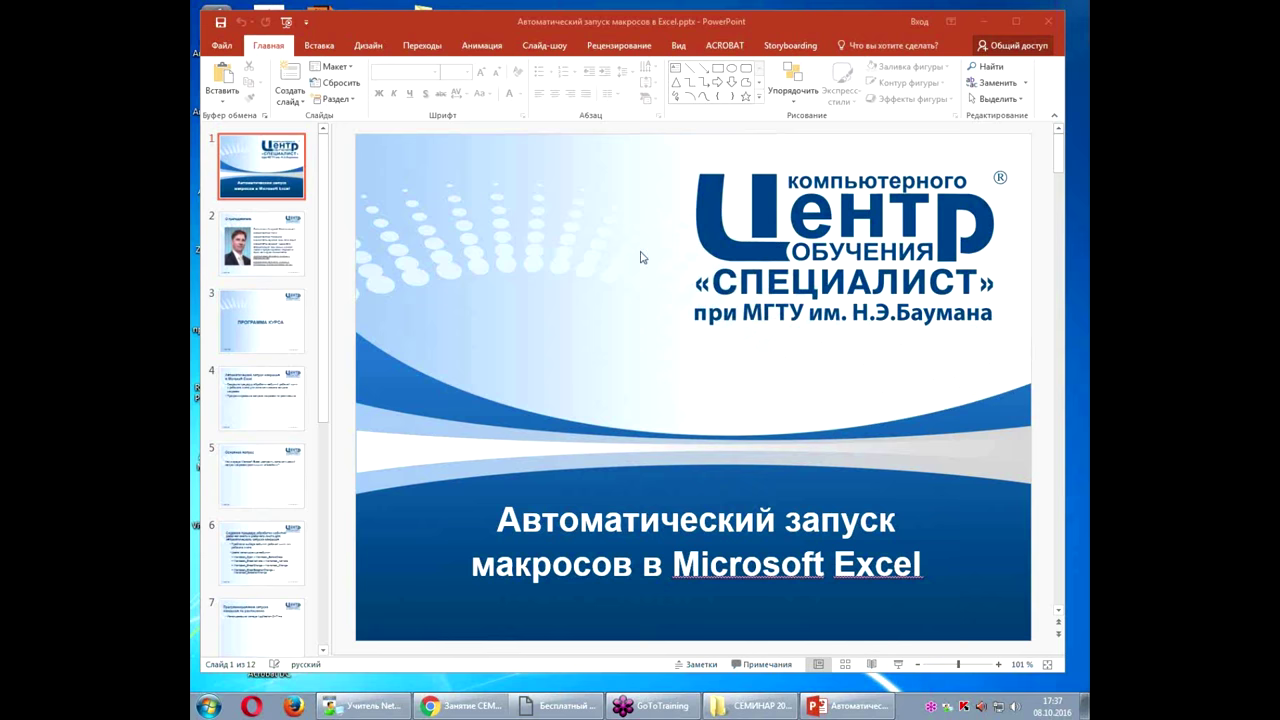
Step: Go past the instructor slide to slide 3, the 'ПРОГРАММА КУРСА' course programme title
click(261, 253)
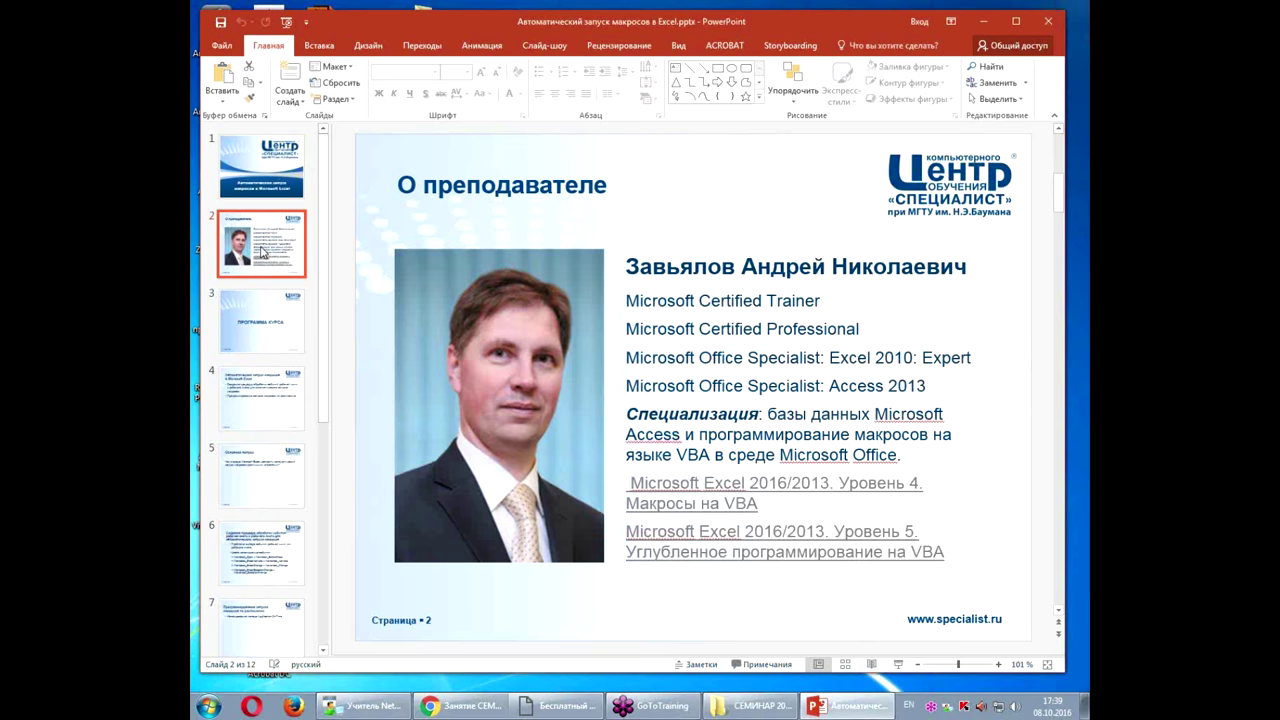
click(265, 326)
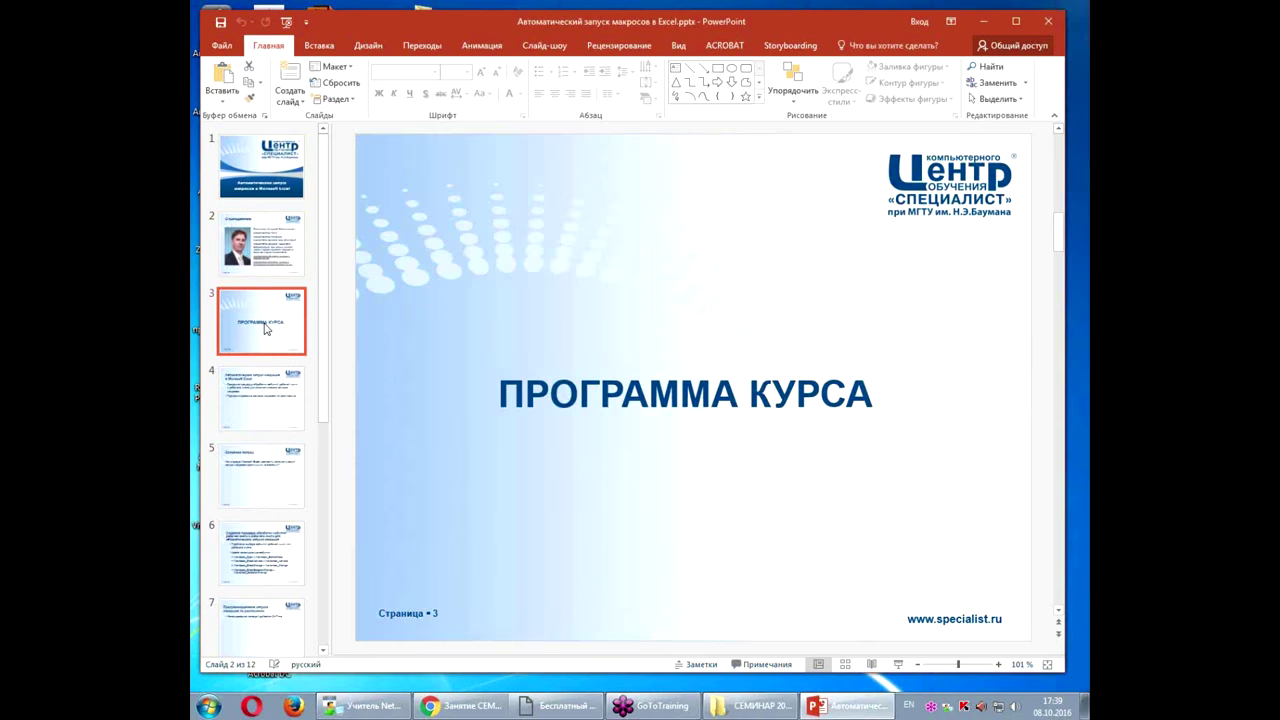
Step: Display slide 4, listing event-handling procedures and scheduled macro launching
click(267, 405)
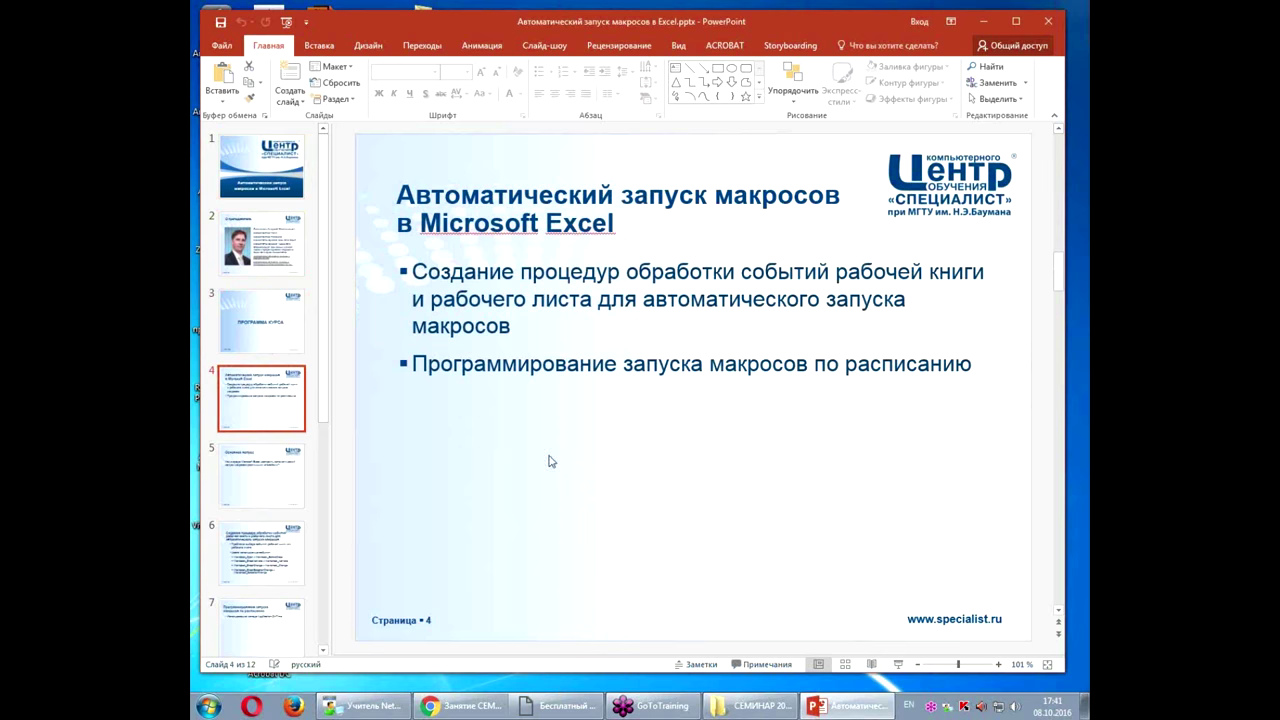
Step: Show slide 5, 'Основной вопрос', and bring up the Windows Start menu
click(292, 466)
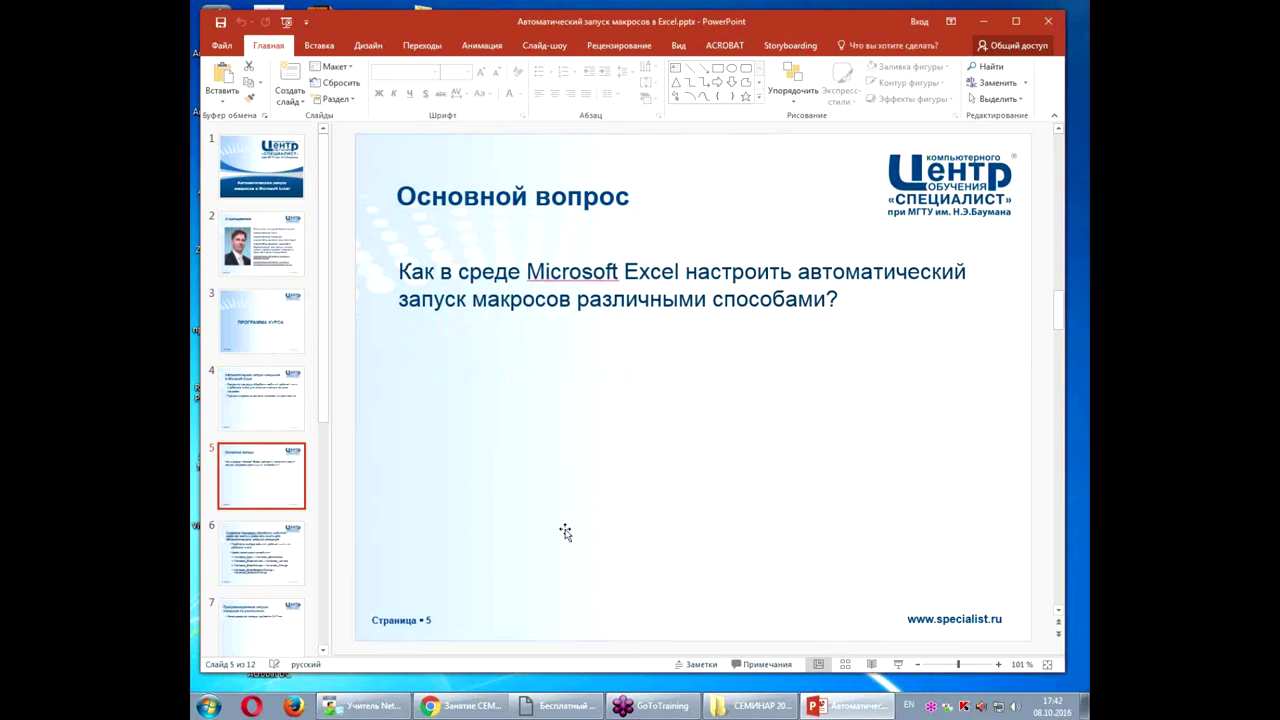
click(210, 708)
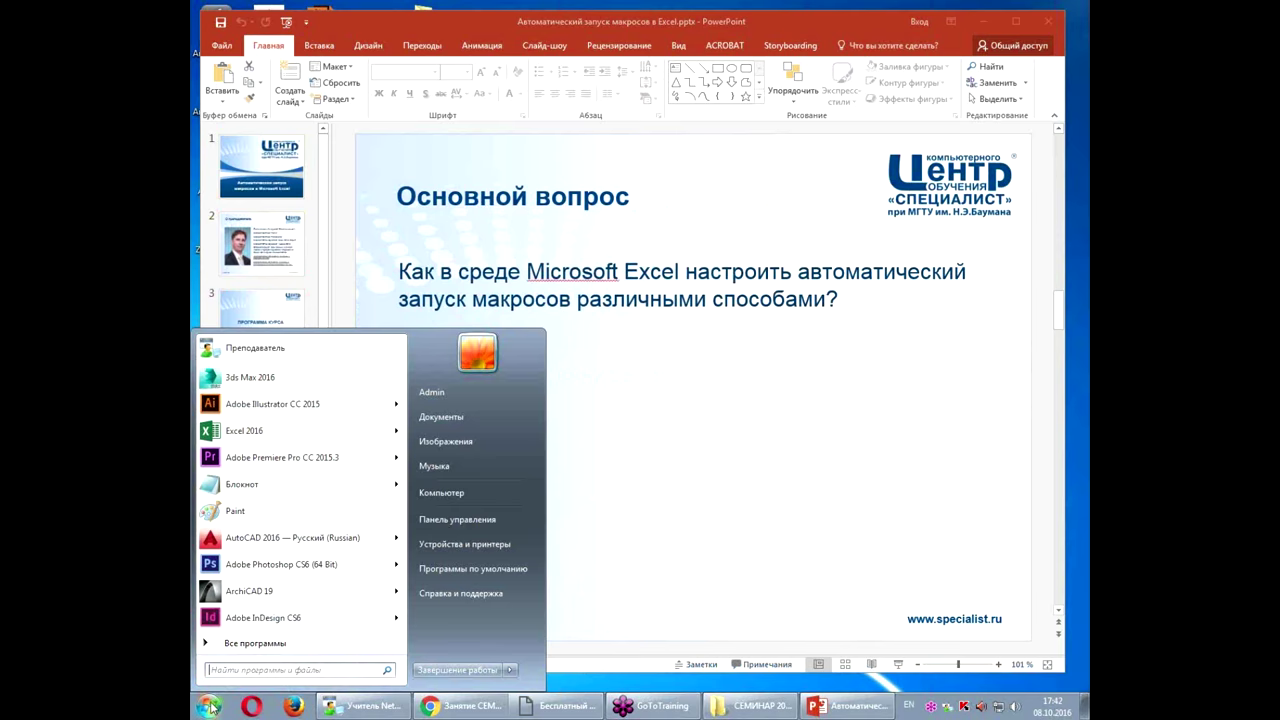
Step: Start Excel 2016 with a blank workbook and review the file types the Open dialog accepts
click(250, 440)
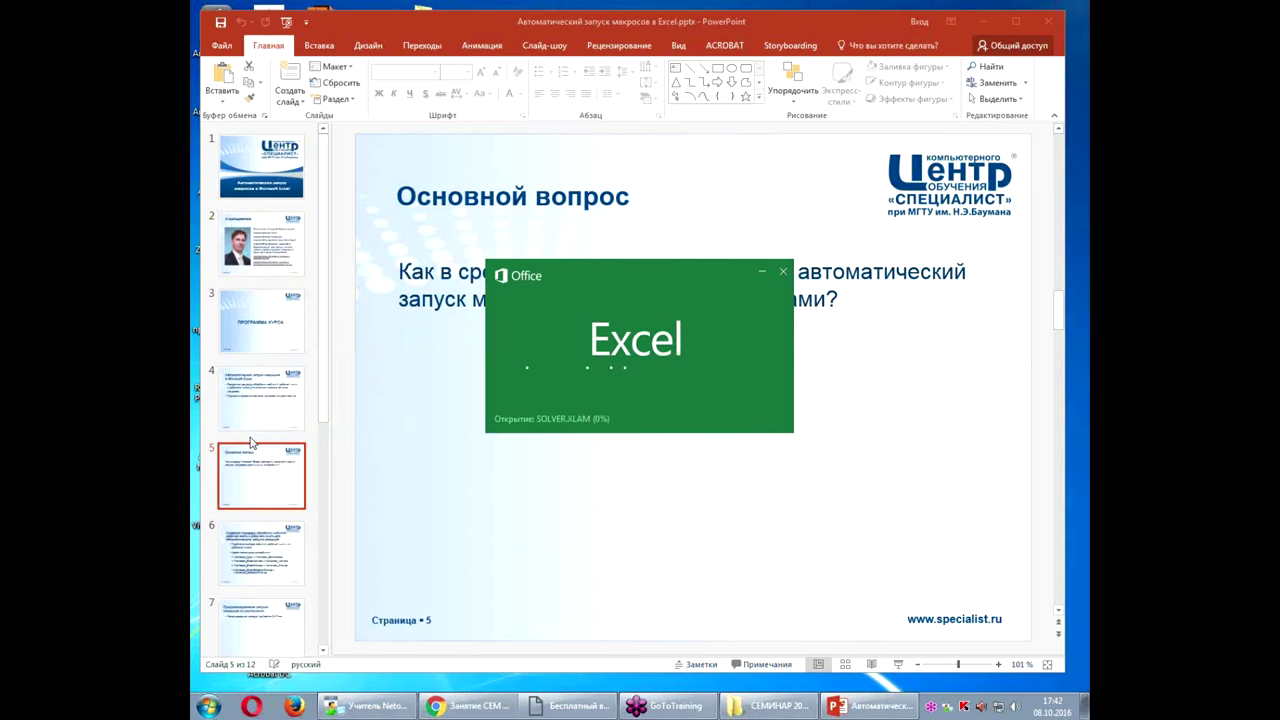
click(536, 255)
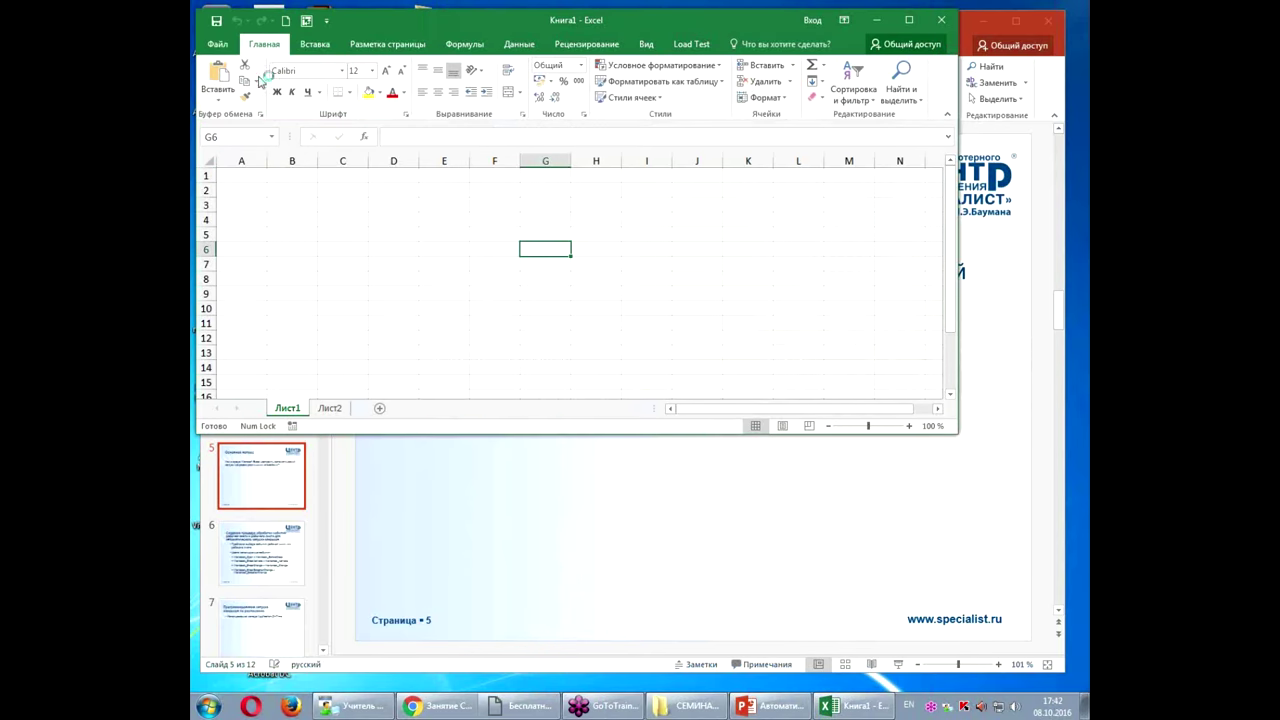
click(228, 46)
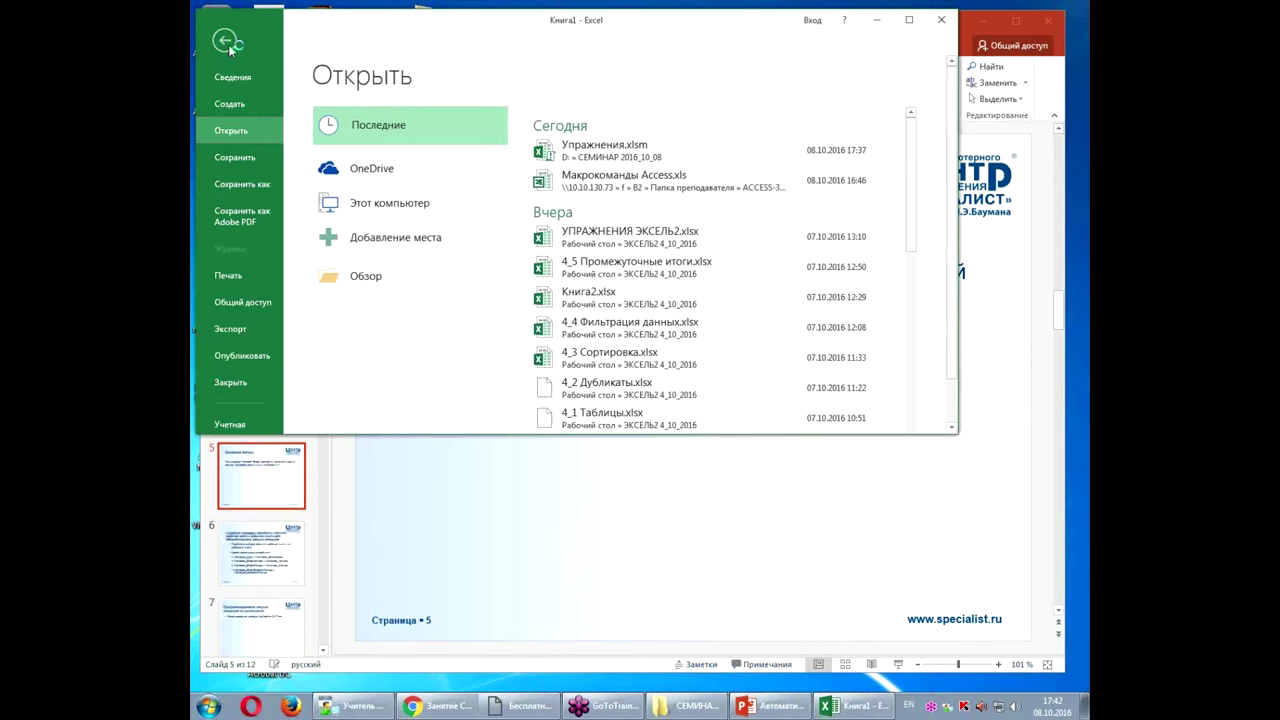
click(376, 277)
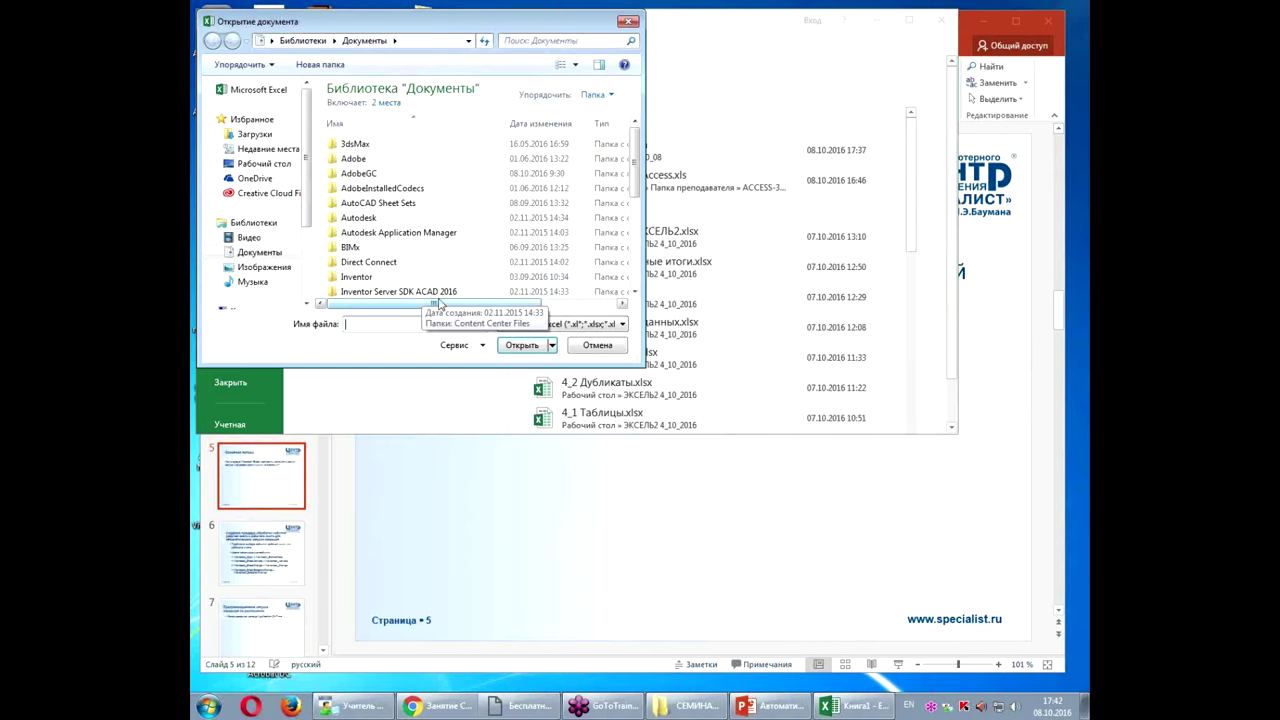
drag(645, 311, 890, 311)
click(869, 324)
click(880, 22)
click(880, 22)
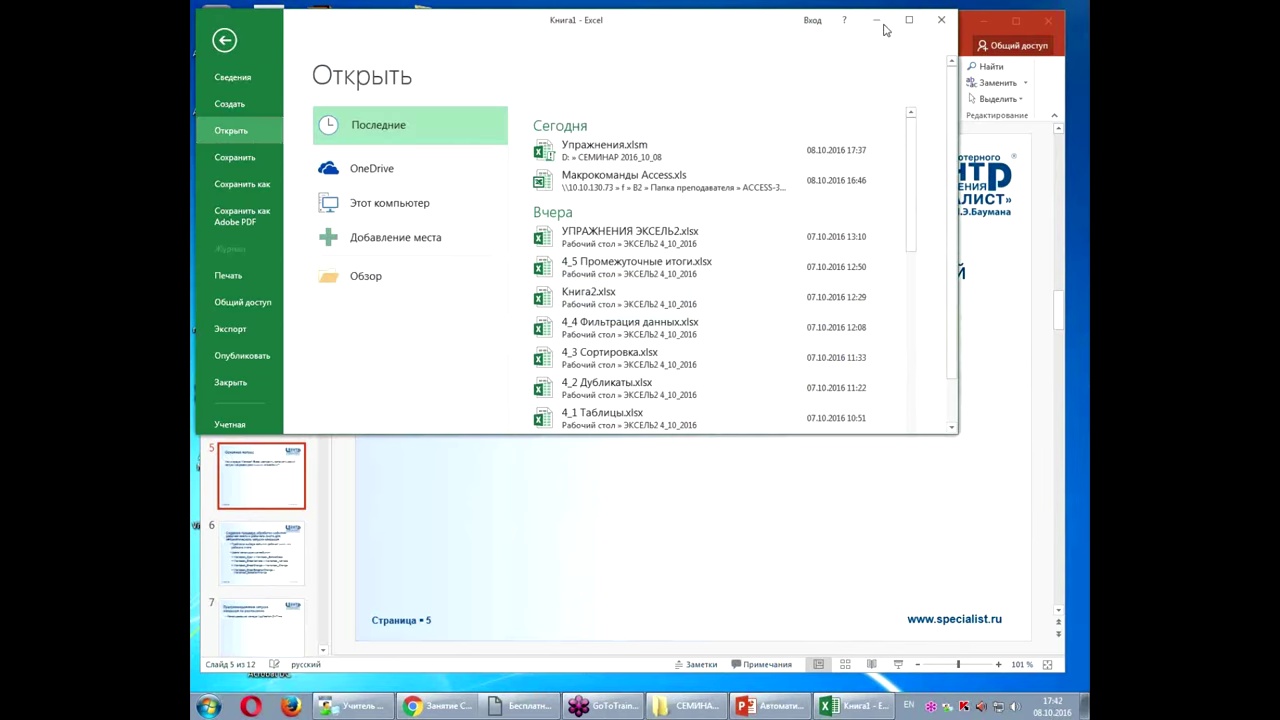
Step: Review the Save As format list without saving, then close Excel and minimize PowerPoint
click(254, 185)
click(381, 236)
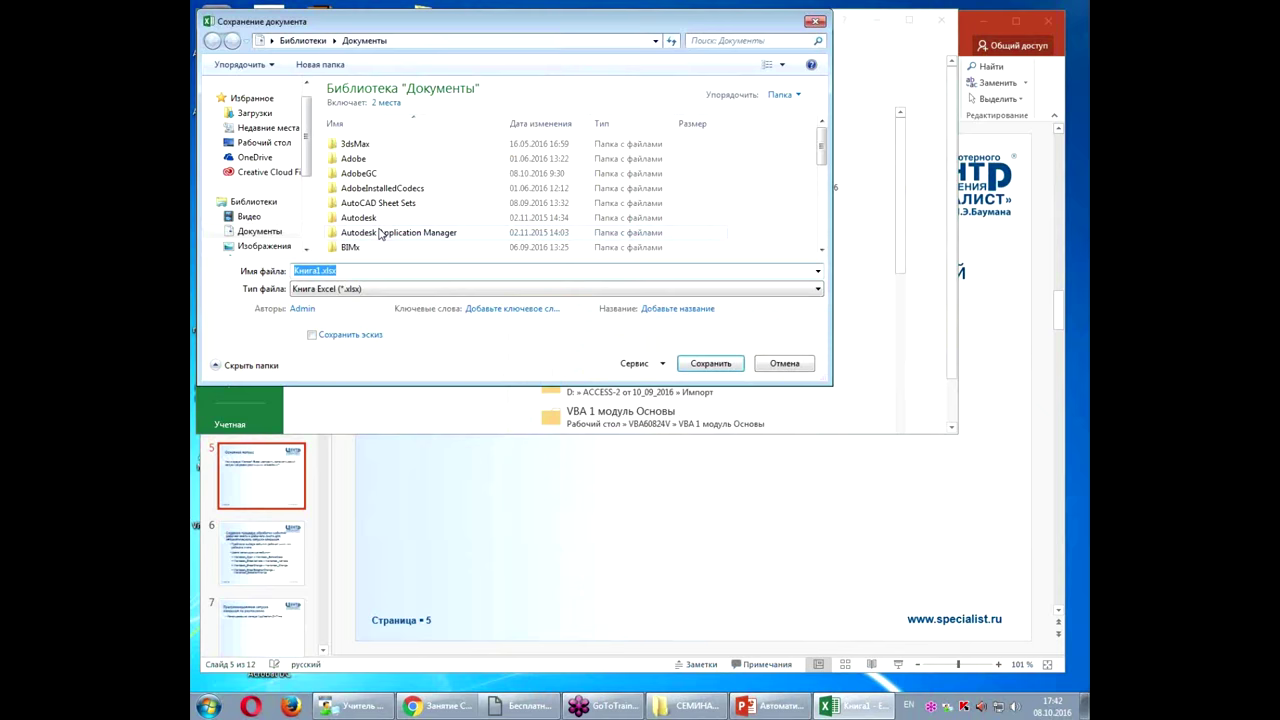
click(610, 289)
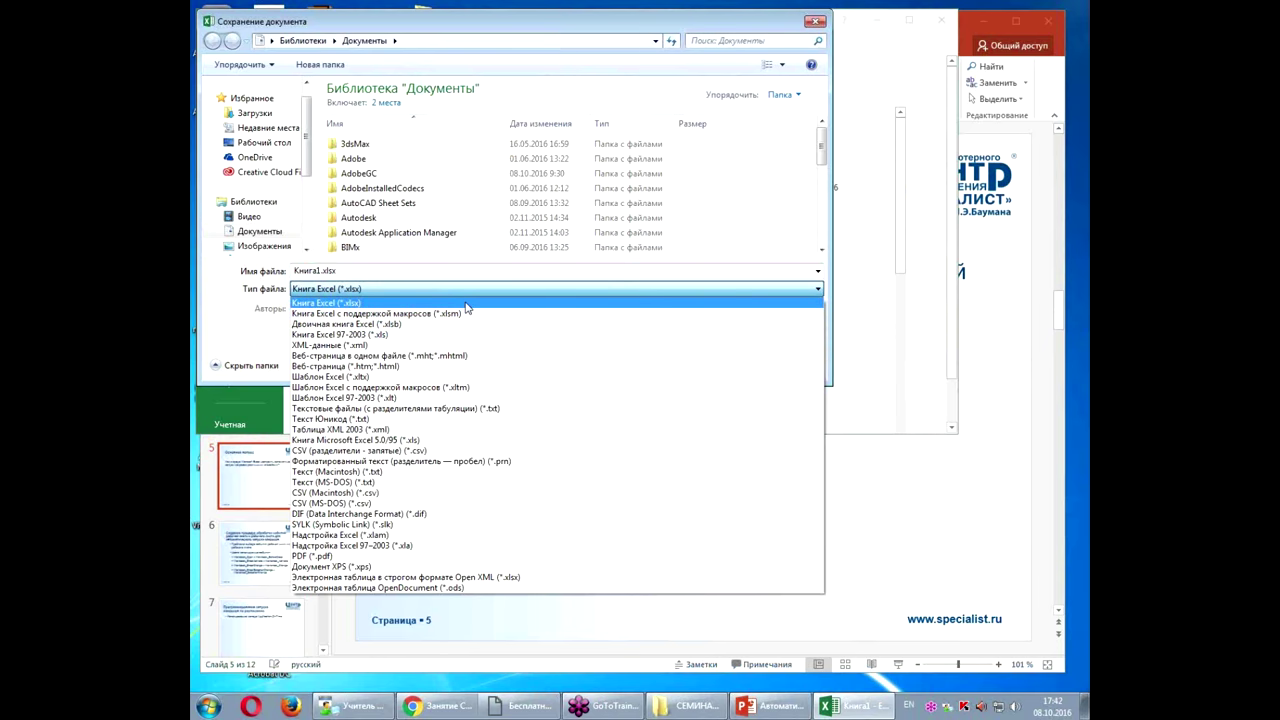
click(266, 349)
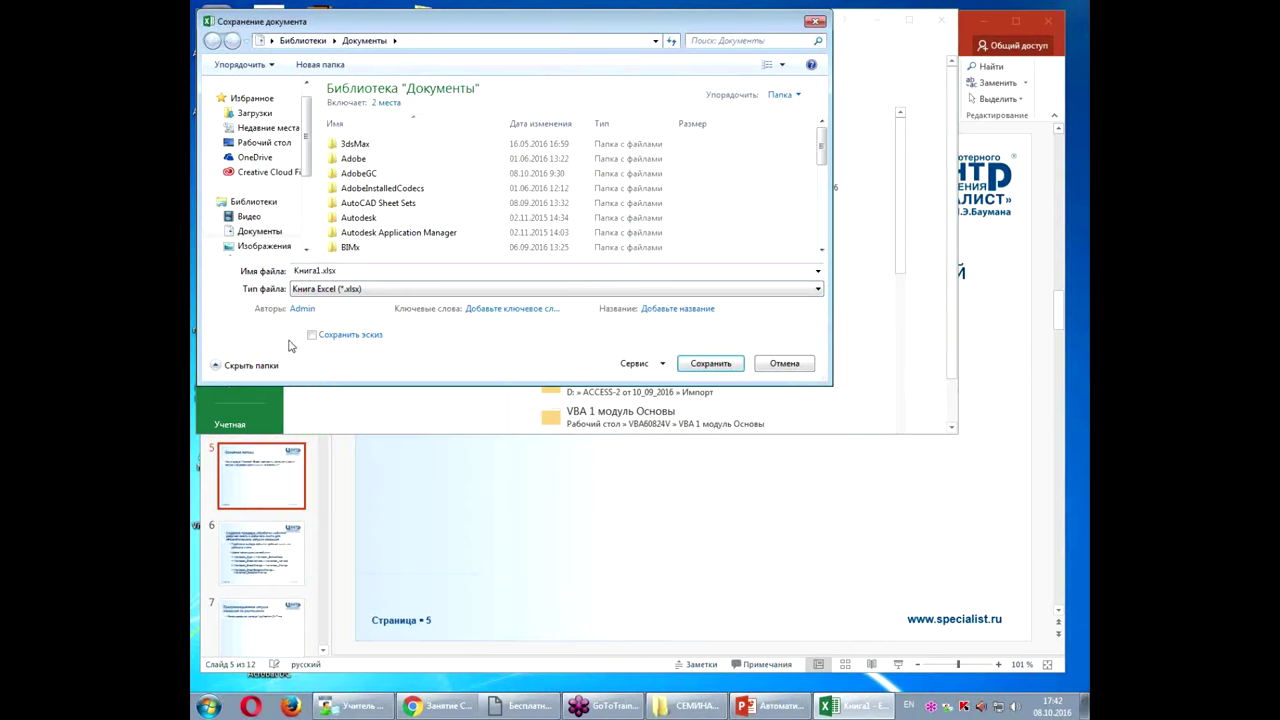
click(773, 364)
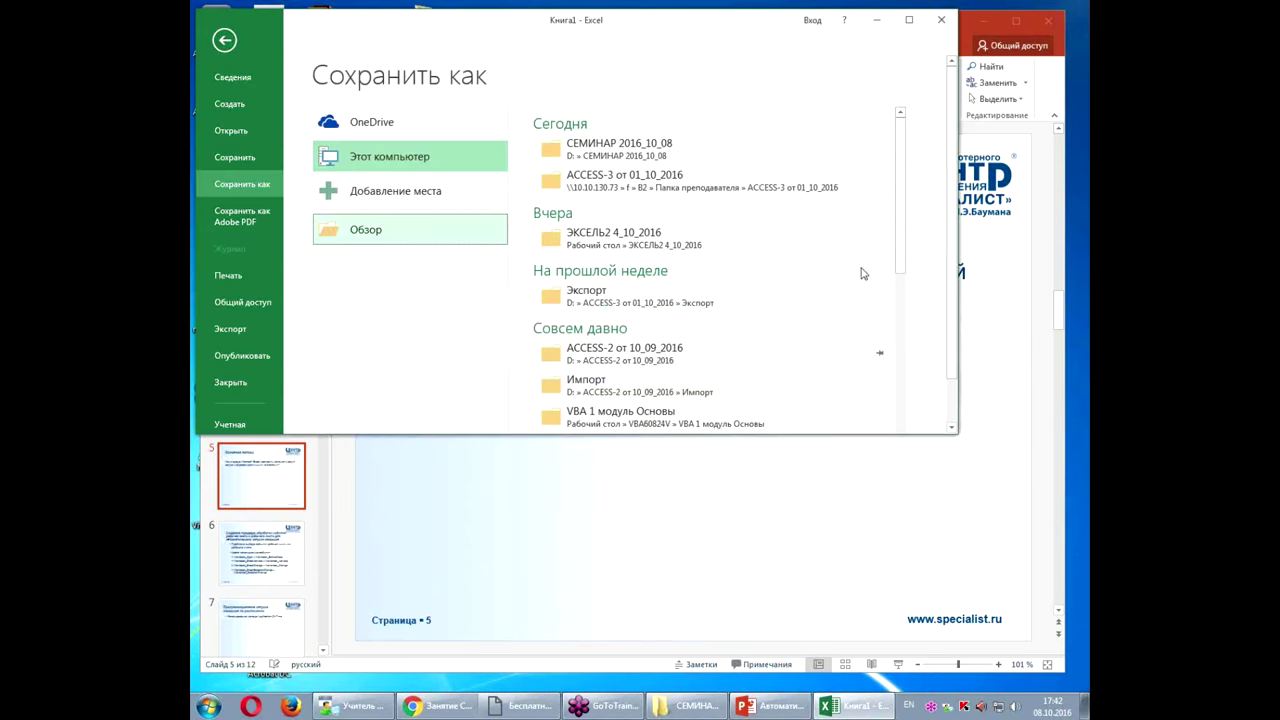
click(940, 21)
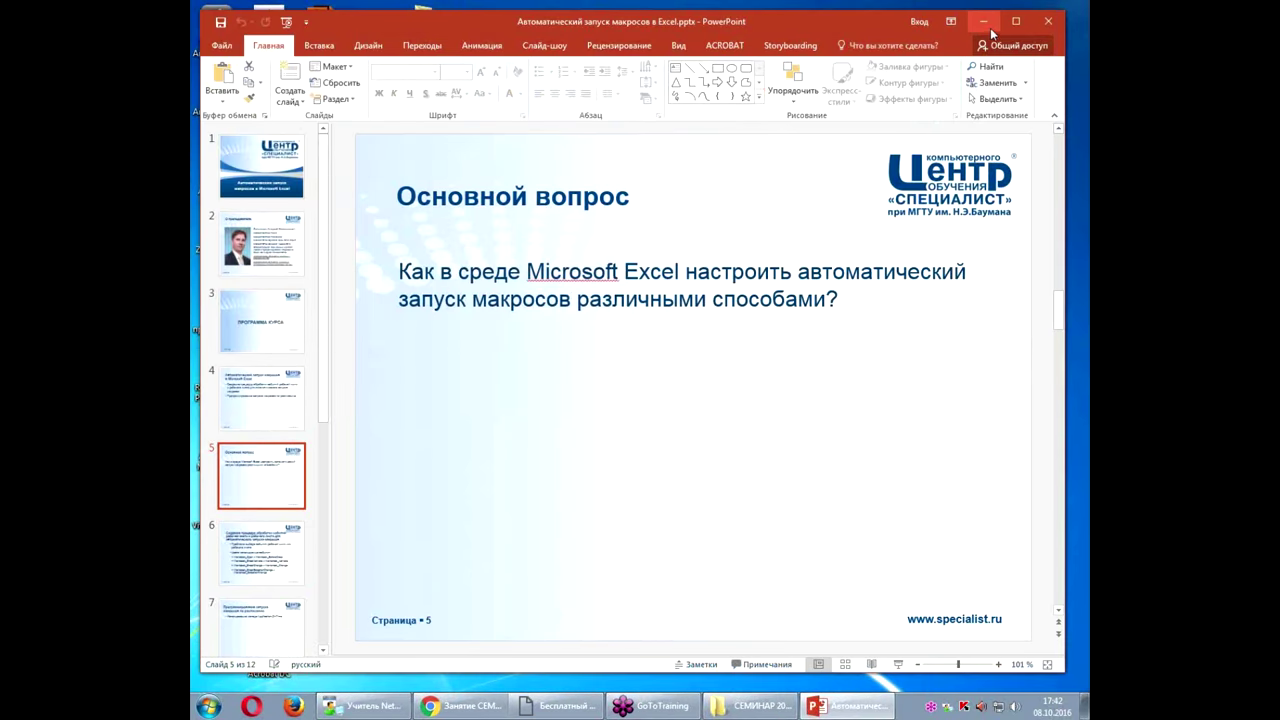
click(984, 21)
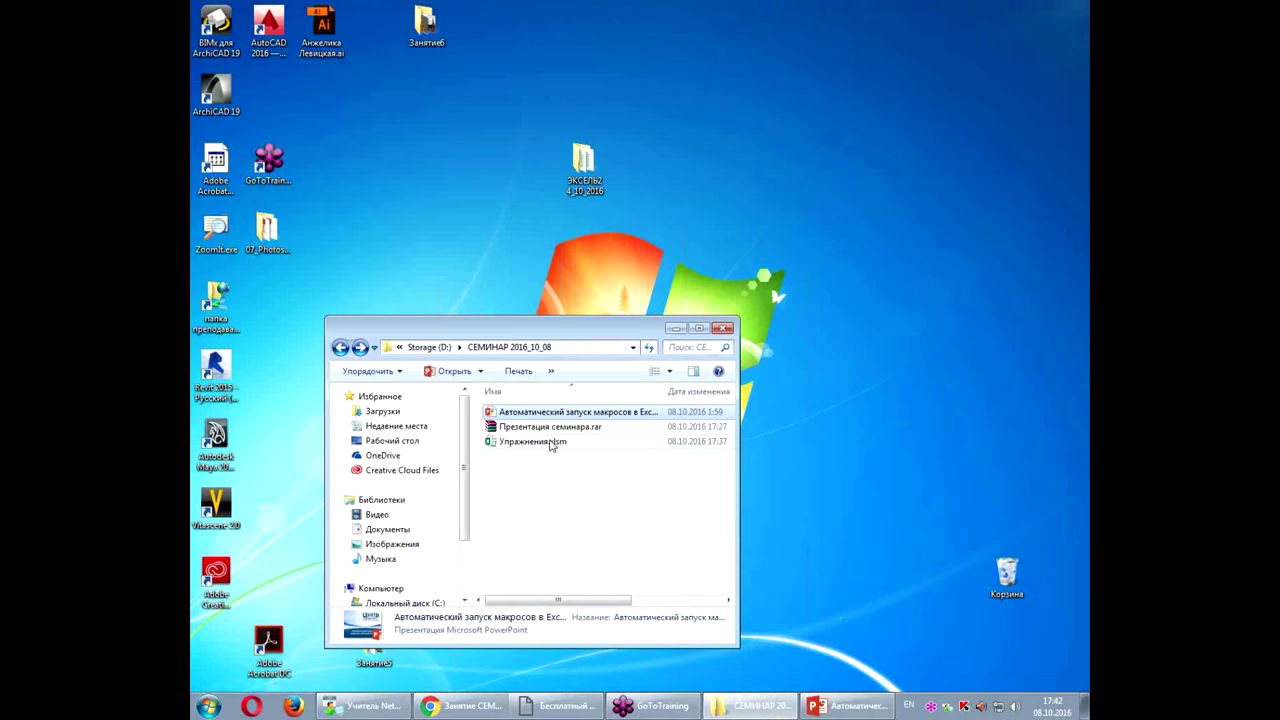
Step: Open Упражнения.xlsm from Explorer and select cells J9, G9 and J8
click(551, 443)
double_click(551, 443)
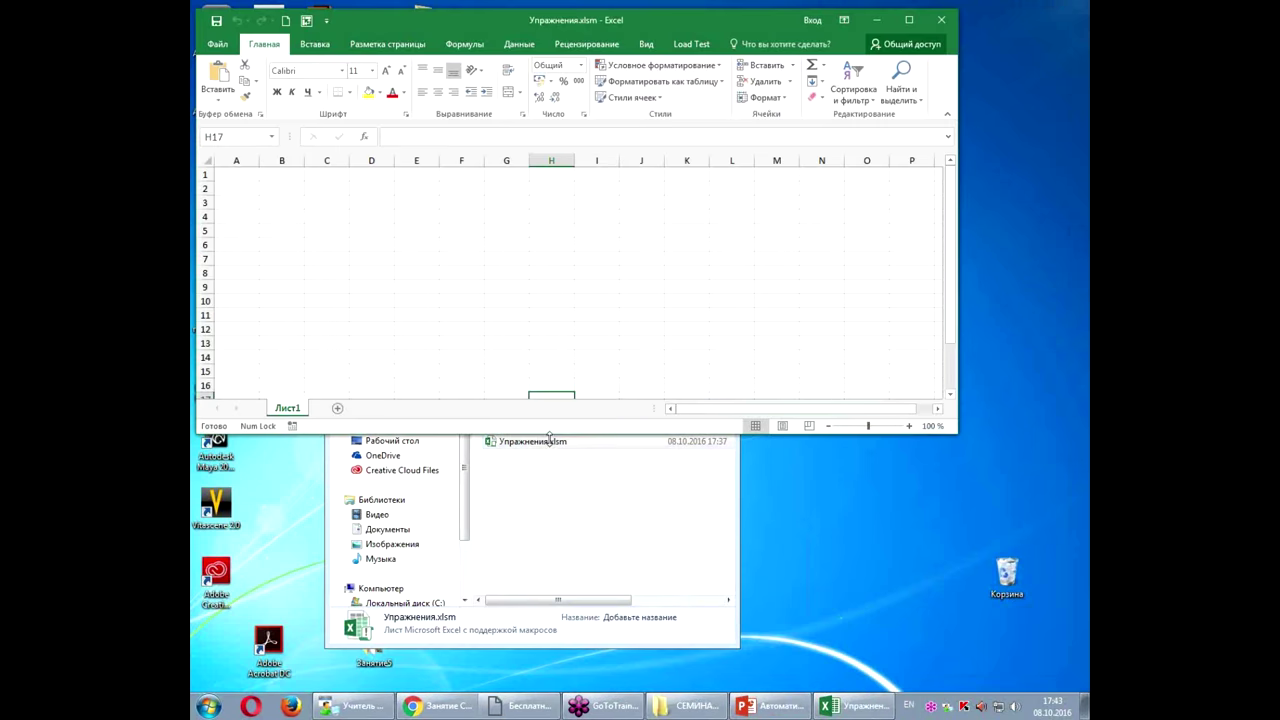
click(644, 286)
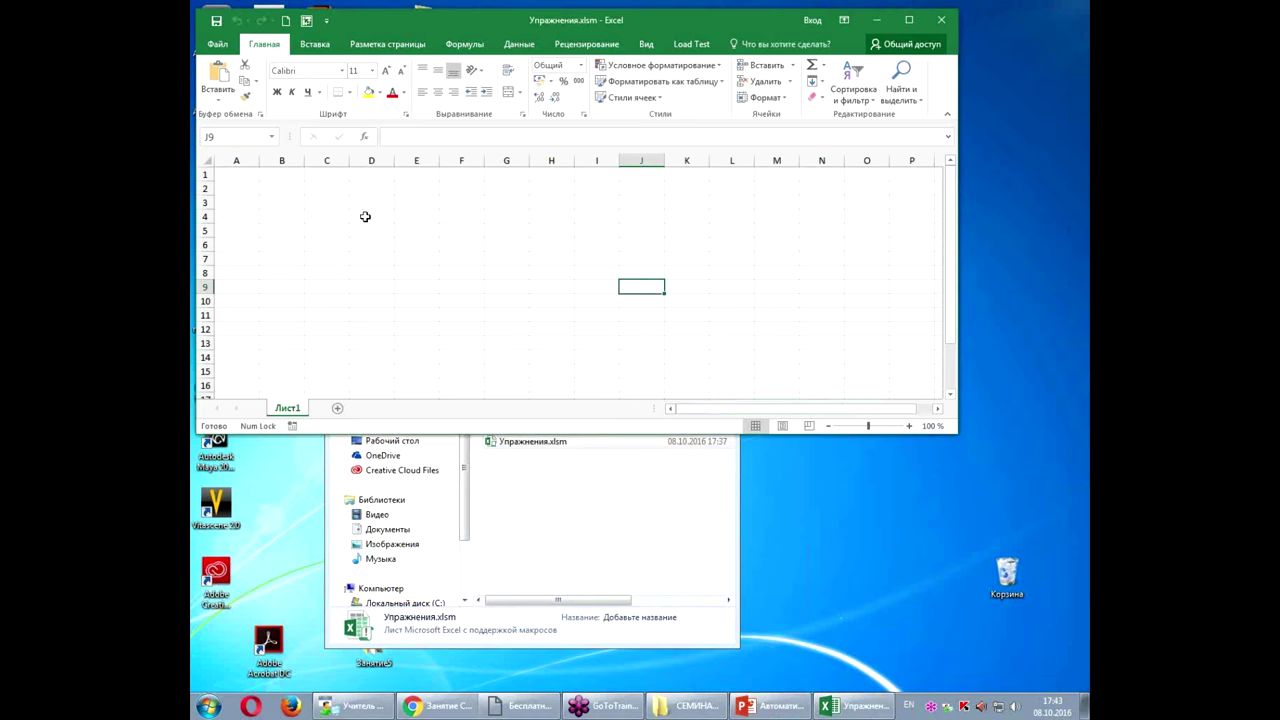
click(527, 290)
click(630, 270)
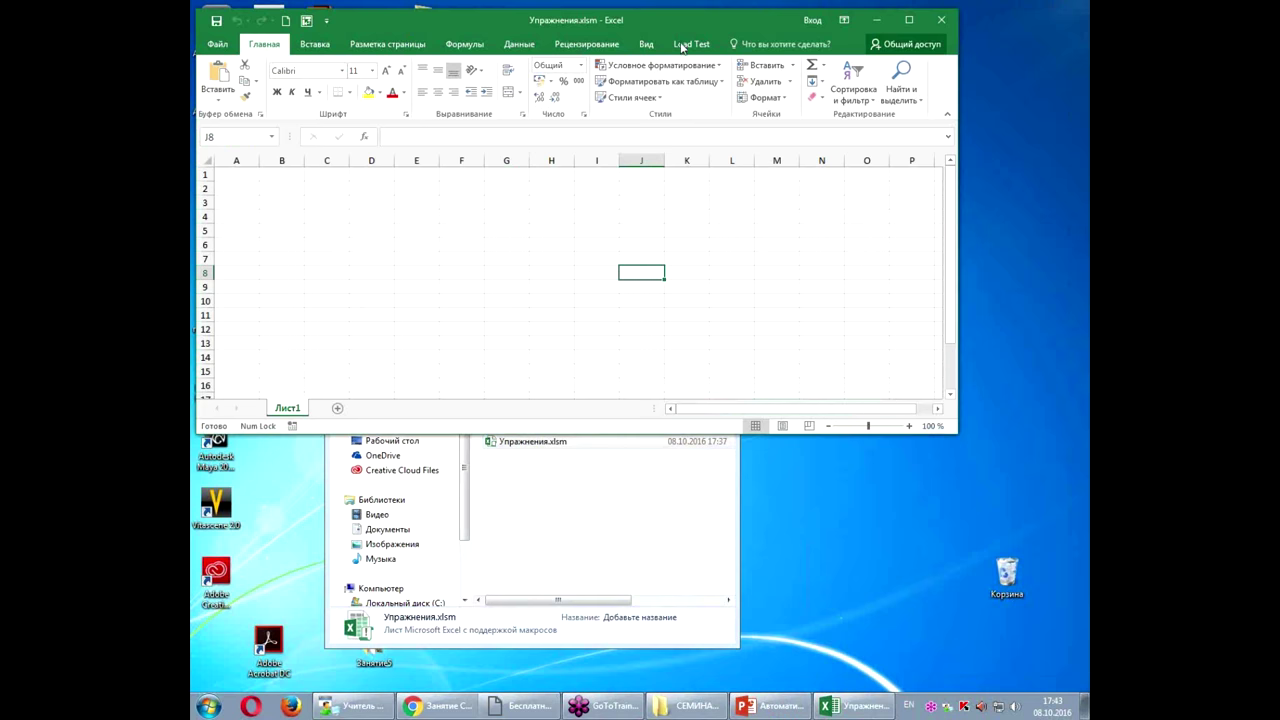
Step: Enable the Разработчик (Developer) tab in Customize Ribbon options and display its tools
click(216, 46)
scroll(238, 338, down, 2)
click(237, 393)
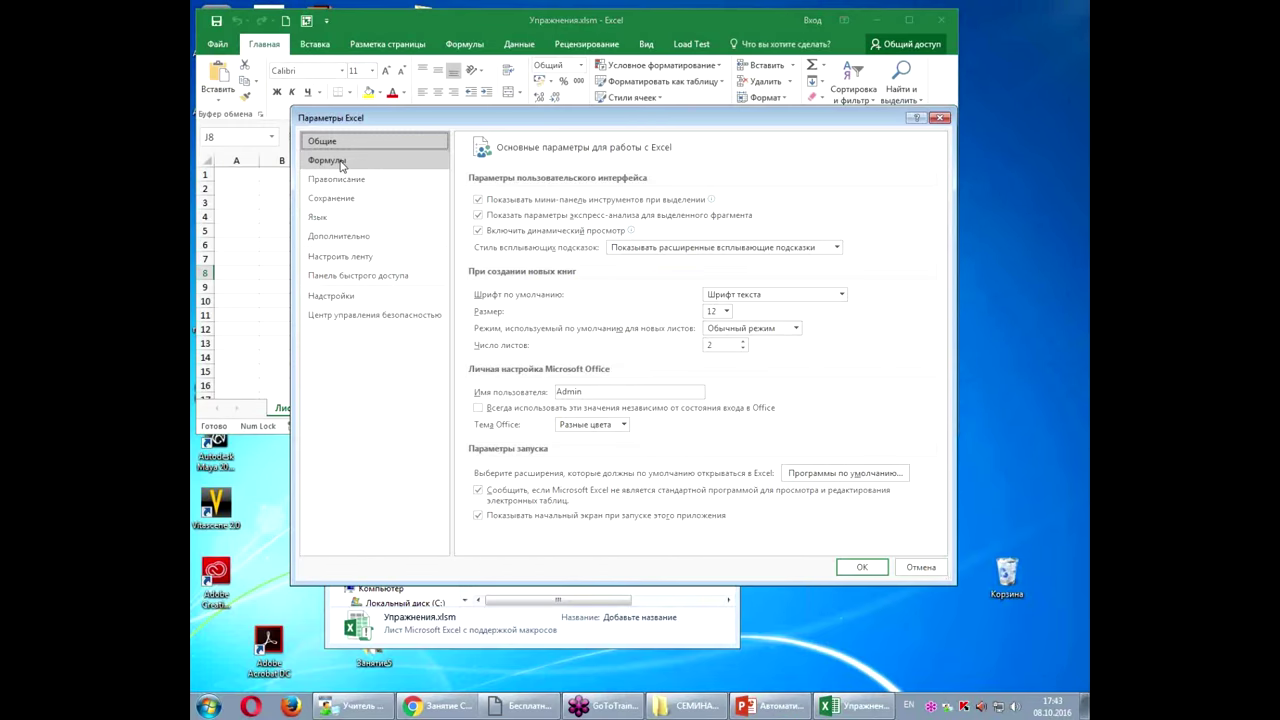
click(340, 257)
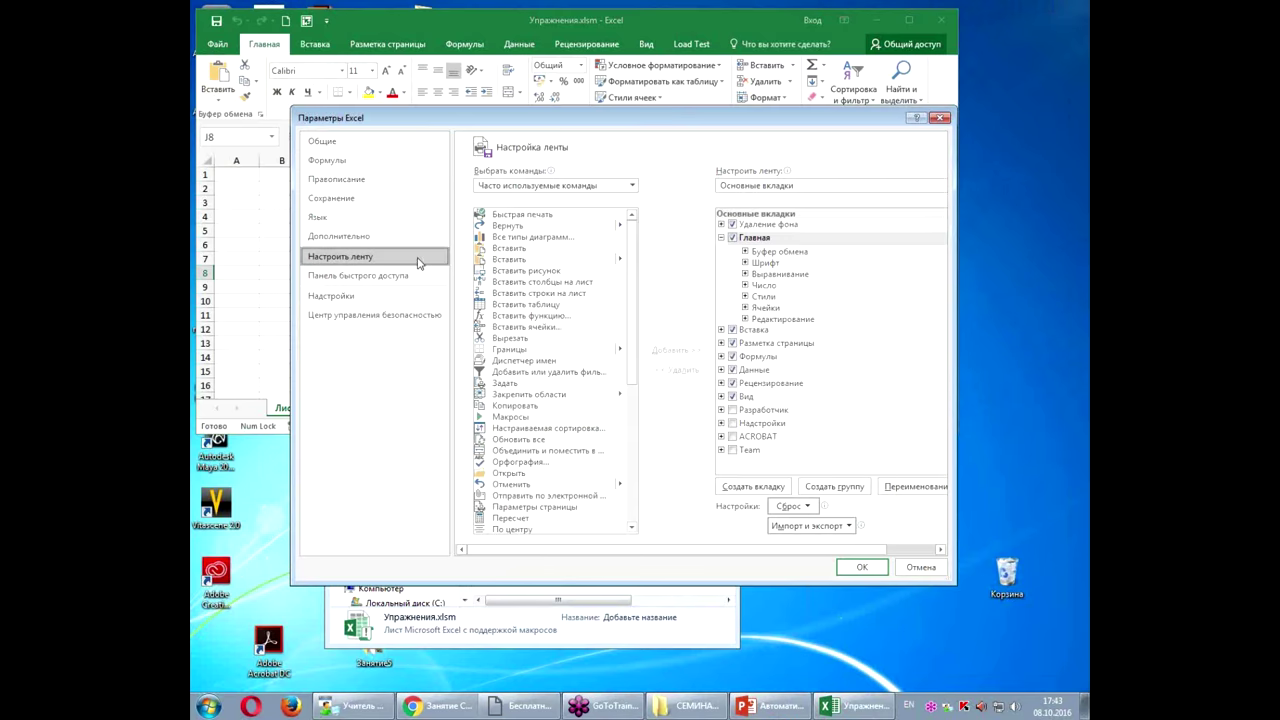
click(732, 410)
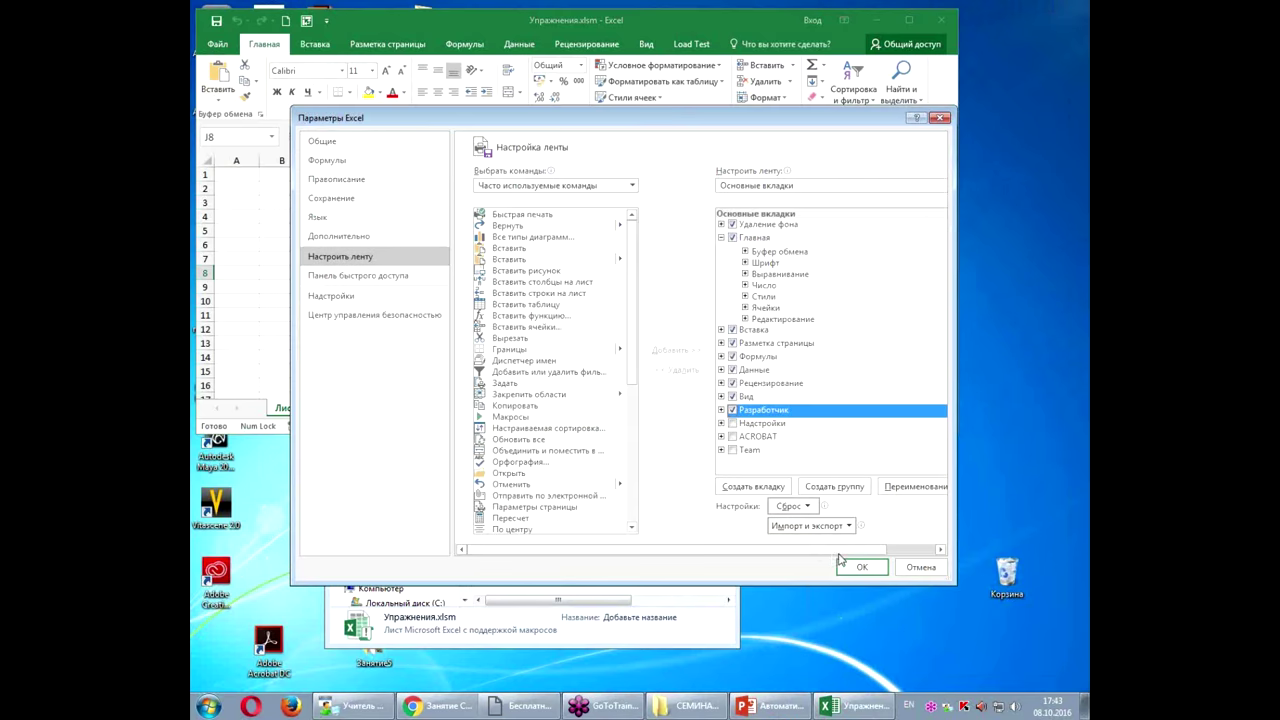
click(857, 568)
click(698, 46)
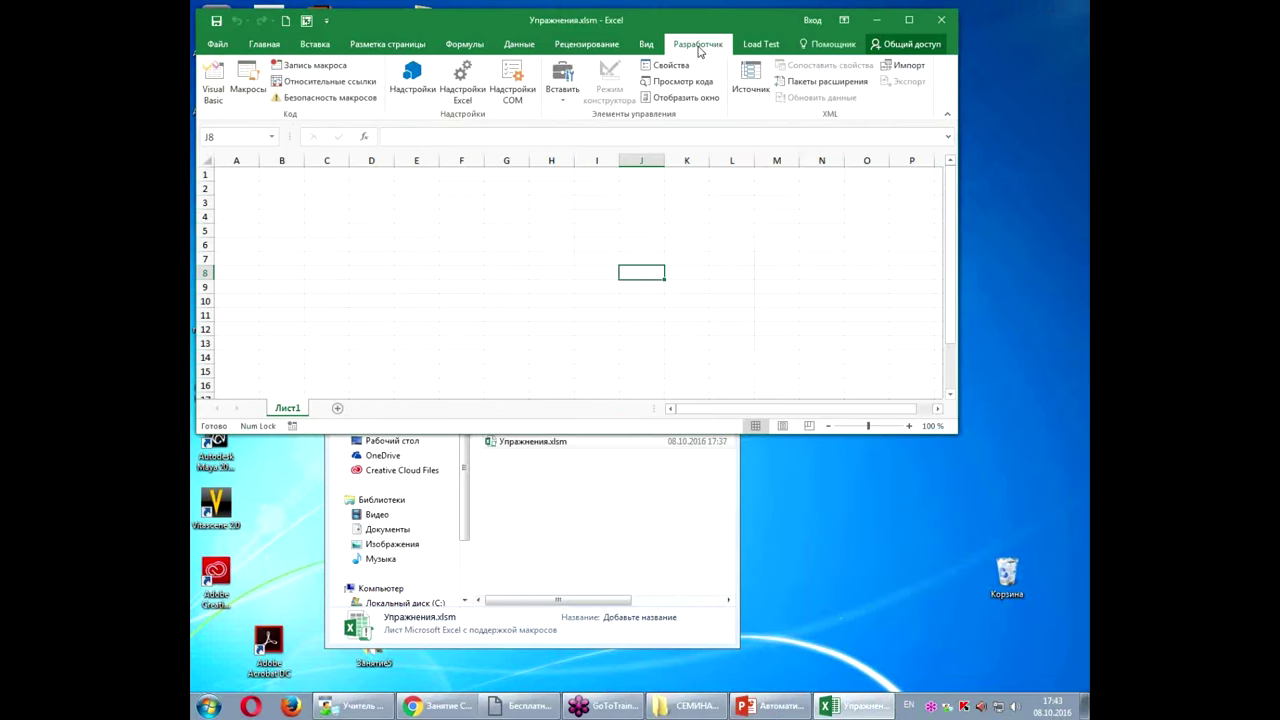
Step: Open the Visual Basic editor and reposition and enlarge its window
click(210, 76)
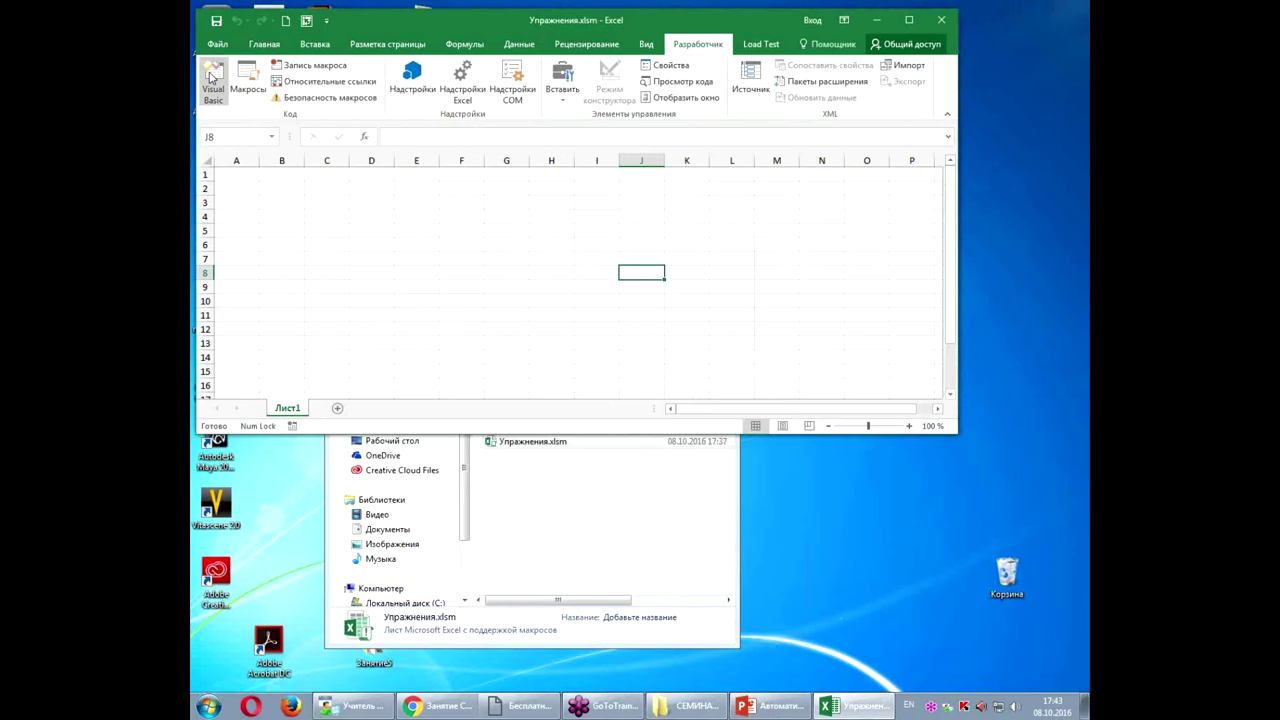
drag(771, 190, 626, 130)
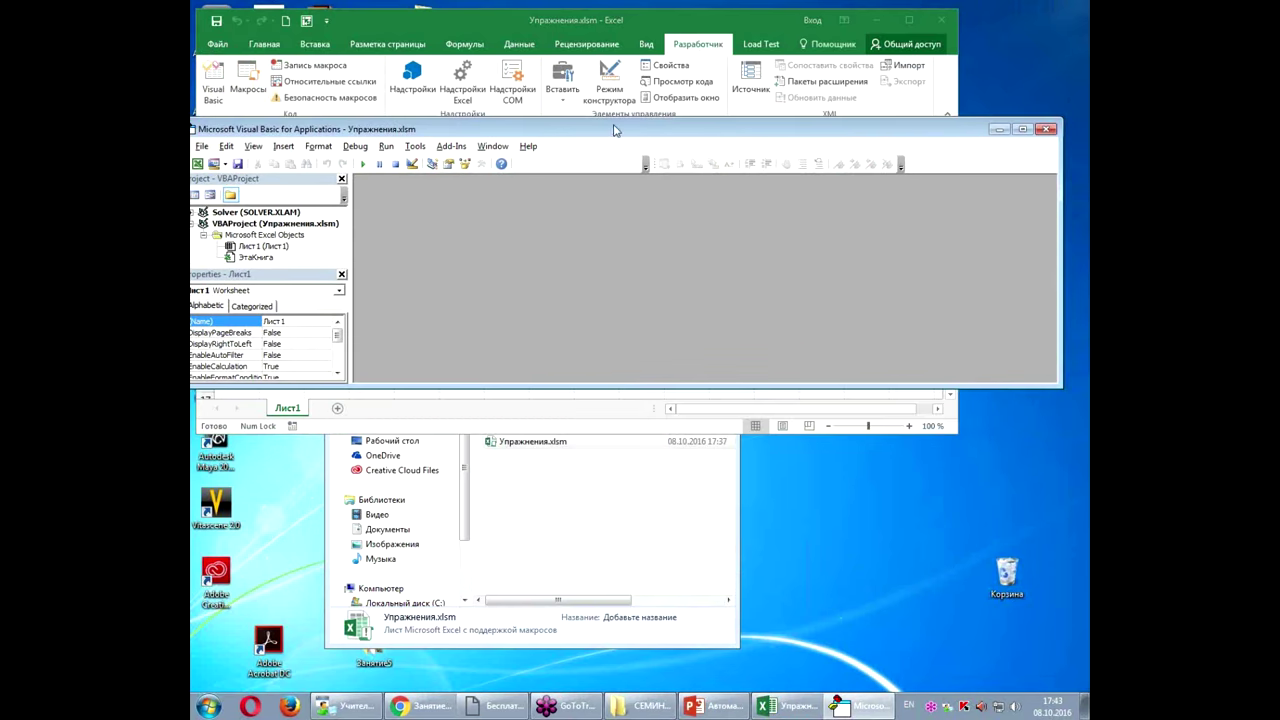
drag(1060, 388, 1062, 612)
drag(646, 140, 683, 144)
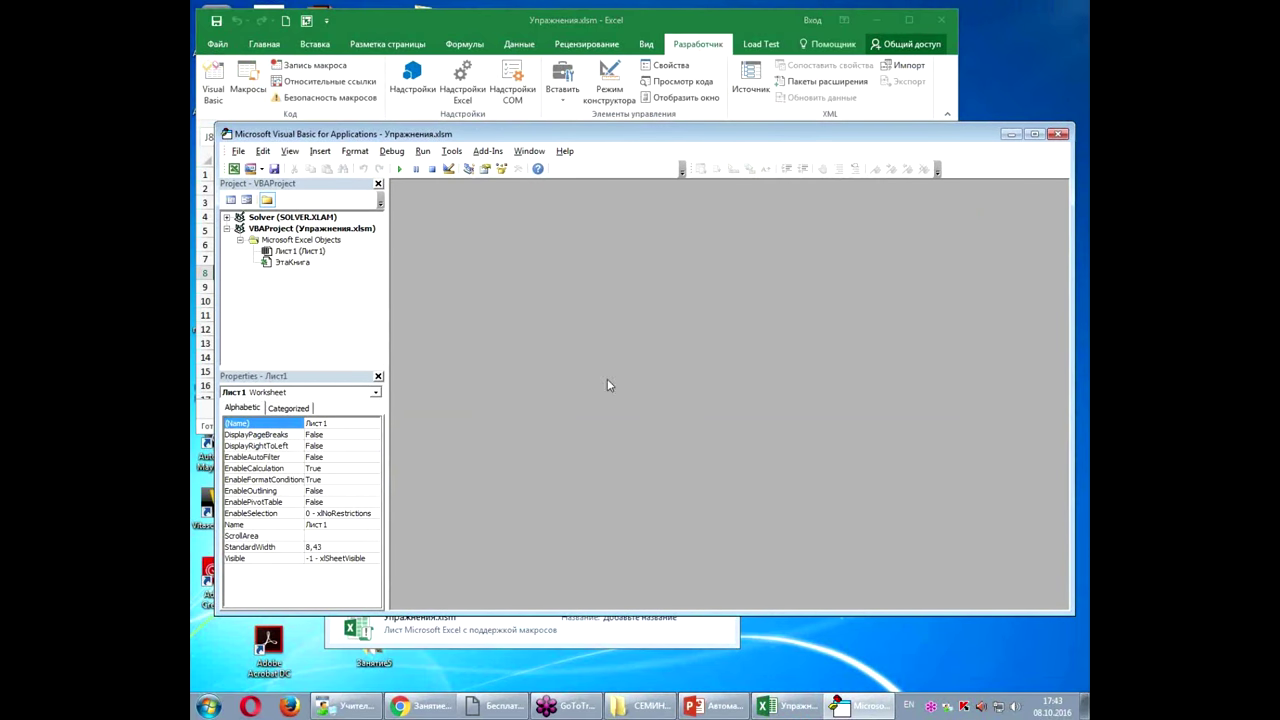
Step: Insert Module1 and place the cursor on the empty line below Option Explicit
click(320, 153)
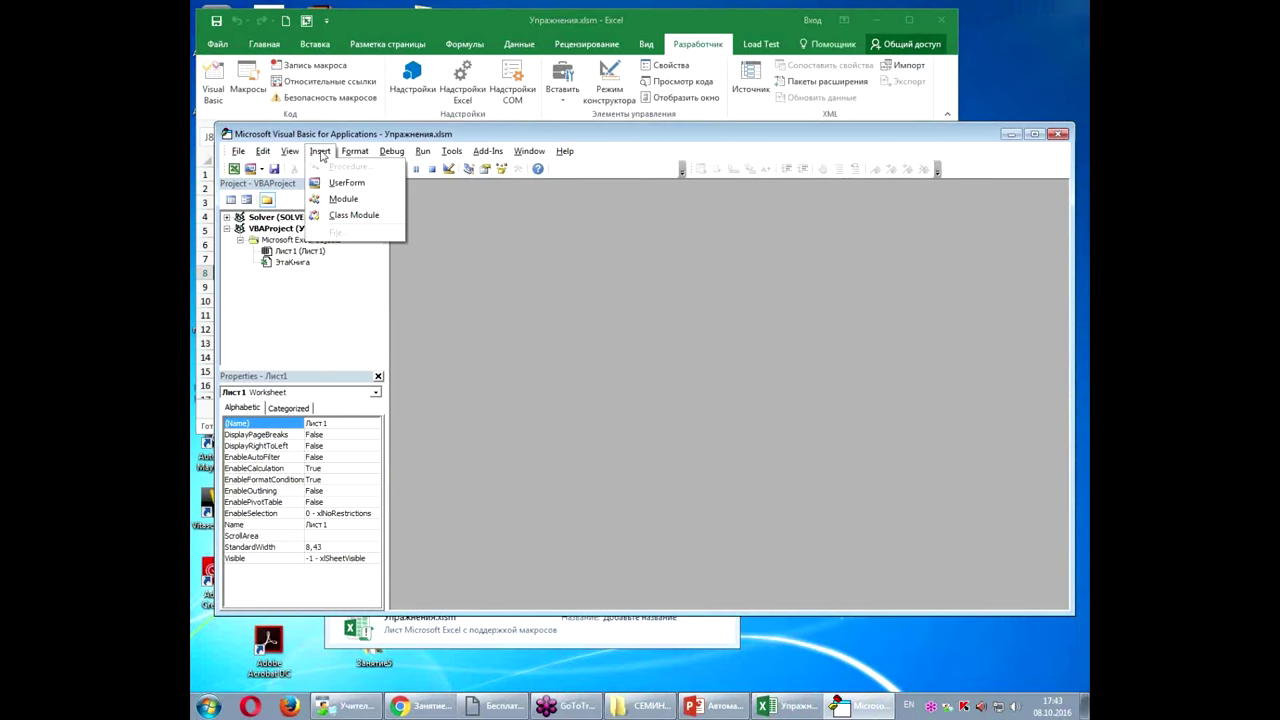
click(338, 199)
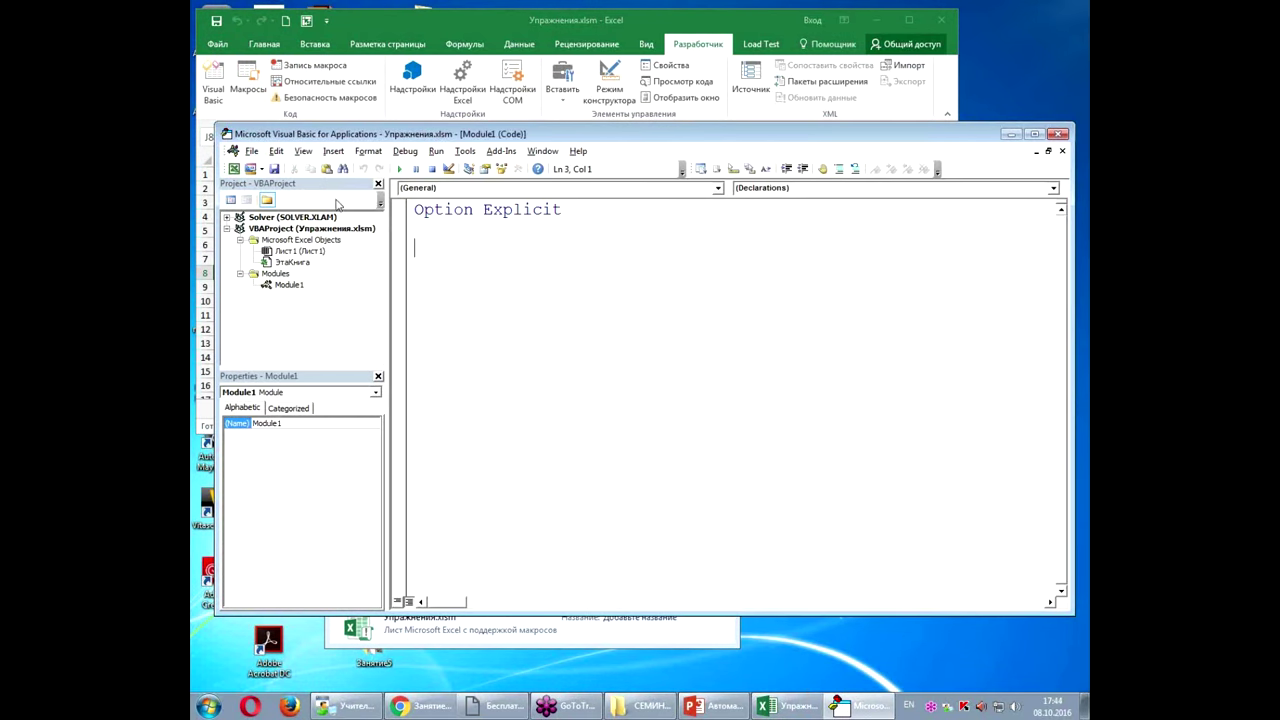
click(292, 286)
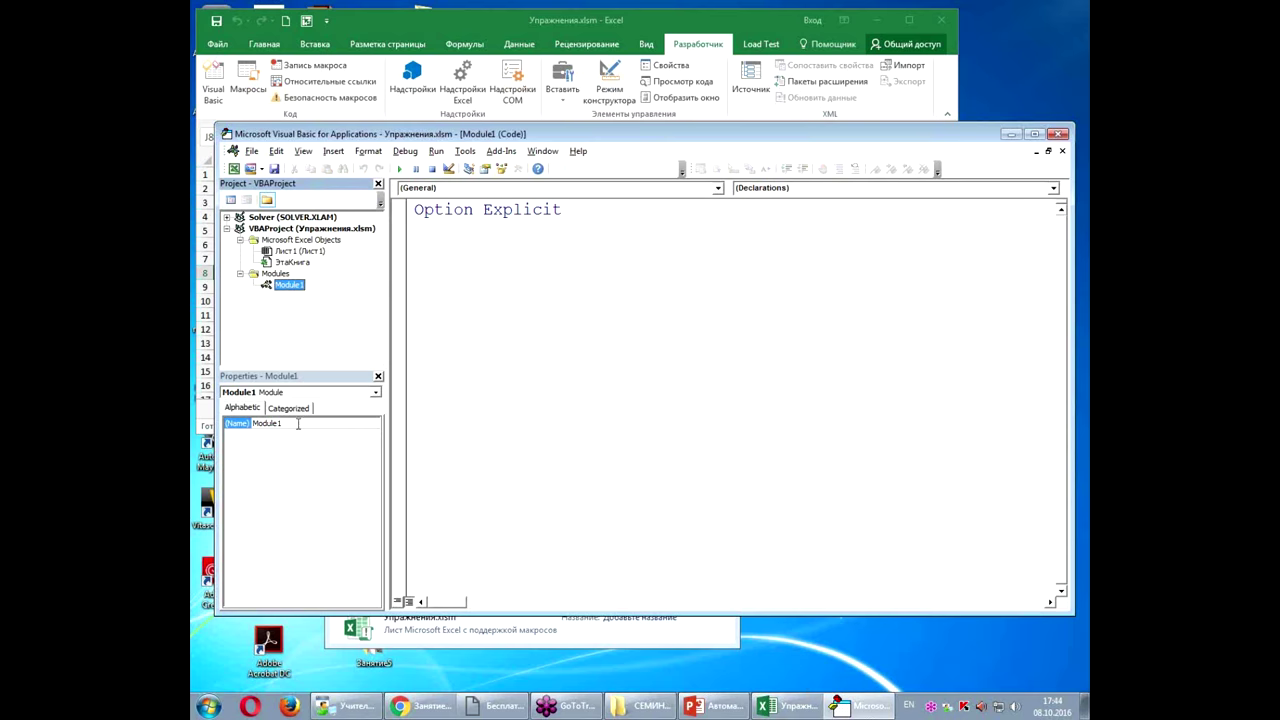
click(442, 258)
click(515, 212)
click(403, 213)
click(431, 246)
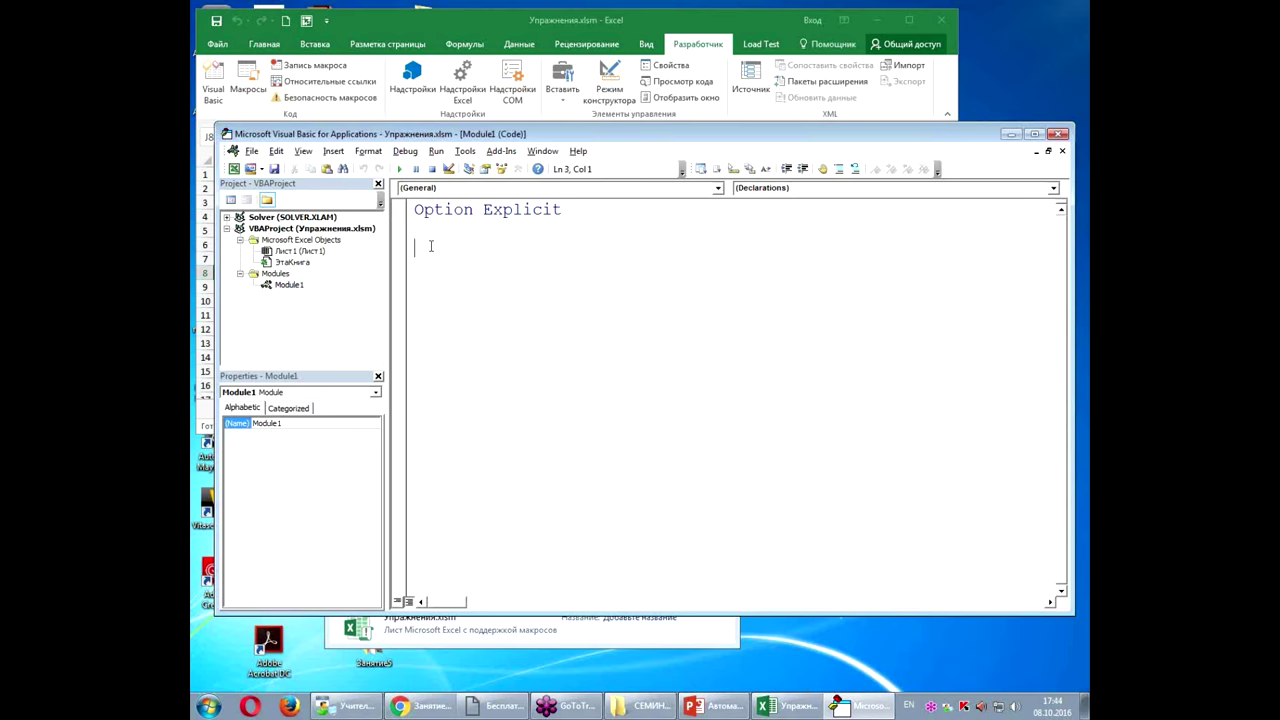
Step: Declare the procedure Sub MyHello in Module1
text(S)
text(ub )
text(V)
key(BackSpace)
text(MyHello)
key(Return)
key(Return)
key(Return)
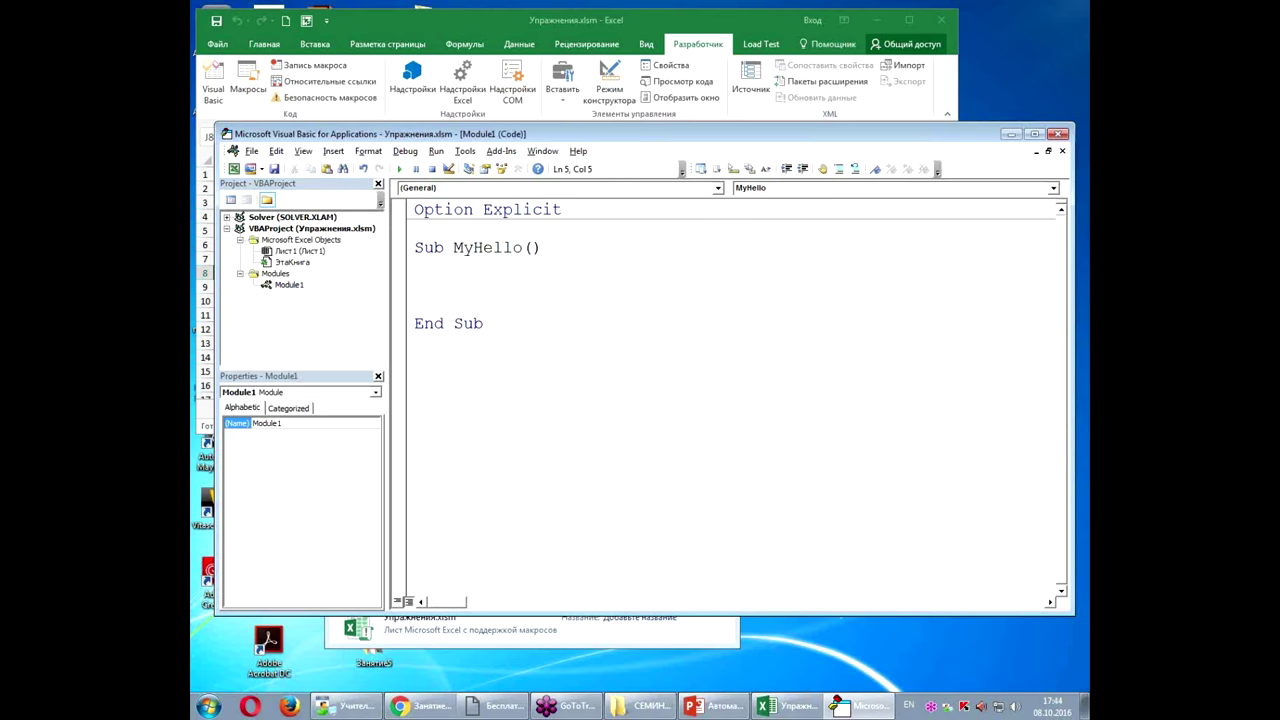
Step: Add the line MsgBox "Привет от макроса на VBA!" inside MyHello
text(msgbox "")
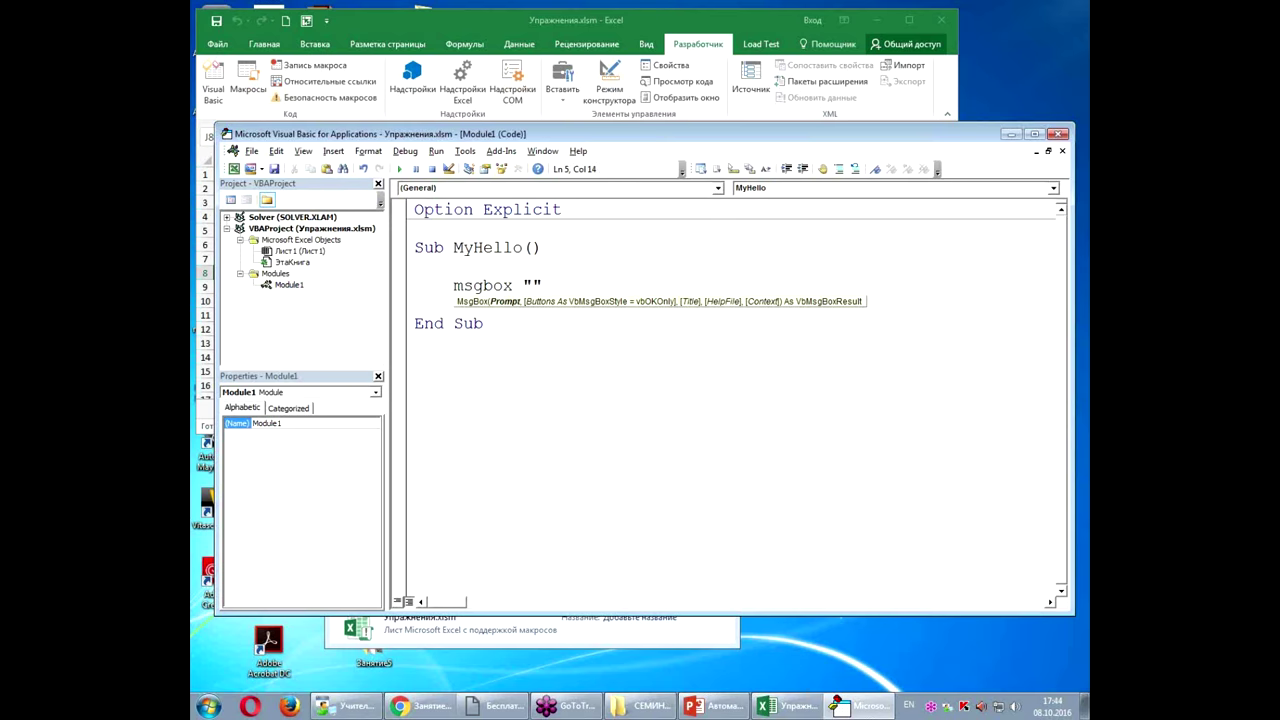
key(alt+shift)
text(Привет от )
text(макроса )
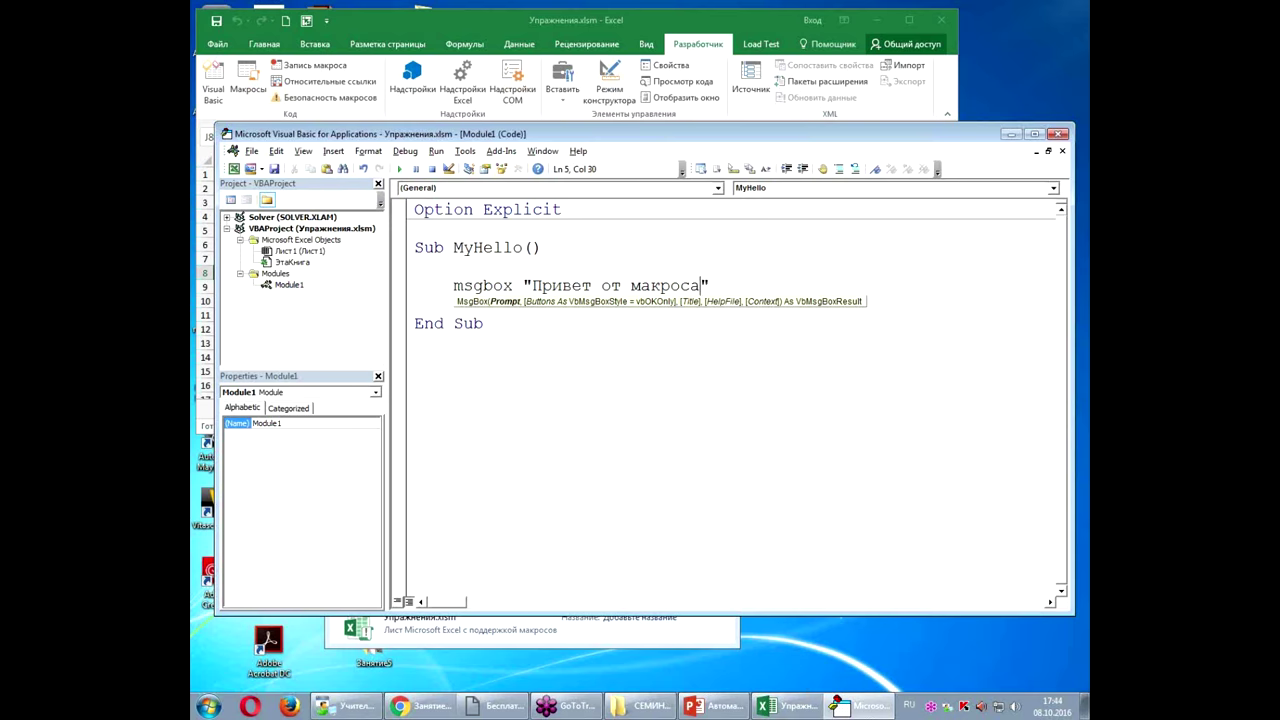
text(на VBA!)
click(414, 342)
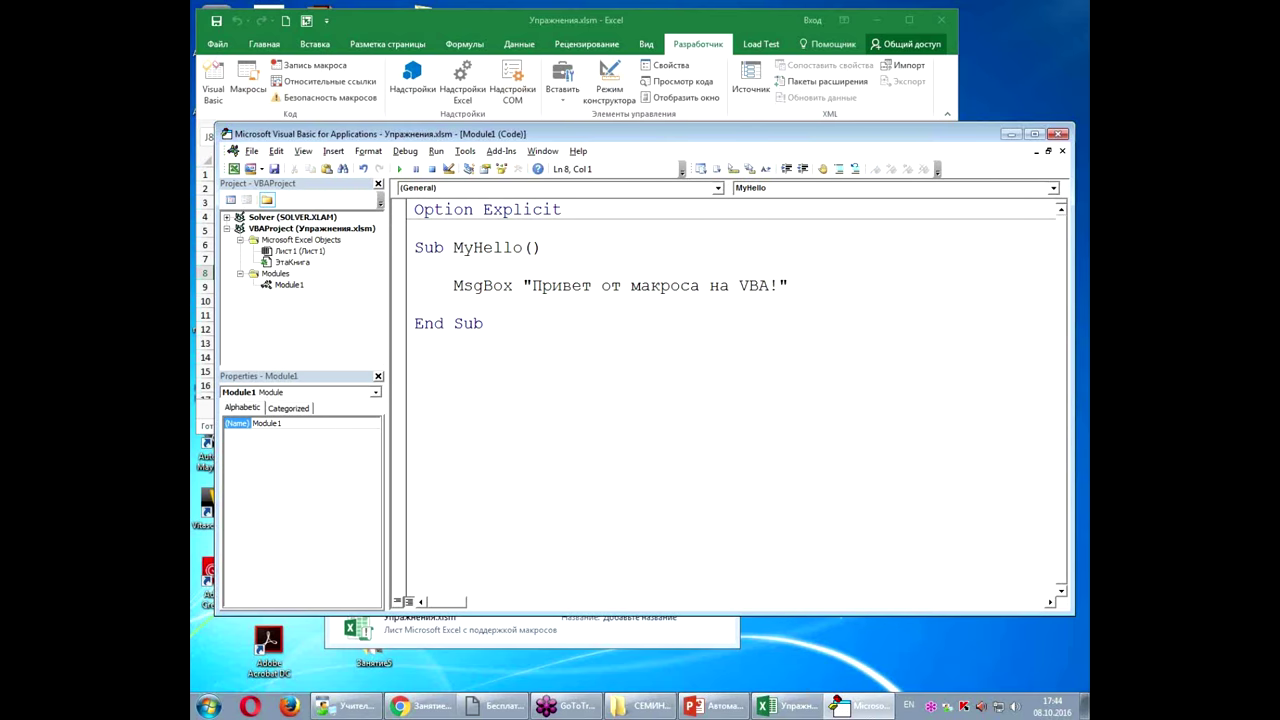
click(504, 267)
Step: Run MyHello, dismiss its greeting, and close the VBA editor
click(400, 170)
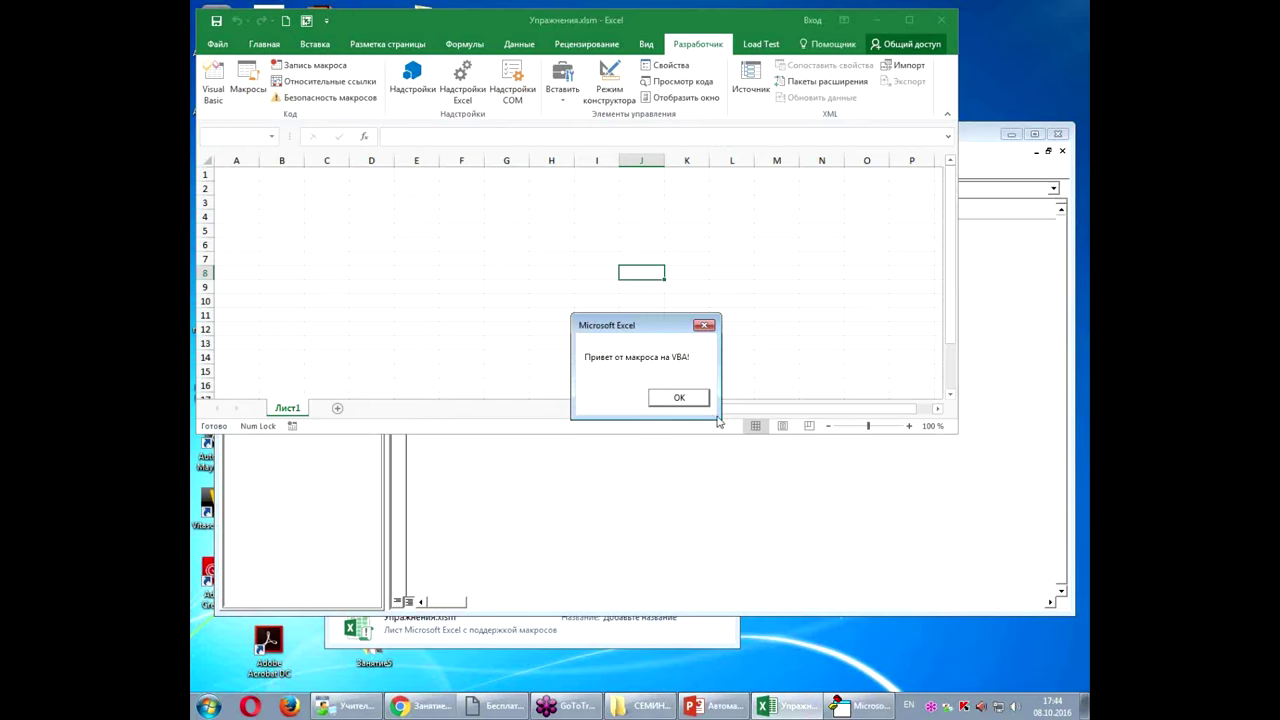
click(694, 398)
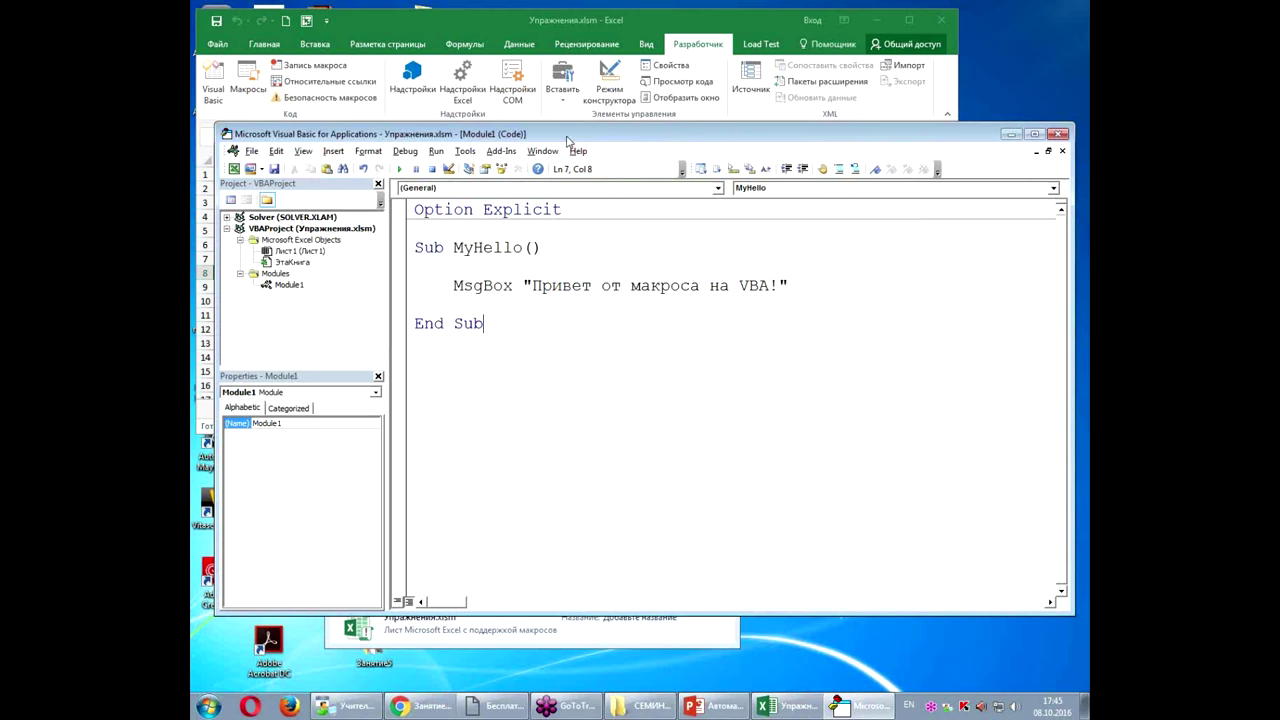
click(1060, 134)
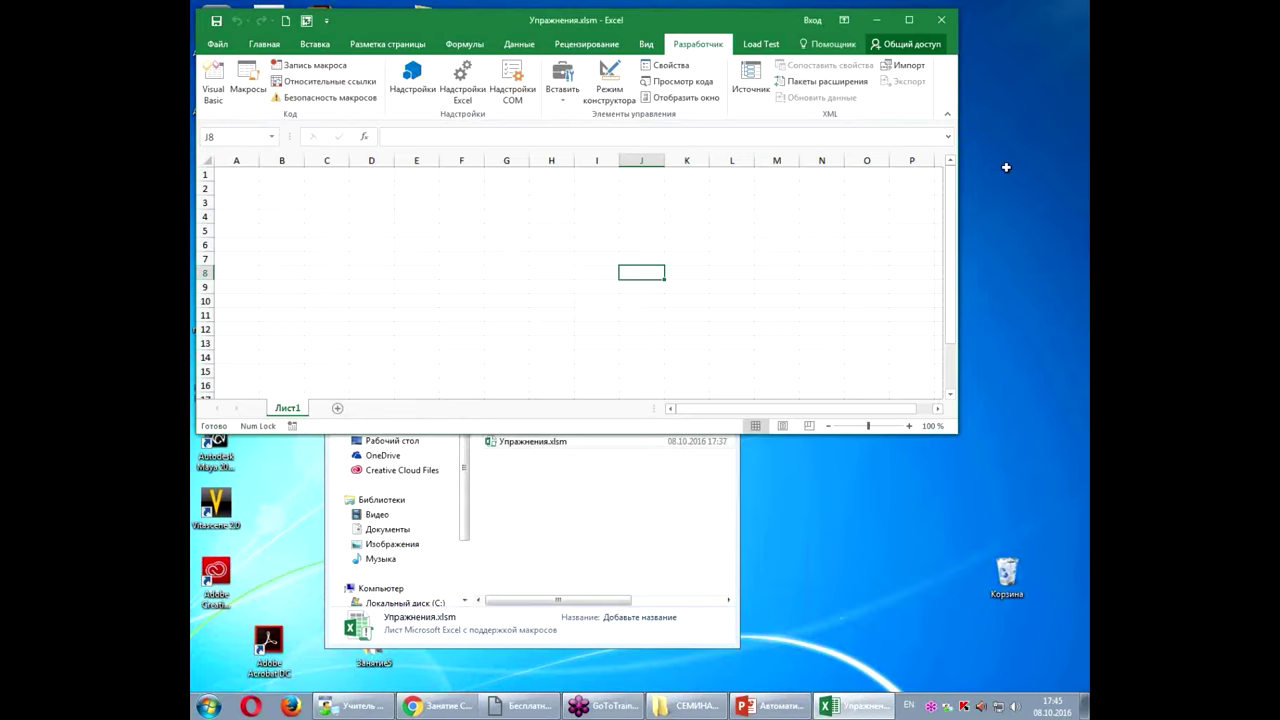
Step: Select cell L10 and check the Macro list in Excel, then close it
click(750, 300)
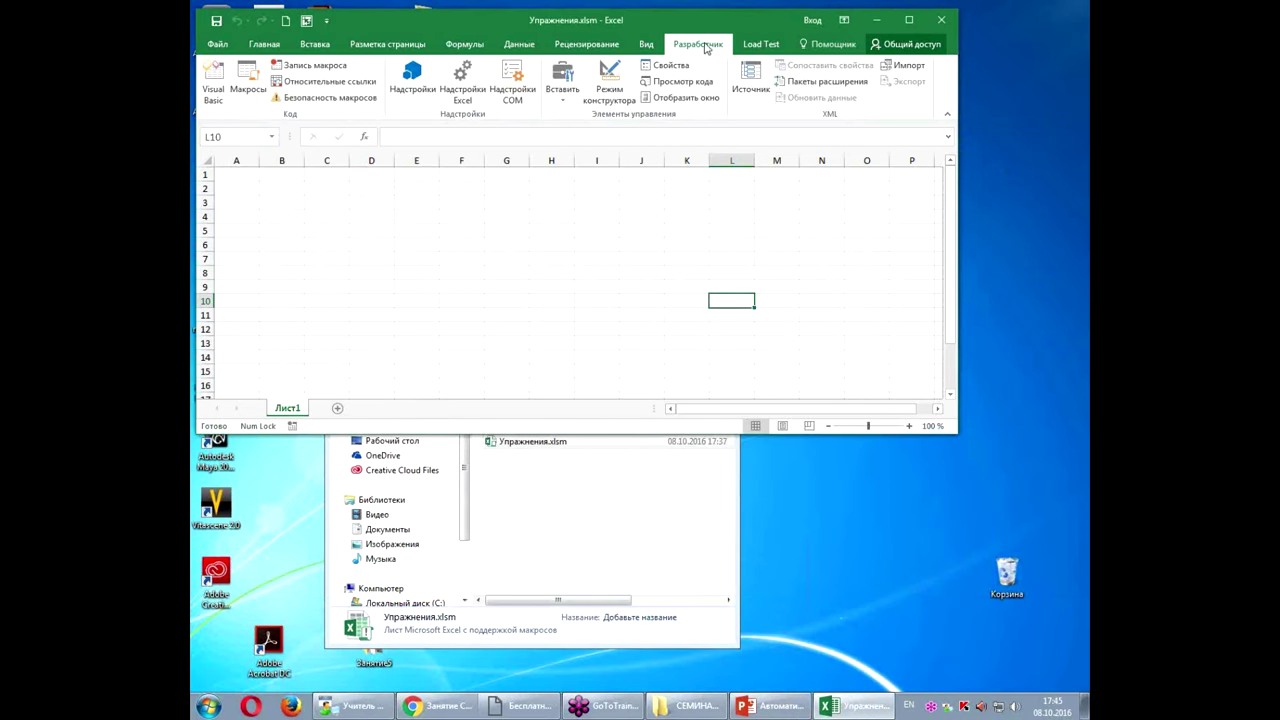
click(257, 95)
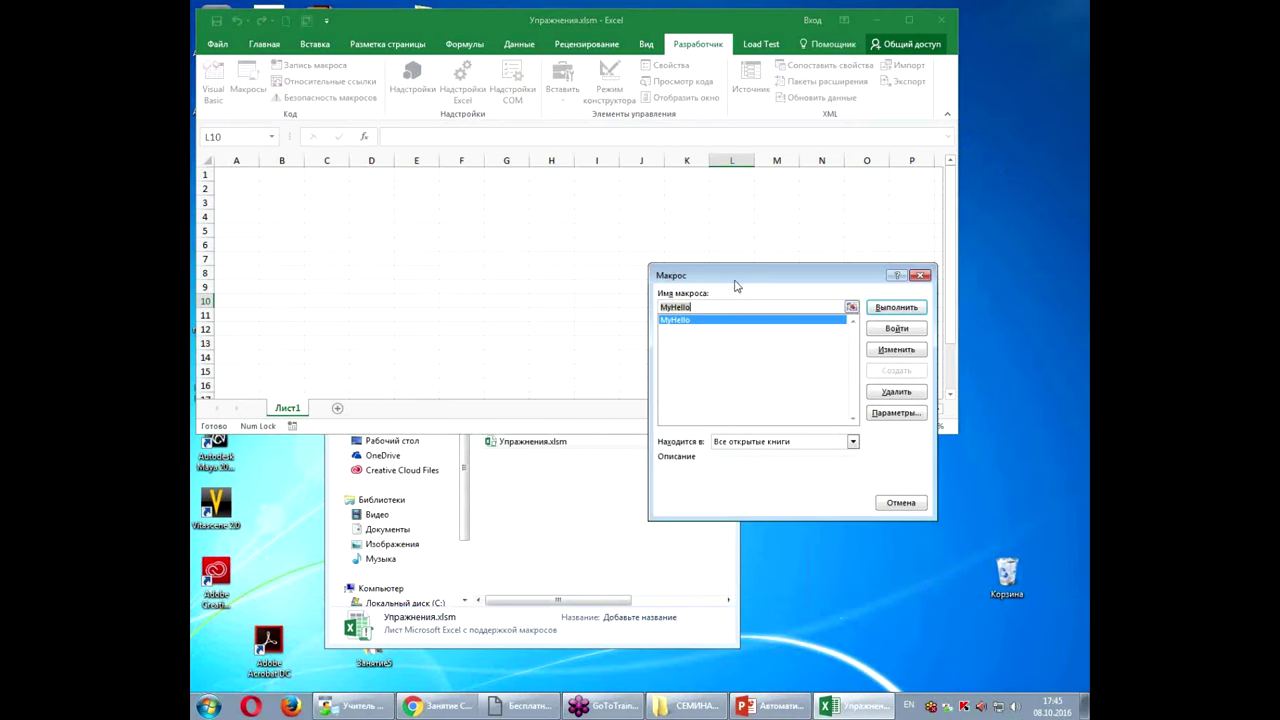
drag(737, 277, 564, 216)
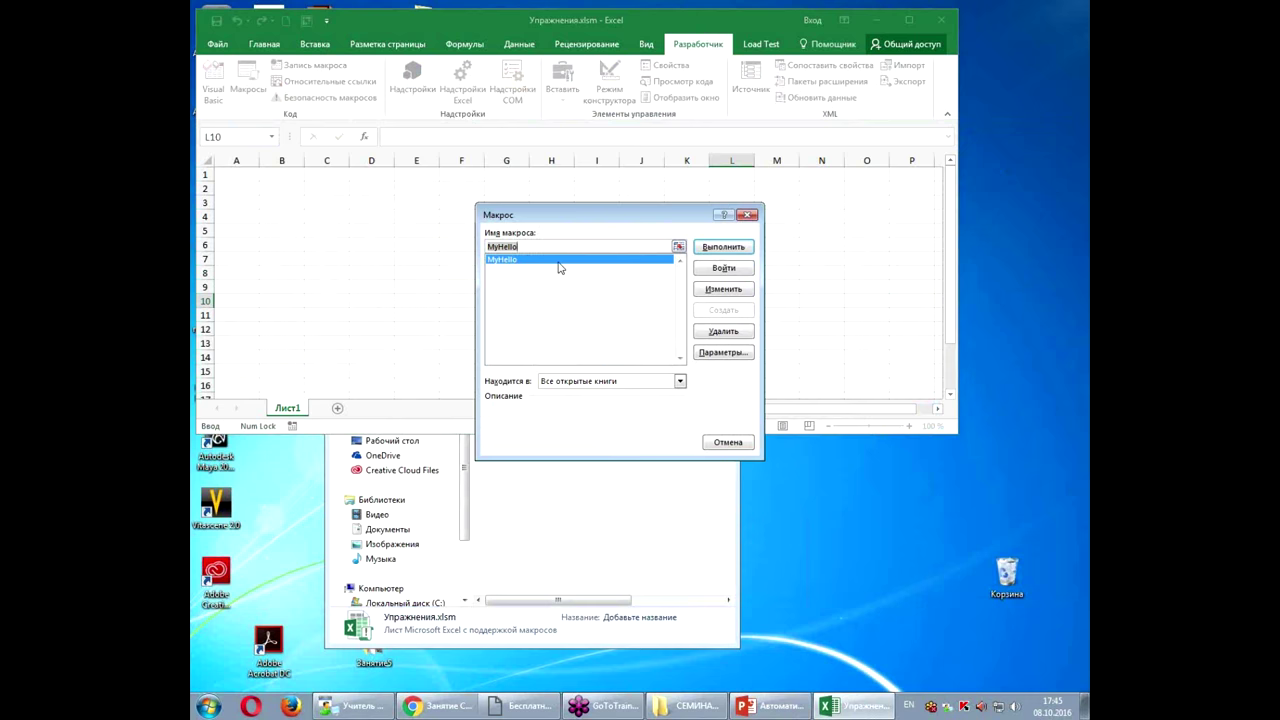
click(748, 215)
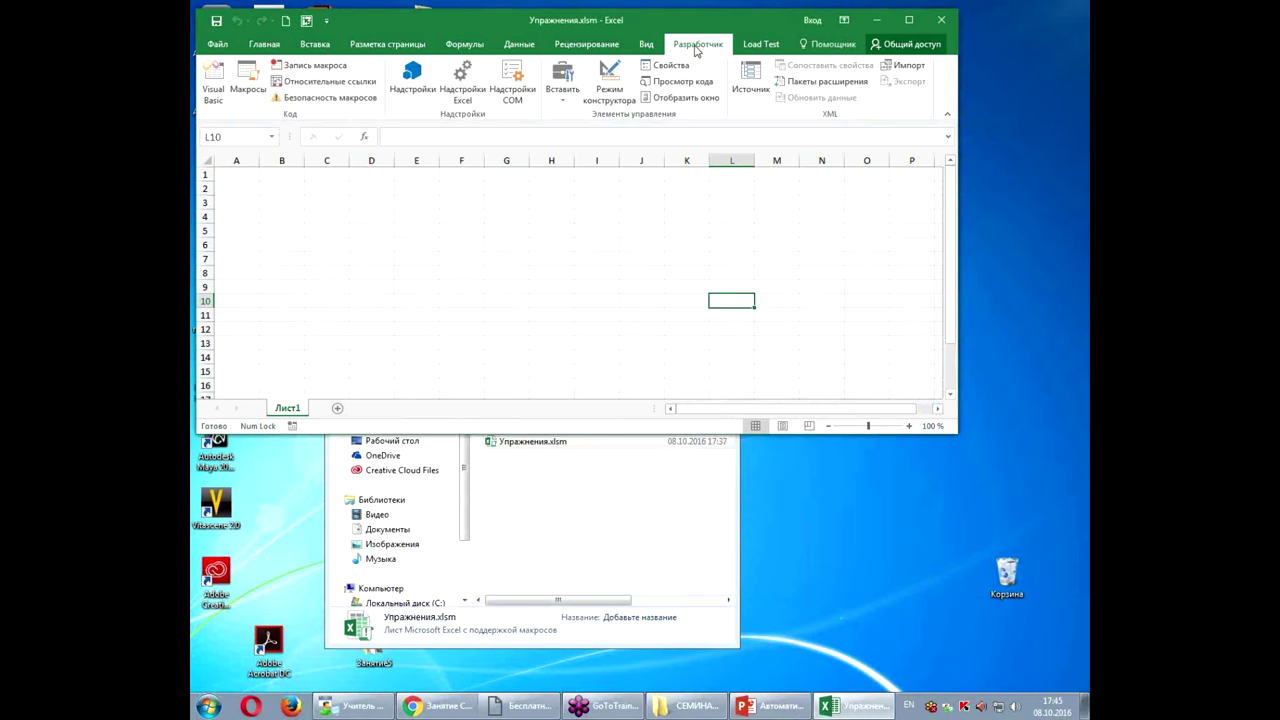
click(648, 46)
click(889, 100)
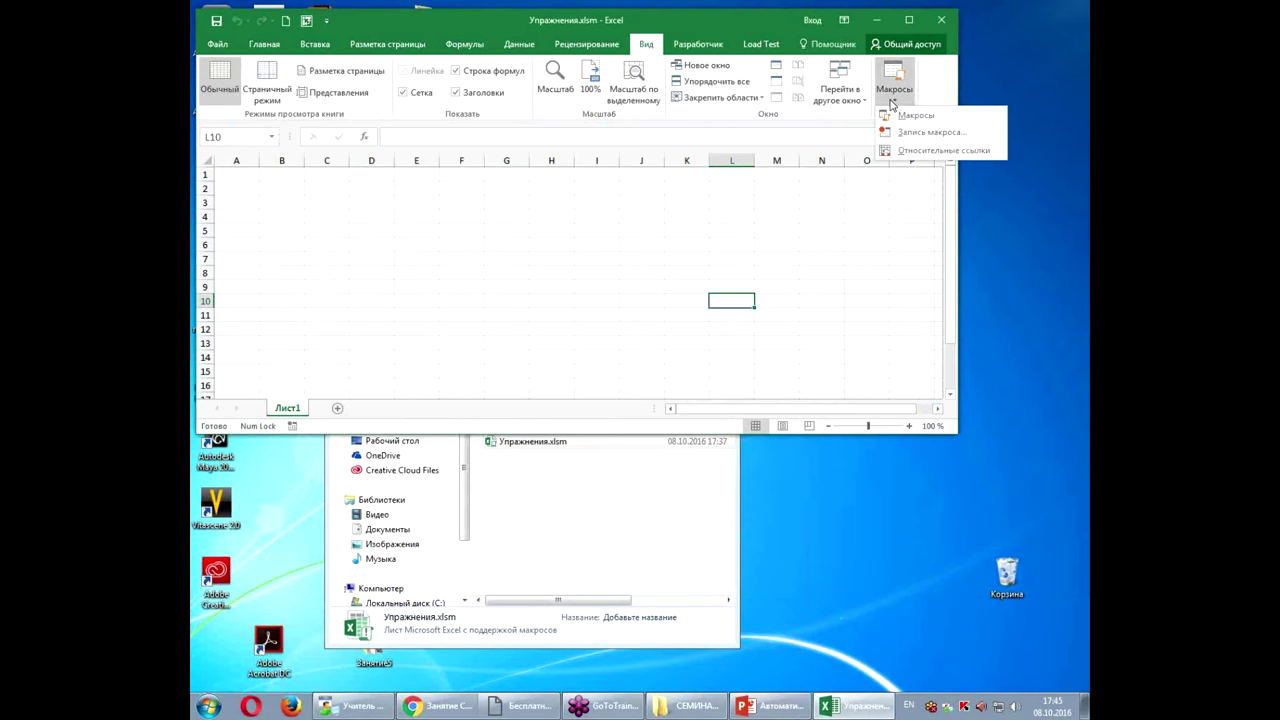
click(922, 122)
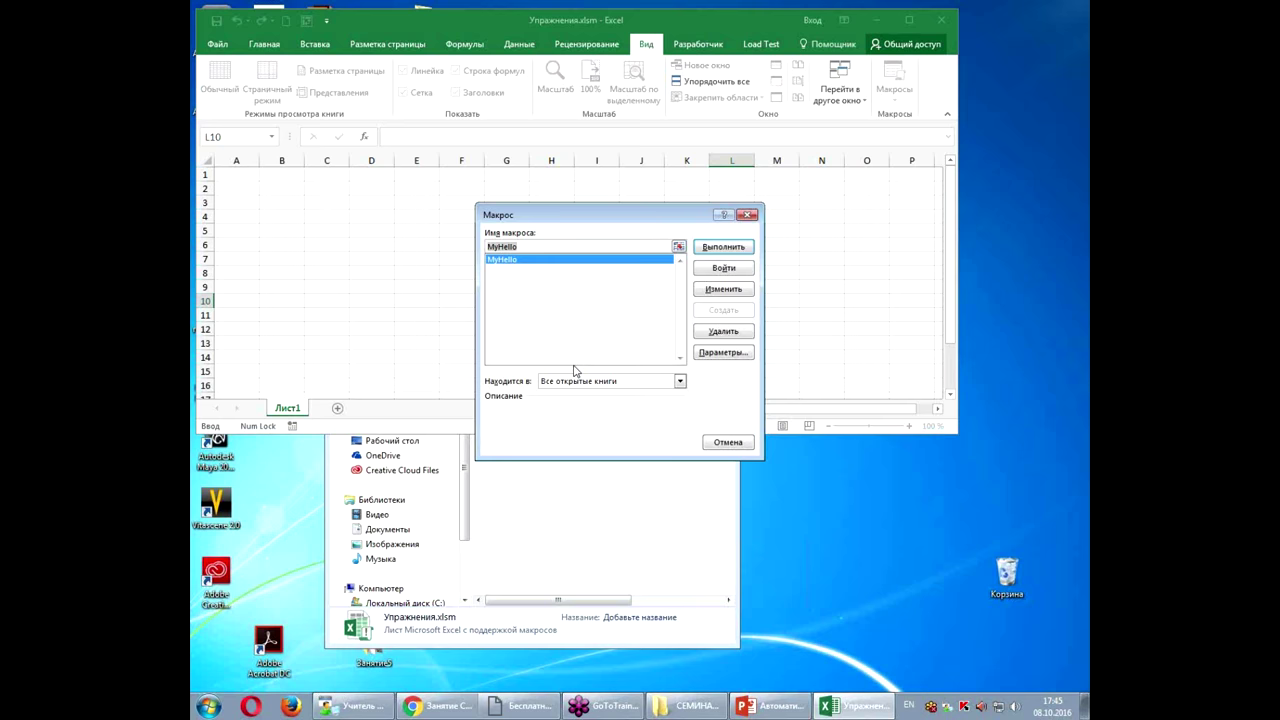
click(747, 214)
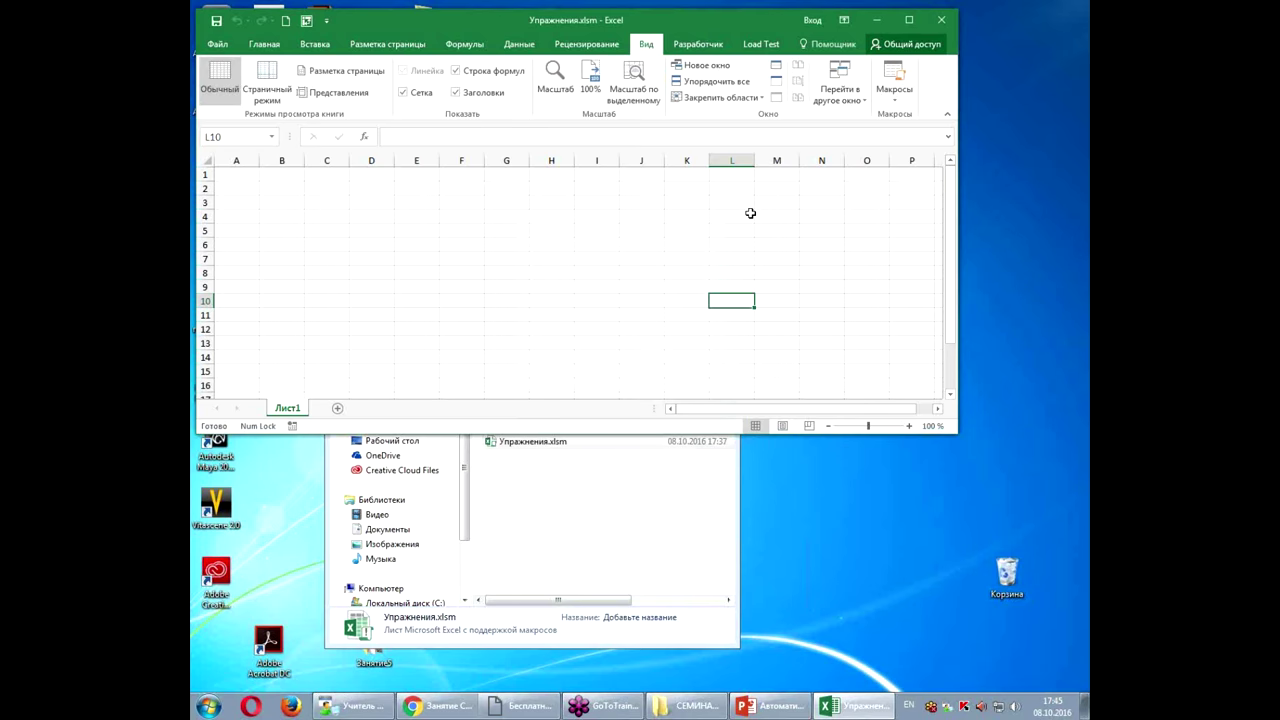
click(697, 46)
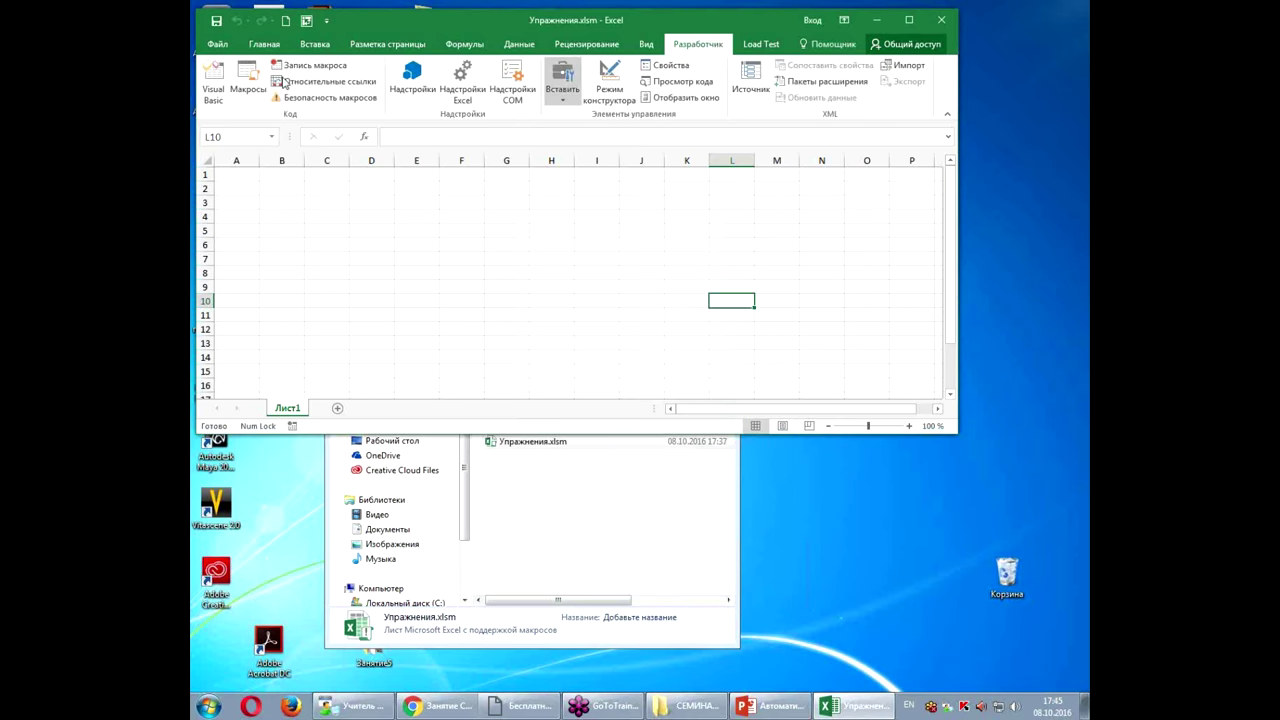
Step: Assign MyHello the keyboard shortcut Ctrl+Shift+M in its macro options
click(248, 88)
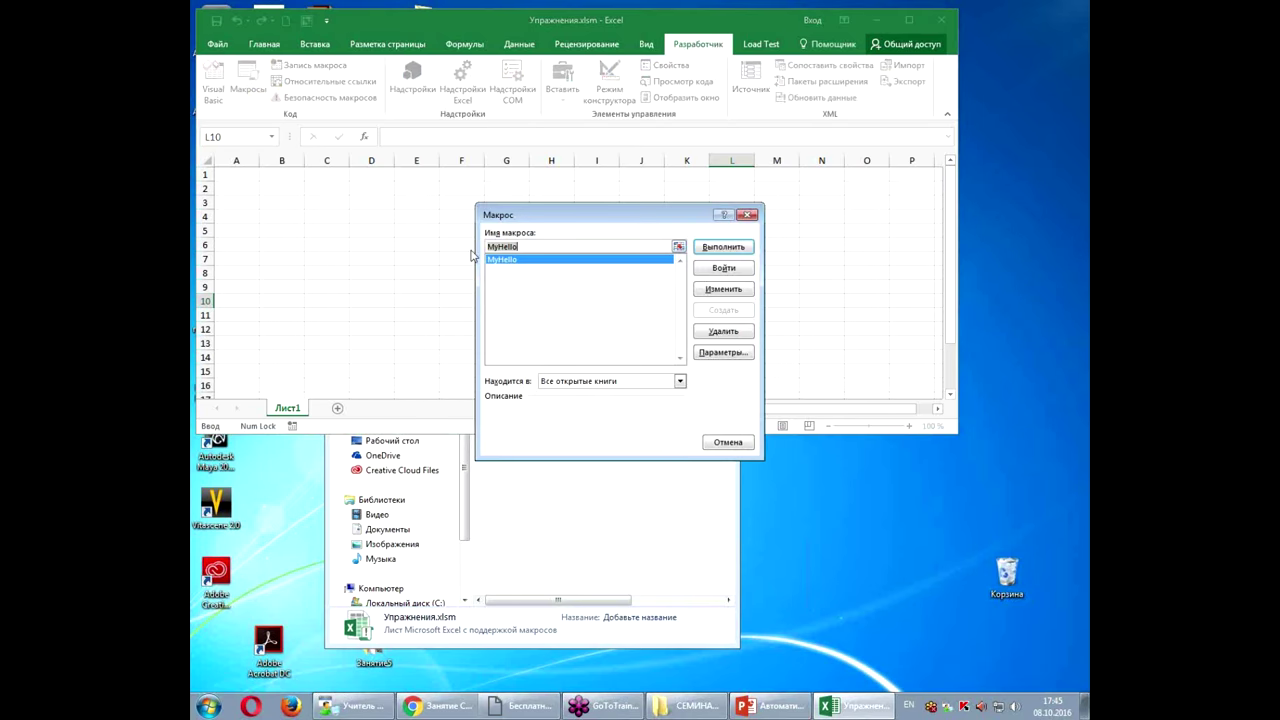
click(728, 360)
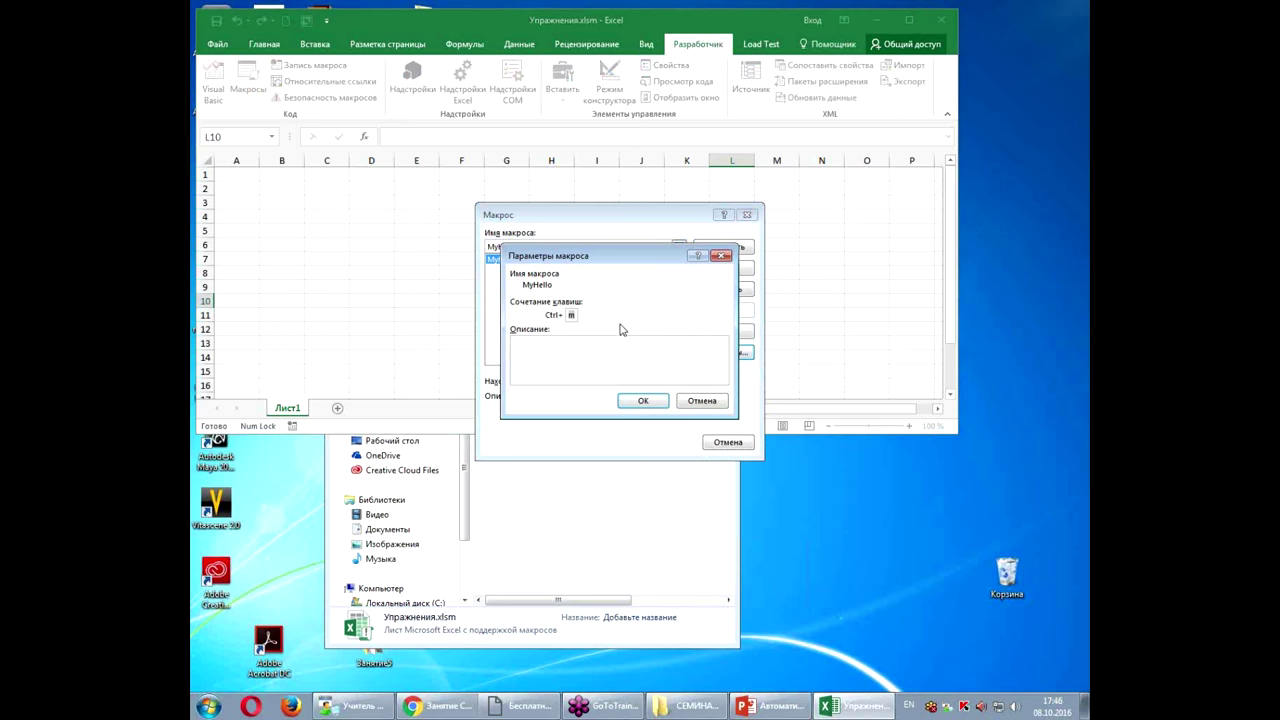
key(BackSpace)
click(639, 403)
click(727, 443)
Step: From cell H8, run MyHello with Ctrl+Shift+M and dismiss the greeting
click(560, 273)
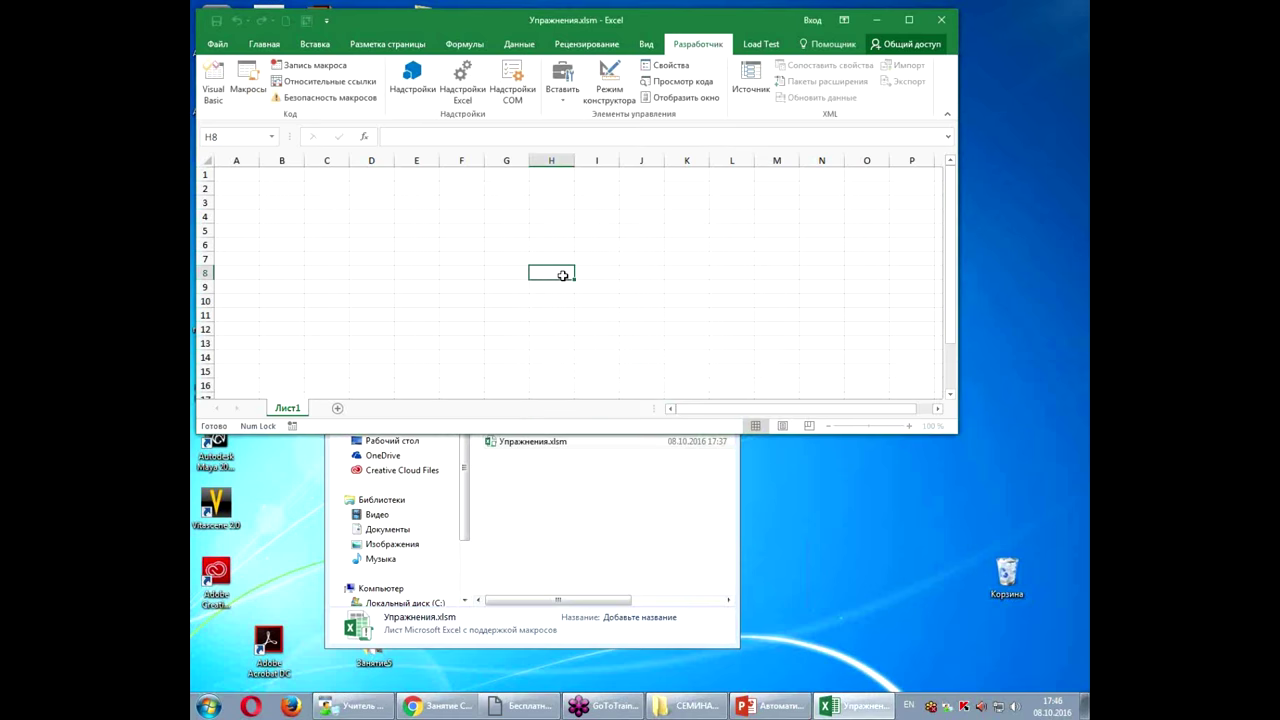
key(ctrl+shift+m)
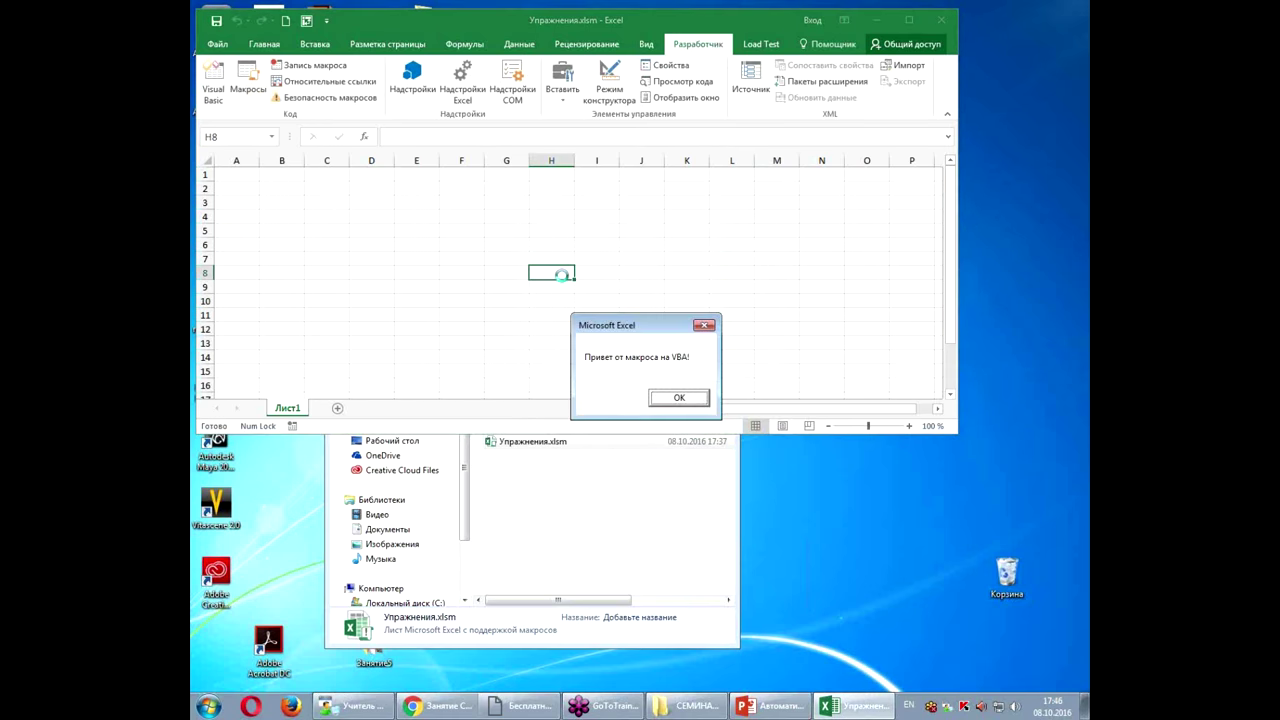
click(670, 400)
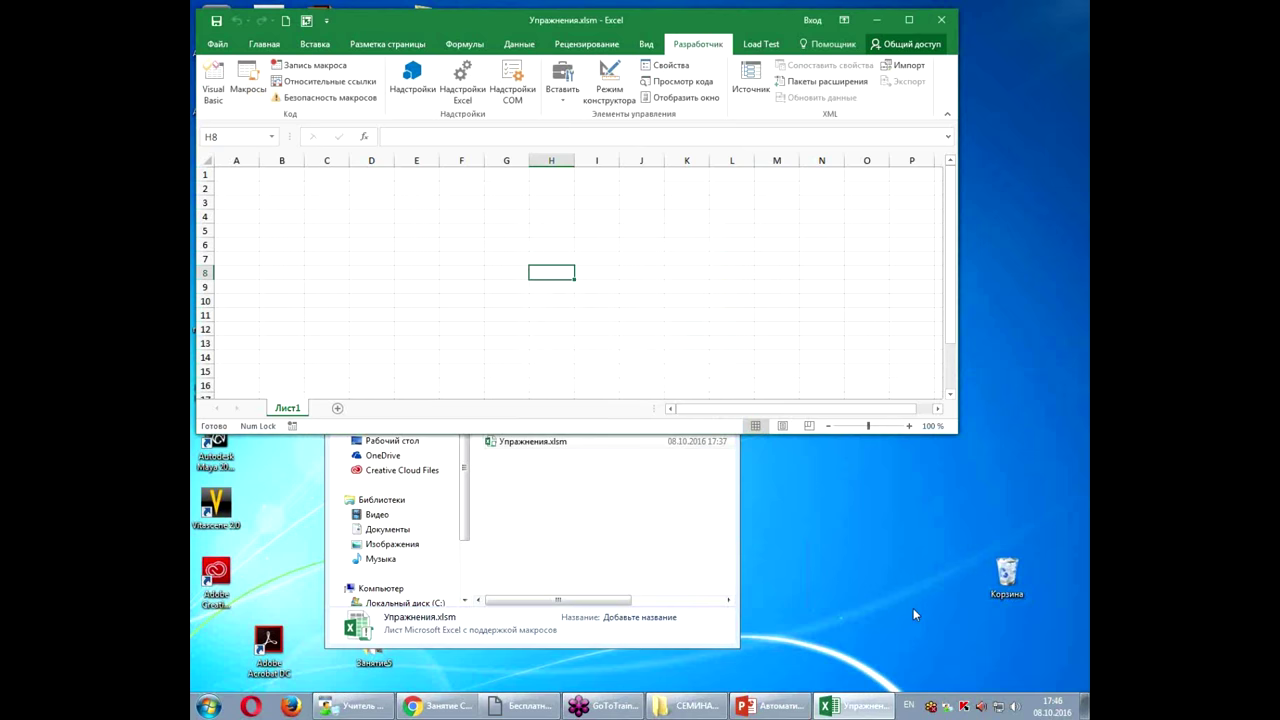
key(ctrl+h)
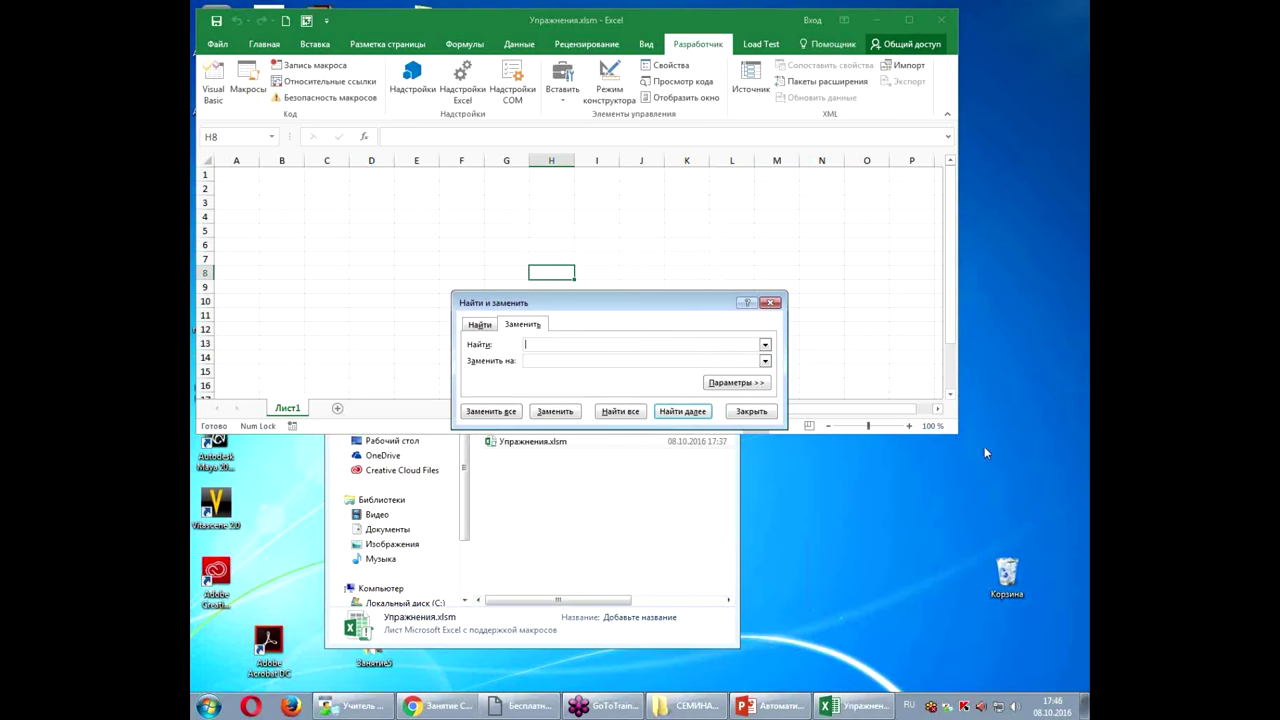
click(770, 302)
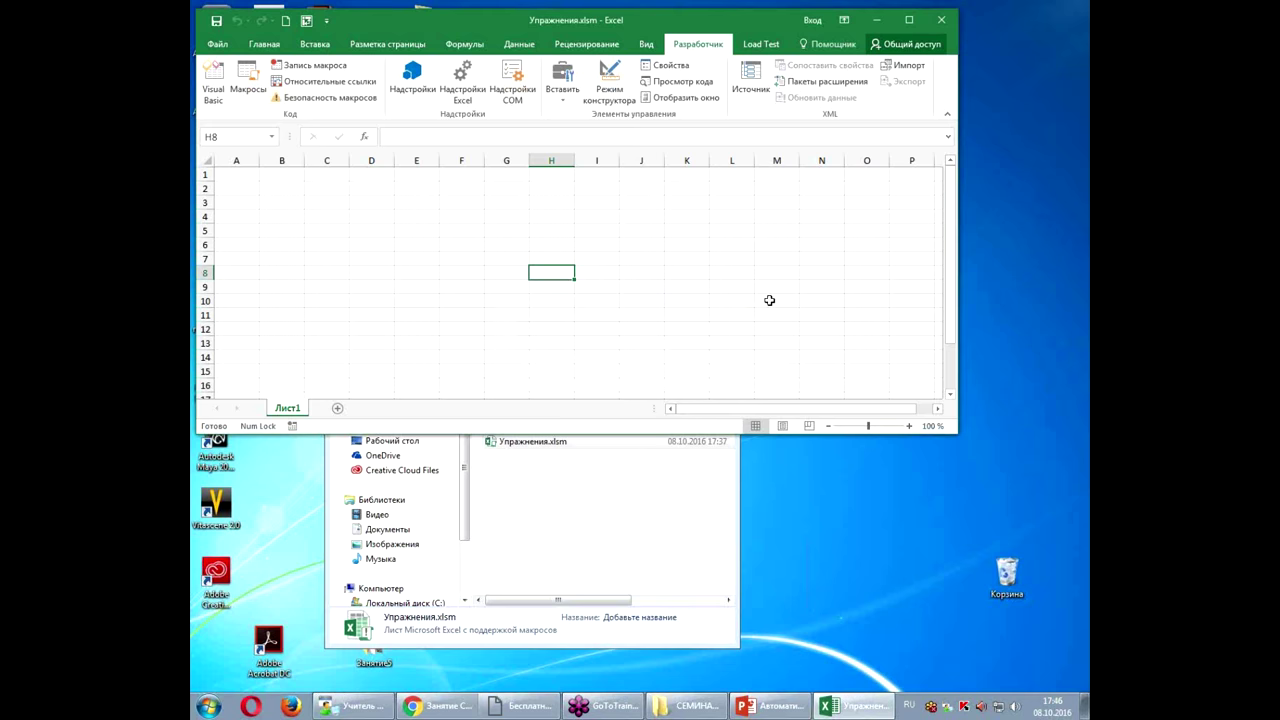
click(476, 243)
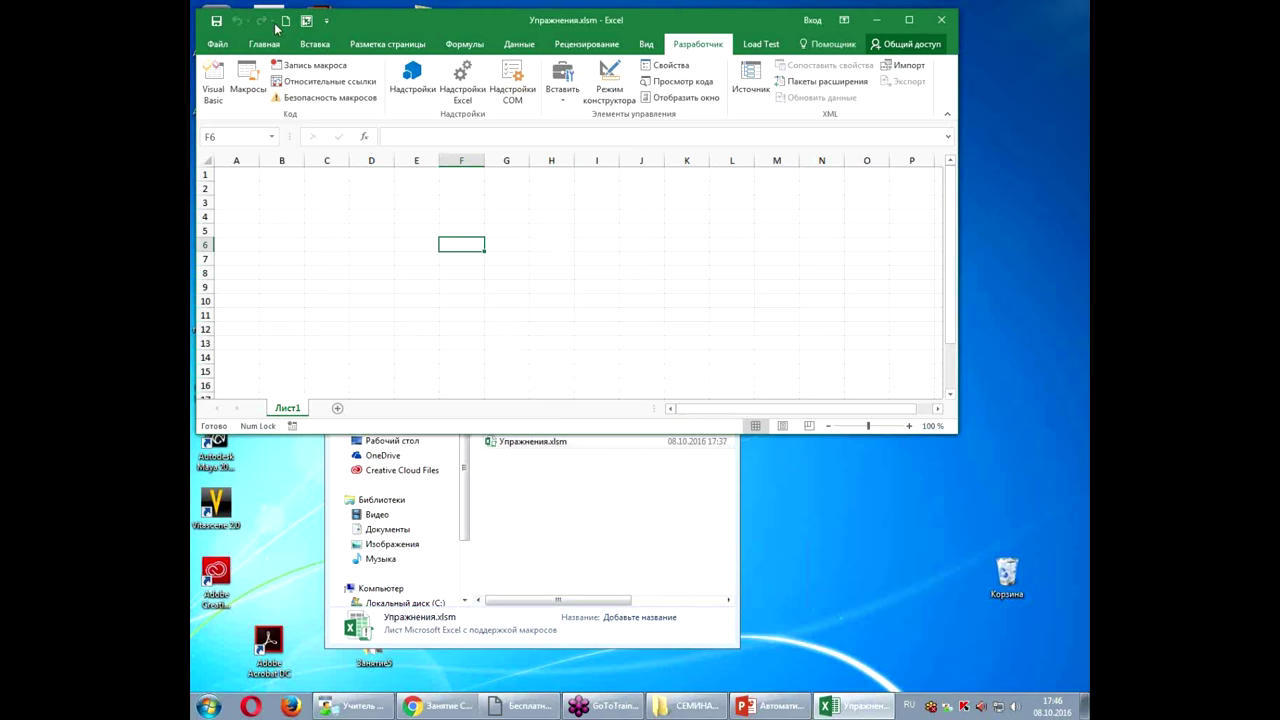
click(358, 240)
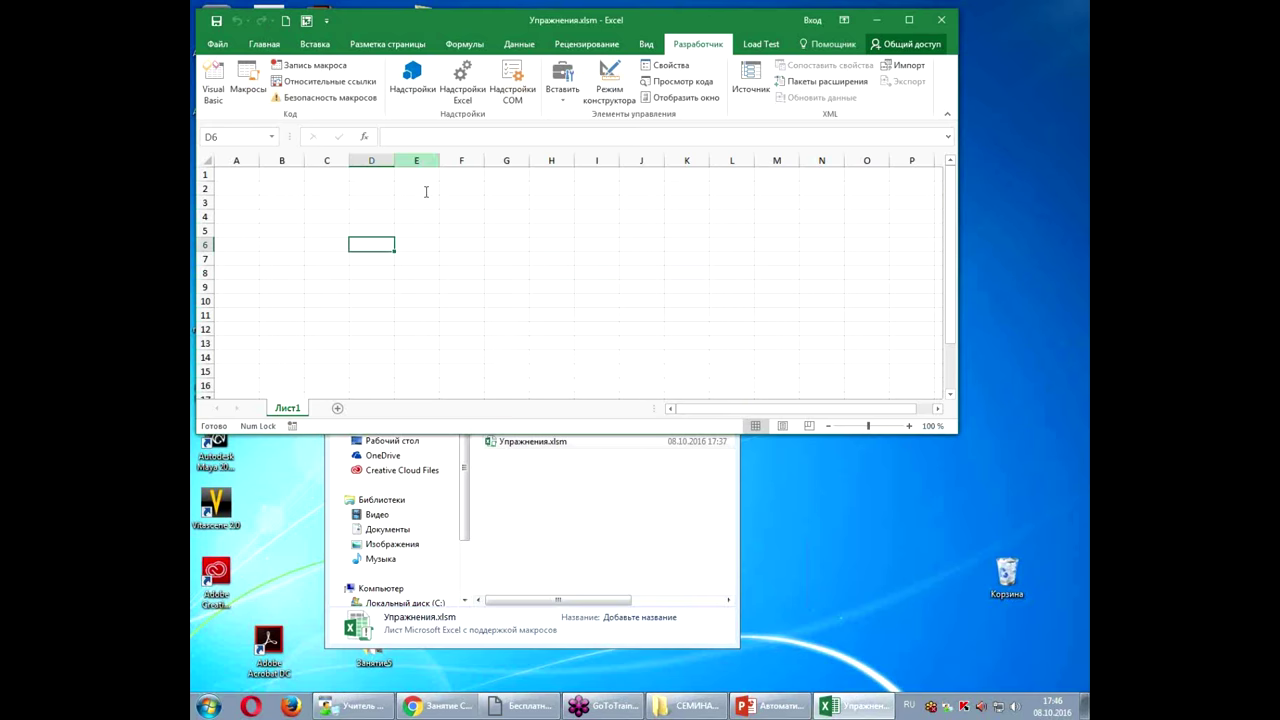
Step: Open the Quick Access Toolbar settings and select the MyHello macro under Macros
click(327, 24)
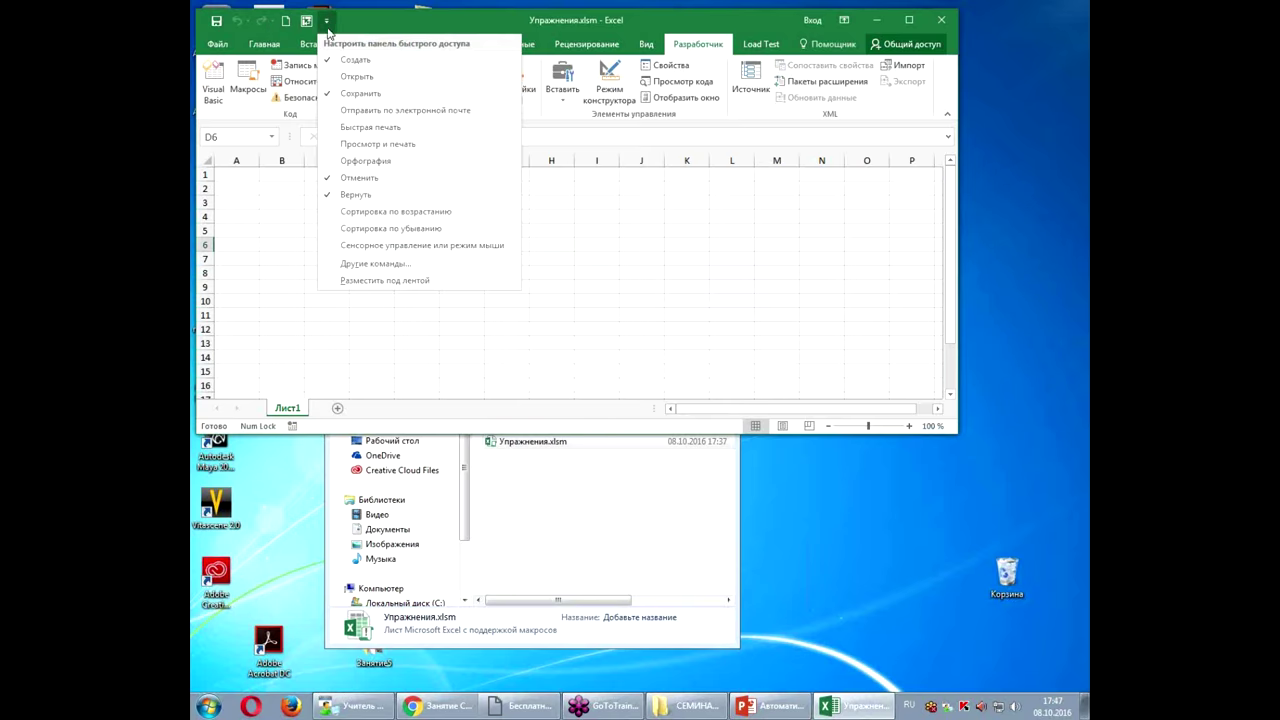
drag(469, 19, 497, 84)
click(354, 89)
click(418, 332)
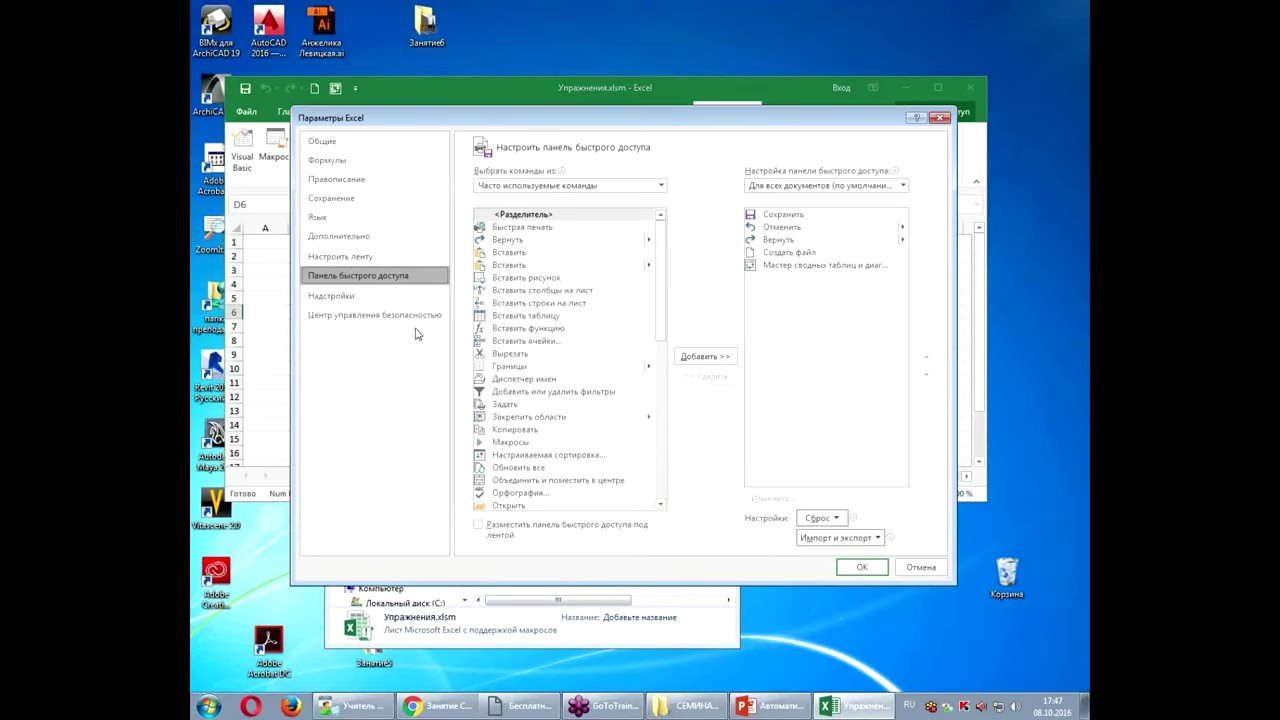
click(661, 186)
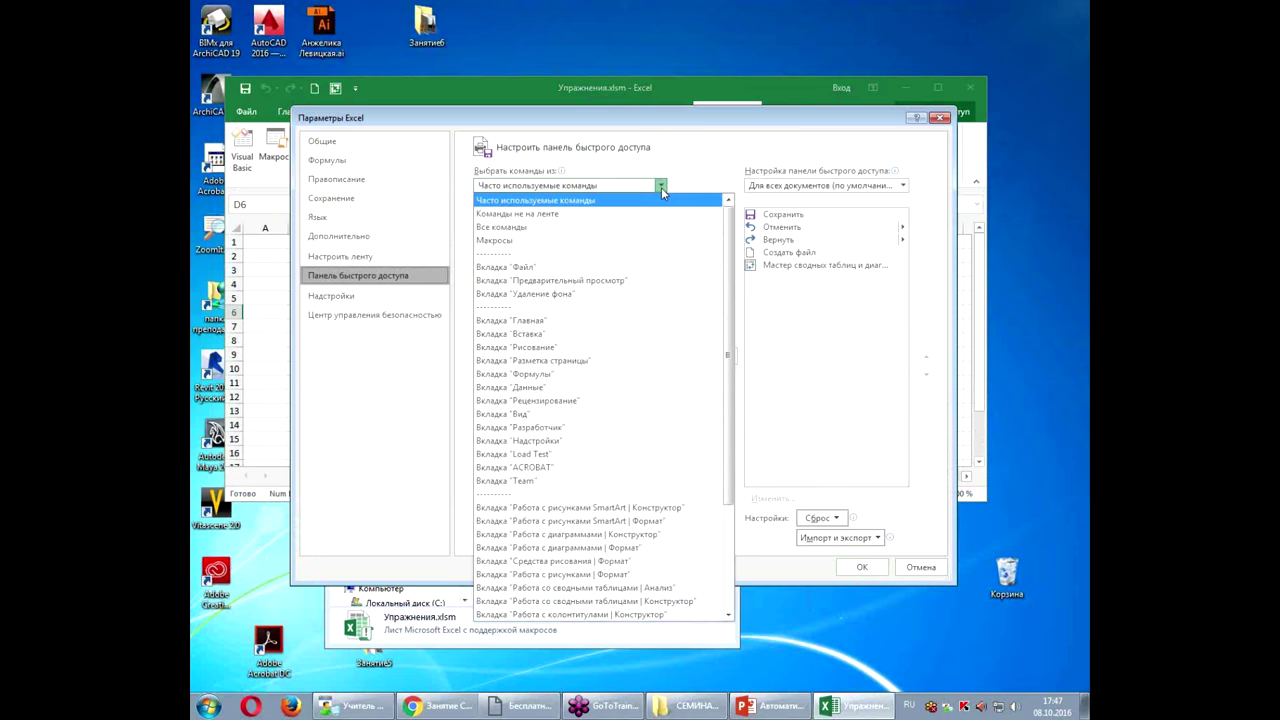
click(542, 243)
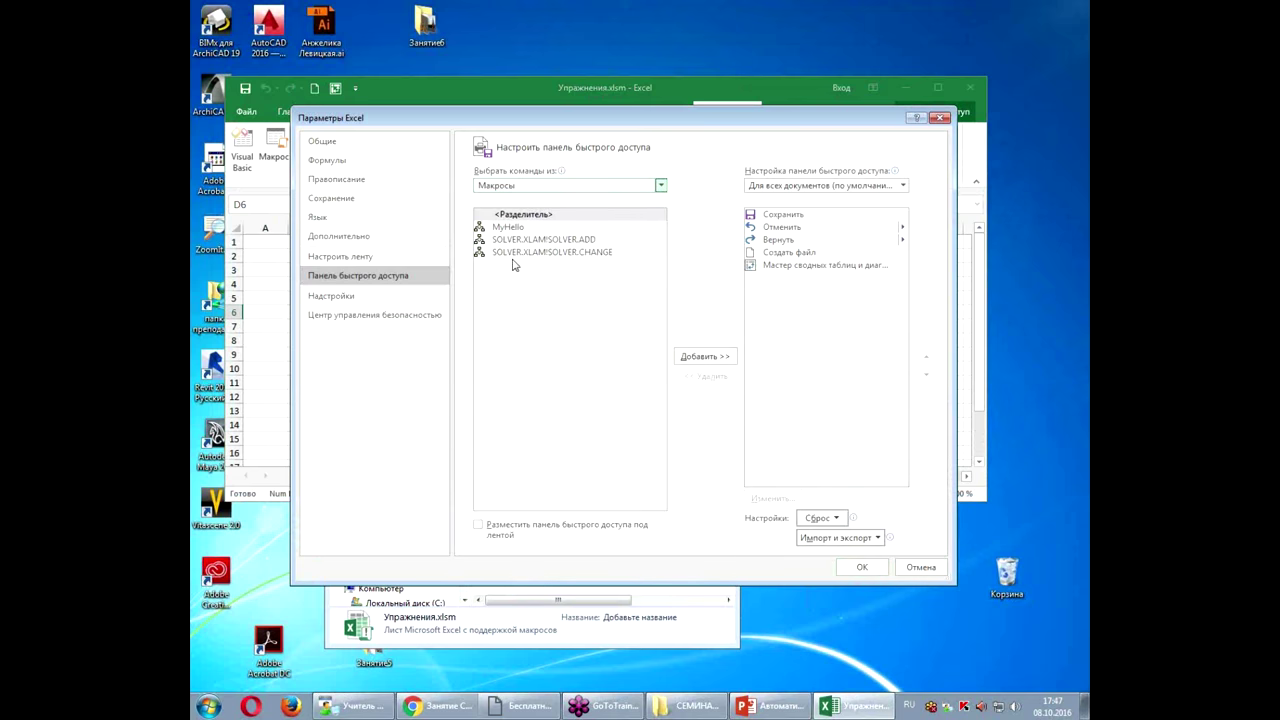
click(519, 229)
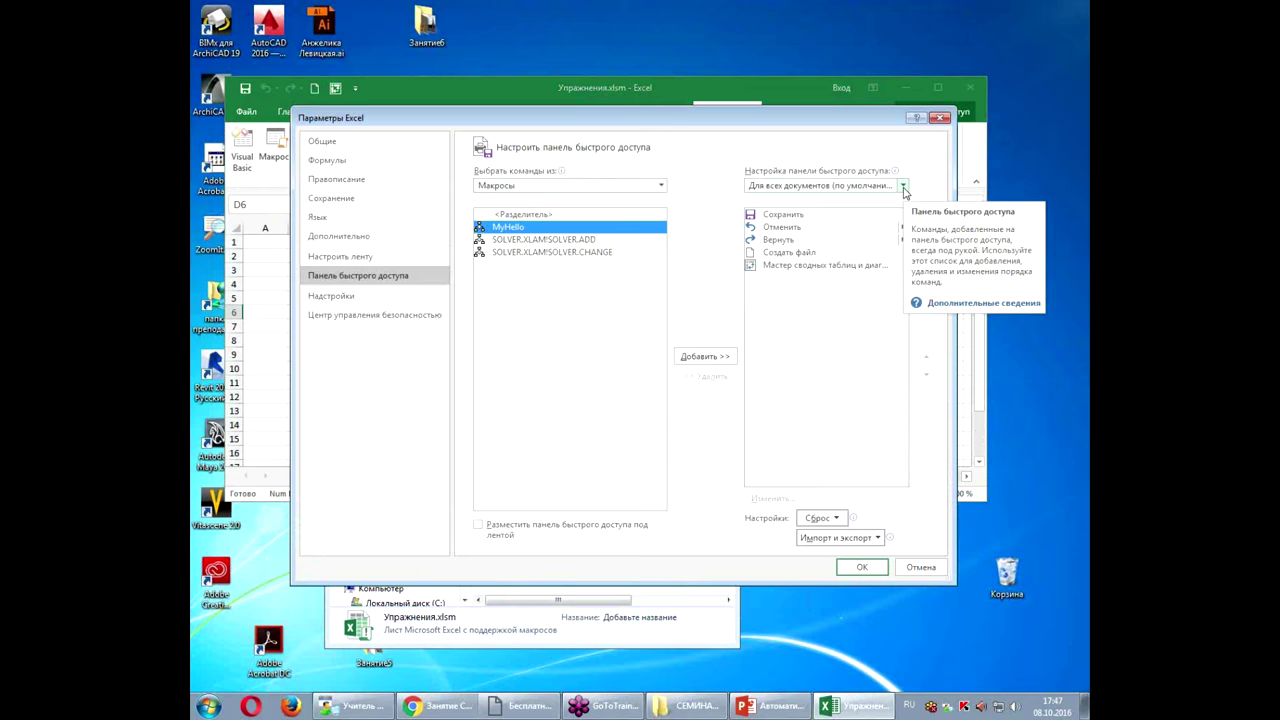
Step: Scope the toolbar to Упражнения.xlsm and add MyHello to its commands
click(904, 188)
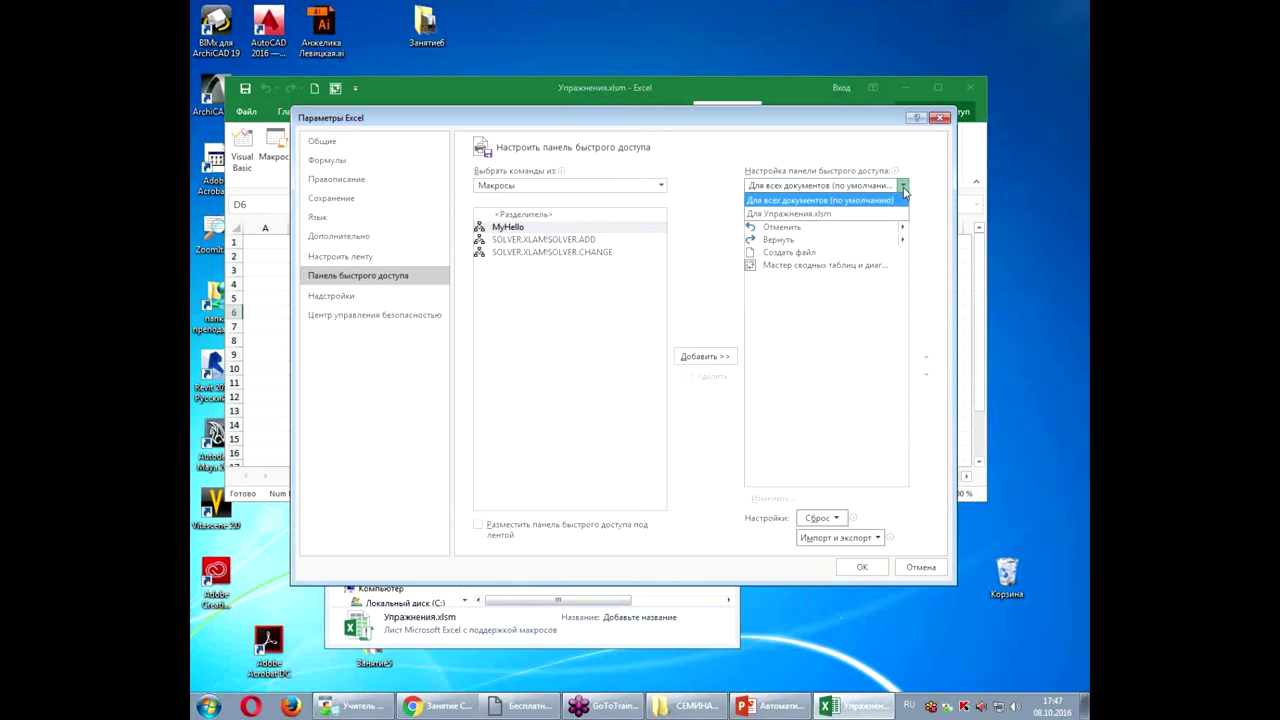
click(831, 214)
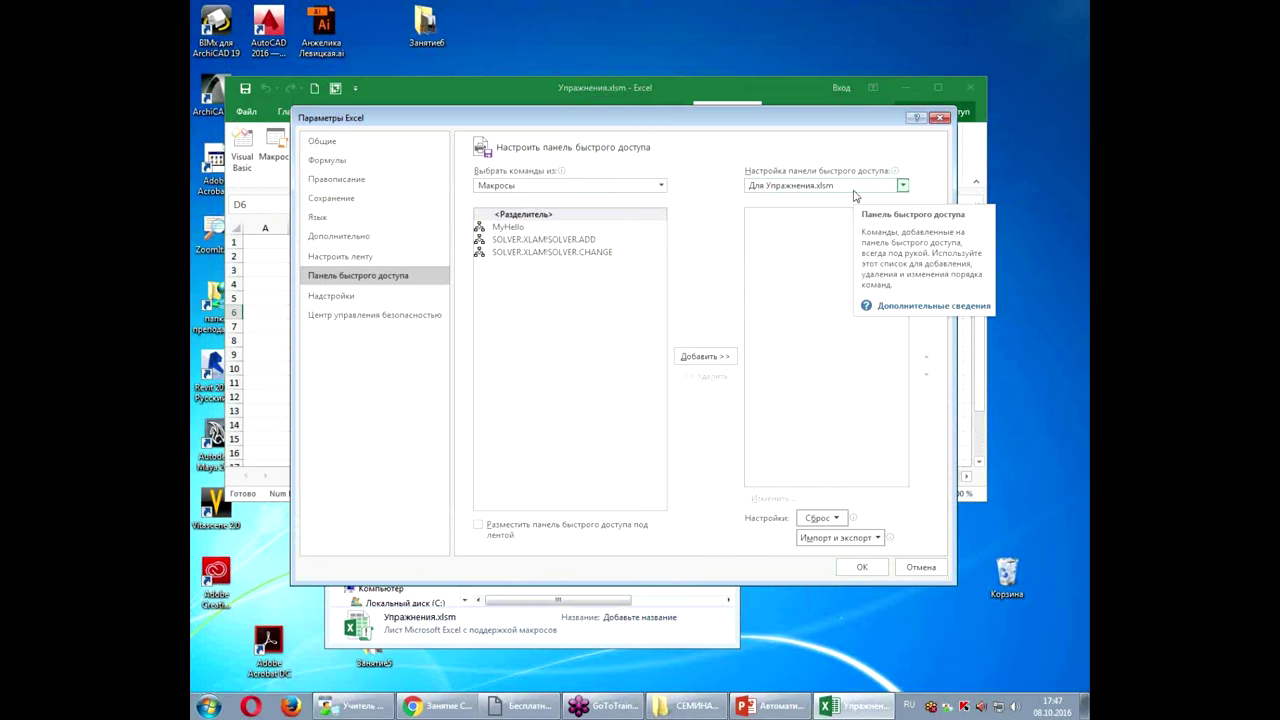
click(520, 226)
click(702, 357)
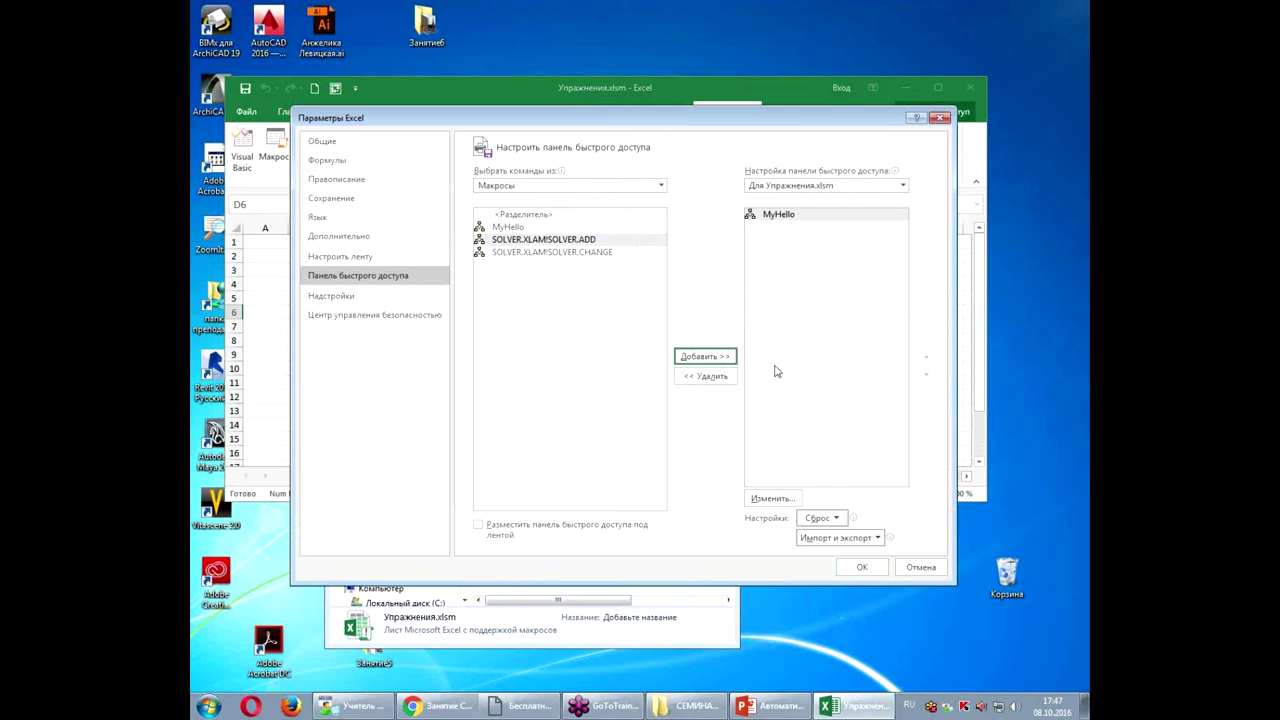
click(776, 500)
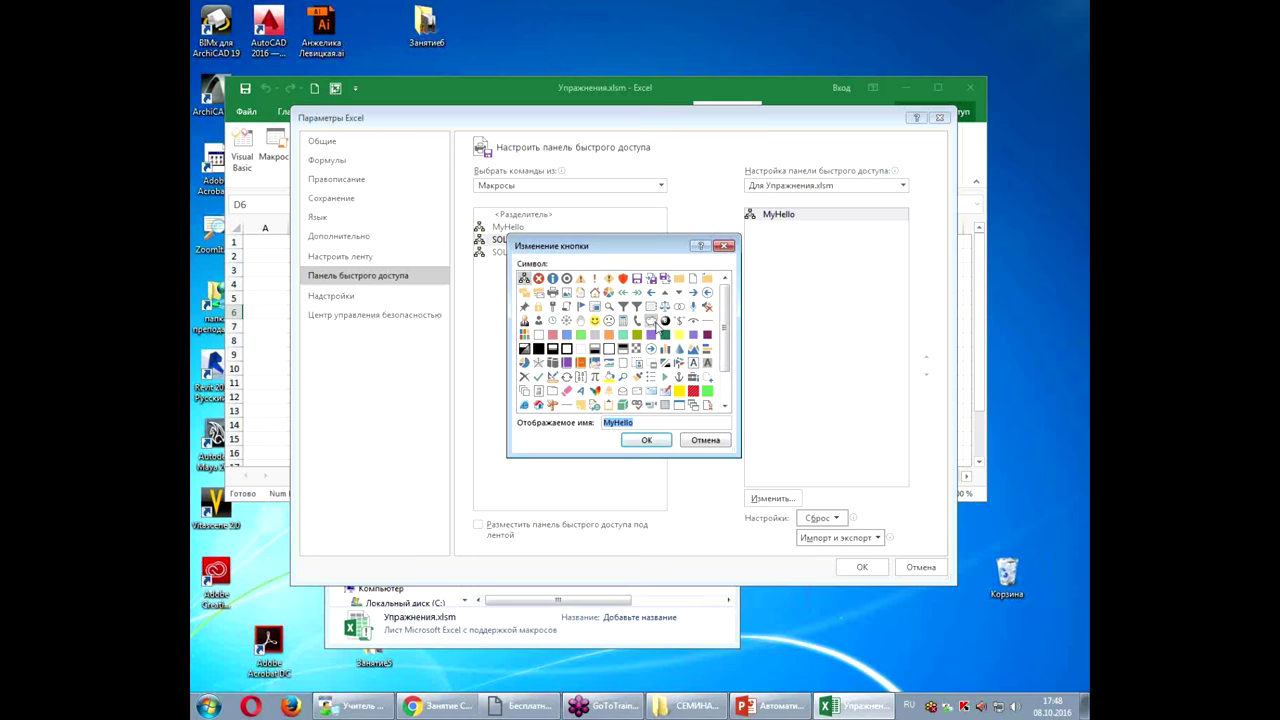
Step: Give MyHello a new symbol and the display name 'Привет!', then confirm and close Excel Options
click(651, 321)
double_click(638, 424)
text(Привет!)
click(648, 441)
click(861, 567)
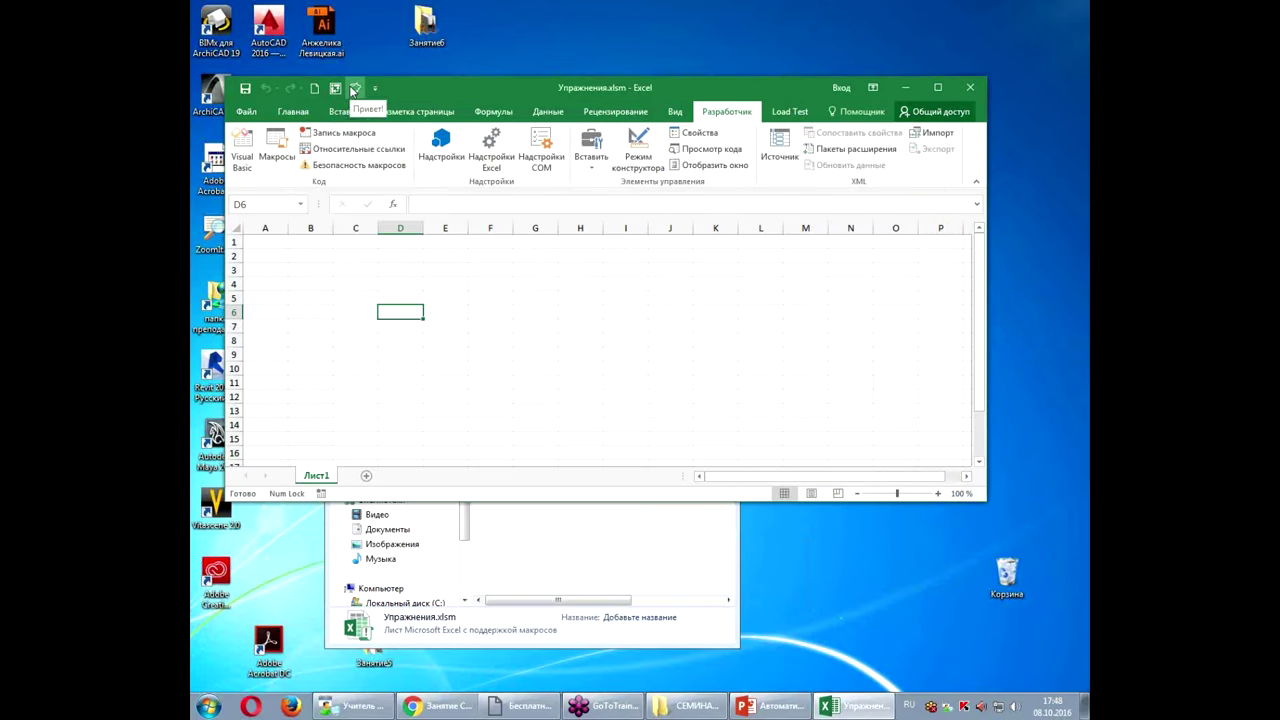
click(353, 90)
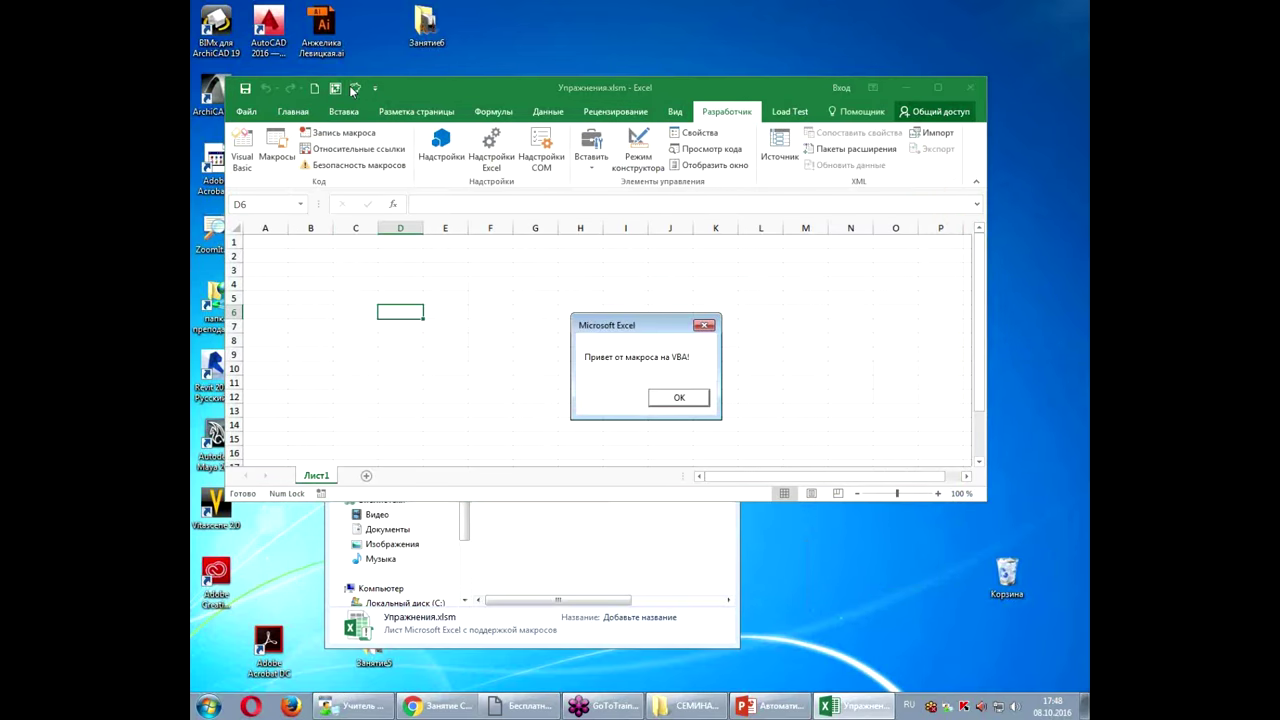
click(668, 399)
click(537, 337)
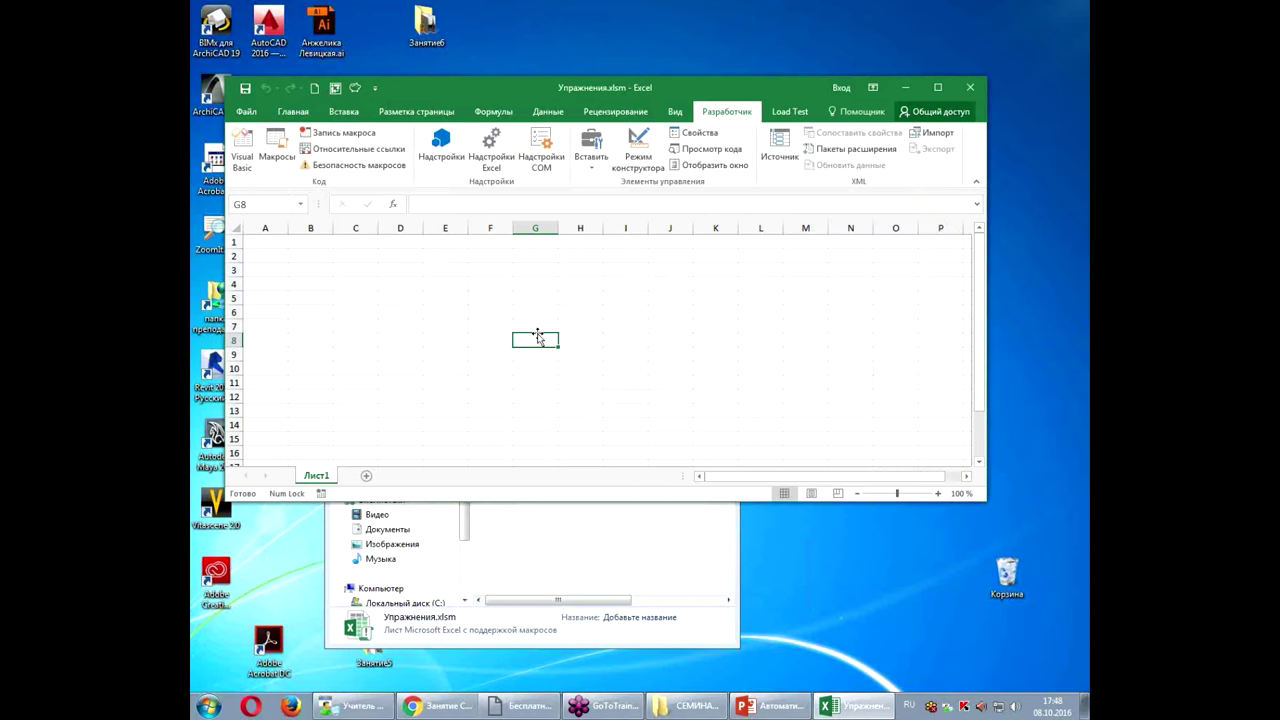
click(503, 310)
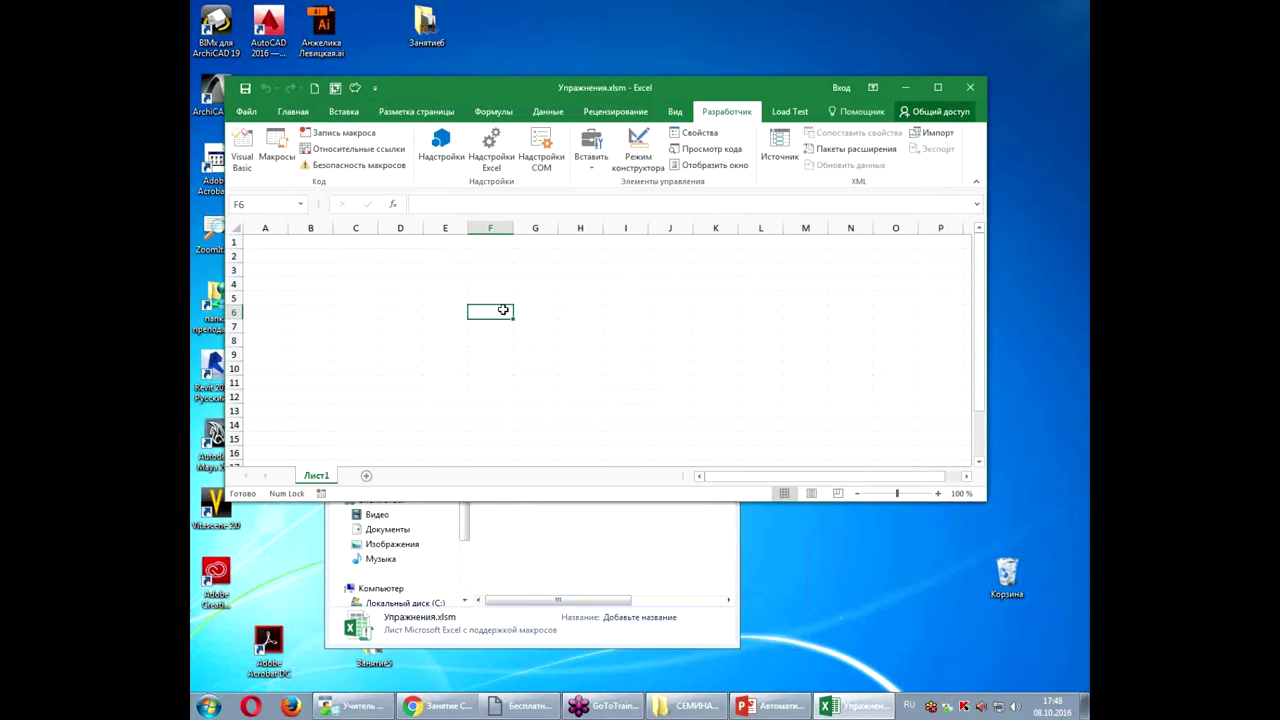
click(360, 89)
click(670, 397)
click(652, 343)
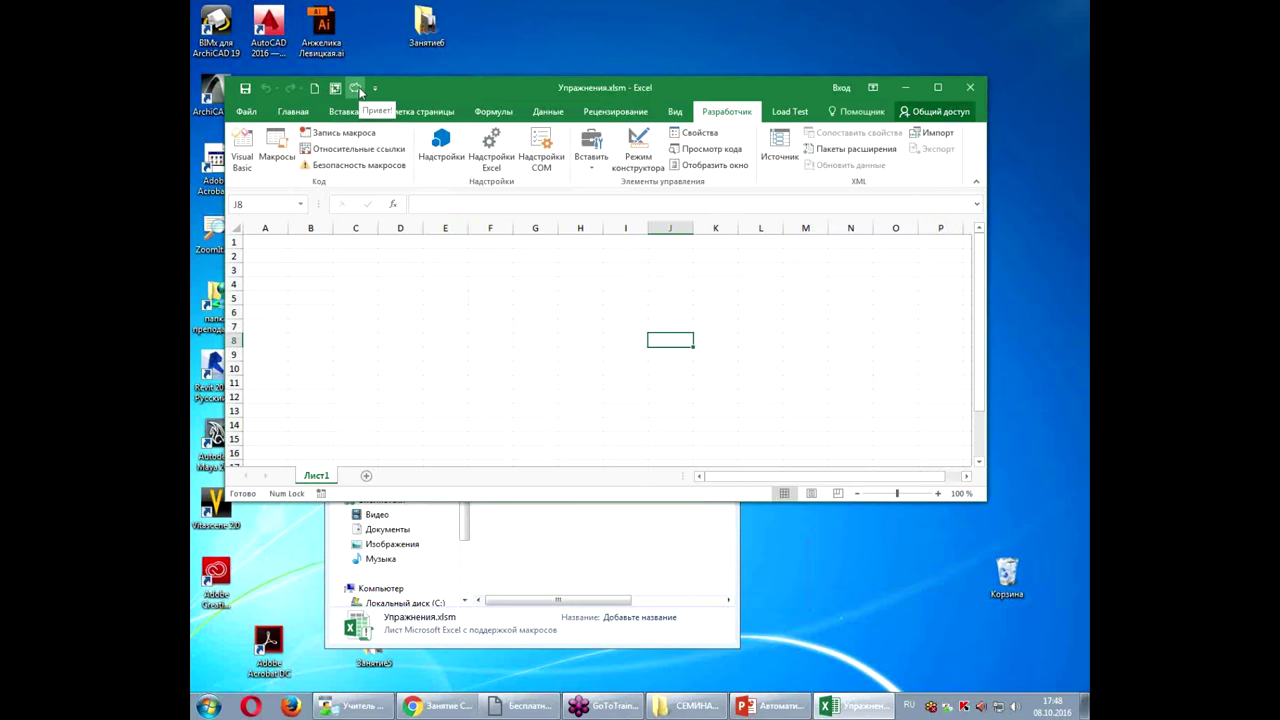
click(414, 289)
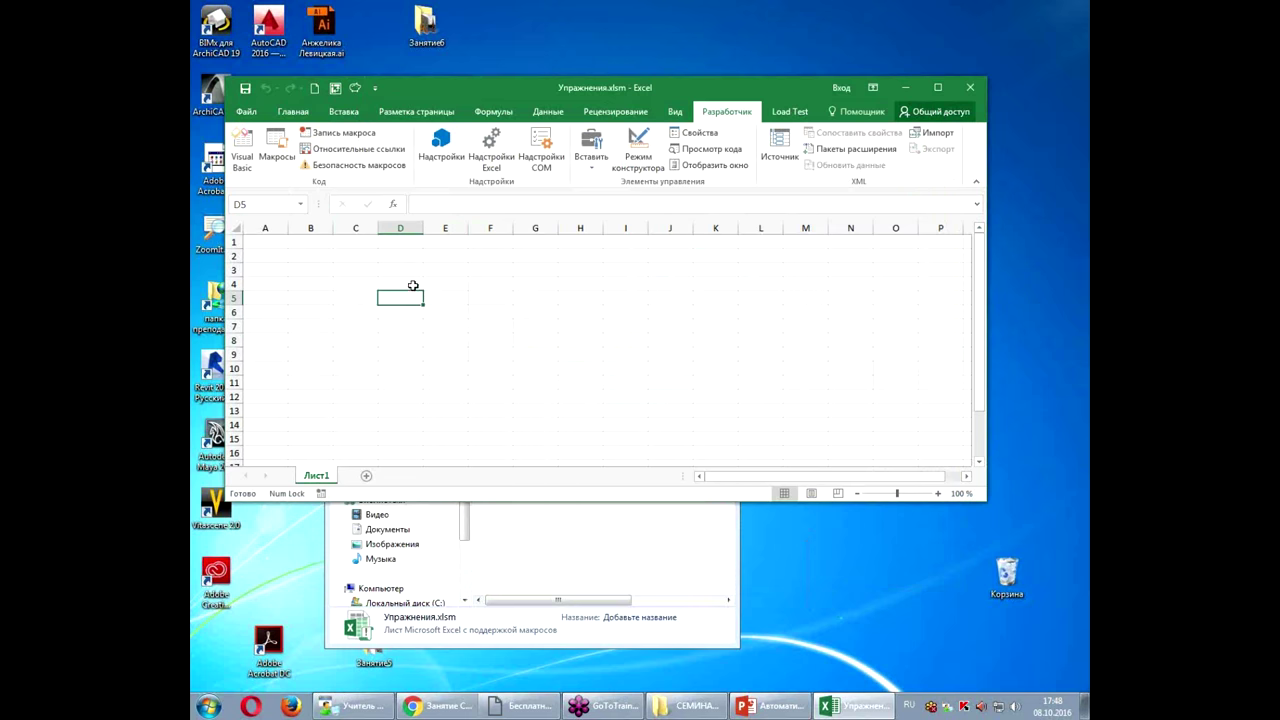
click(671, 321)
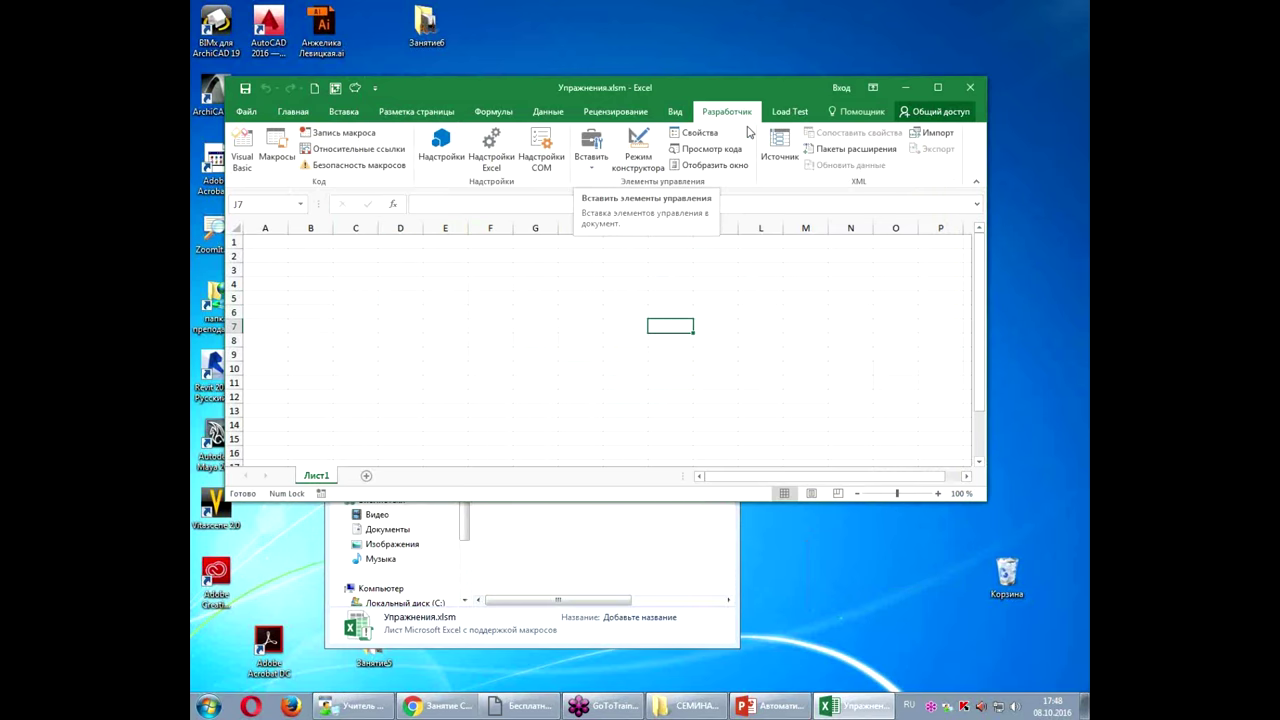
Step: Insert a form button over B3:C5 on Лист1 and assign it the MyHello macro
click(597, 172)
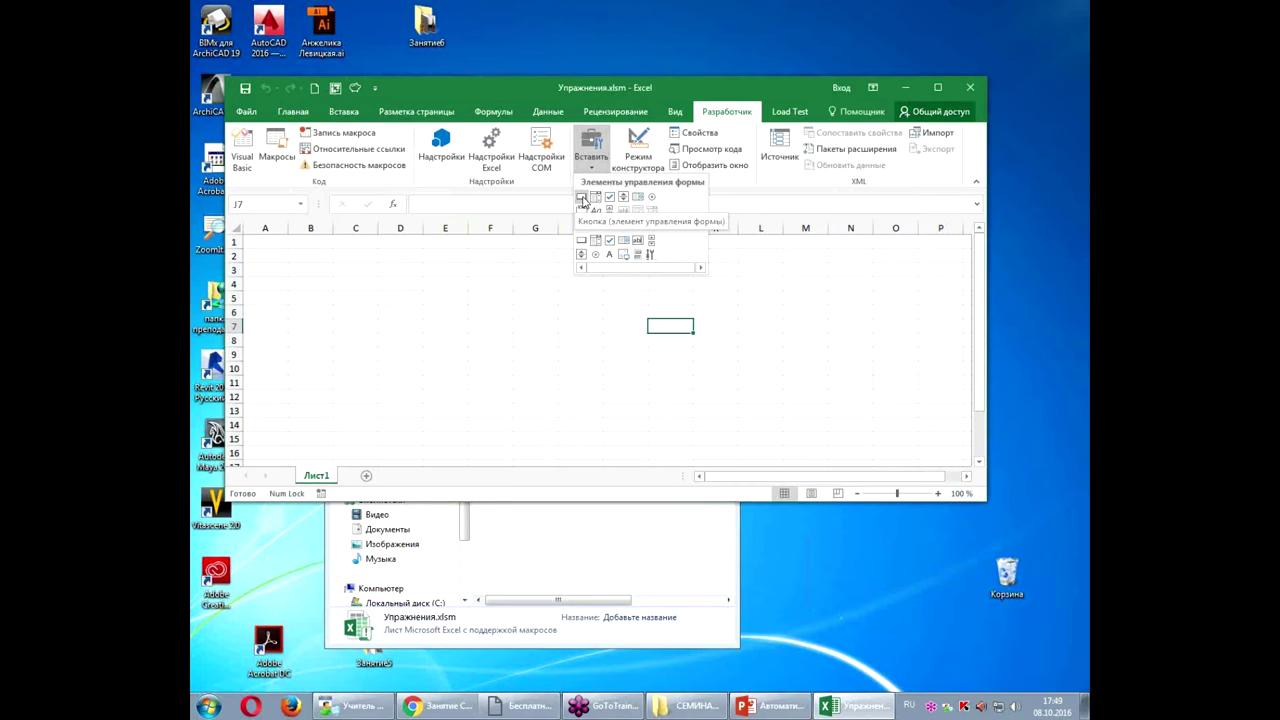
click(582, 200)
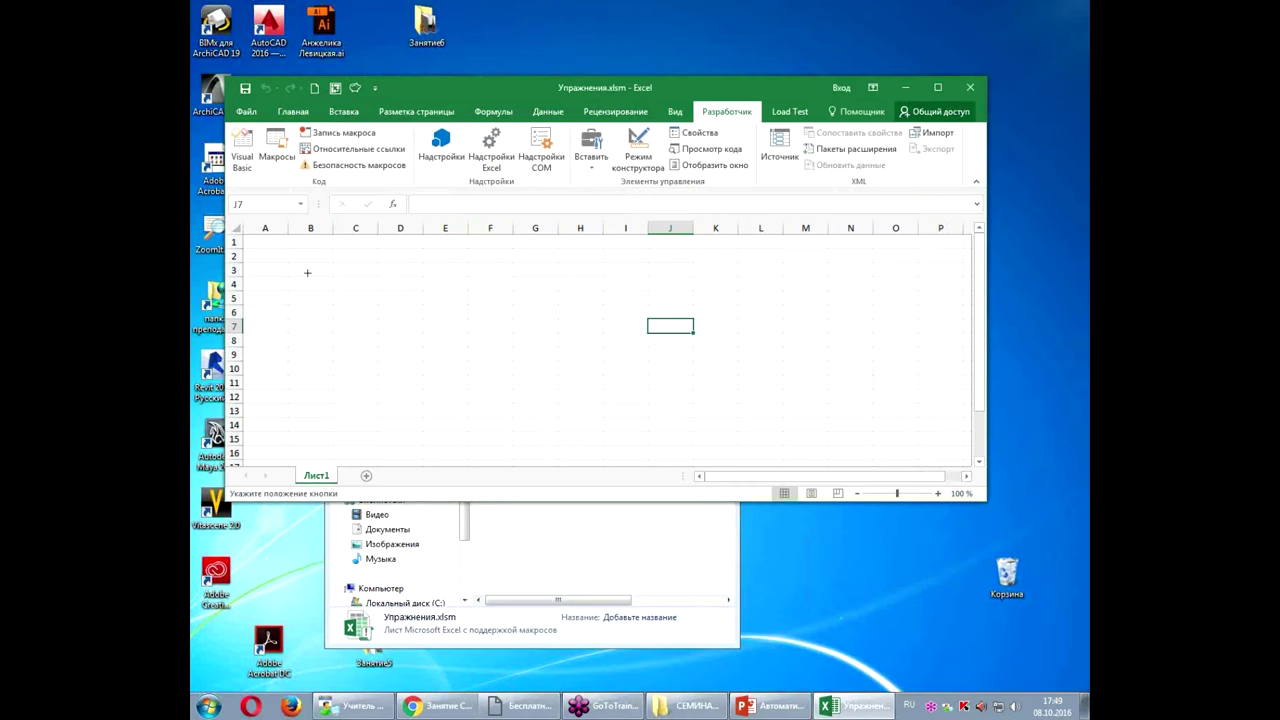
drag(306, 261, 400, 294)
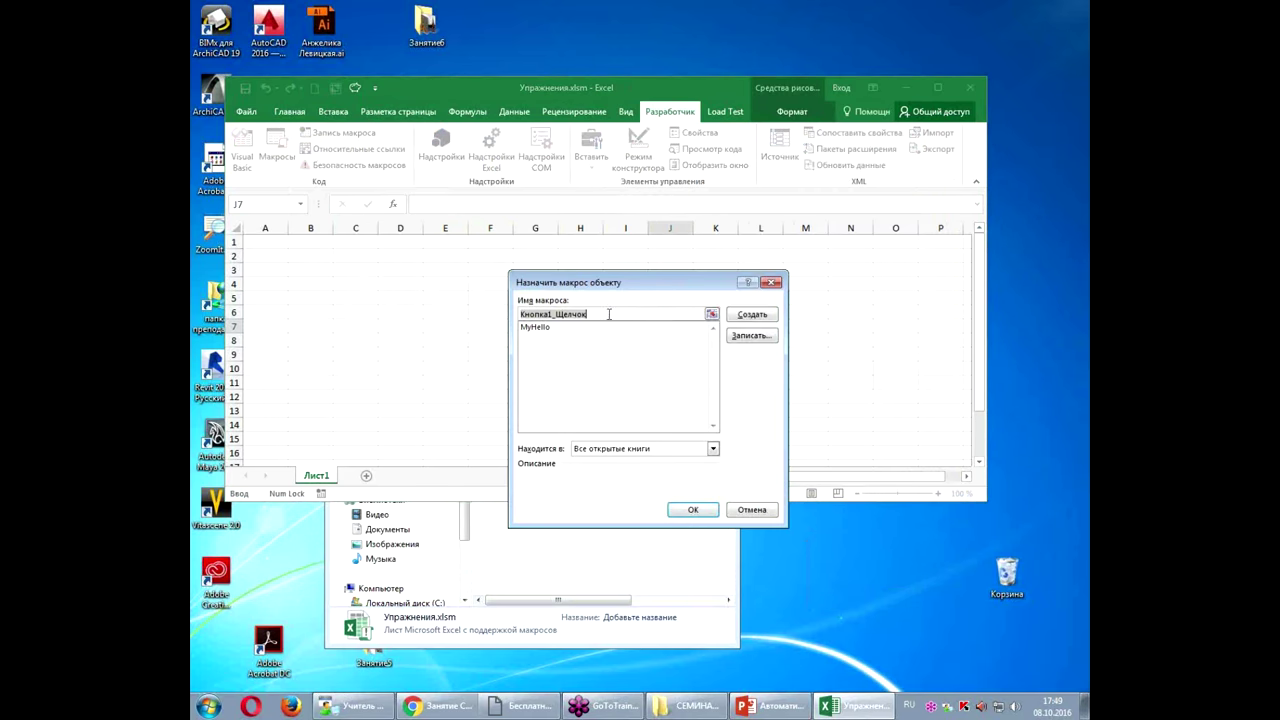
click(540, 328)
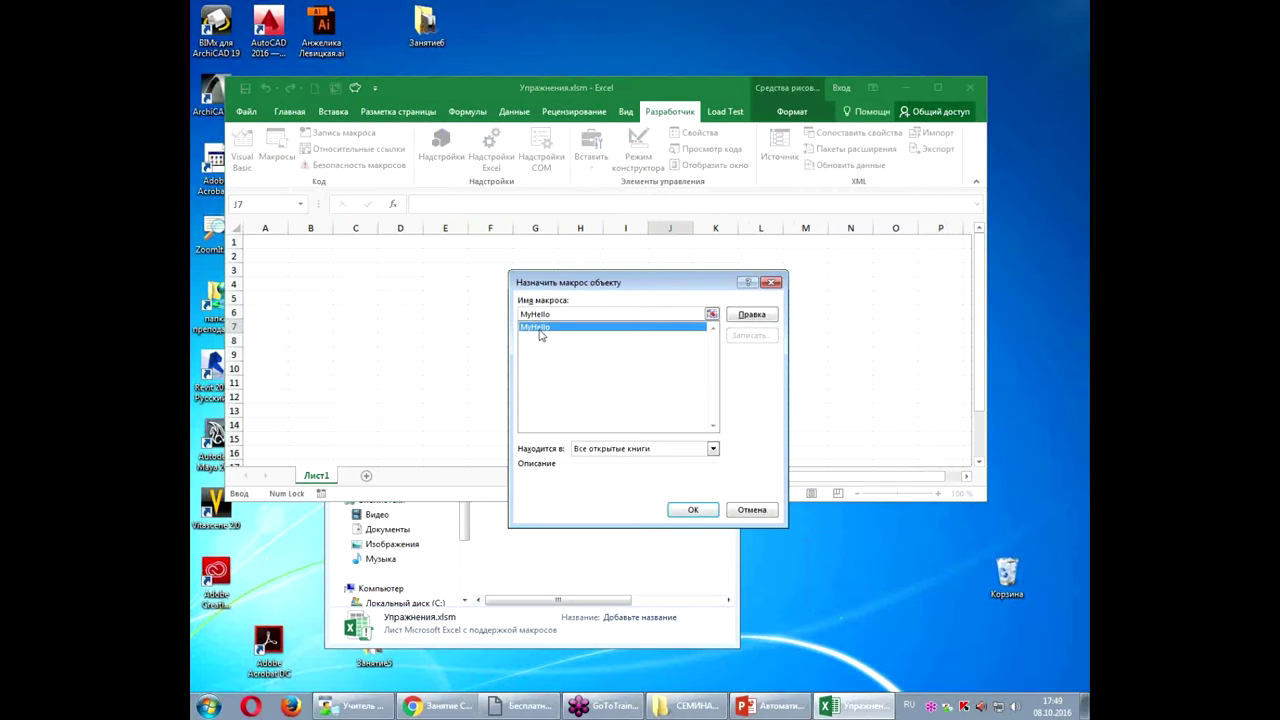
click(690, 512)
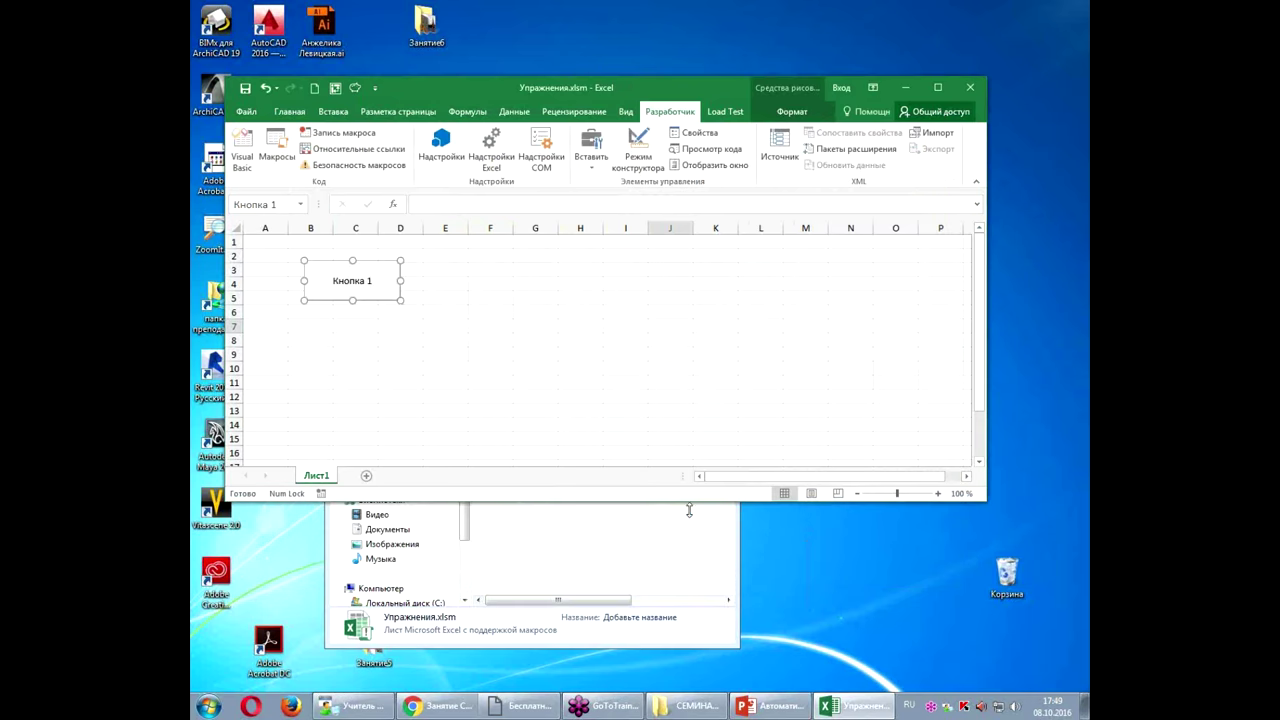
Step: Change the button's caption to 'Привет!'
click(364, 280)
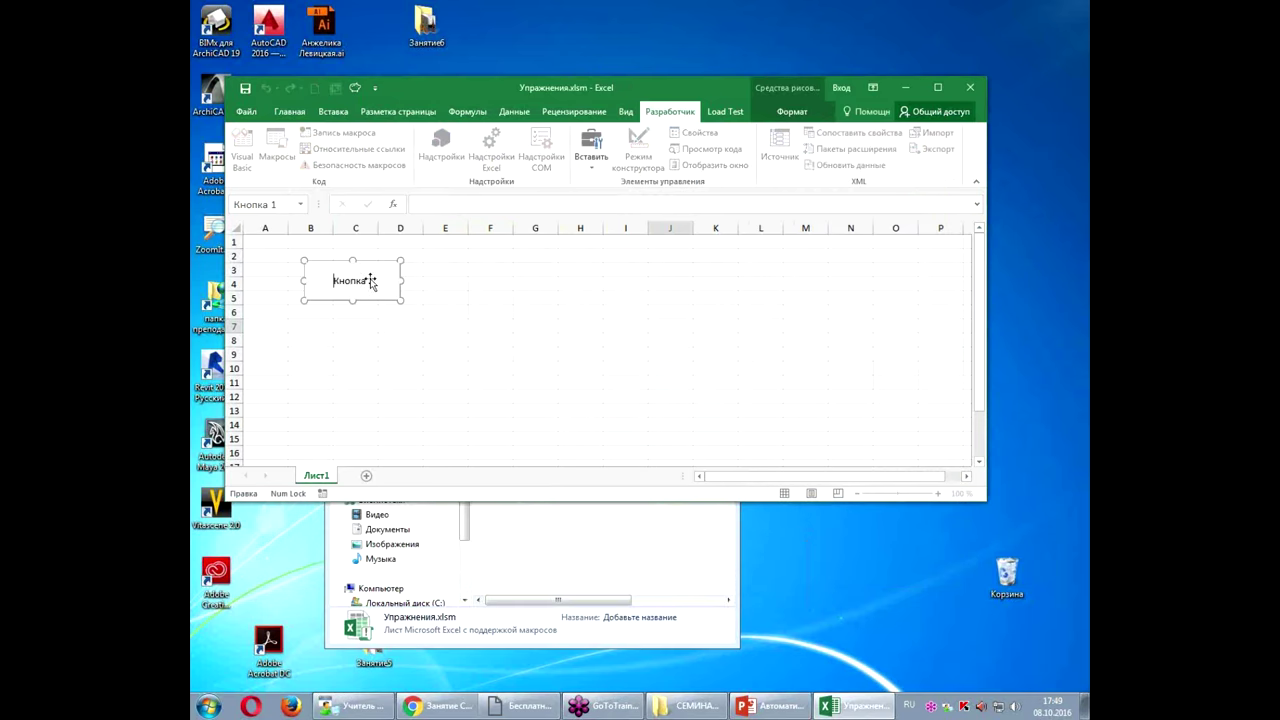
key(BackSpace)
key(BackSpace)
key(BackSpace)
key(BackSpace)
key(BackSpace)
key(Delete)
key(Delete)
key(Delete)
text(Привет!)
click(449, 283)
click(482, 365)
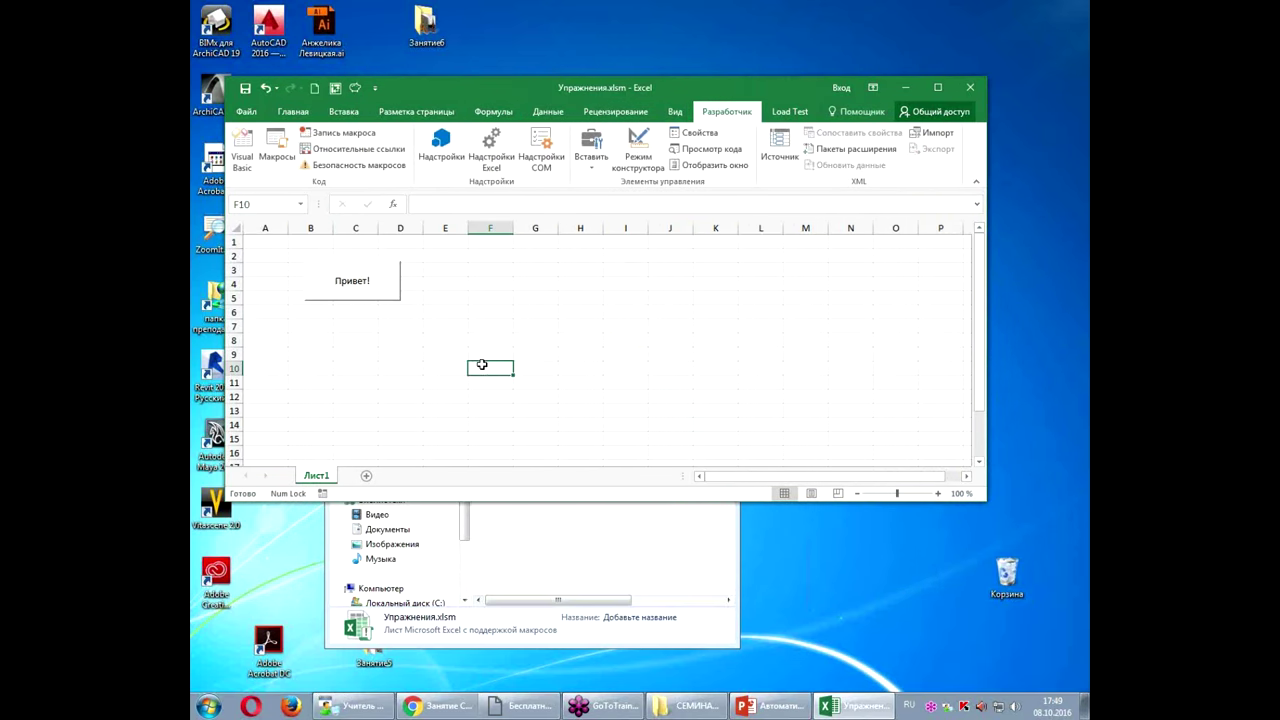
Step: Test the Привет! button twice, then run MyHello from the Quick Access Toolbar
click(354, 295)
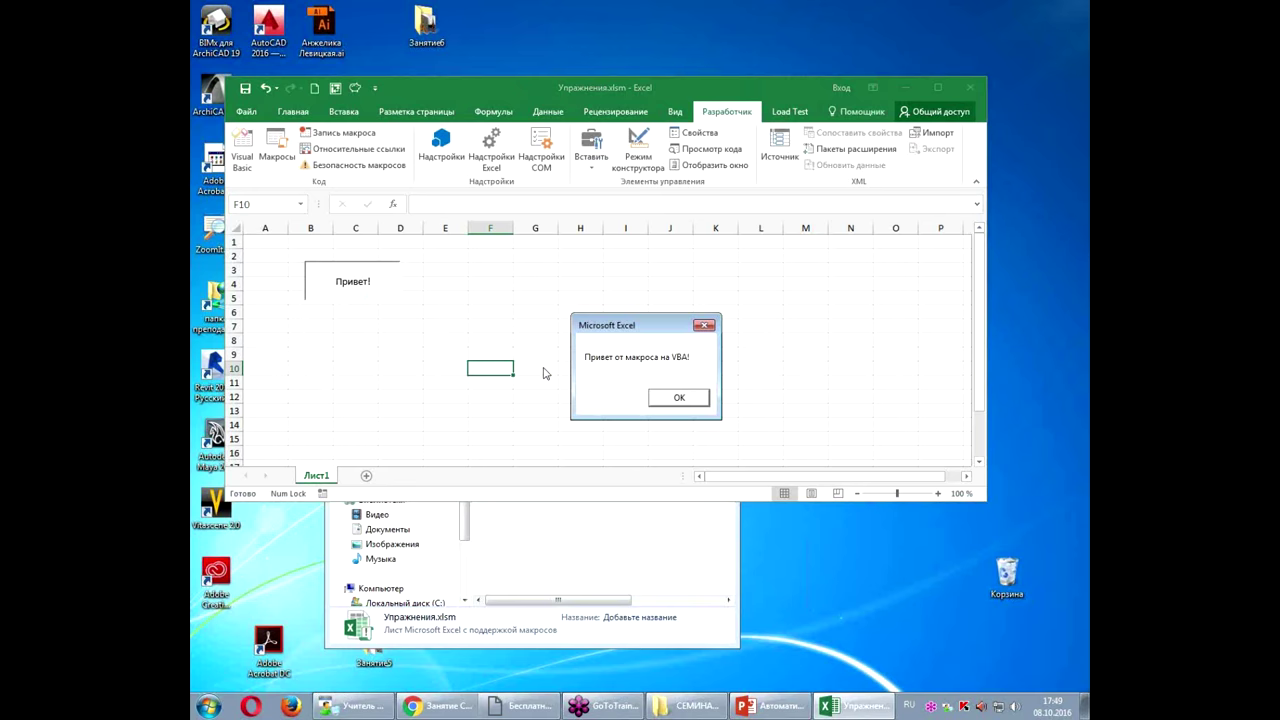
click(678, 397)
click(421, 370)
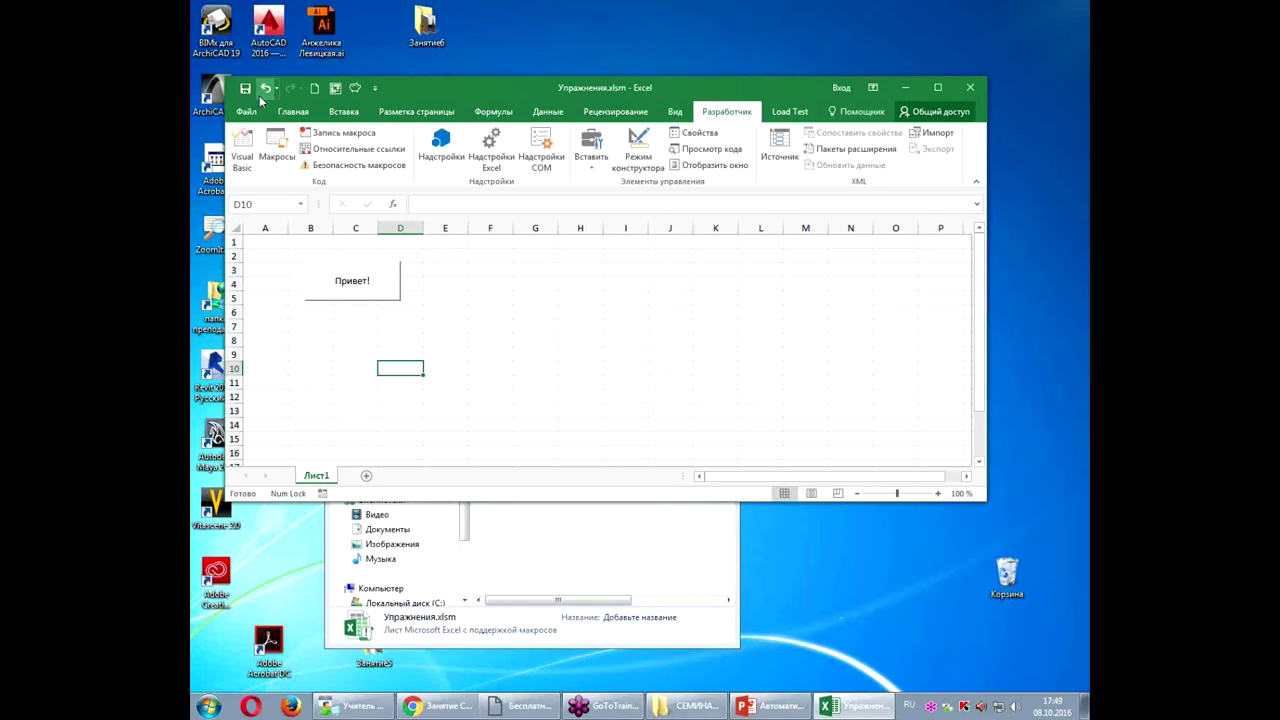
click(538, 337)
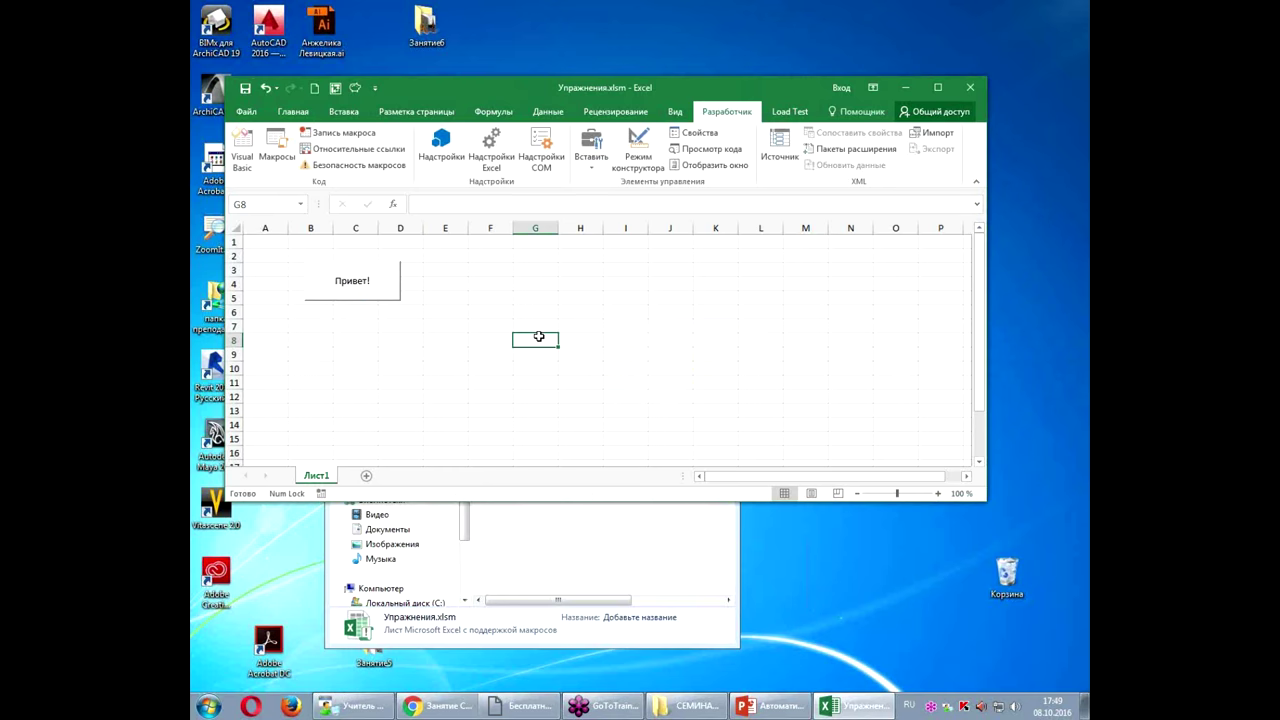
click(372, 289)
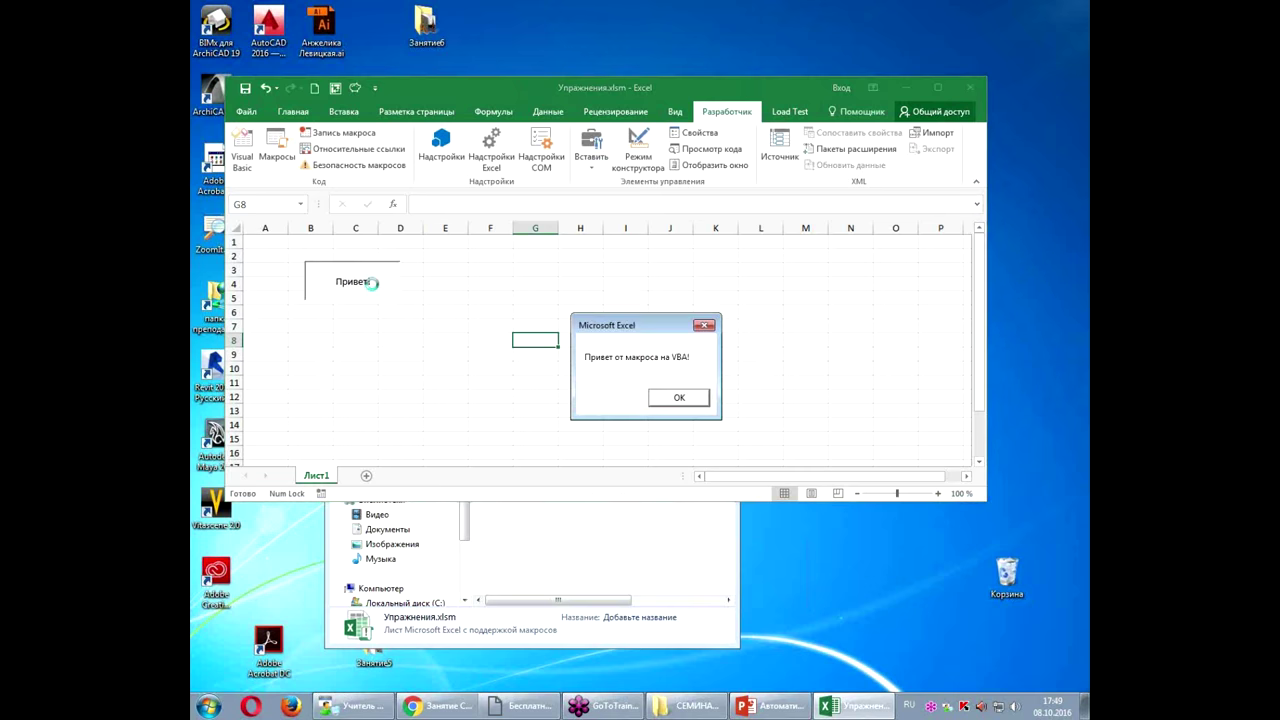
click(679, 397)
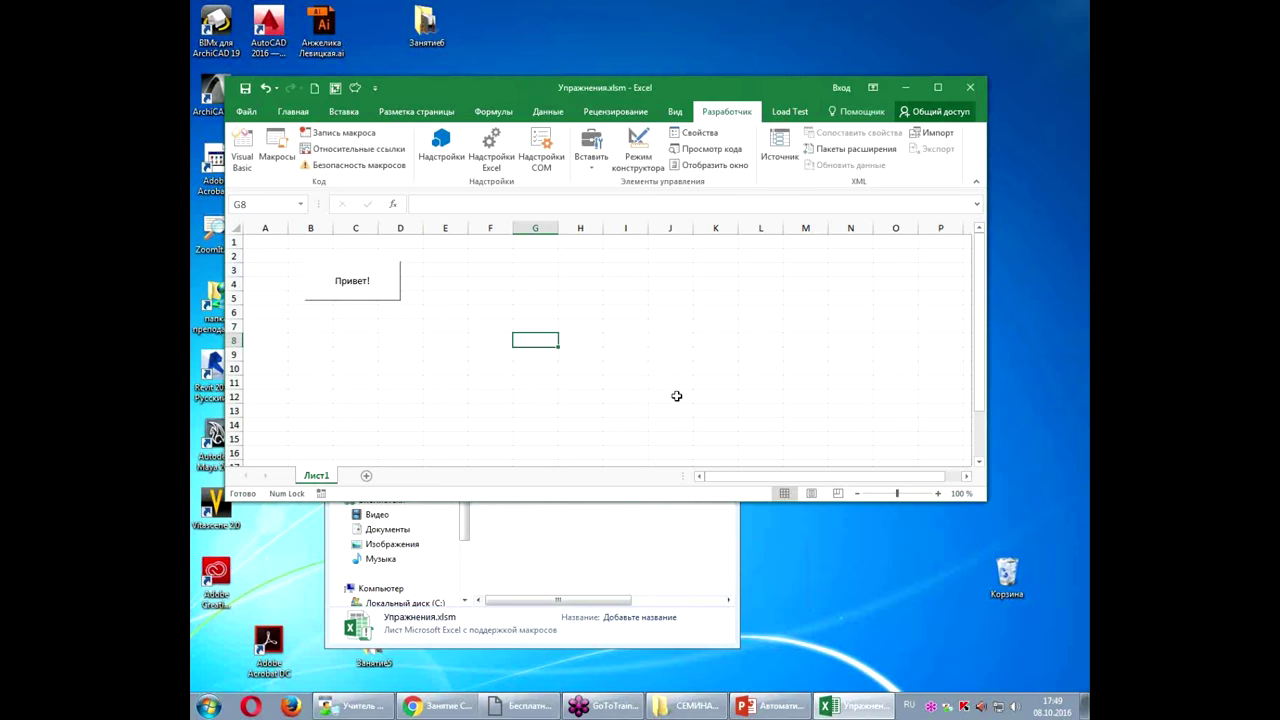
click(353, 90)
Step: Dismiss the greeting and run MyHello again from the Macros list
click(662, 400)
click(277, 152)
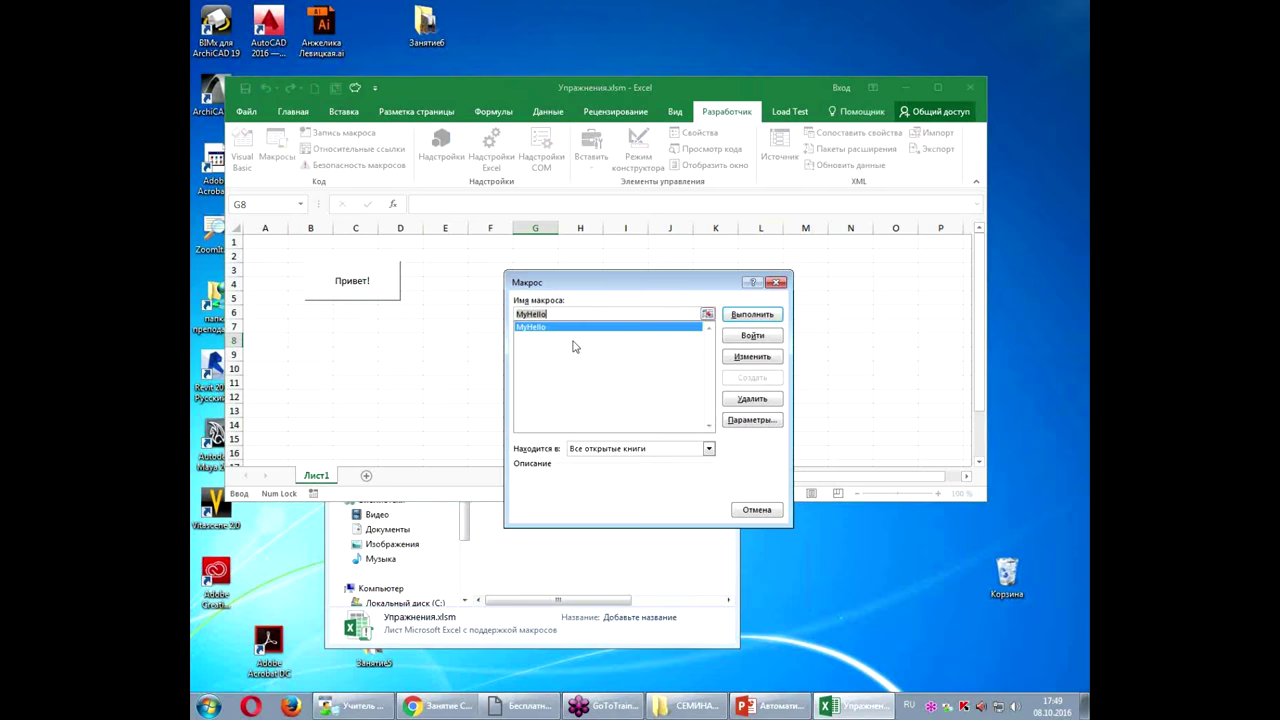
click(752, 315)
click(705, 397)
click(750, 380)
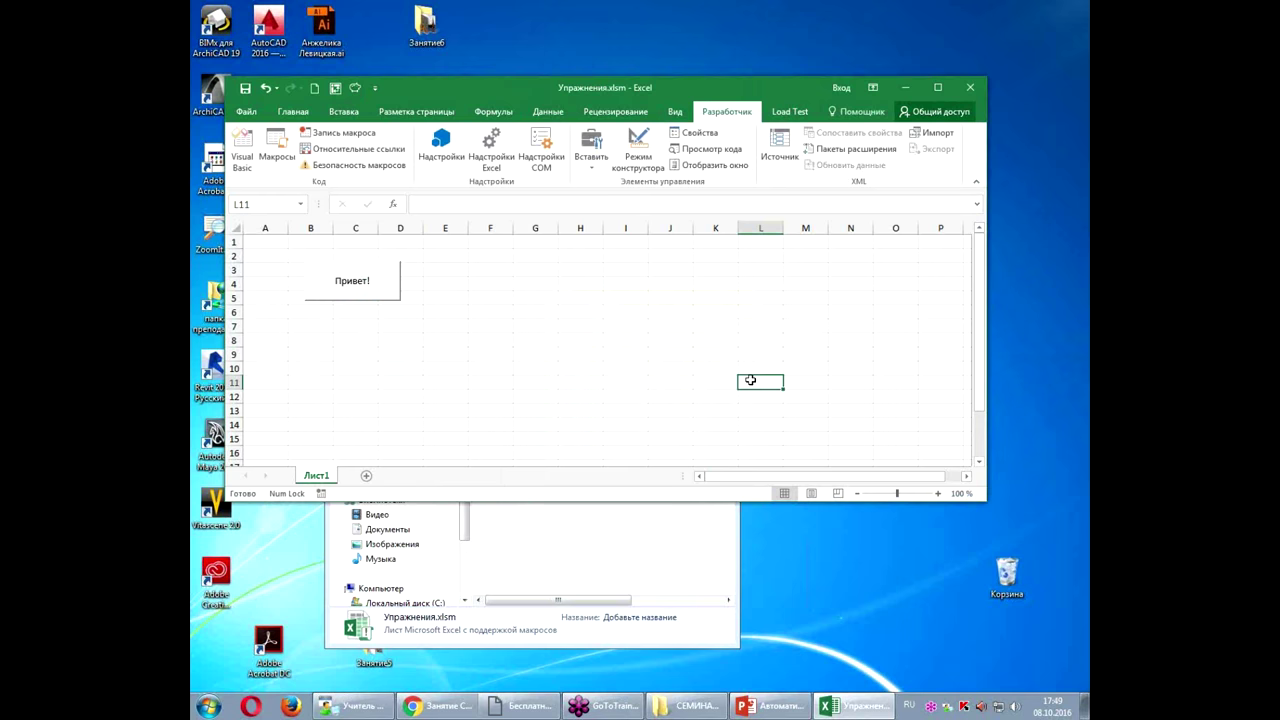
Step: Add sheet Лист2, switch between Лист1 and Лист2, then close the workbook
click(368, 477)
click(316, 476)
click(358, 476)
click(316, 477)
click(372, 478)
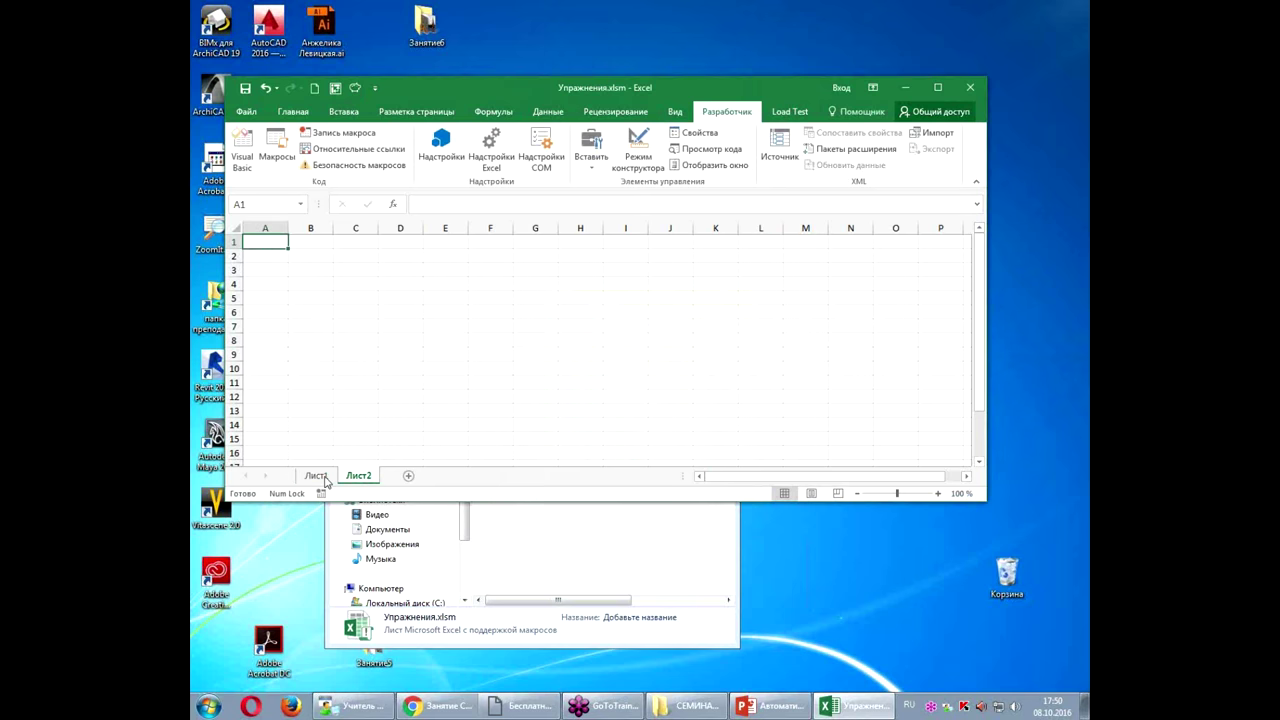
click(318, 478)
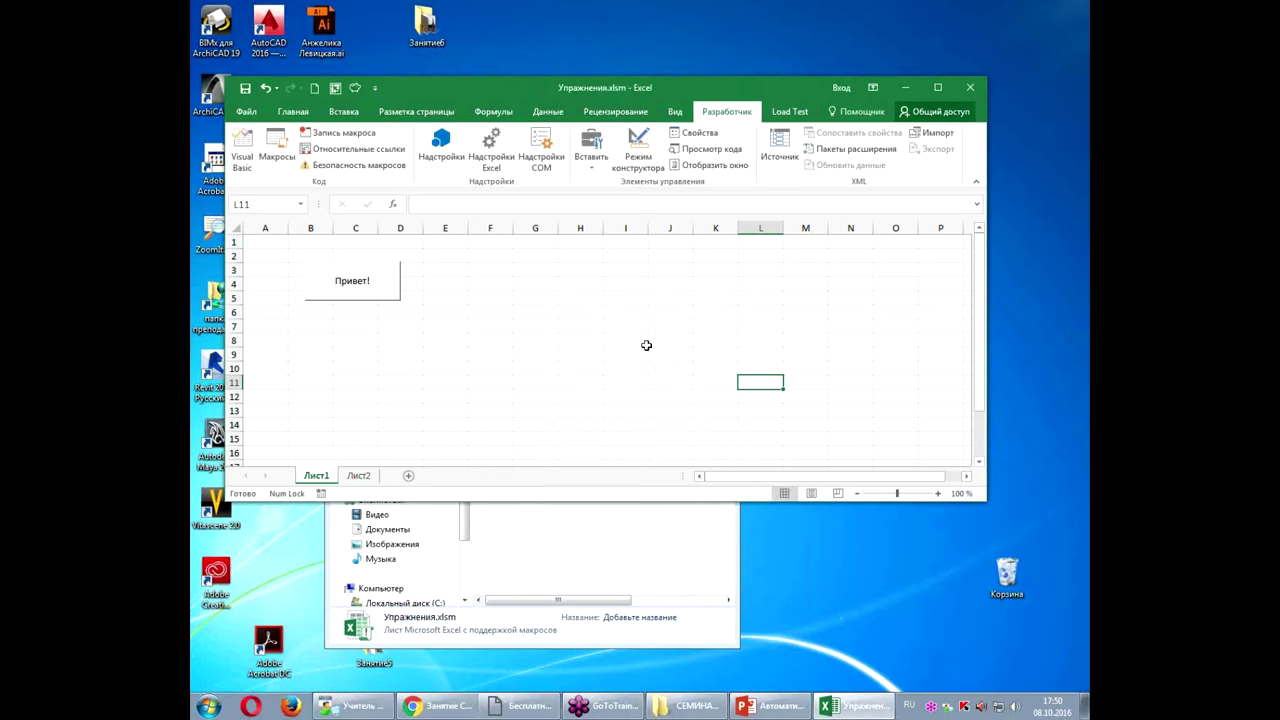
click(970, 88)
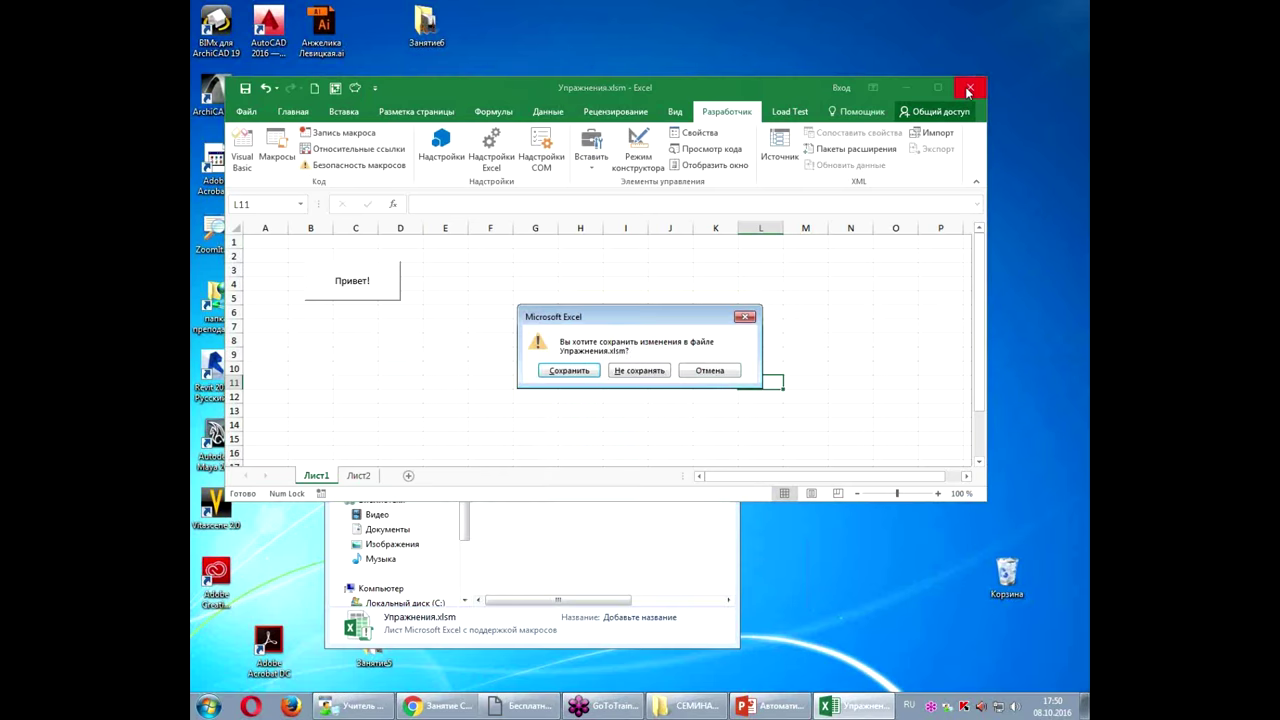
Step: Save Упражнения.xlsm, reopen it, and confirm the Привет! button still shows the greeting
click(572, 371)
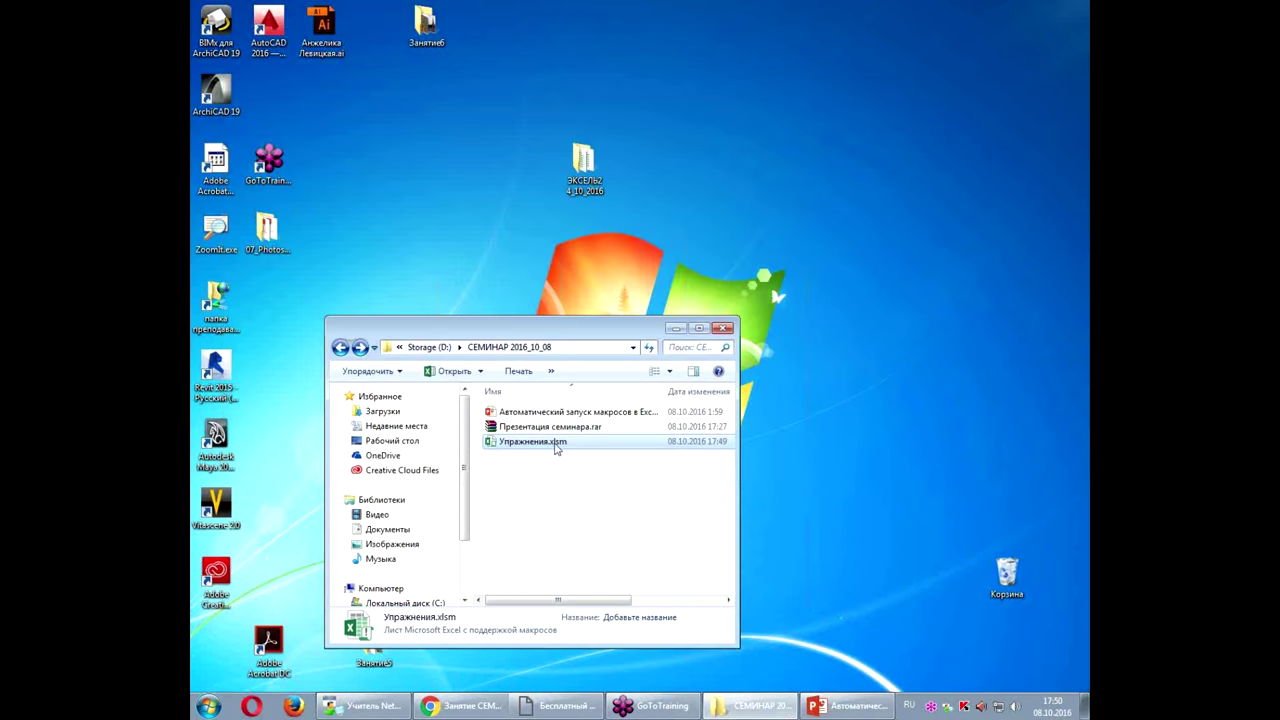
click(503, 476)
double_click(503, 442)
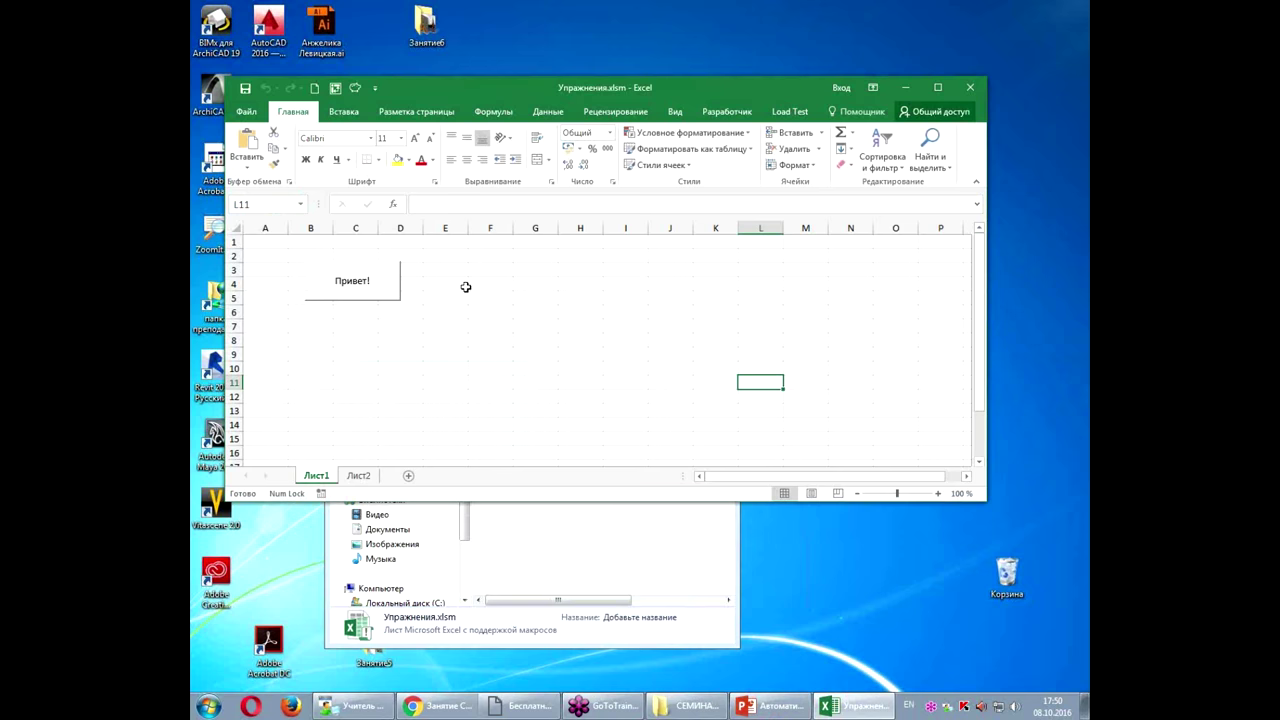
click(372, 291)
click(670, 400)
Step: Select cell I10, then bring the PowerPoint lesson slides to the front
click(644, 368)
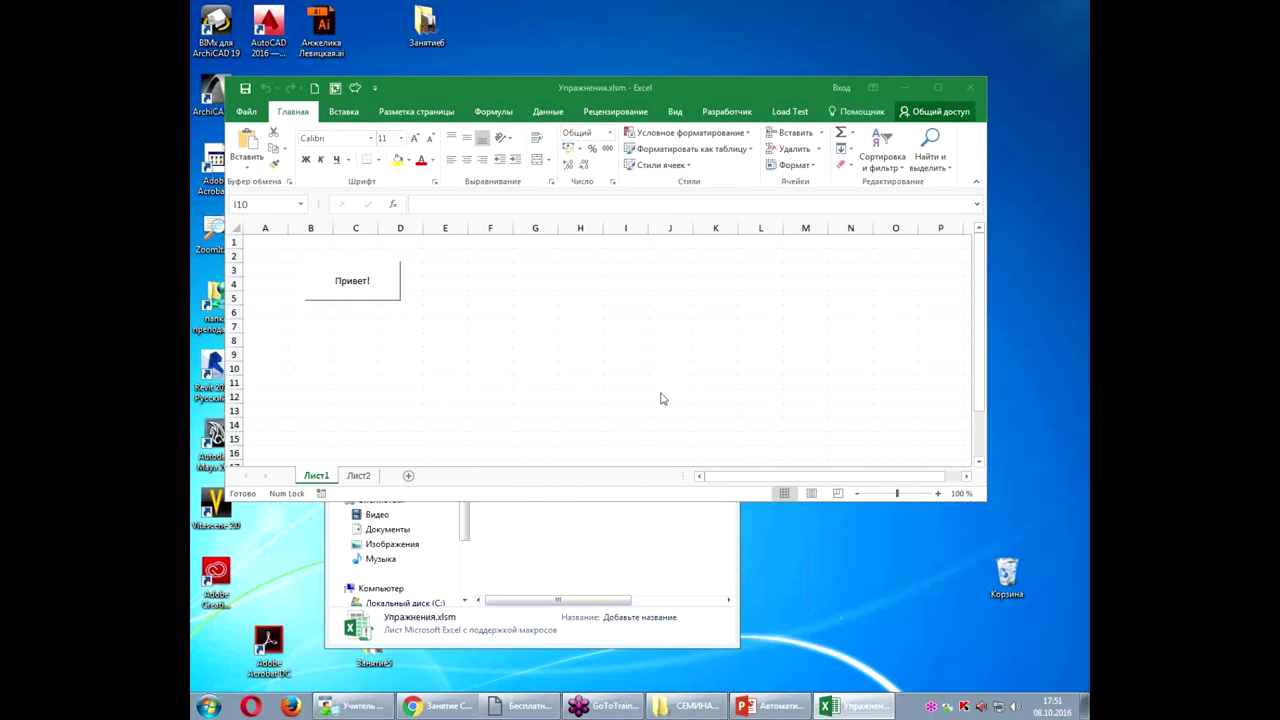
click(757, 692)
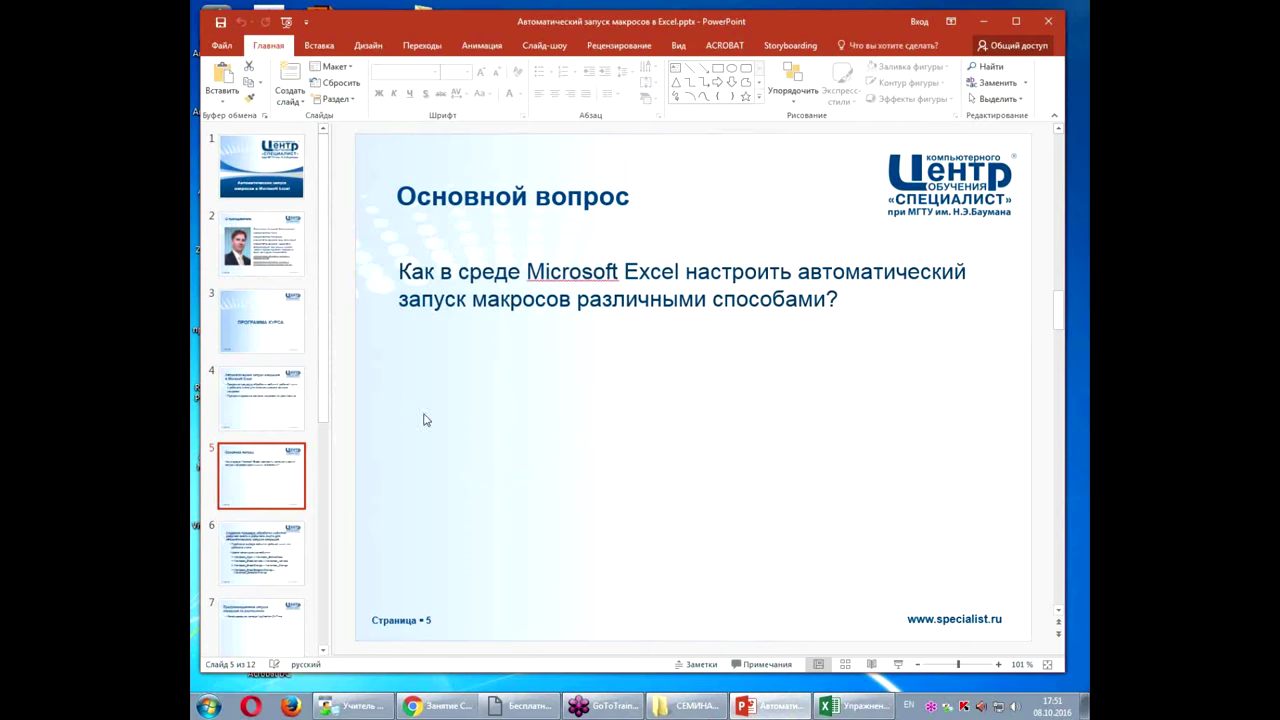
Step: Show slide 6 on event procedures, highlighting its key phrases, then return to Excel
click(289, 544)
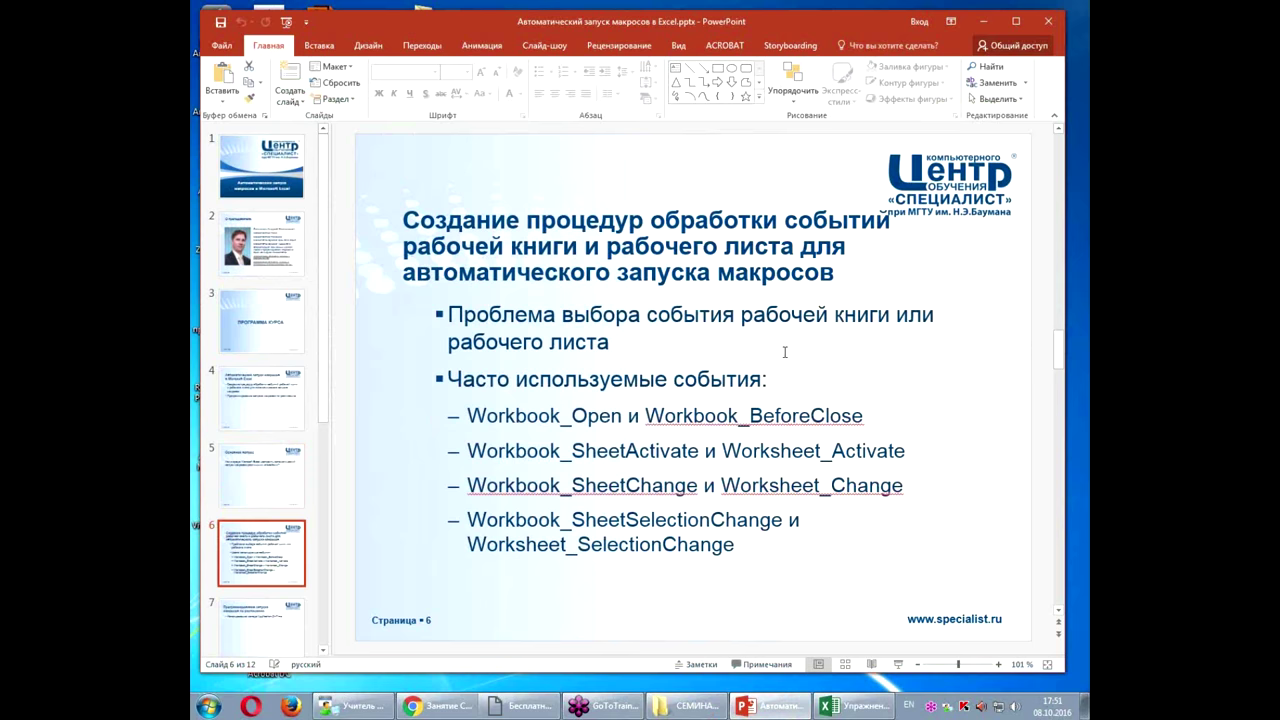
click(702, 347)
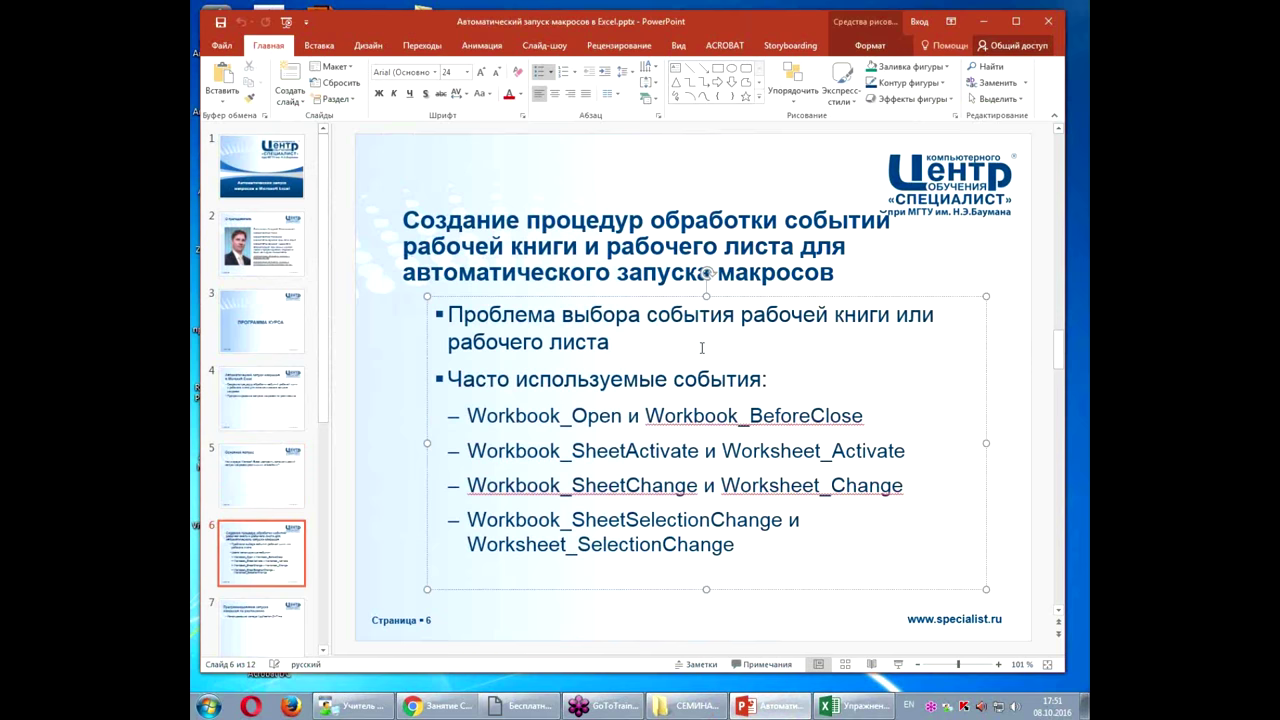
drag(741, 318, 895, 318)
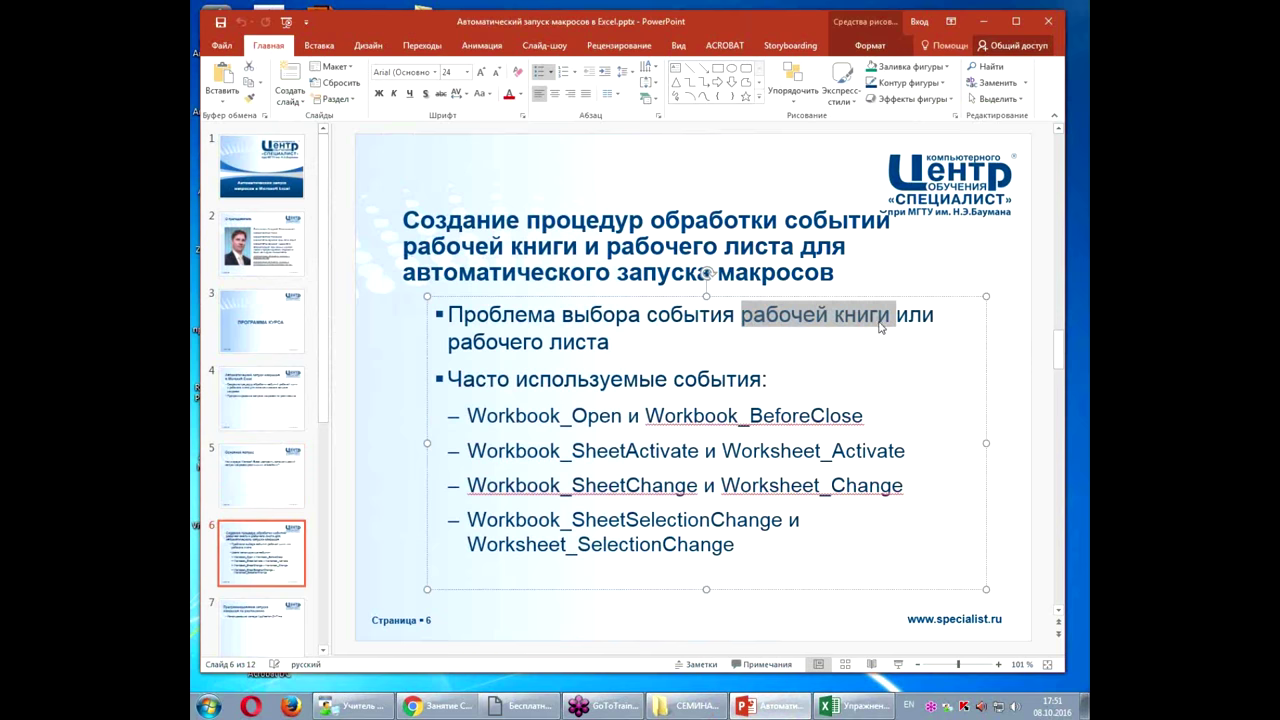
drag(618, 345, 480, 346)
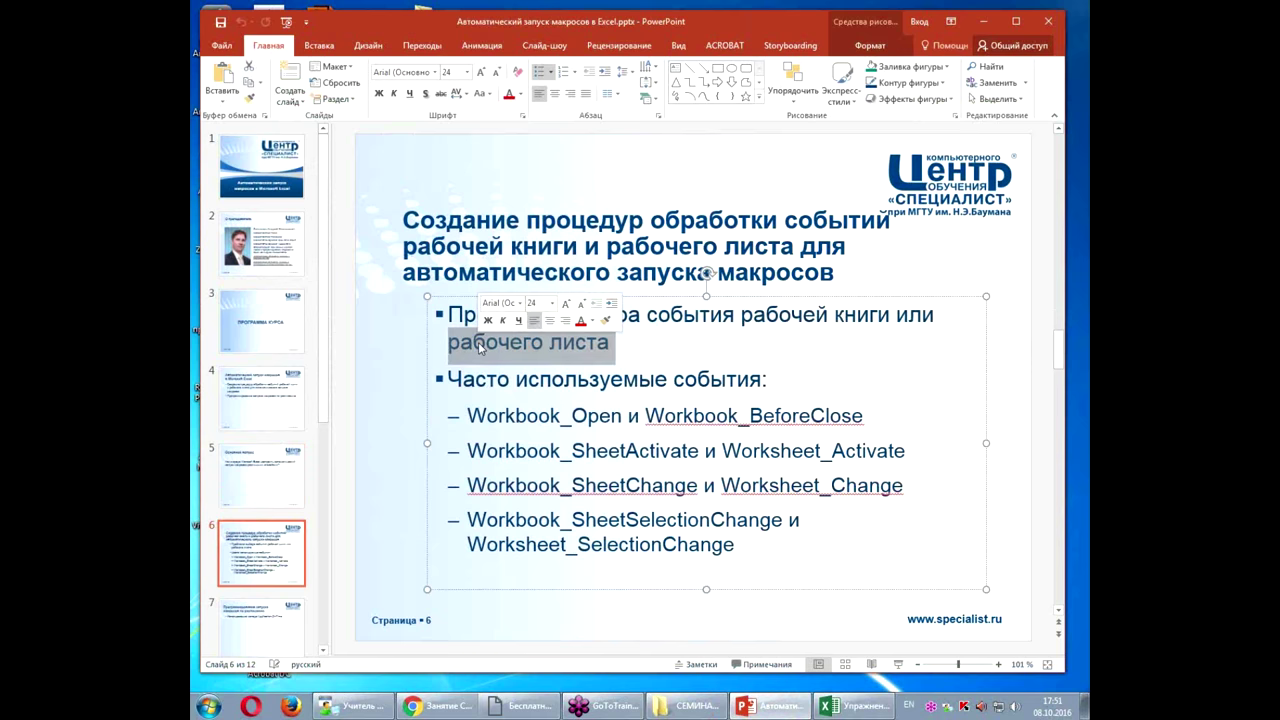
click(635, 344)
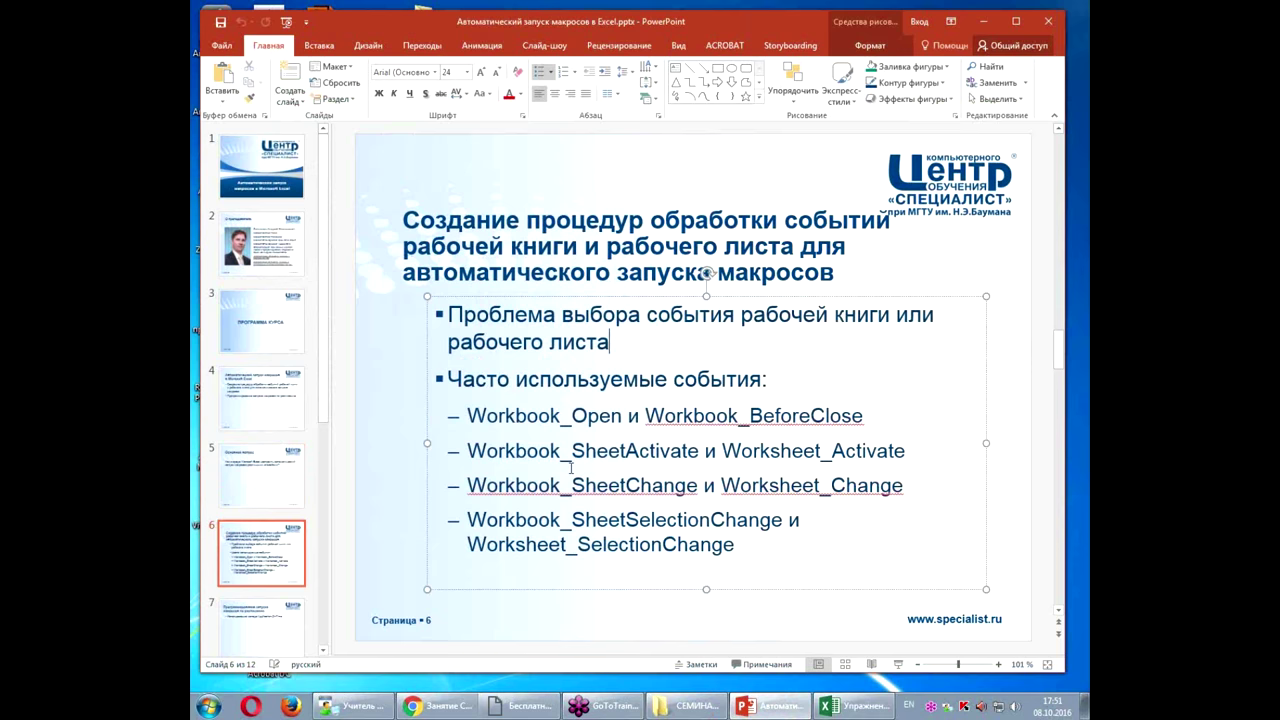
mouse_move(851, 707)
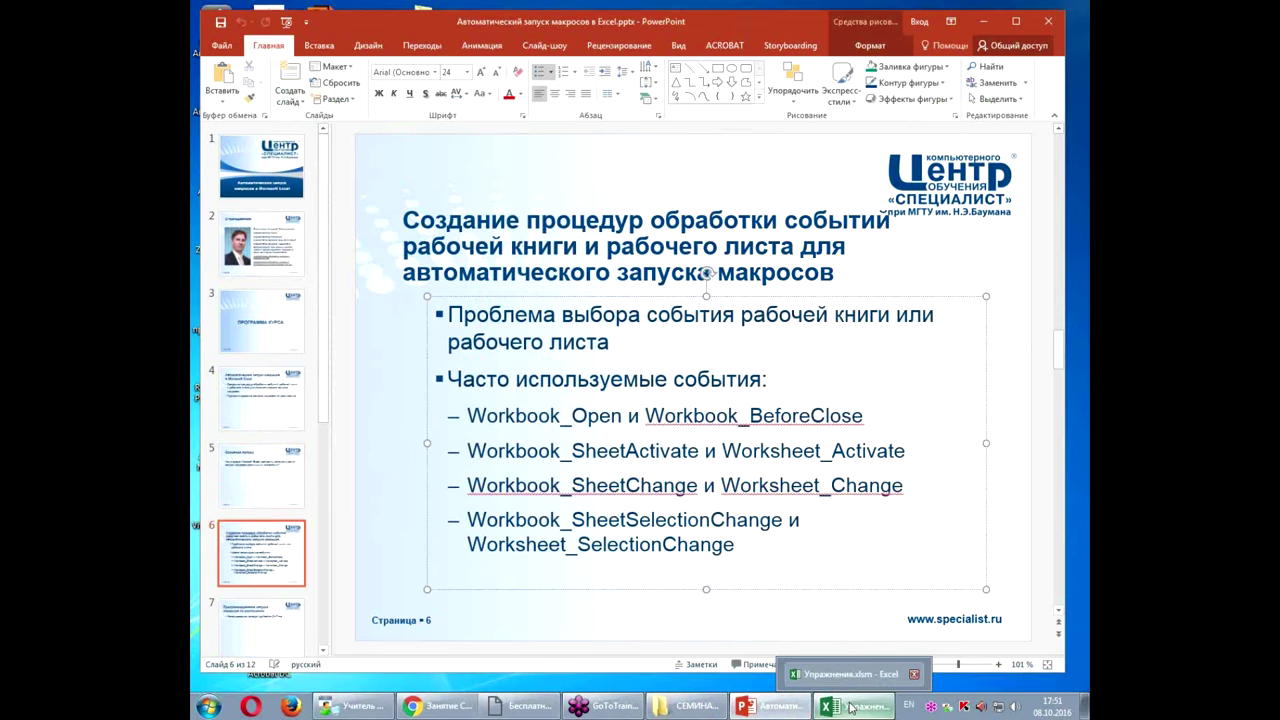
click(851, 707)
Step: Select H6, open the VBA editor with Alt+F11, and close the Module1 code window
click(600, 317)
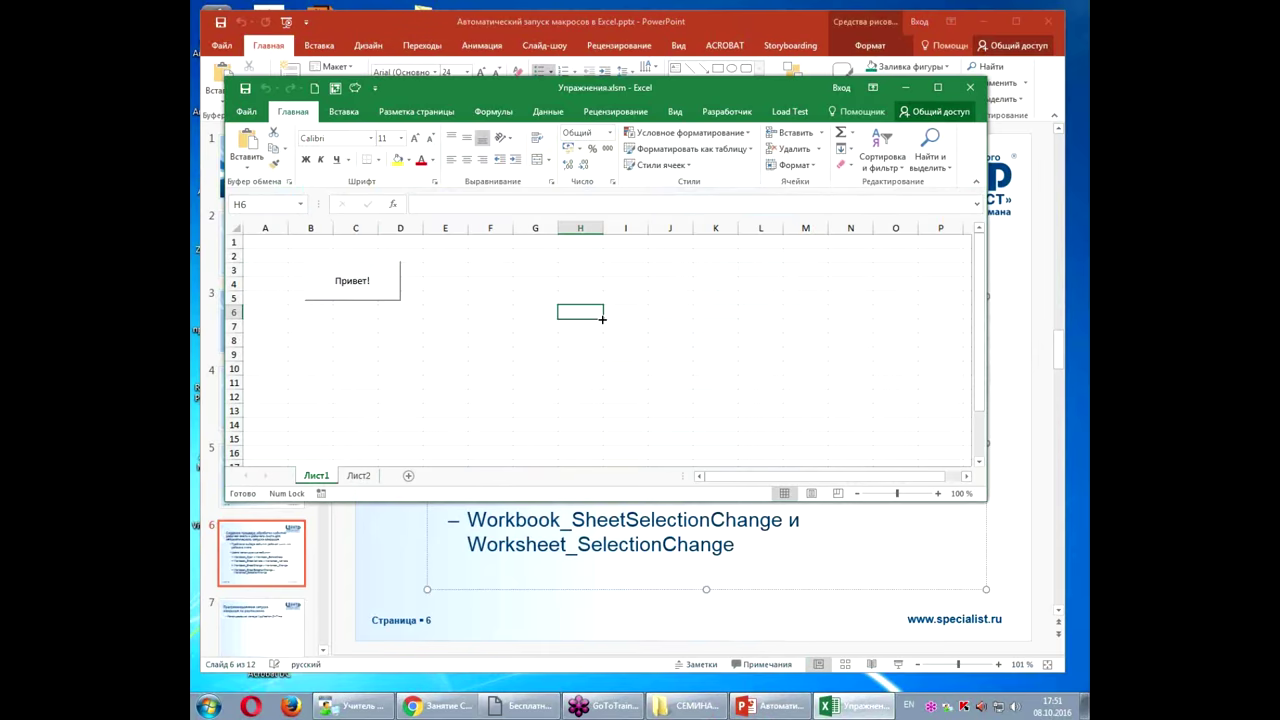
key(alt+F11)
click(602, 319)
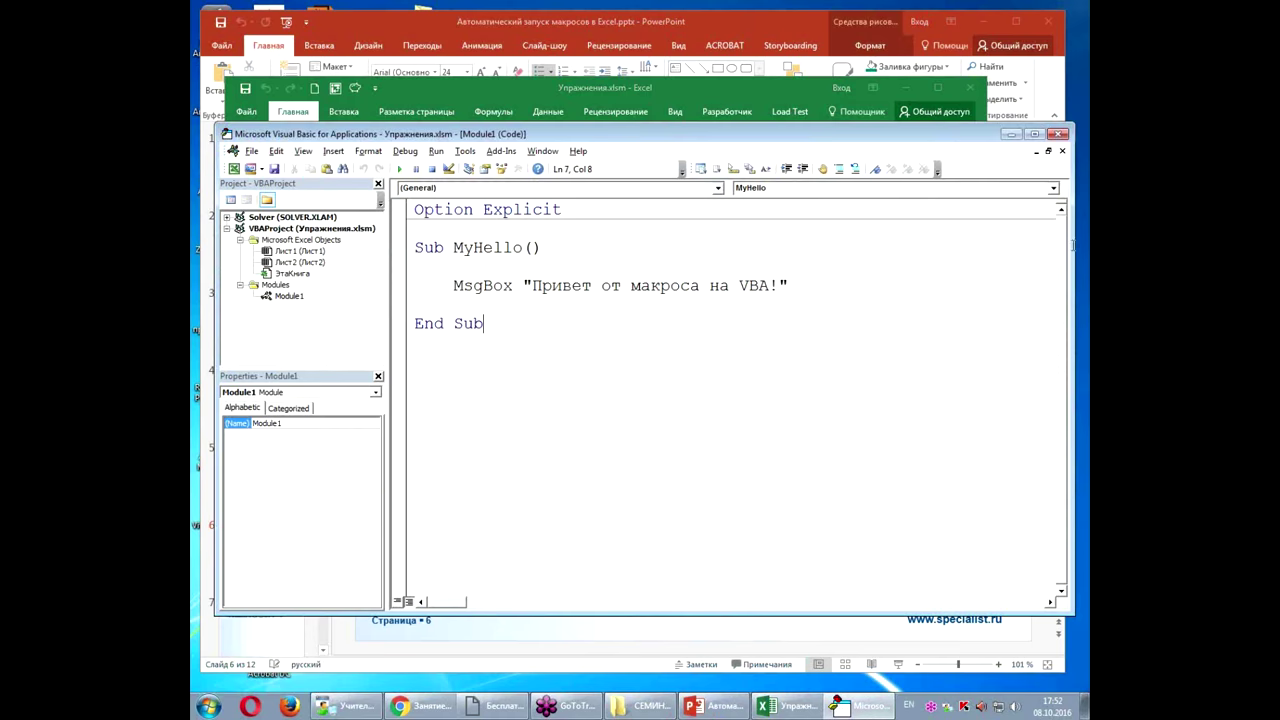
click(1062, 151)
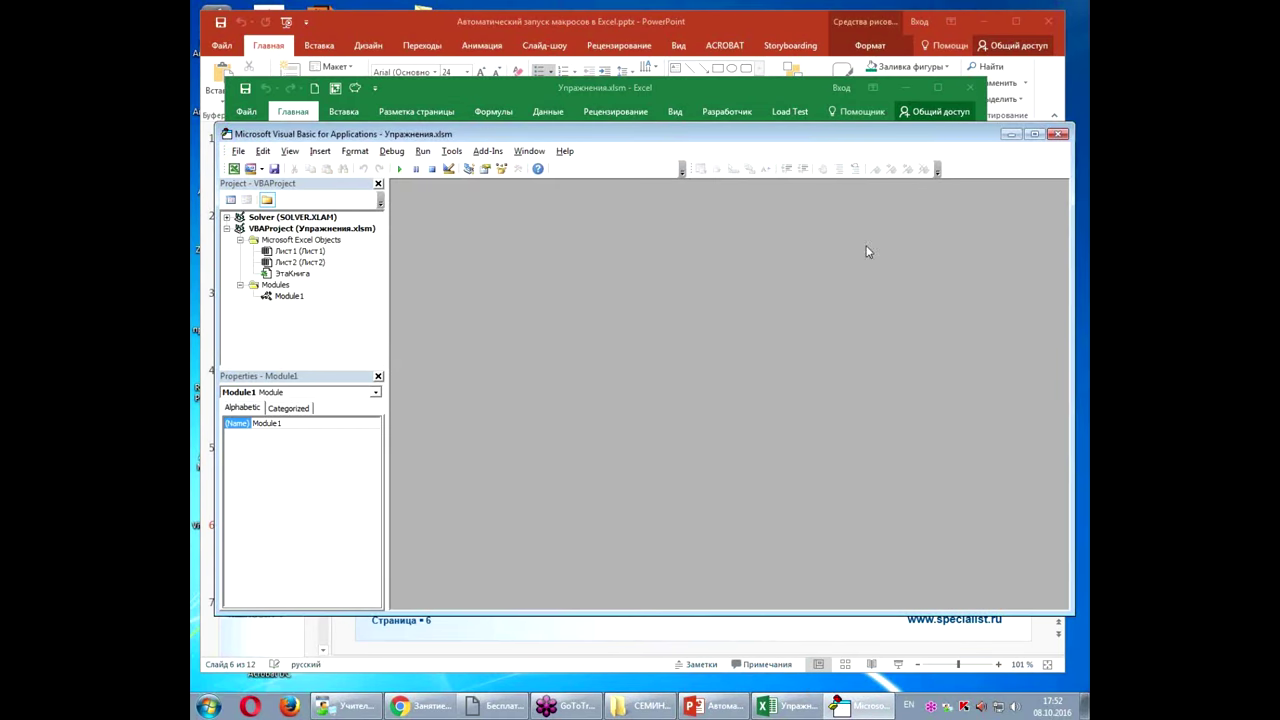
Step: Open and close the Module1, ЭтаКнига, Лист1 and Лист2 code windows, then reopen Лист1's module
click(292, 296)
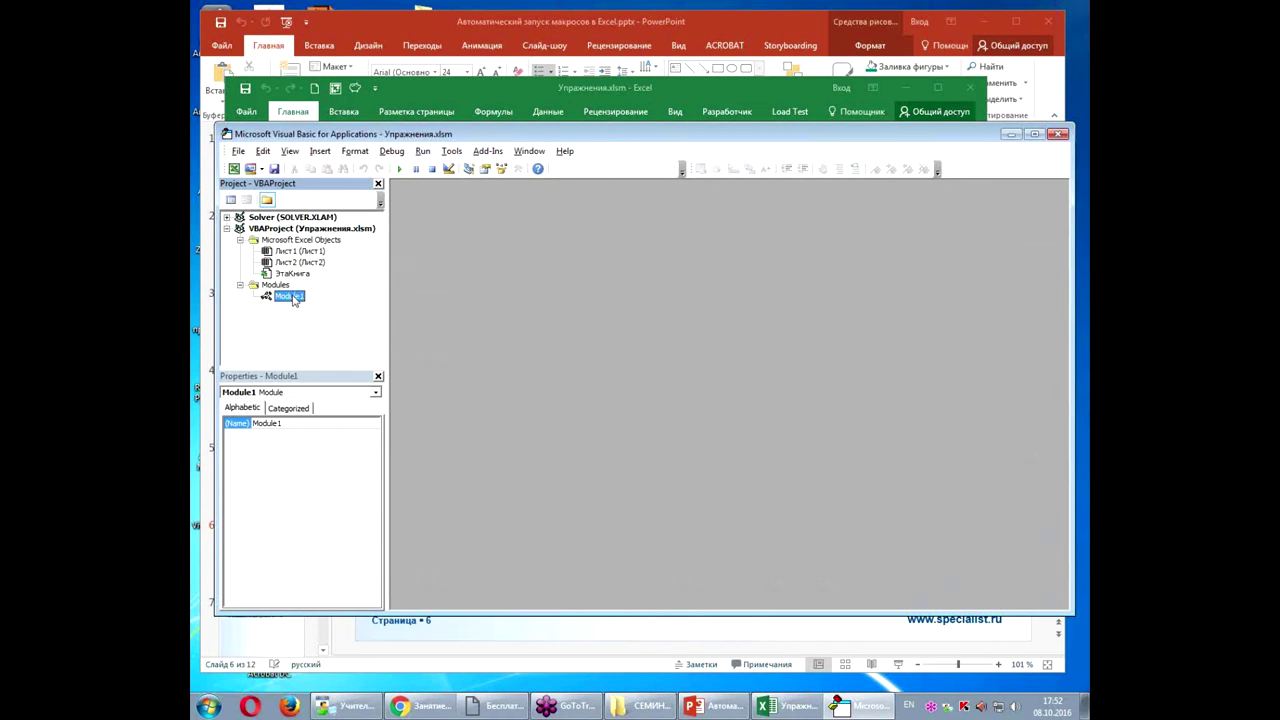
double_click(292, 296)
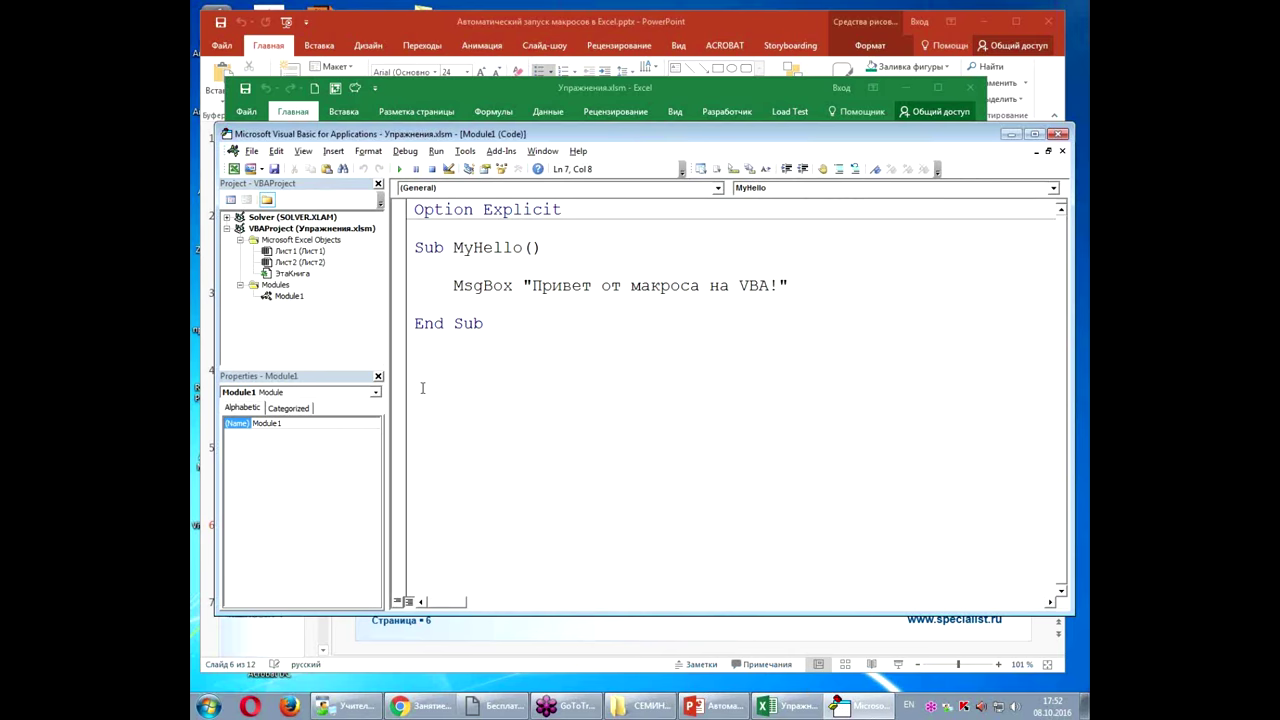
click(1062, 151)
double_click(293, 274)
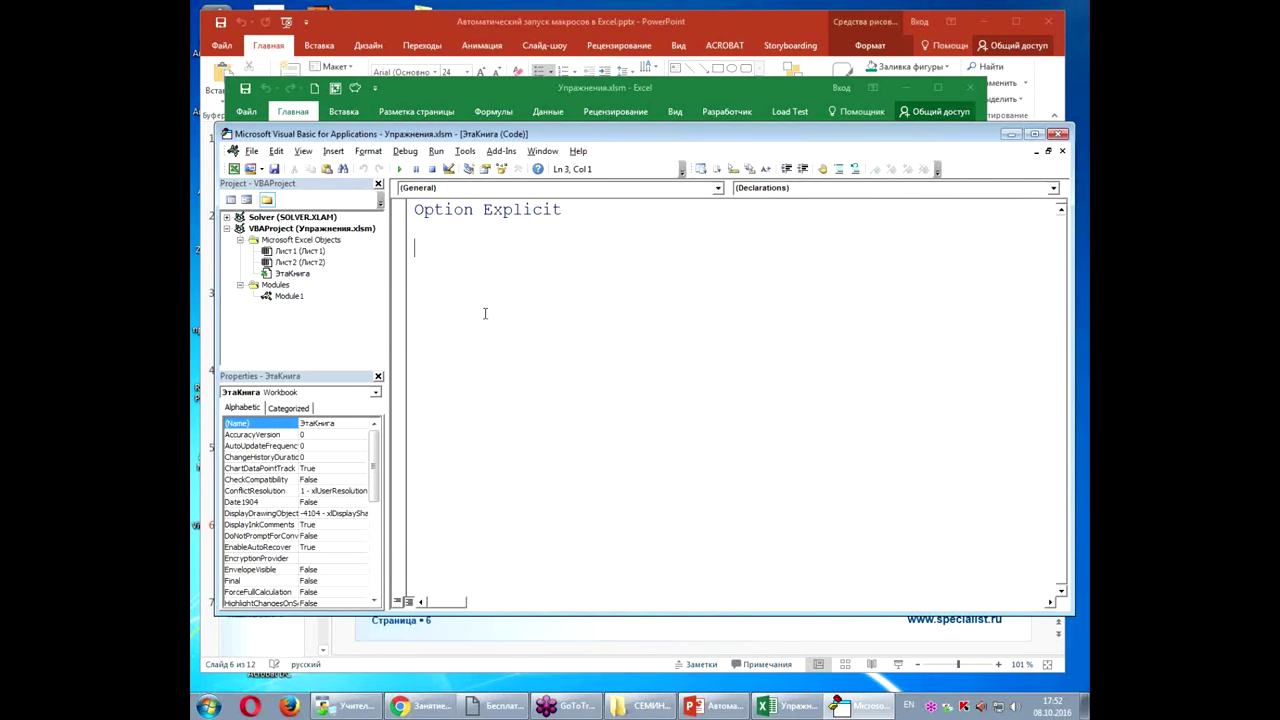
click(1060, 151)
double_click(285, 251)
click(1061, 151)
double_click(313, 263)
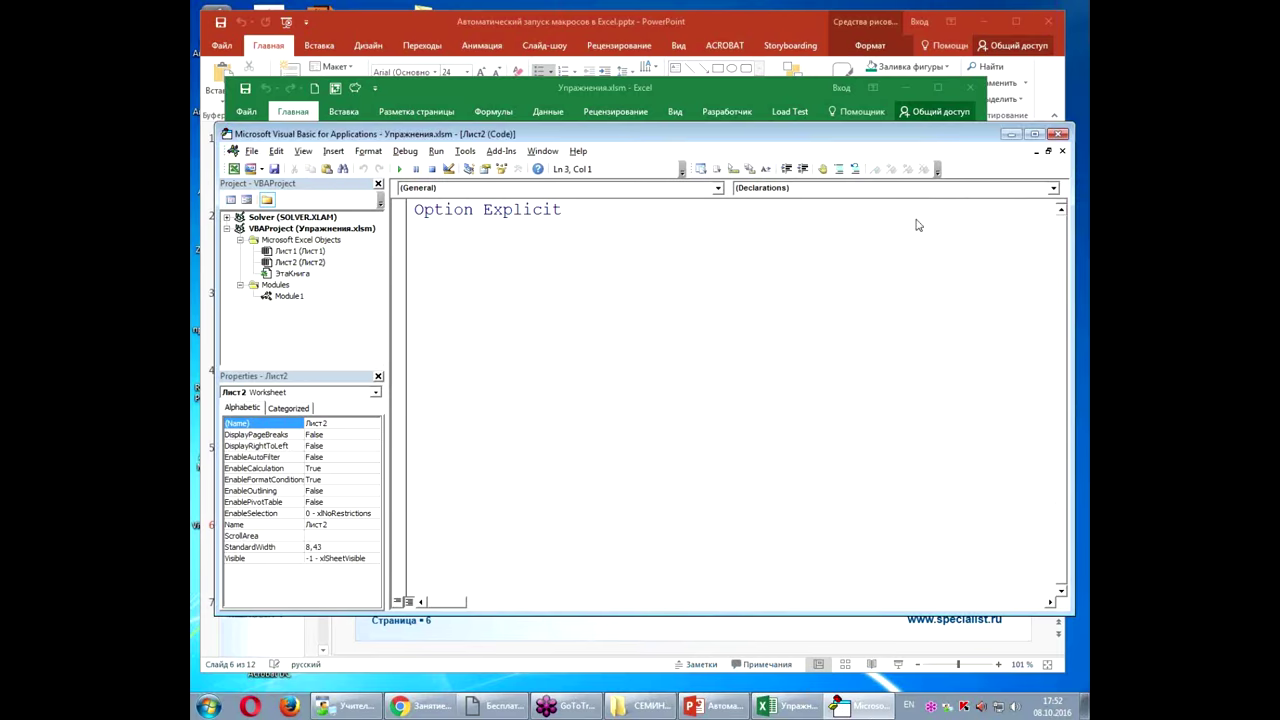
click(1062, 151)
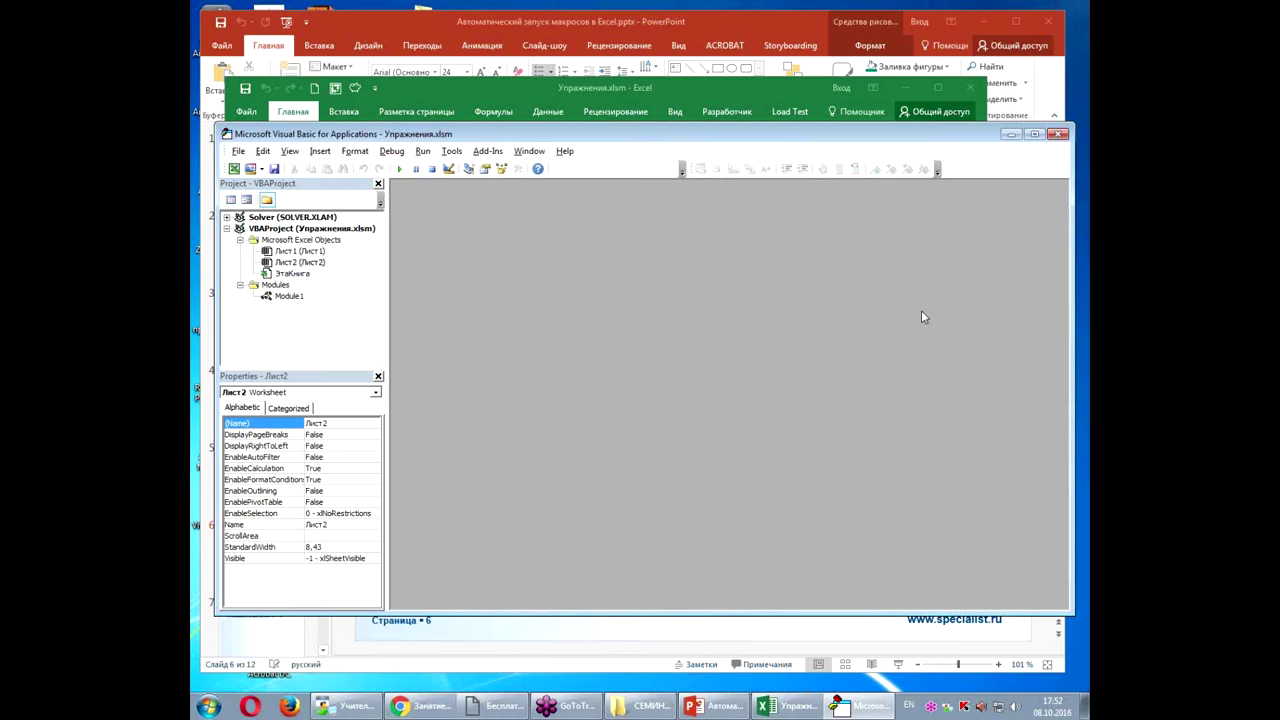
double_click(300, 251)
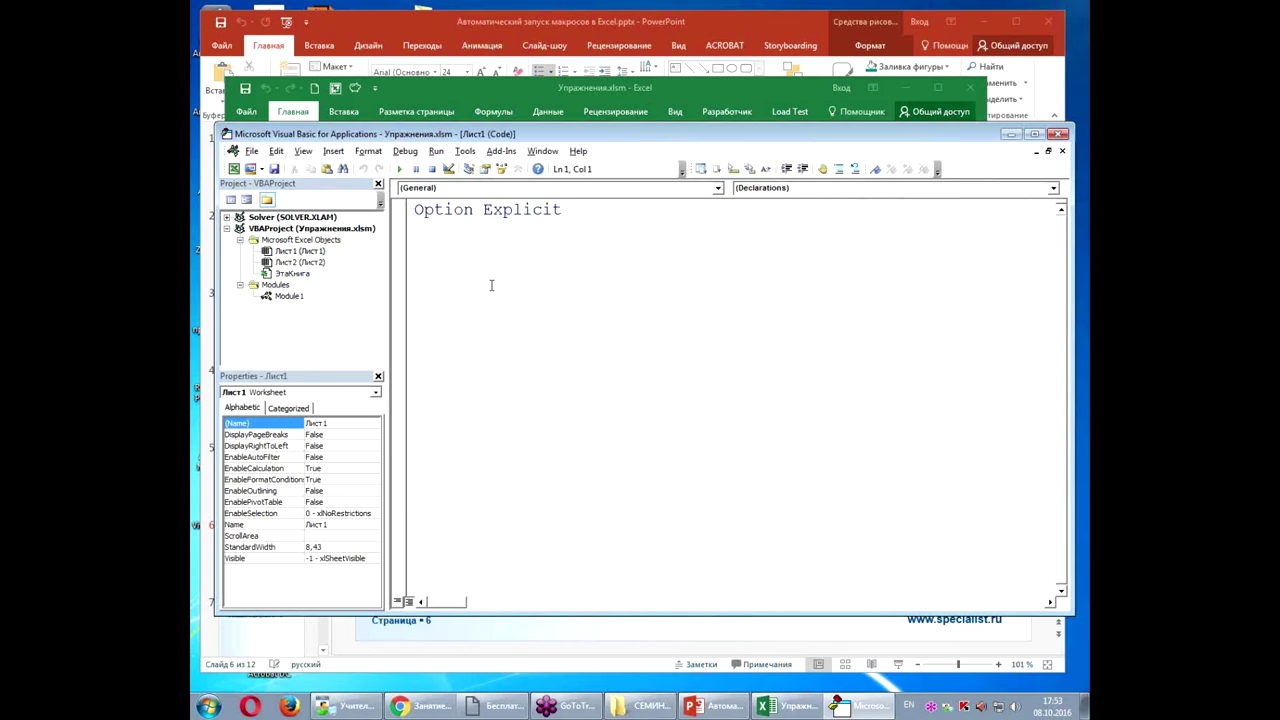
Step: Inspect ЭтаКнига's Object and Procedure dropdowns, then list the objects in Лист1's module
click(301, 297)
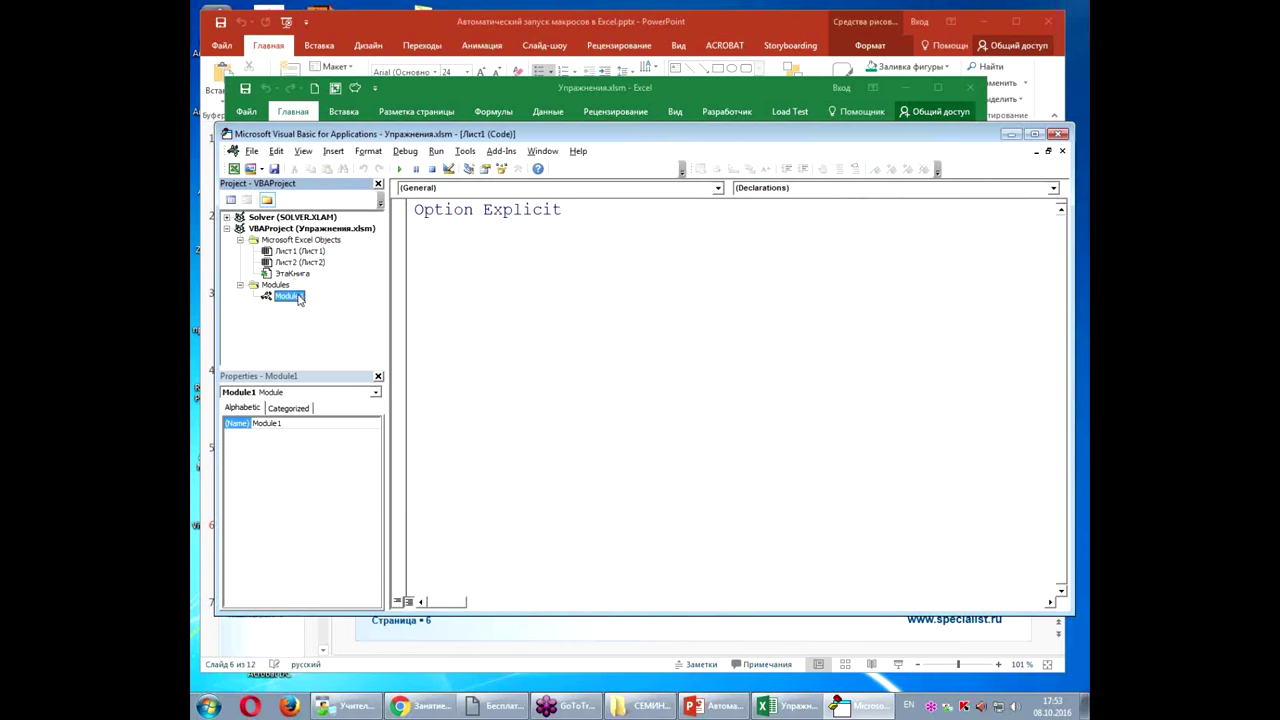
double_click(292, 274)
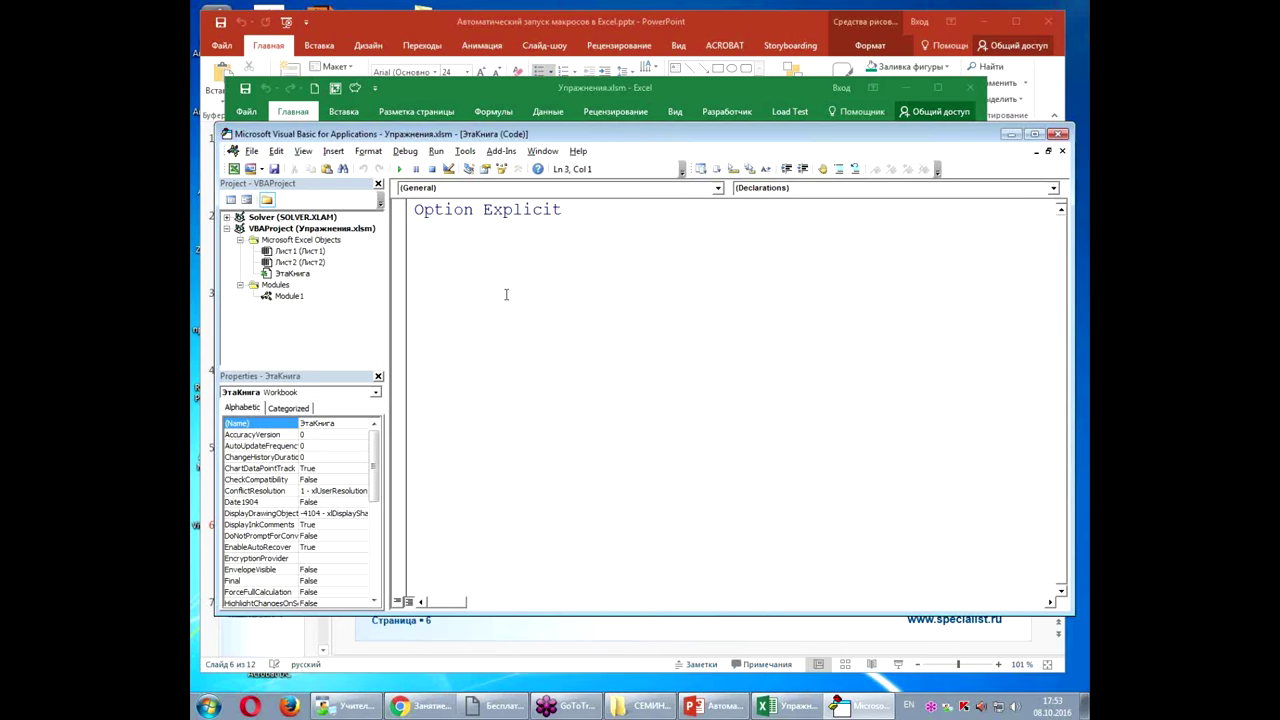
click(718, 189)
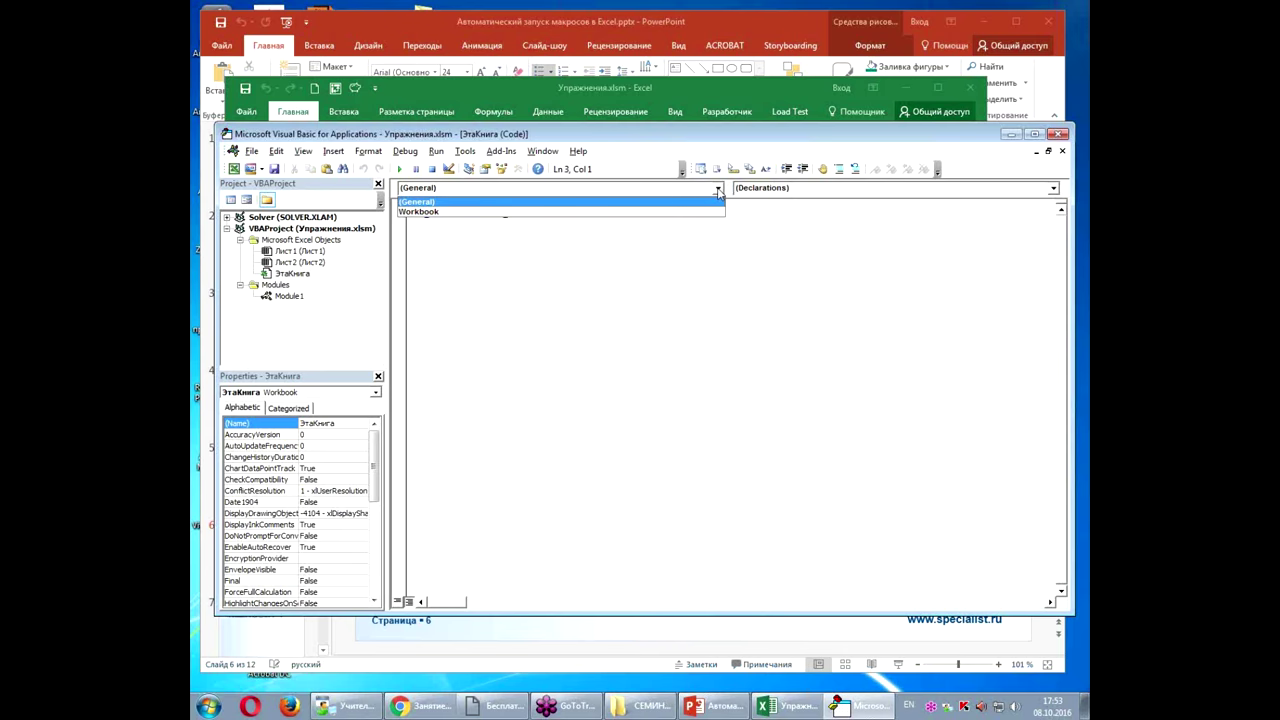
click(718, 190)
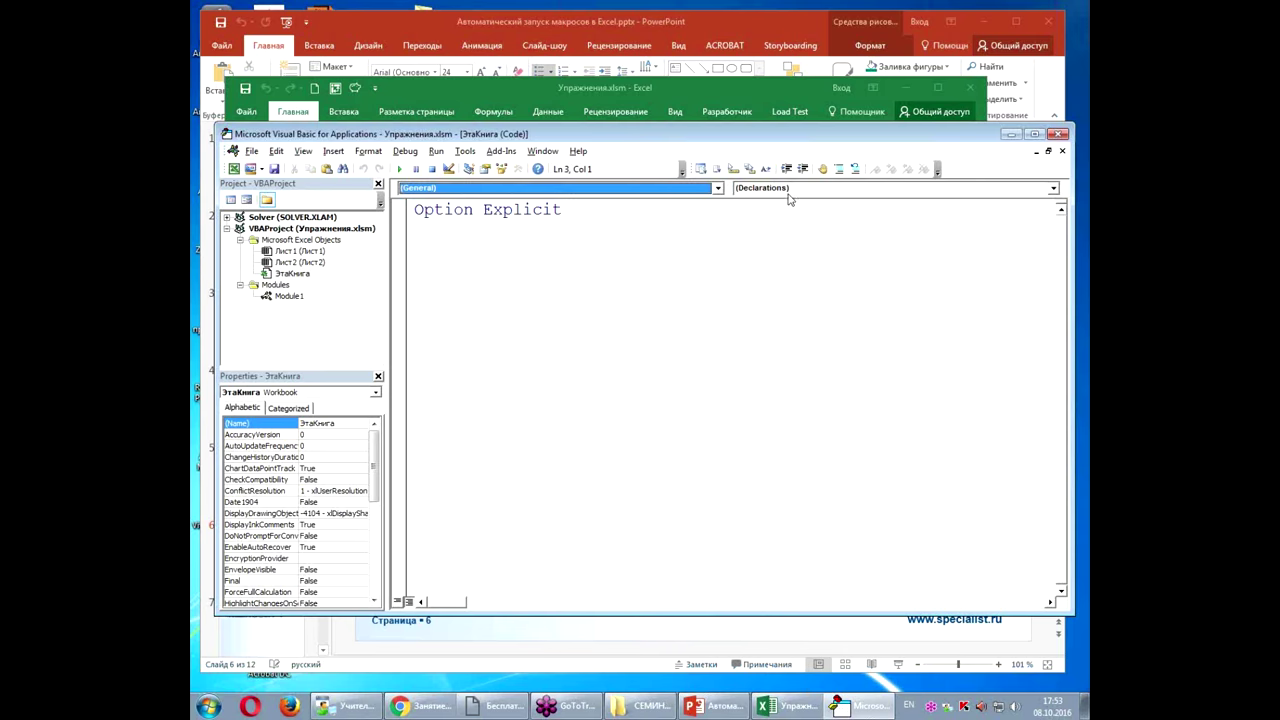
click(1052, 189)
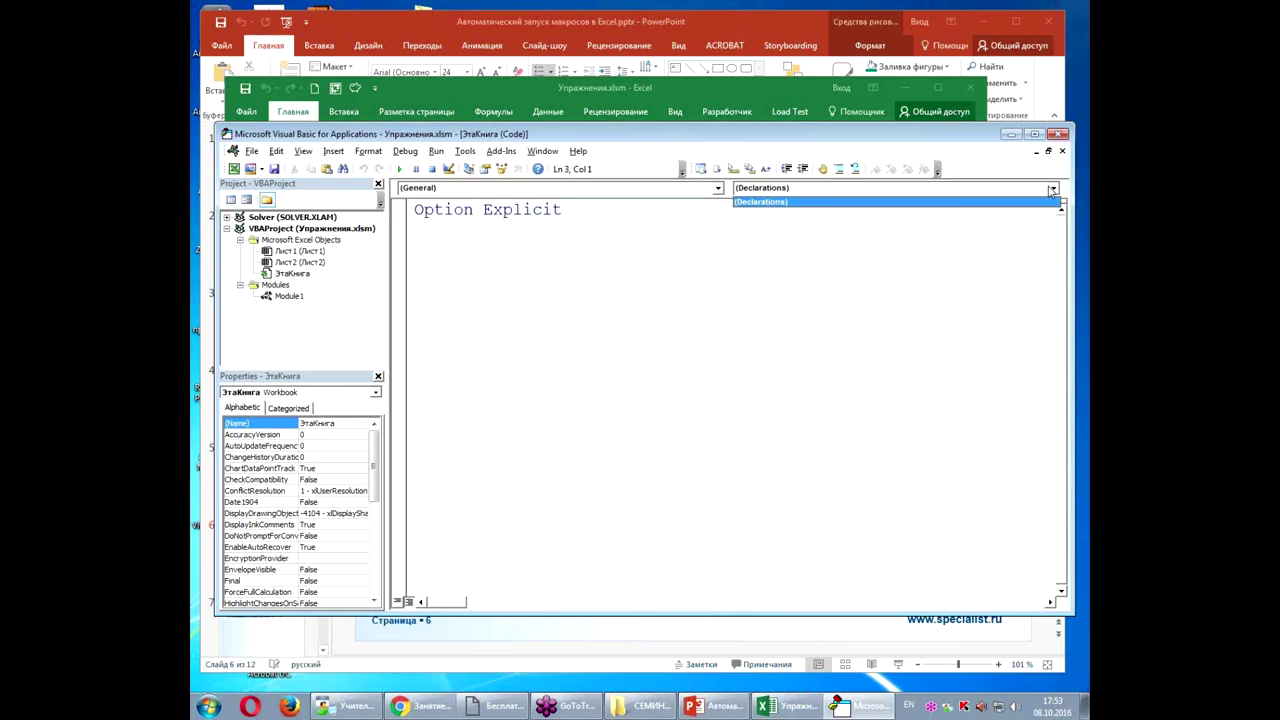
click(303, 252)
click(303, 252)
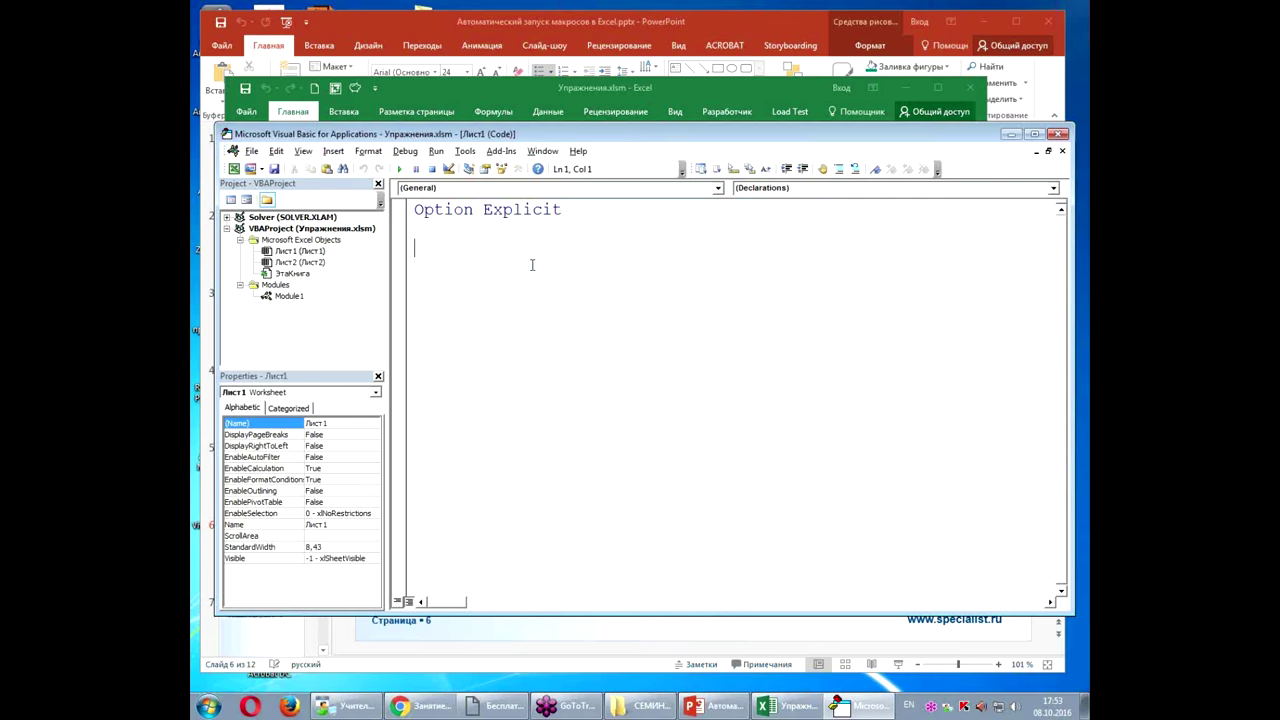
click(718, 188)
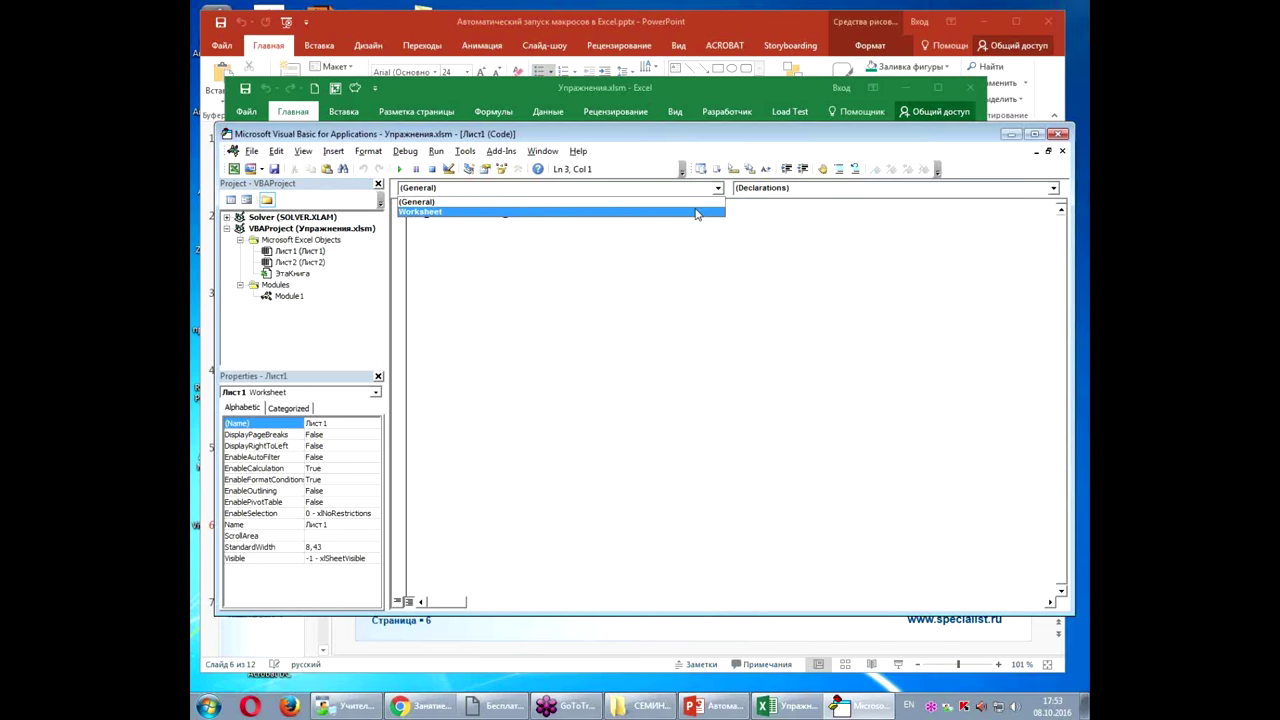
Step: Insert Worksheet_SelectionChange and Worksheet_Activate handlers into Лист1 from the object and procedure lists
click(846, 190)
click(846, 190)
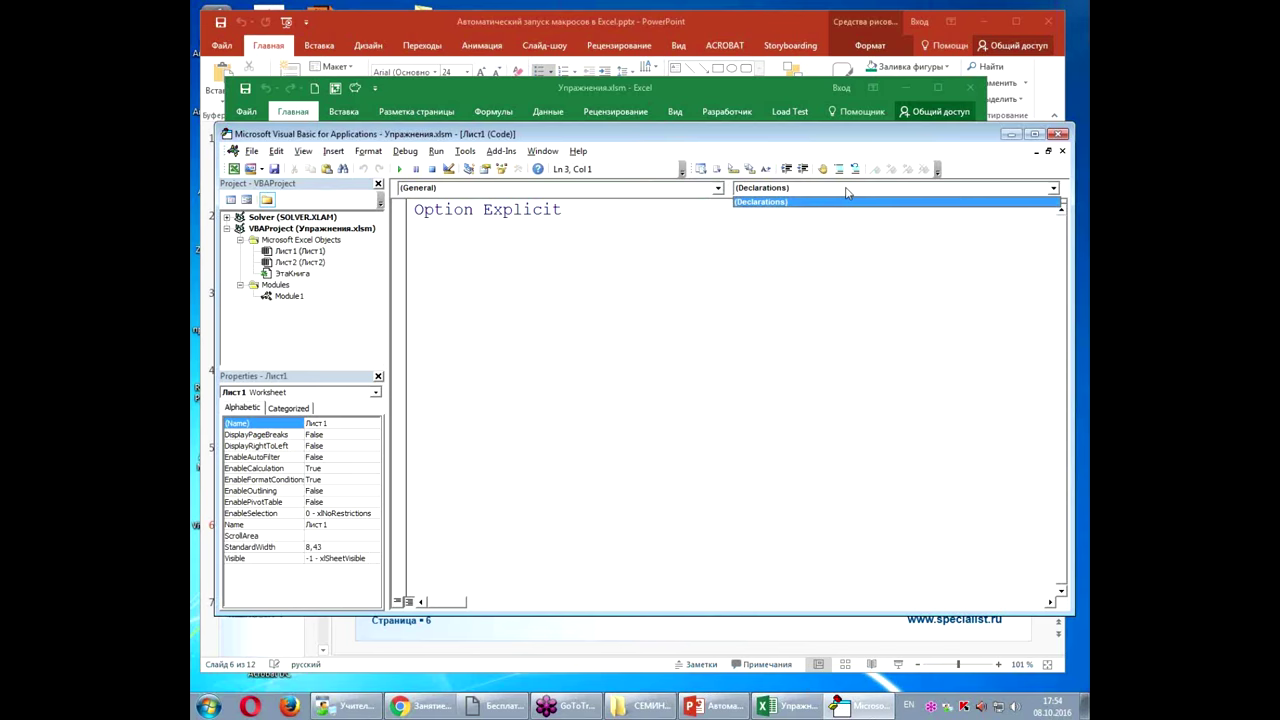
click(718, 192)
double_click(303, 251)
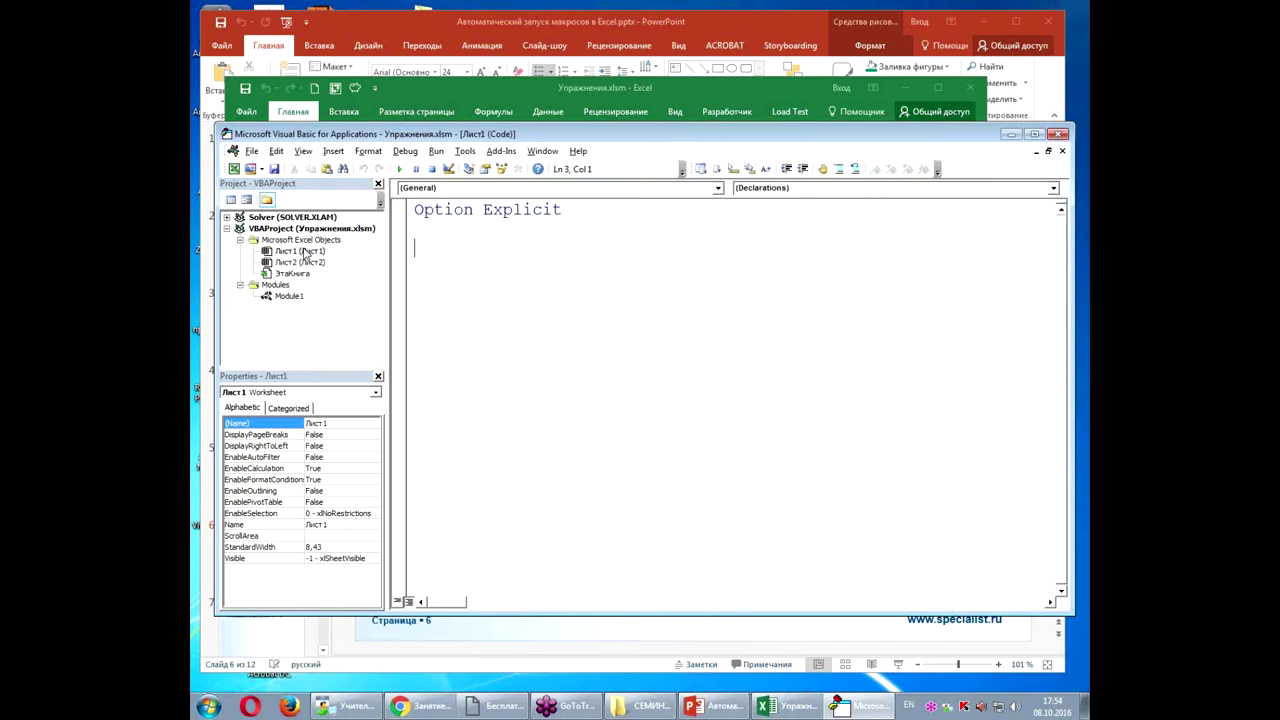
click(718, 188)
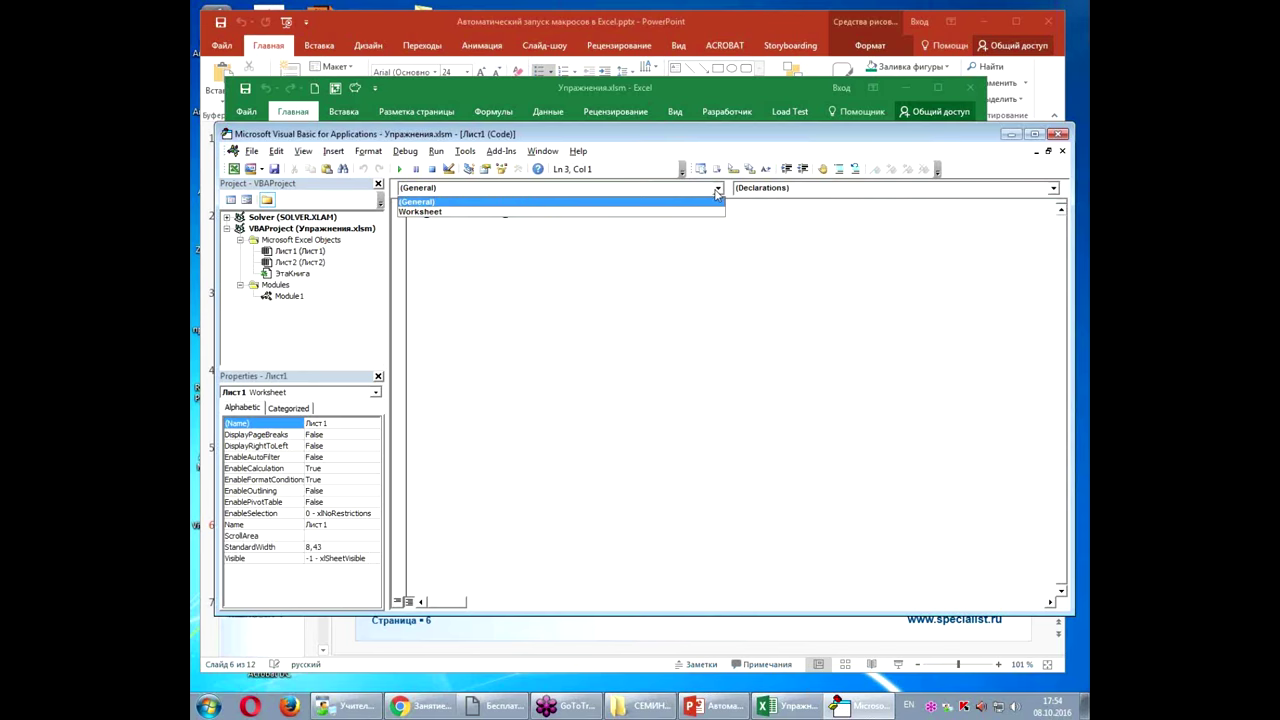
click(688, 213)
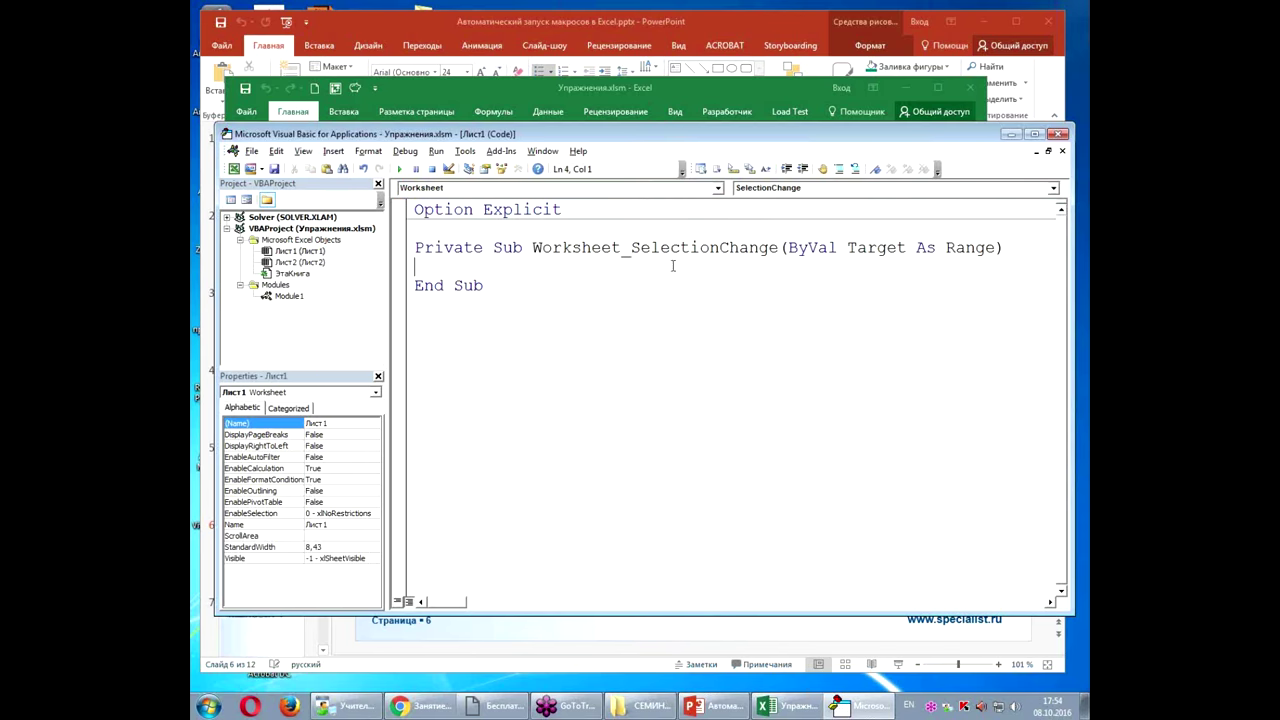
click(807, 191)
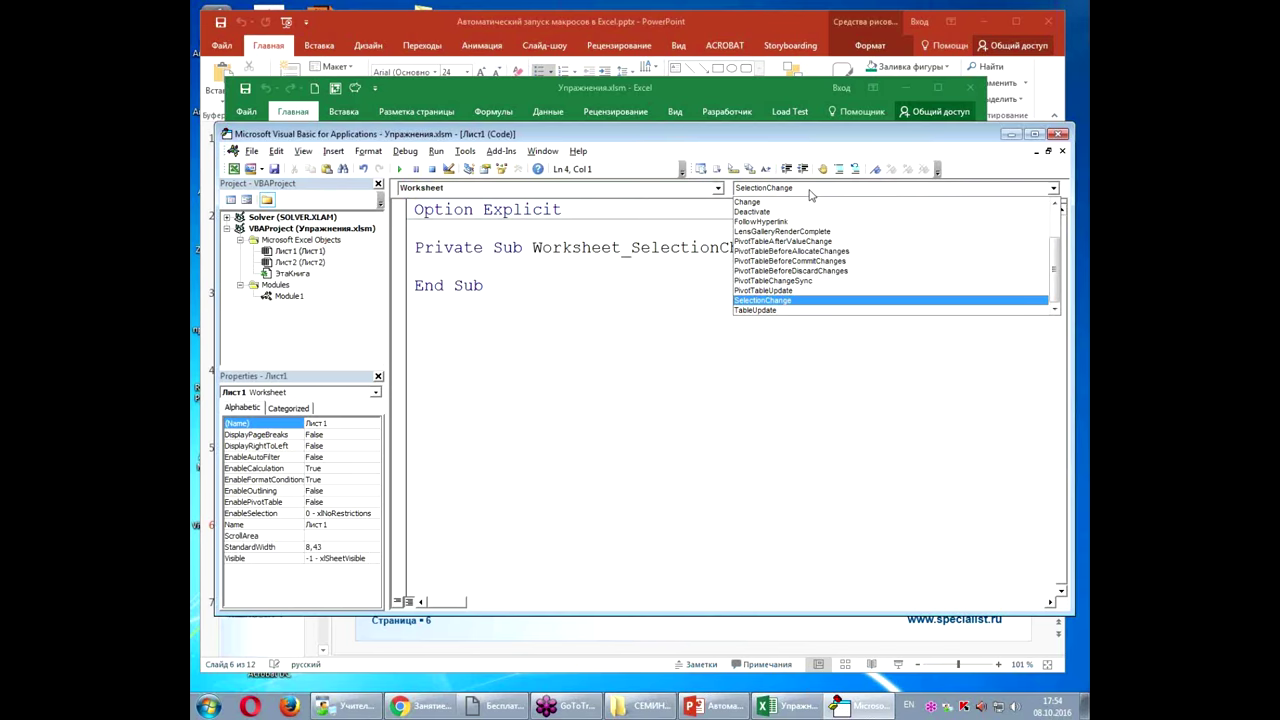
scroll(937, 258, up, 2)
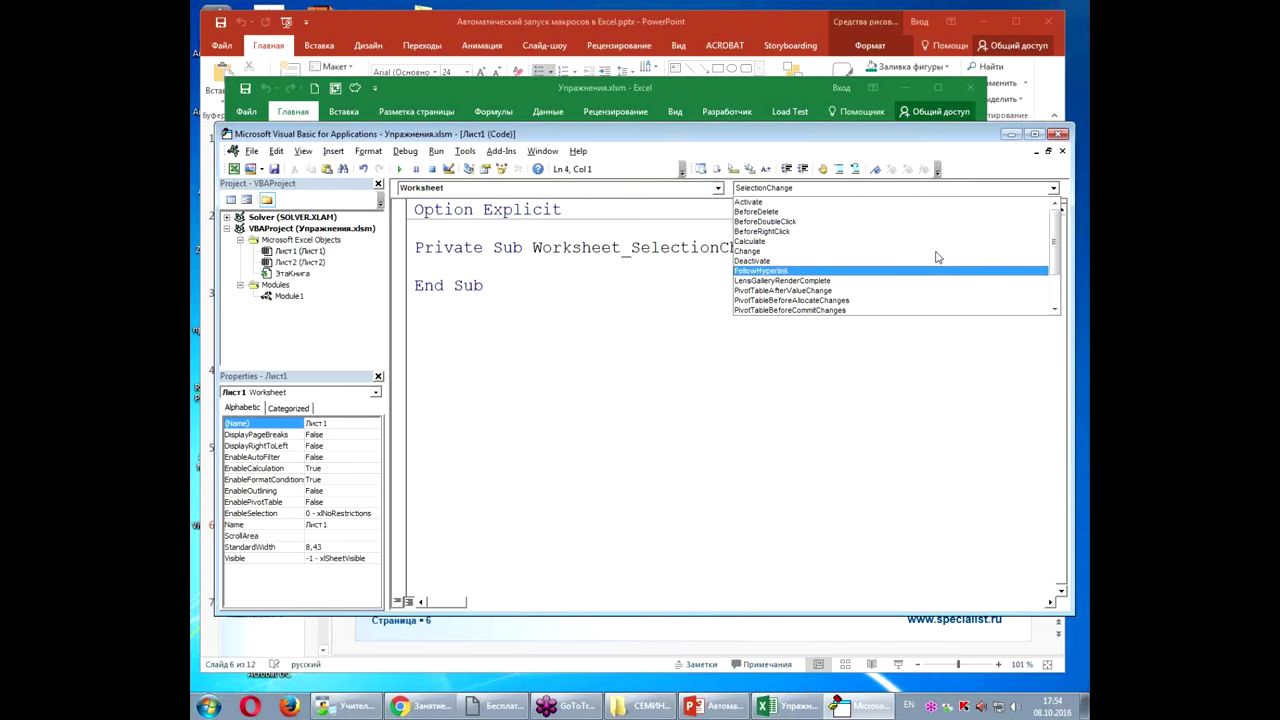
click(802, 201)
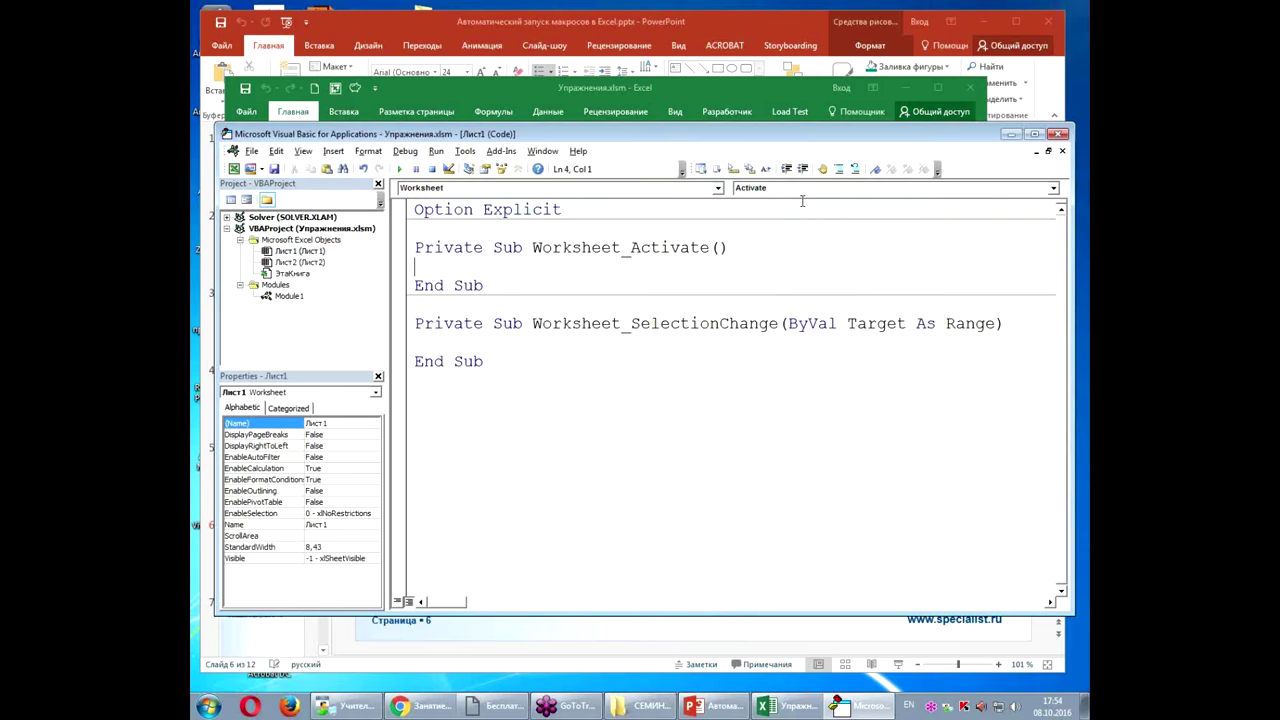
Step: Delete the empty Worksheet_SelectionChange procedure, leaving only Worksheet_Activate
drag(488, 286, 407, 252)
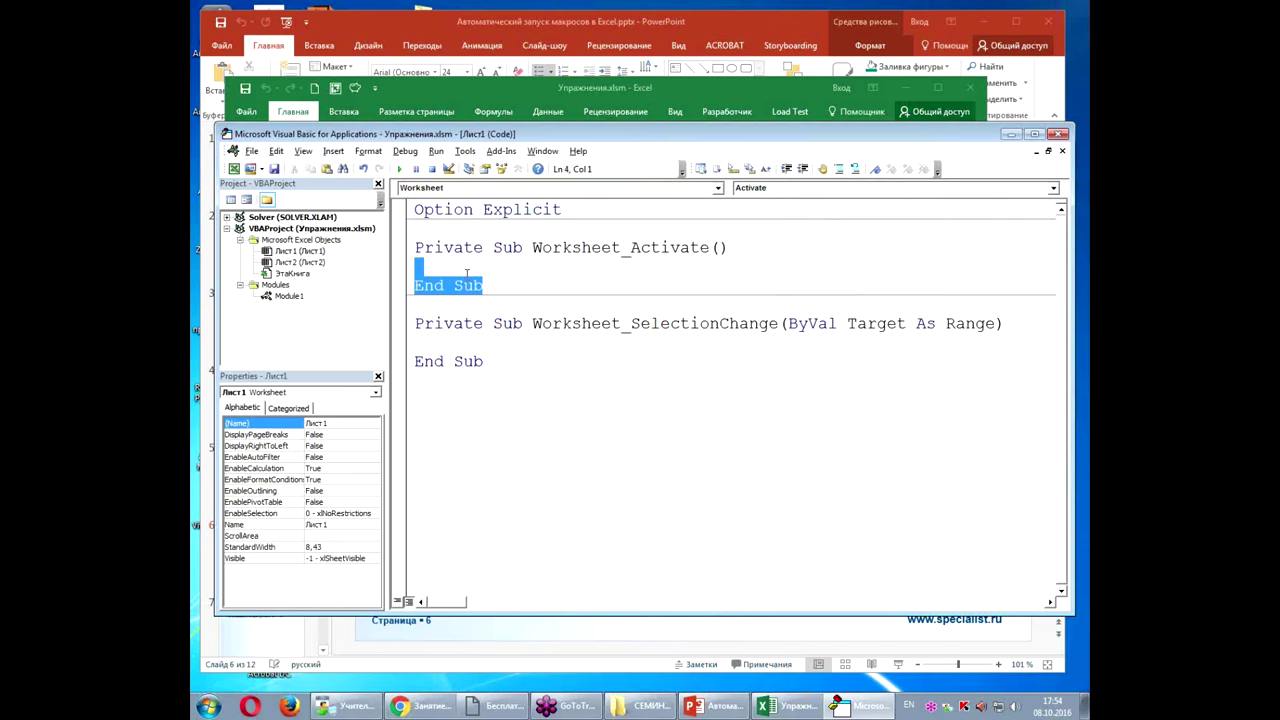
click(407, 252)
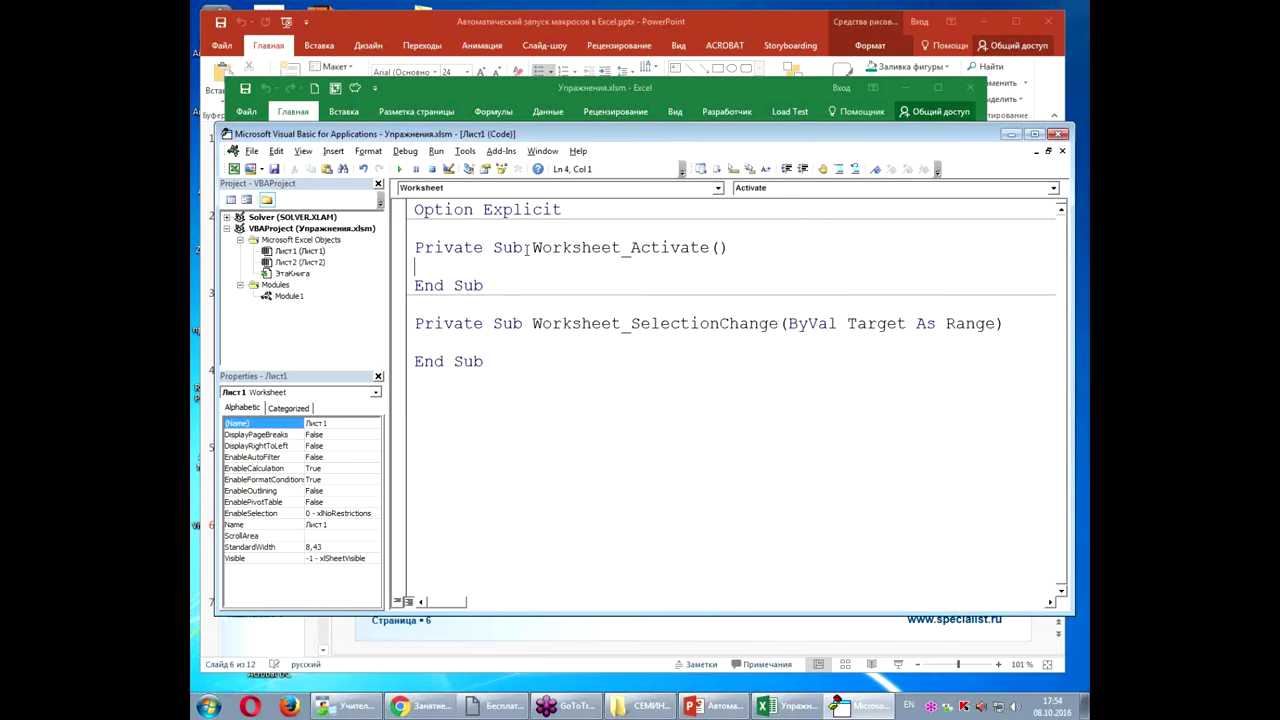
drag(532, 247, 710, 250)
click(680, 268)
click(540, 248)
drag(533, 247, 710, 247)
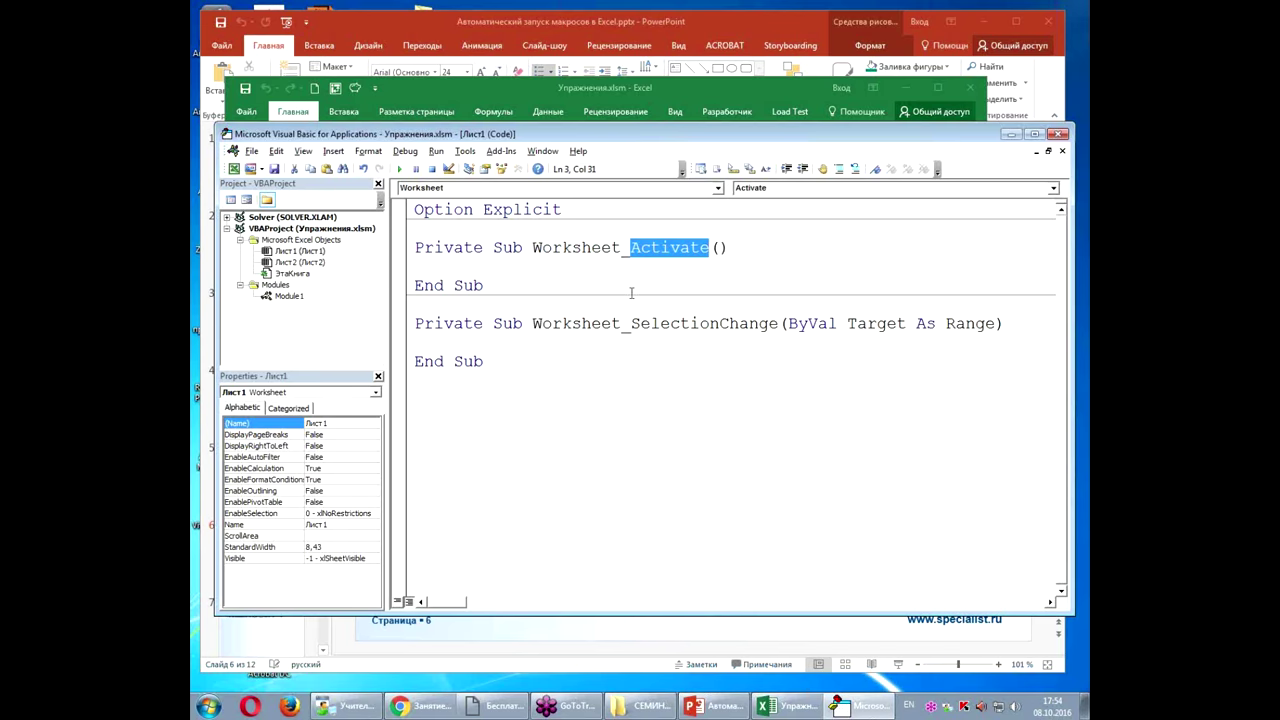
drag(486, 362, 409, 330)
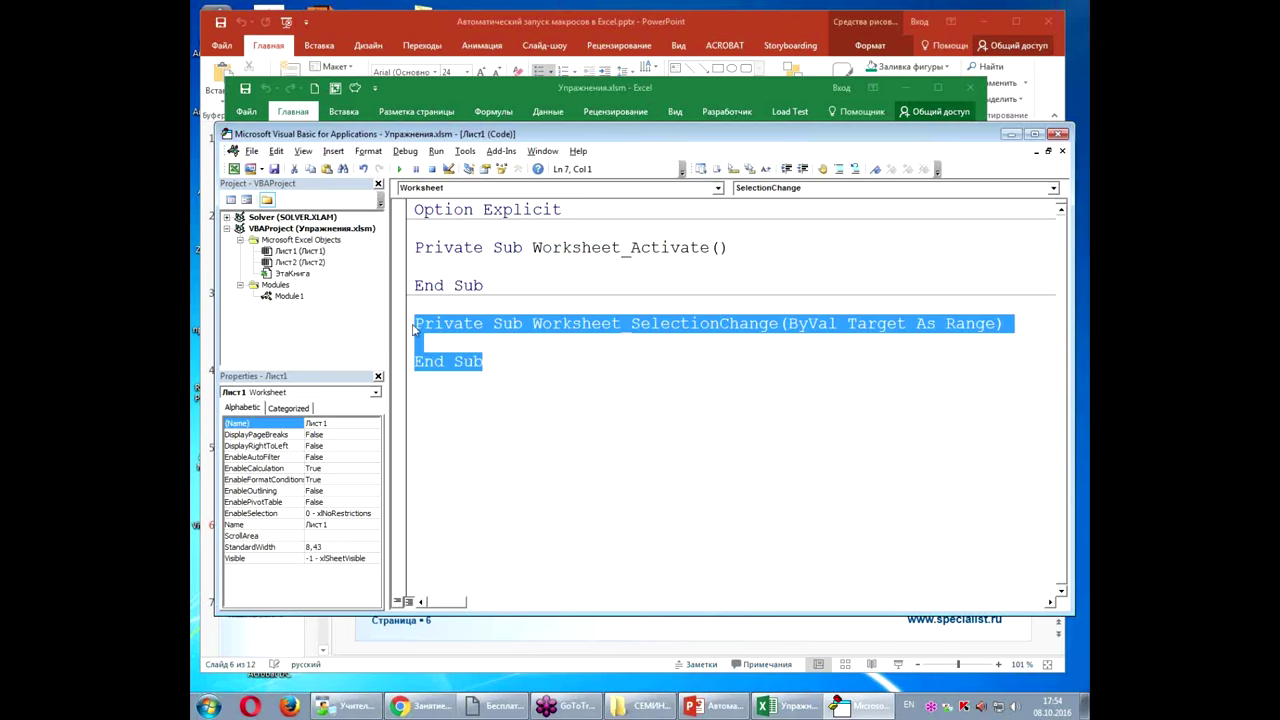
key(Delete)
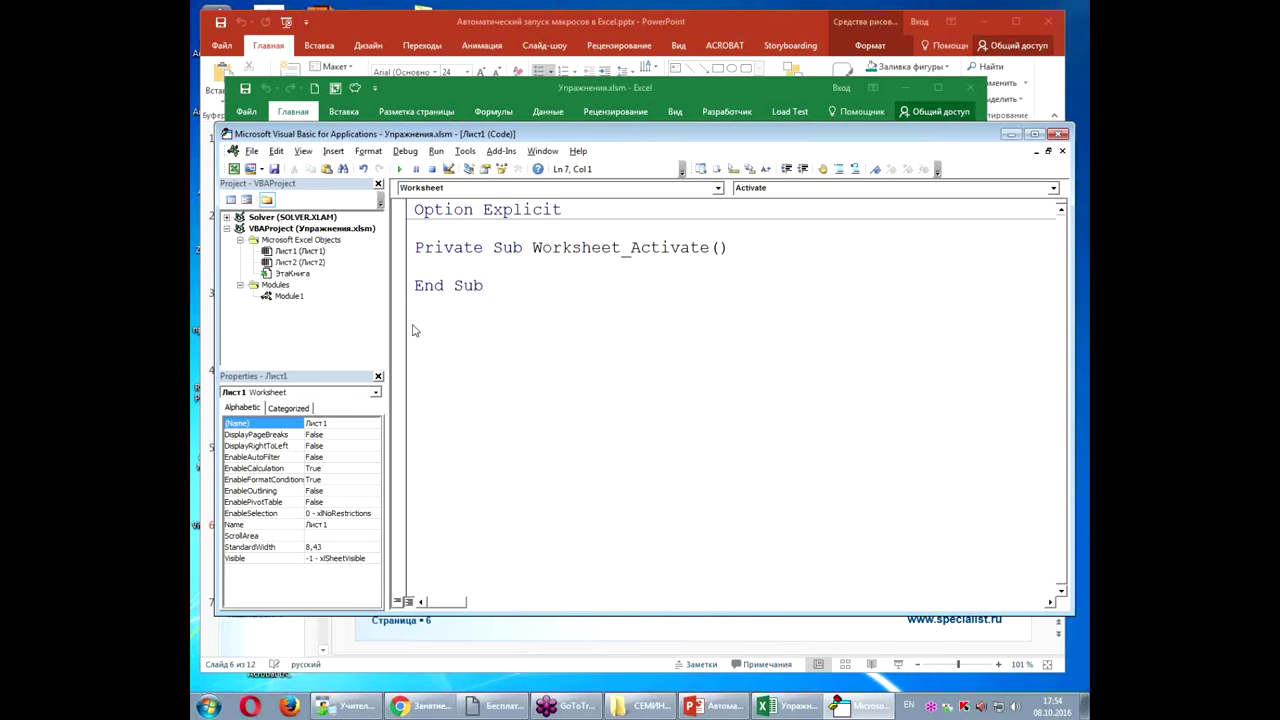
click(785, 708)
click(358, 476)
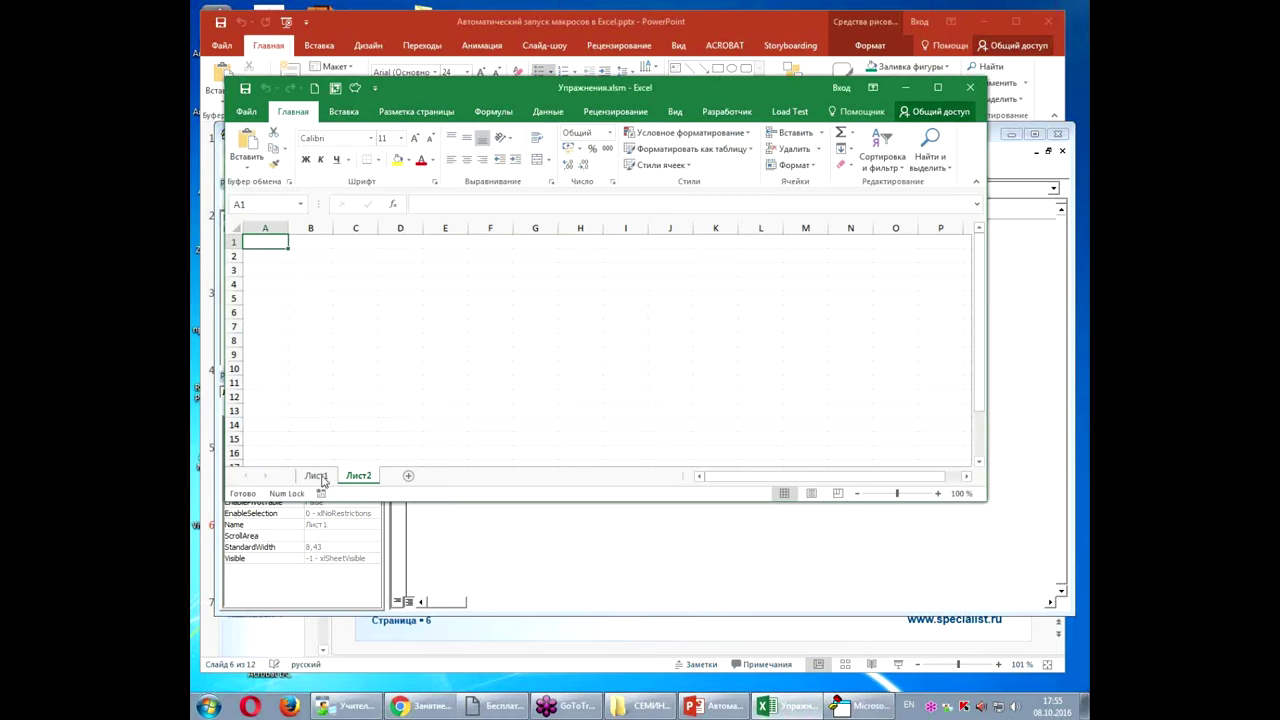
click(324, 481)
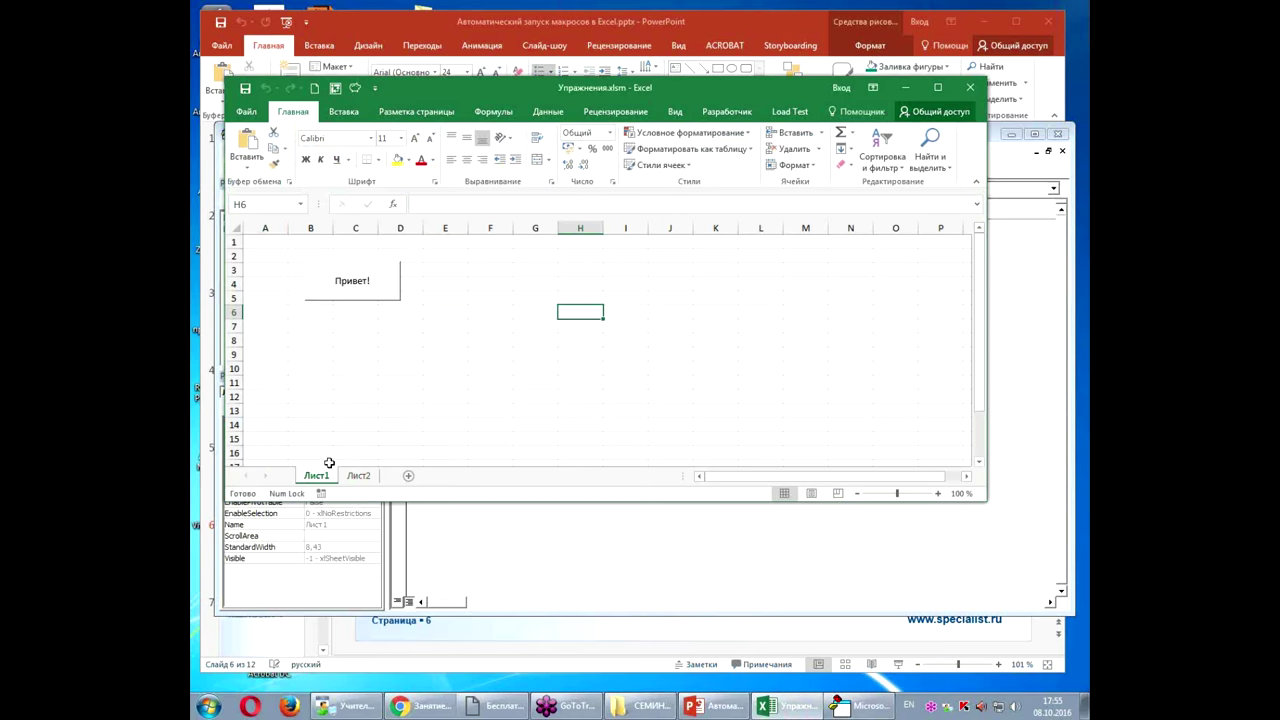
click(355, 478)
click(486, 534)
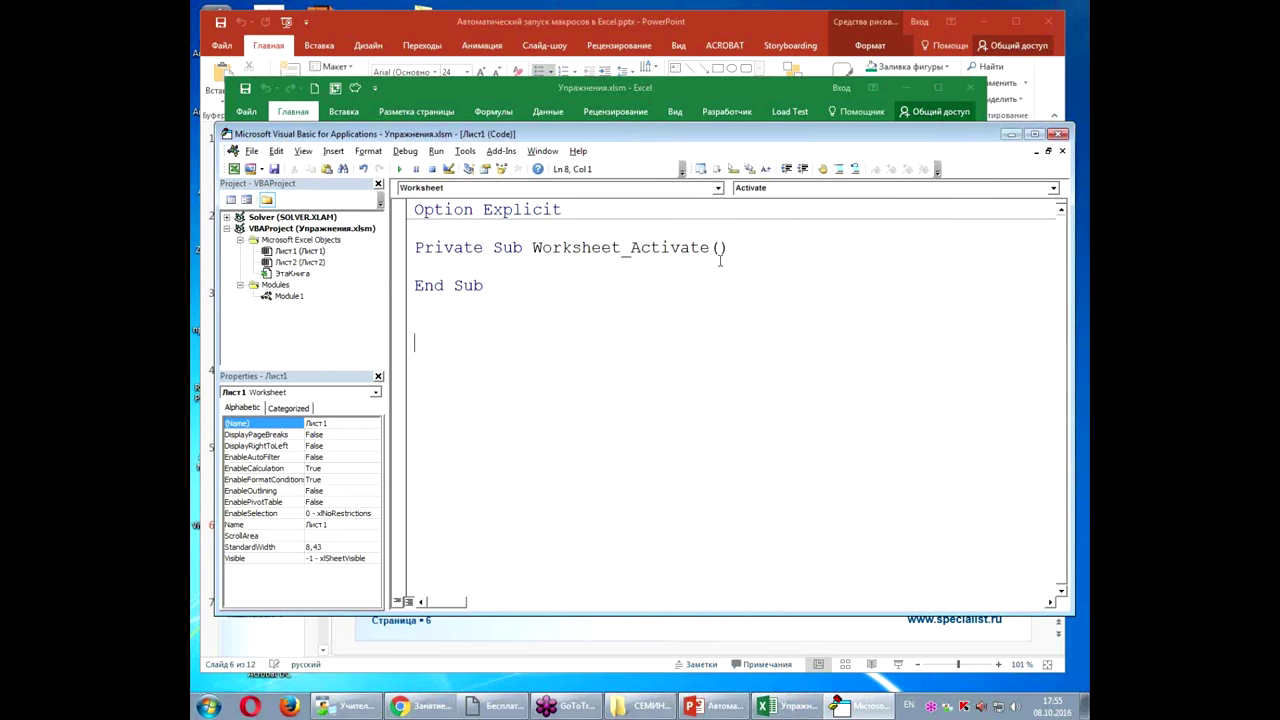
click(666, 263)
Step: Add MsgBox "Привет от события Worksheet_Activate" inside Worksheet_Activate, pasting in the copied procedure name
key(Tab)
text(ms)
text(gbox "")
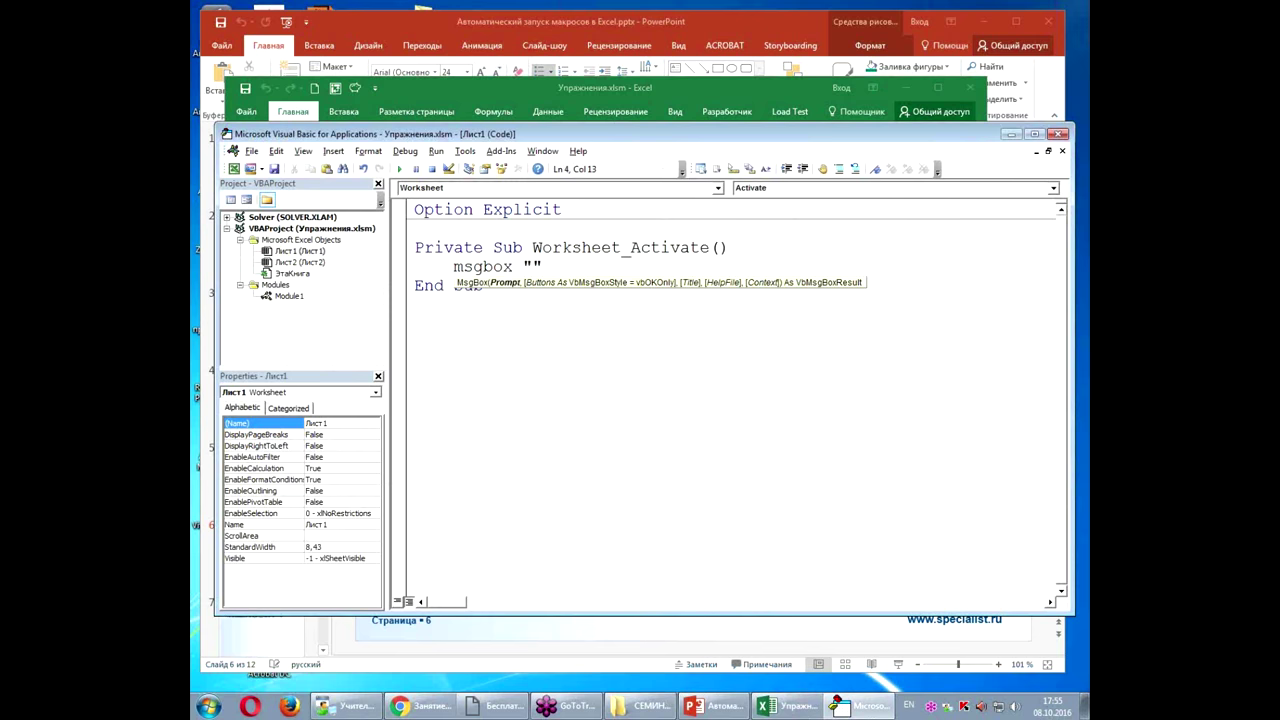
text(Привет от )
text(события)
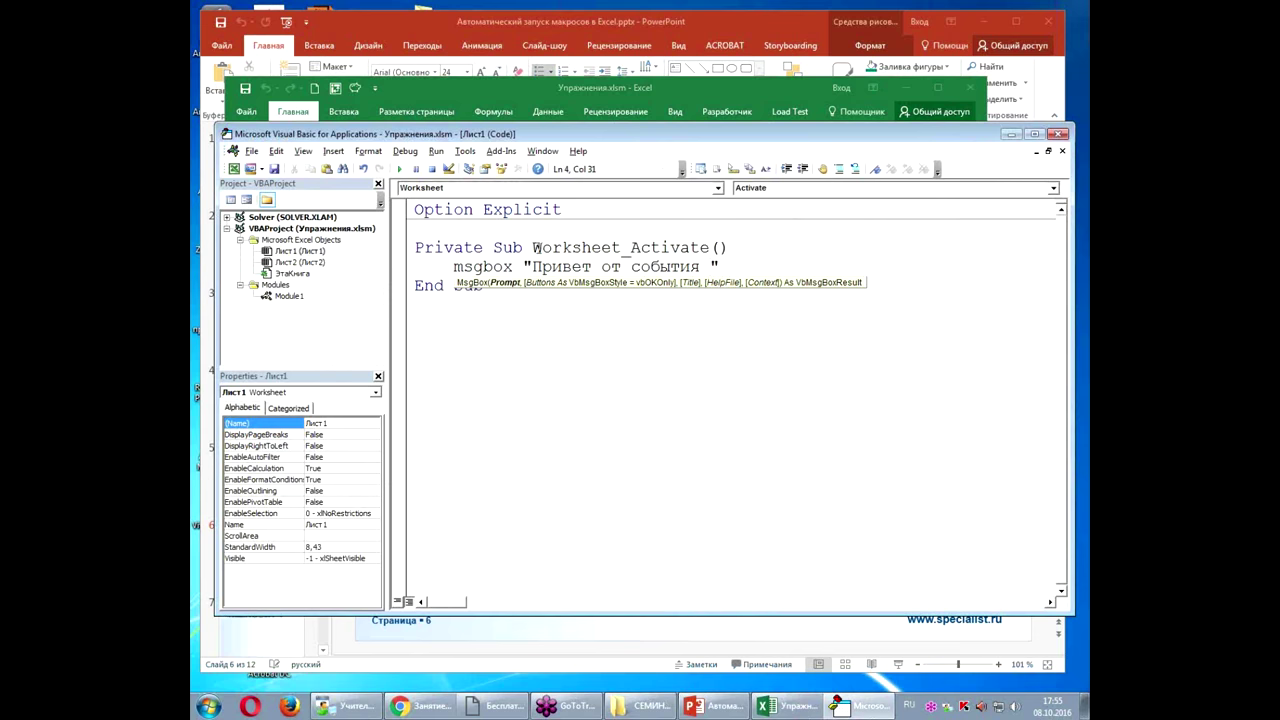
click(536, 248)
drag(532, 248, 710, 248)
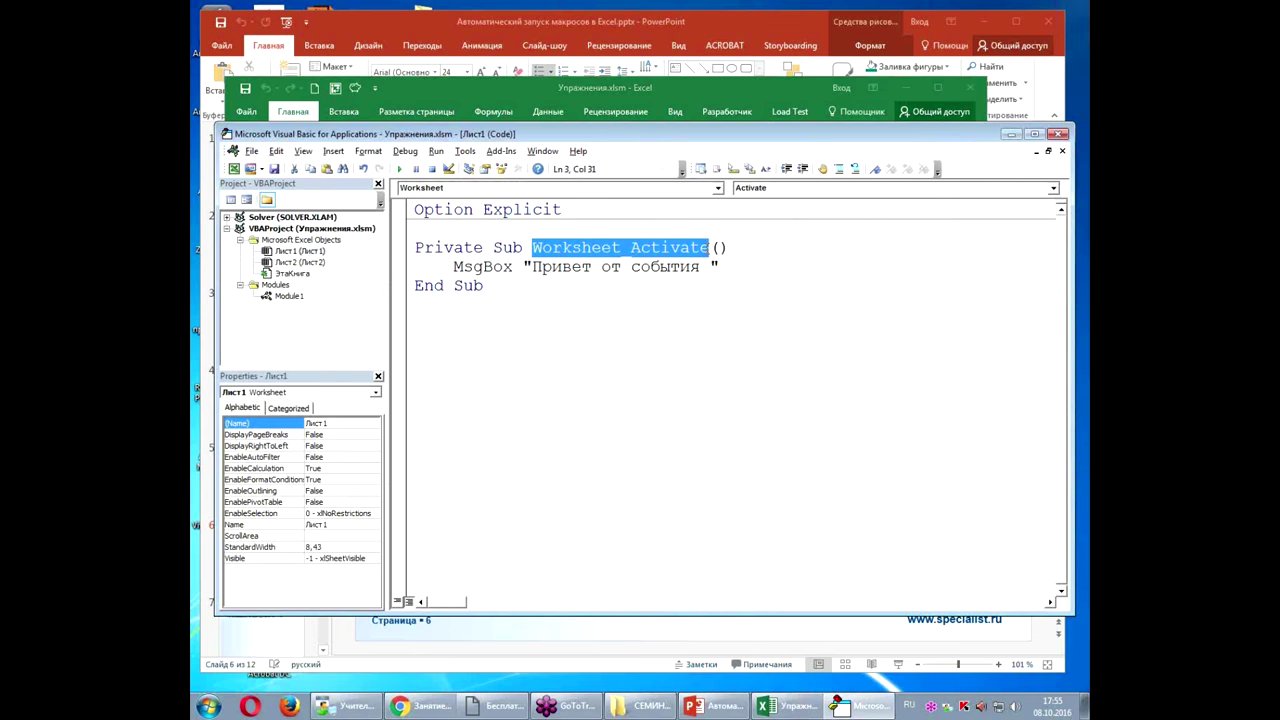
key(ctrl+c)
click(713, 264)
key(ctrl+v)
click(695, 316)
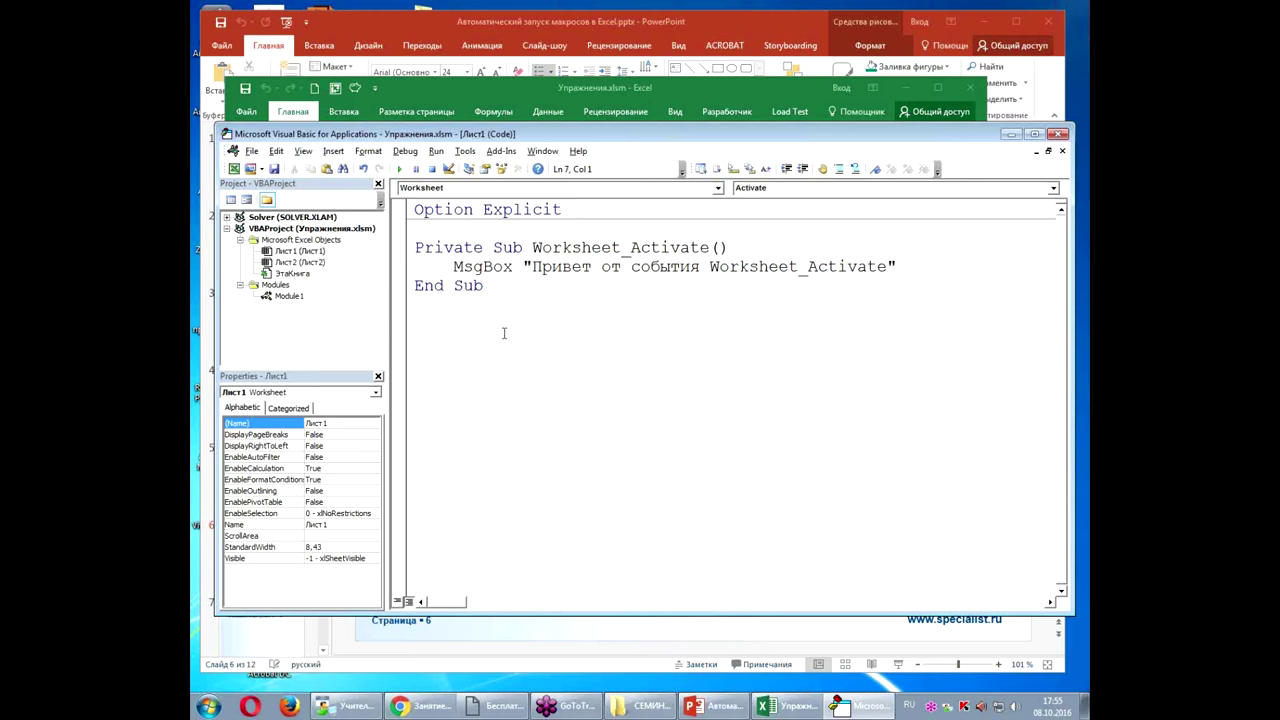
Step: Add sheet Лист3, then switch back to Лист1 and dismiss the Worksheet_Activate greeting
click(773, 712)
click(408, 476)
click(360, 477)
drag(345, 478, 318, 476)
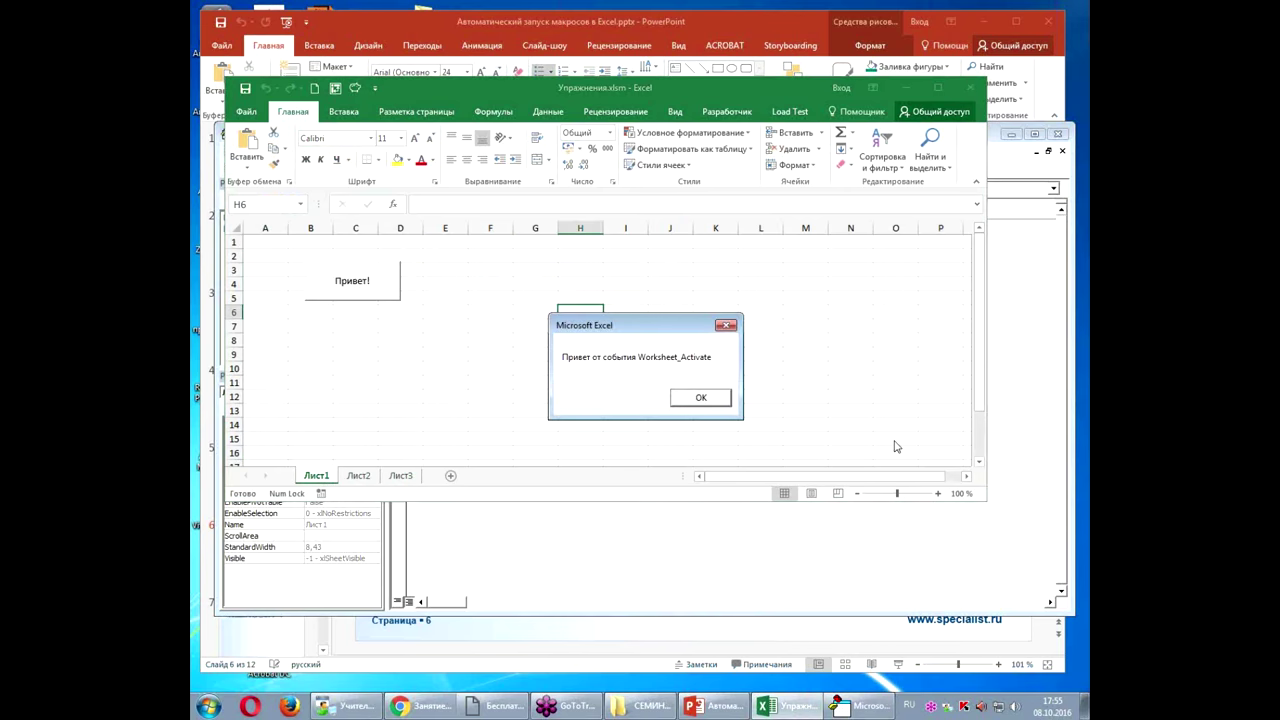
click(710, 399)
Step: Repeat the sheet switches back to Лист1 twice, confirming the greeting each time
click(358, 477)
click(400, 476)
click(356, 476)
click(316, 476)
click(706, 396)
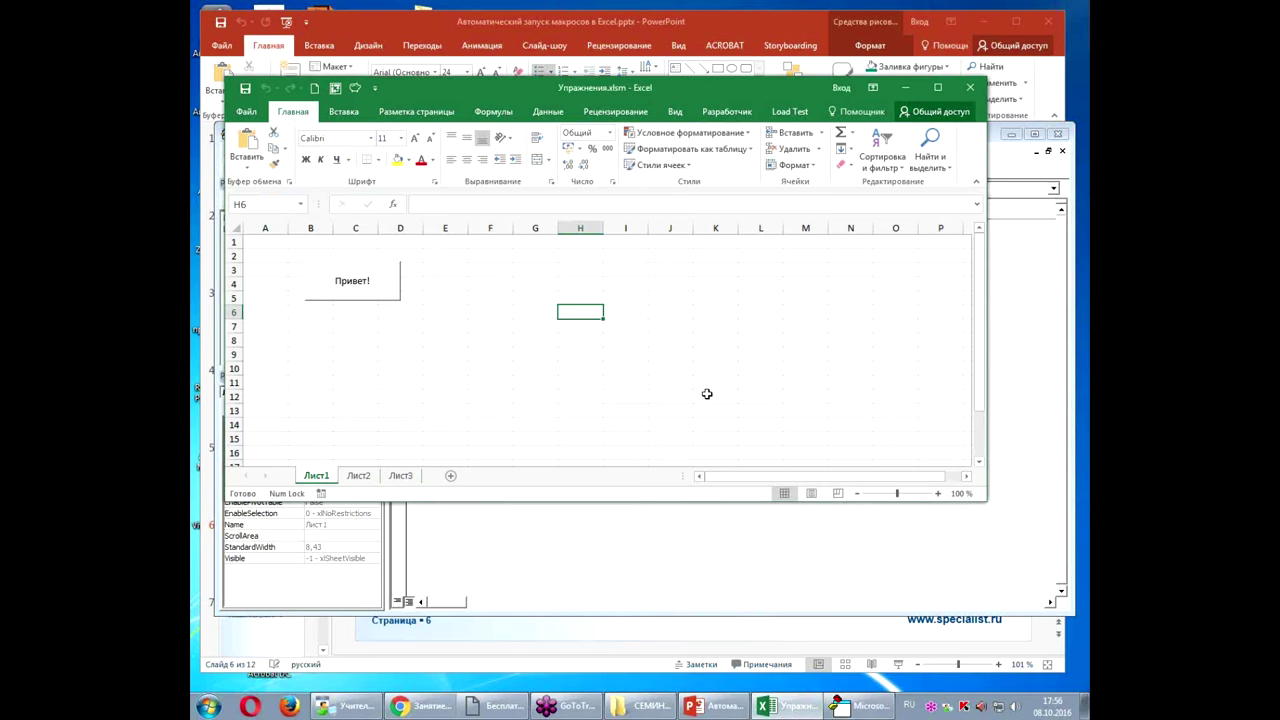
click(360, 477)
click(328, 477)
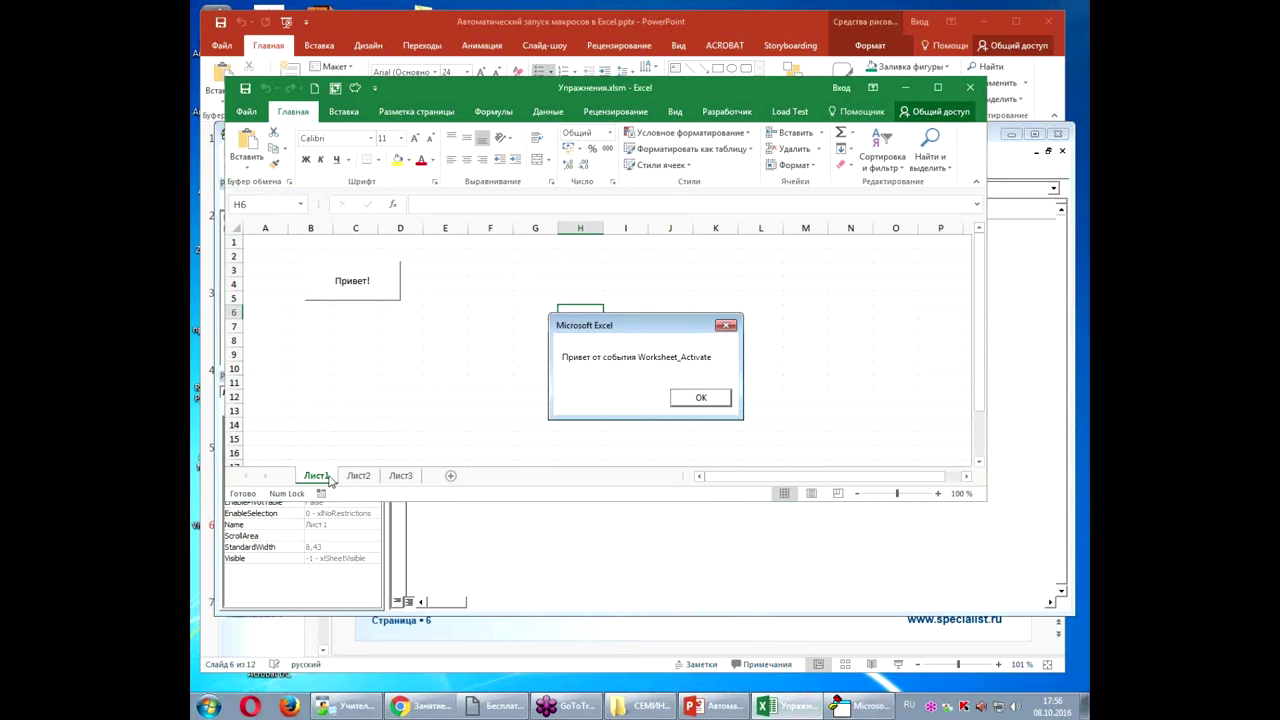
click(701, 397)
click(663, 557)
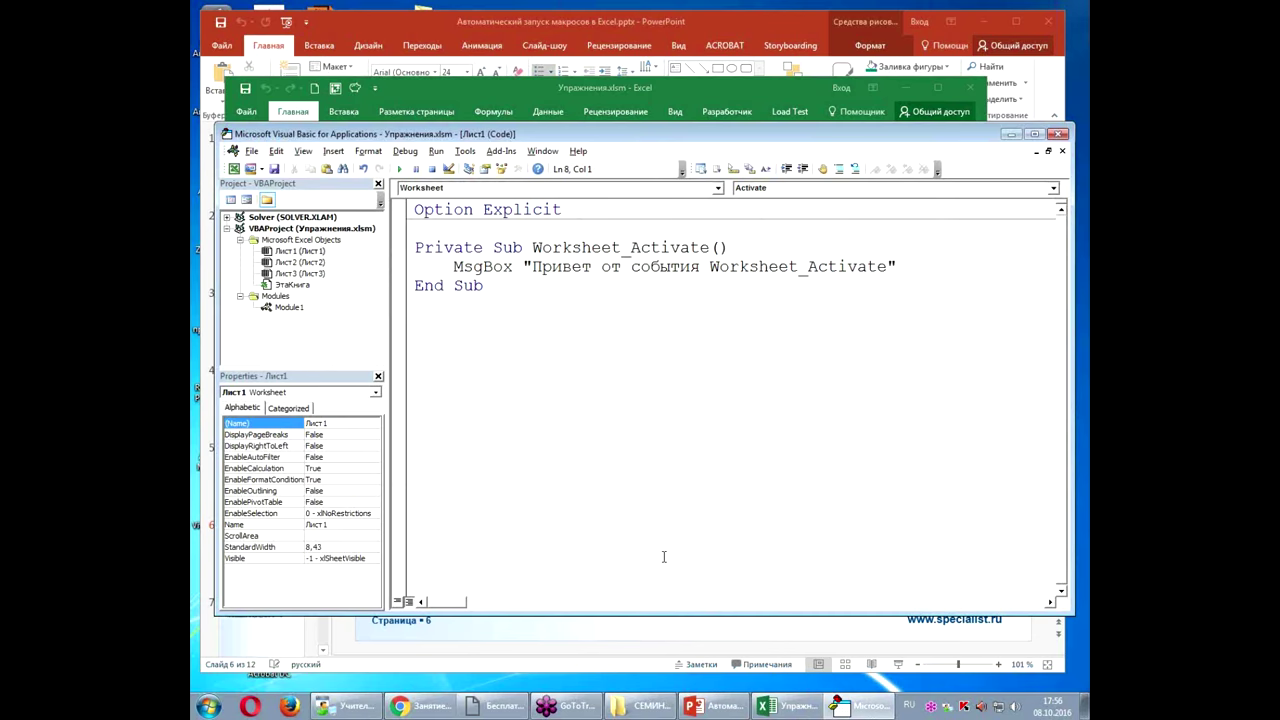
Step: Open the ЭтаКнига module and insert a Workbook_SheetActivate event procedure
drag(513, 288, 409, 248)
click(314, 262)
click(506, 286)
click(295, 285)
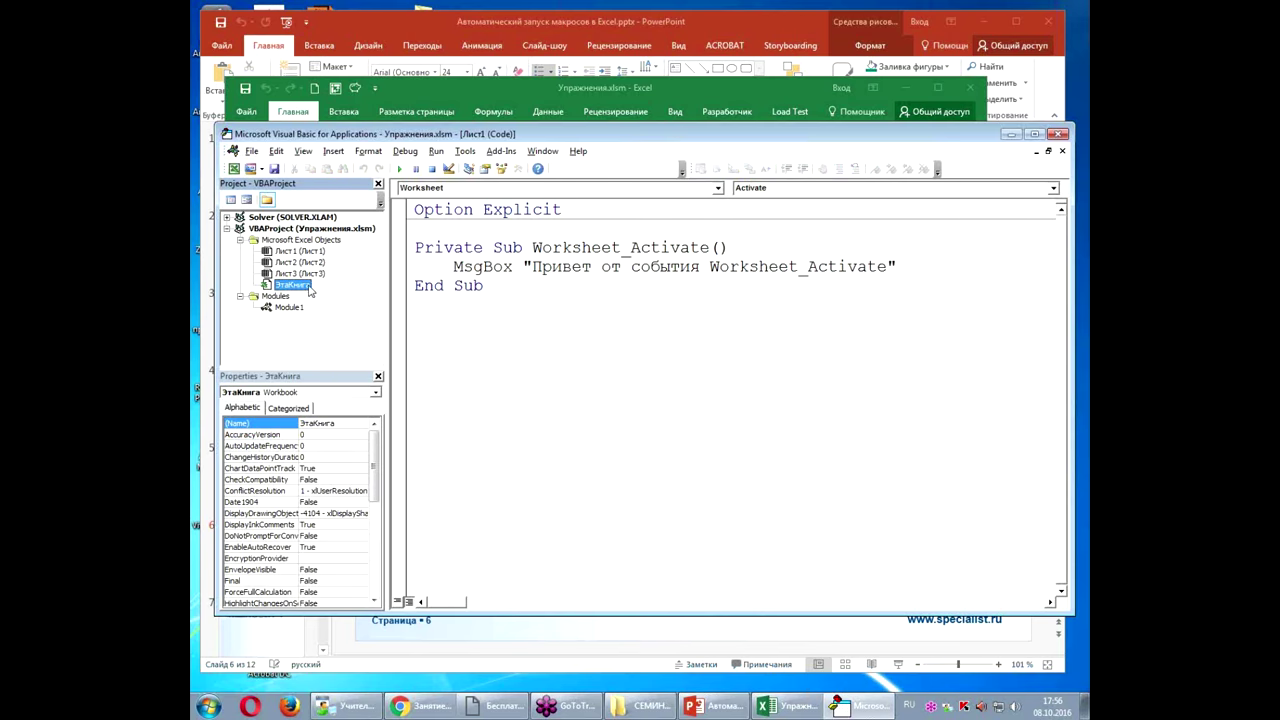
double_click(308, 287)
click(718, 188)
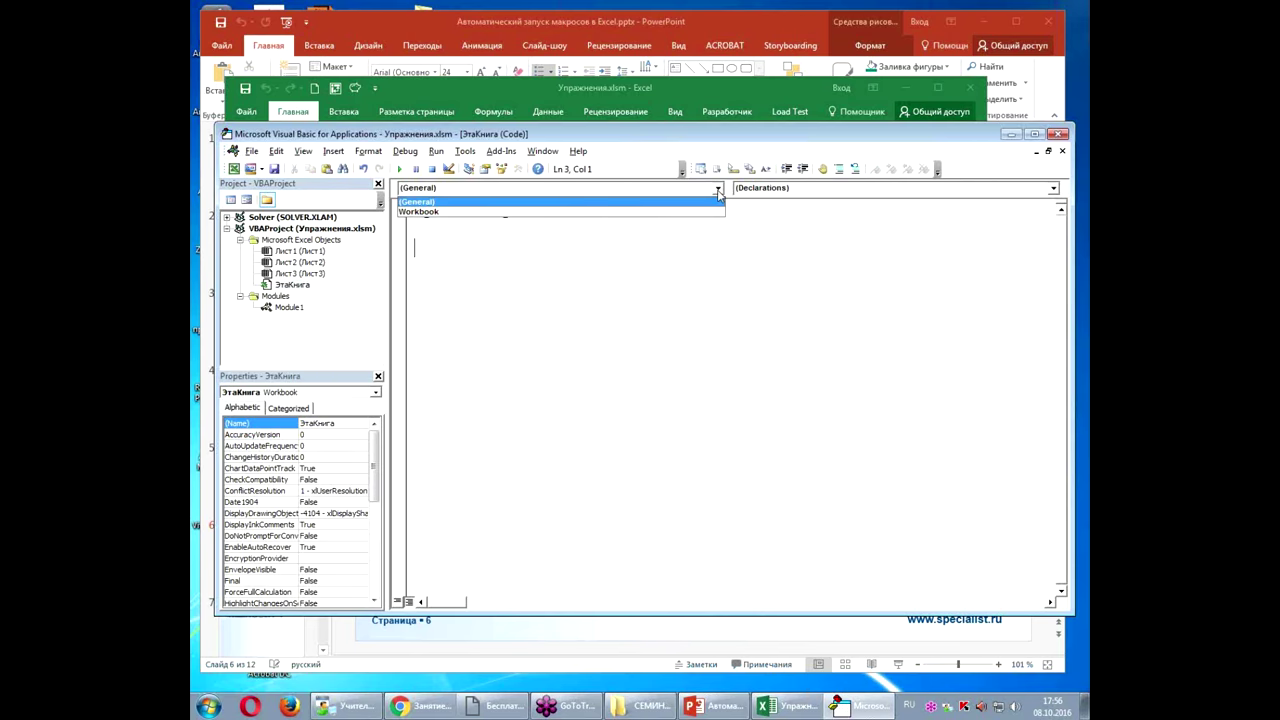
click(667, 211)
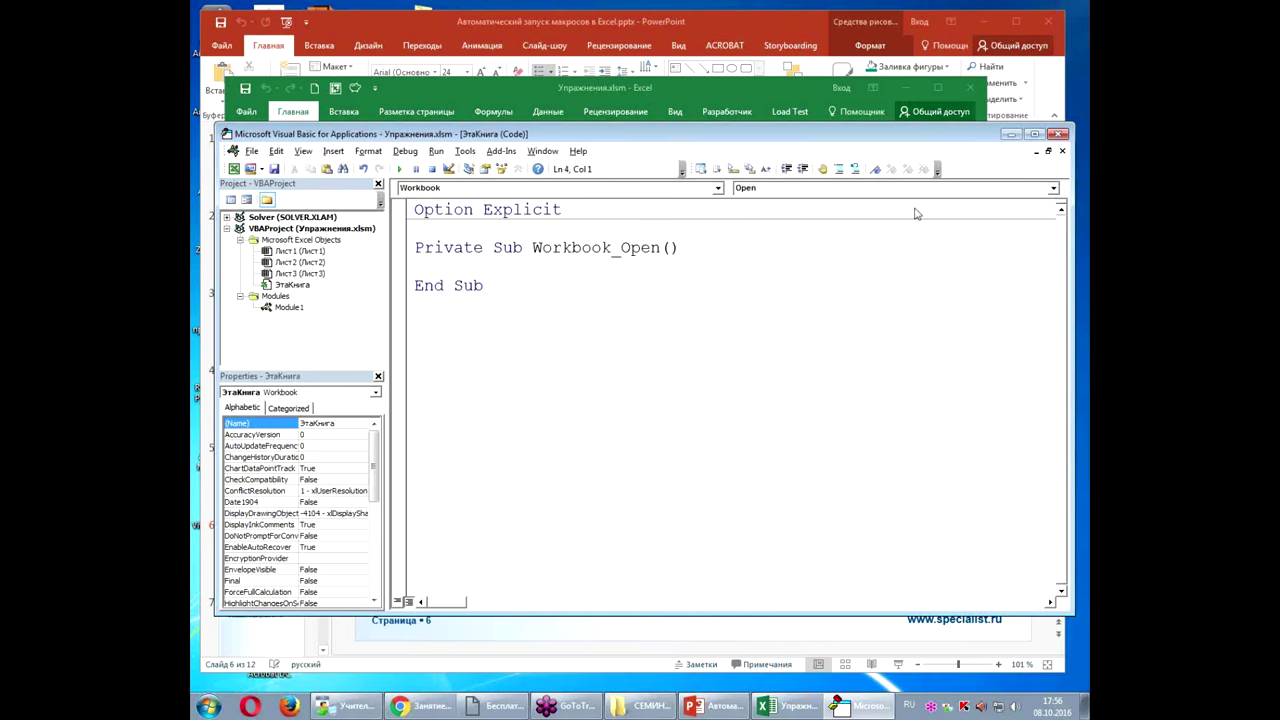
click(1053, 188)
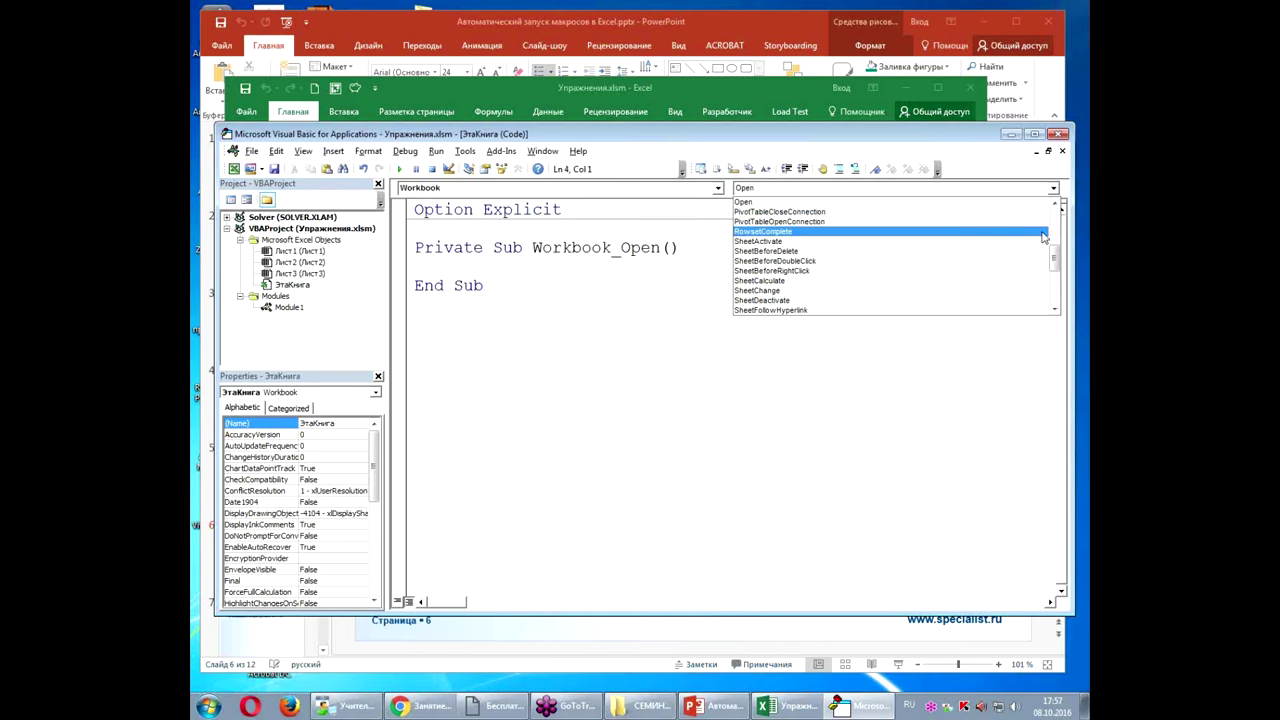
click(966, 241)
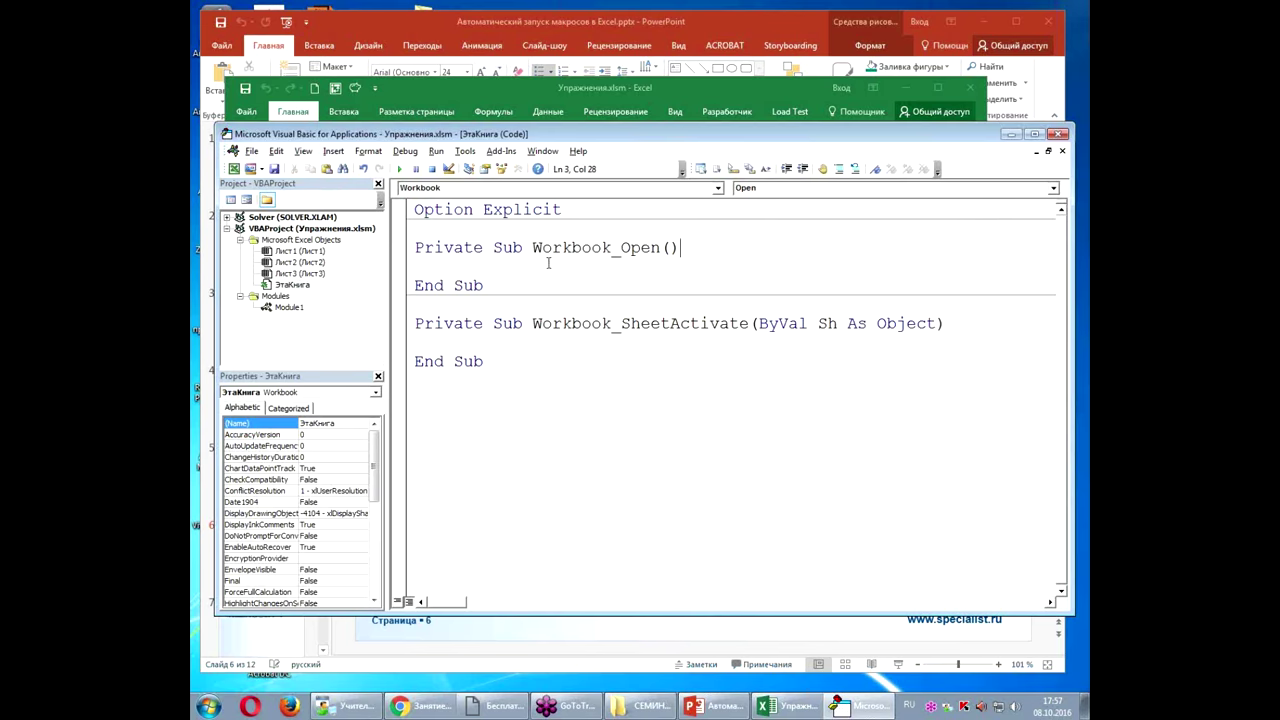
Step: Delete the empty Workbook_Open procedure and begin a MsgBox "Привет от события " line in SheetActivate
drag(485, 285, 409, 246)
key(Delete)
click(447, 302)
key(Tab)
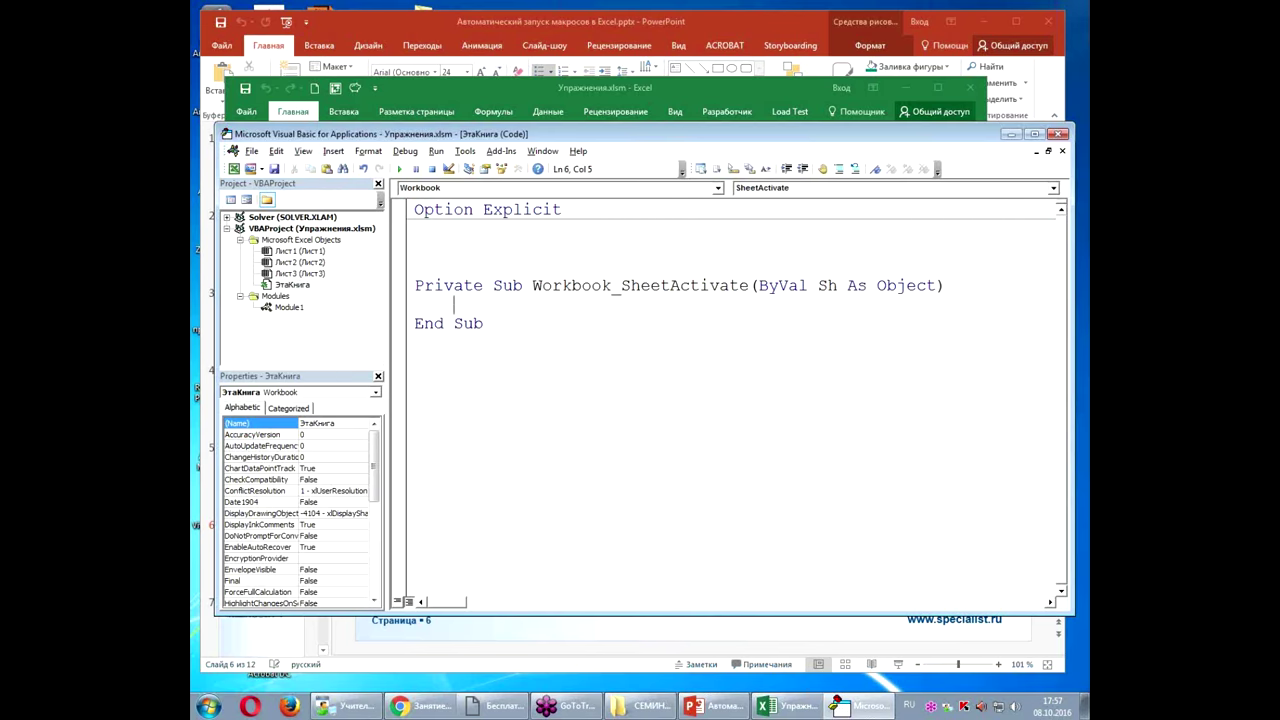
text(ь)
key(BackSpace)
key(alt+shift)
text(msgbox )
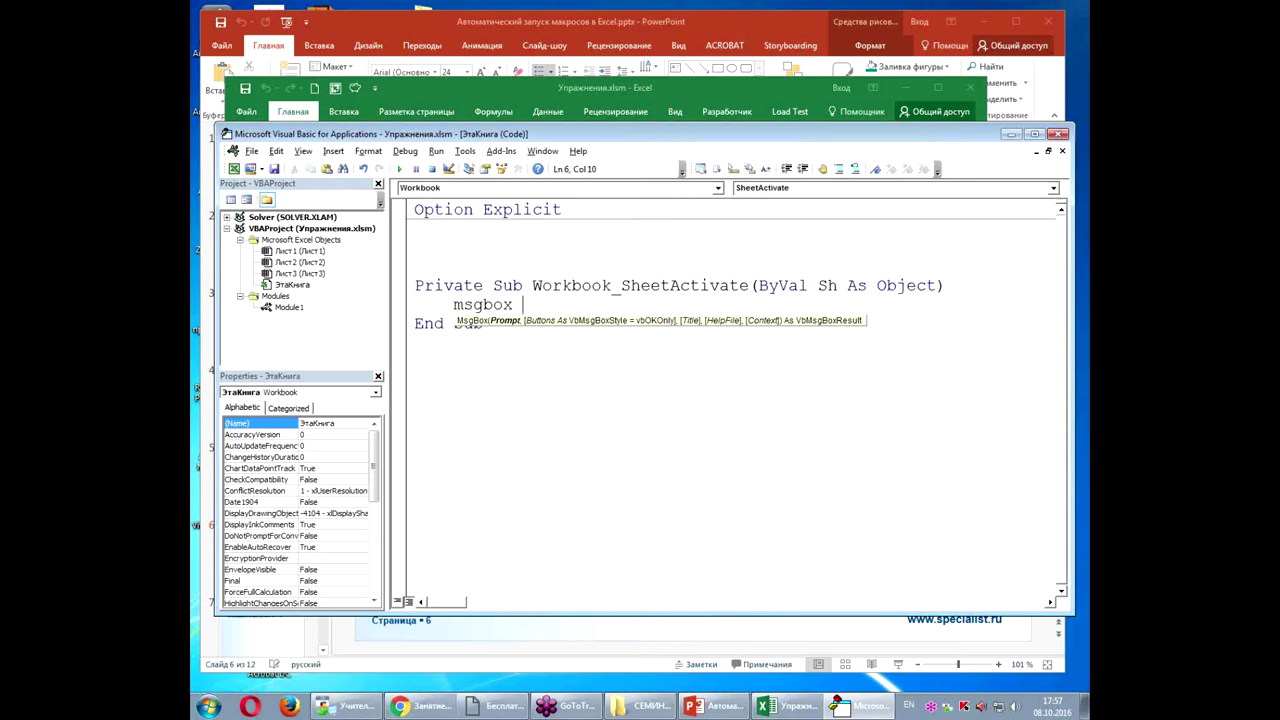
text("")
text(При)
text(вет от события)
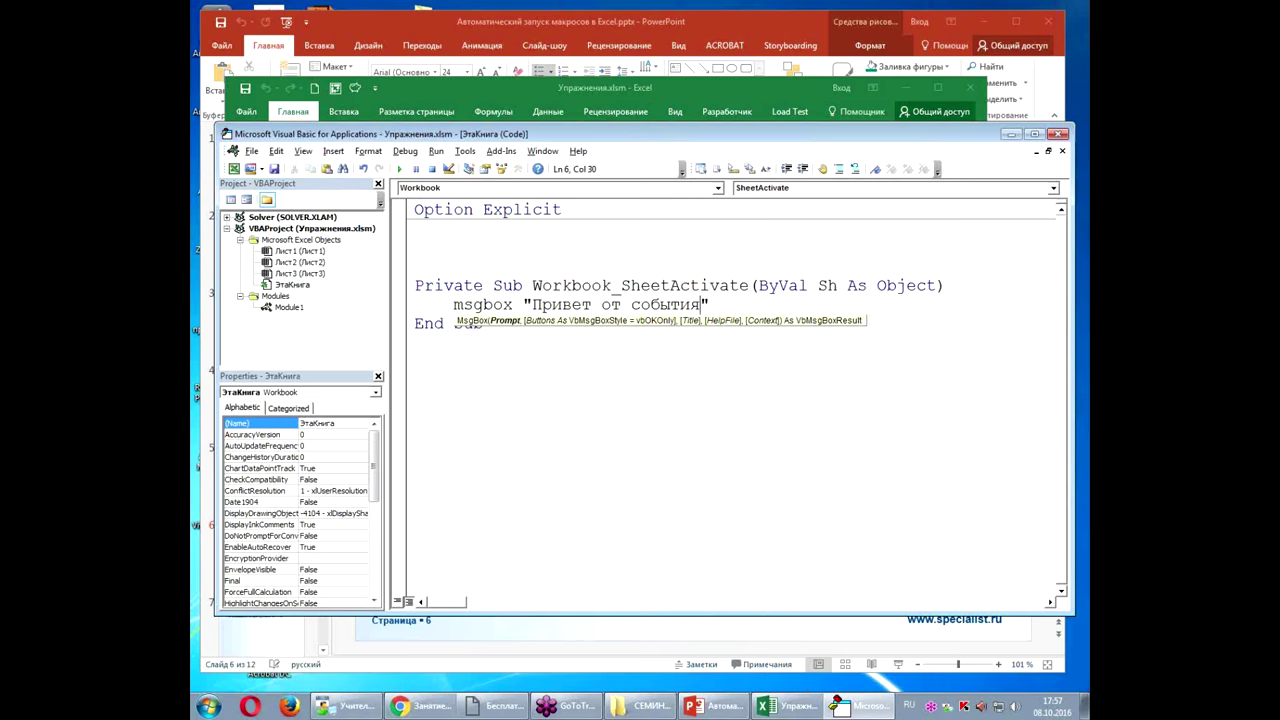
Step: Paste Workbook_SheetActivate into the message text and save the workbook
drag(532, 285, 749, 285)
key(ctrl+c)
click(714, 304)
key(ctrl+v)
click(581, 305)
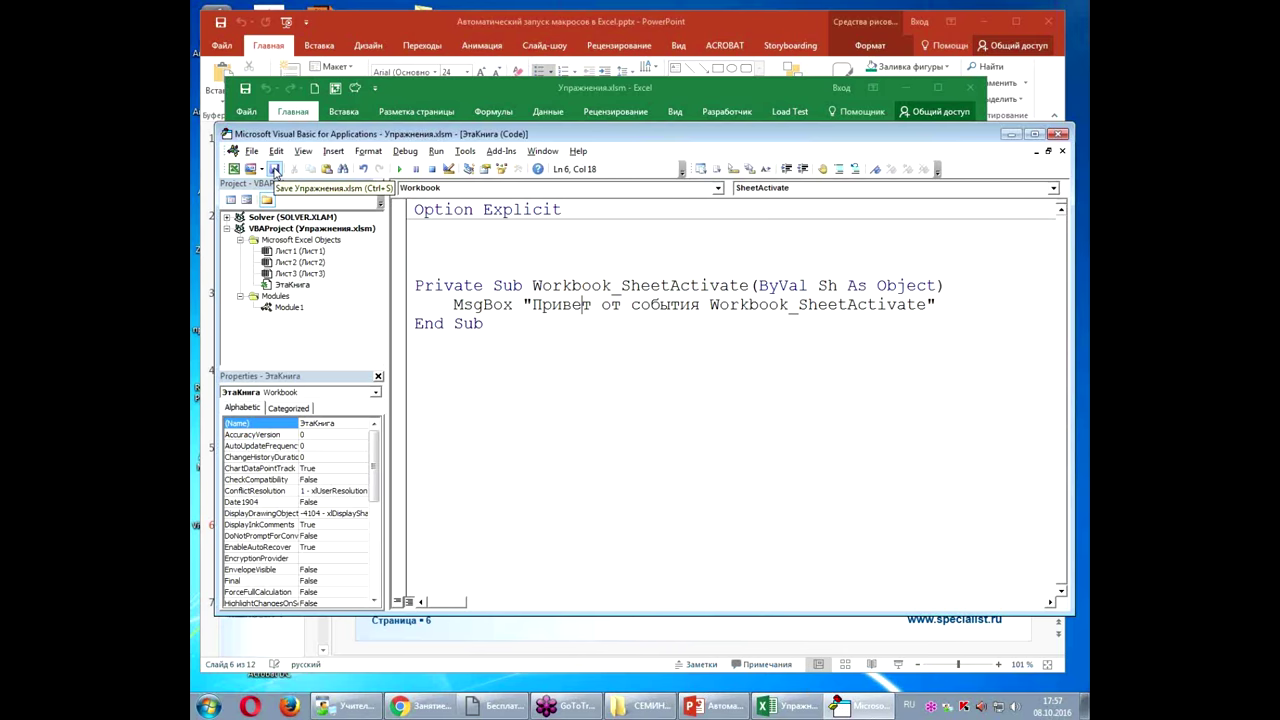
click(498, 90)
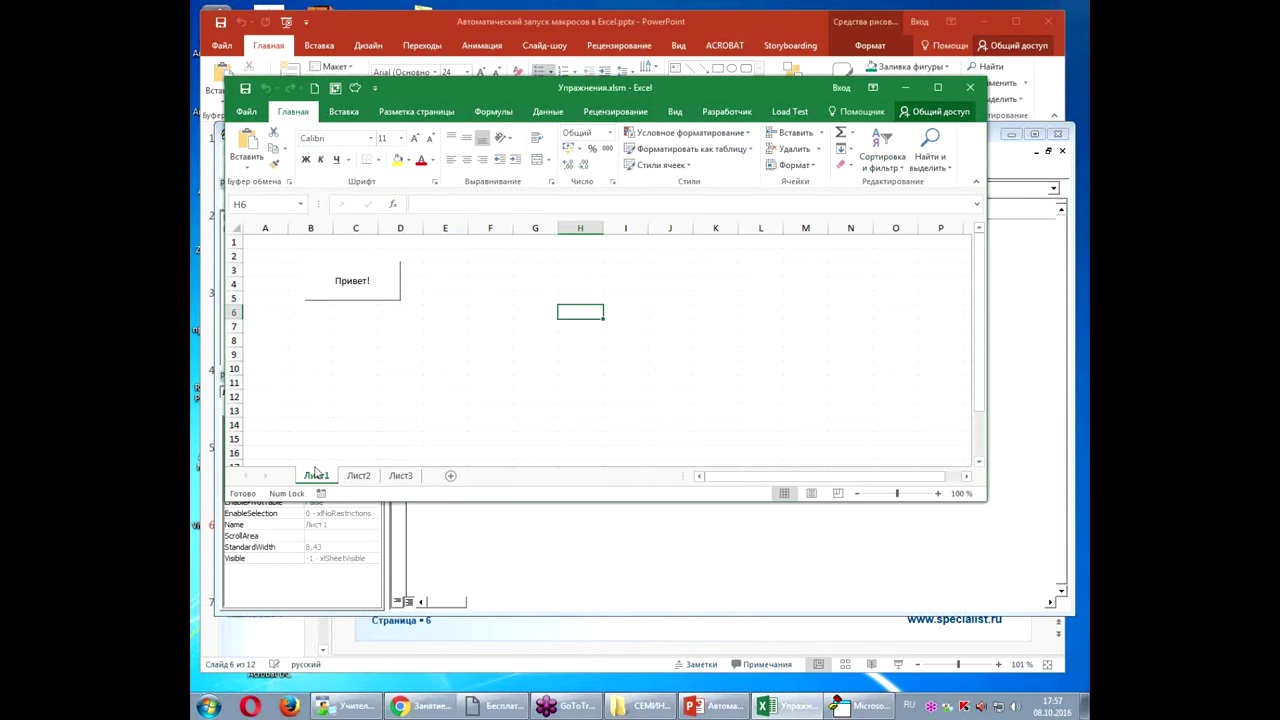
Step: Switch to Лист2, Лист3 and Лист1, dismissing each SheetActivate and Worksheet_Activate message
click(349, 481)
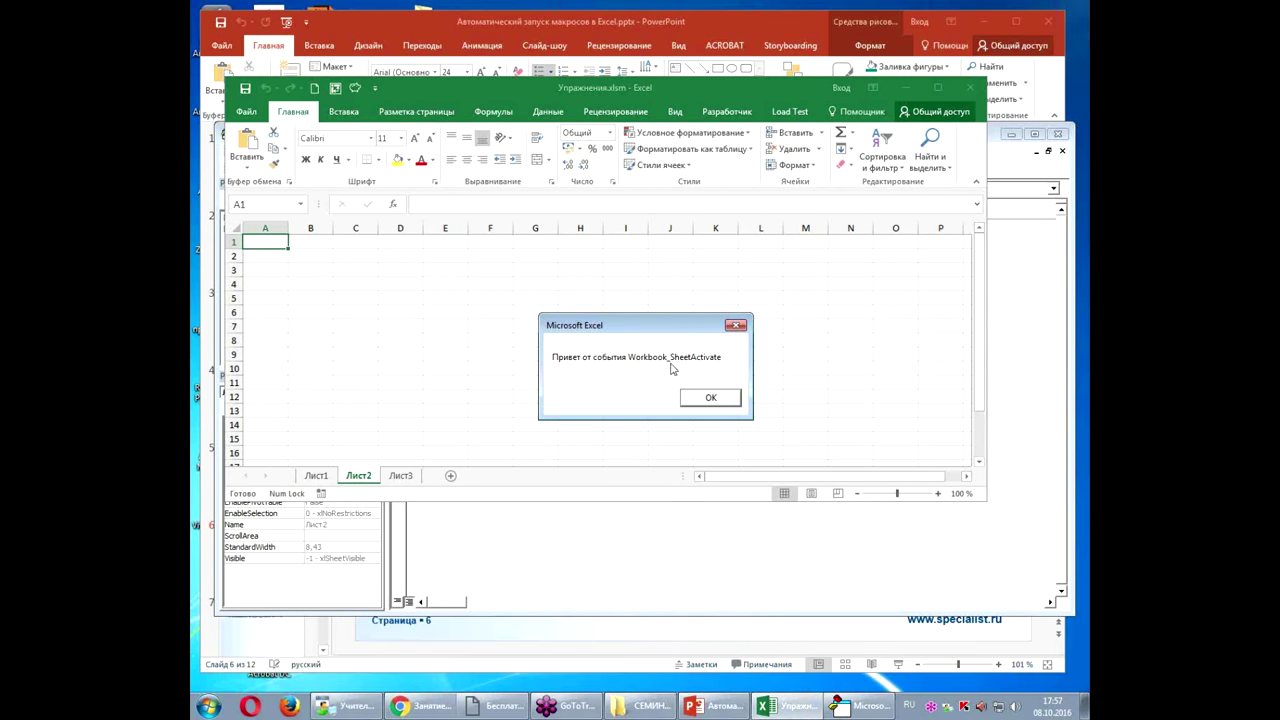
click(711, 398)
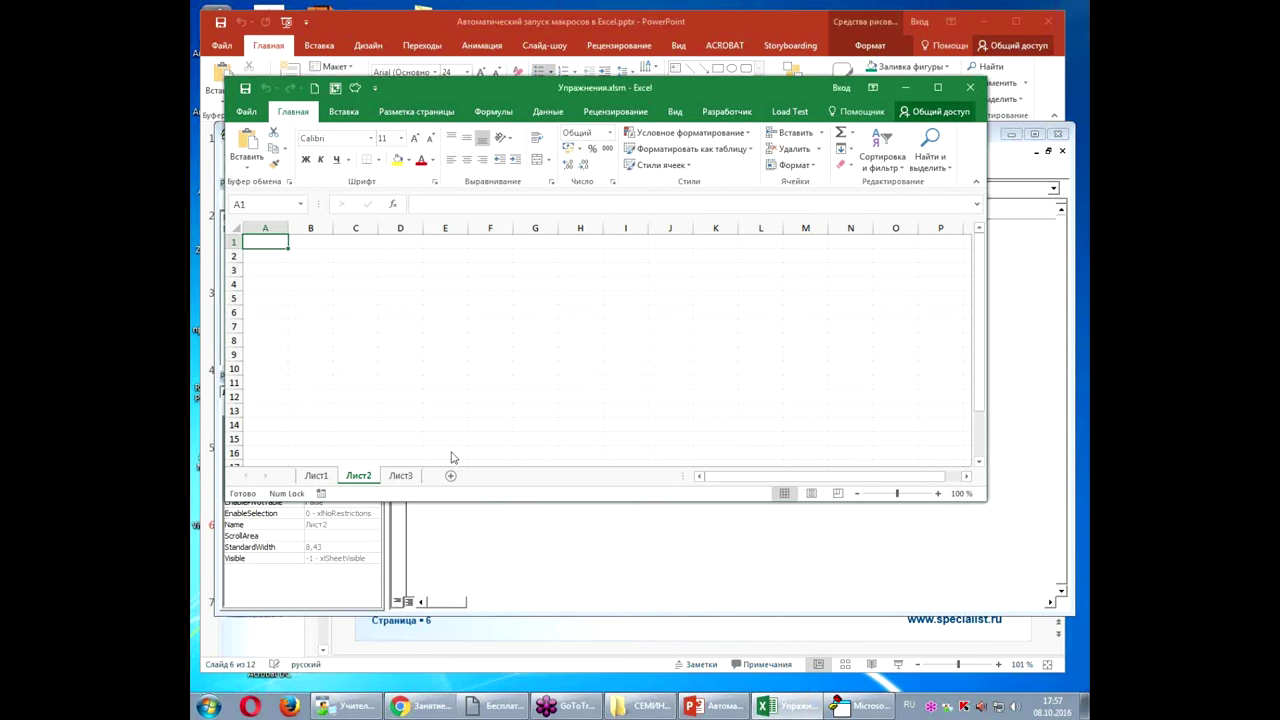
click(401, 476)
click(715, 399)
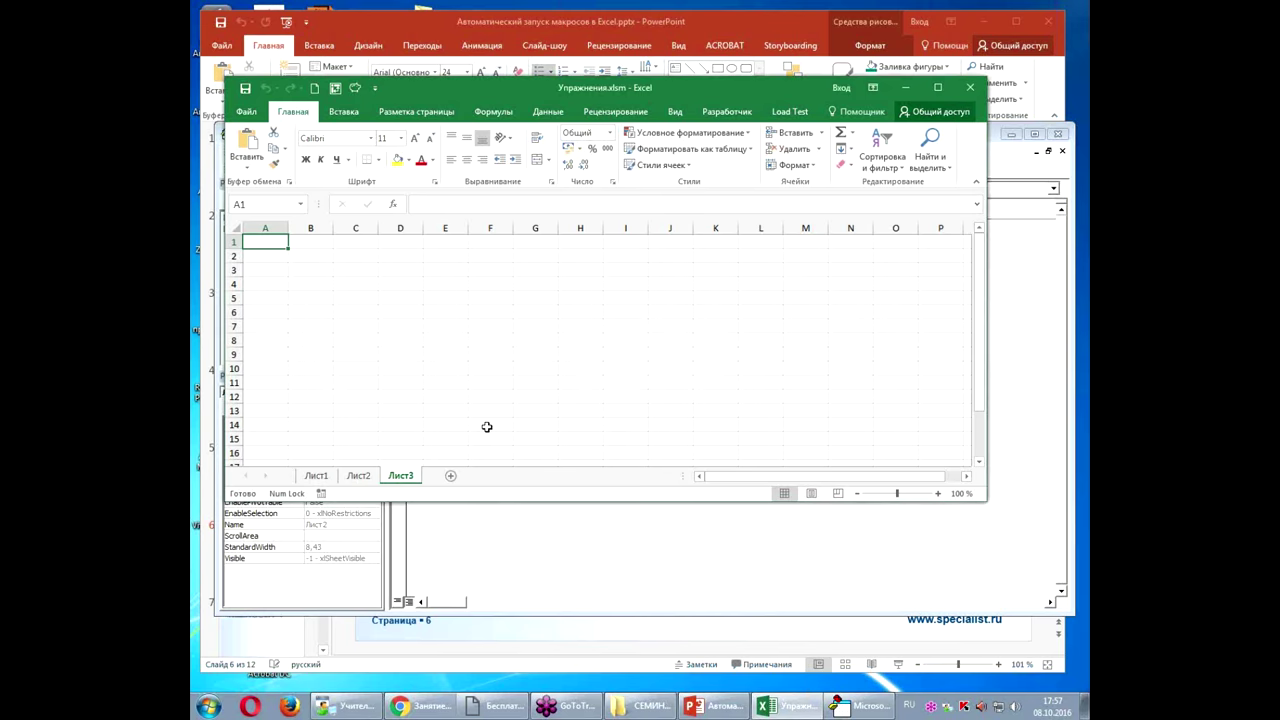
click(316, 476)
click(690, 398)
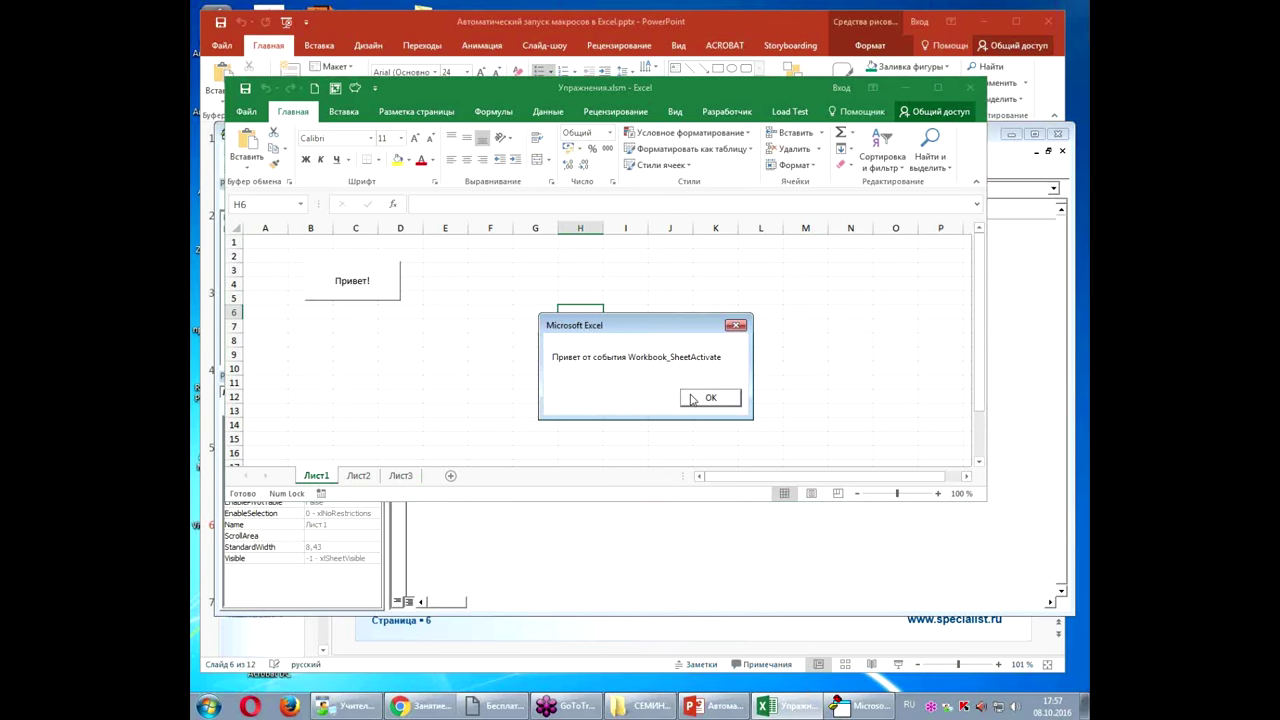
click(692, 399)
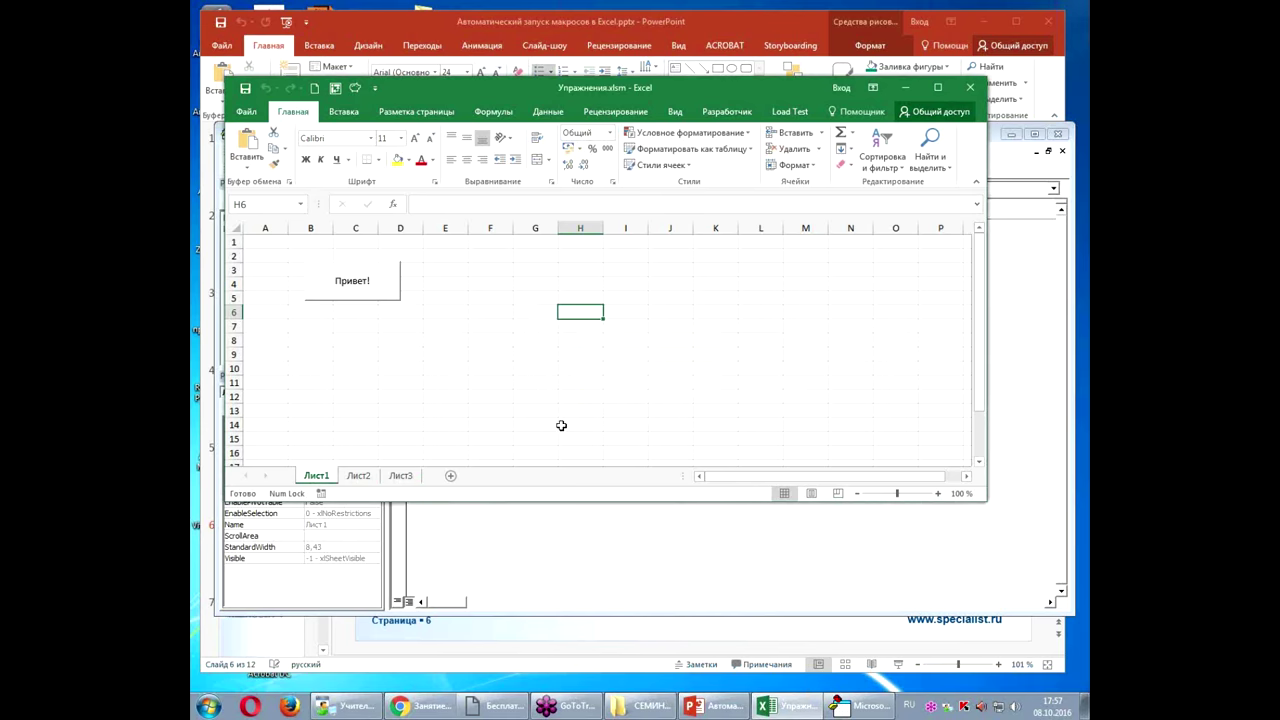
Step: Repeat the Лист2 and Лист1 switches, dismissing the messages, then return to the VBA editor
click(360, 477)
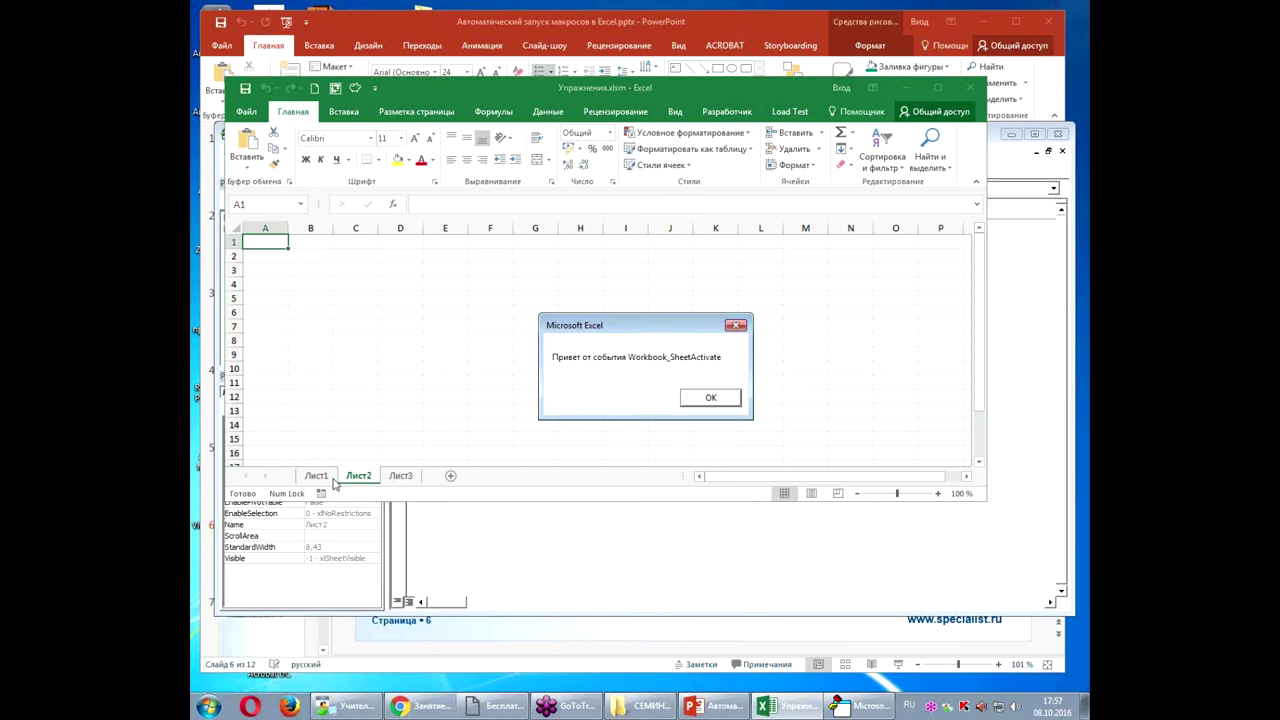
click(727, 400)
click(318, 478)
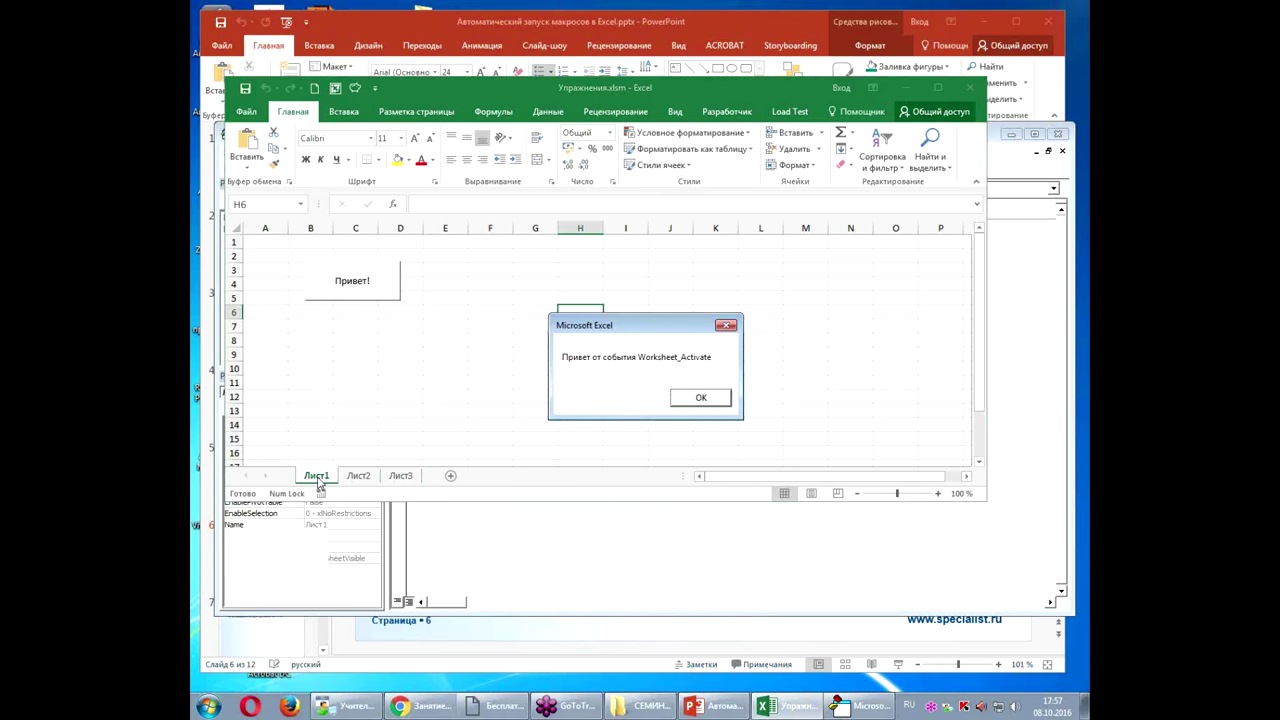
click(716, 400)
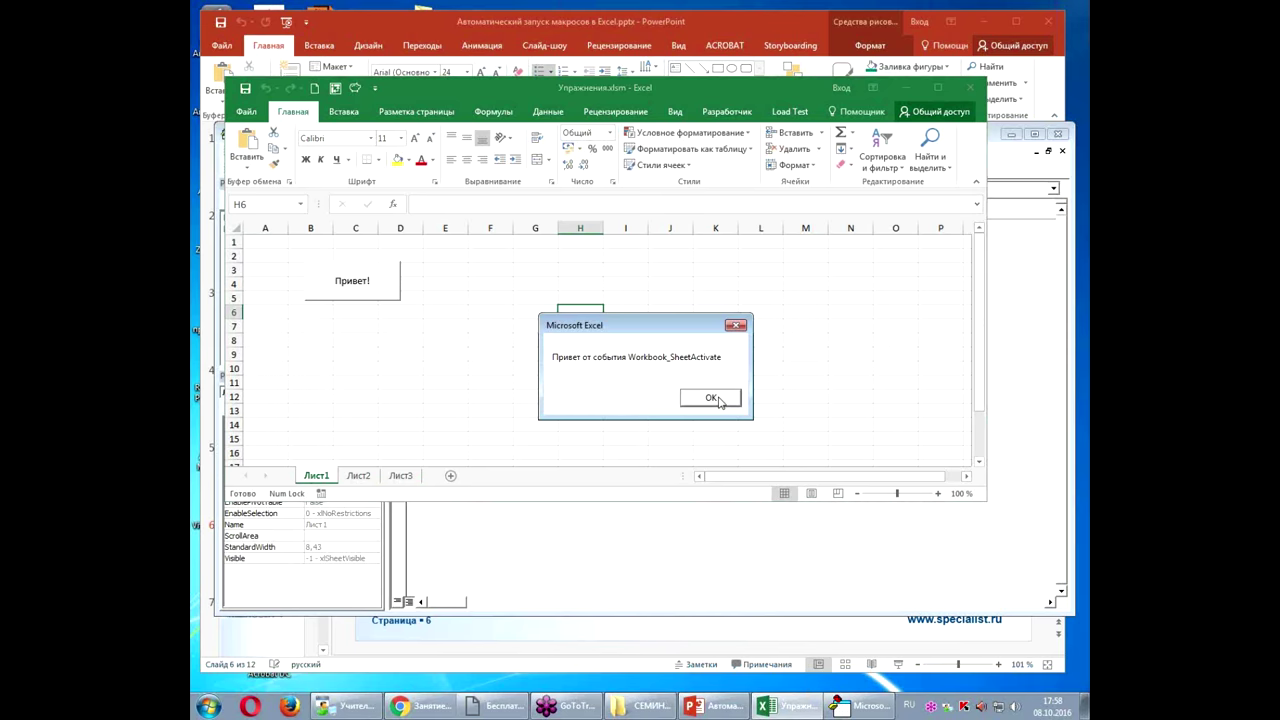
click(712, 398)
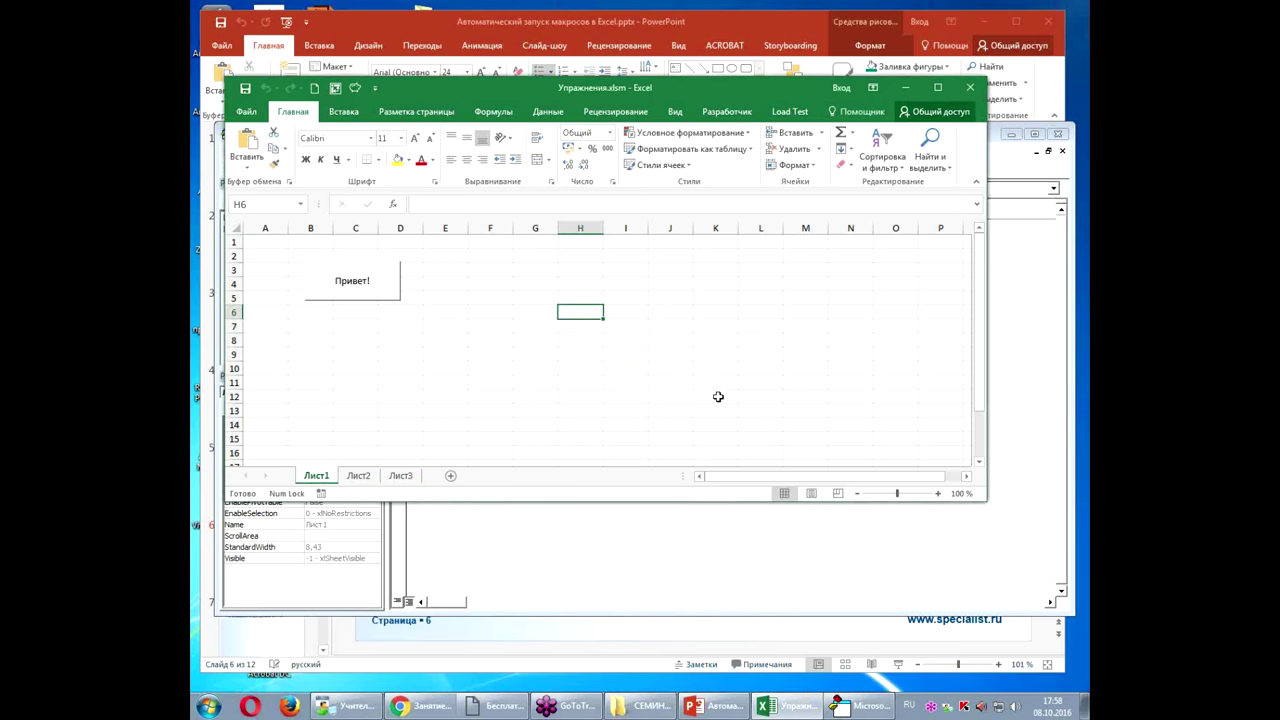
key(alt+F11)
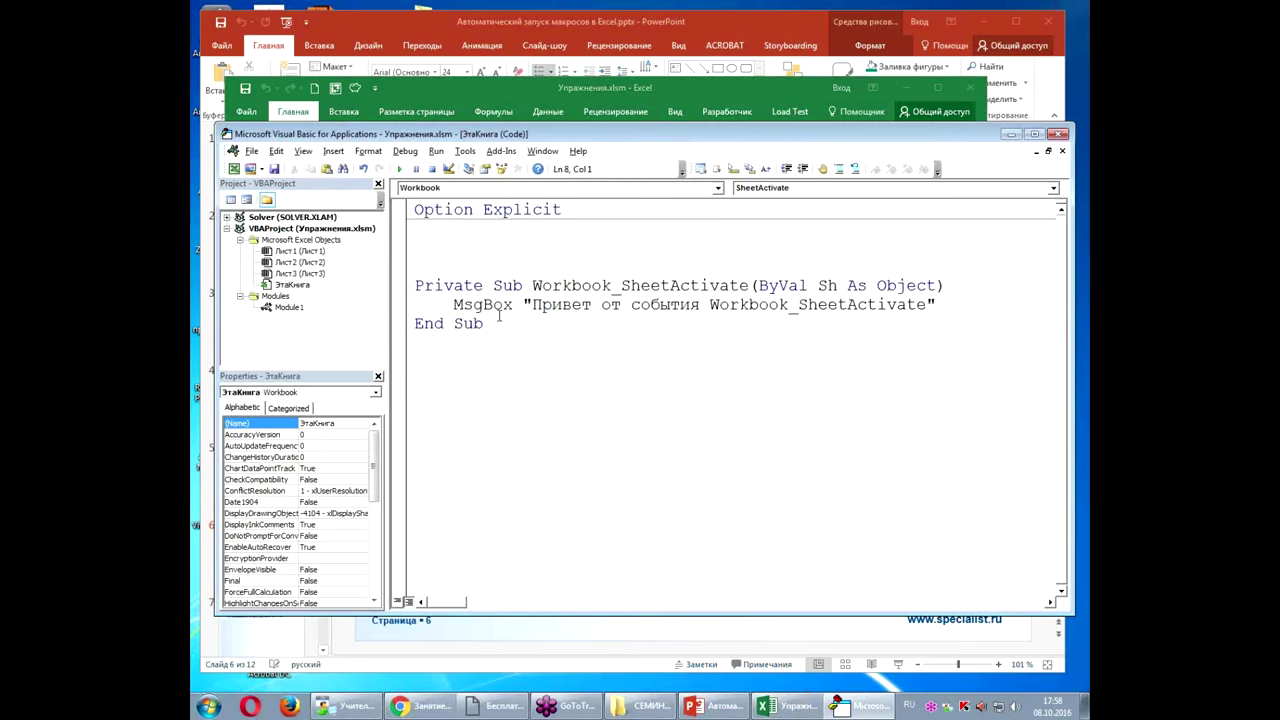
Step: Highlight Лист1's Worksheet_Activate code, then browse ЭтаКнига's Procedure list of workbook events
double_click(300, 251)
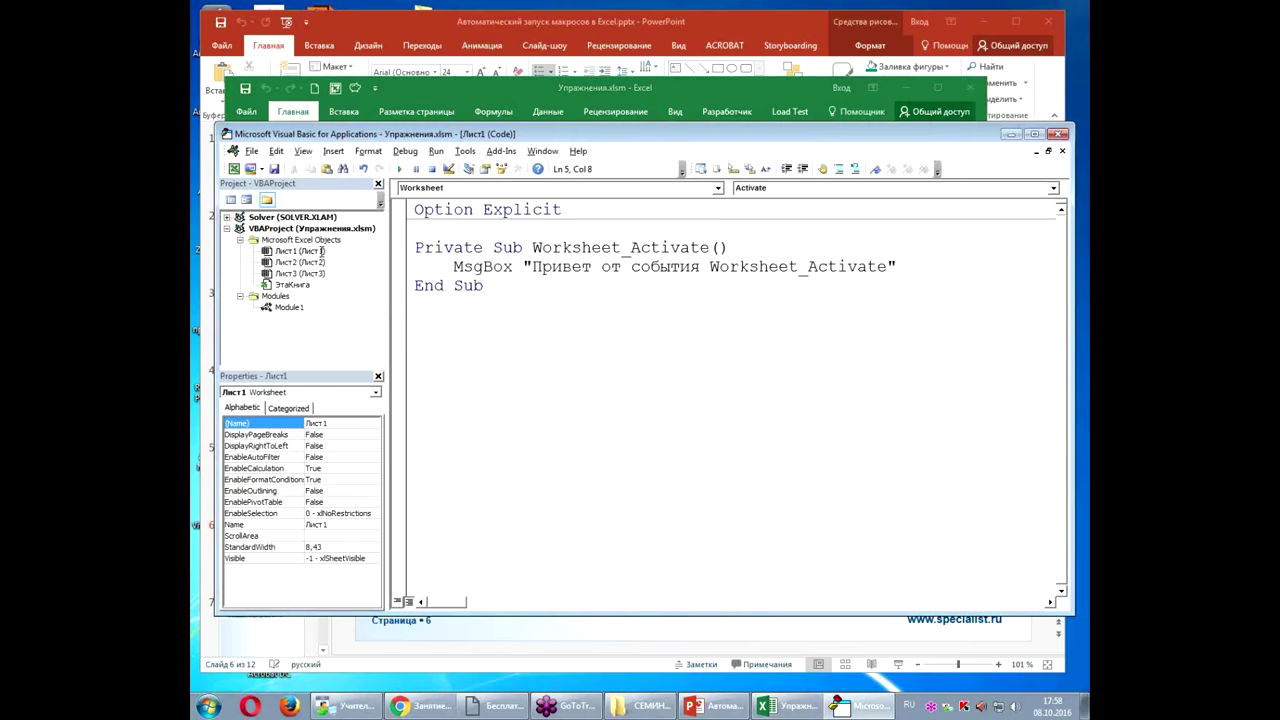
drag(491, 284, 414, 247)
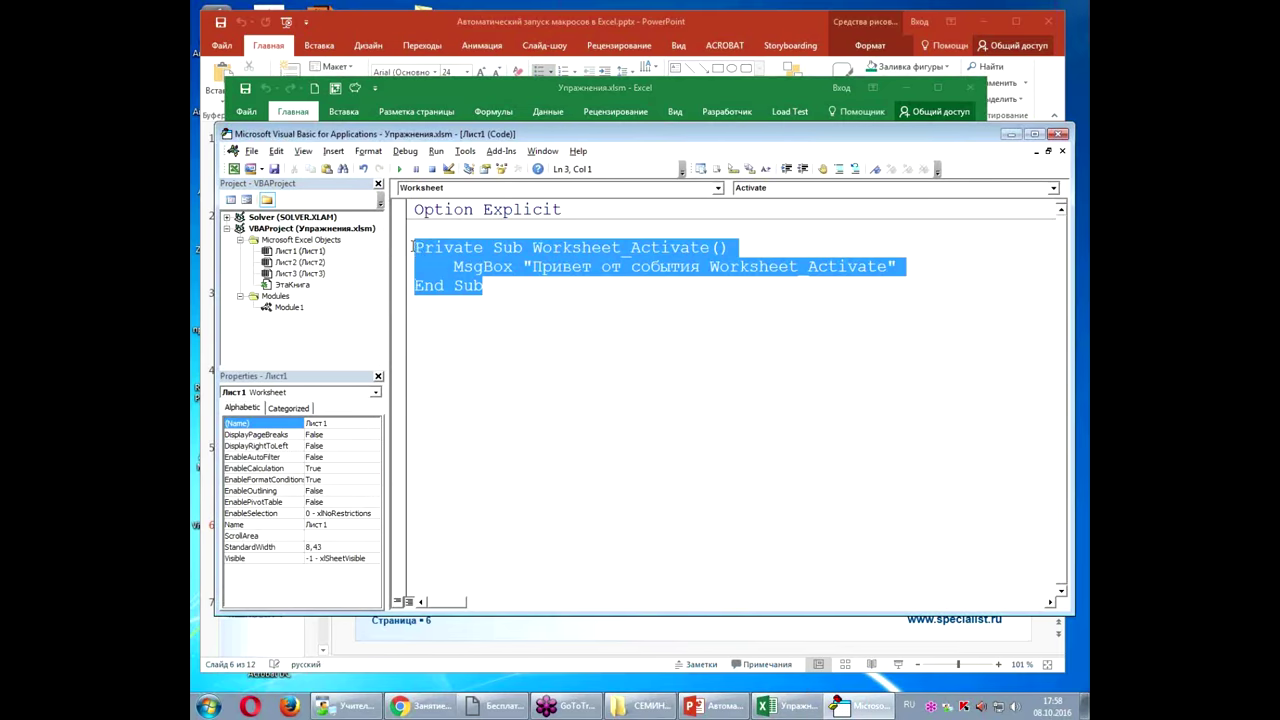
click(870, 345)
double_click(291, 285)
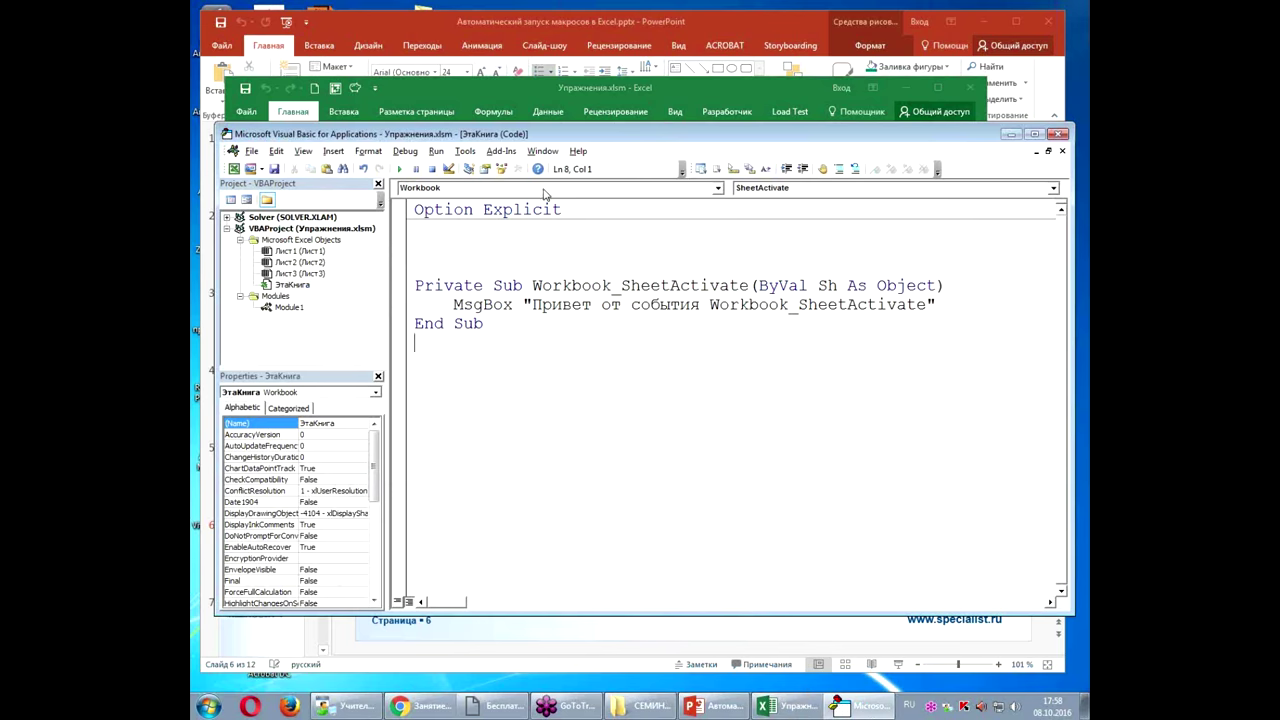
click(1053, 188)
scroll(1055, 261, up, 2)
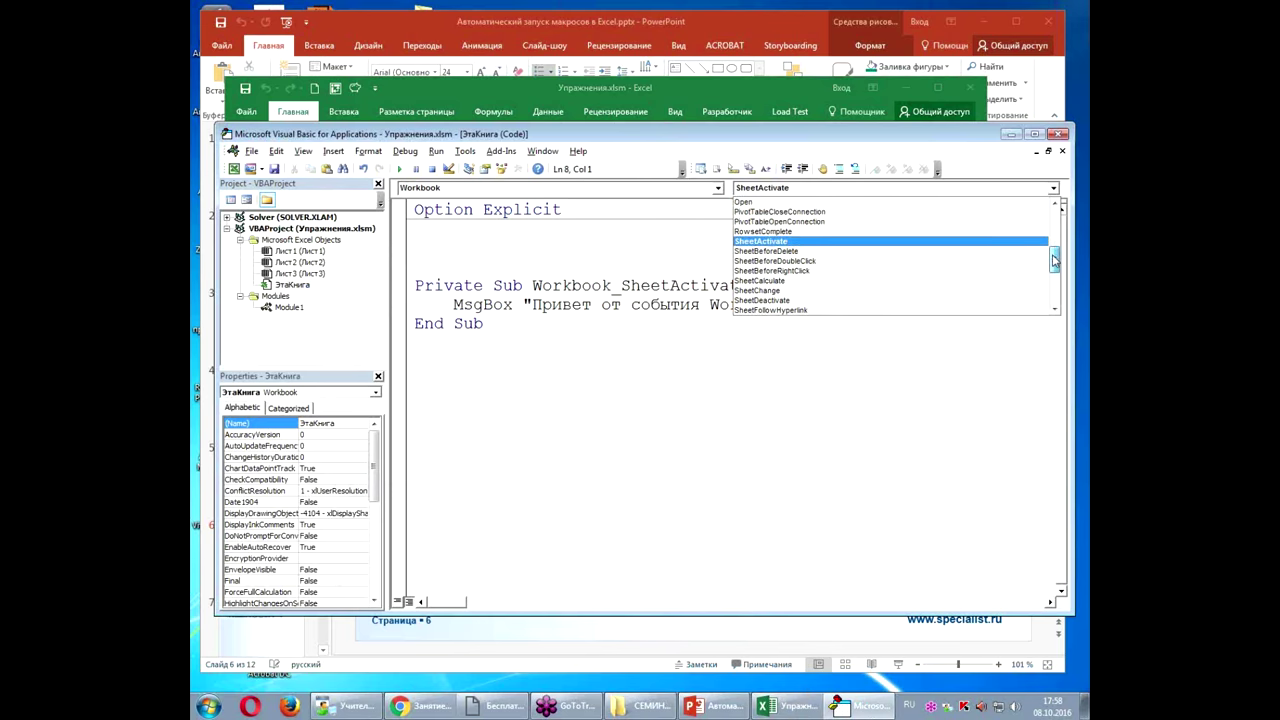
scroll(1055, 261, down, 1)
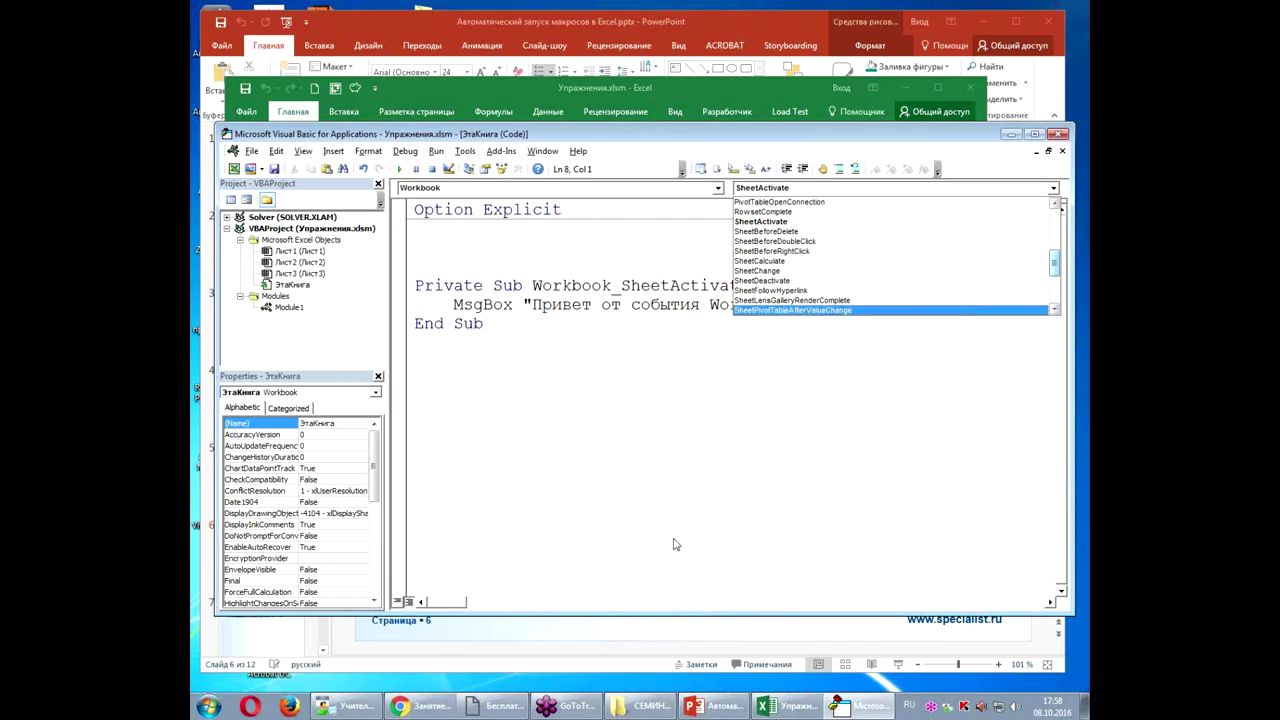
click(627, 635)
Step: Highlight Workbook_SheetActivate and Worksheet_Activate in slide 6's event list, then return to the VBA editor
click(597, 520)
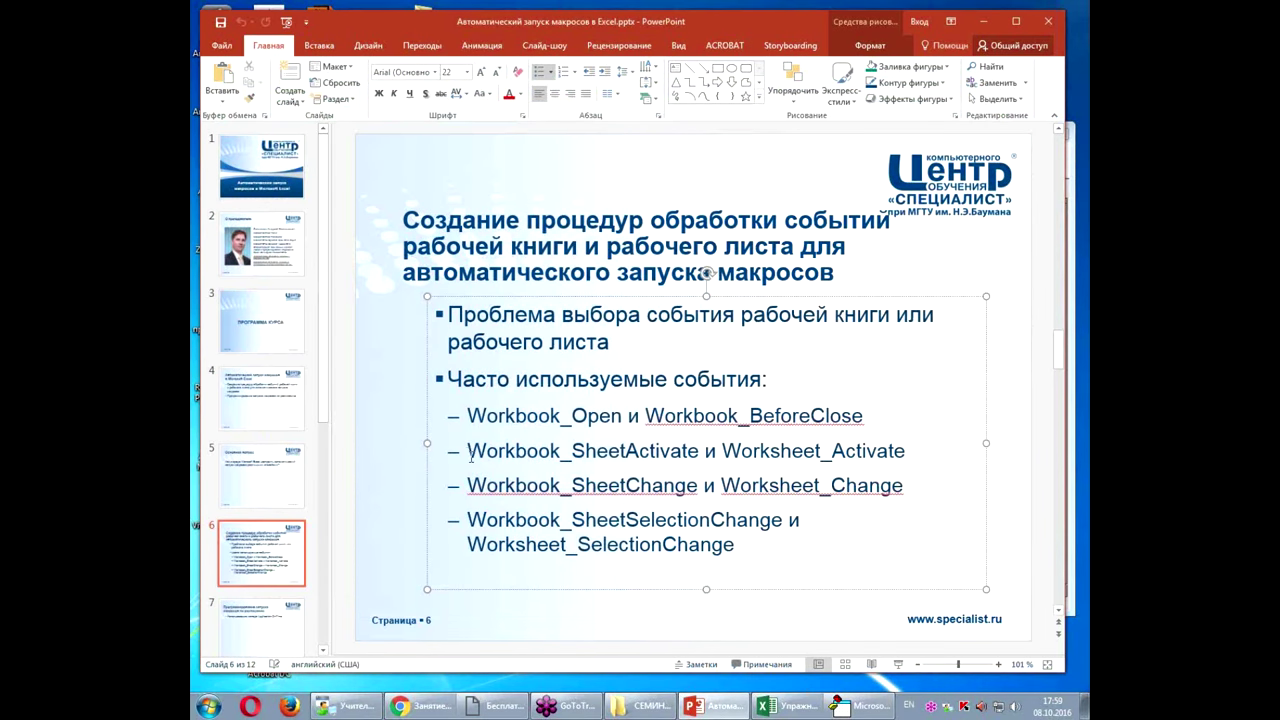
drag(468, 452, 700, 455)
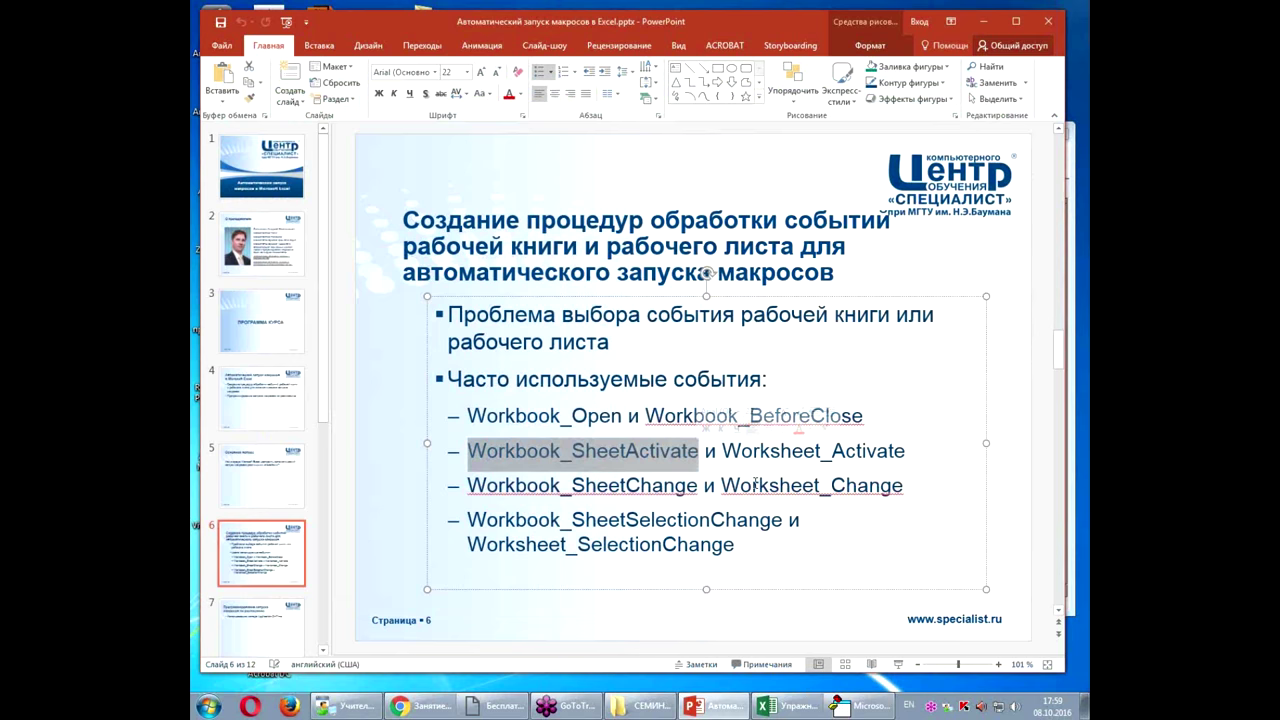
click(722, 451)
drag(722, 451, 904, 455)
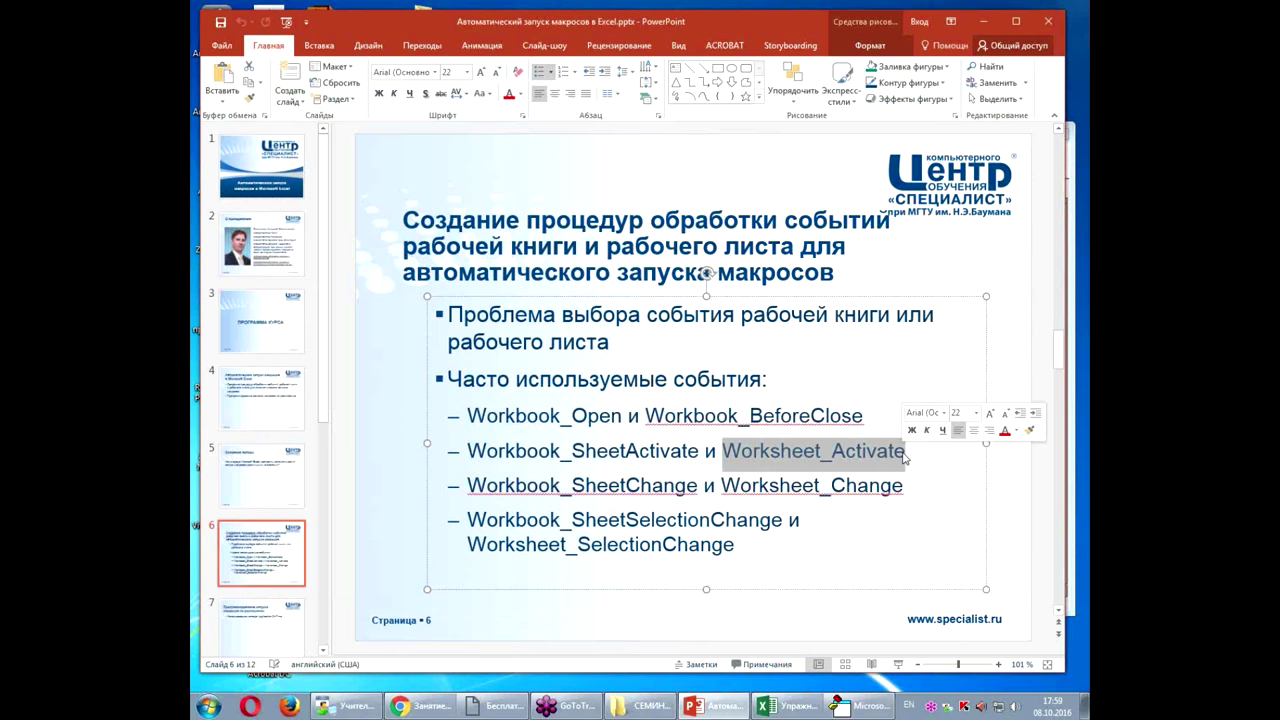
click(858, 486)
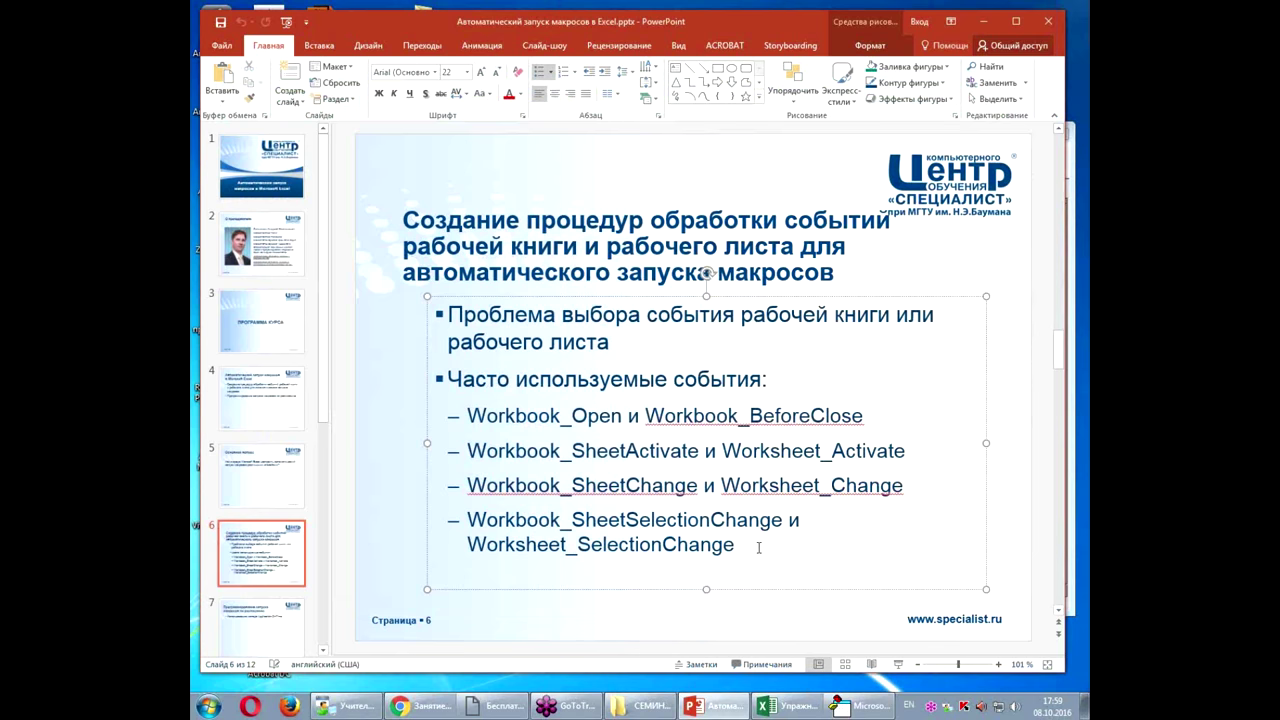
mouse_move(799, 708)
click(810, 674)
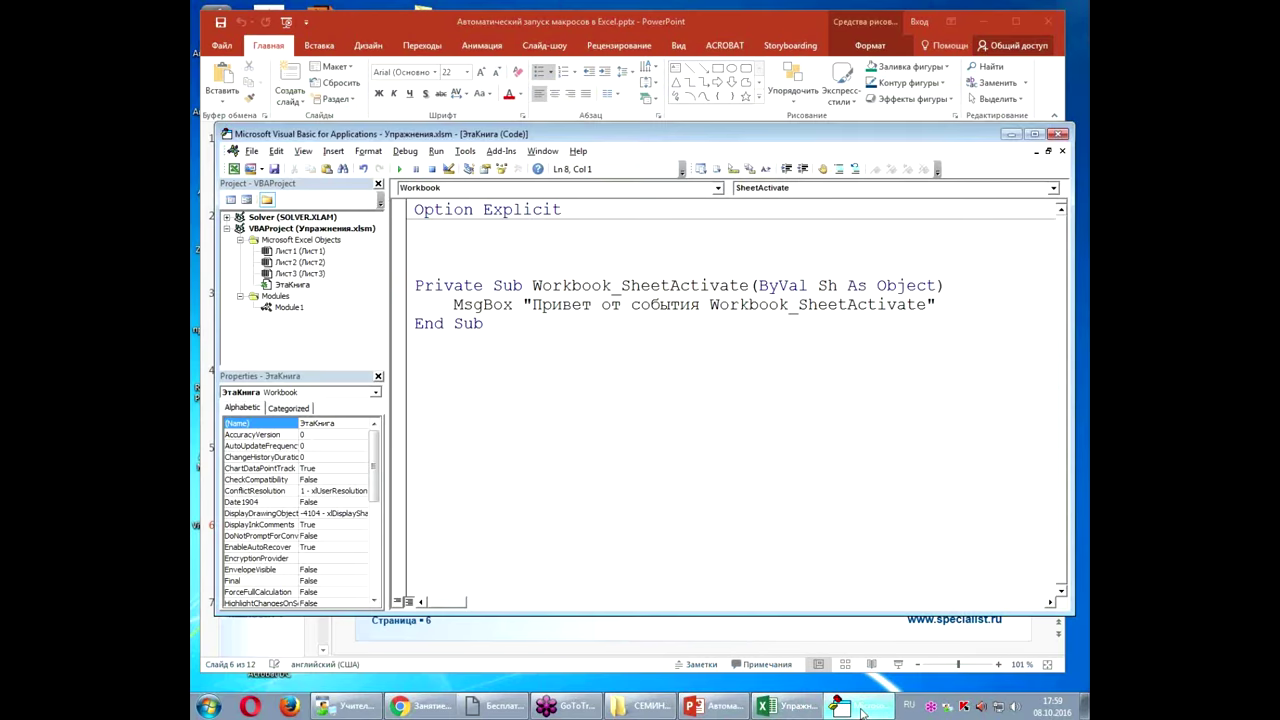
Step: Point out the Workbook_SheetActivate name and its Sh parameter, and widen the code pane
double_click(637, 287)
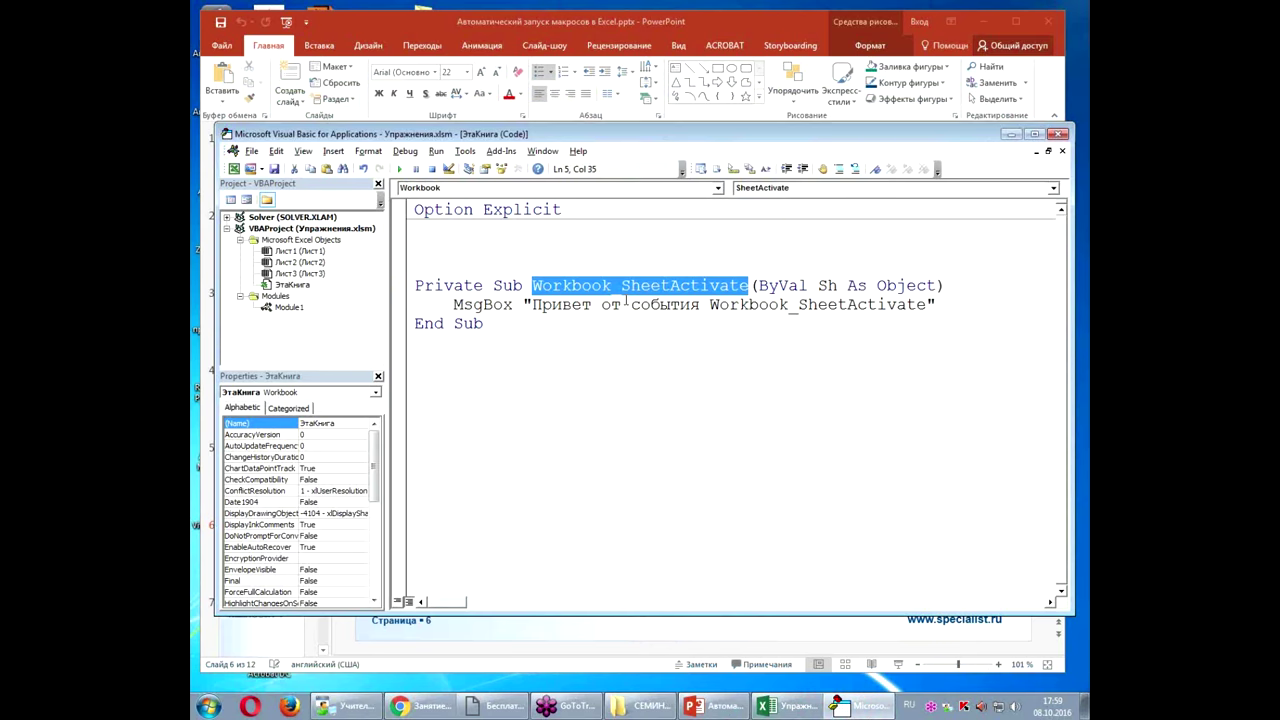
click(761, 285)
drag(761, 285, 936, 285)
double_click(829, 287)
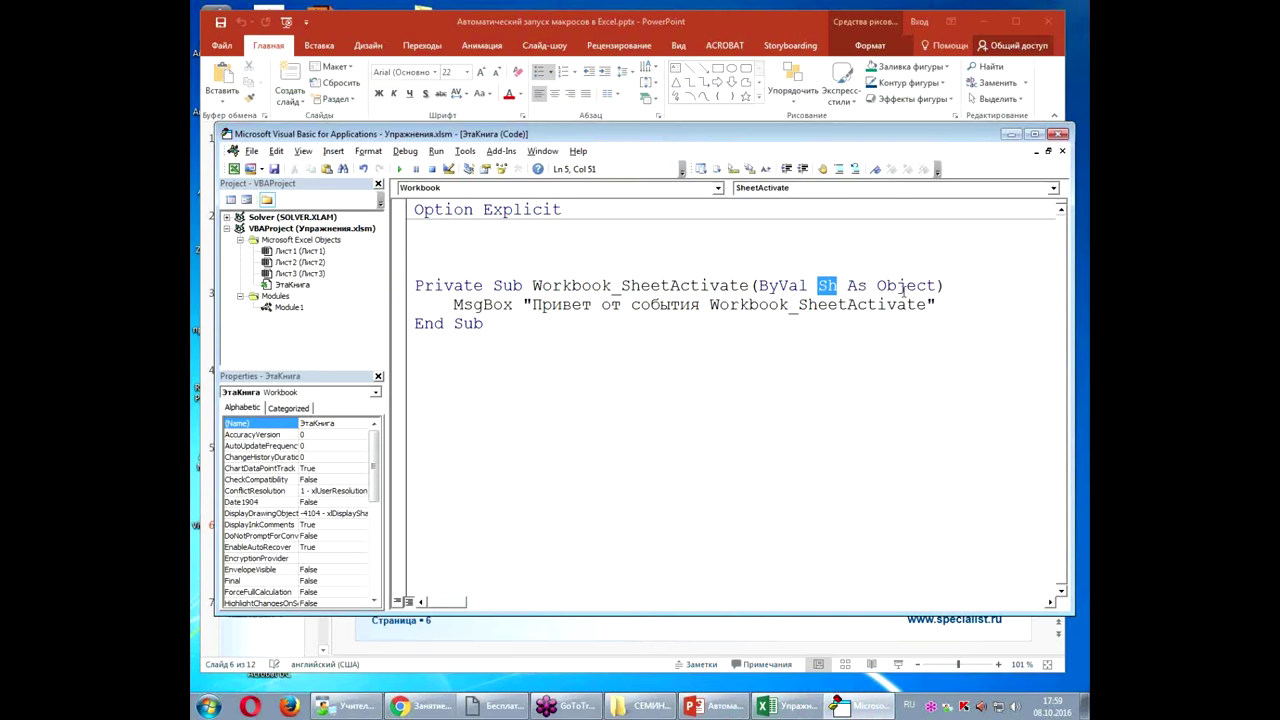
click(895, 320)
click(797, 323)
drag(385, 310, 331, 318)
Step: Append & Chr(13) & and a second line "Выбран лист: " & Sh.Name to the MsgBox
click(878, 304)
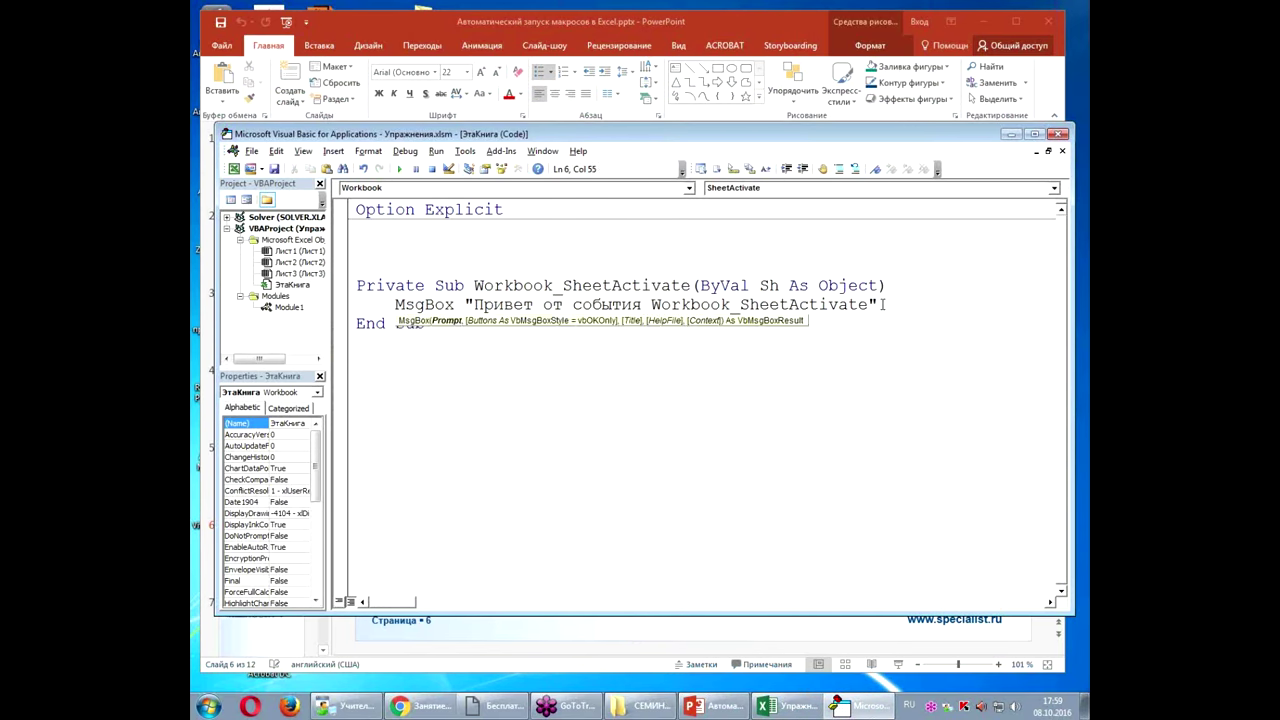
text(& chr(13))
text( & _)
key(Return)
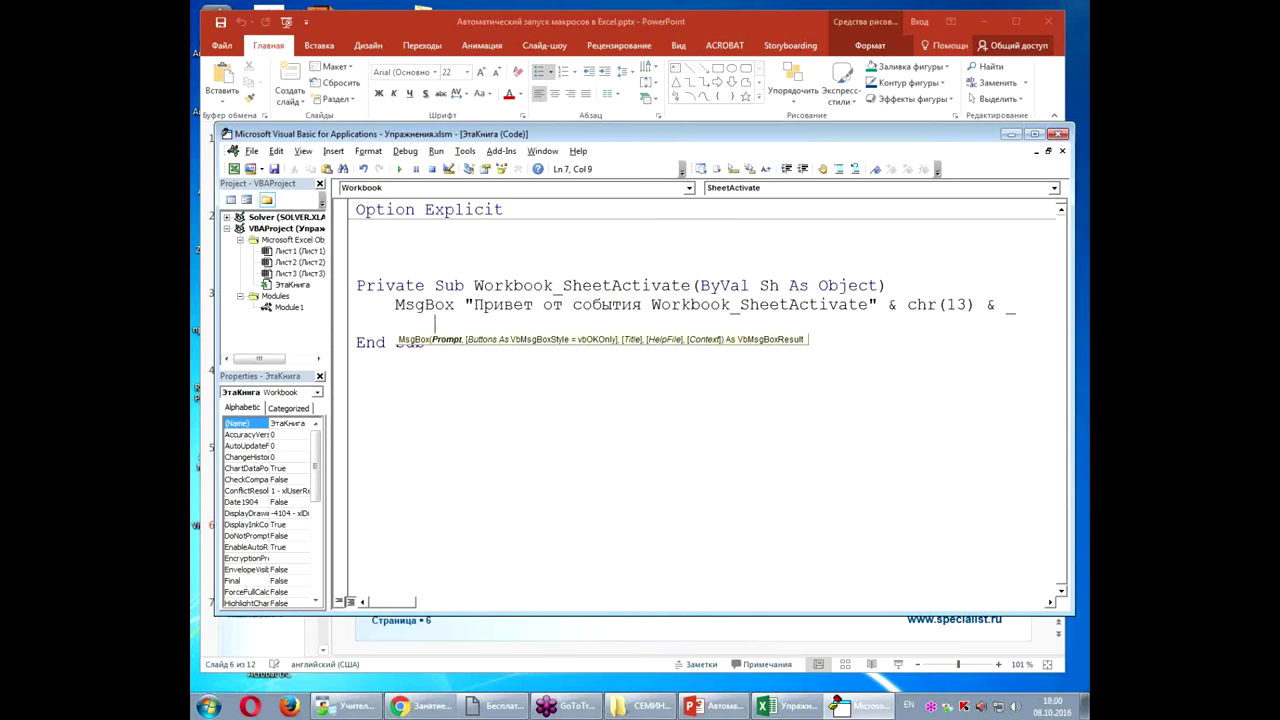
text("")
text(Выбран лист)
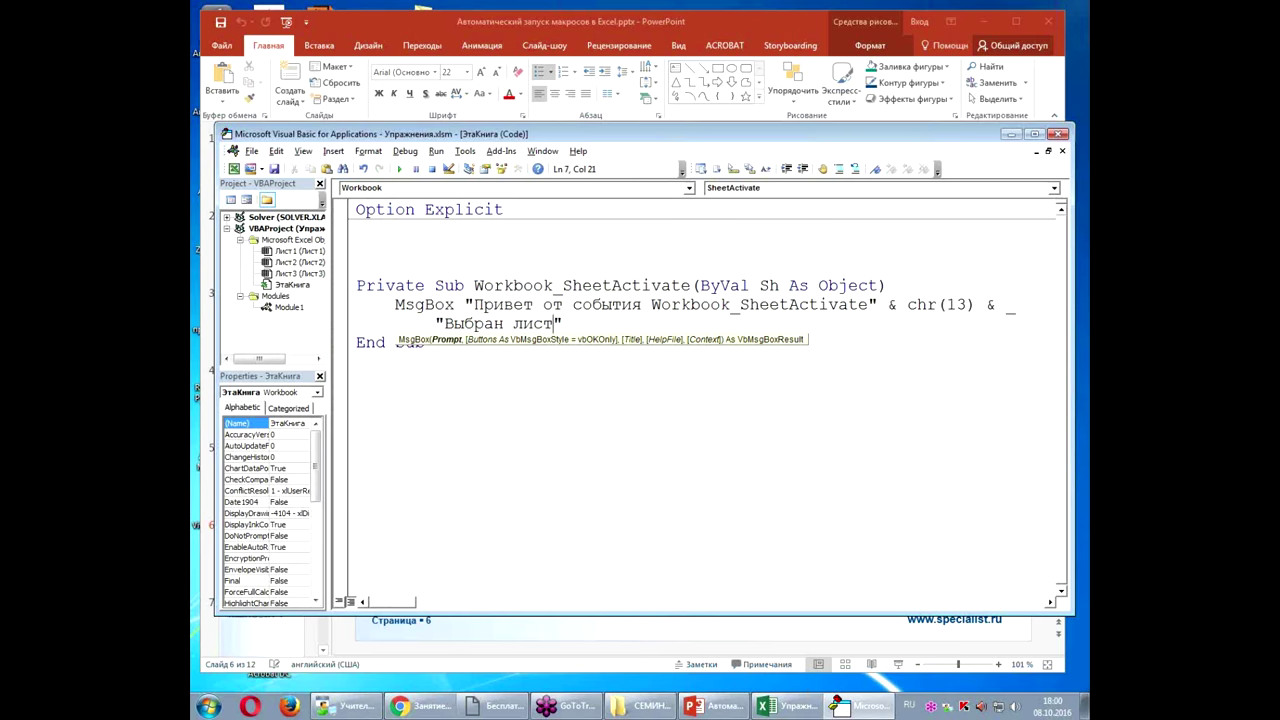
text(: )
text(& )
text(sh.nam)
text(e)
click(776, 228)
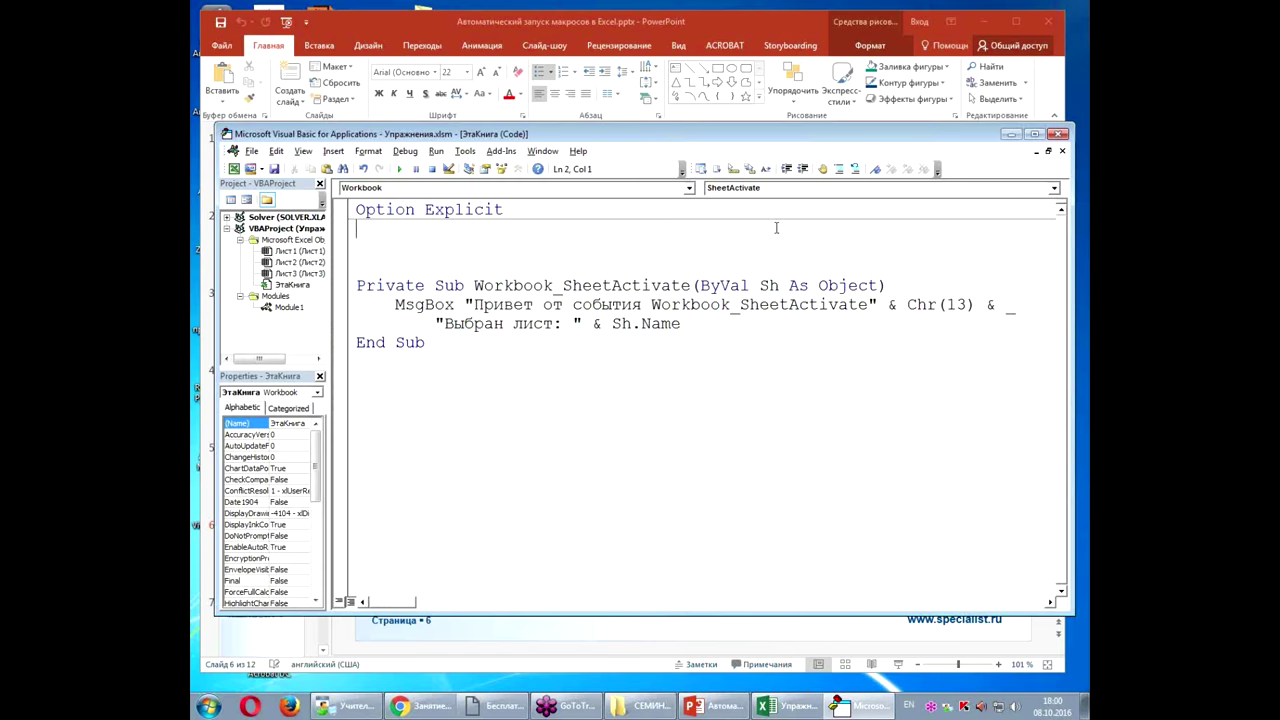
click(275, 170)
click(703, 705)
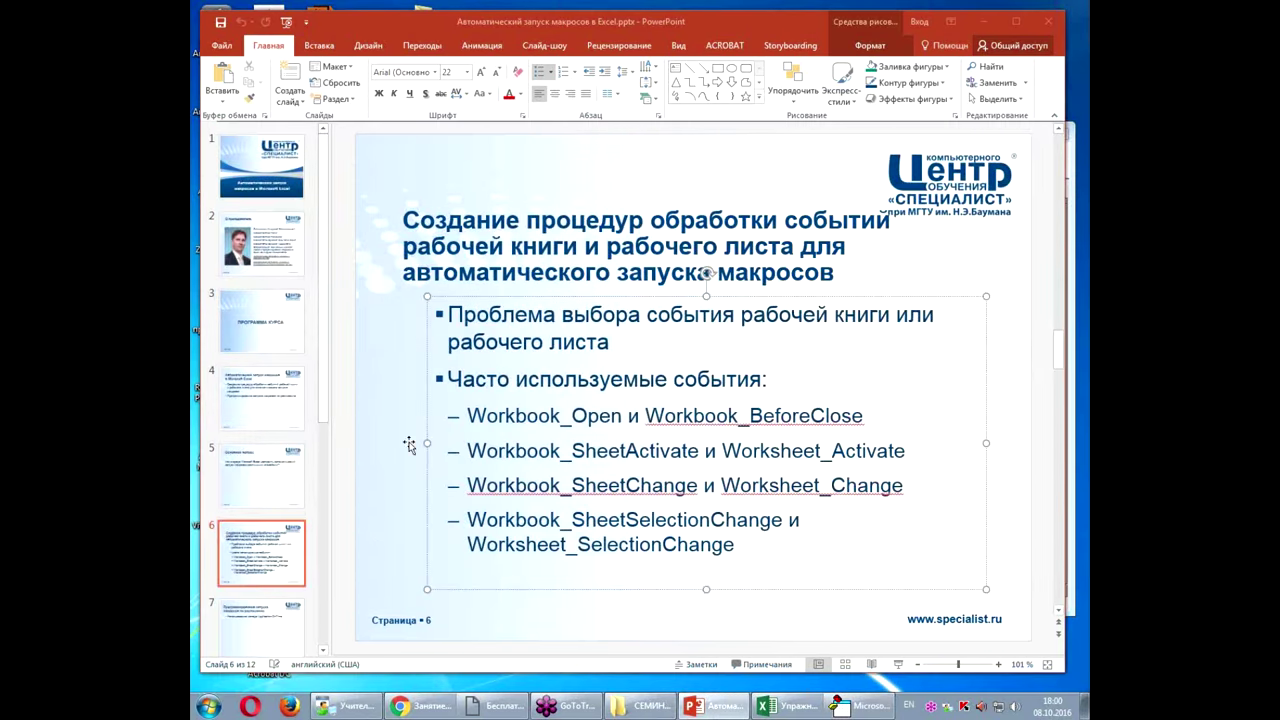
Step: Switch between Лист2 and Лист3, dismissing each message that names the sheet
click(785, 705)
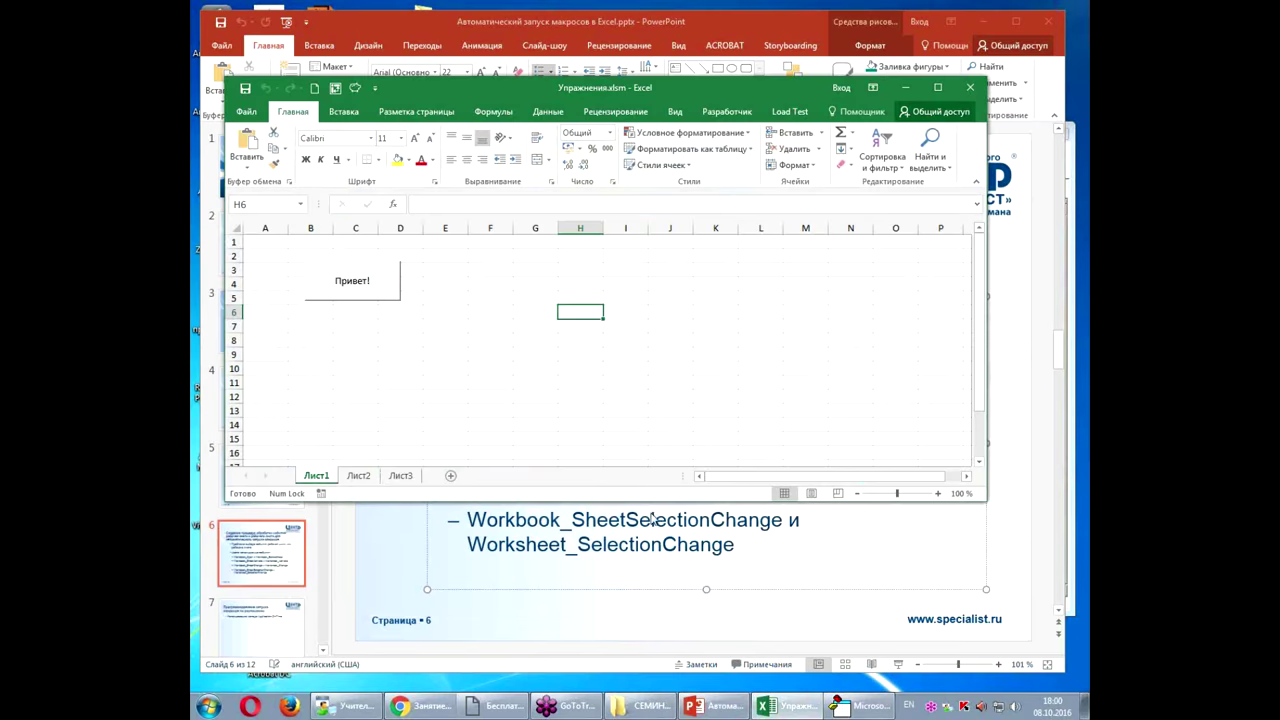
click(362, 479)
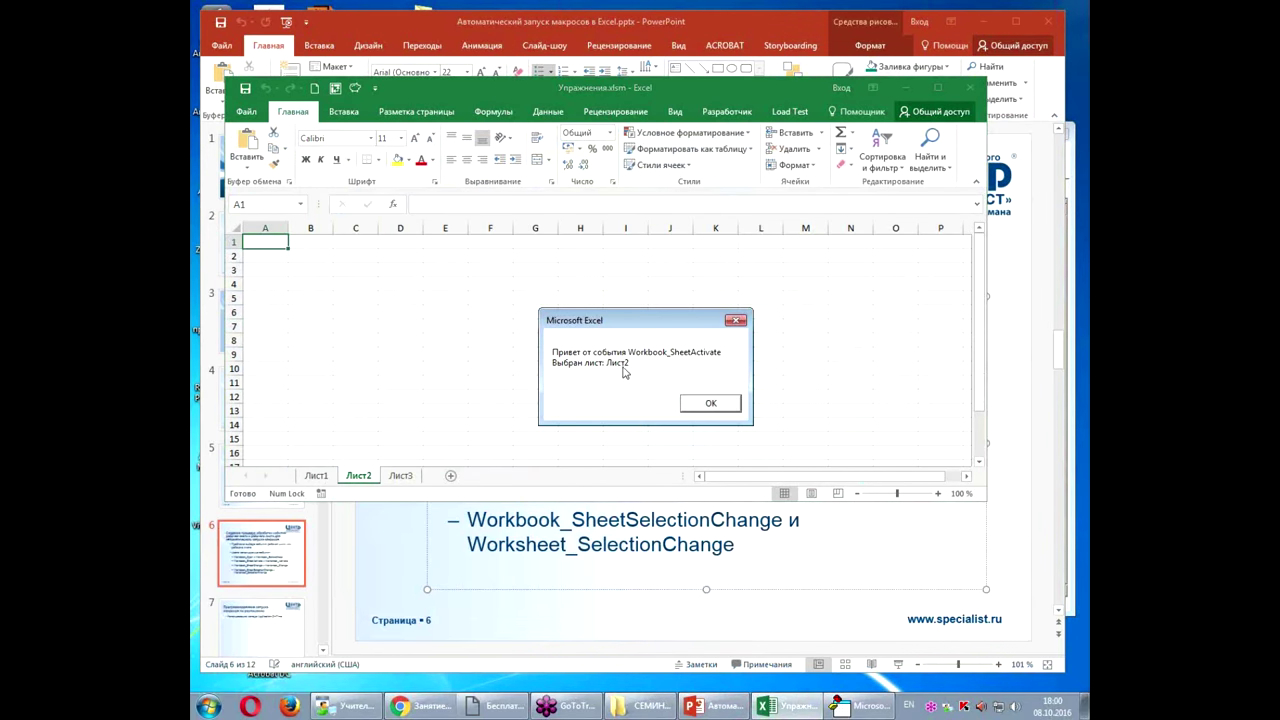
click(700, 403)
click(401, 476)
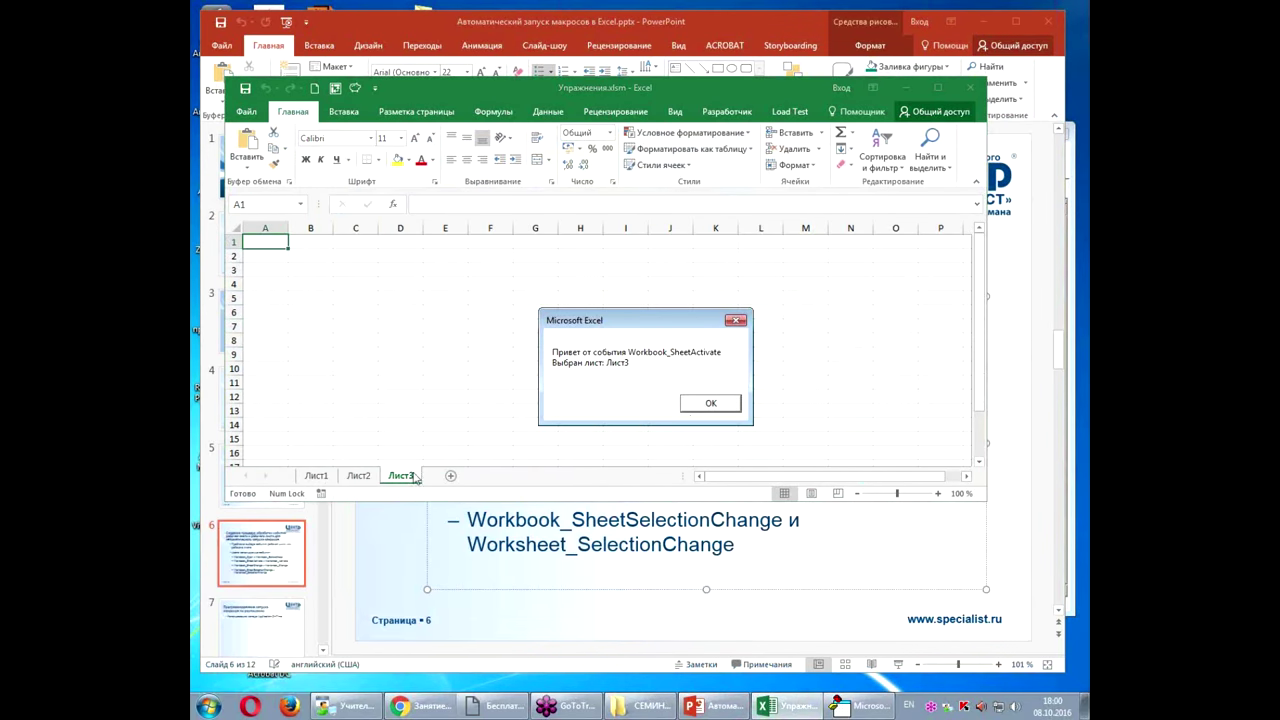
click(710, 404)
click(360, 478)
click(710, 403)
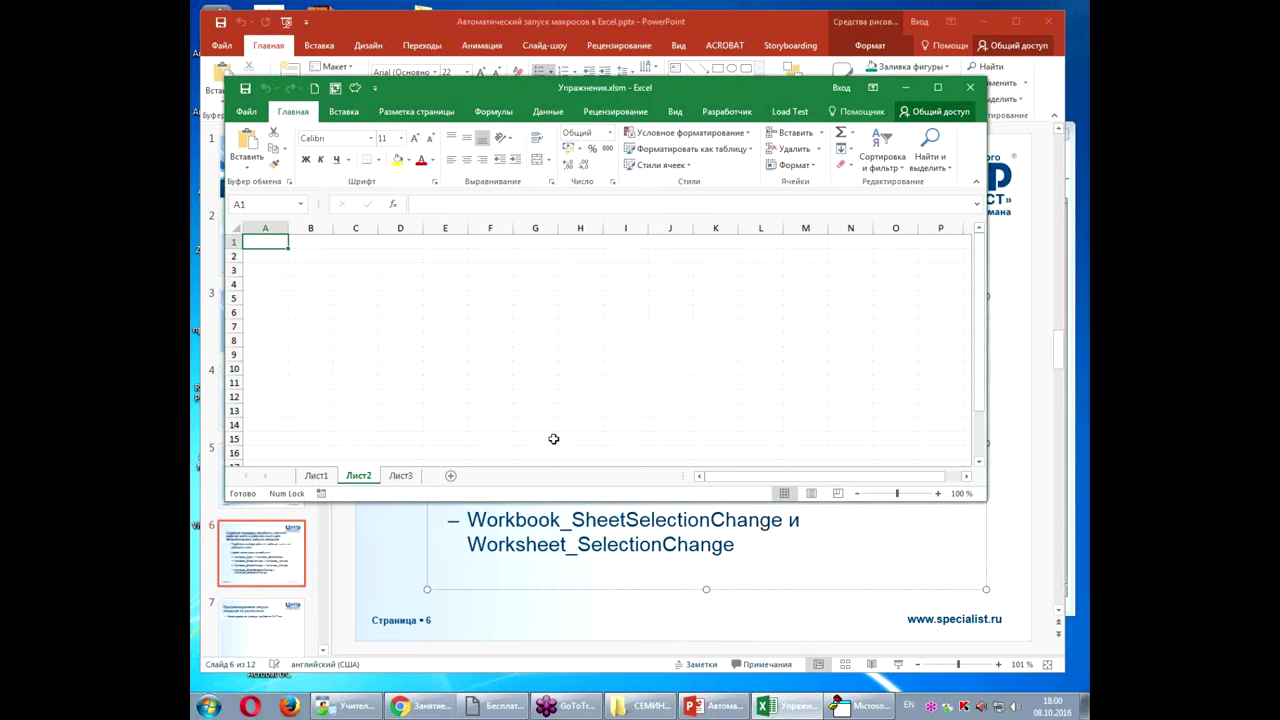
Step: Rename sheet Лист2 to Проба and Лист3 to Тест
double_click(360, 476)
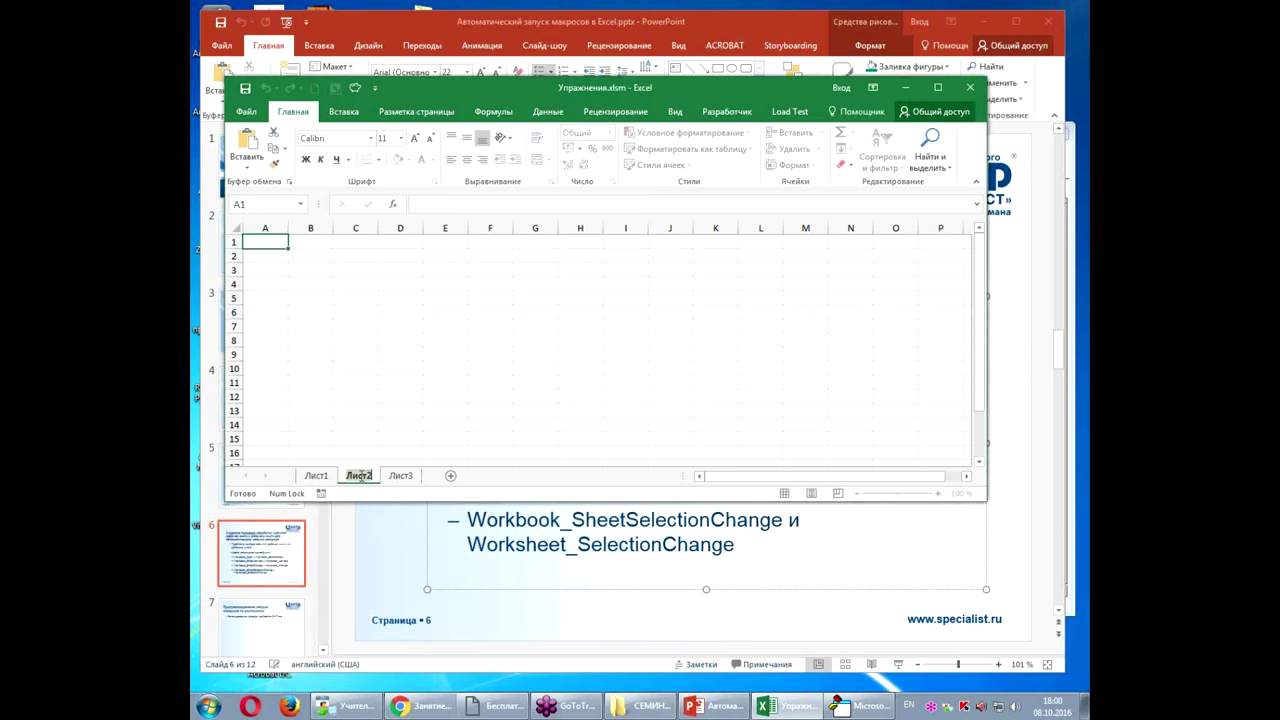
text(Ghjf)
key(BackSpace)
key(BackSpace)
key(BackSpace)
key(BackSpace)
text(Проба)
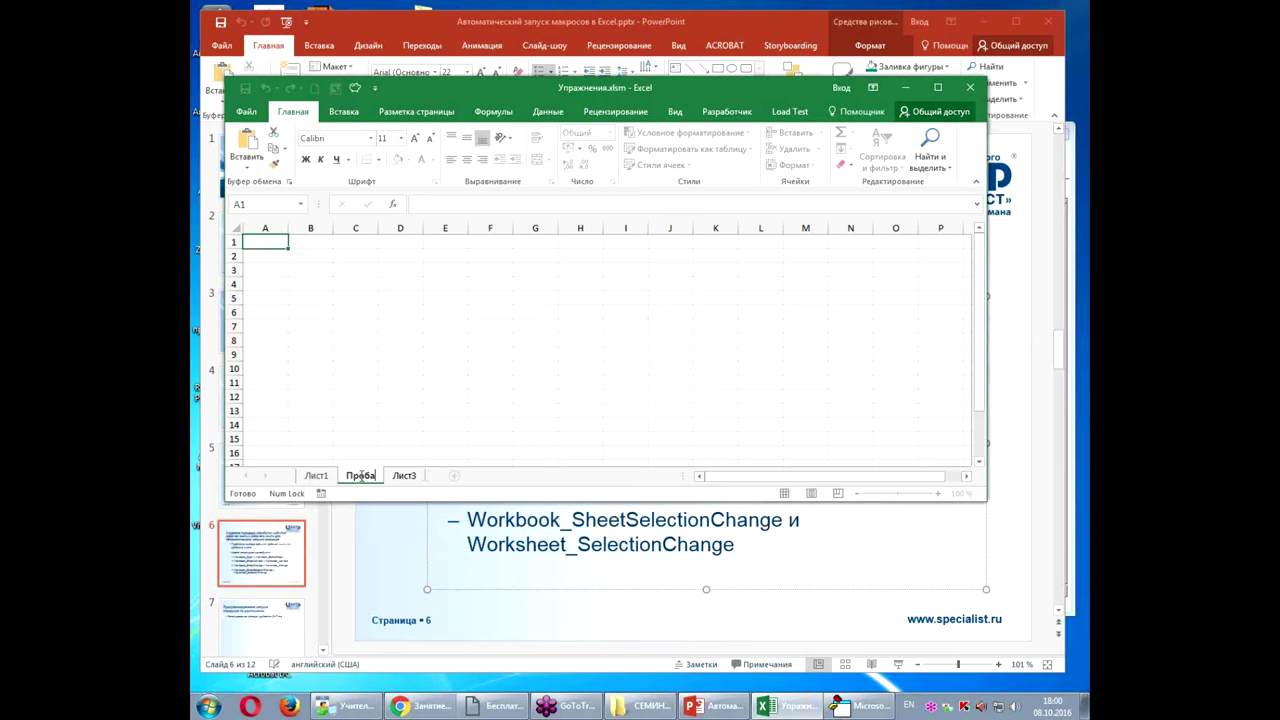
click(415, 478)
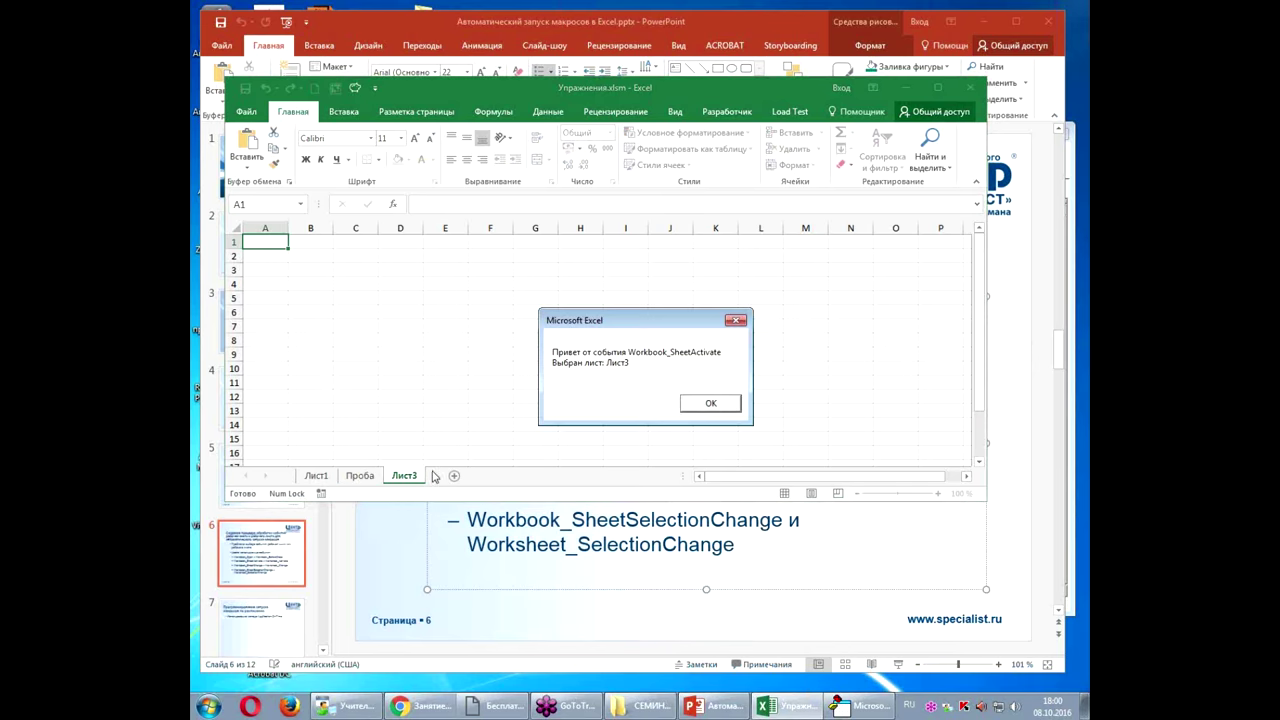
click(704, 406)
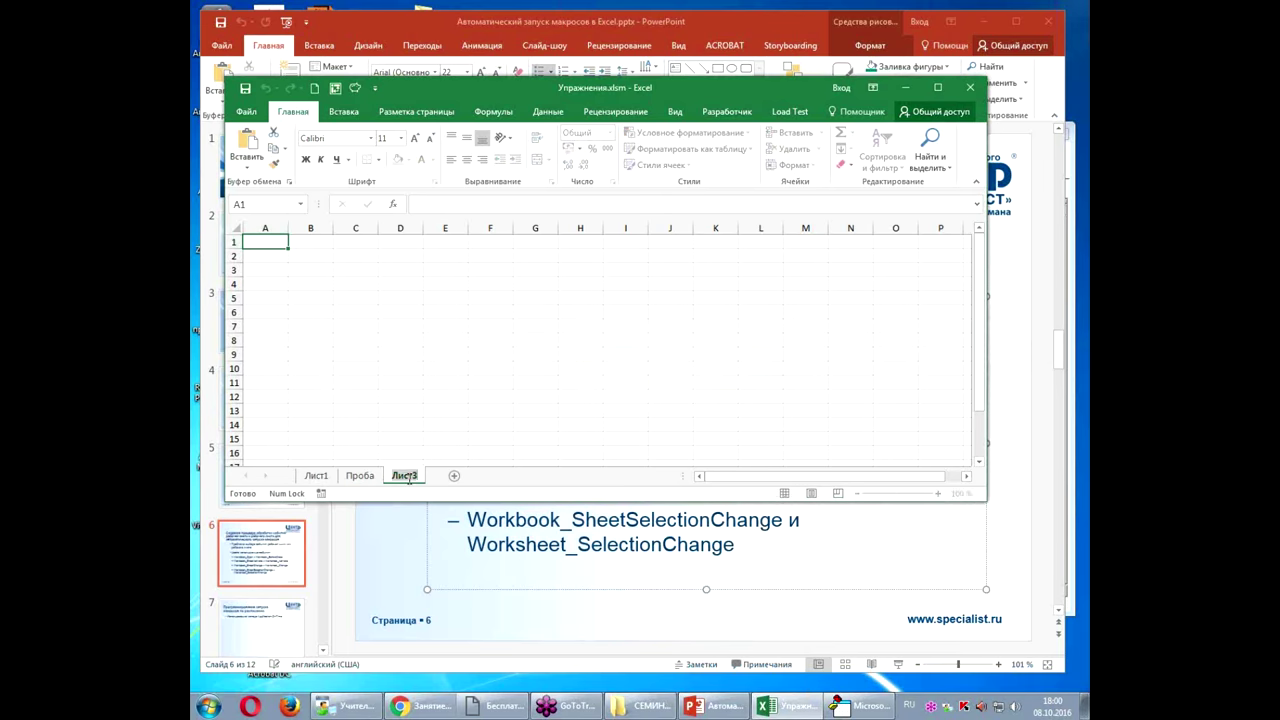
text(Тест)
key(Return)
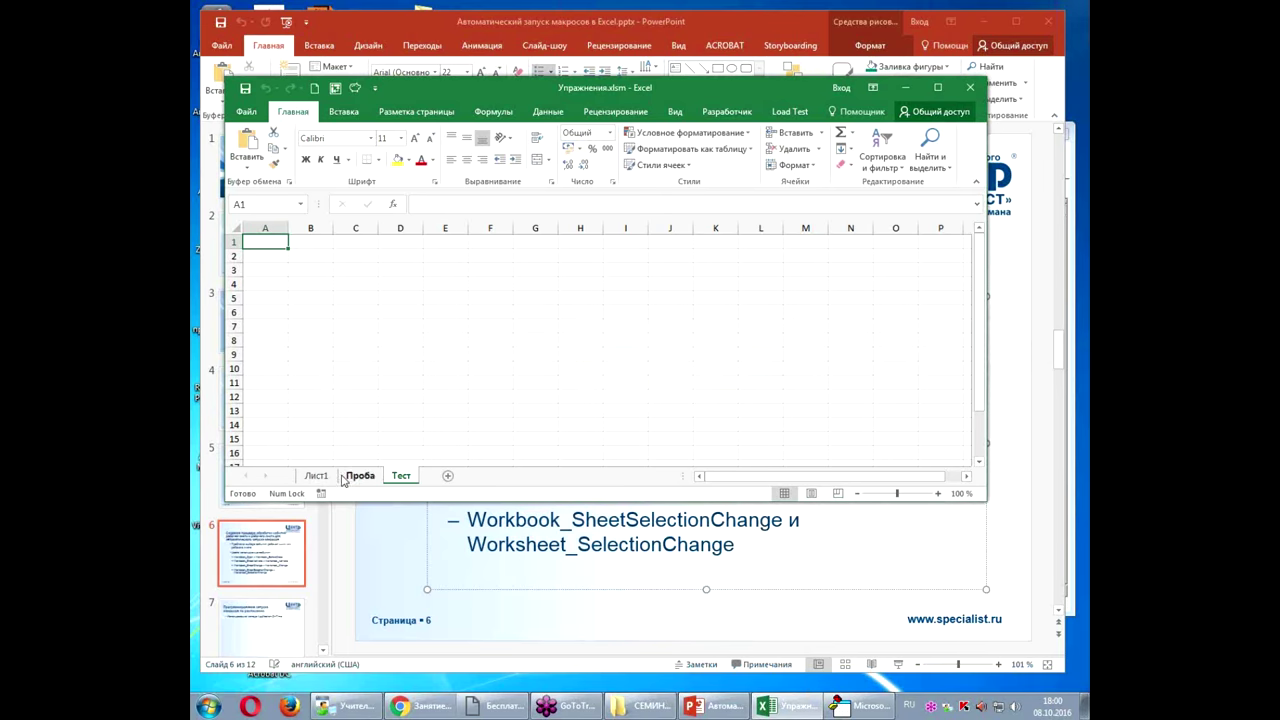
Step: Activate Лист1, dismiss both messages, and rename it to Проверка
click(318, 477)
click(689, 403)
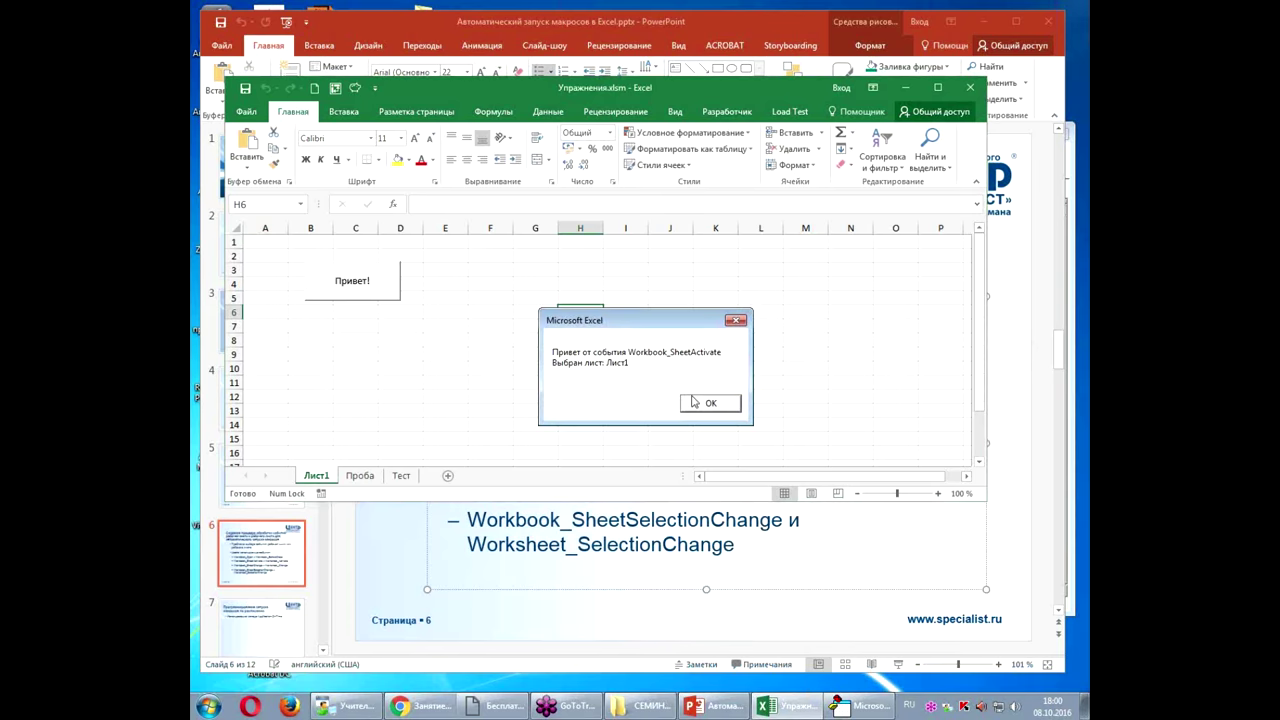
click(694, 408)
double_click(326, 476)
text(Проверка)
click(355, 411)
Step: Visit Проба, Тест and Проверка, confirming each message shows the new sheet name
click(380, 477)
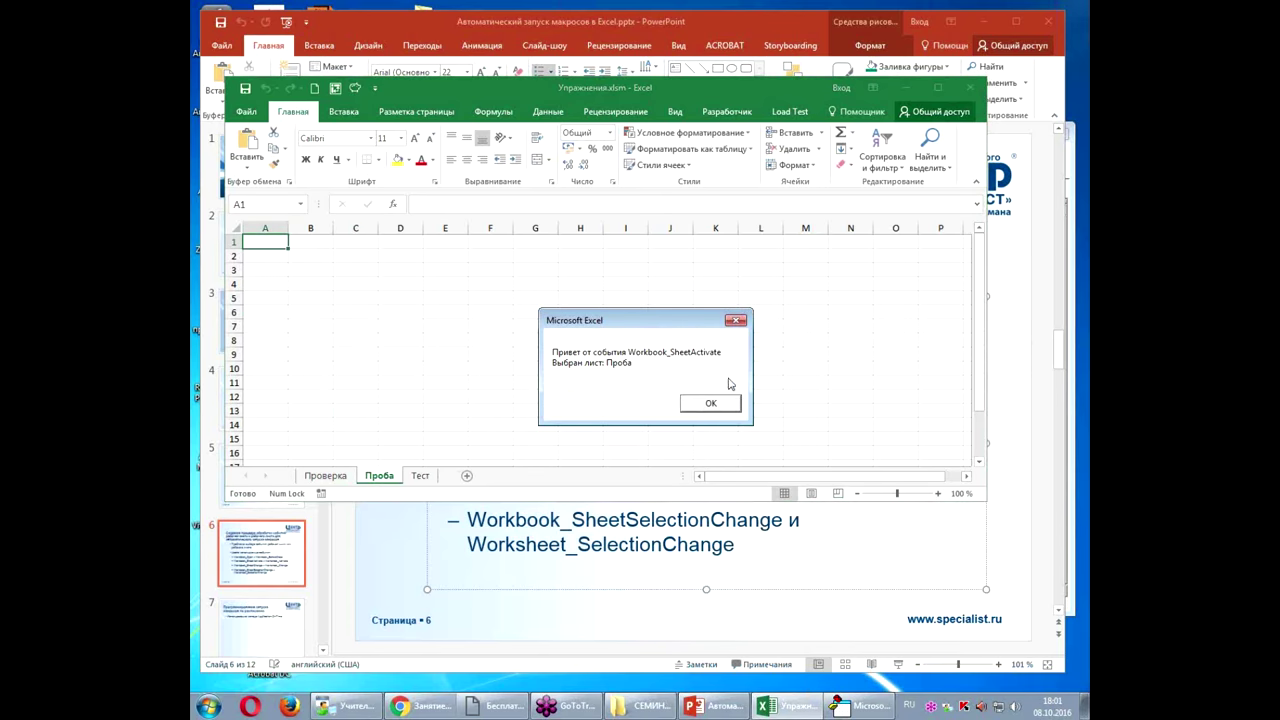
click(705, 404)
click(420, 476)
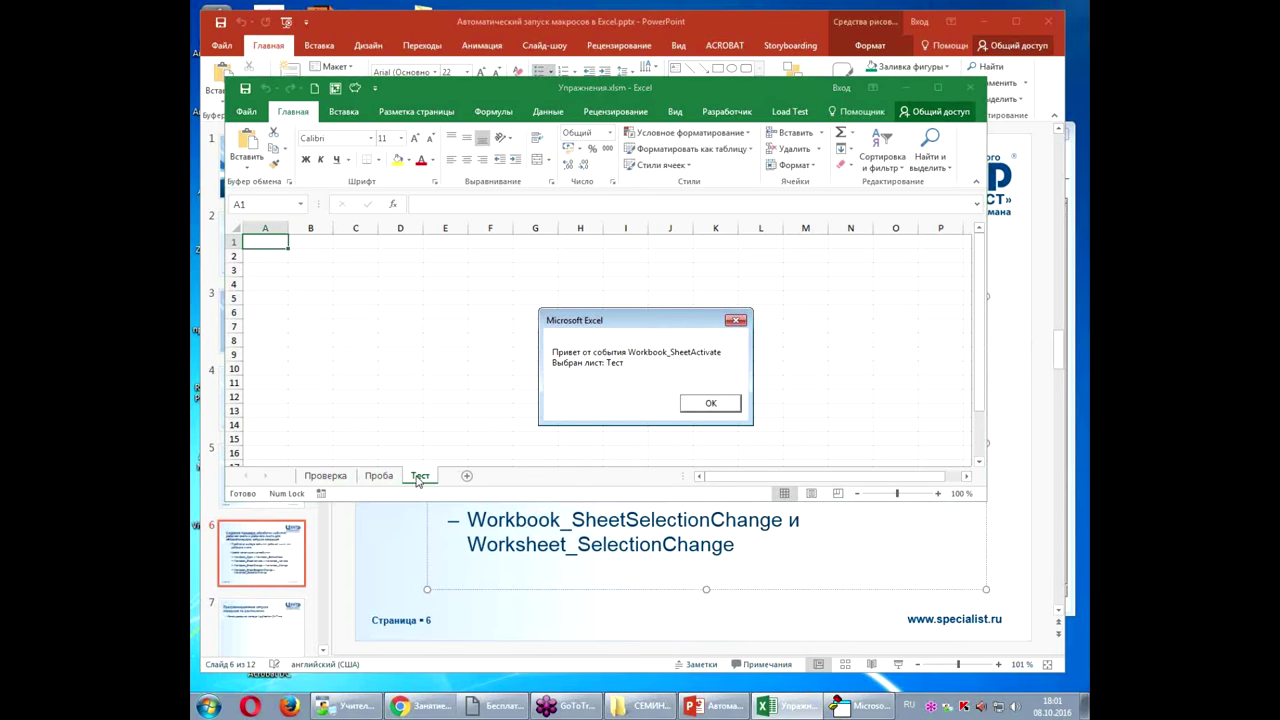
click(710, 404)
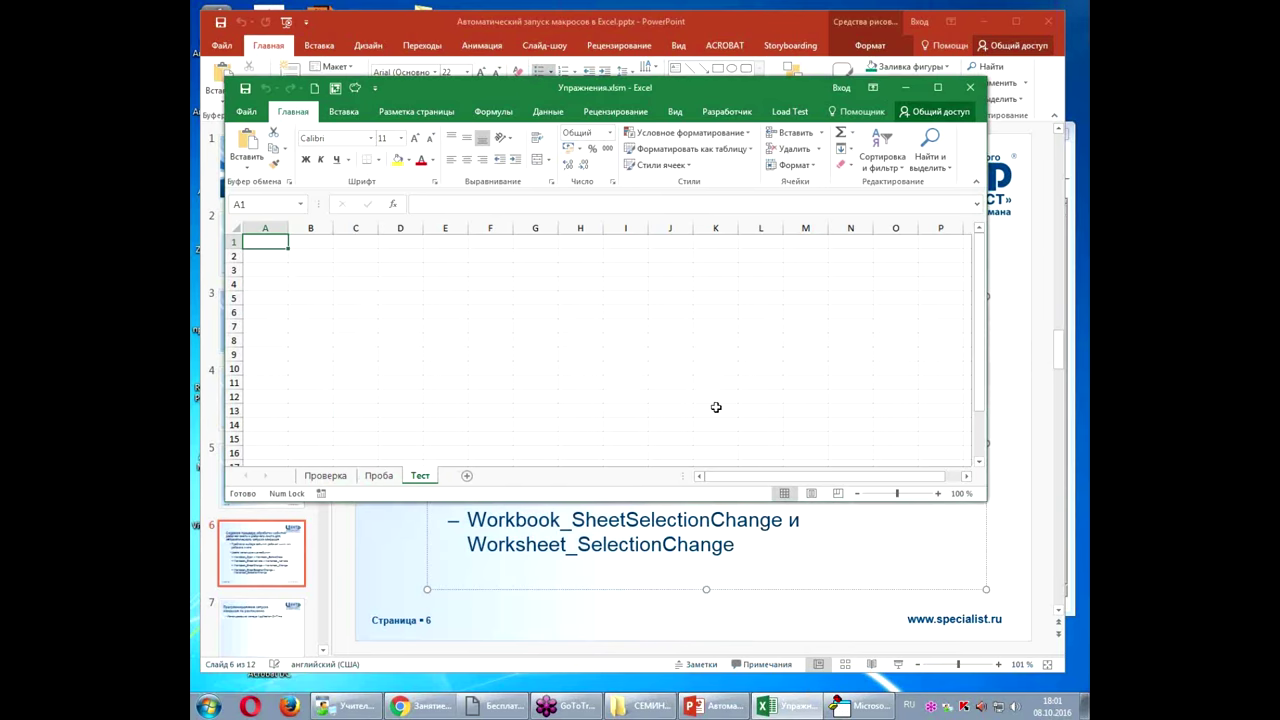
click(330, 477)
click(681, 398)
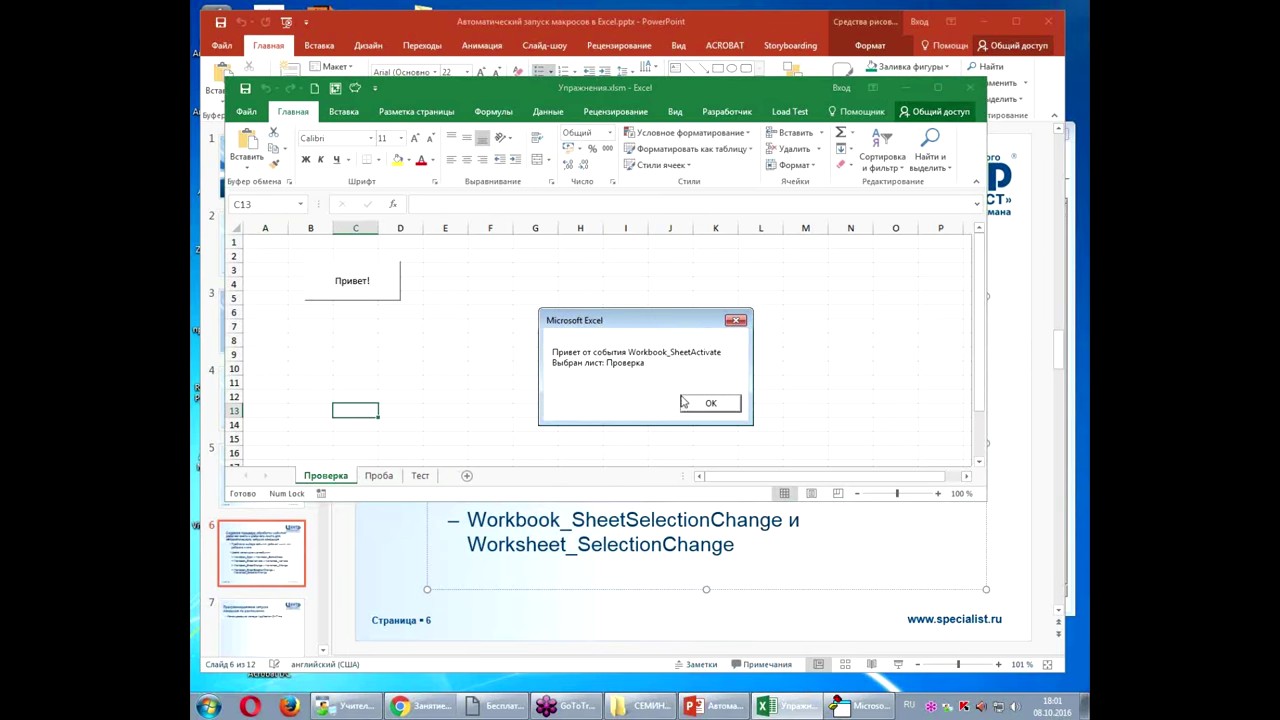
click(697, 403)
click(685, 395)
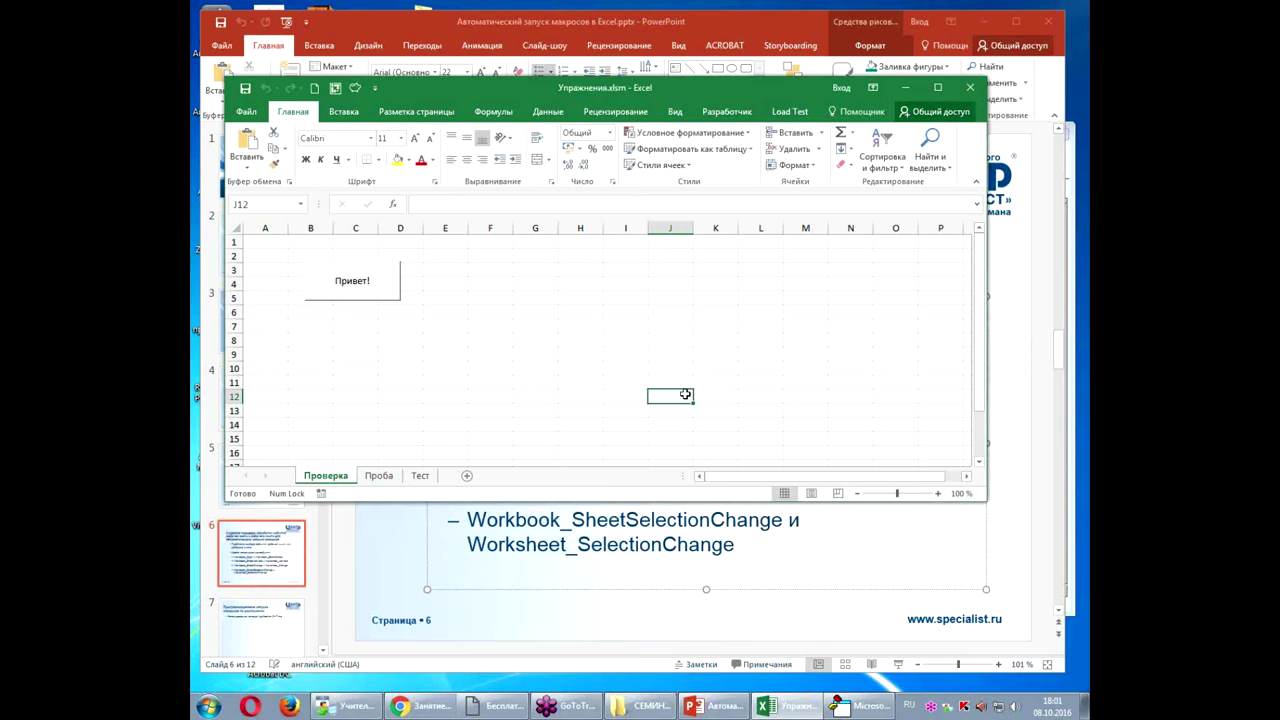
click(421, 477)
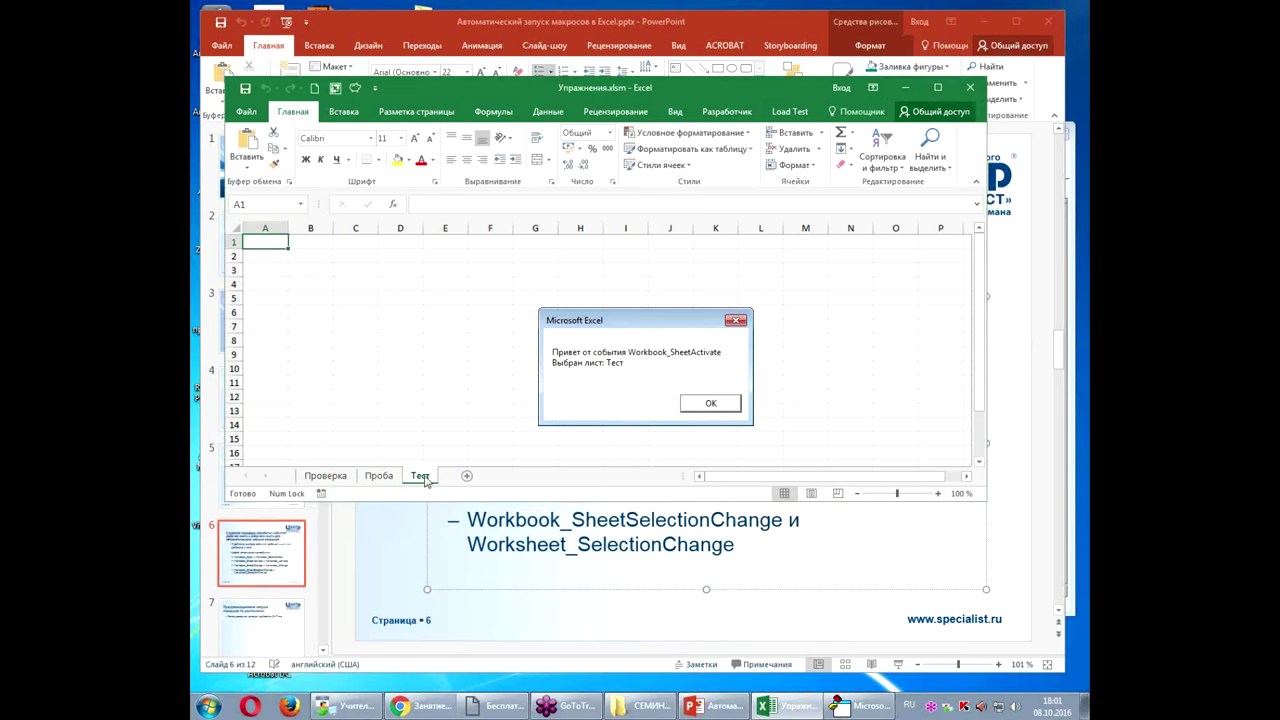
click(693, 404)
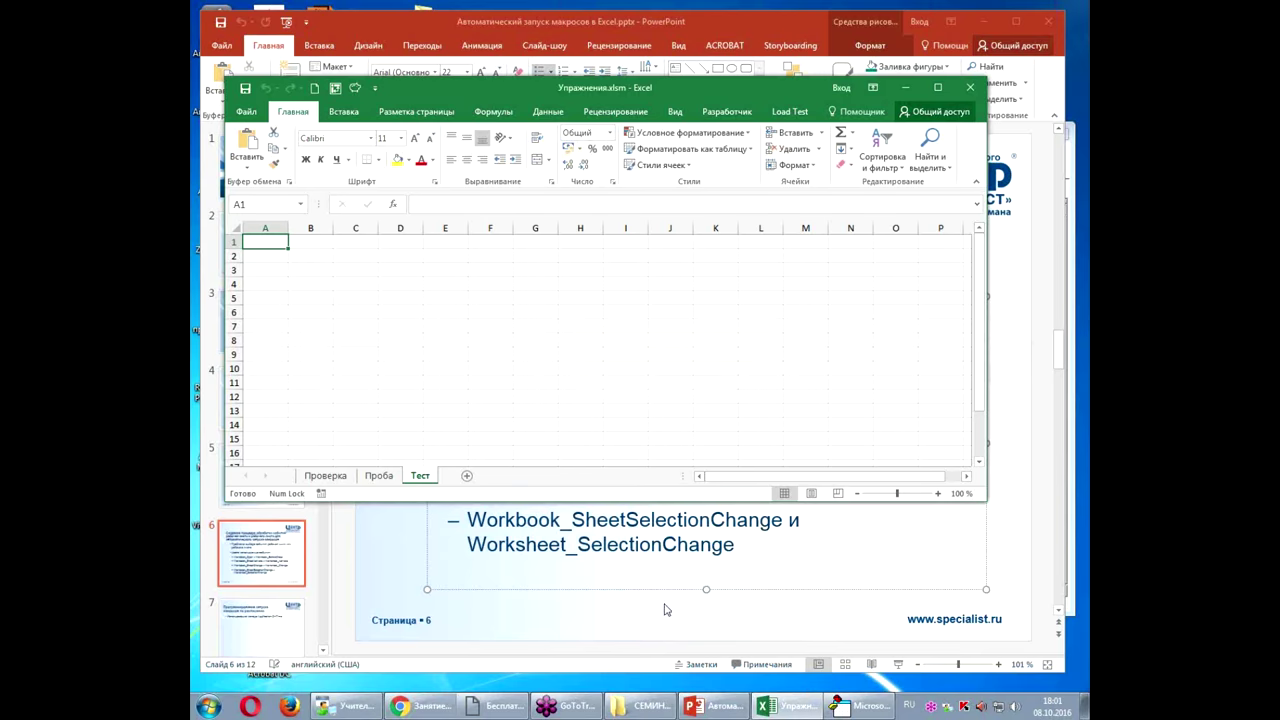
click(777, 709)
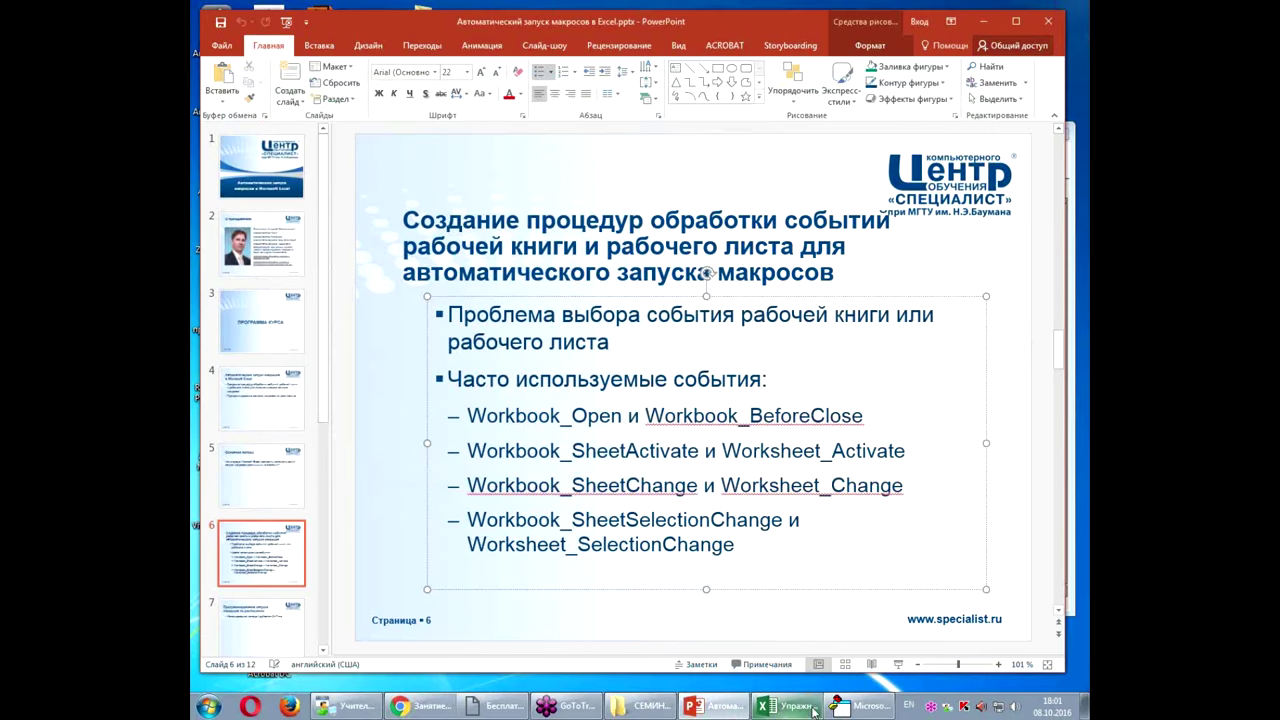
Step: Show the ЭтаКнига code and highlight the handler's two MsgBox lines and Sh.Name
click(856, 707)
click(684, 433)
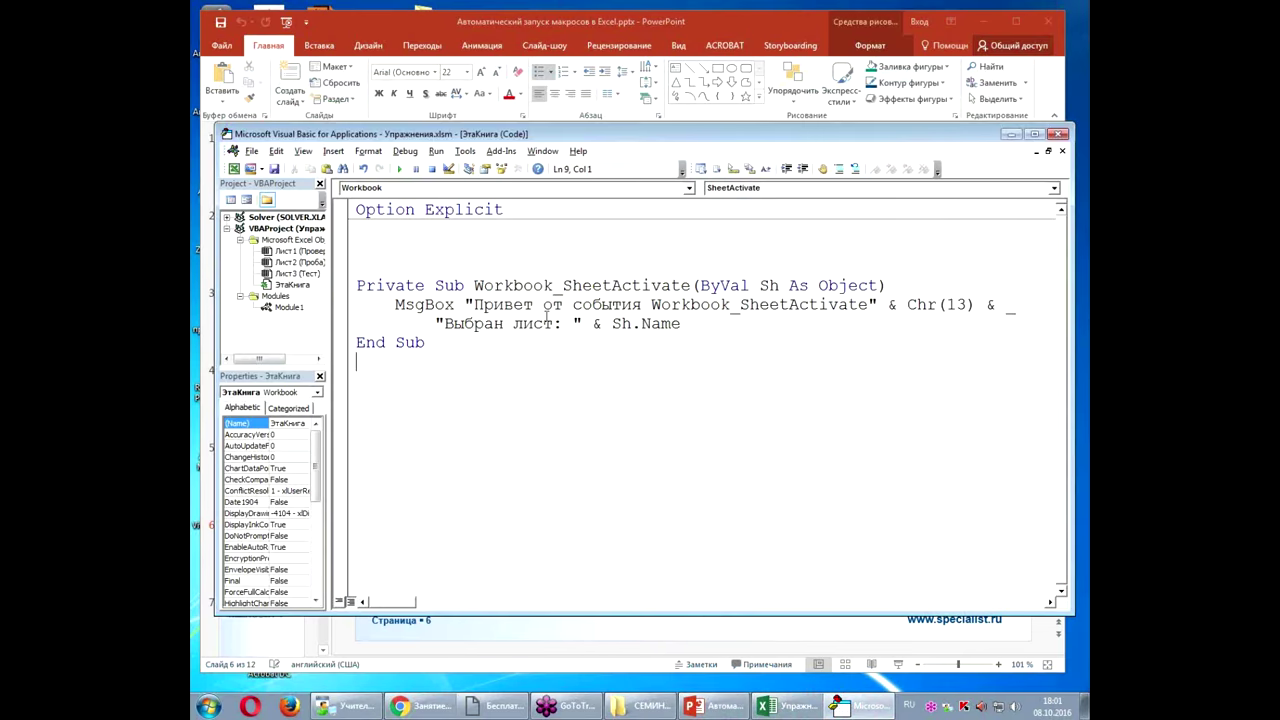
drag(355, 308, 355, 326)
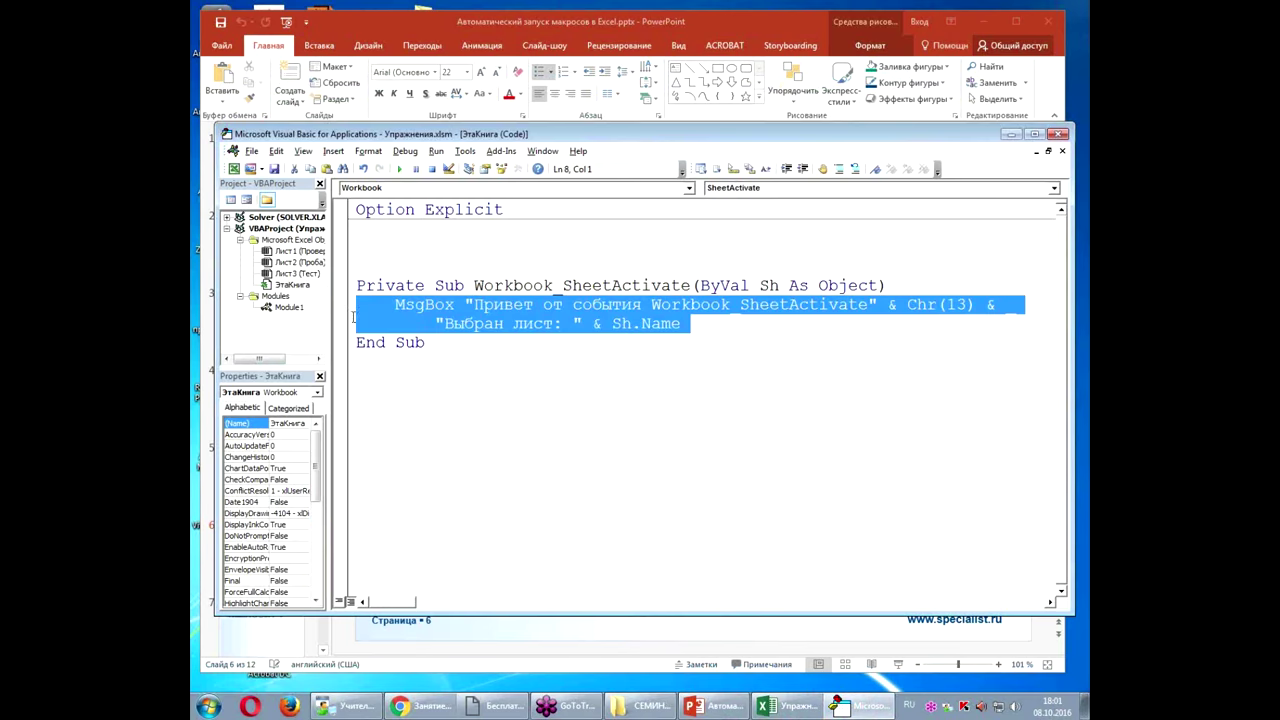
click(580, 358)
drag(612, 323, 691, 326)
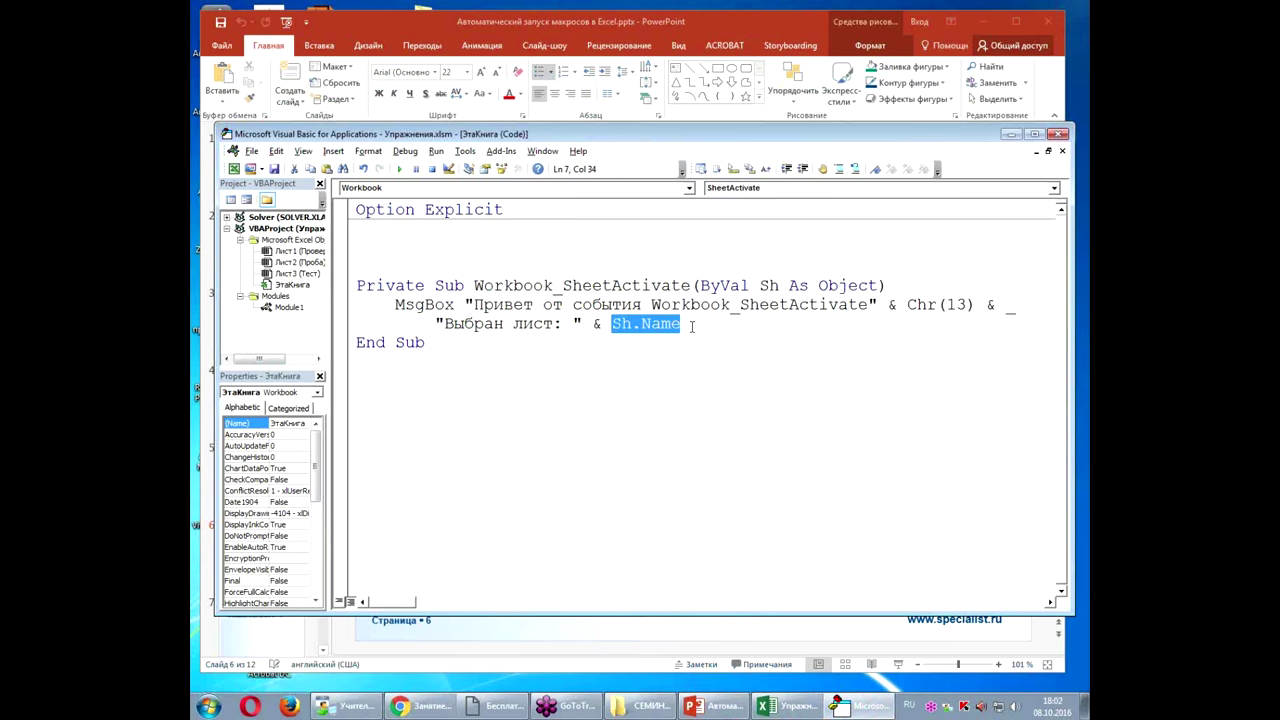
click(584, 345)
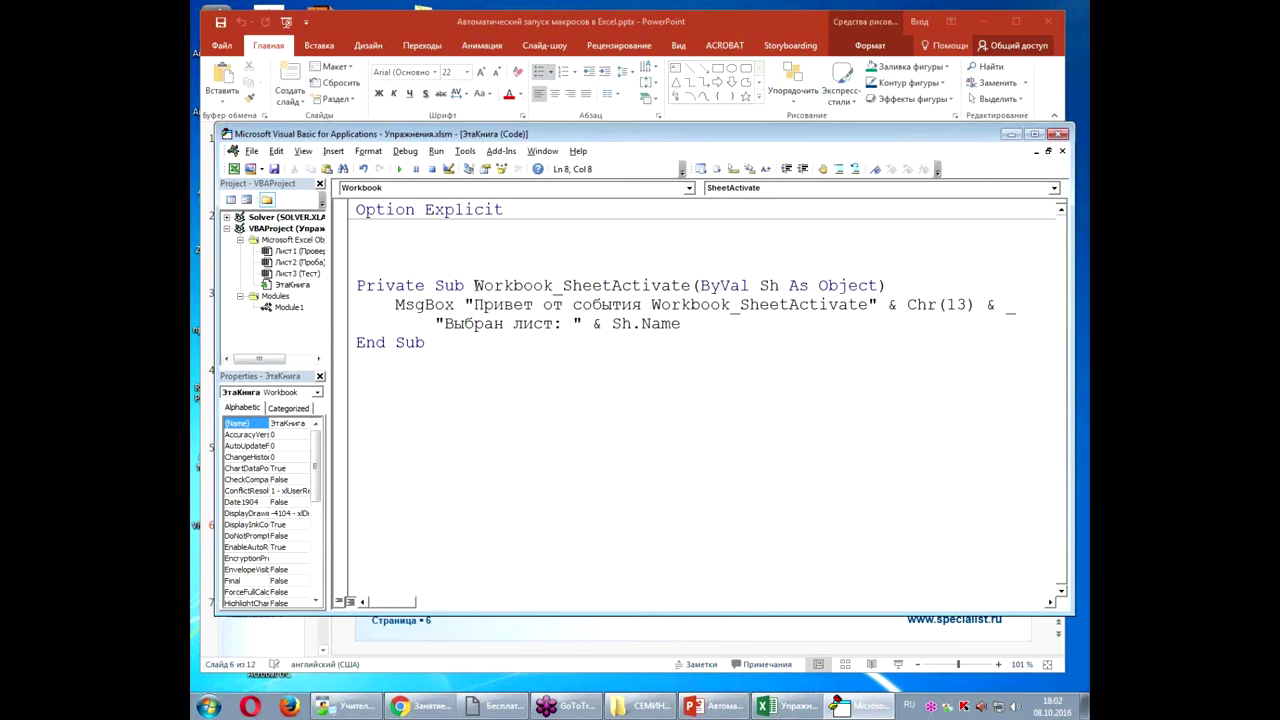
Step: Highlight the event name Workbook_SheetActivate and its Sh parameter, then return to the slide
double_click(689, 286)
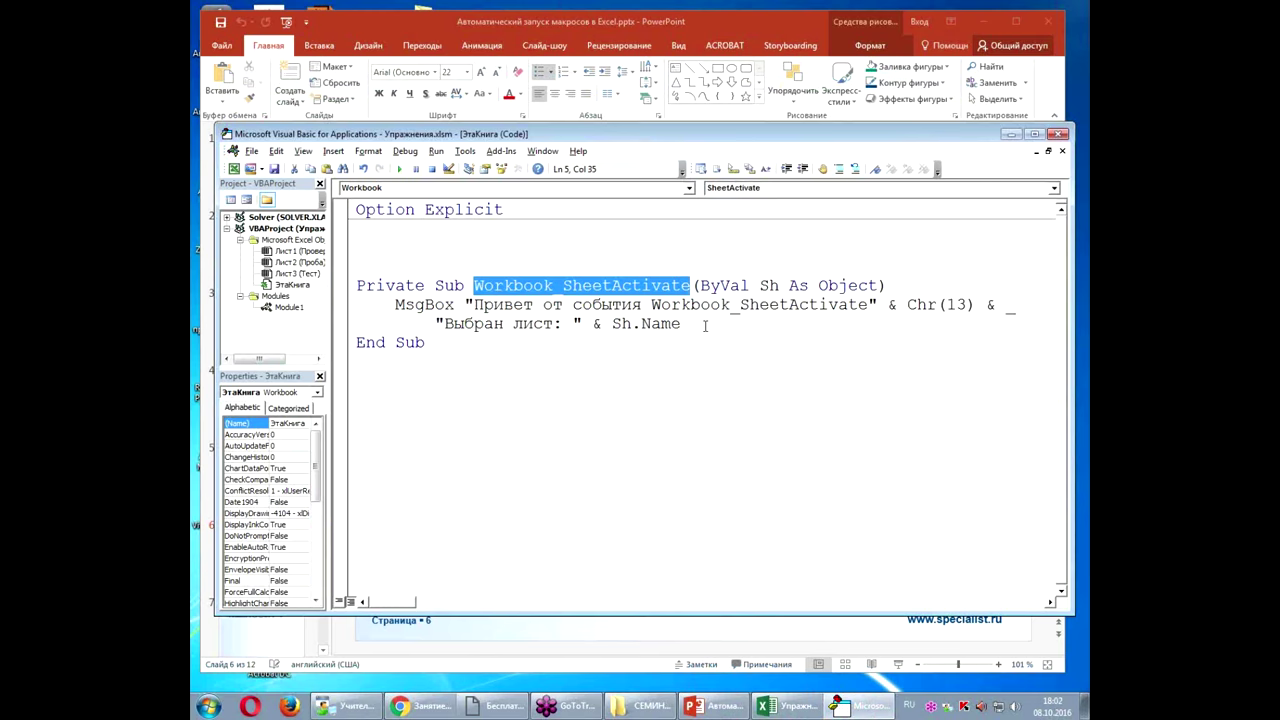
click(377, 304)
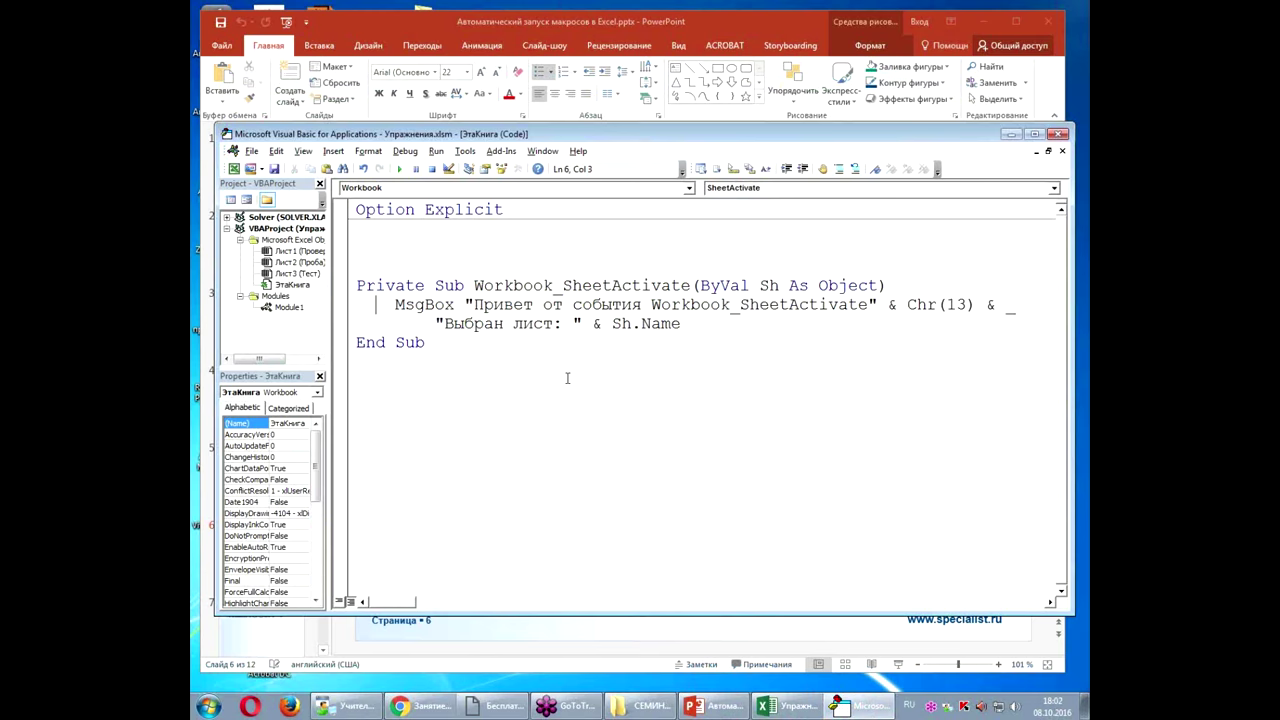
double_click(767, 285)
click(718, 648)
Step: Highlight Workbook_SheetChange, Worksheet_Change and Workbook_SheetSelectionChange on slide 6
click(618, 527)
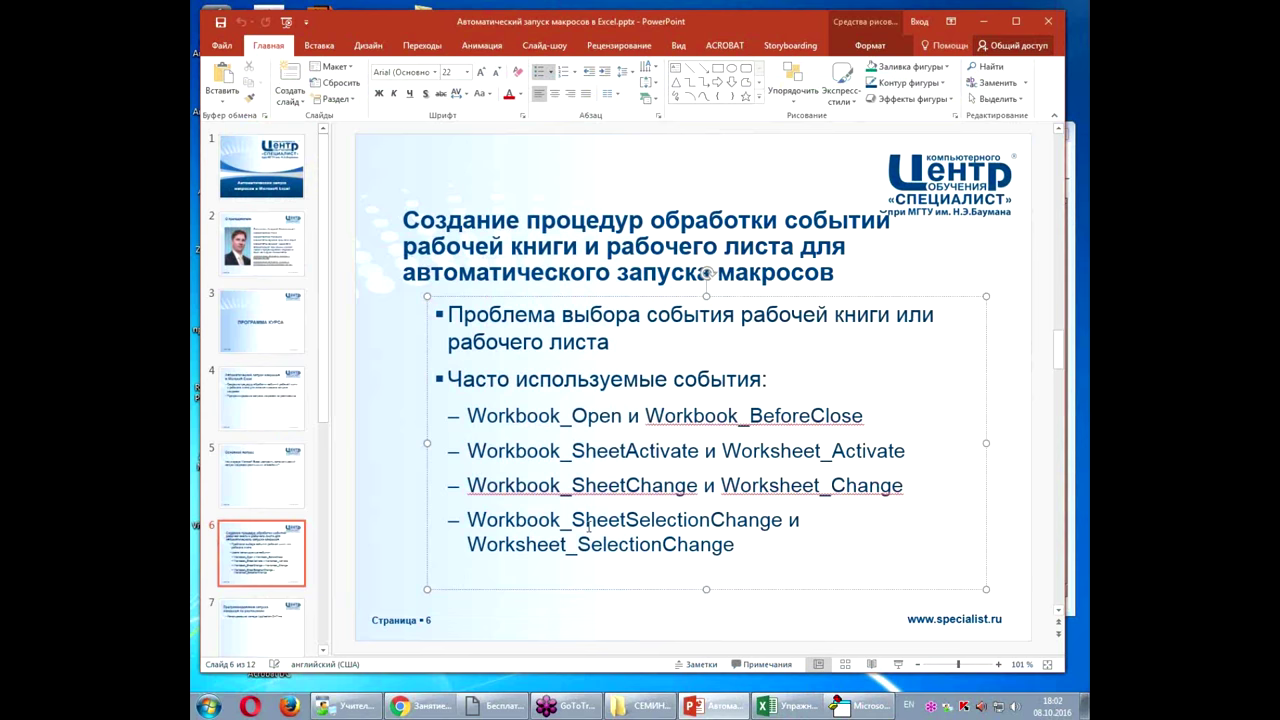
drag(468, 485, 571, 485)
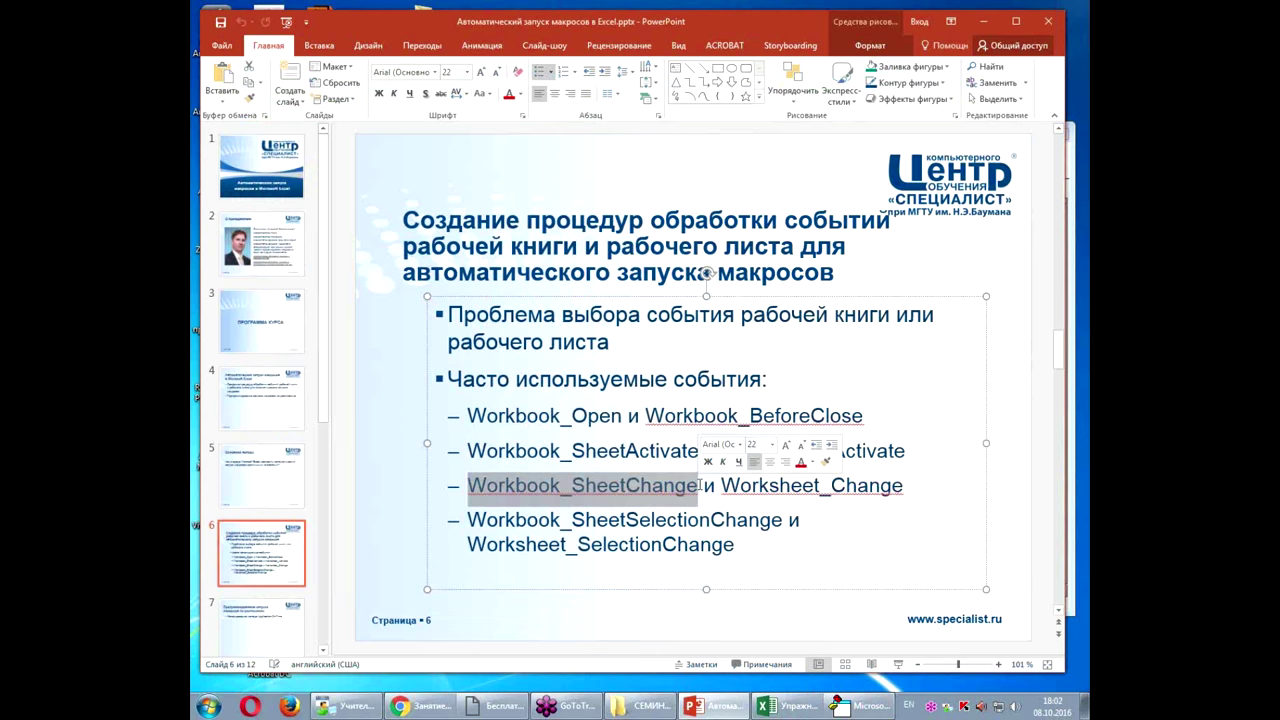
drag(721, 485, 902, 487)
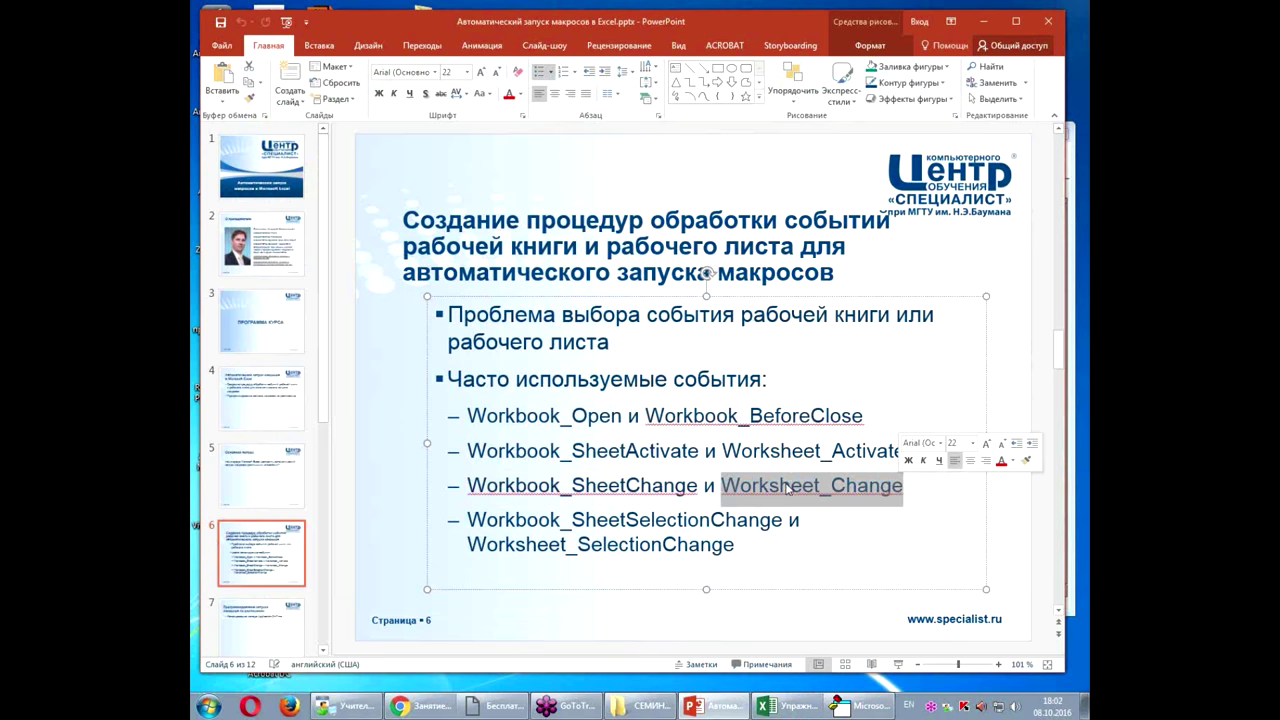
click(651, 484)
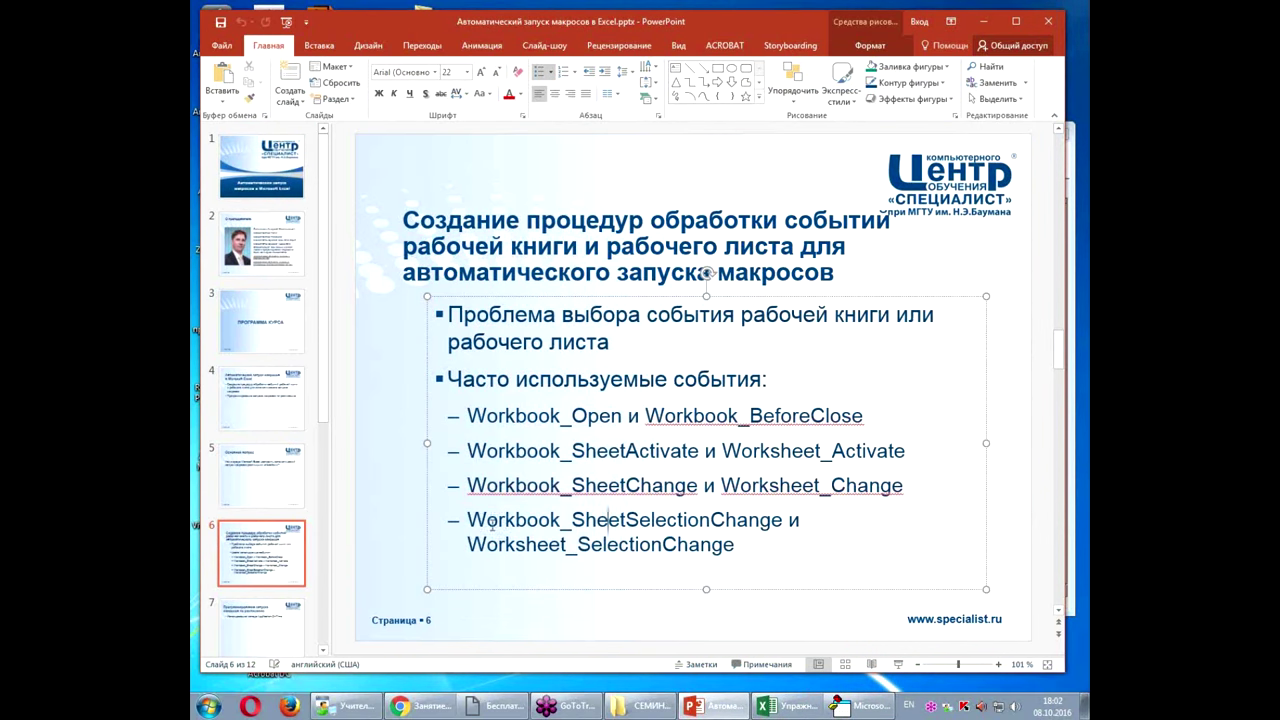
drag(467, 520, 781, 530)
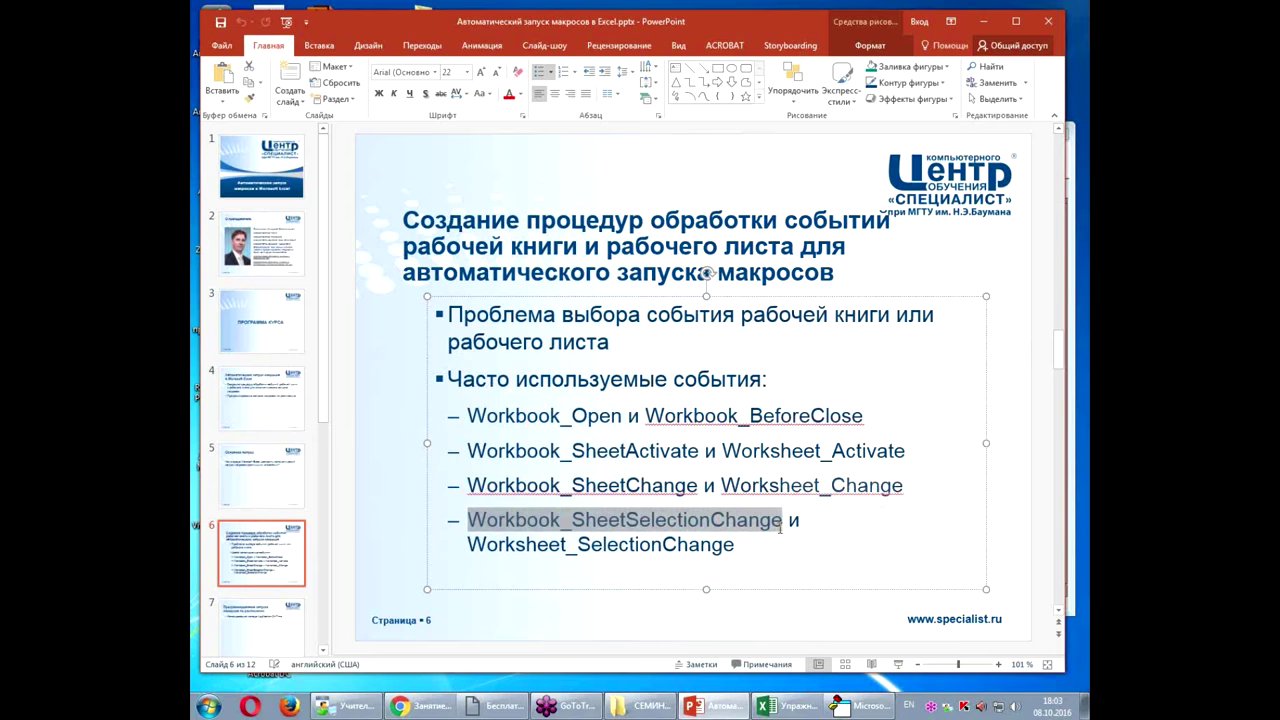
Step: Back in Excel, activate sheet Проверка and dismiss its activation message
click(785, 706)
click(325, 476)
click(699, 401)
Step: Dismiss the message and enter 'прапра' in cell F9
click(710, 405)
click(505, 352)
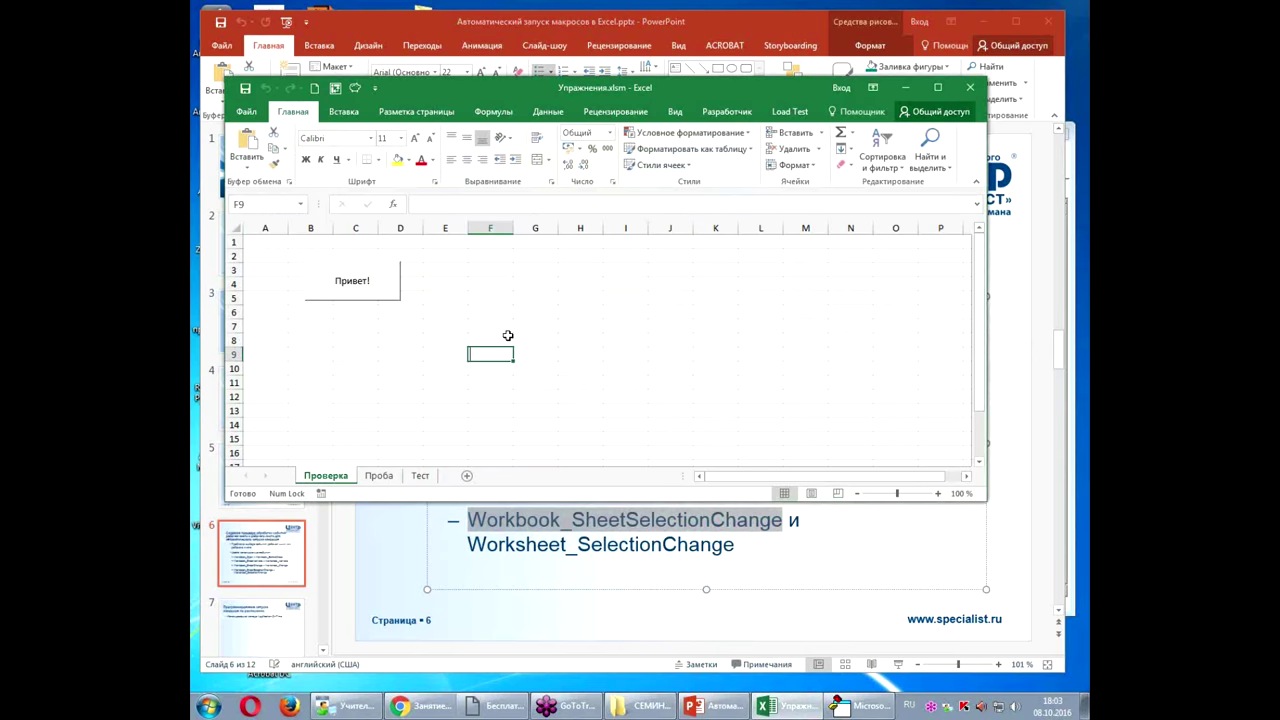
text(прапра)
key(Return)
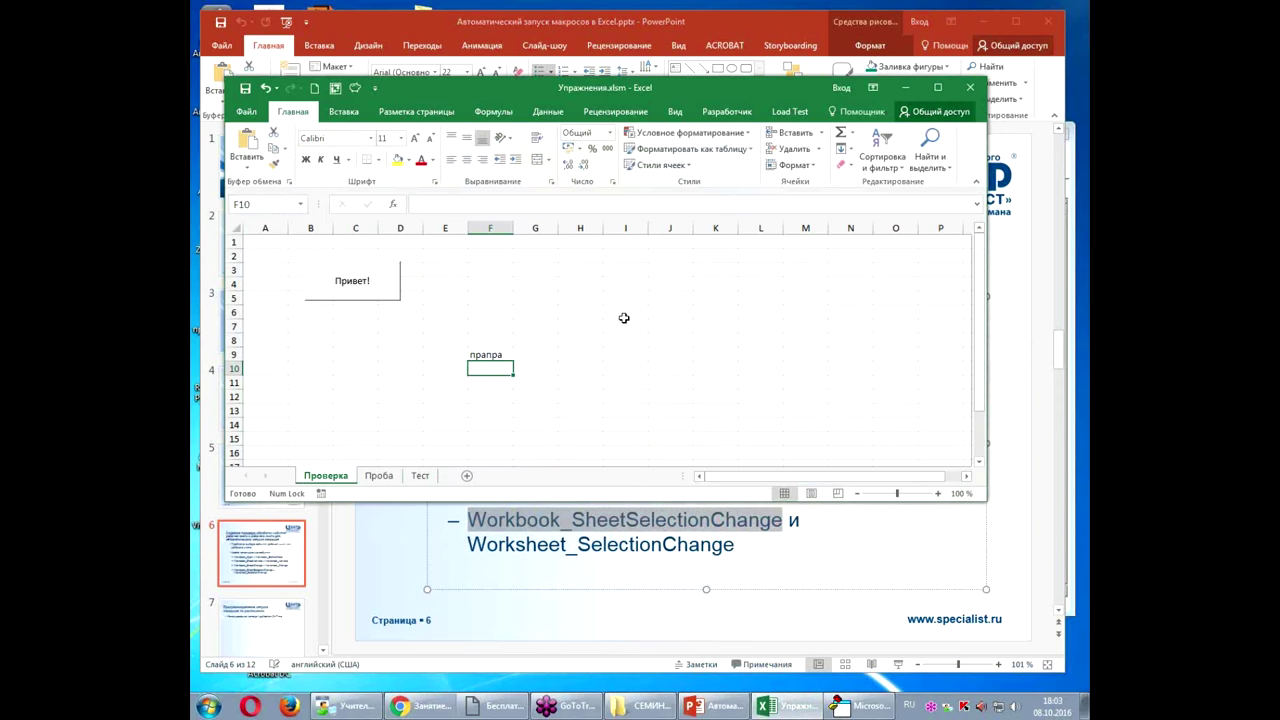
click(496, 352)
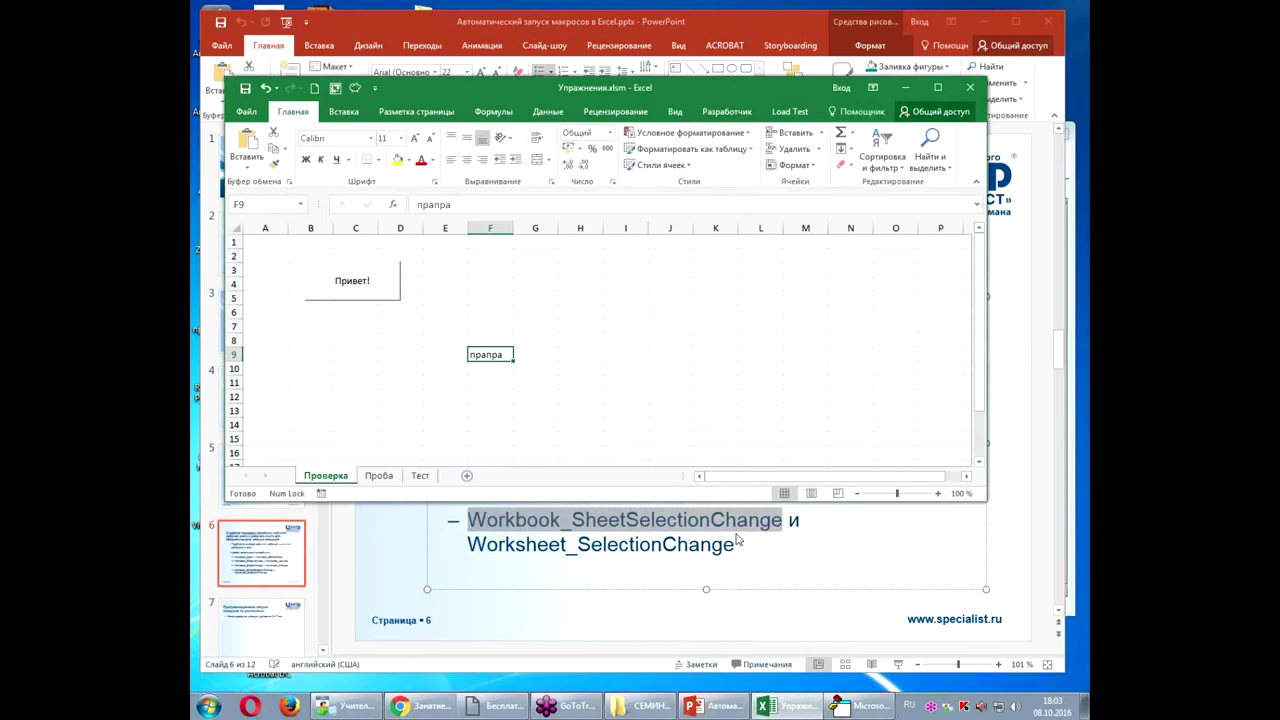
Step: Select ranges G5:H8 and C13:G15 and cell G6, then return to PowerPoint
click(563, 331)
drag(537, 291, 586, 342)
drag(745, 300, 705, 403)
drag(355, 410, 551, 439)
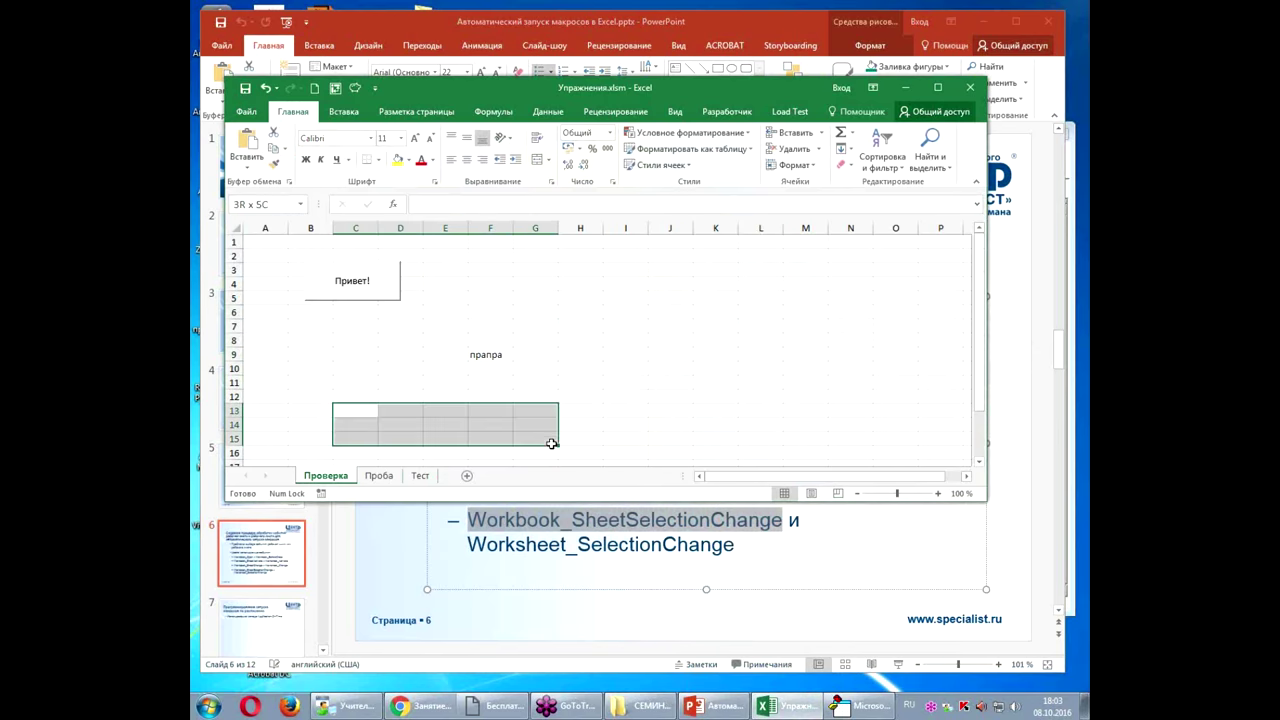
click(544, 313)
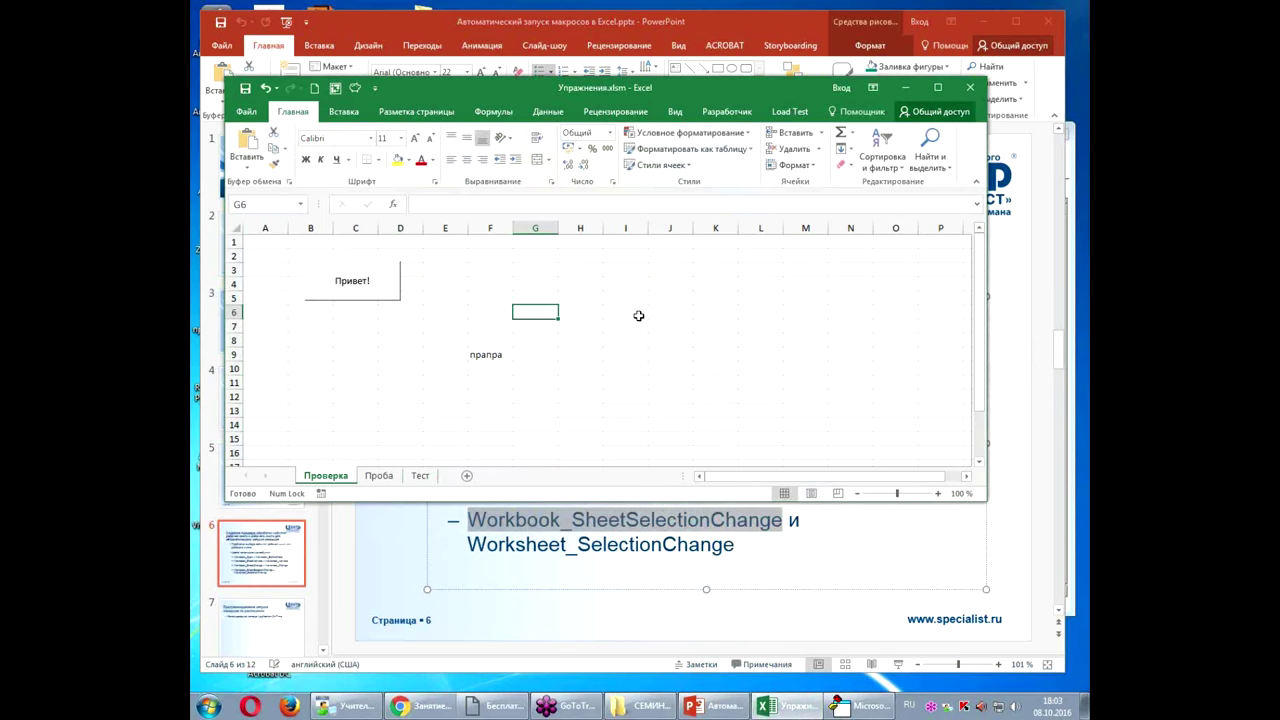
click(657, 519)
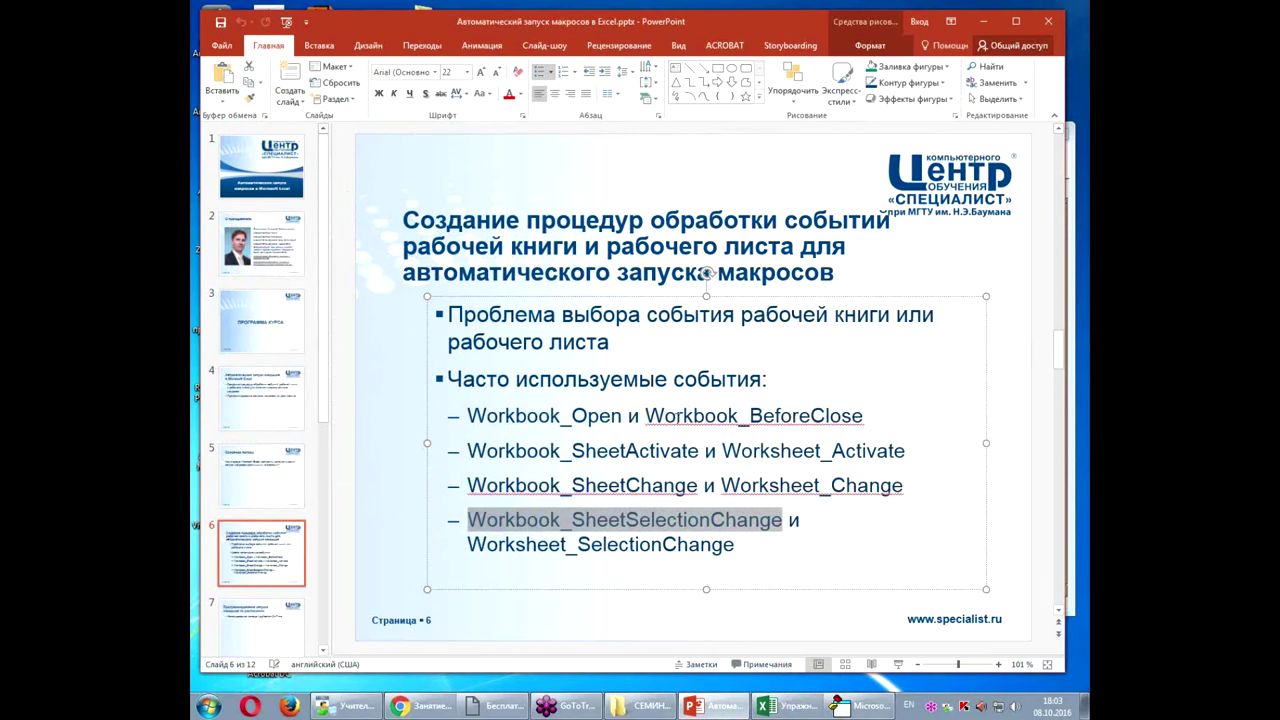
Step: Highlight Workbook_SheetSelectionChange on slide 6 and go back to the Excel workbook
click(590, 543)
drag(468, 519, 783, 522)
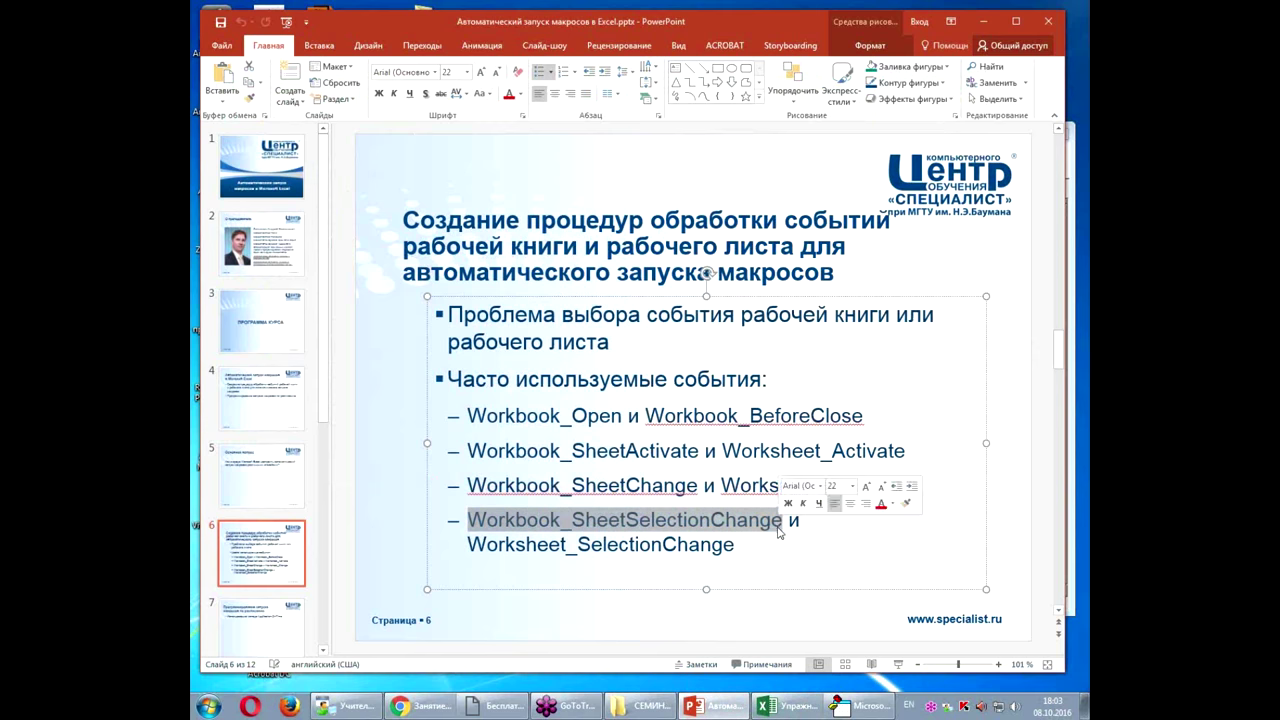
click(773, 702)
Step: Switch to sheet Тест and enter 'Выдели ячейку' in cell A1
click(556, 440)
click(420, 476)
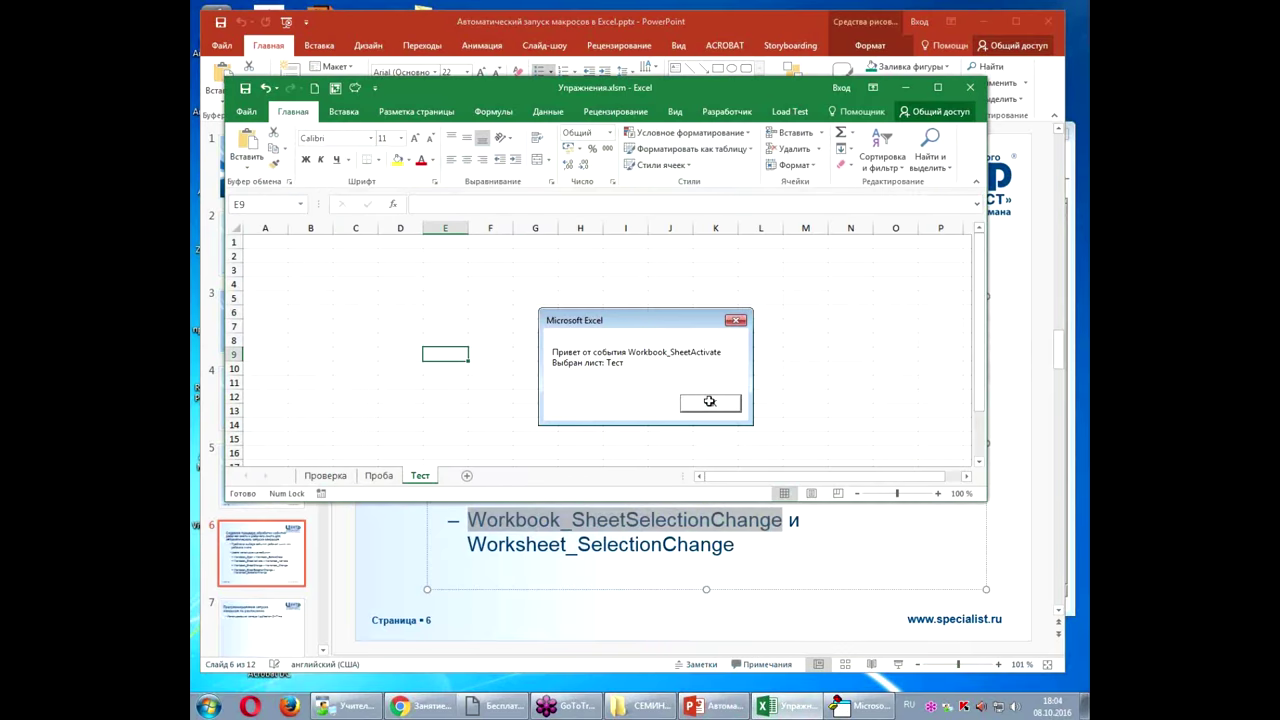
click(712, 403)
click(270, 240)
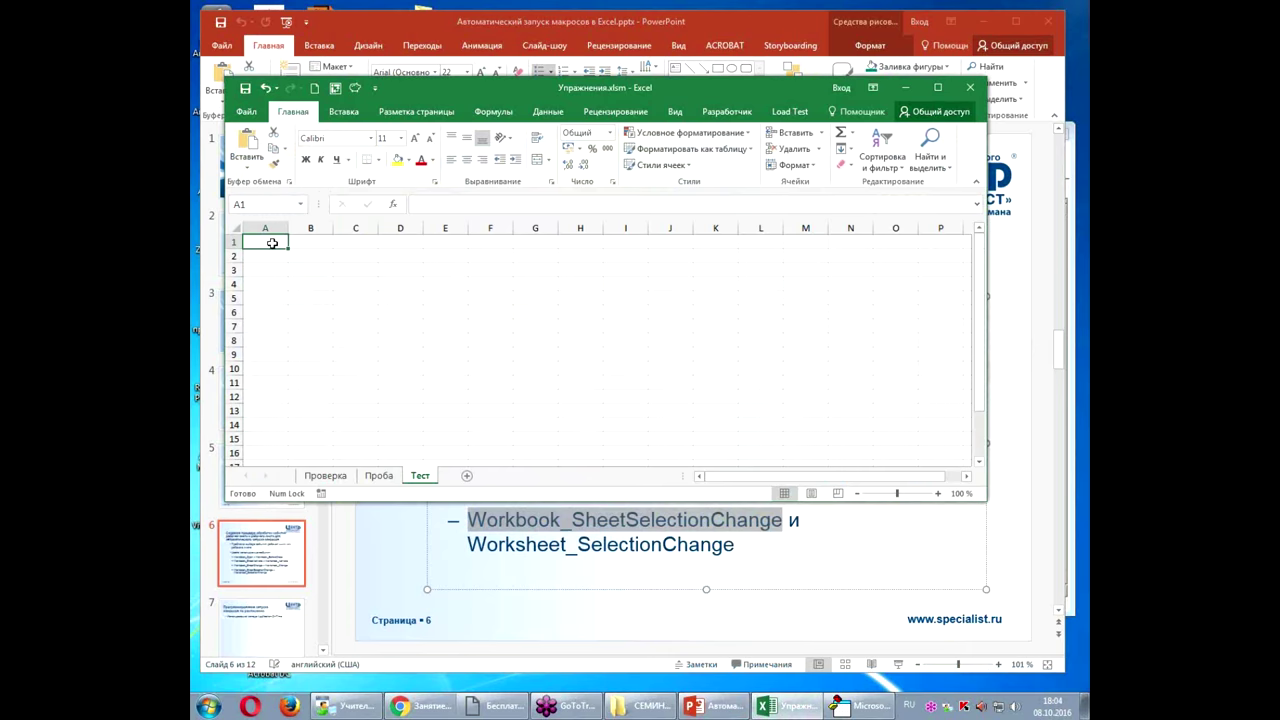
text(Выбери ячейку)
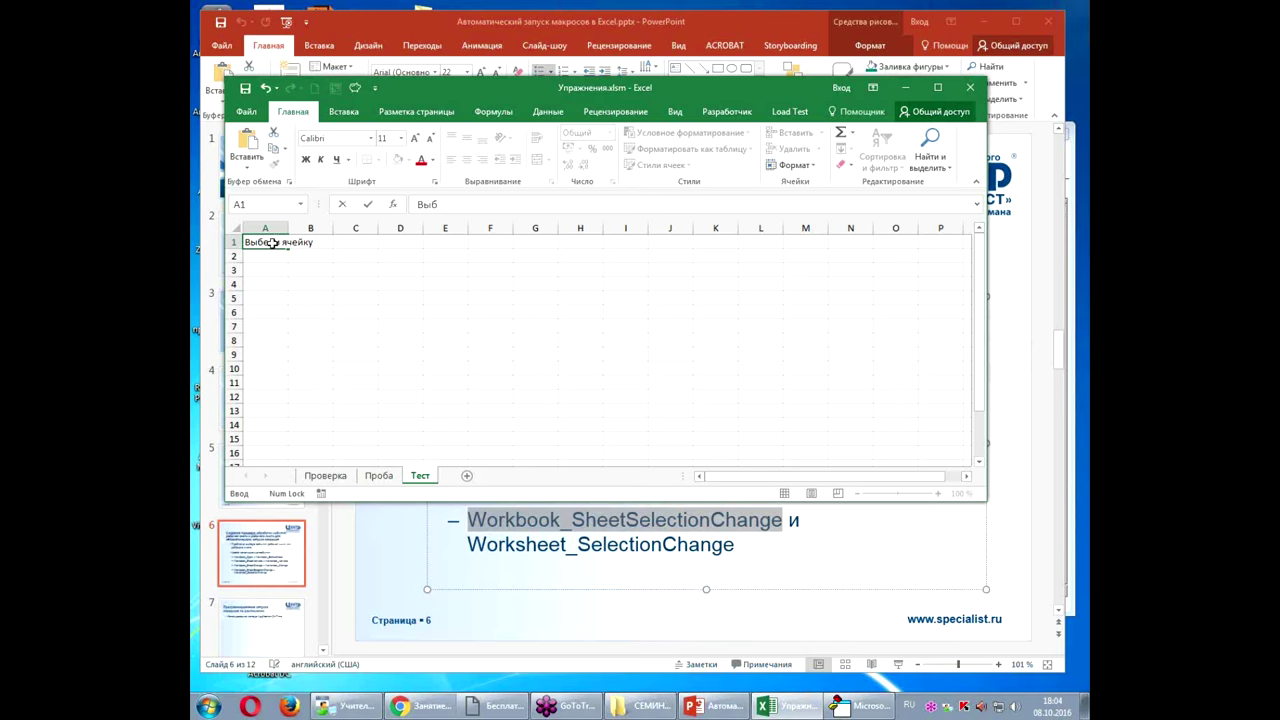
click(443, 205)
key(BackSpace)
text(д)
key(Return)
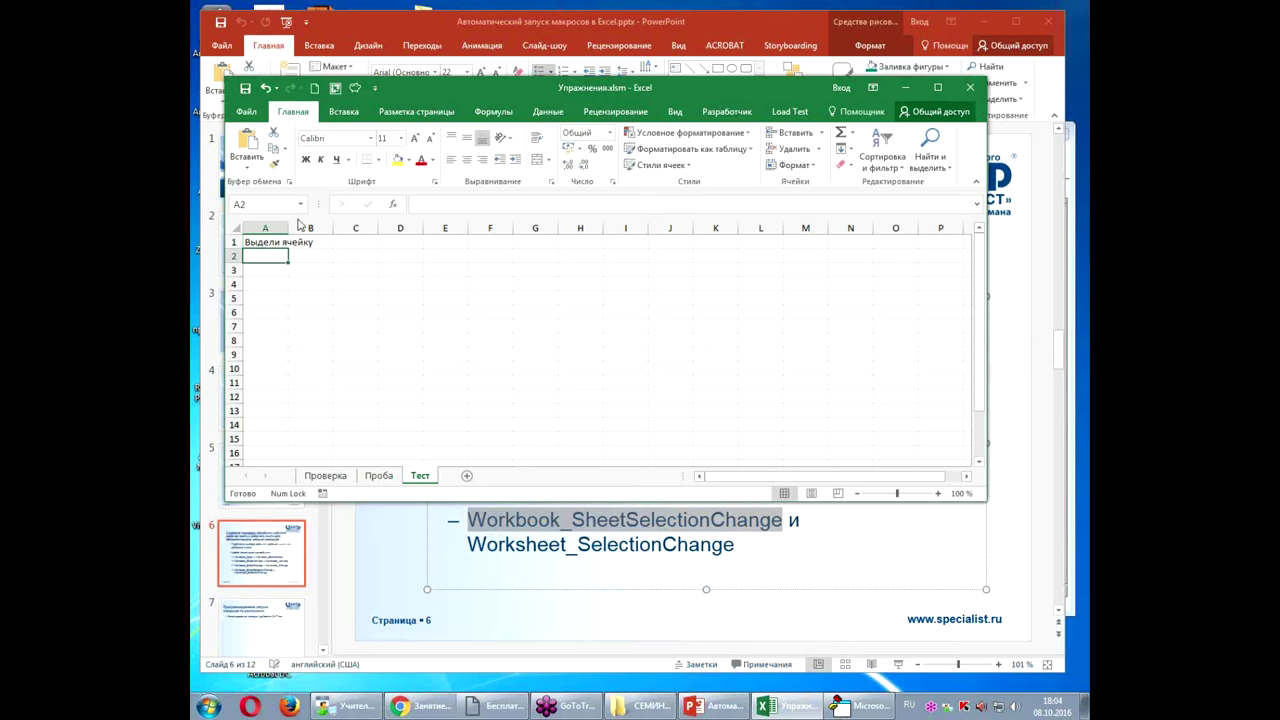
Step: Widen column A, heighten row 1, and give A1 a yellow fill with centred, middle-aligned text
drag(296, 218, 350, 222)
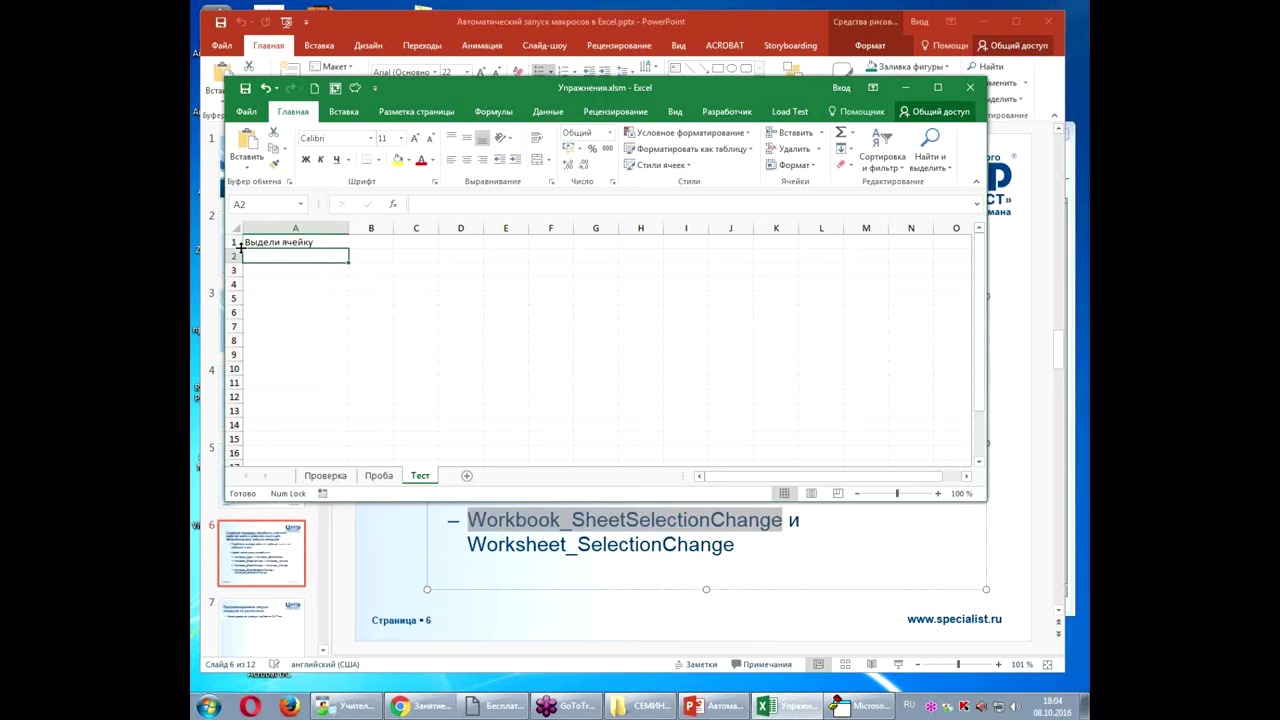
drag(240, 249, 240, 256)
click(291, 247)
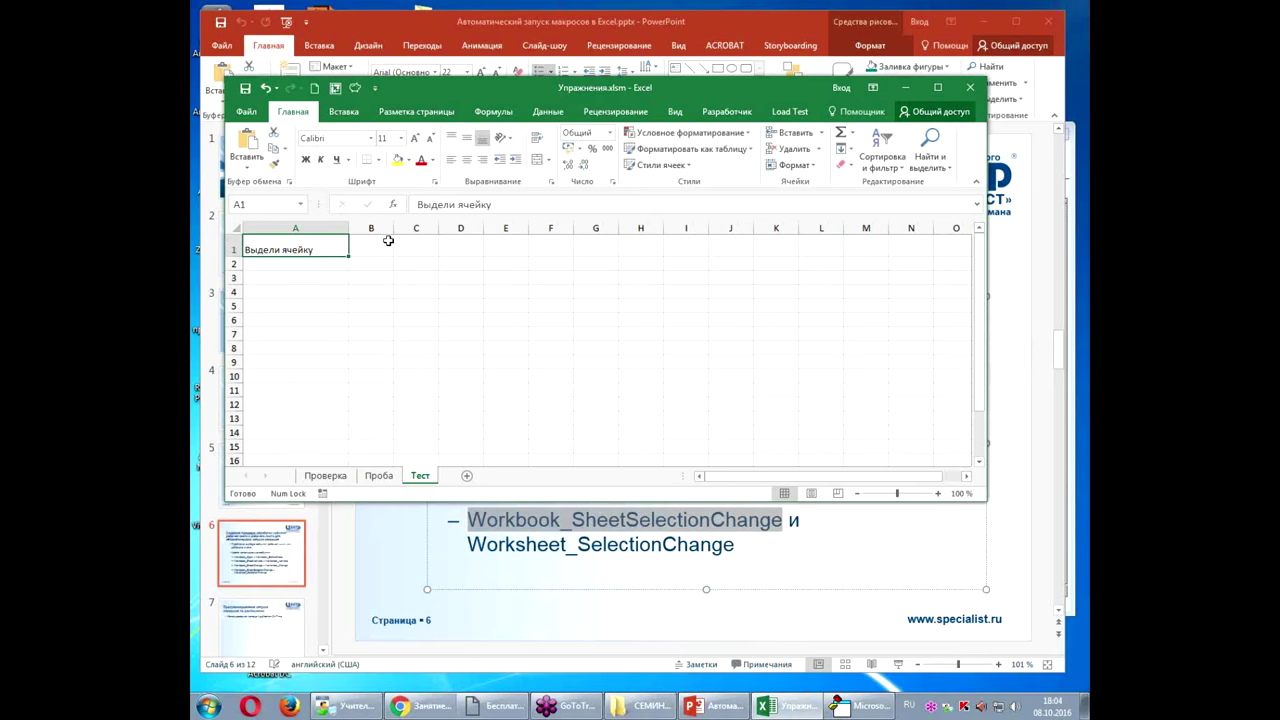
click(397, 160)
click(466, 159)
click(466, 137)
Step: Select cells C2, C5, A4, A1 and B5 to test selection
click(435, 268)
click(396, 309)
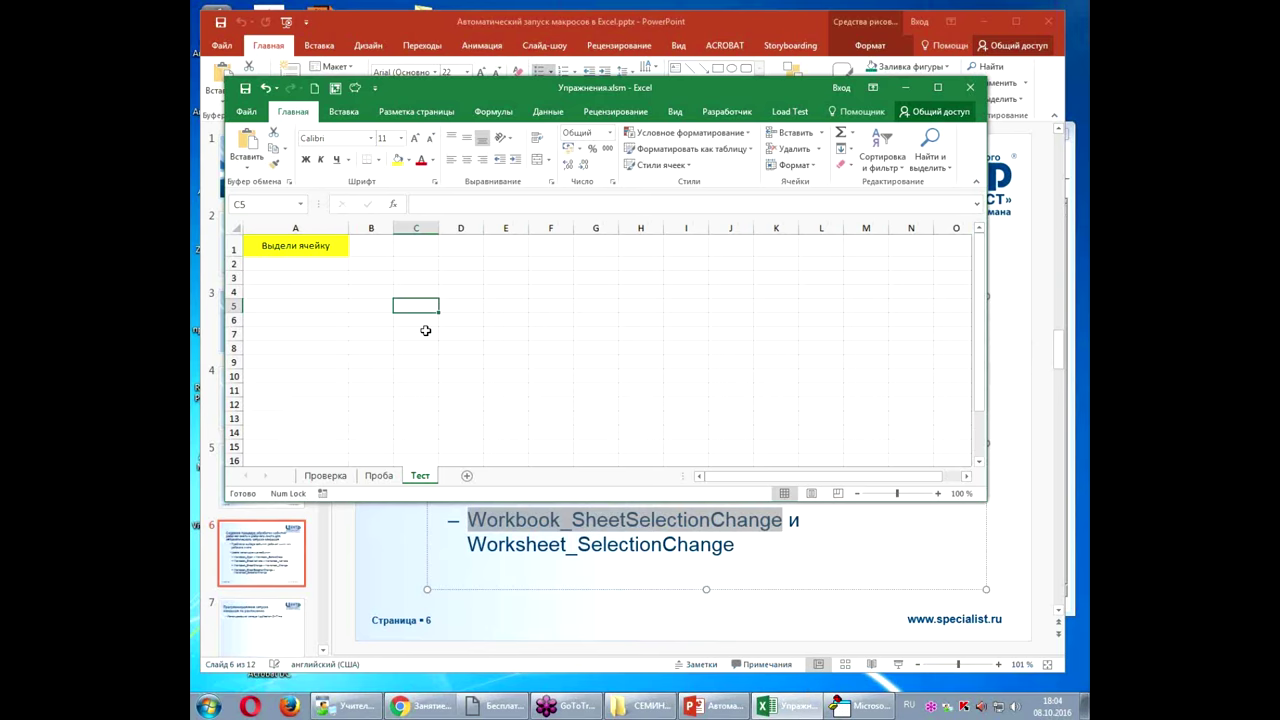
click(334, 291)
click(340, 248)
click(320, 289)
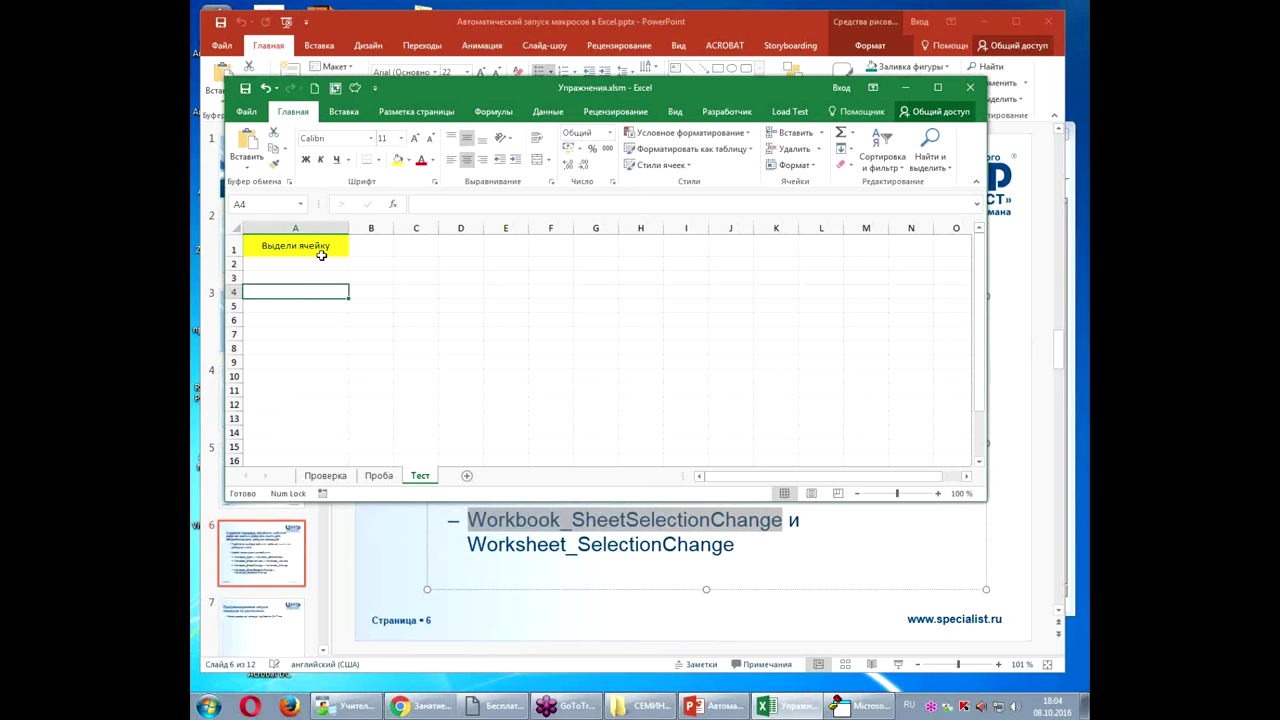
click(372, 306)
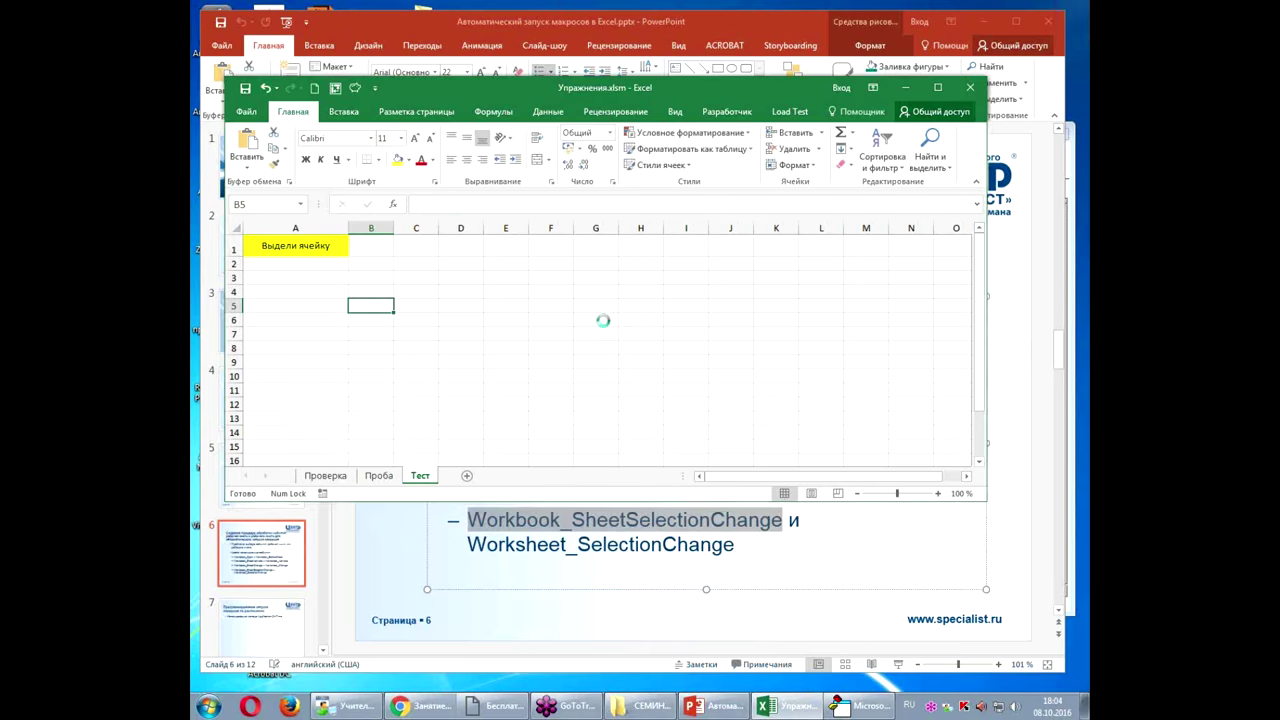
key(alt+F11)
Step: Add a Workbook_SheetSelectionChange procedure from the Procedure list and widen the code area
click(425, 323)
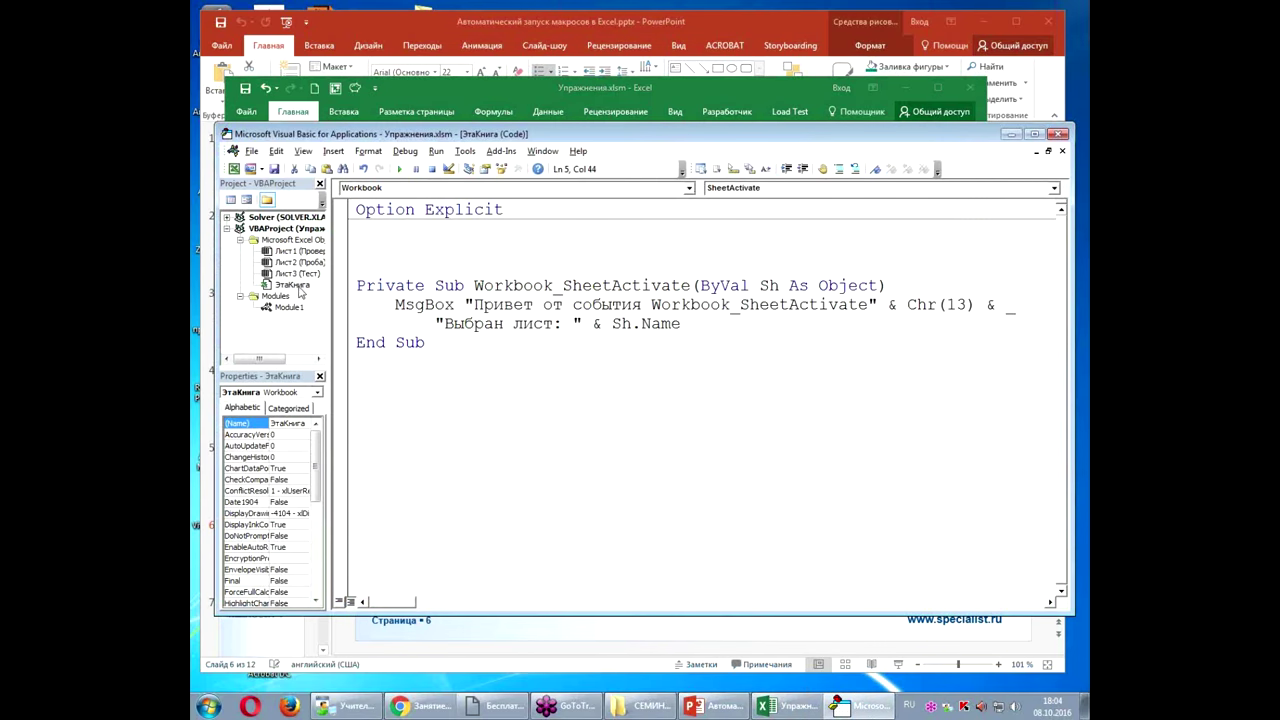
click(689, 188)
click(662, 210)
click(1054, 188)
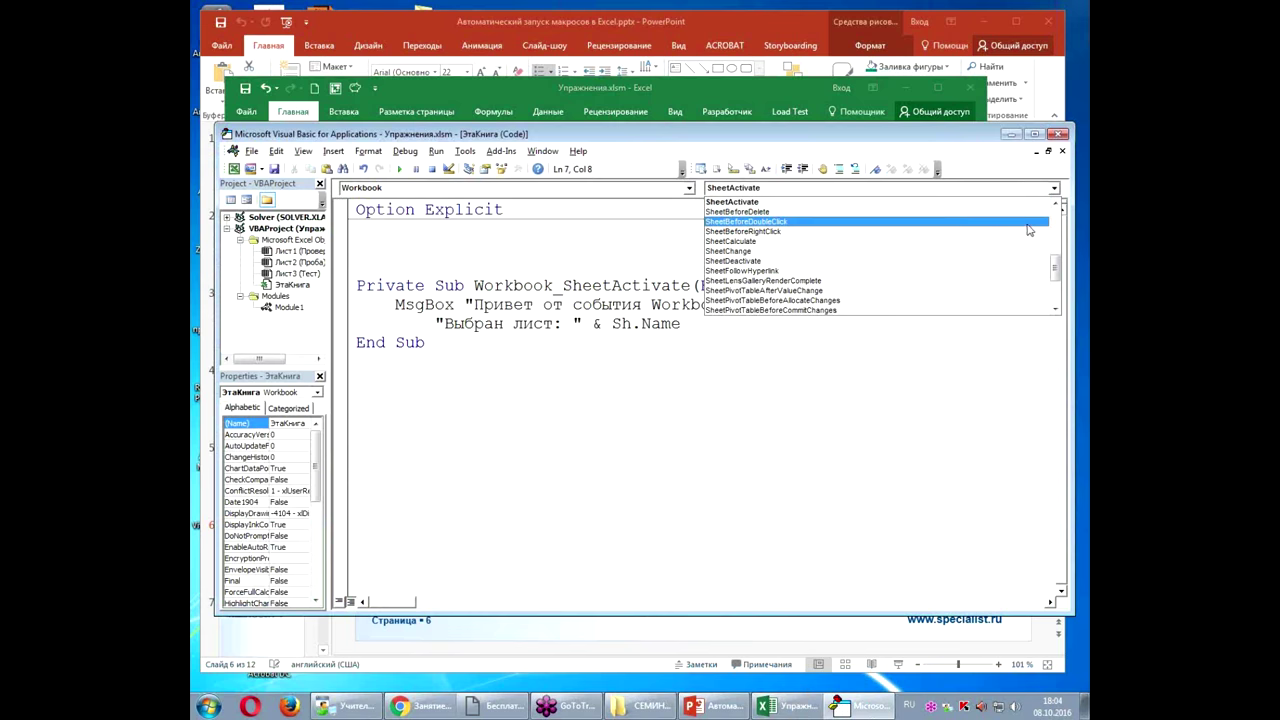
scroll(1003, 243, down, 1)
scroll(1003, 243, down, 1)
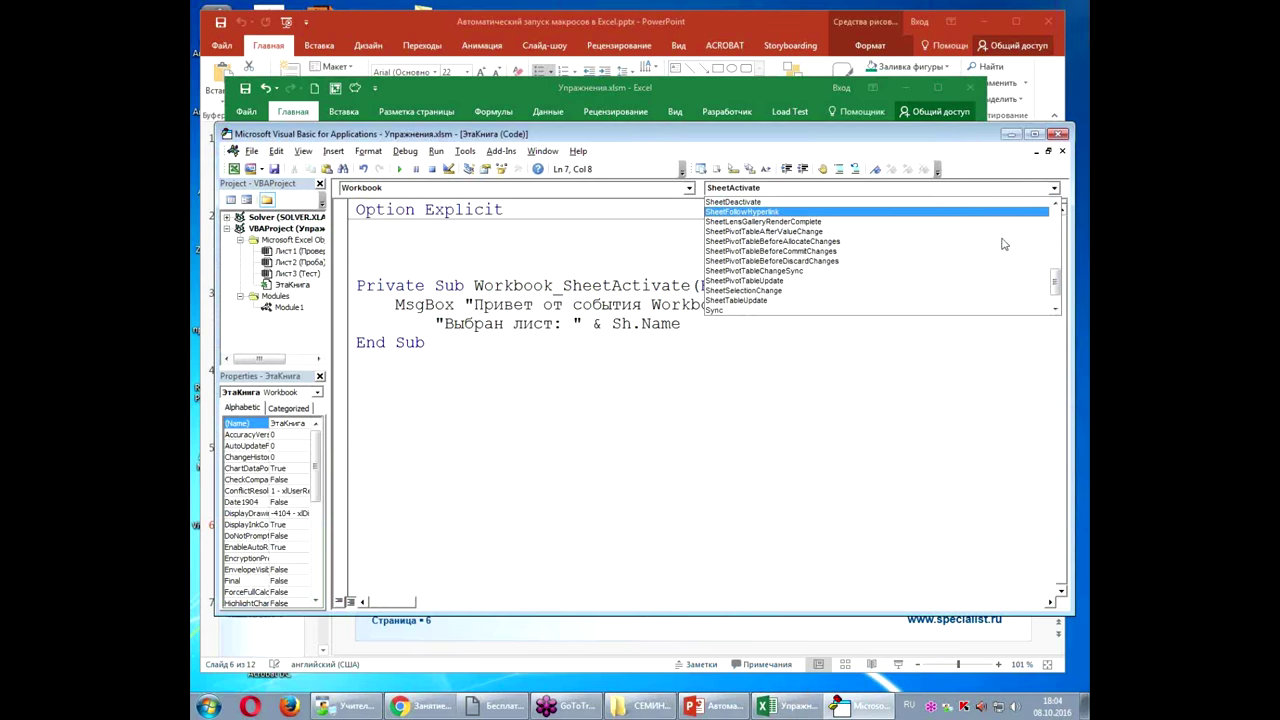
scroll(1003, 243, down, 1)
click(844, 265)
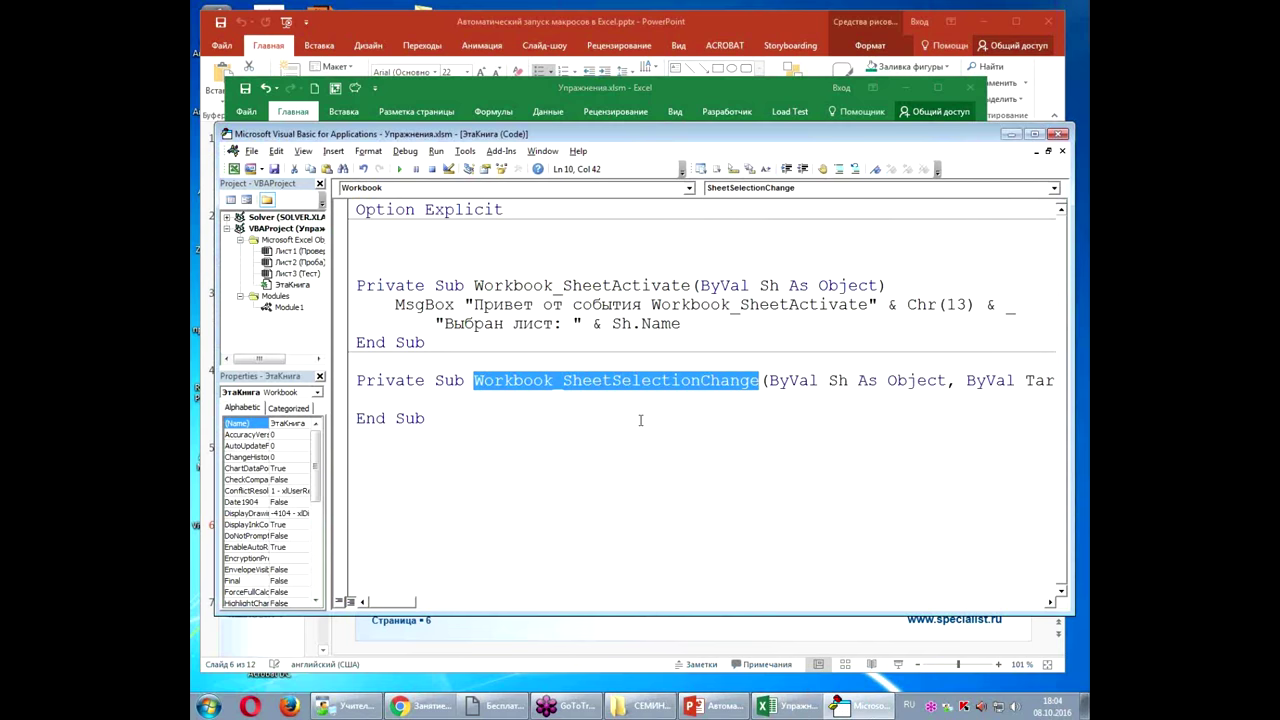
drag(330, 262, 238, 294)
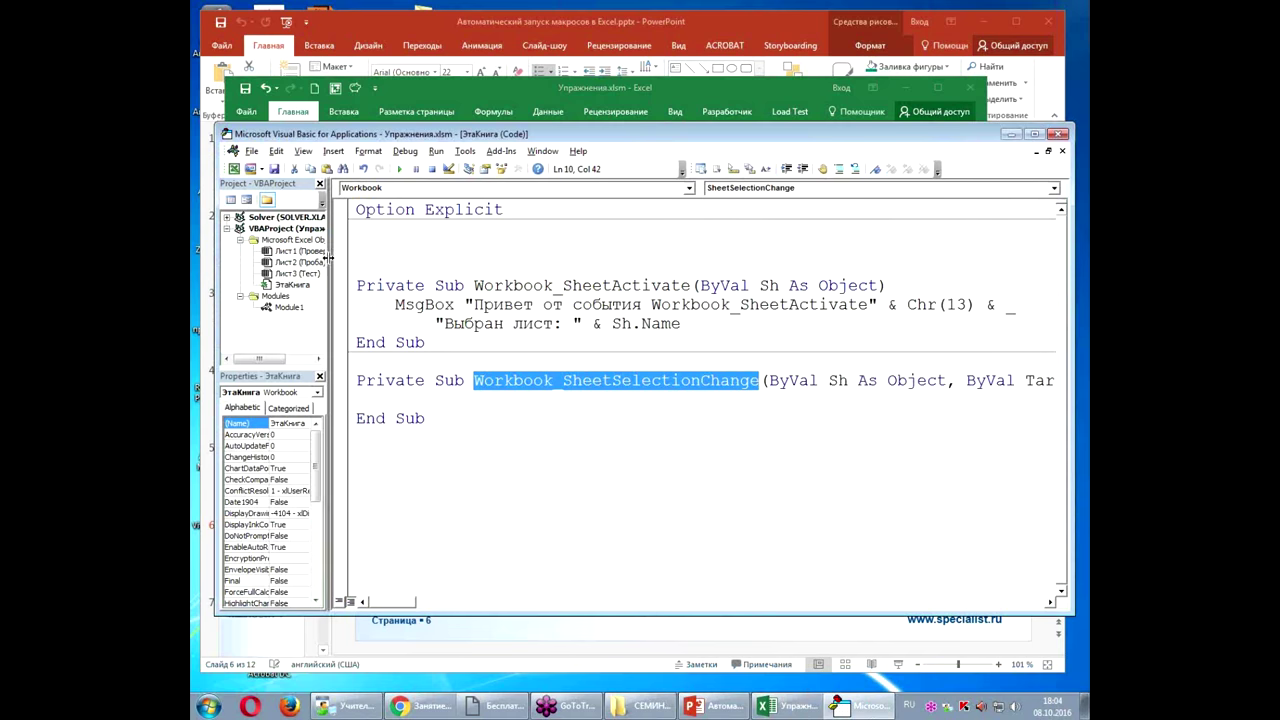
Step: Highlight the new handler's Sh, Target and Range parameters
click(554, 402)
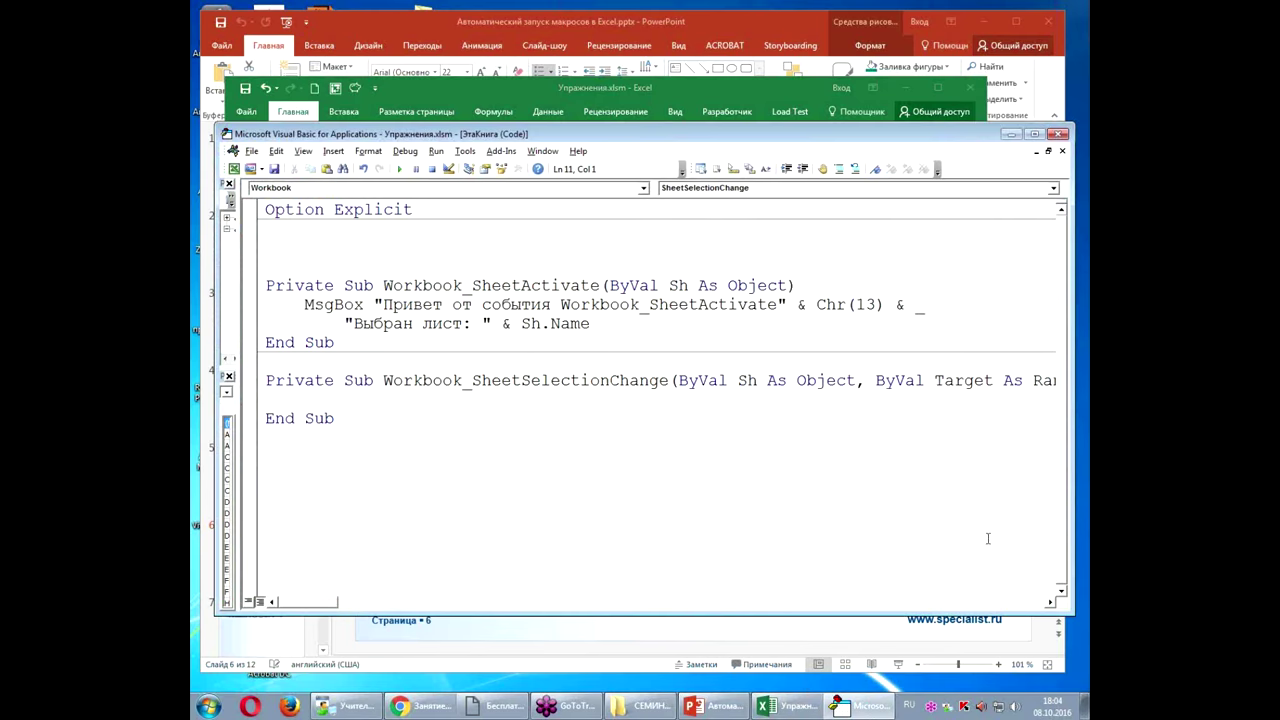
click(1050, 602)
click(675, 456)
double_click(746, 381)
click(709, 304)
click(1050, 602)
double_click(772, 381)
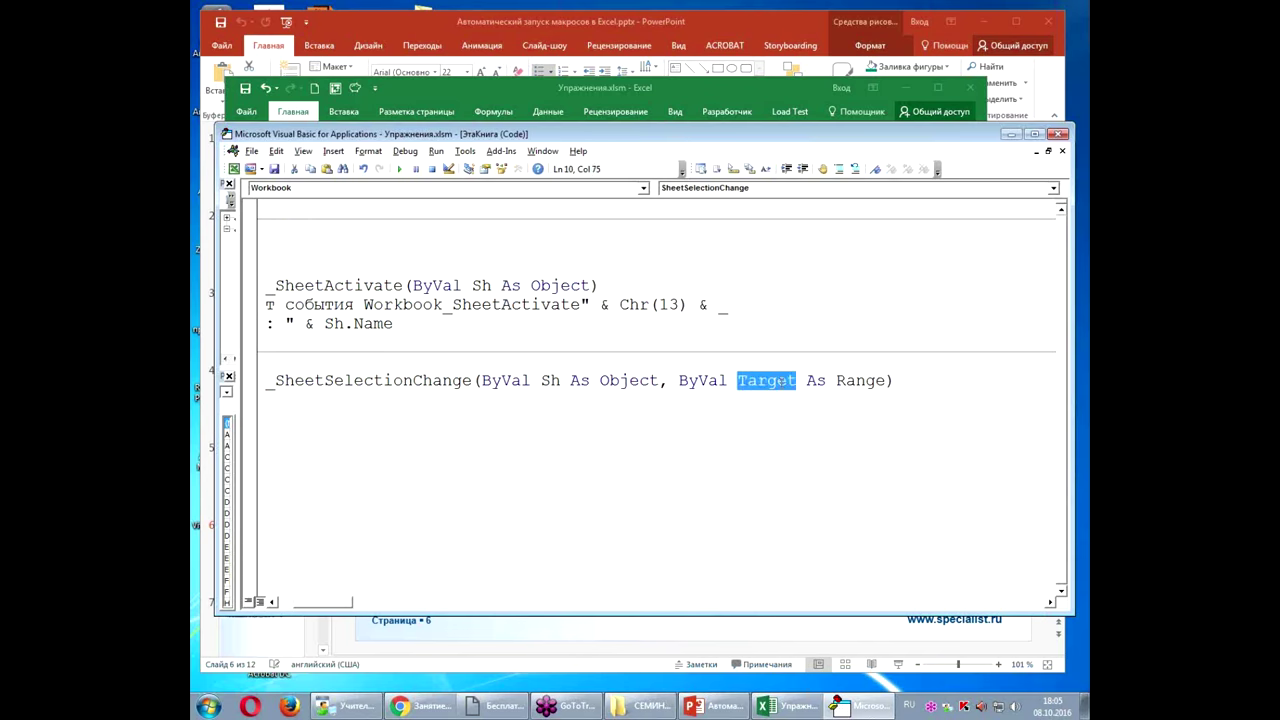
double_click(868, 381)
click(876, 422)
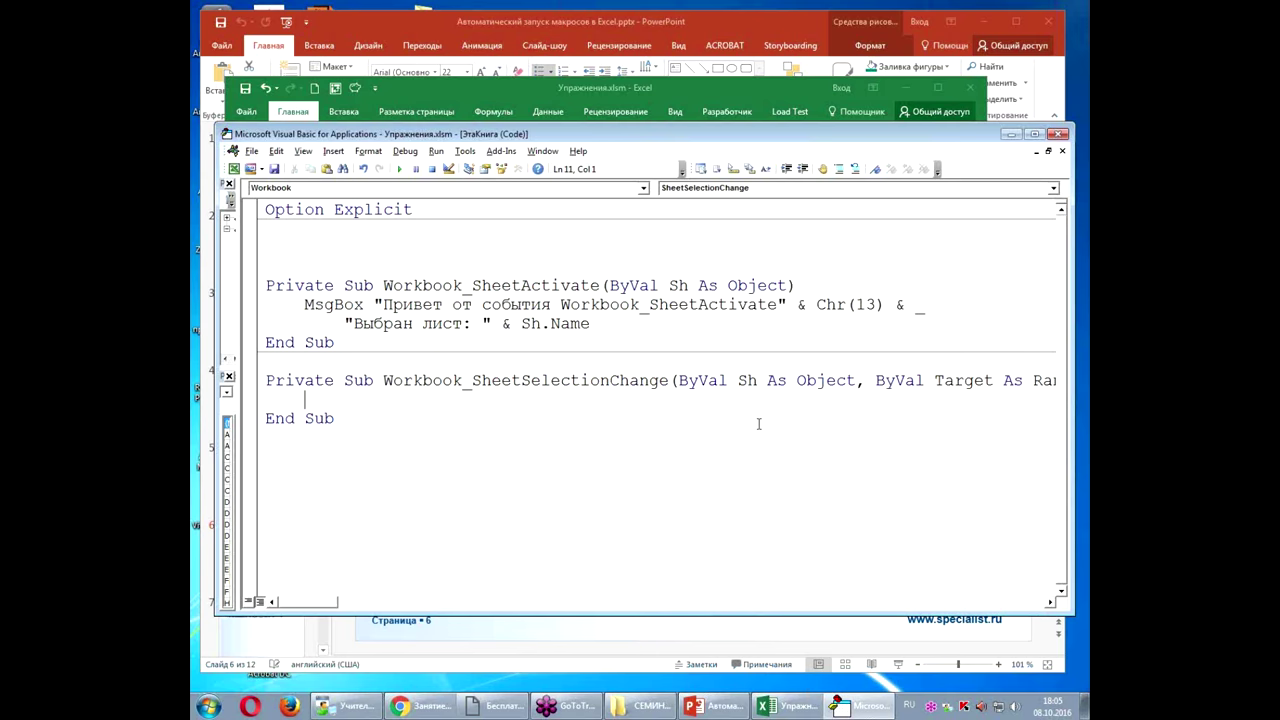
Step: Write an If Sh.Name = "" And Target.Address = "" Then ... End If block
text(ш)
key(BackSpace)
text(if )
text(sh,)
key(BackSpace)
text(.Name="")
text( and r)
key(BackSpace)
text(target.add)
key(Tab)
text(=""then)
key(Return)
key(Return)
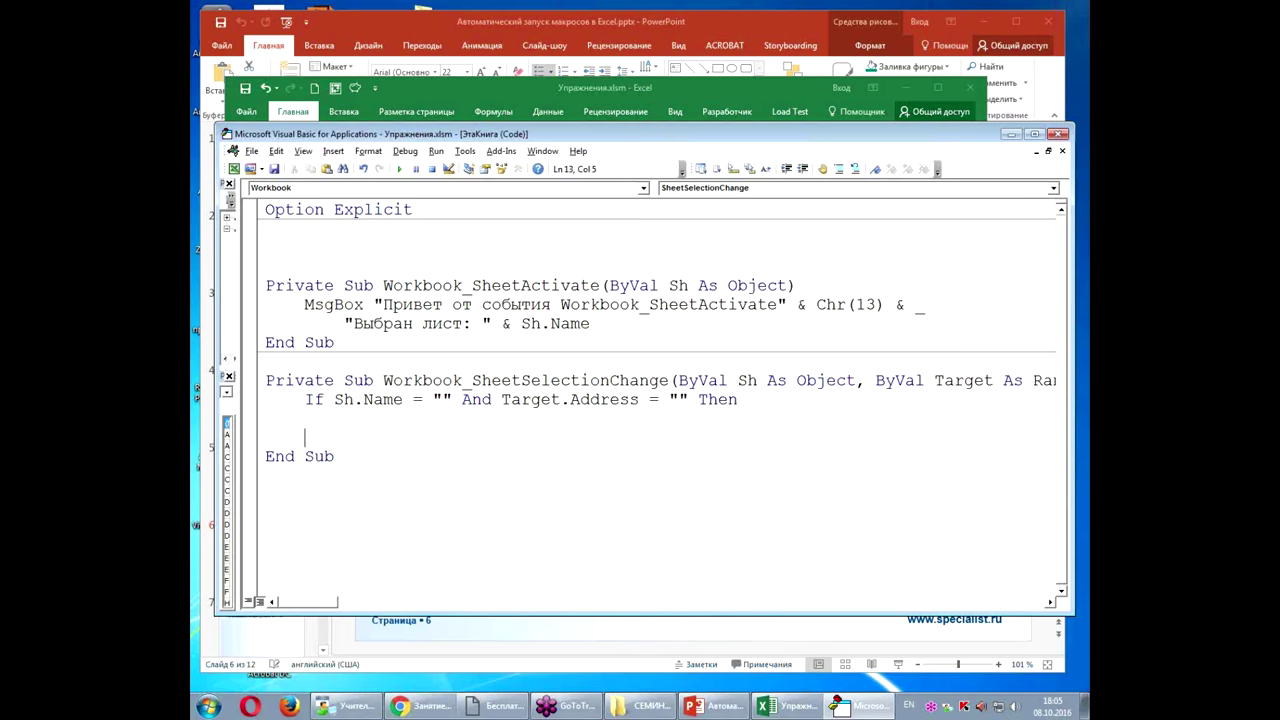
text(end if)
key(Up)
Step: Add MsgBox "Выбрана ячейка A1 (событие Workbook_SheetSelectionChange)" inside the If block
text(msgbox )
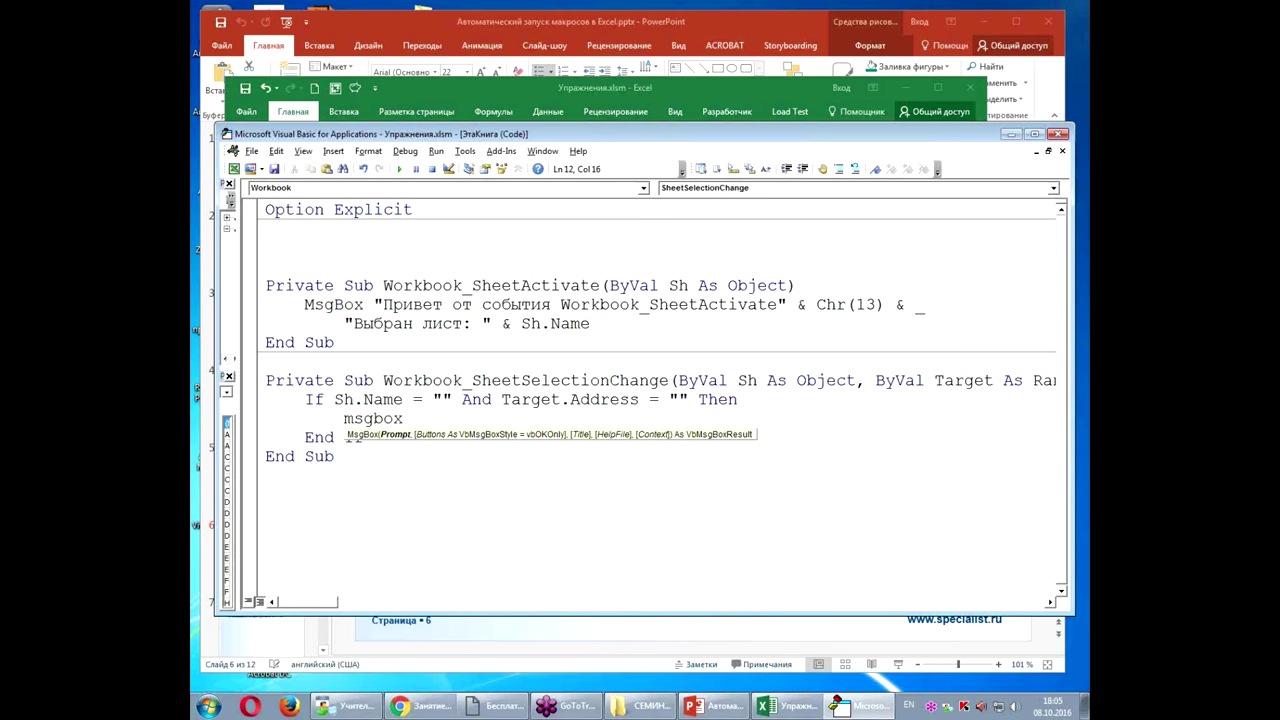
text("")
text(Вы)
text(бран)
text(а ячей)
text(ка )
text(A1)
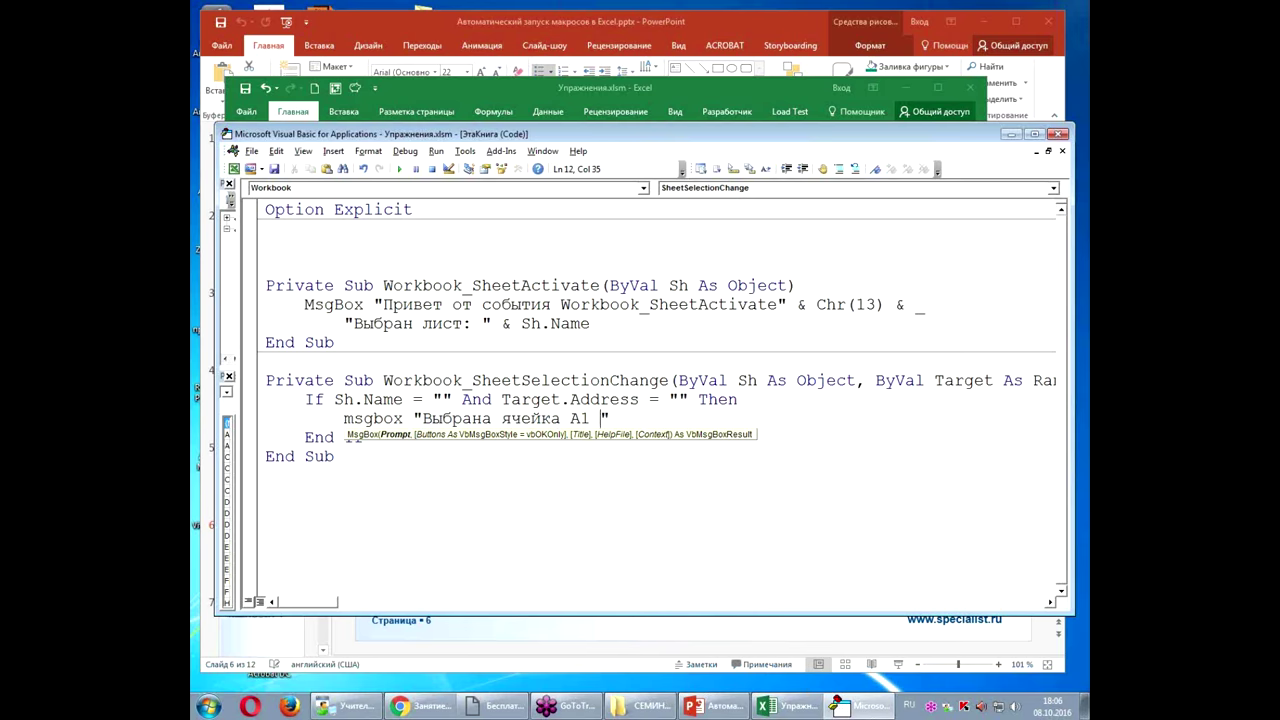
text( (событие)
drag(383, 380, 675, 380)
key(ctrl+c)
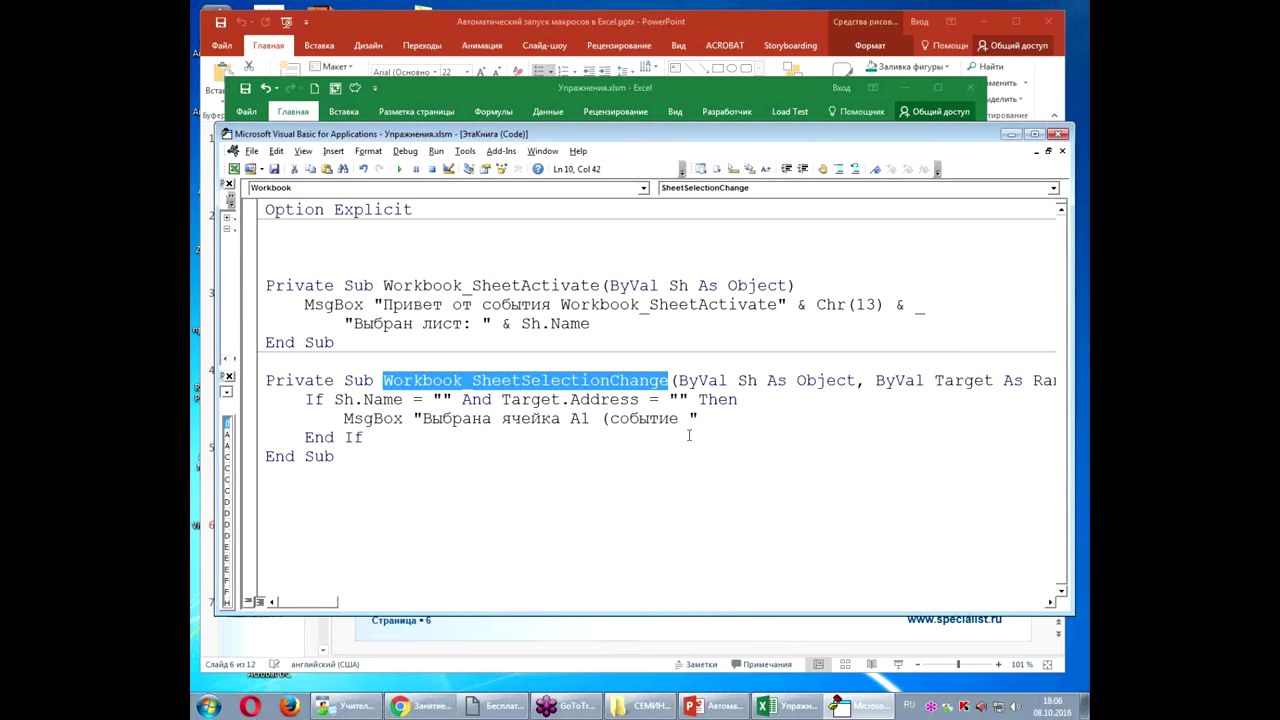
click(688, 419)
key(ctrl+v)
text())
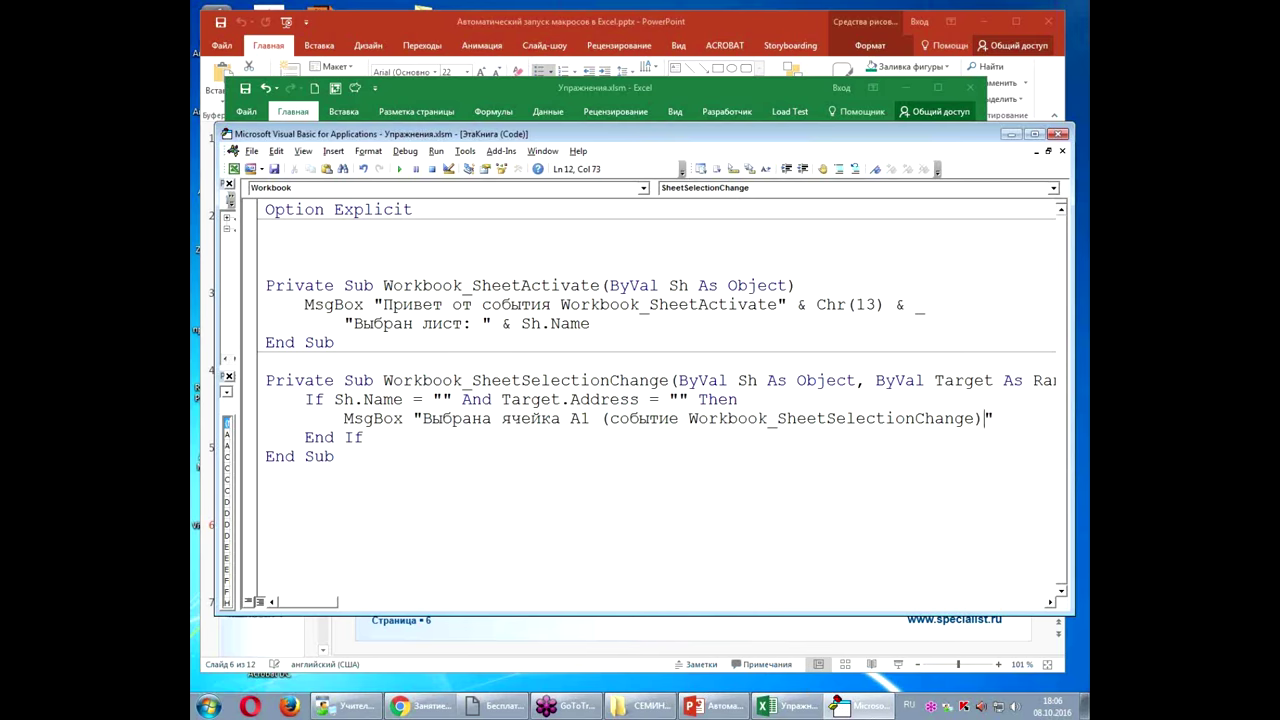
click(641, 465)
click(441, 399)
click(780, 708)
Step: Check the sheet tab name and fill "Тест" into the Sh.Name condition
click(420, 477)
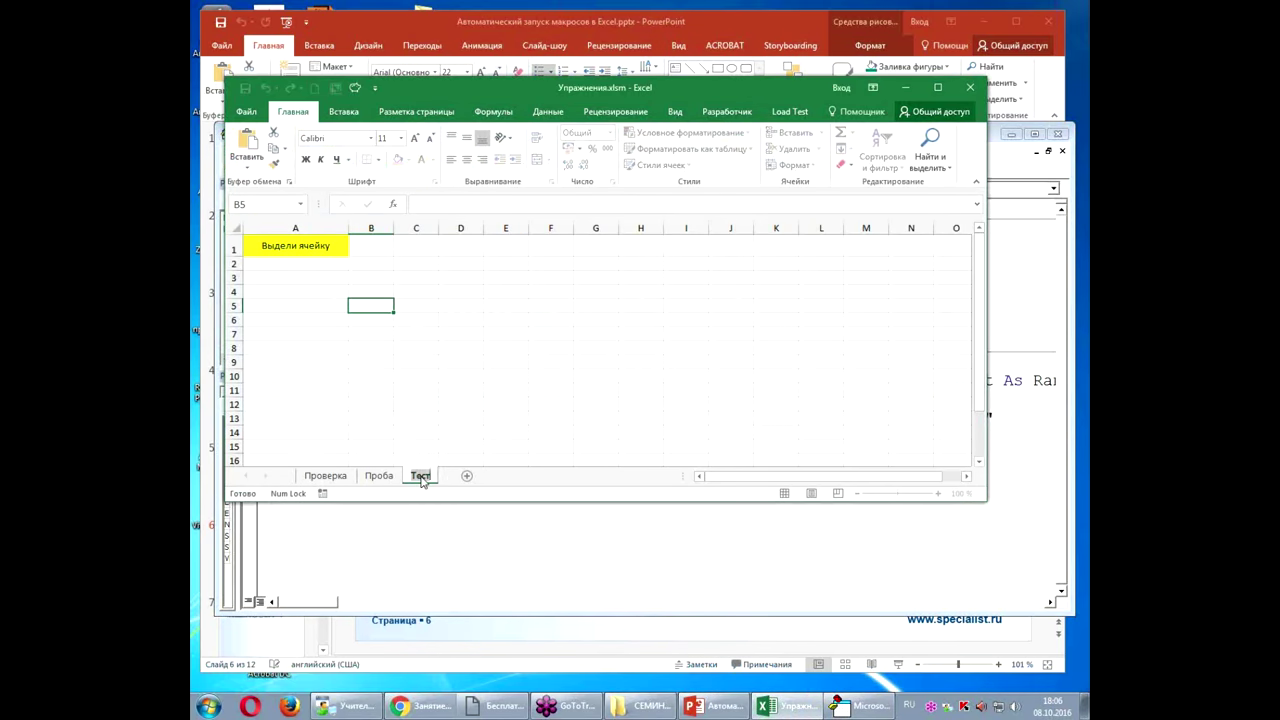
click(467, 505)
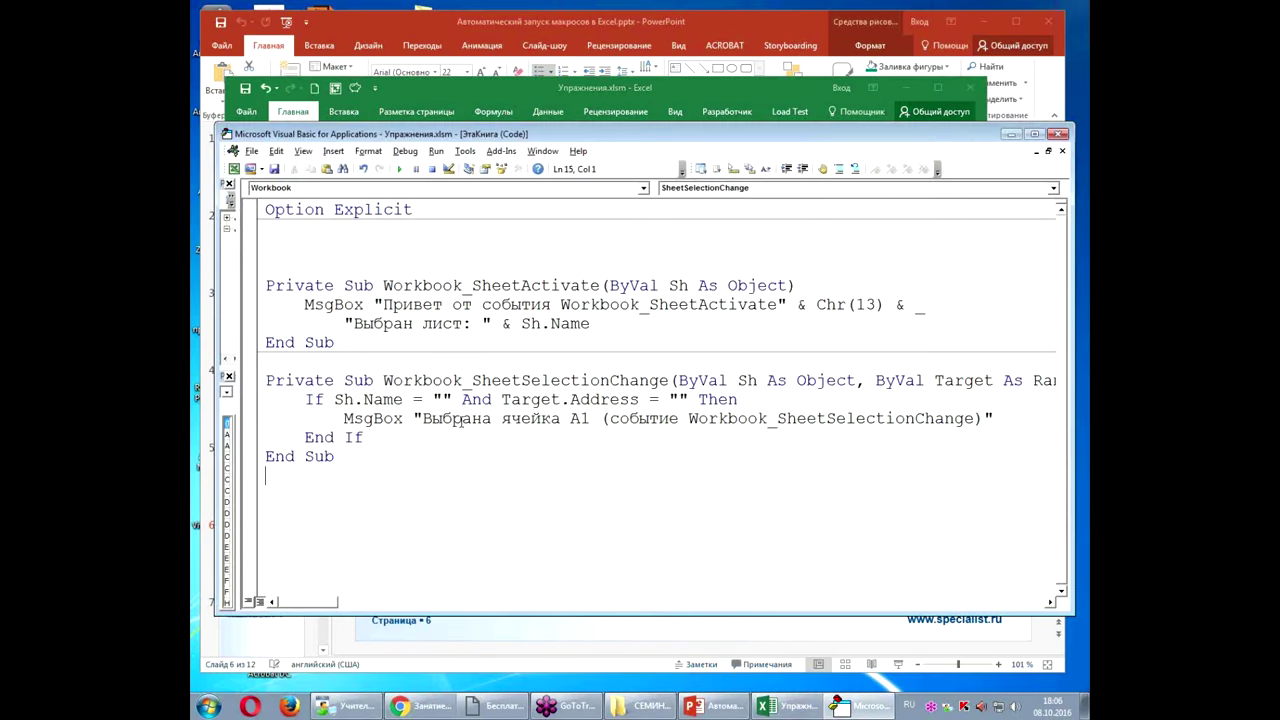
click(447, 399)
text(Тест)
key(Down)
key(Down)
key(Down)
Step: Set the Target.Address comparison to "$A$1"
click(716, 399)
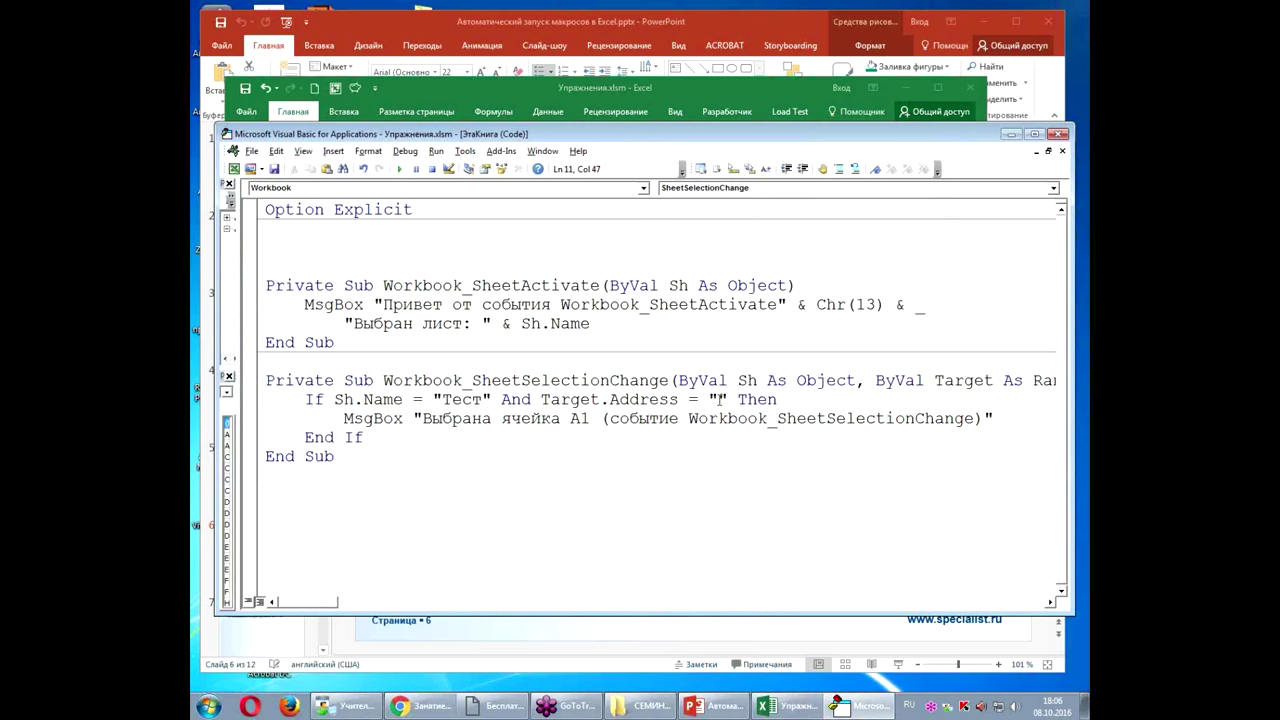
text($A)
key(BackSpace)
key(BackSpace)
text(A1)
text($)
key(Right)
text($)
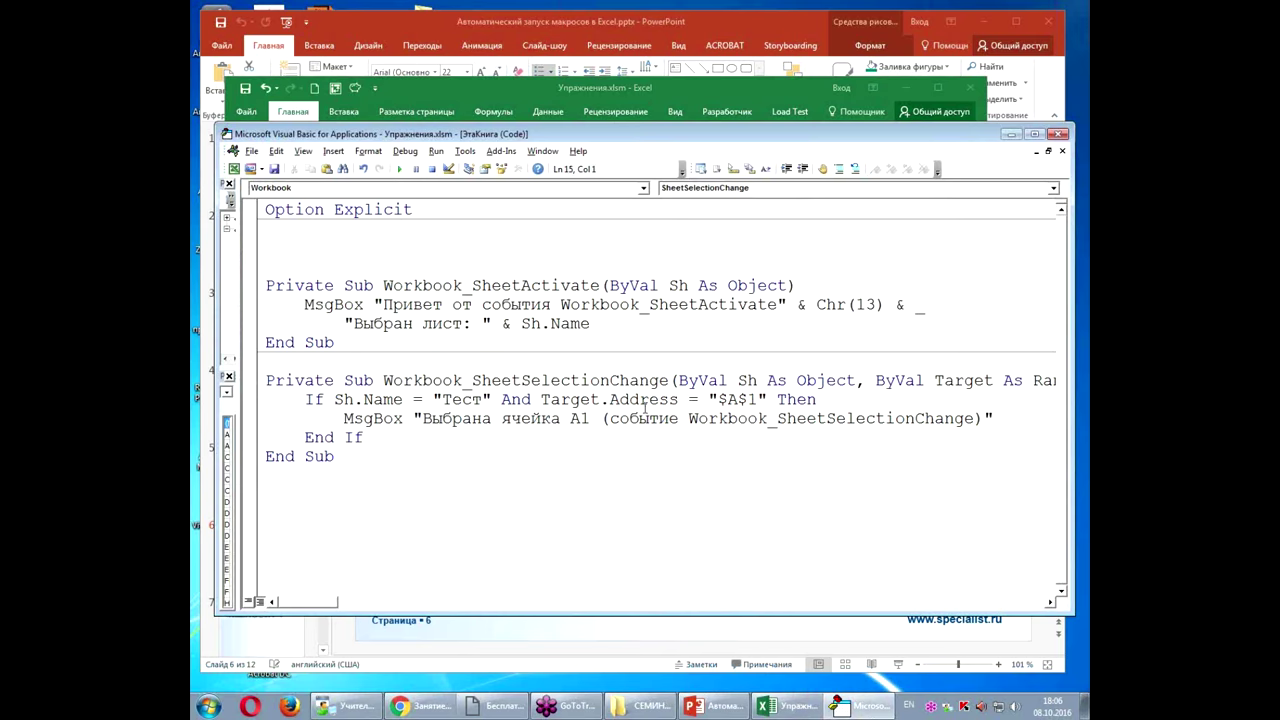
double_click(642, 400)
click(653, 437)
click(561, 88)
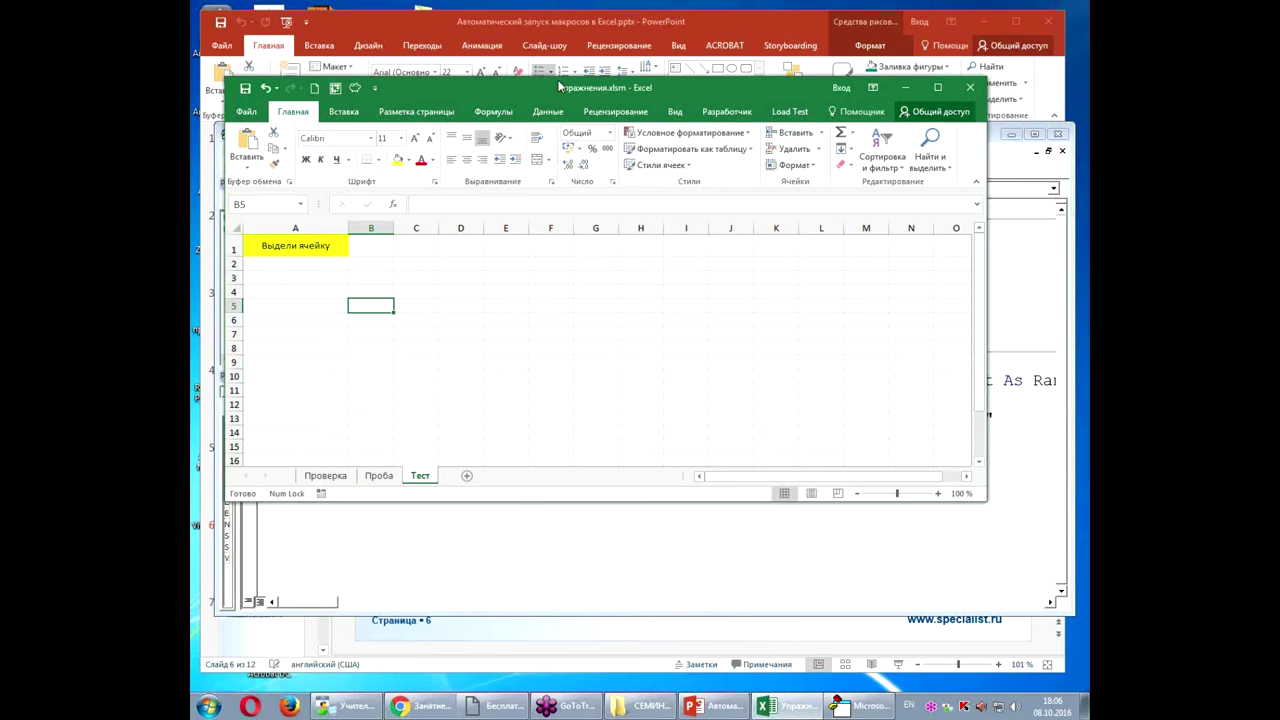
Step: Switch to Проба and back to Тест, select A1 to get the message, then select G9
click(379, 476)
click(712, 404)
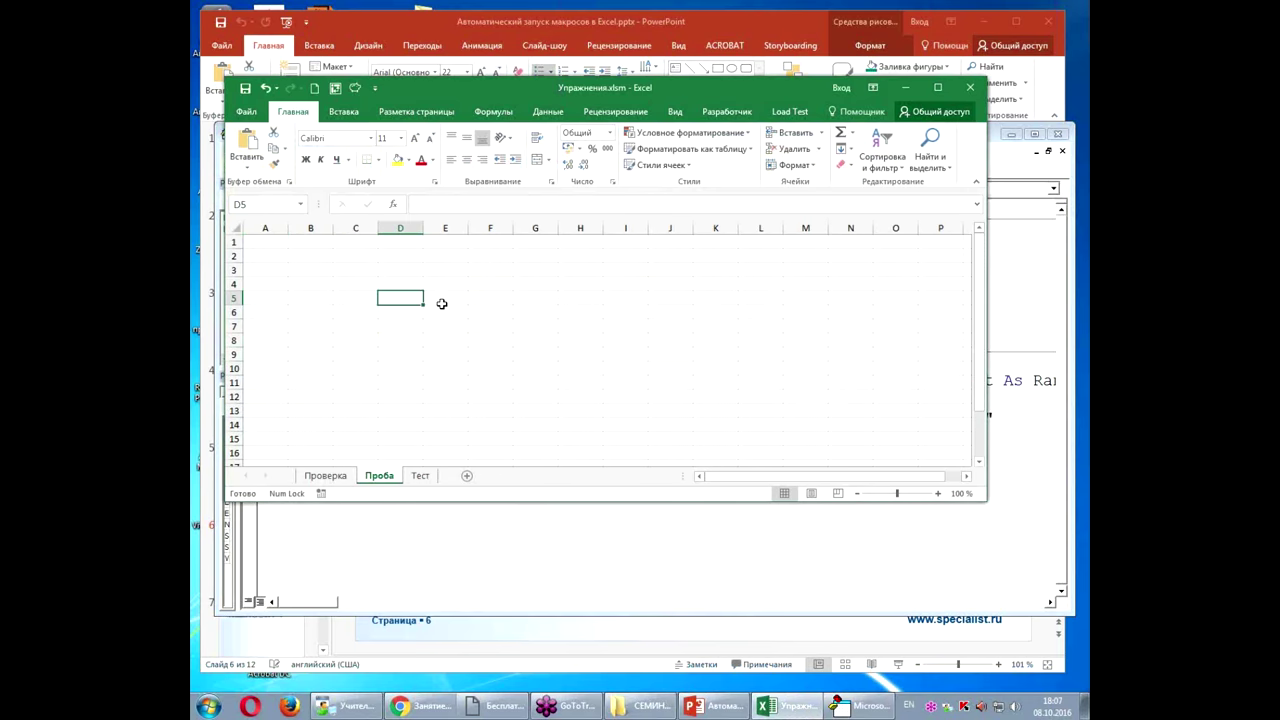
click(420, 476)
click(711, 404)
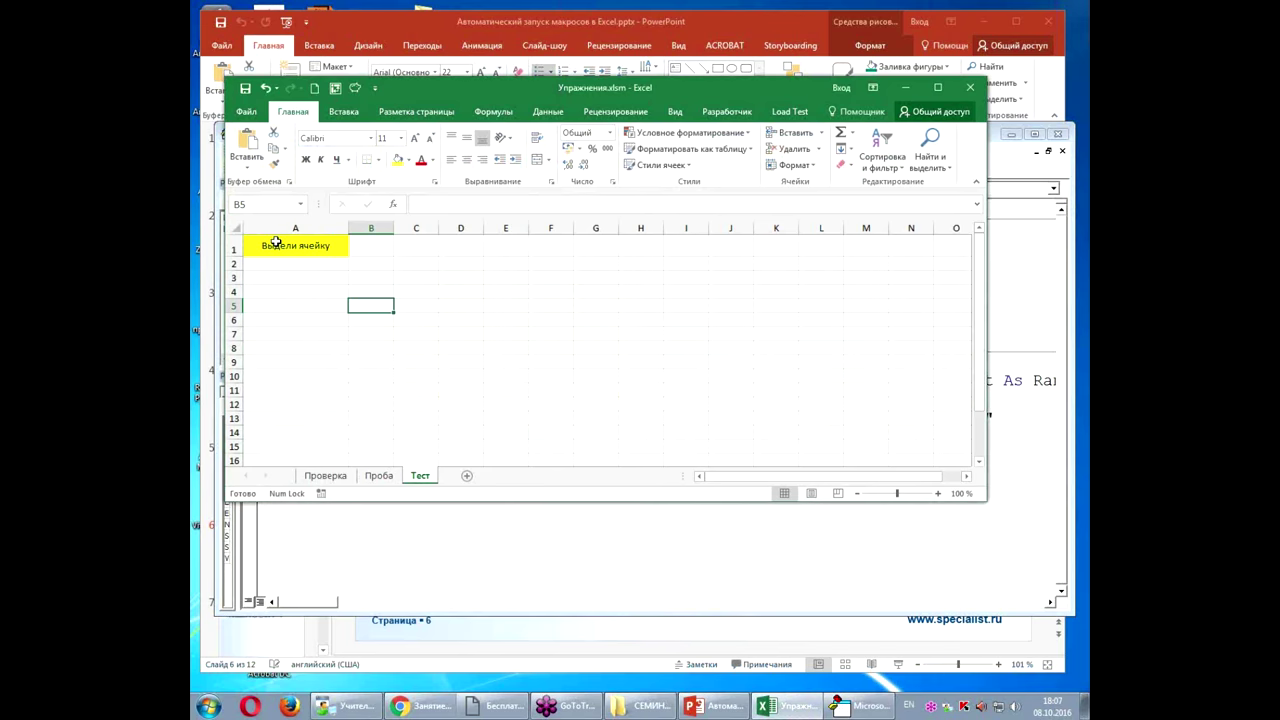
click(284, 246)
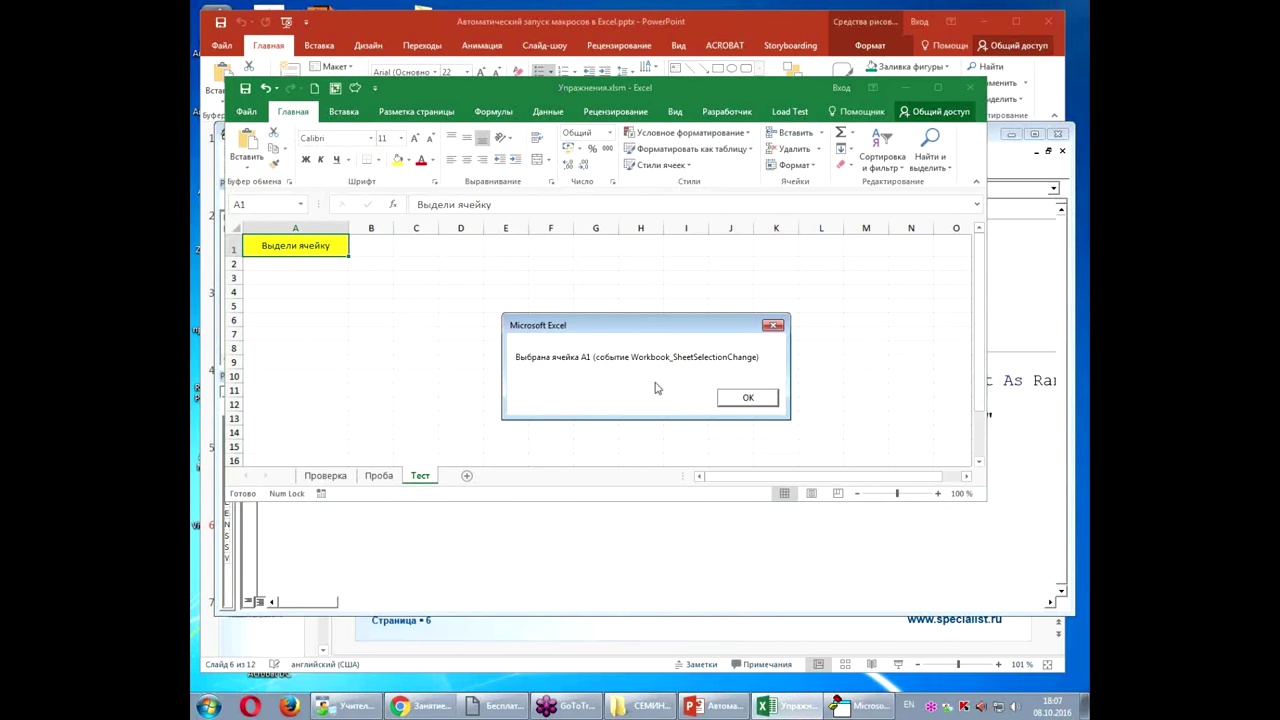
click(748, 398)
click(608, 364)
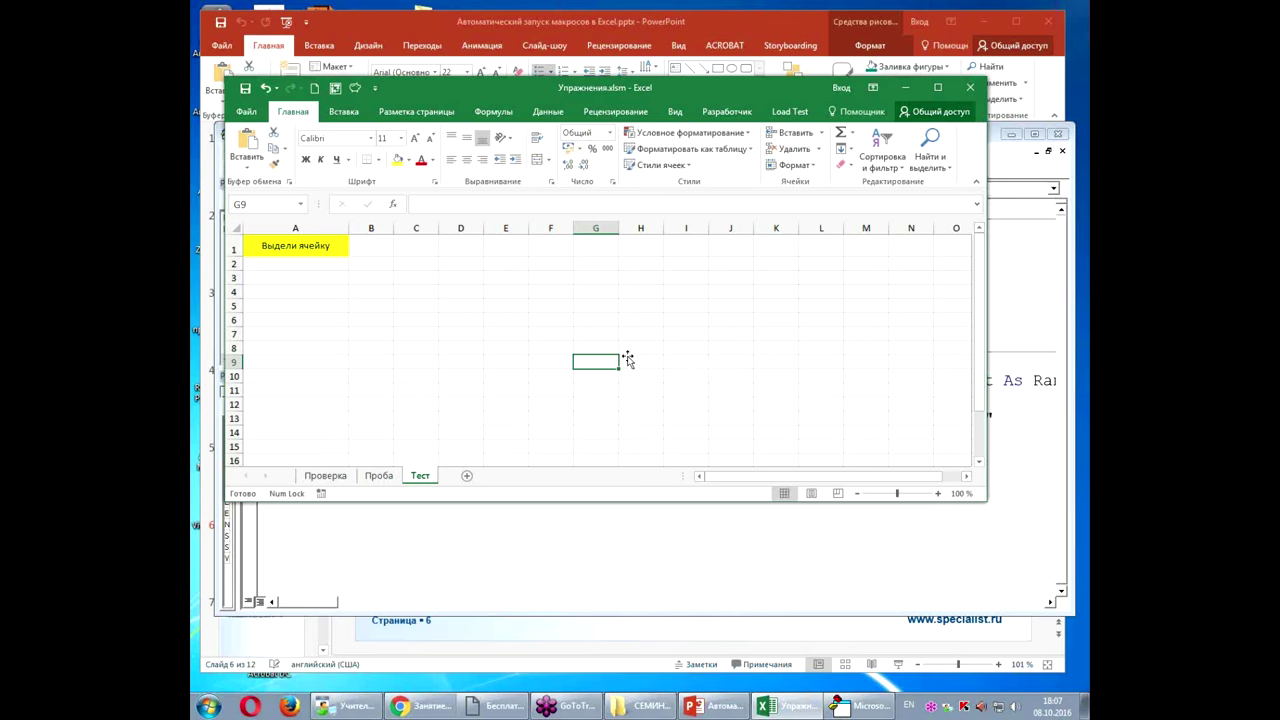
Step: Add sheet Лист4 after Тест, dismiss its message, widen column A and begin an entry in A1
click(466, 476)
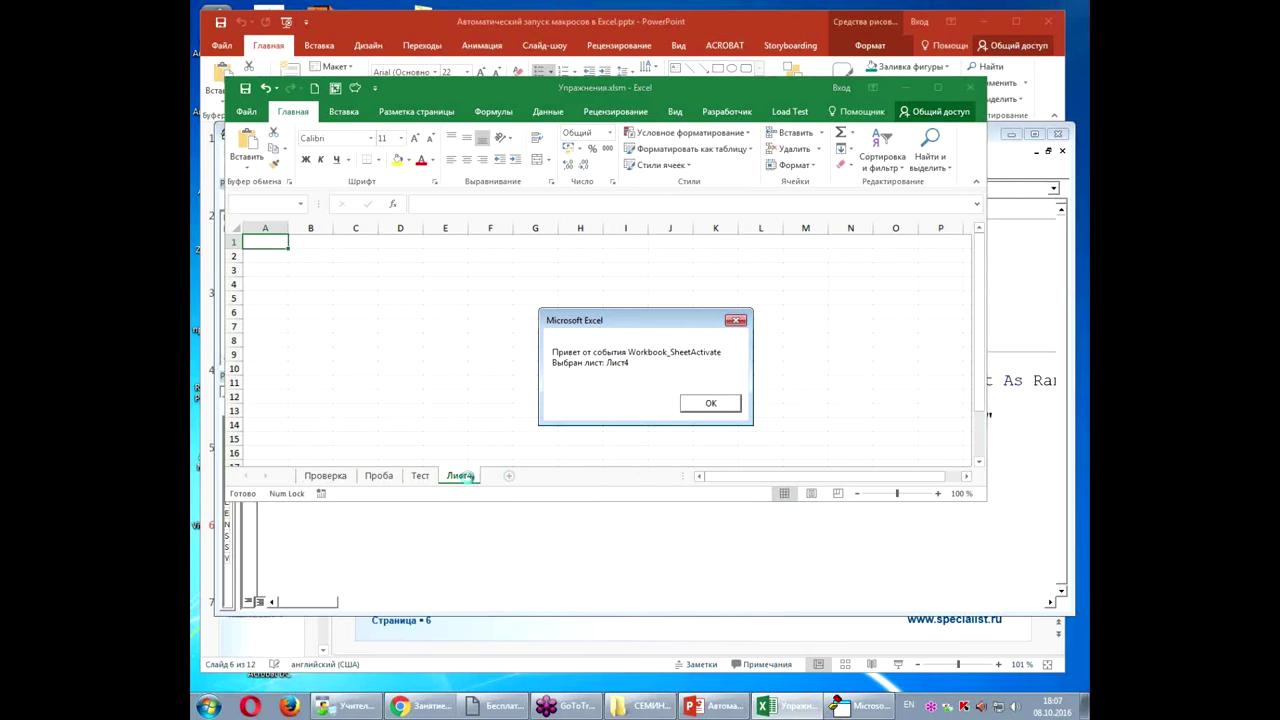
click(710, 403)
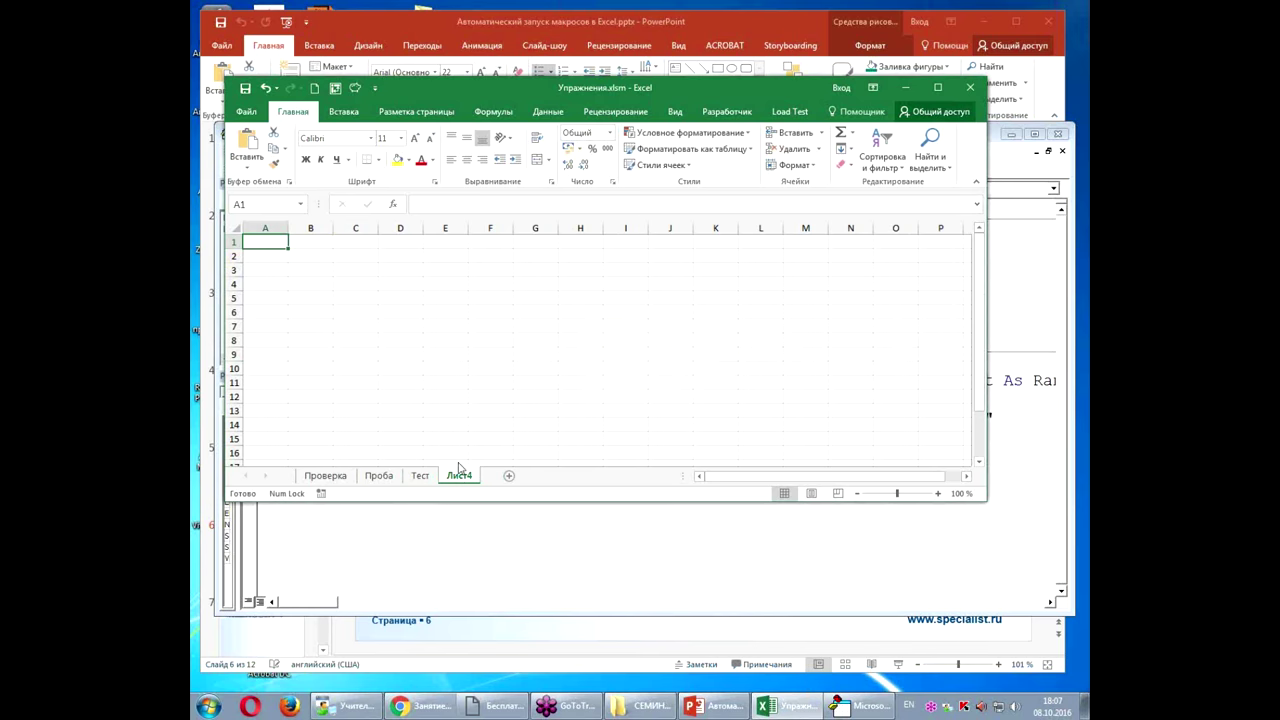
double_click(460, 476)
key(Return)
drag(288, 228, 338, 228)
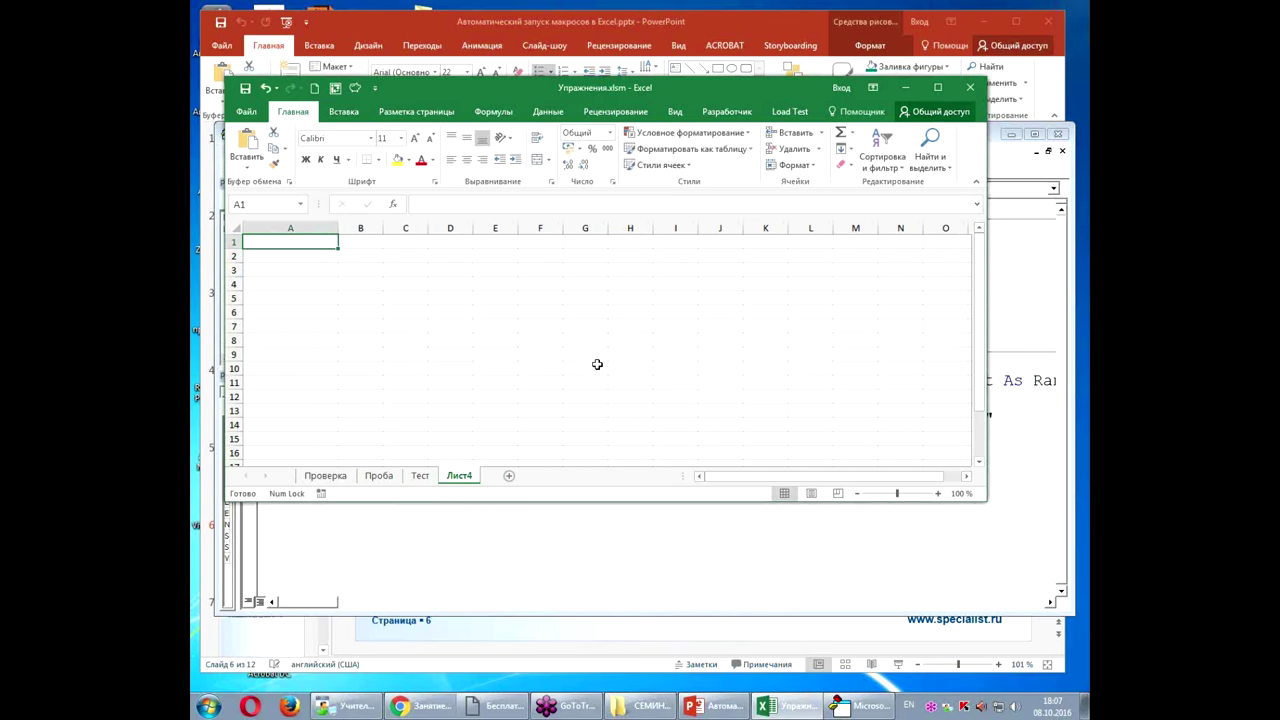
text(Vj)
Step: Enter headers Мои данные in A1 and Дата изменения in B1, widening column B
key(alt+shift)
text(Мои данные)
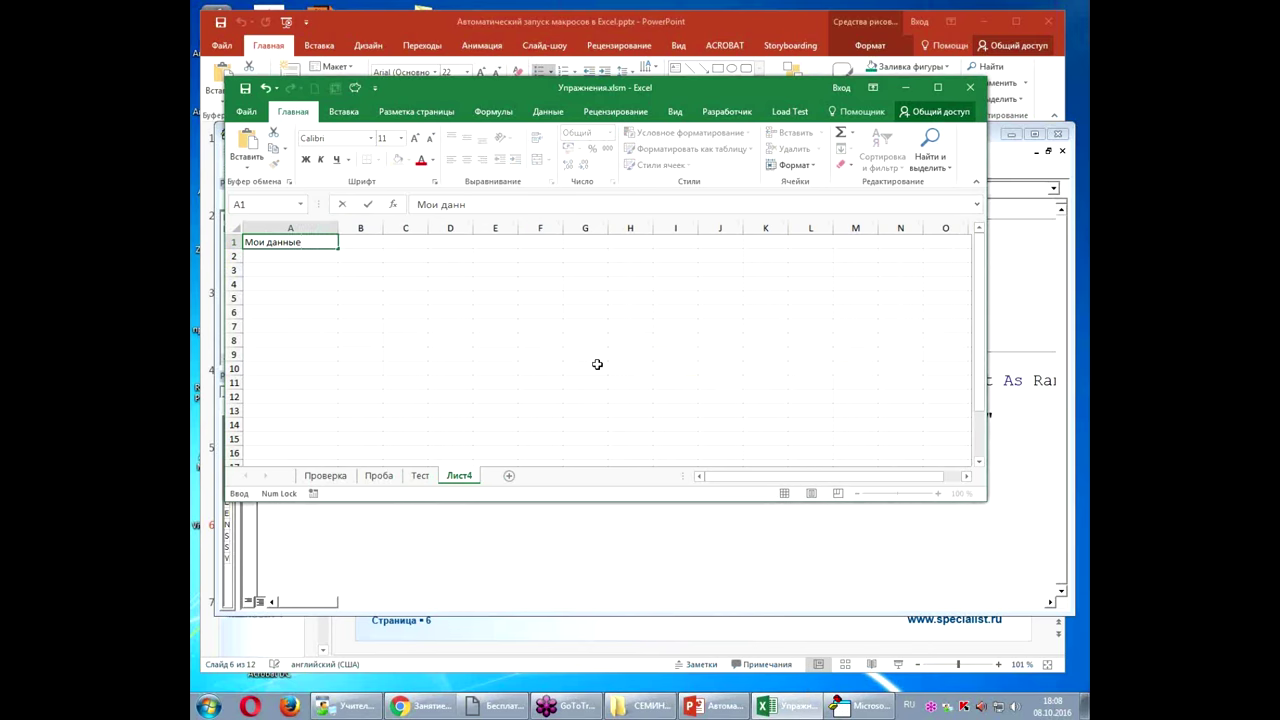
click(378, 326)
click(374, 241)
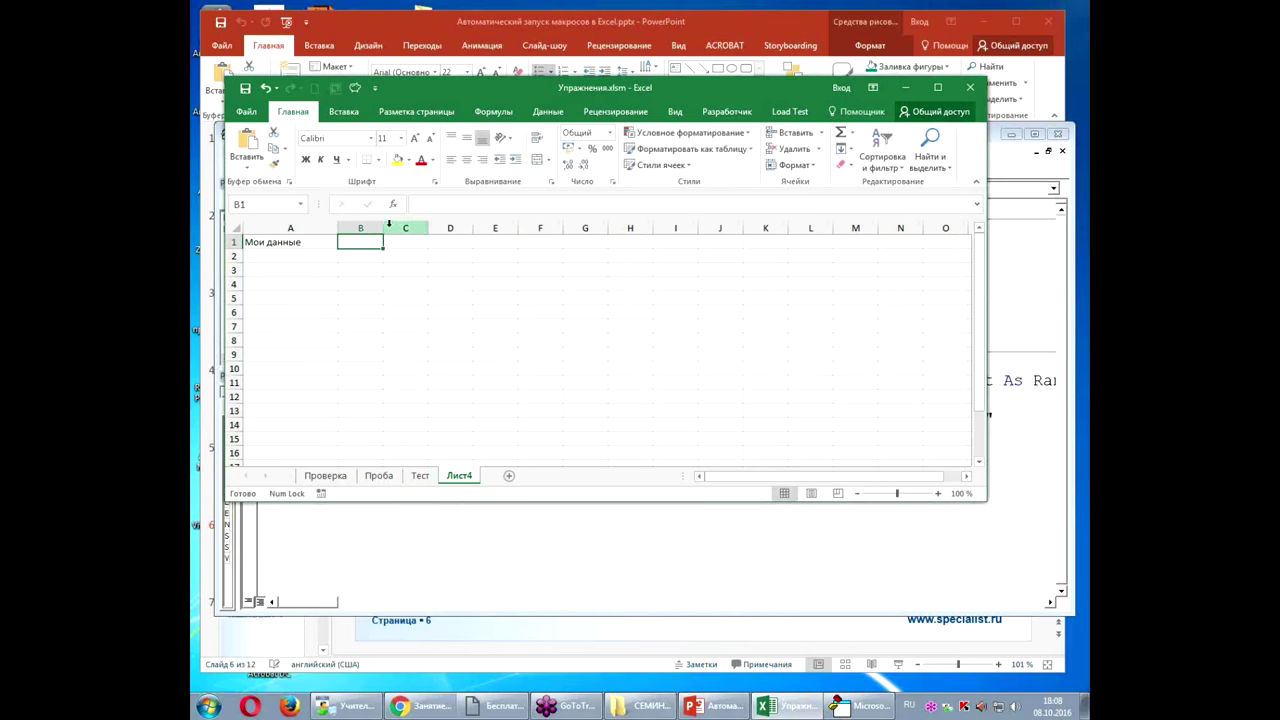
drag(383, 228, 404, 228)
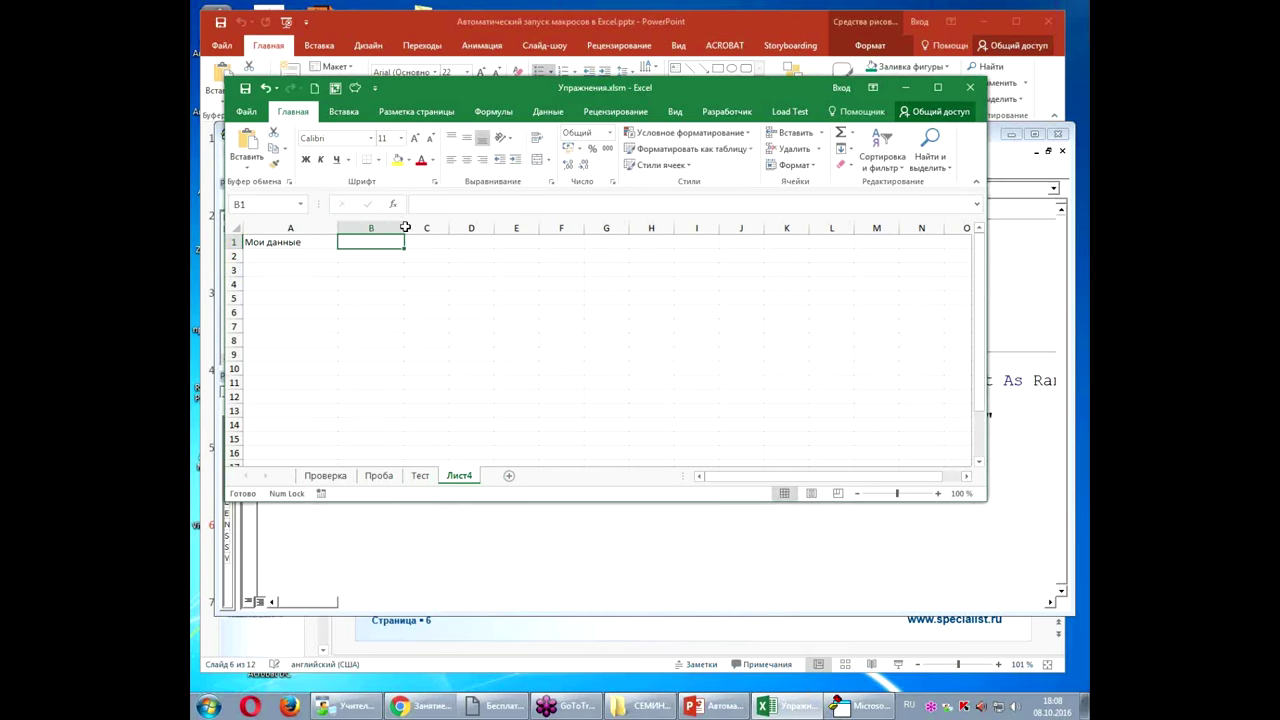
drag(404, 228, 467, 228)
click(466, 294)
click(402, 242)
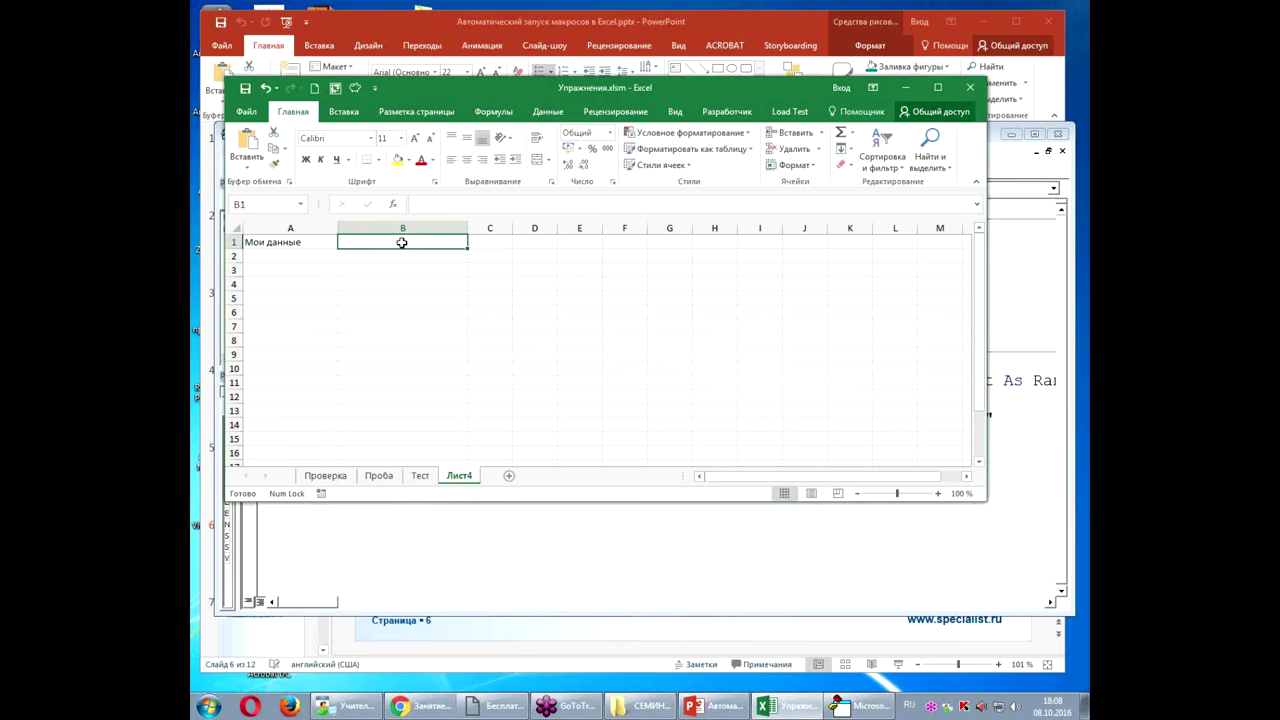
text(Дата)
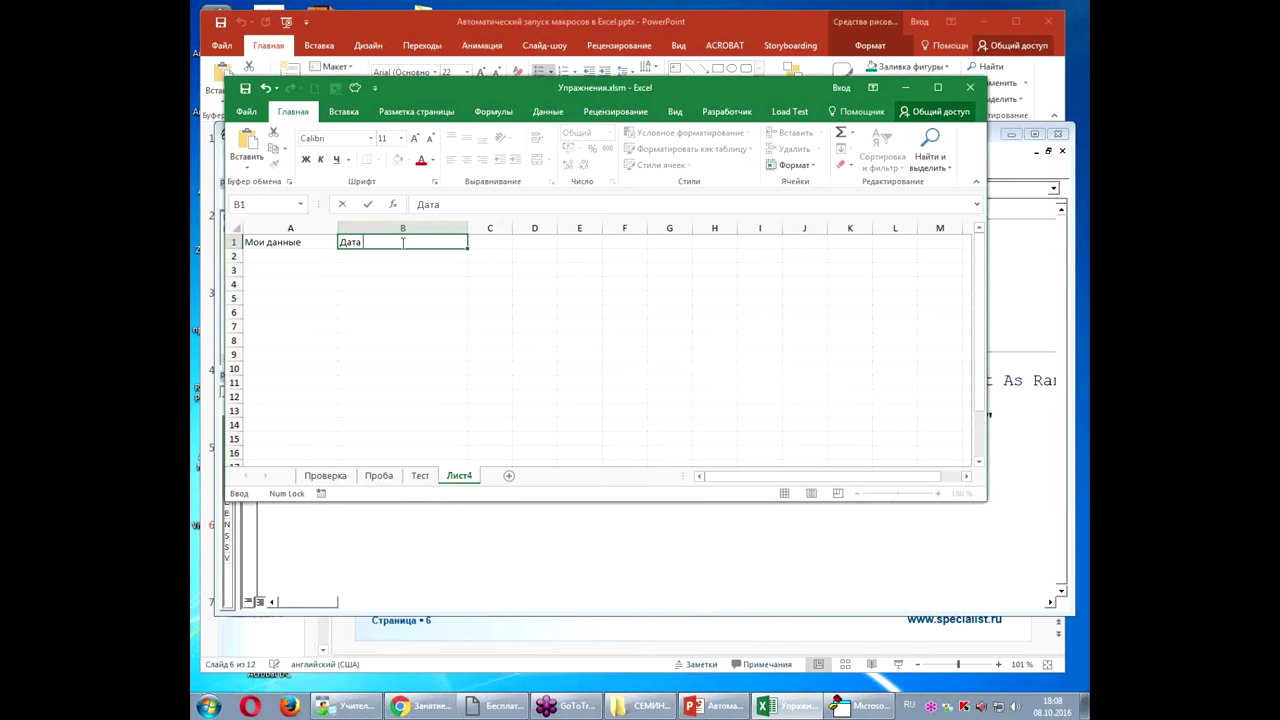
text( изменения)
key(Return)
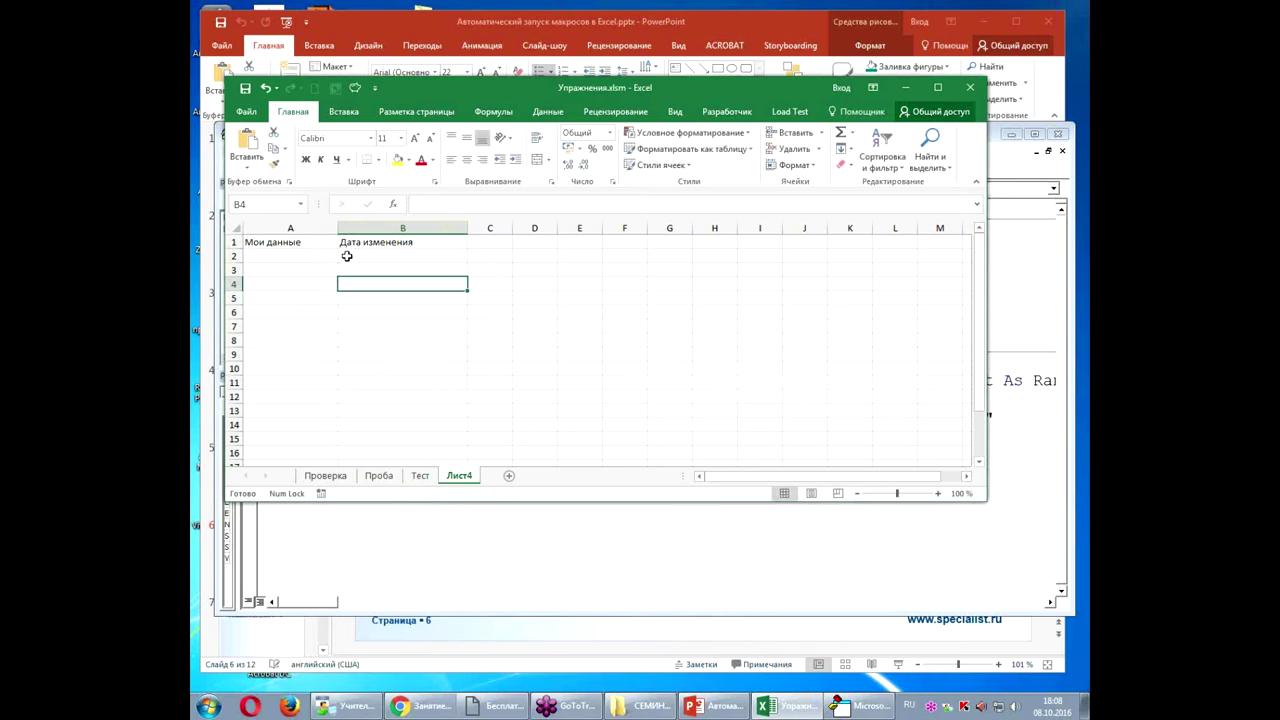
Step: Make A1:B1 bold, light-shaded and centred, widen column B further, and select column B
drag(303, 242, 403, 242)
click(306, 160)
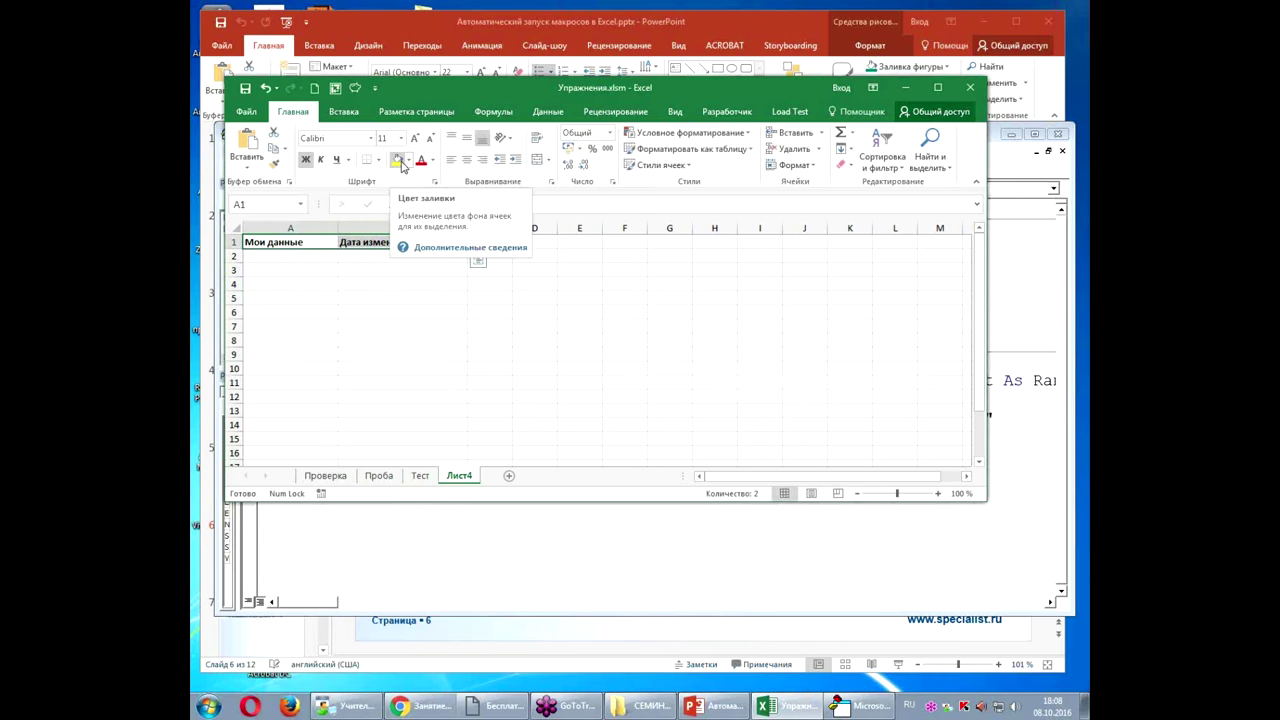
click(409, 161)
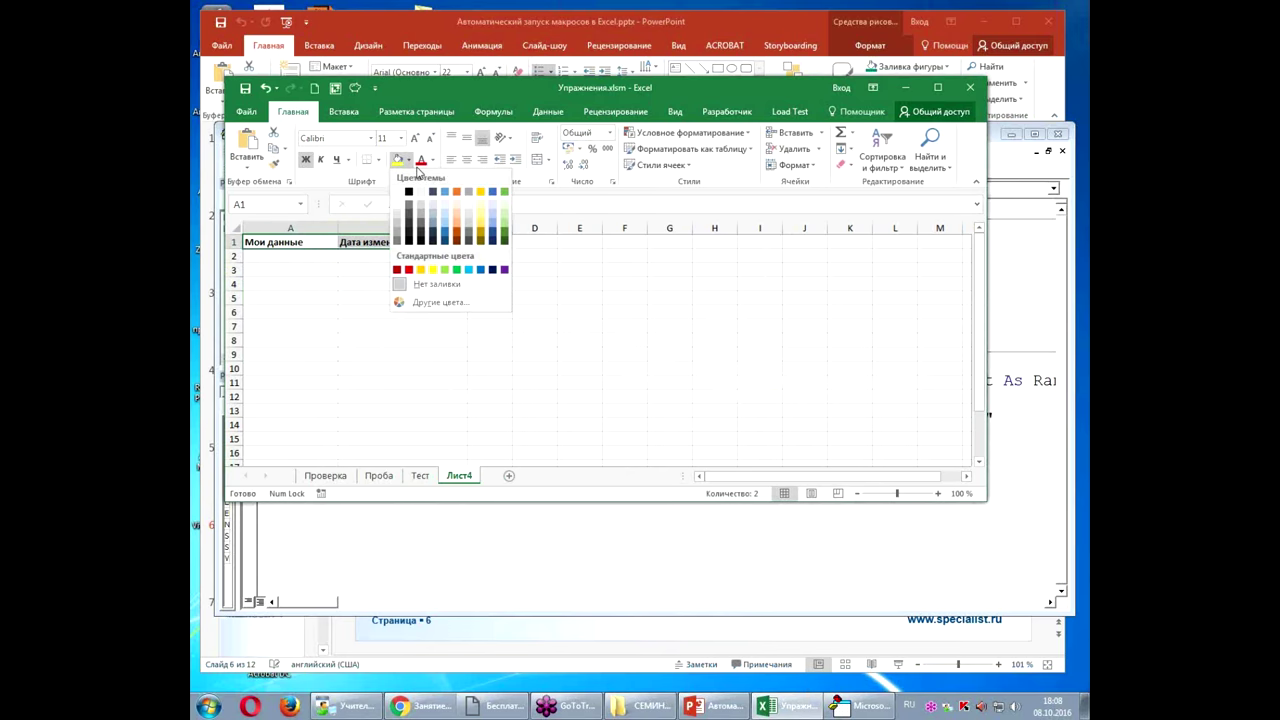
click(492, 210)
click(466, 159)
click(426, 289)
drag(467, 228, 488, 228)
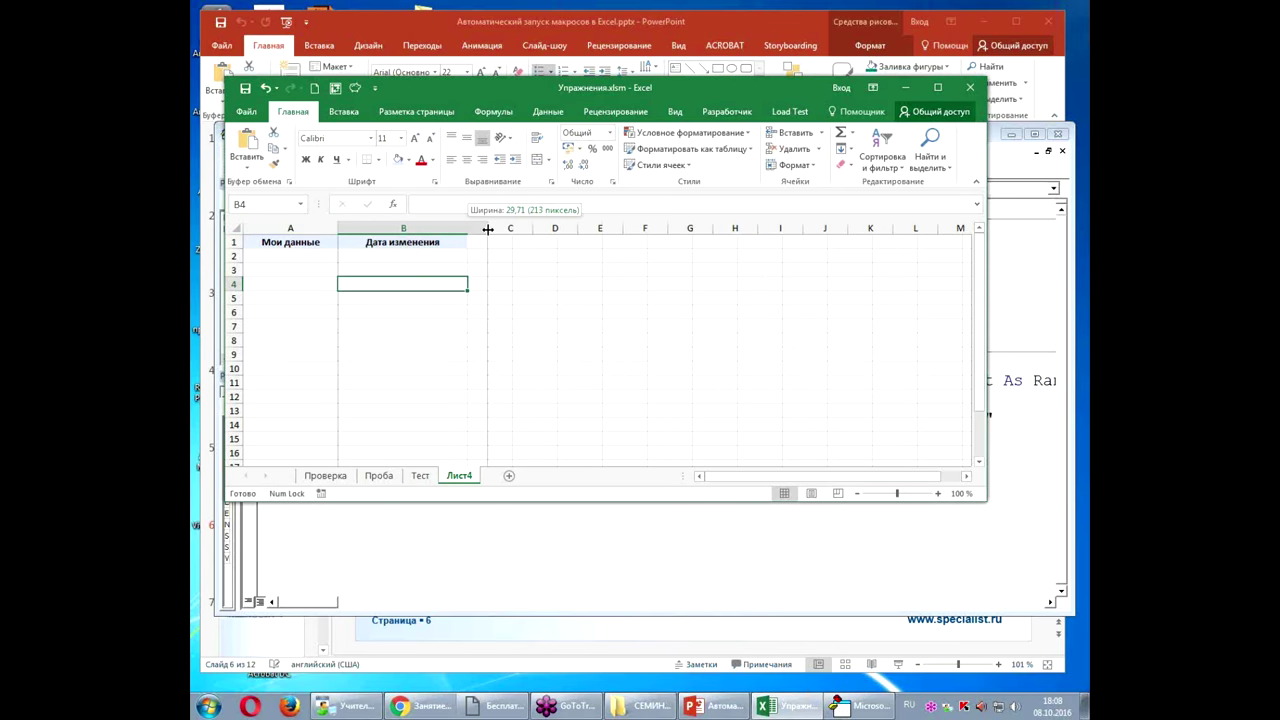
click(445, 228)
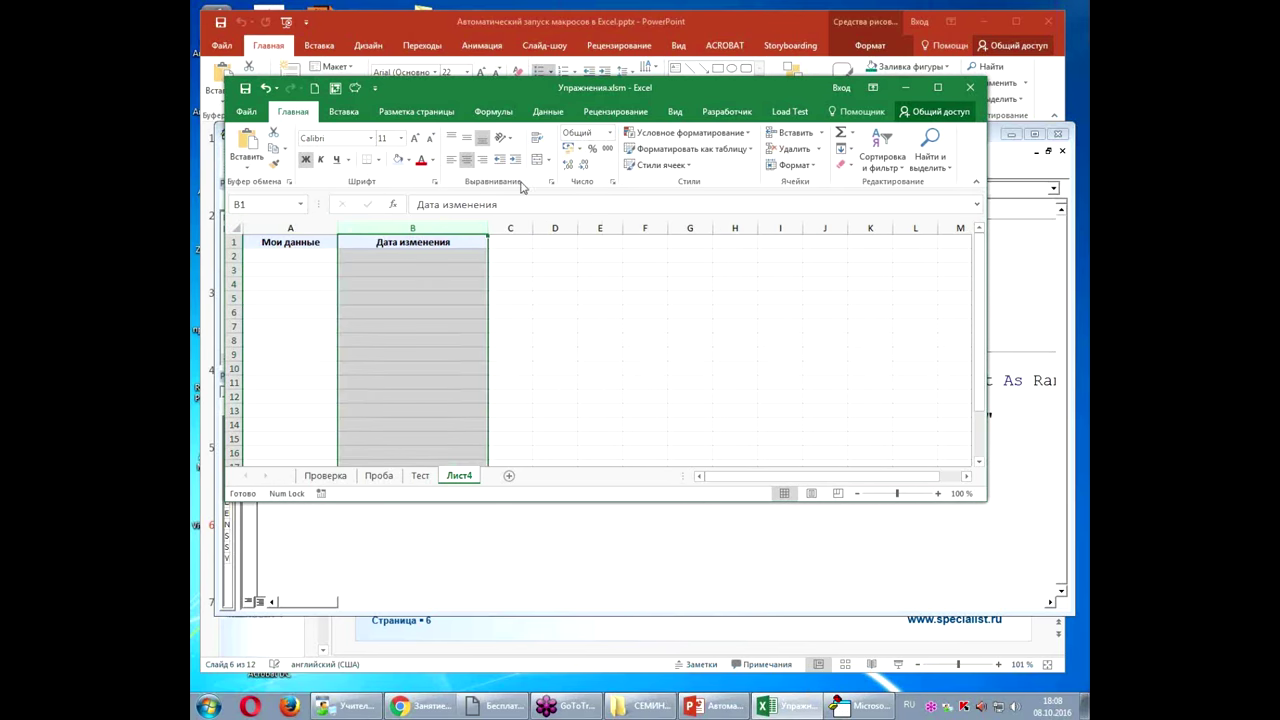
Step: In Format Cells, choose the Date format 14.03.12 13:30 for column B
click(435, 183)
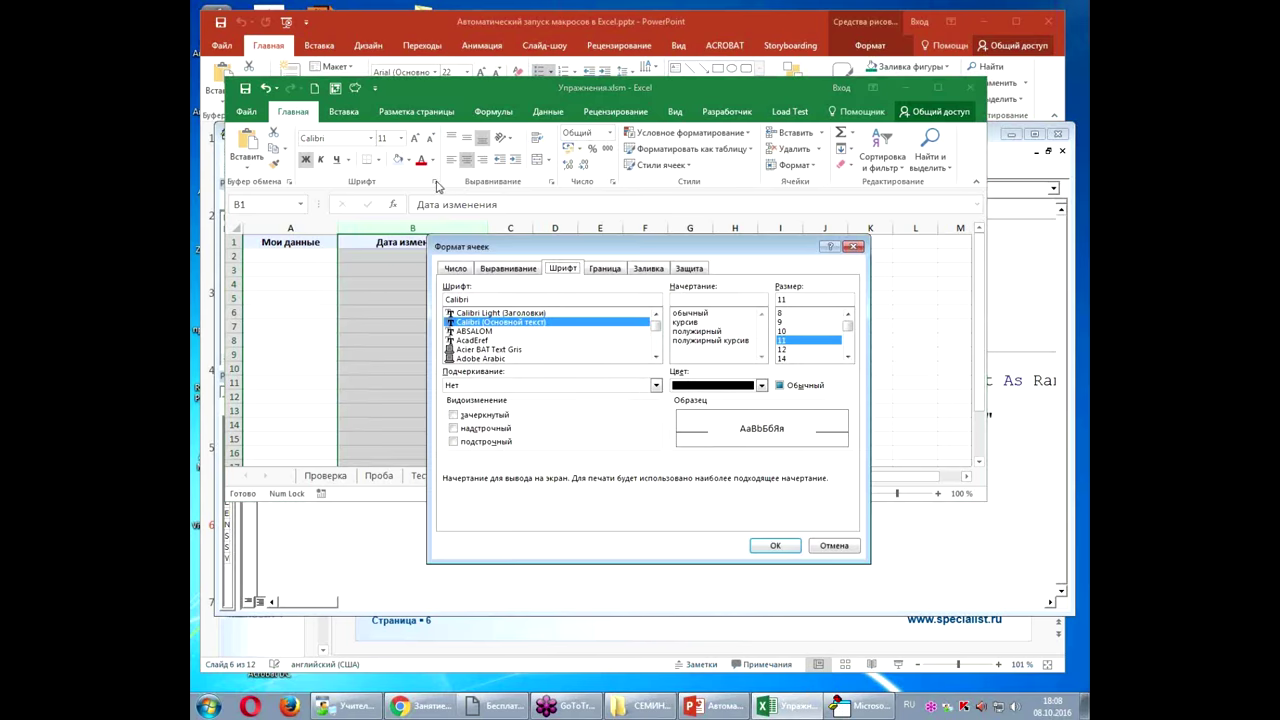
click(460, 268)
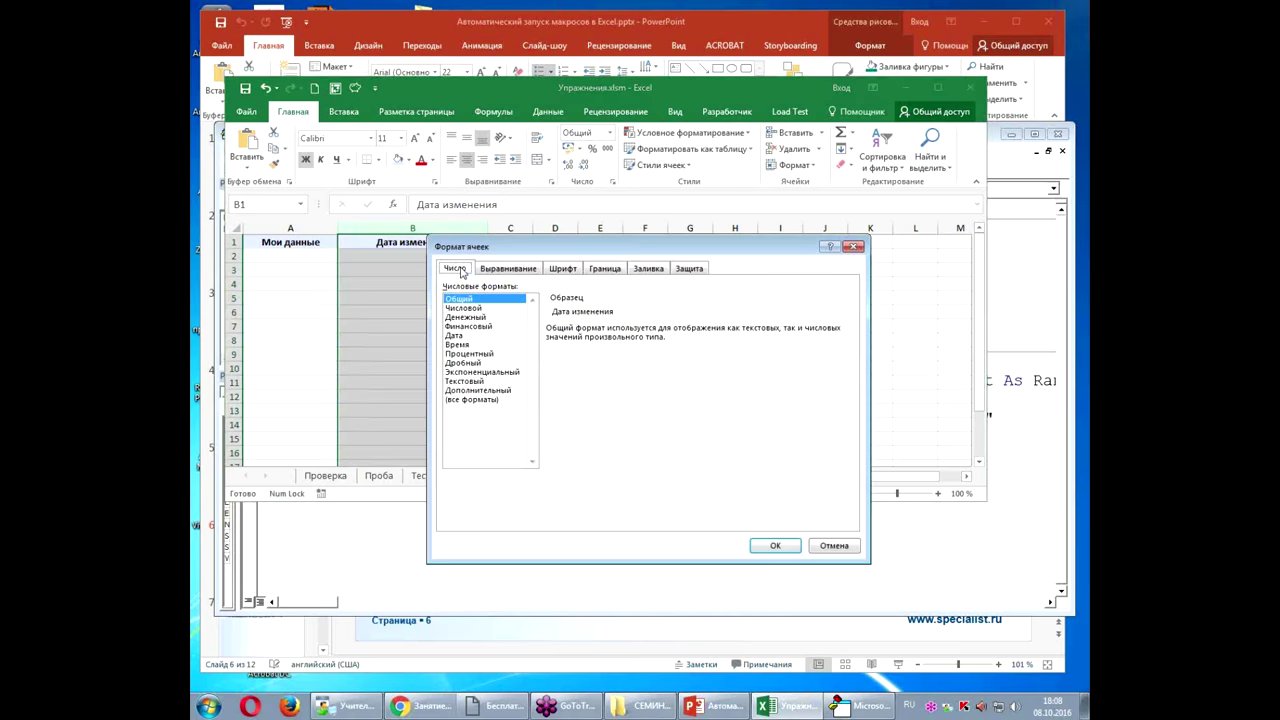
click(459, 336)
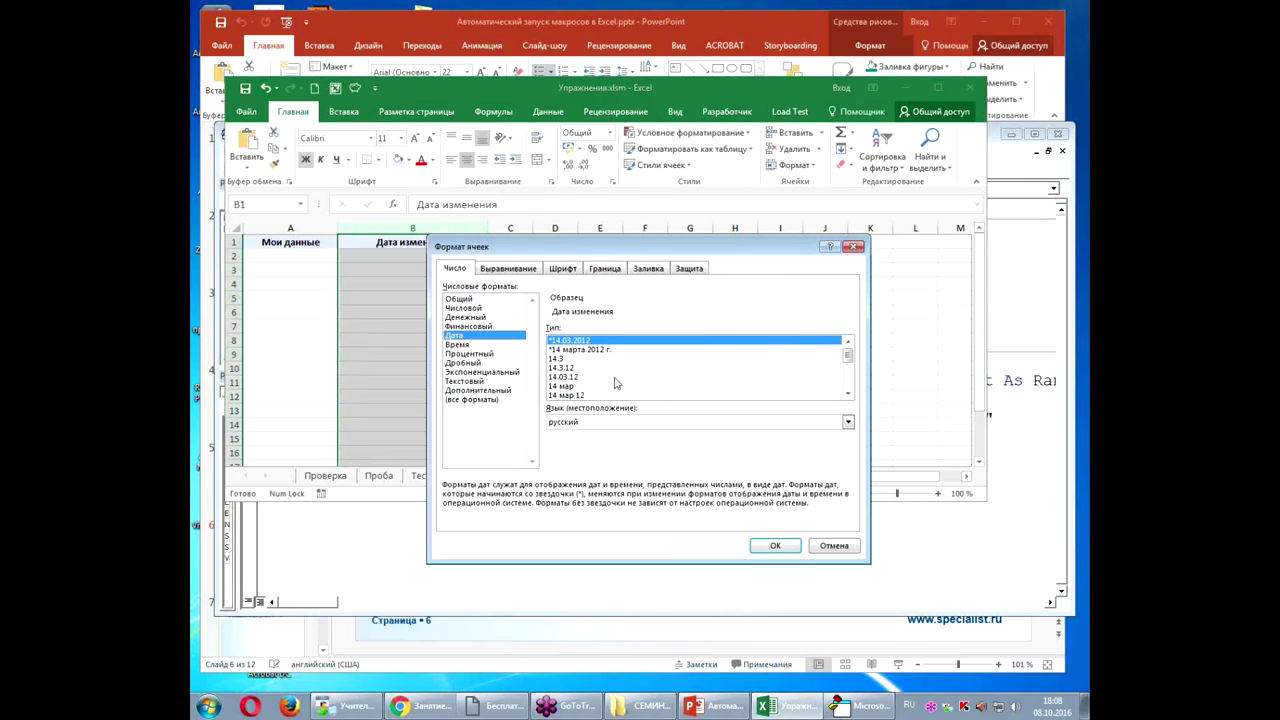
drag(848, 358, 849, 384)
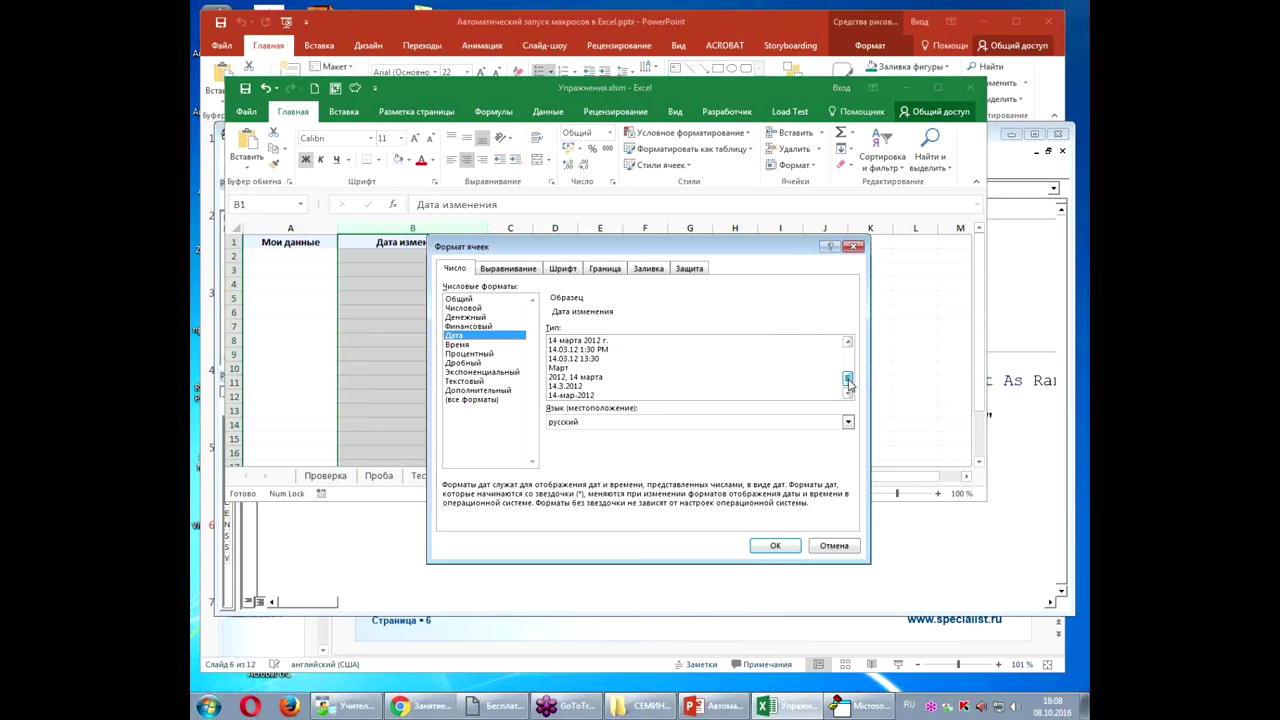
click(599, 359)
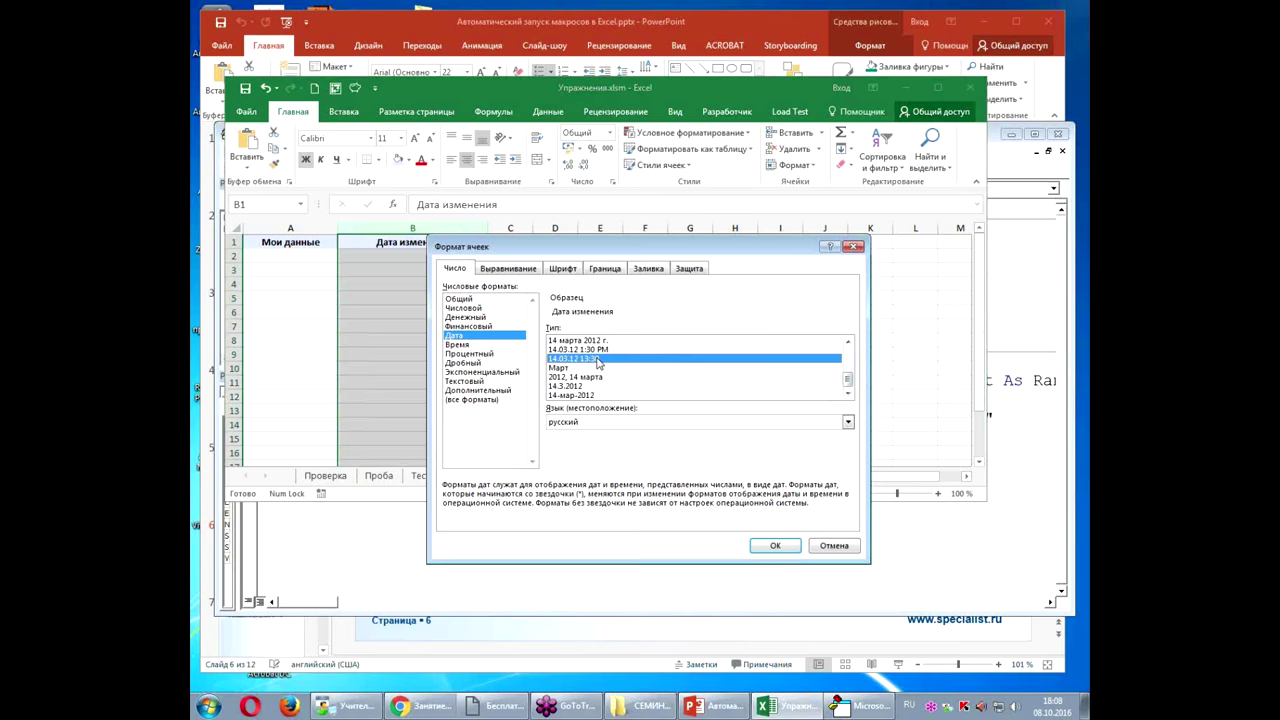
Step: Edit the custom format code to ДД.ММ.ГГ ч:мм:сс and apply it
click(486, 399)
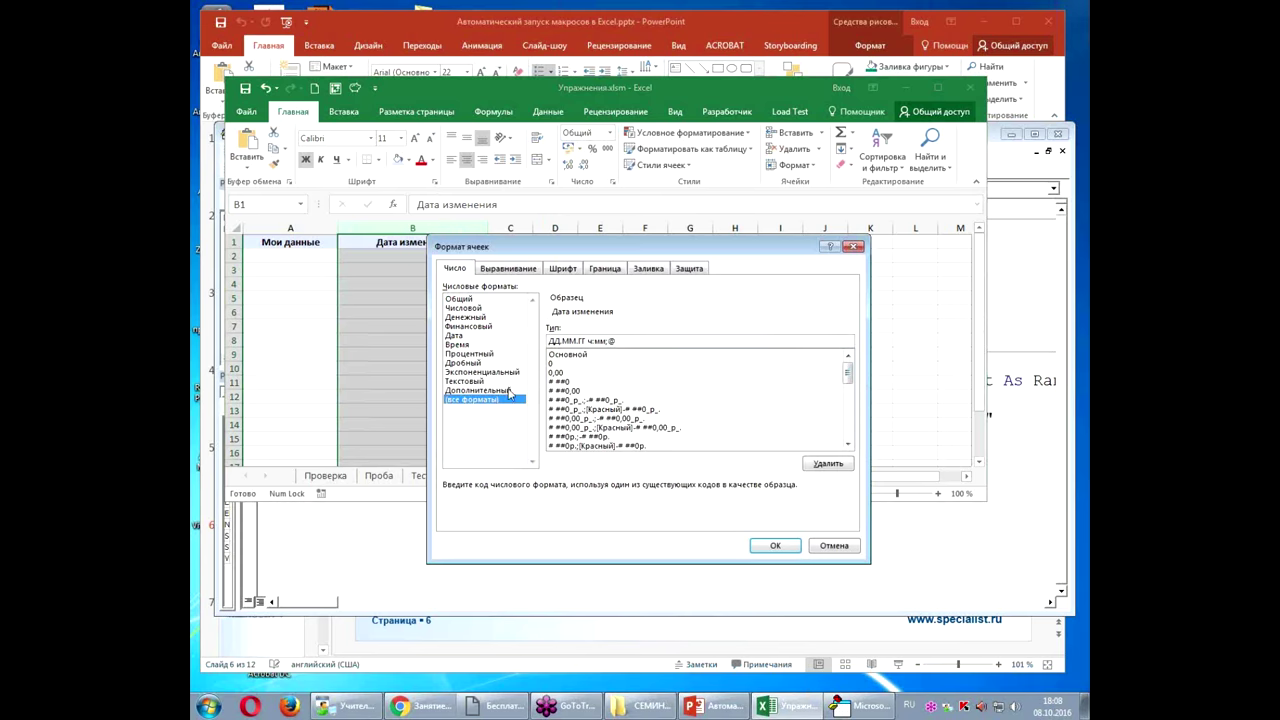
click(631, 342)
key(BackSpace)
key(BackSpace)
text(Ж)
key(BackSpace)
text(сс)
key(BackSpace)
text(сс)
click(780, 549)
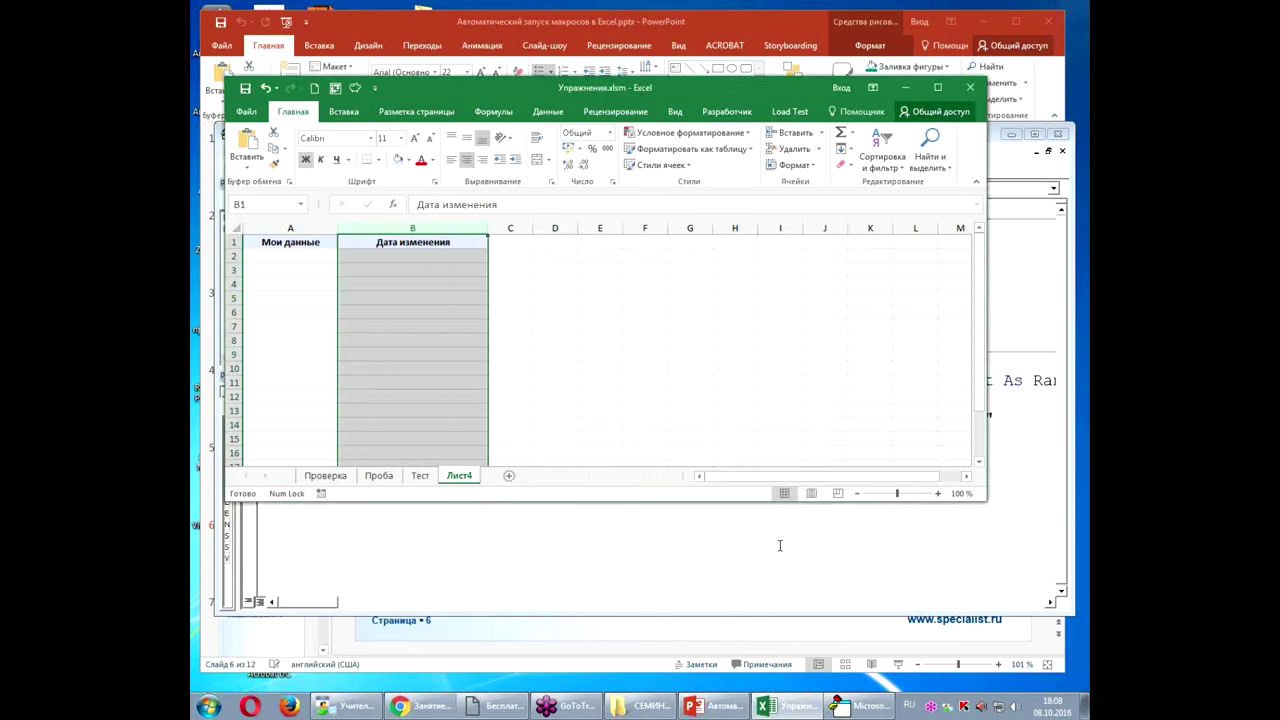
Step: Type a test entry in A4, then clear it again
click(432, 345)
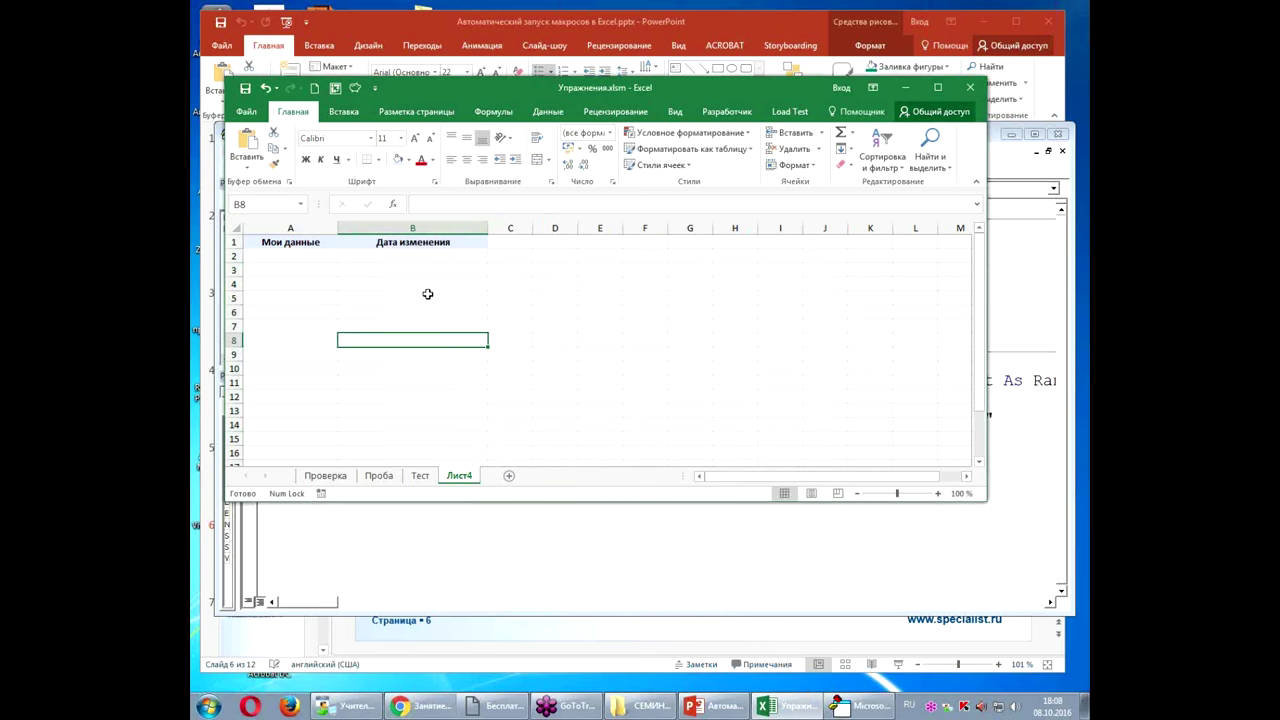
click(296, 279)
text(цваы)
key(Return)
click(287, 285)
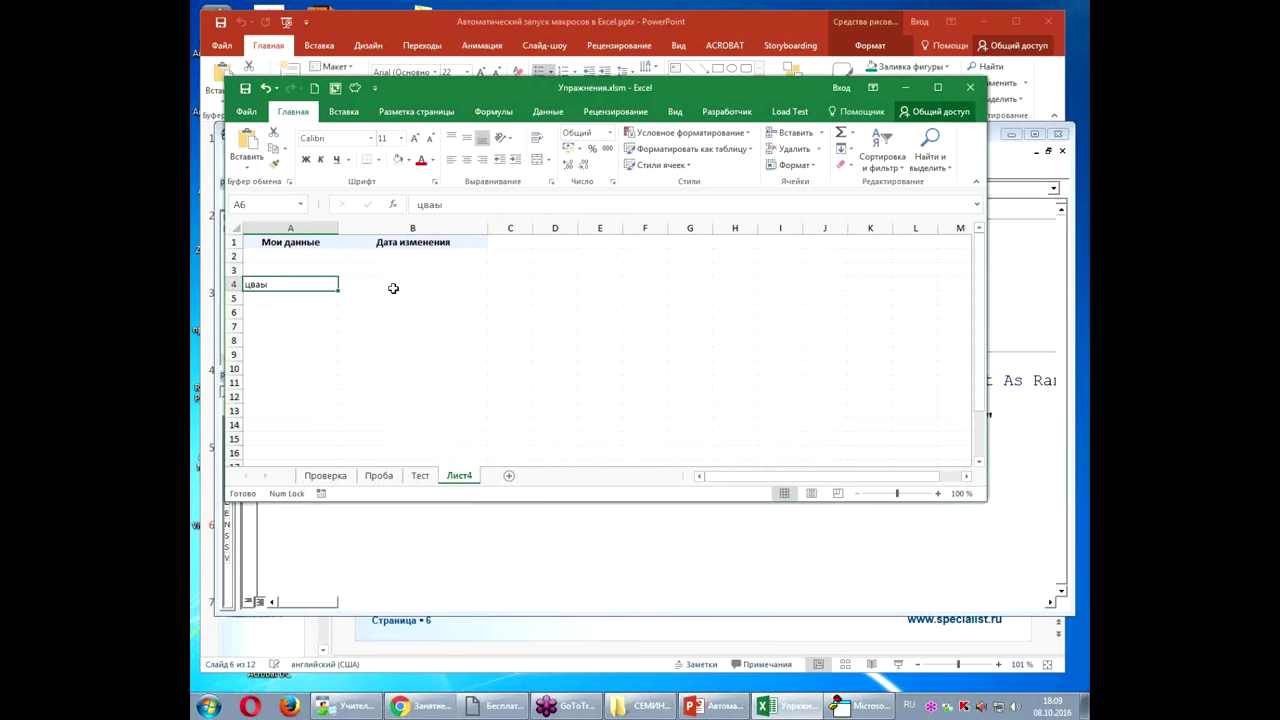
click(394, 286)
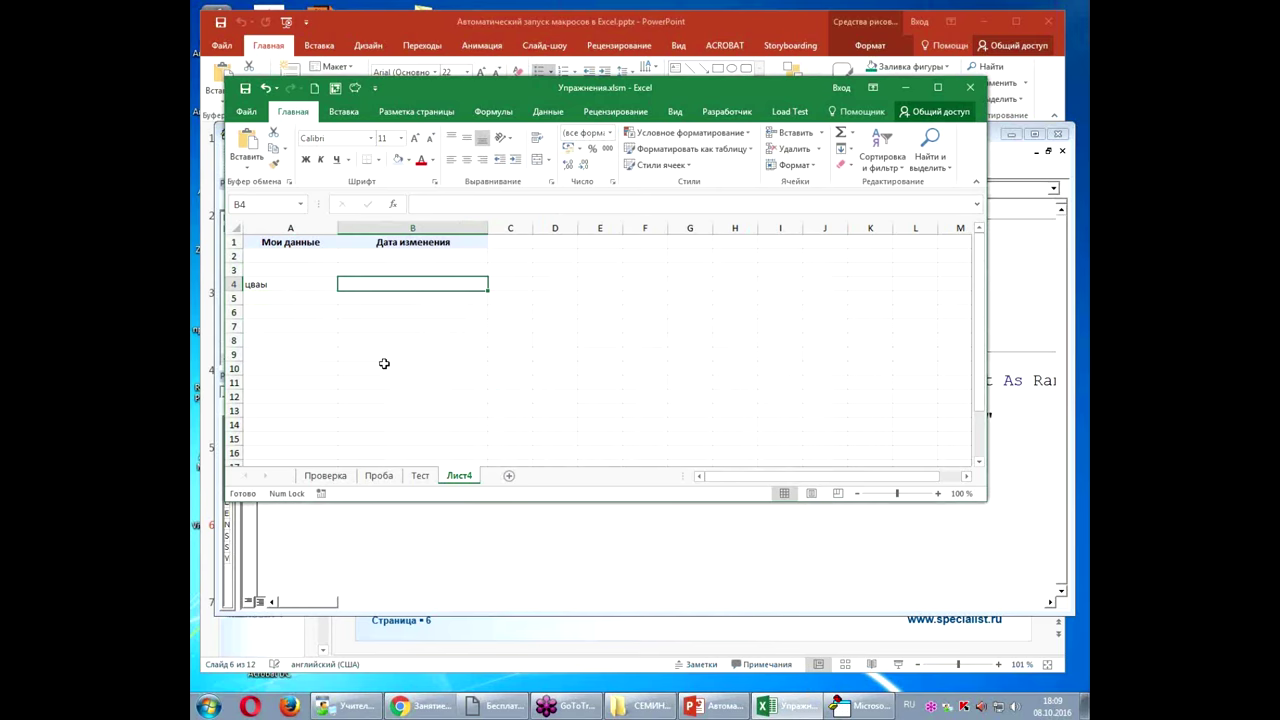
key(Left)
key(BackSpace)
key(Return)
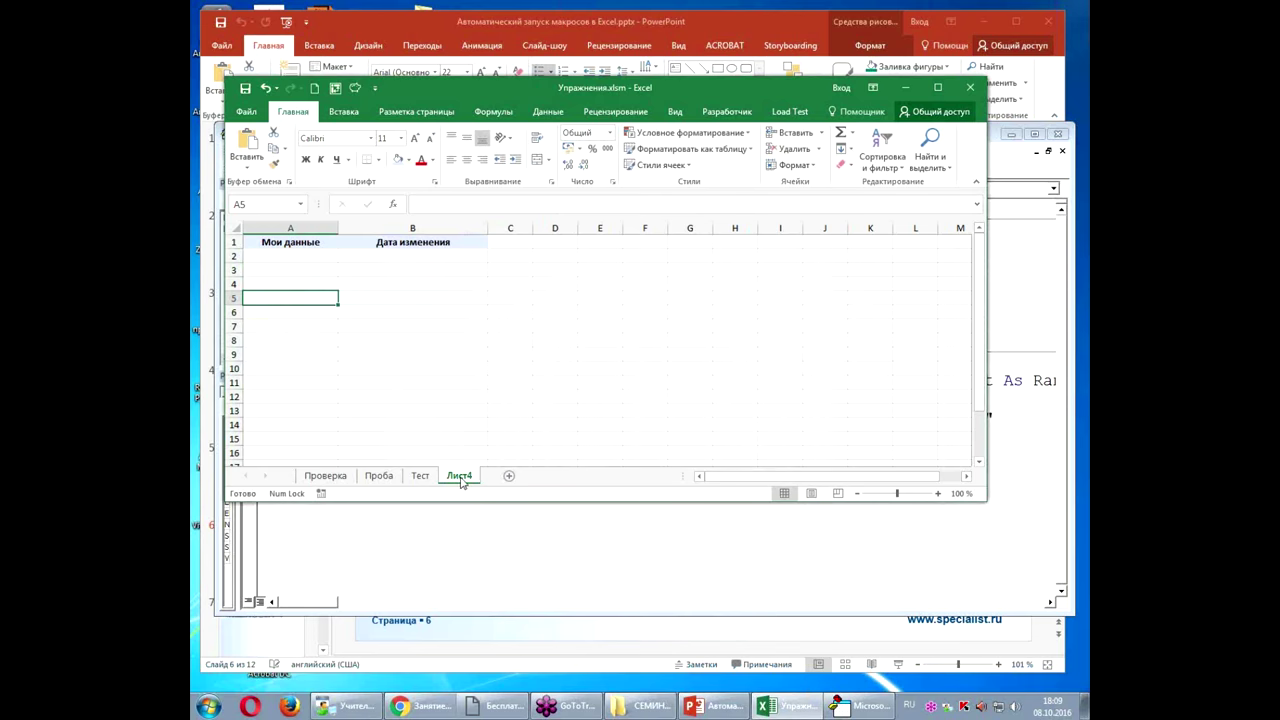
Step: Rename sheet Лист4 to Время изменений and switch to the VBA editor with Alt+F11
double_click(460, 478)
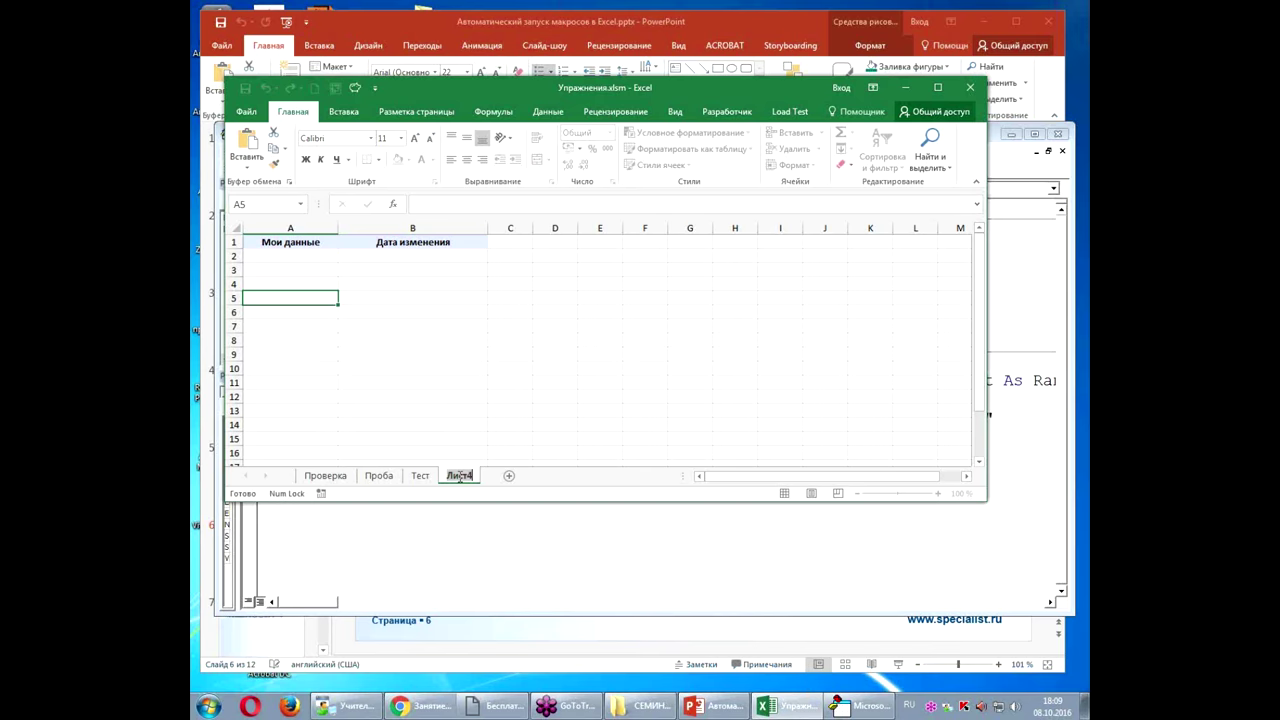
text(В)
text(ремя из)
text(менений)
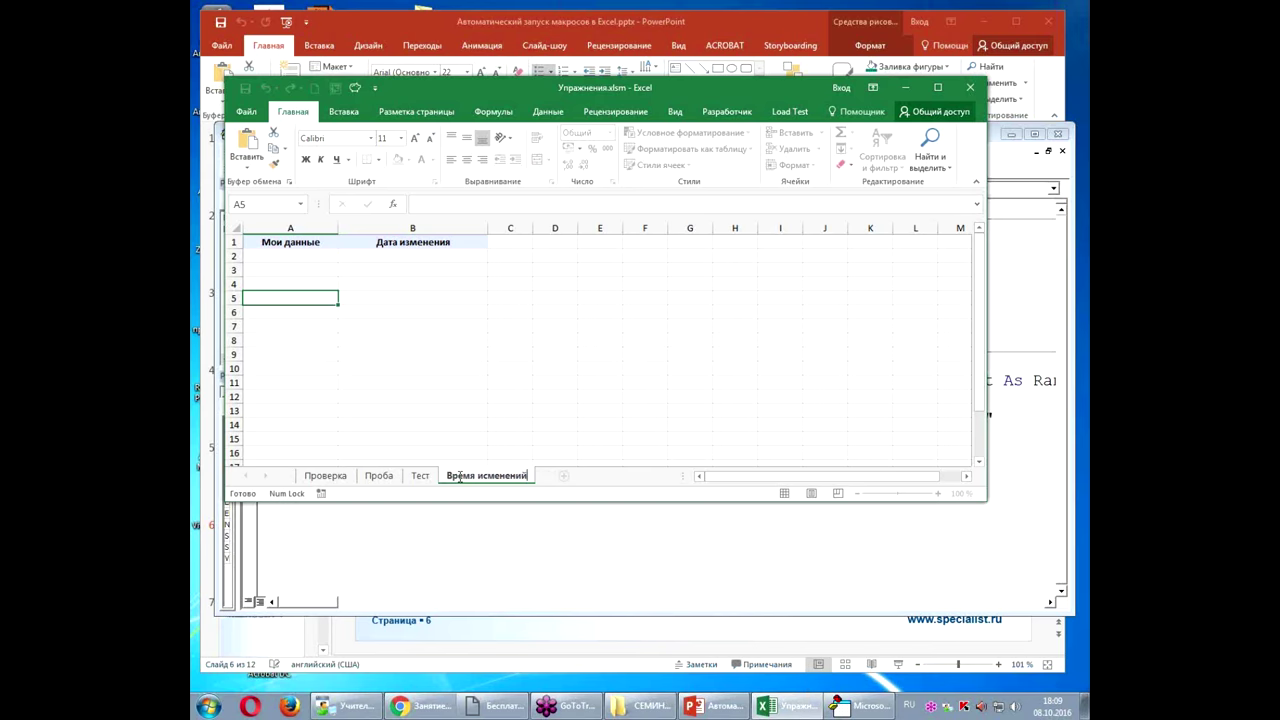
key(BackSpace)
key(Return)
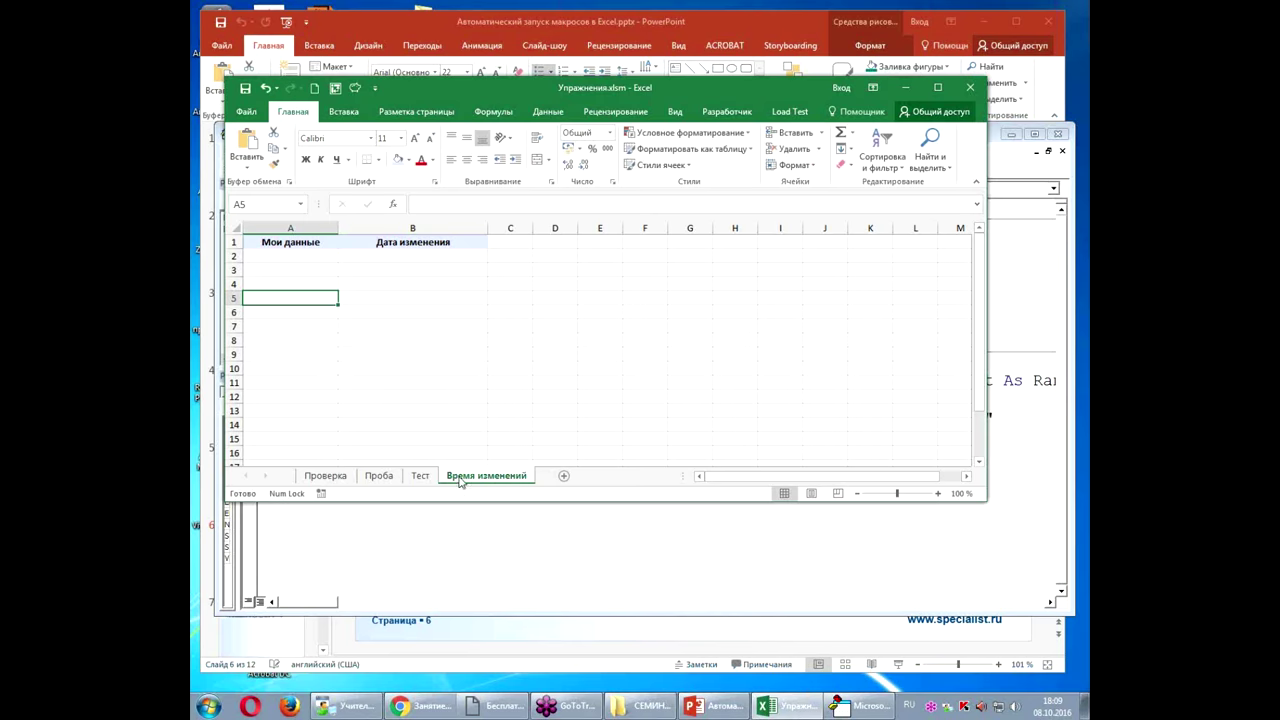
click(441, 358)
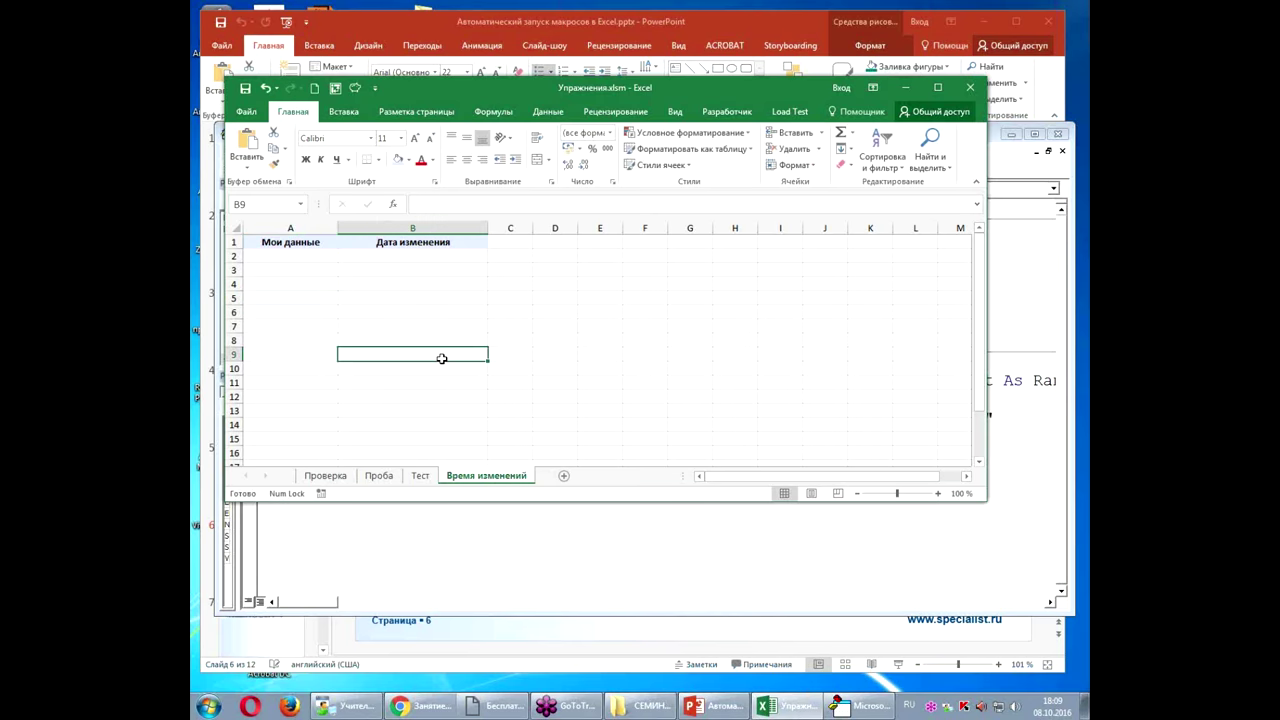
key(alt+F11)
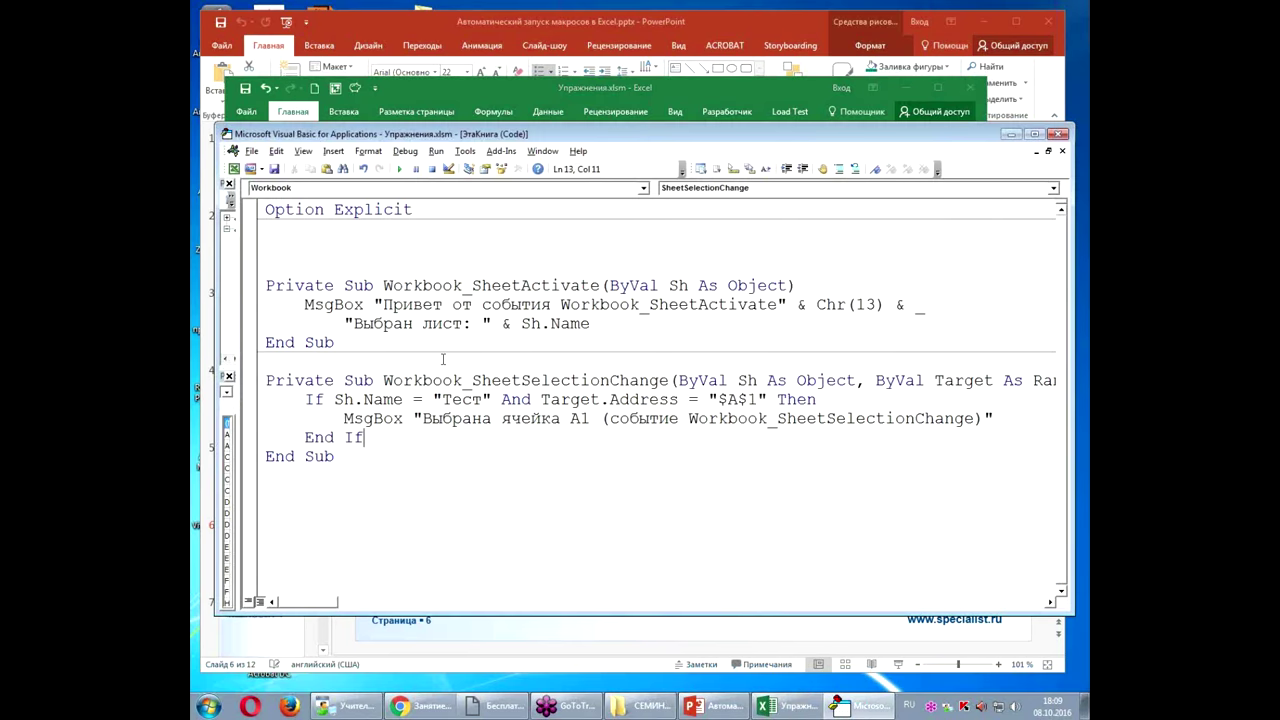
Step: Enter цуцук, 36456, укеувап, 56нге and 356456 into A2:A6
click(456, 90)
click(314, 257)
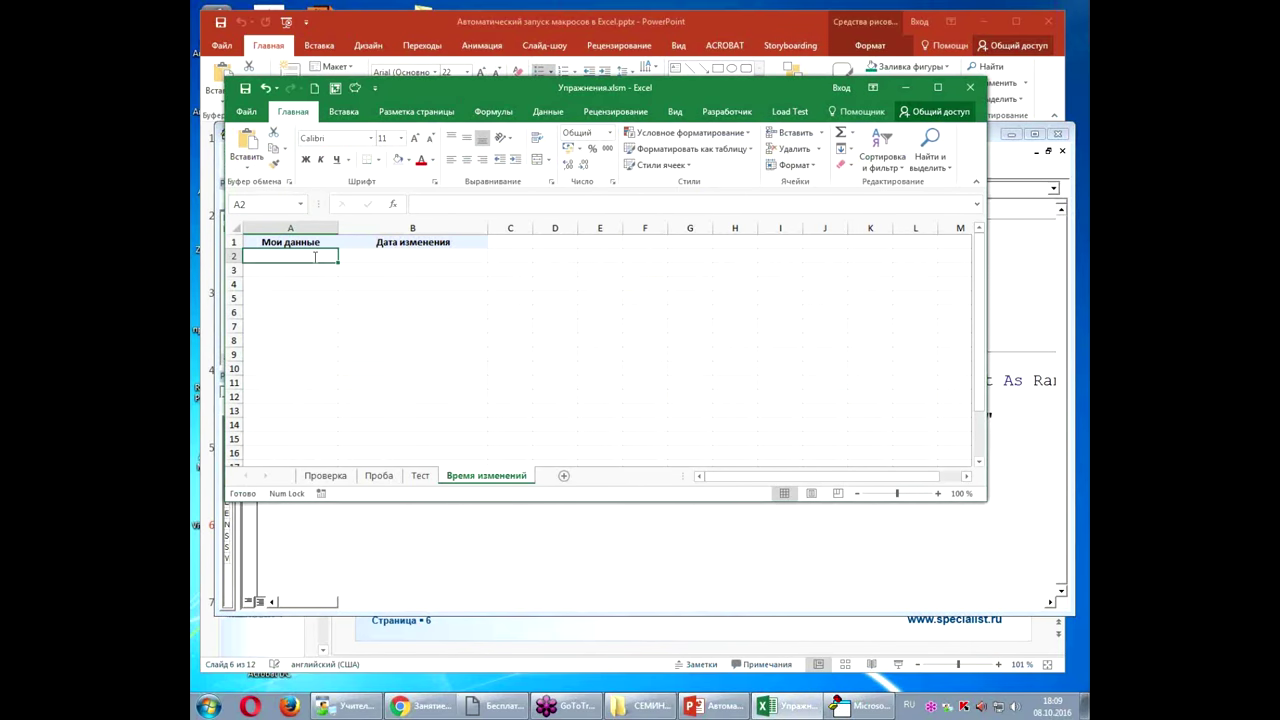
text(цукцуцук)
key(Return)
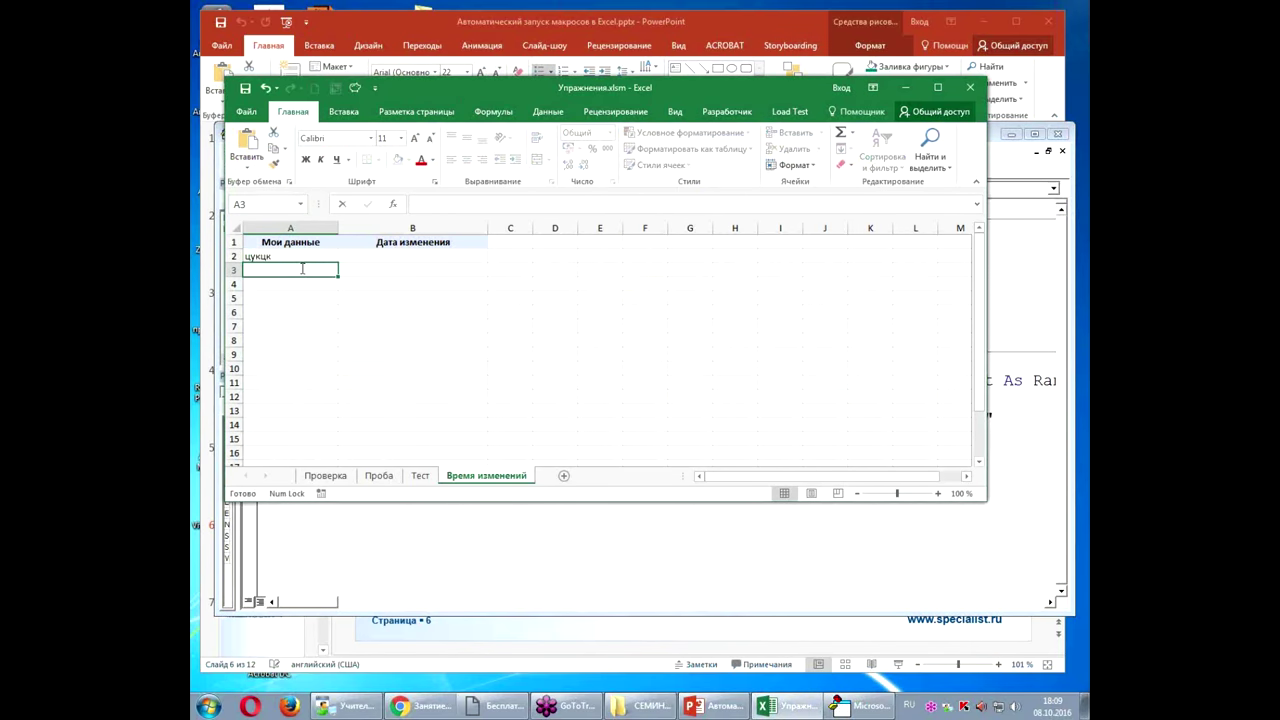
text(36456)
key(Return)
text(укеувап)
key(Return)
text(56нге)
key(Return)
text(356456)
key(Return)
key(Return)
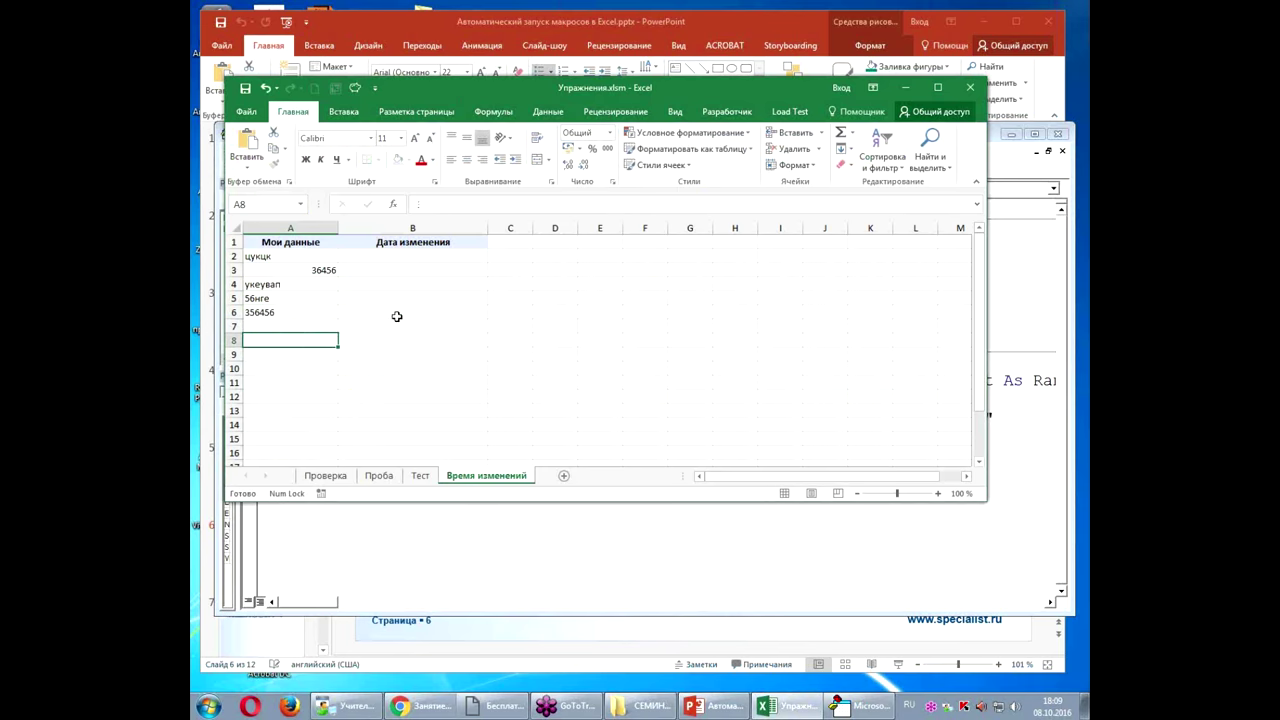
Step: Replace the A6 value with 13434 and return to the VBA editor
click(333, 312)
text(13434)
key(Return)
key(Return)
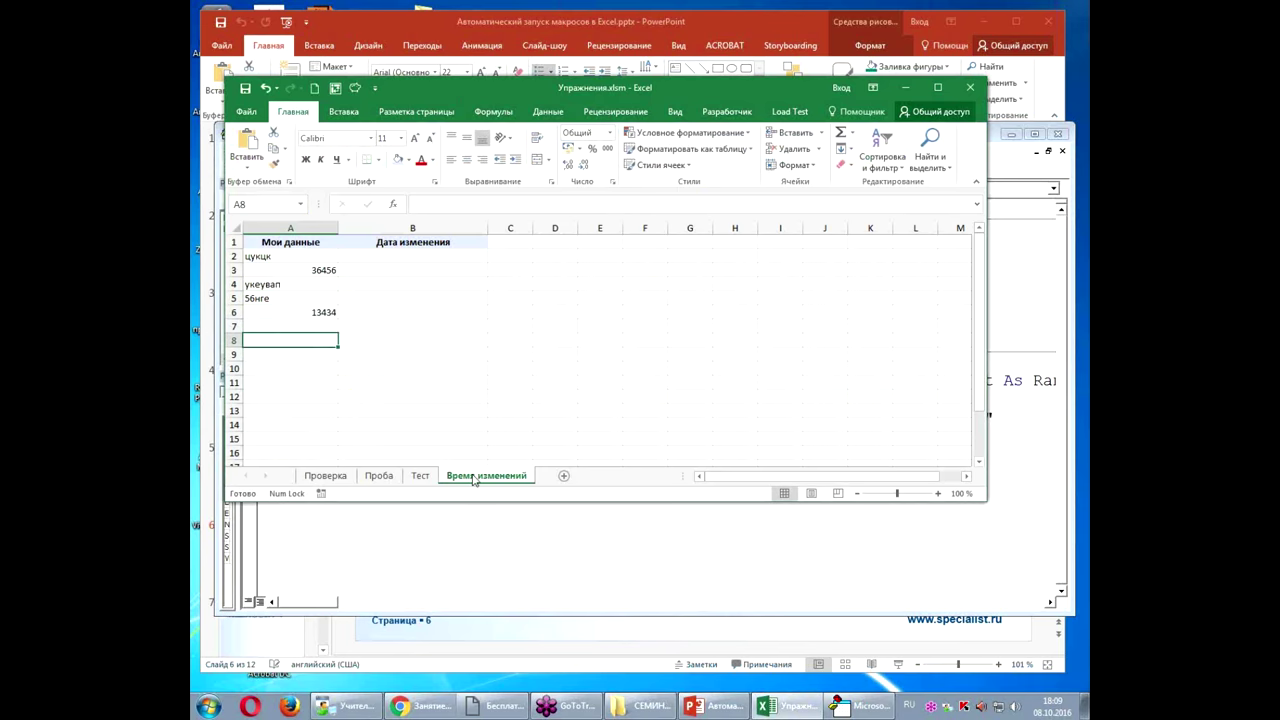
key(alt+F11)
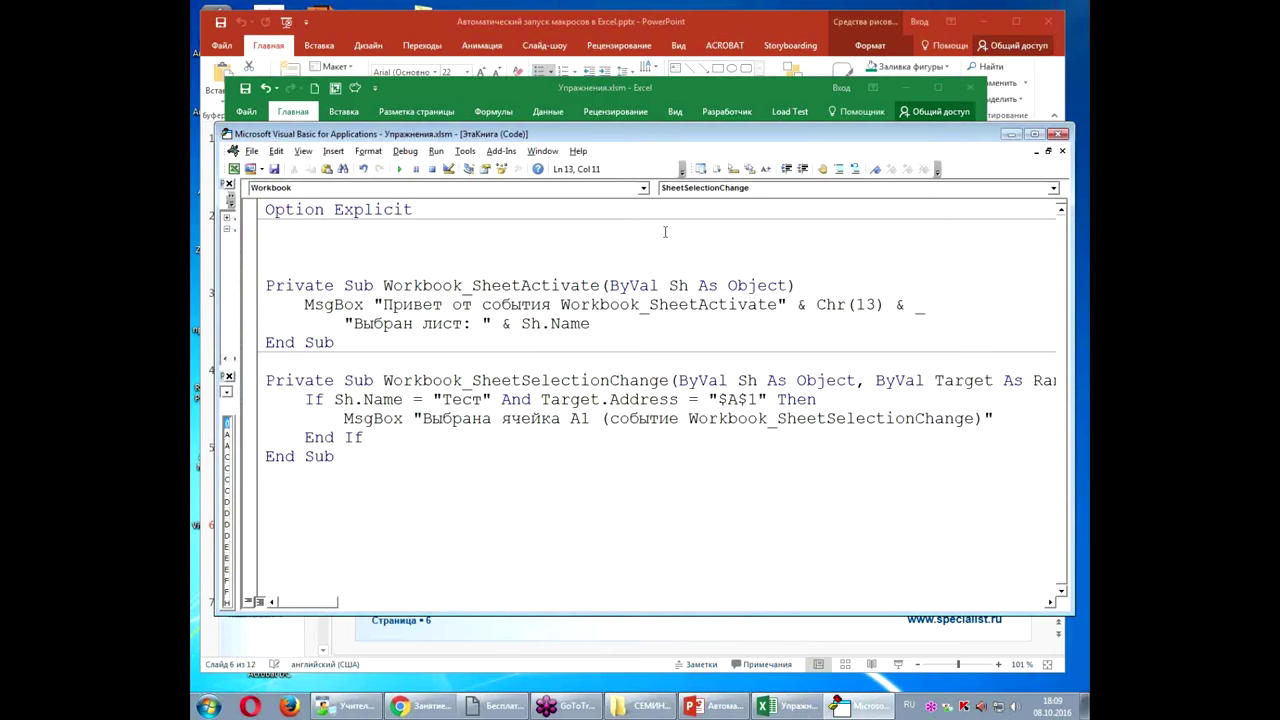
Step: Add a Workbook_SheetChange stub to ЭтаКнига and inspect its Sh and Target parameters
click(629, 327)
click(1053, 188)
scroll(1007, 235, up, 1)
scroll(1007, 235, up, 1)
scroll(1007, 235, up, 1)
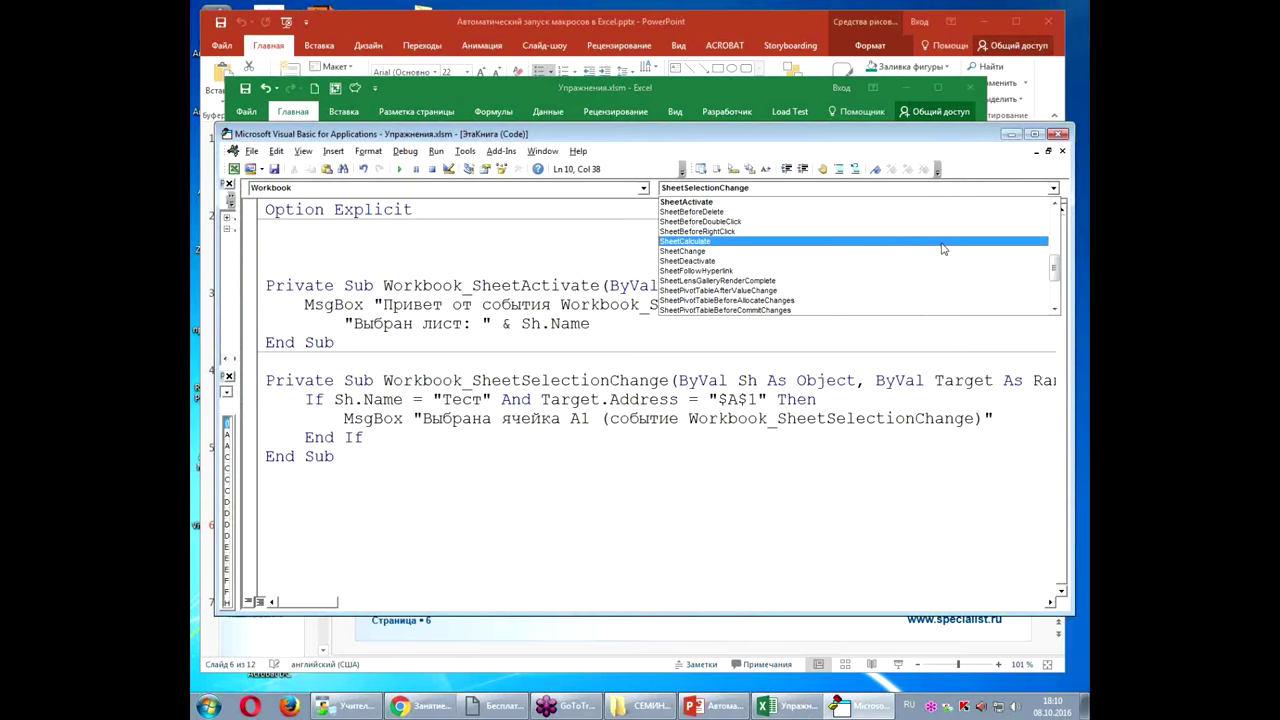
click(874, 251)
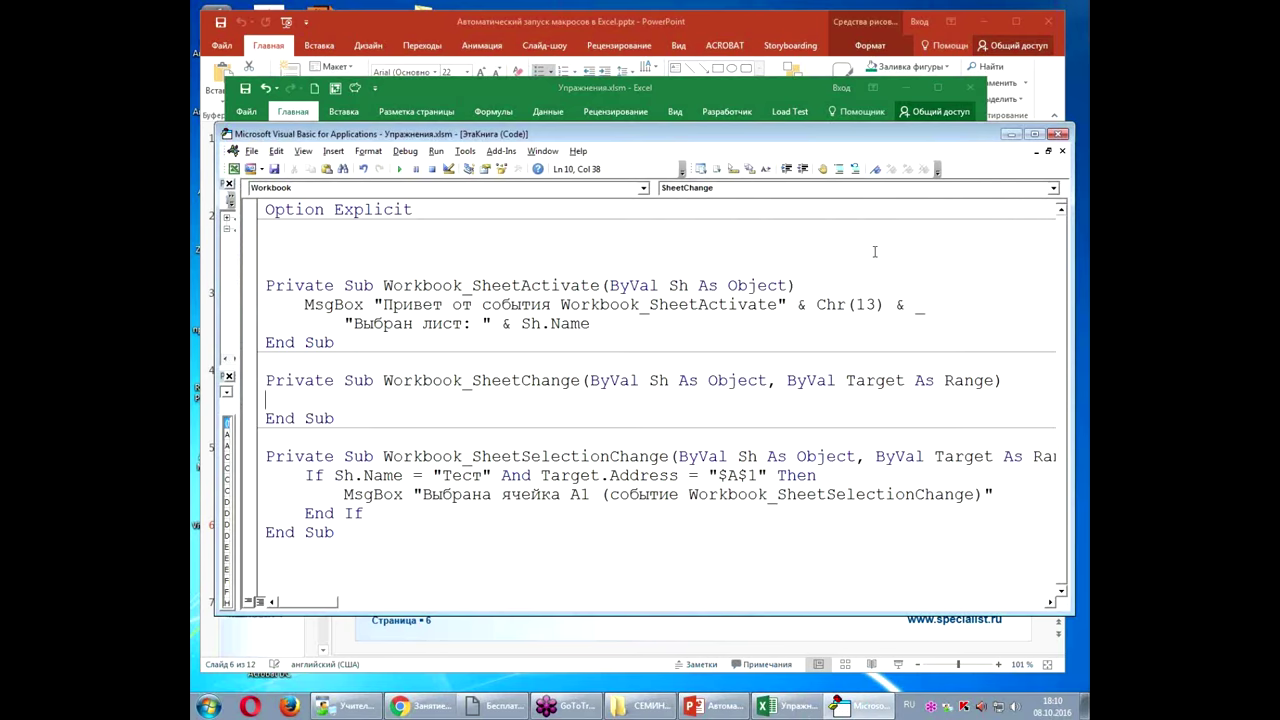
click(721, 415)
double_click(664, 382)
double_click(862, 383)
click(861, 397)
Step: Delete the Workbook_SheetChange procedure and widen the Project/Properties panes
drag(335, 418, 267, 386)
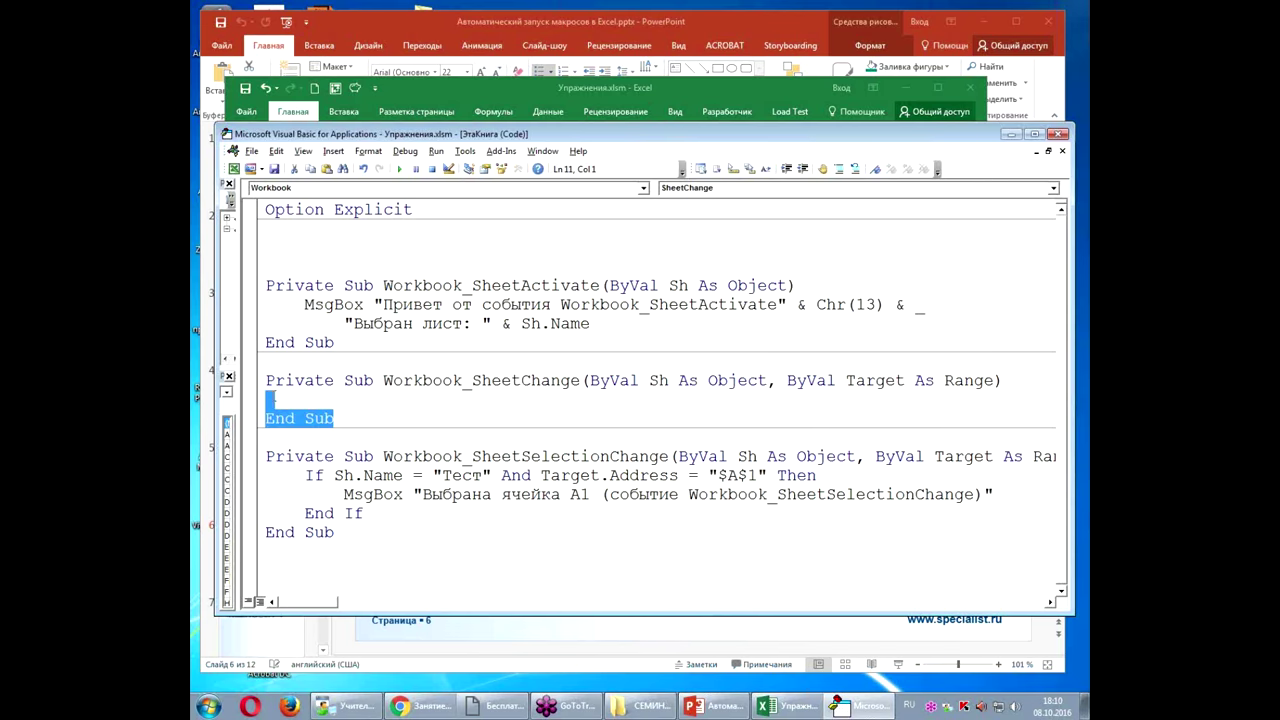
key(Delete)
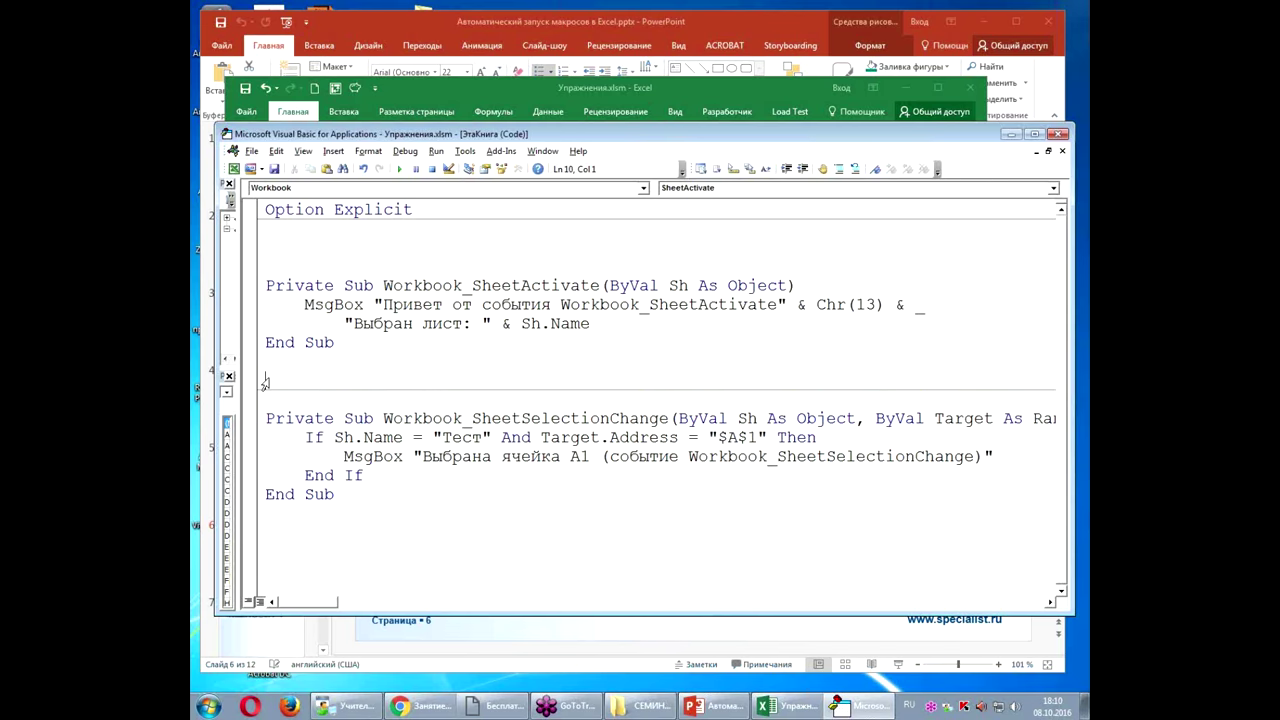
drag(240, 383, 416, 382)
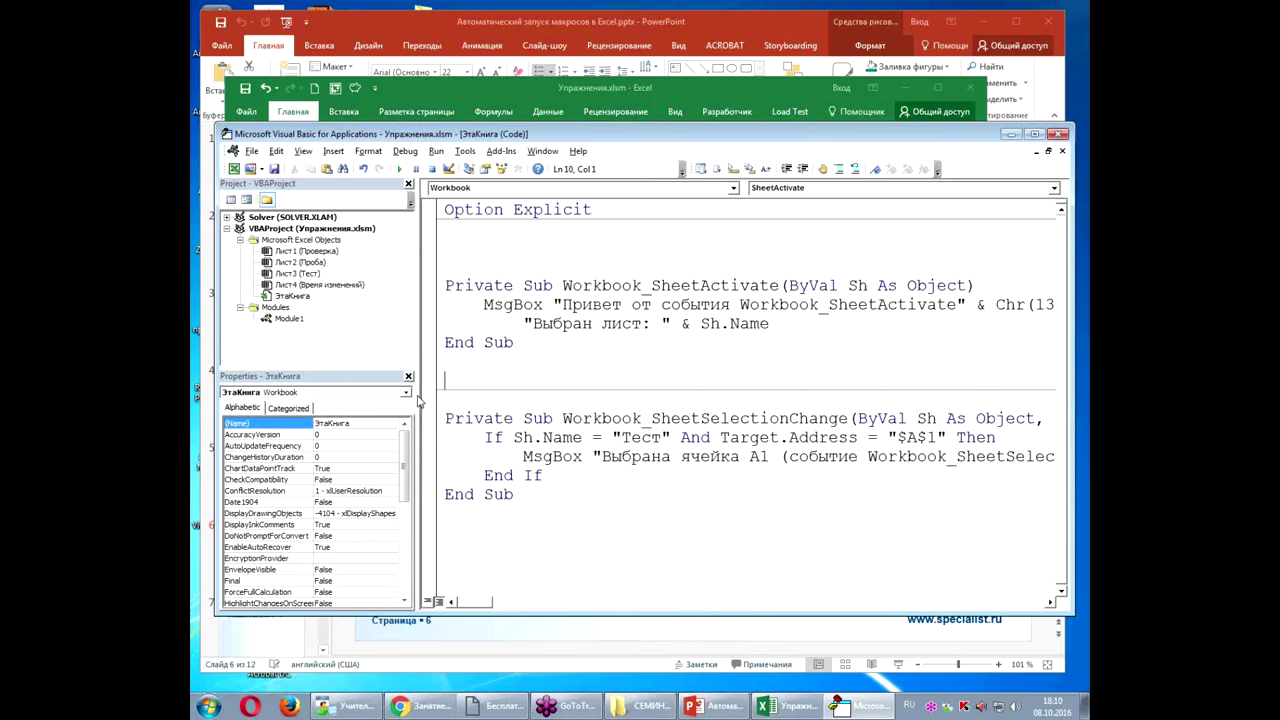
Step: Open the Время изменений sheet's code and create a Worksheet_SelectionChange stub
click(318, 286)
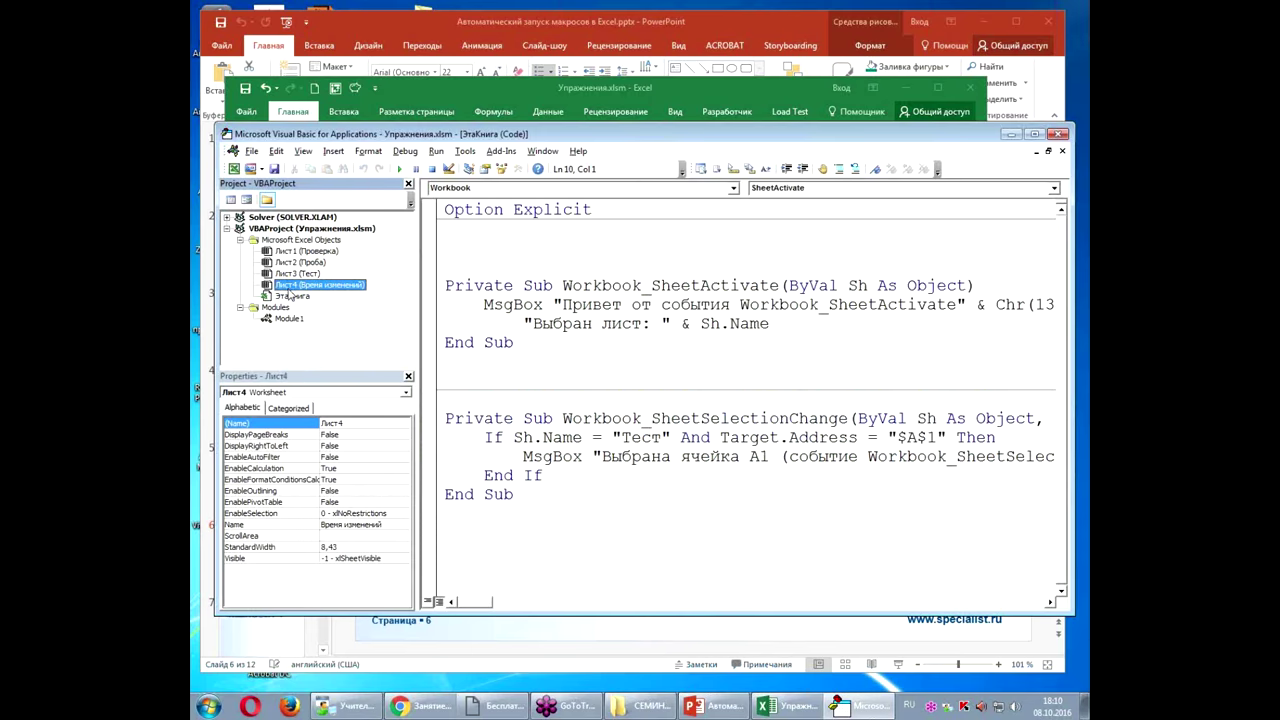
double_click(310, 289)
click(733, 188)
click(730, 211)
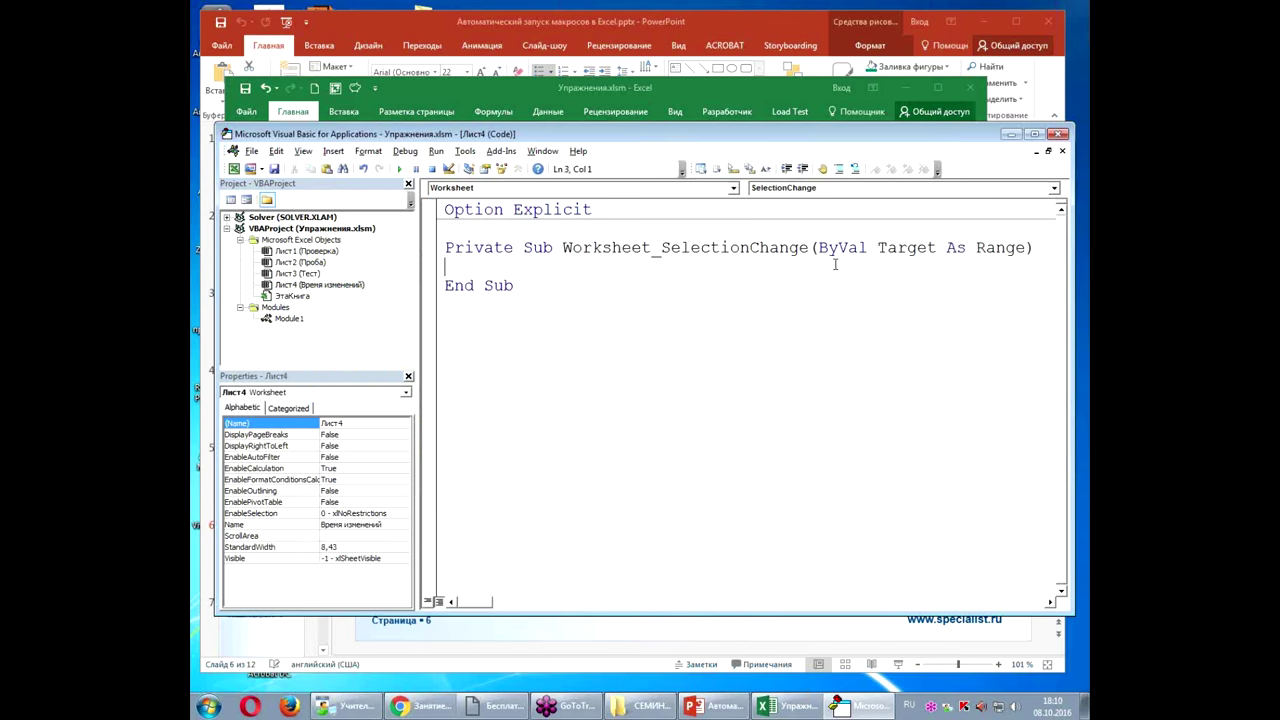
Step: Add a Worksheet_Change stub, then delete it, keeping only SelectionChange
click(1053, 188)
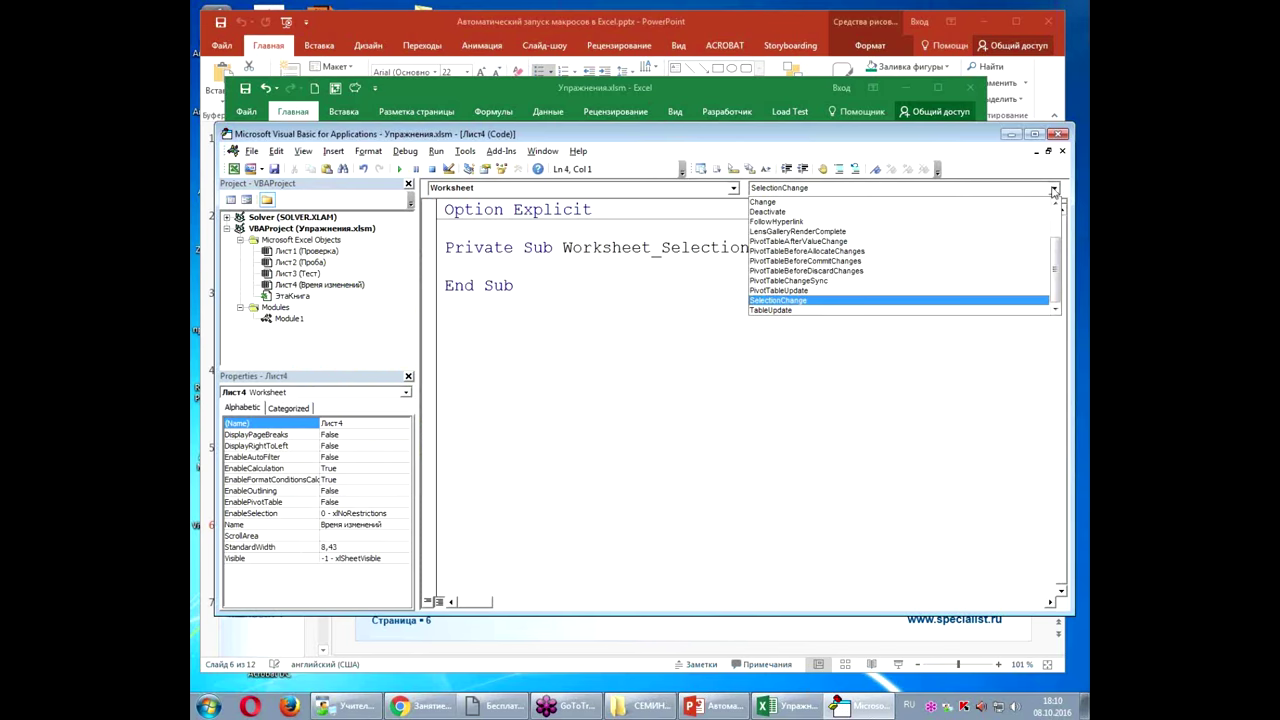
scroll(967, 257, up, 1)
click(844, 231)
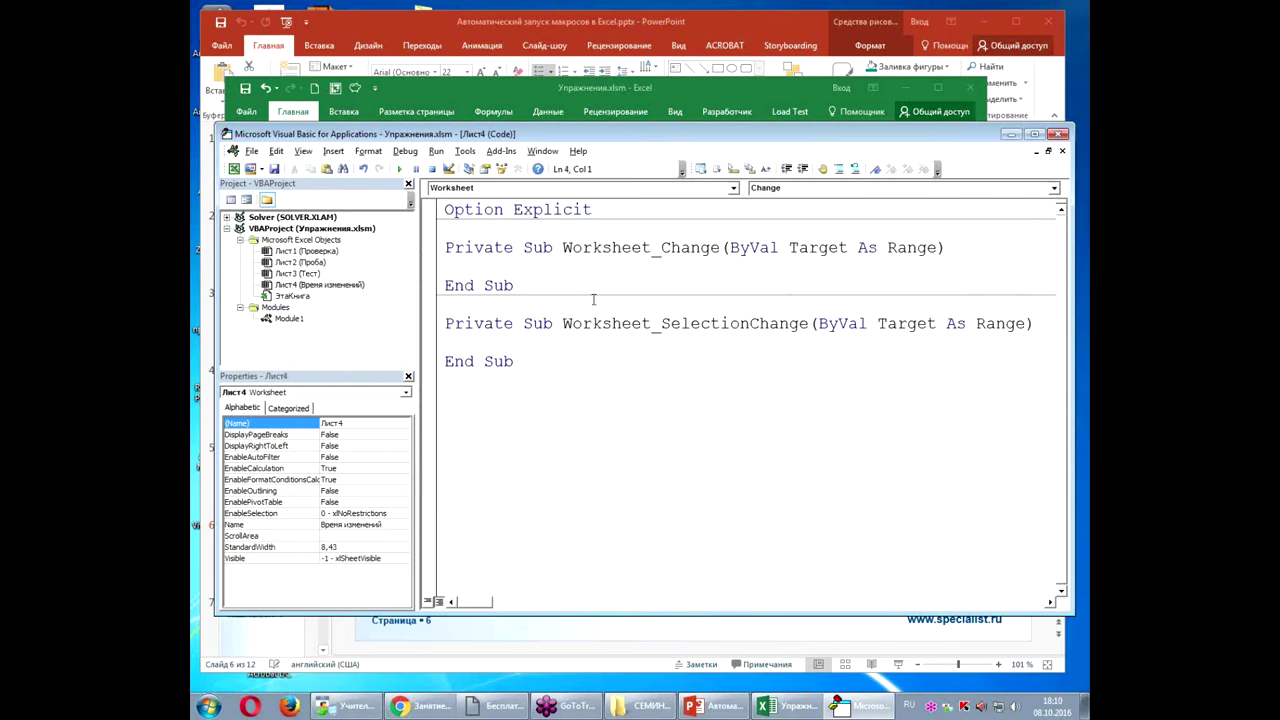
drag(417, 335, 358, 335)
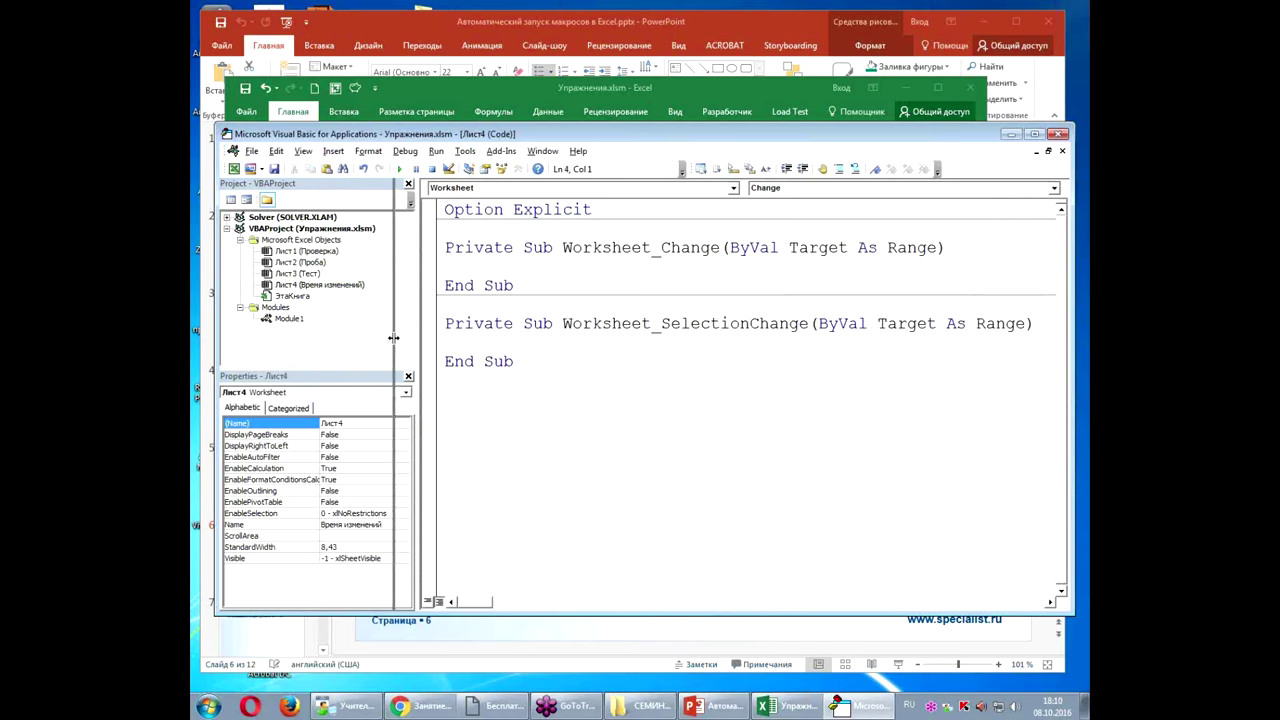
double_click(856, 333)
click(653, 348)
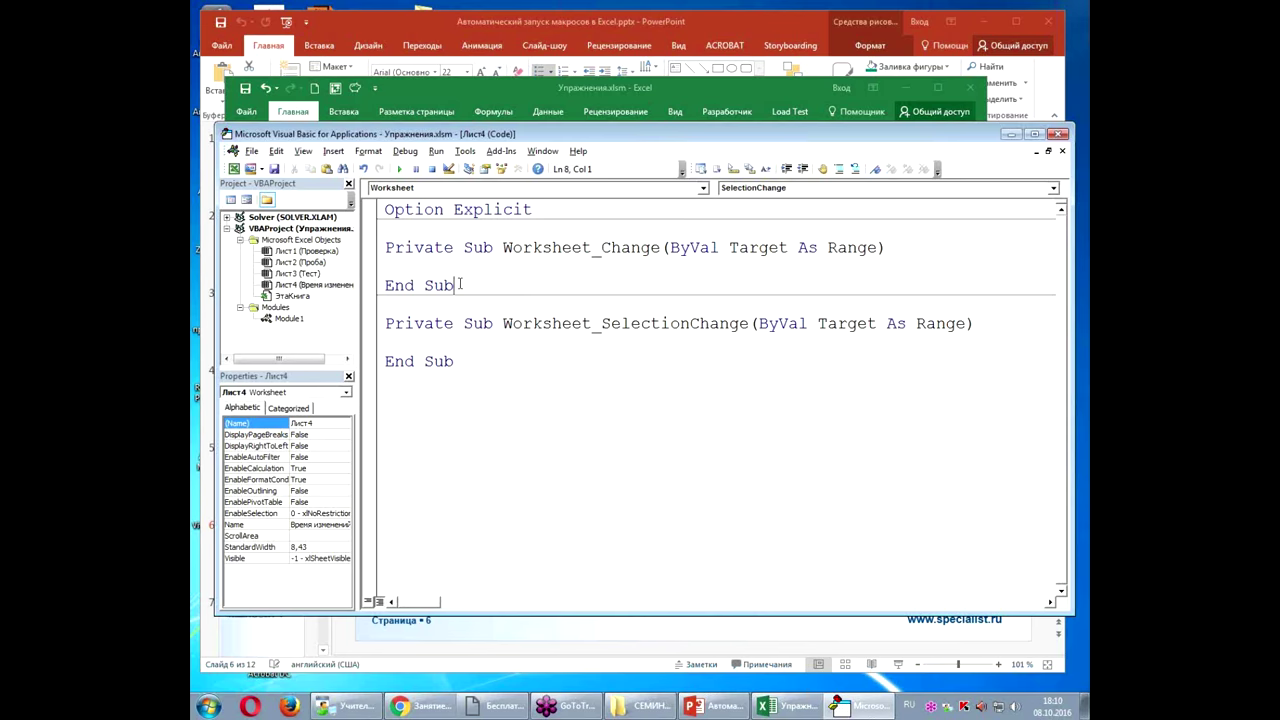
drag(455, 286, 381, 250)
key(Delete)
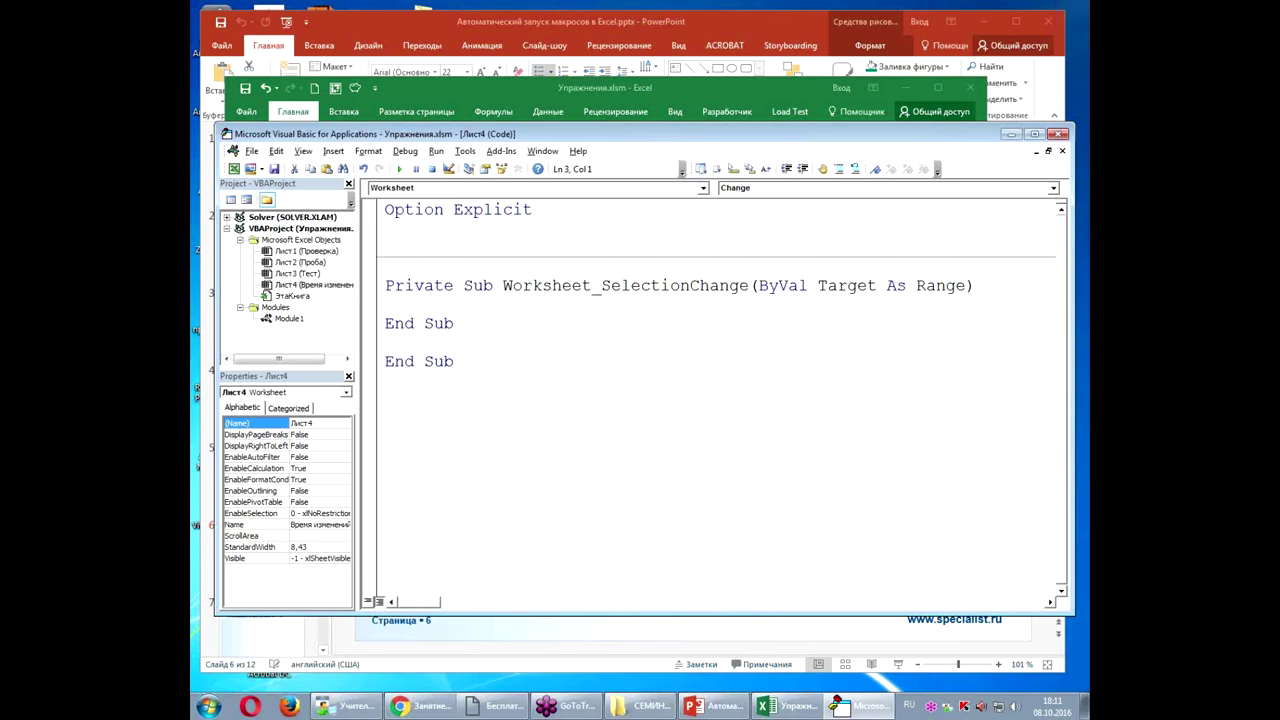
key(Delete)
key(Delete)
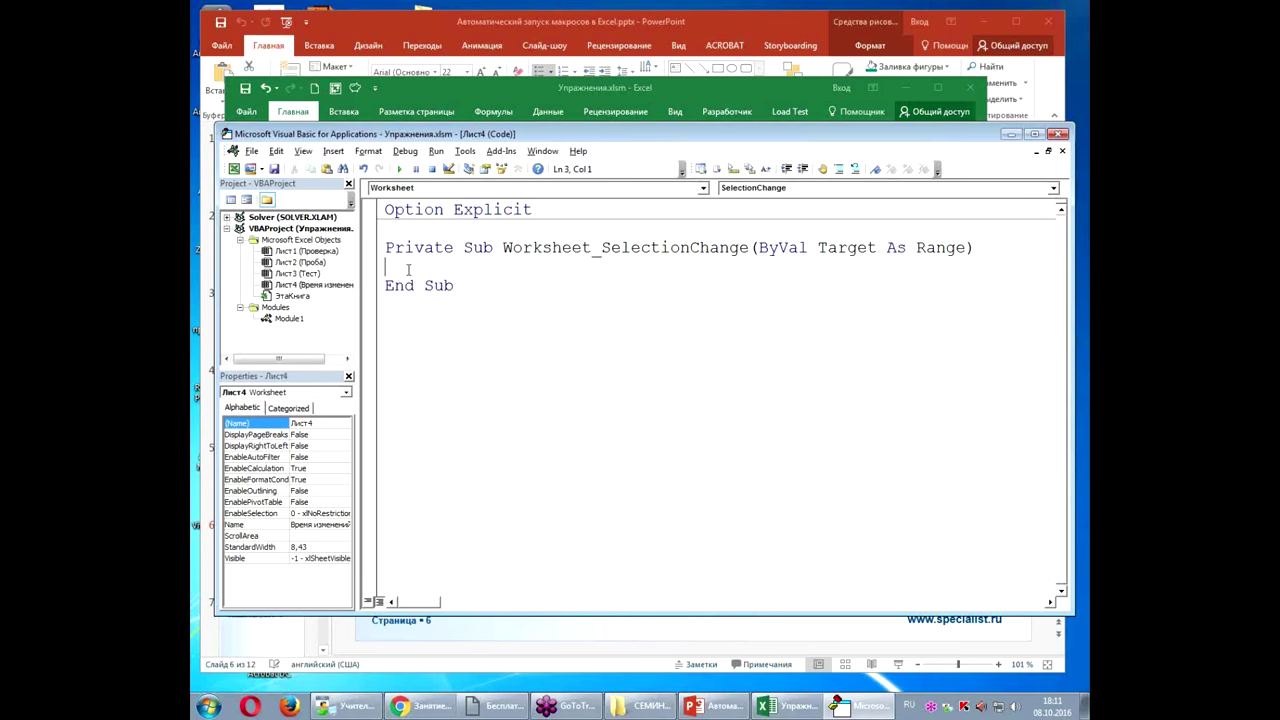
Step: Write an If Target.Column = 1 Then … End If block in Worksheet_SelectionChange
key(Return)
key(Return)
key(Up)
key(Up)
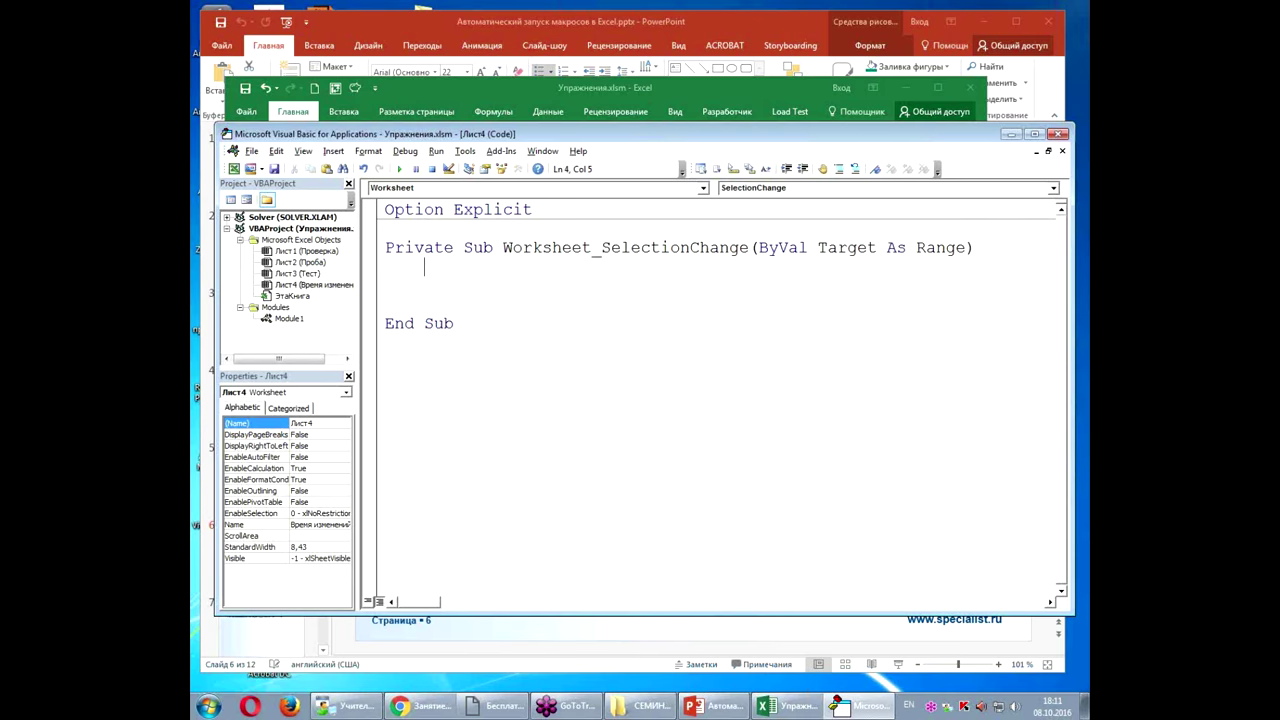
text(if)
text( ta)
text(rget)
text(.)
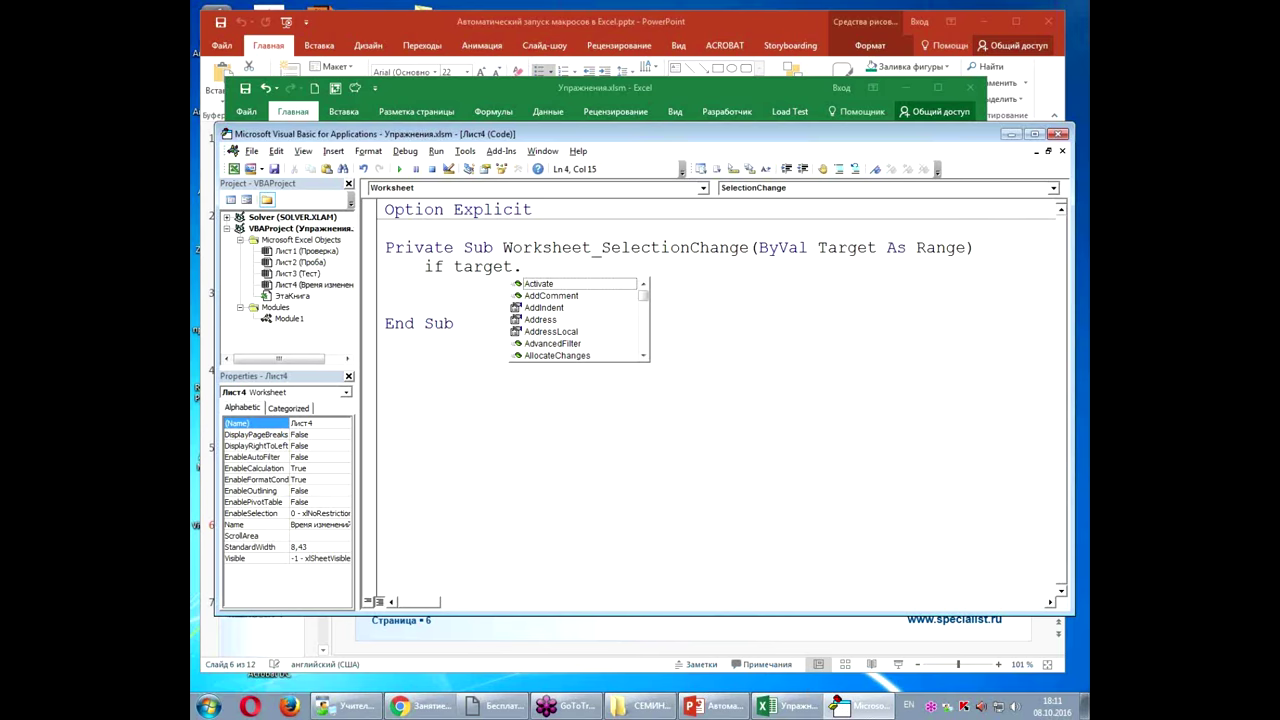
text(co)
key(Tab)
text(=1 )
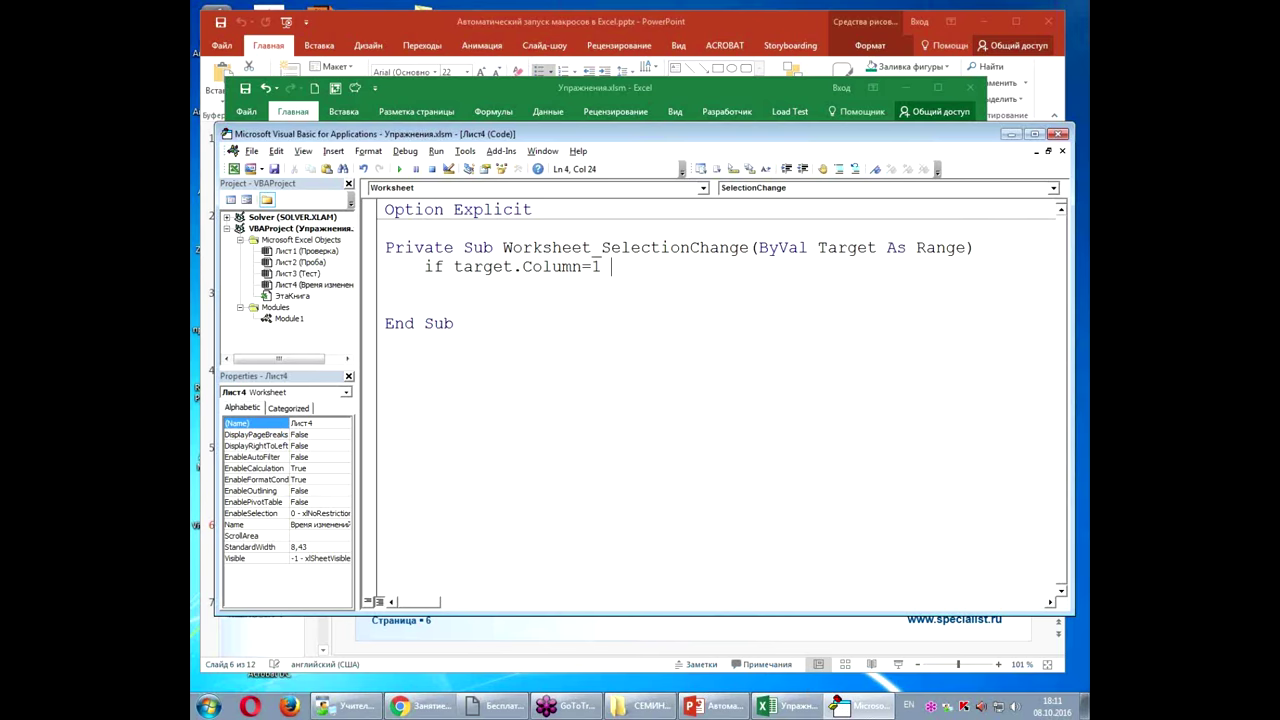
text(then)
click(385, 304)
text(end if)
click(385, 285)
Step: Inside the If block, add Target.Offset(0, 1).Value = Now
key(Tab)
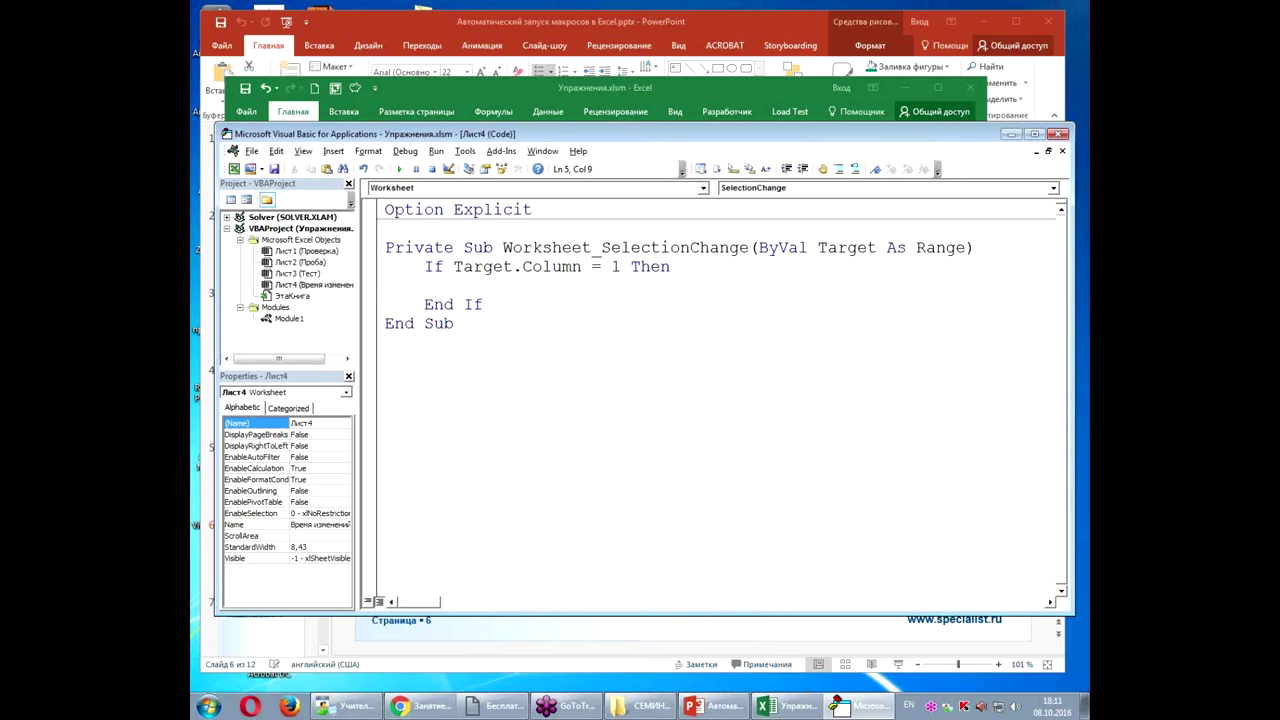
text(ta)
text(rget.)
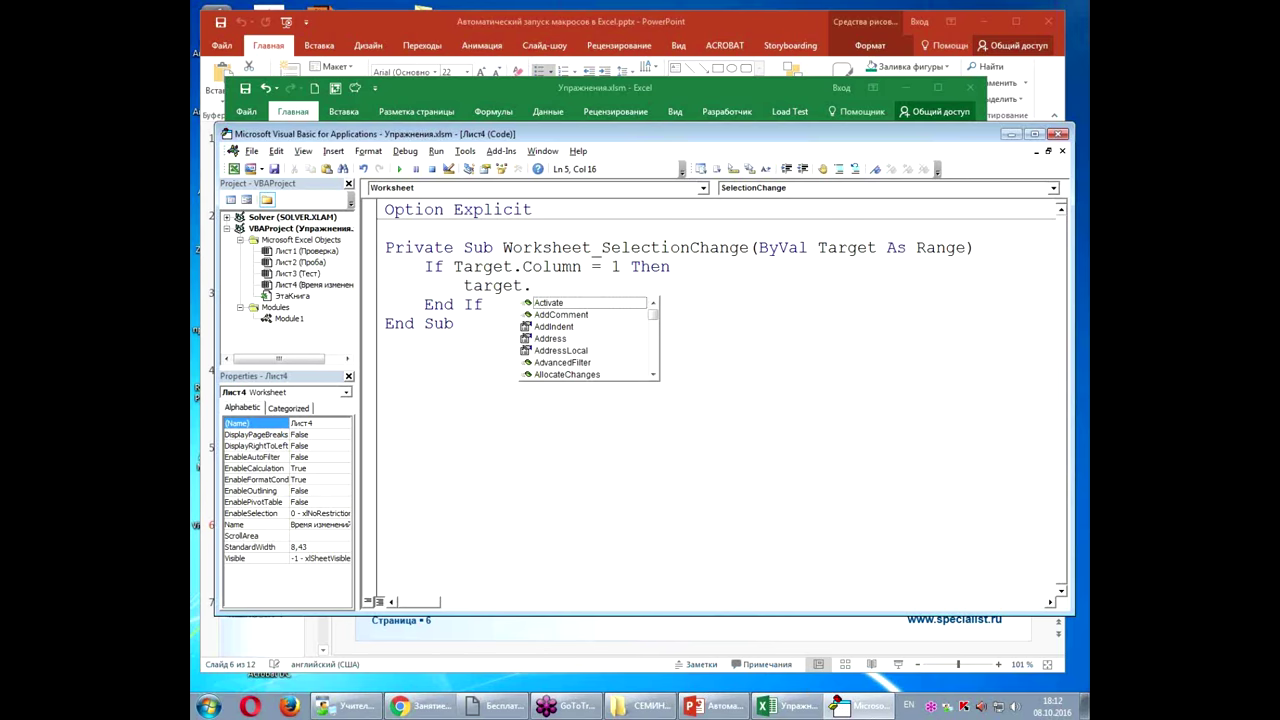
text(of)
key(Tab)
text(()
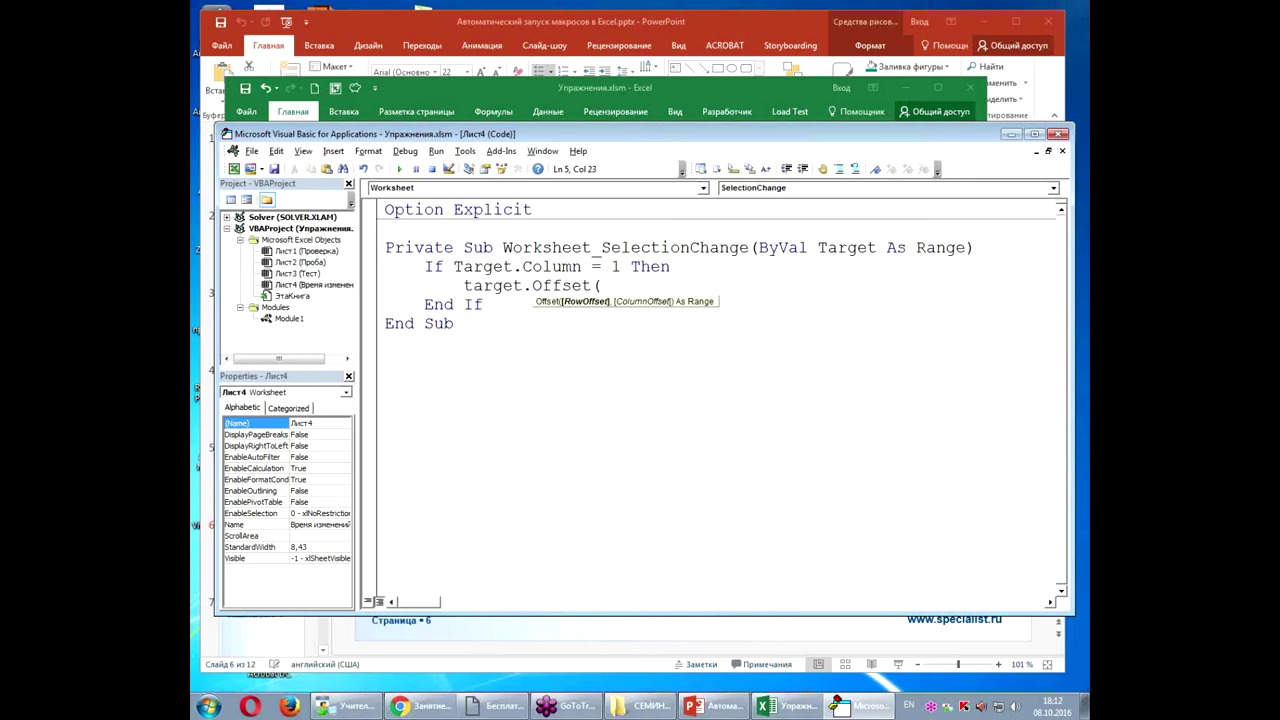
text(0,1).Valu)
key(Tab)
text(=now()
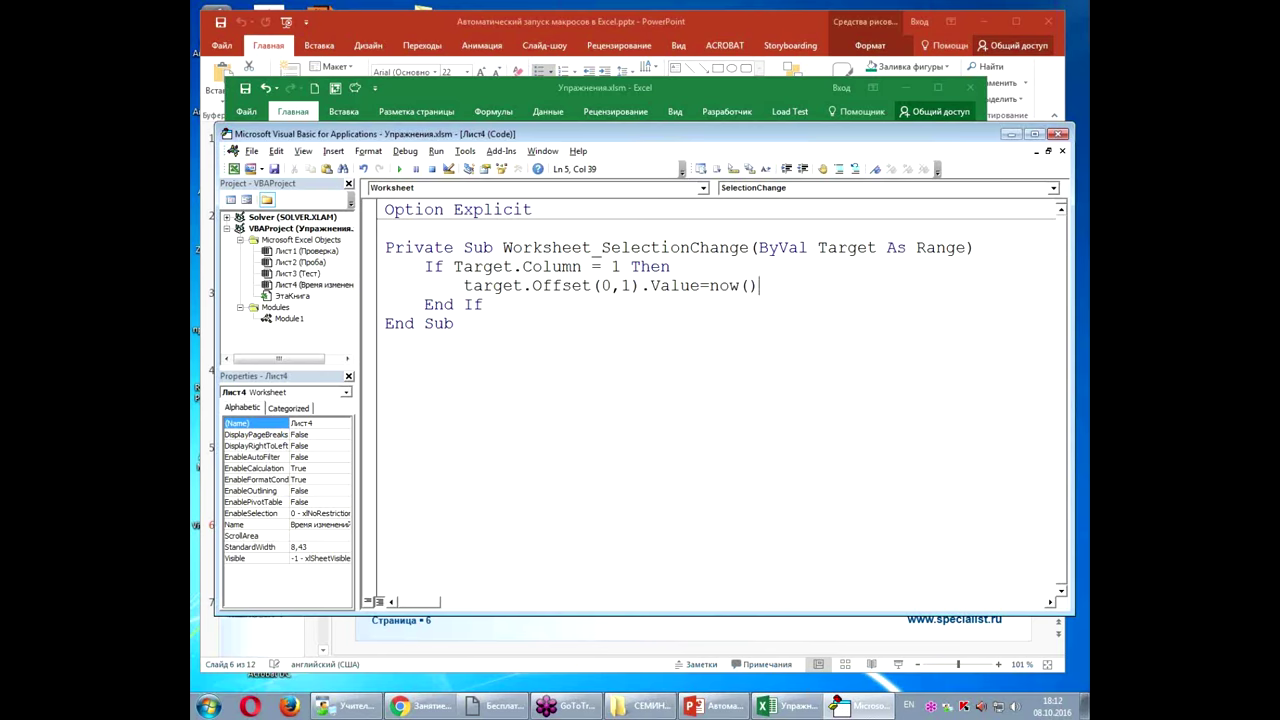
click(484, 304)
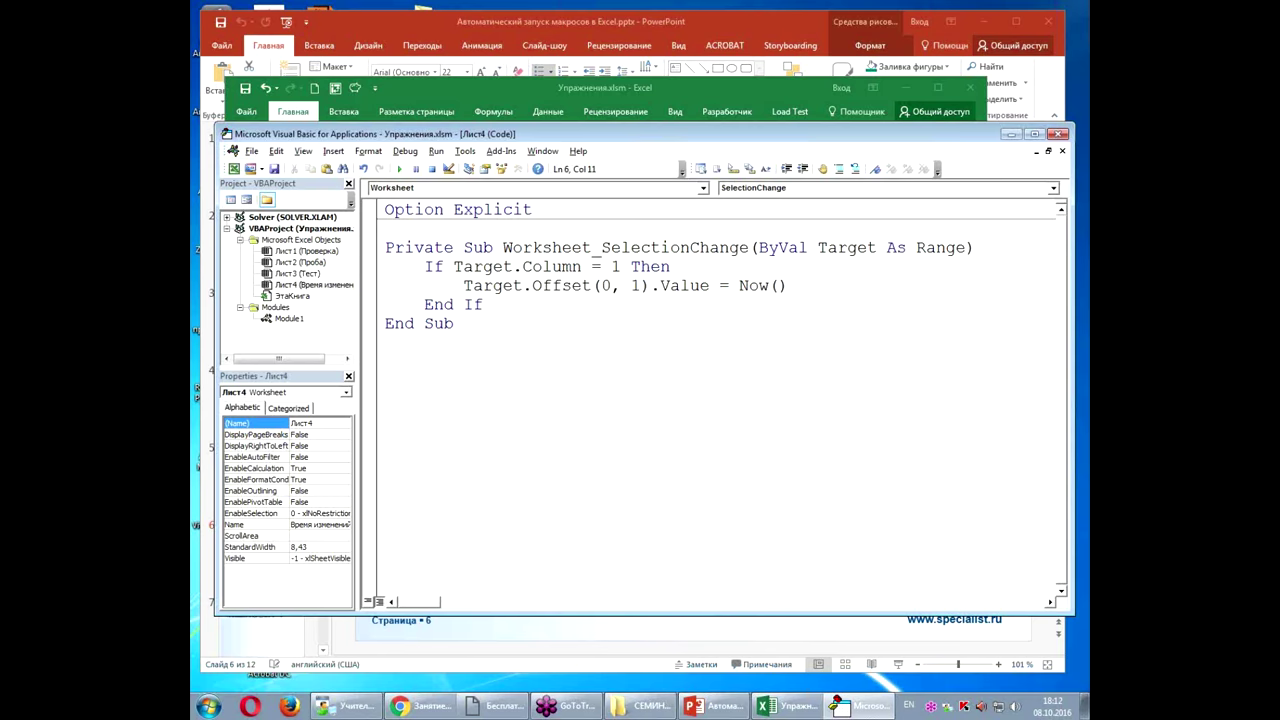
click(610, 326)
Step: Arrange the VBA editor and Excel windows so rows 1–9 of the sheet are visible
drag(537, 128, 537, 320)
drag(688, 336, 686, 386)
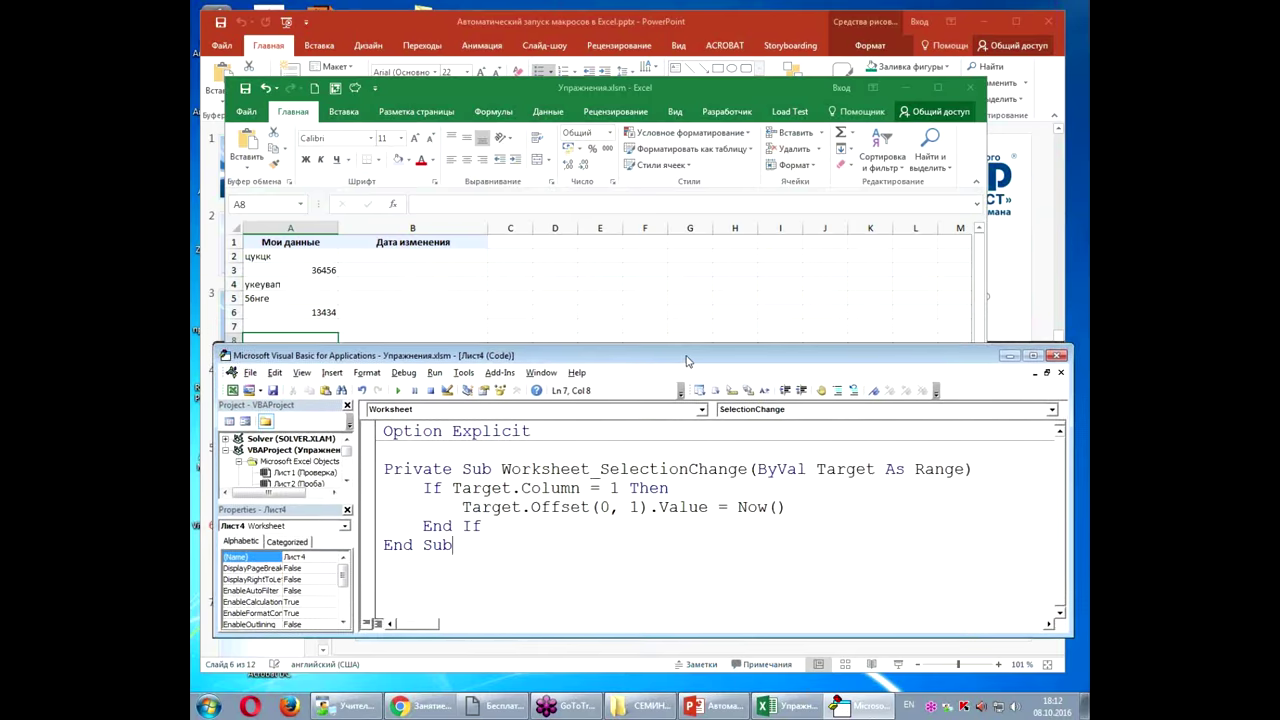
click(657, 308)
drag(856, 502, 855, 410)
drag(697, 88, 687, 28)
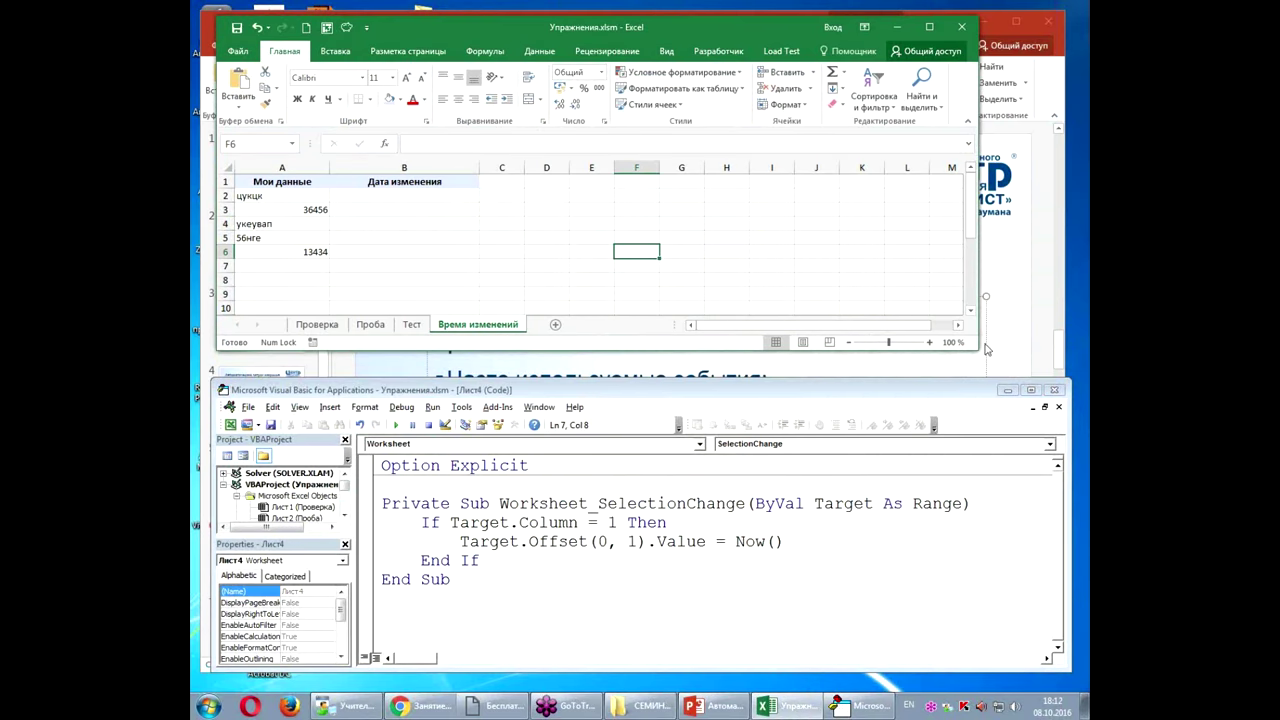
drag(978, 346, 1038, 382)
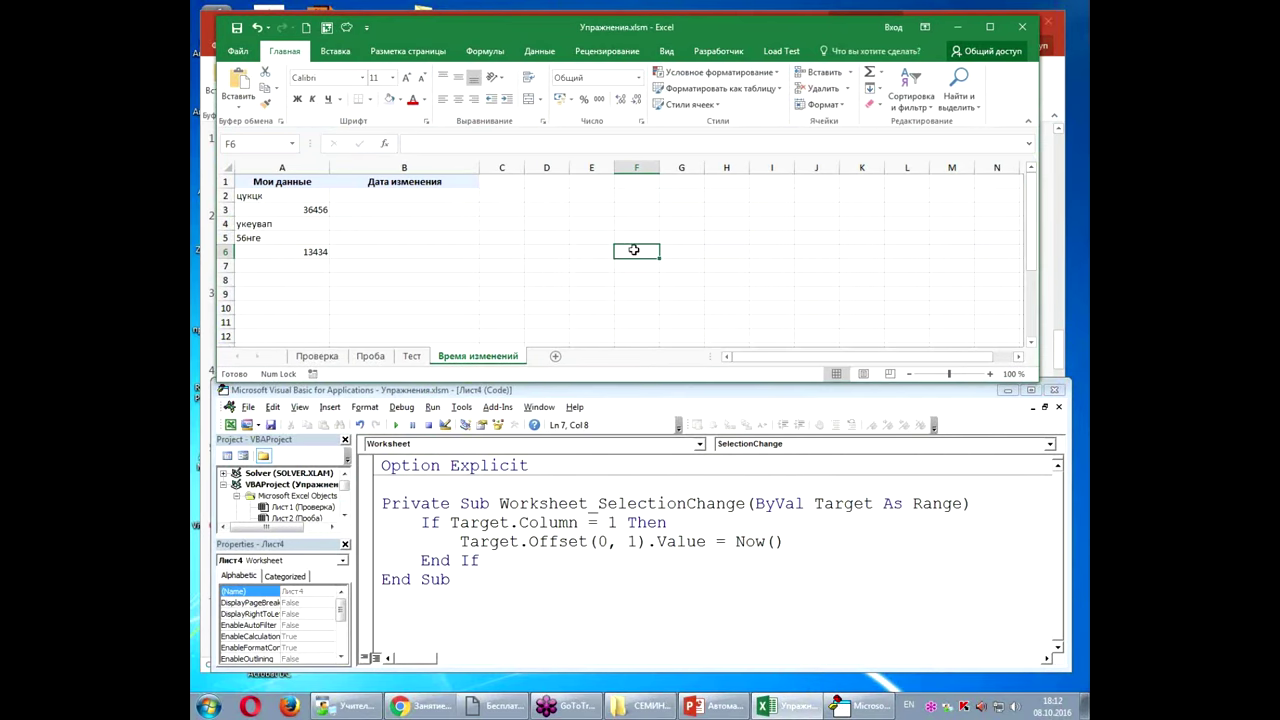
Step: Type test text dfgdfg, fghf and fghfgh into cells G5, D9 and B5
click(516, 284)
click(666, 244)
text(dfgdfg)
click(690, 280)
click(546, 293)
text(fghf)
click(591, 223)
click(457, 240)
text(fghf)
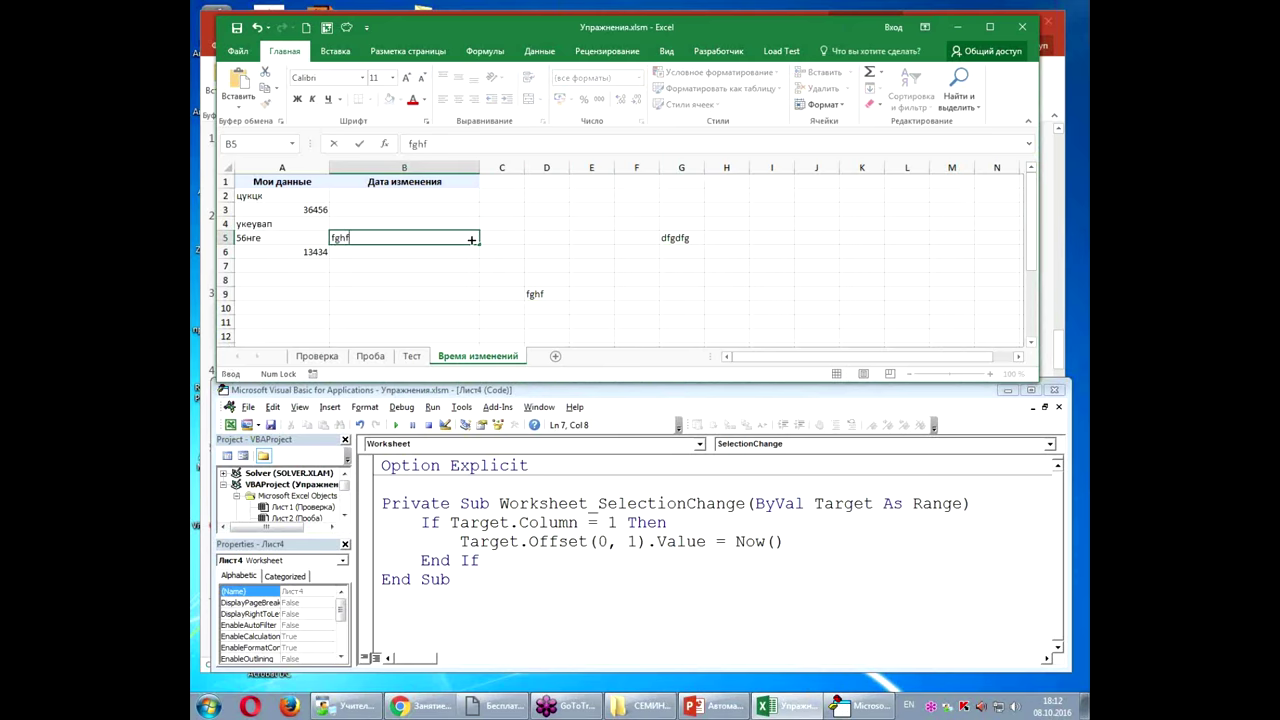
text(gh)
click(558, 266)
Step: Clear D4:G9, then select A4 and A3 to stamp times into B4 and B3
drag(540, 294, 677, 227)
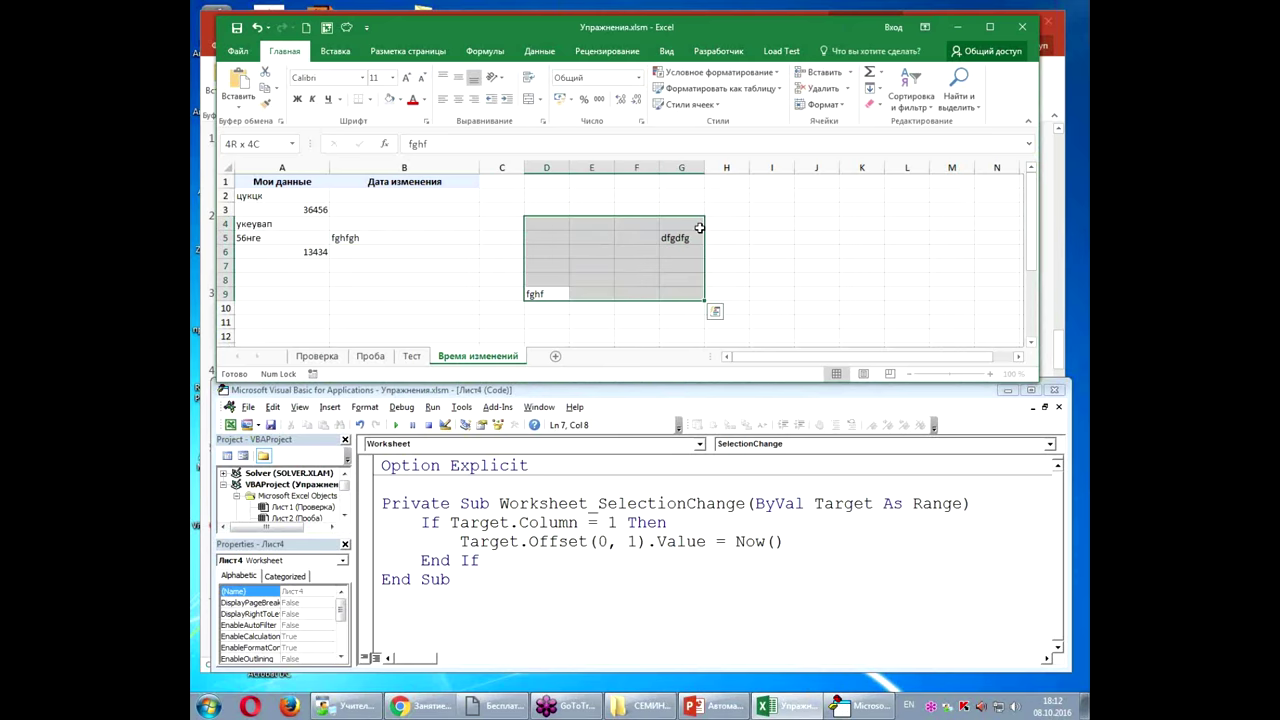
key(Delete)
click(272, 226)
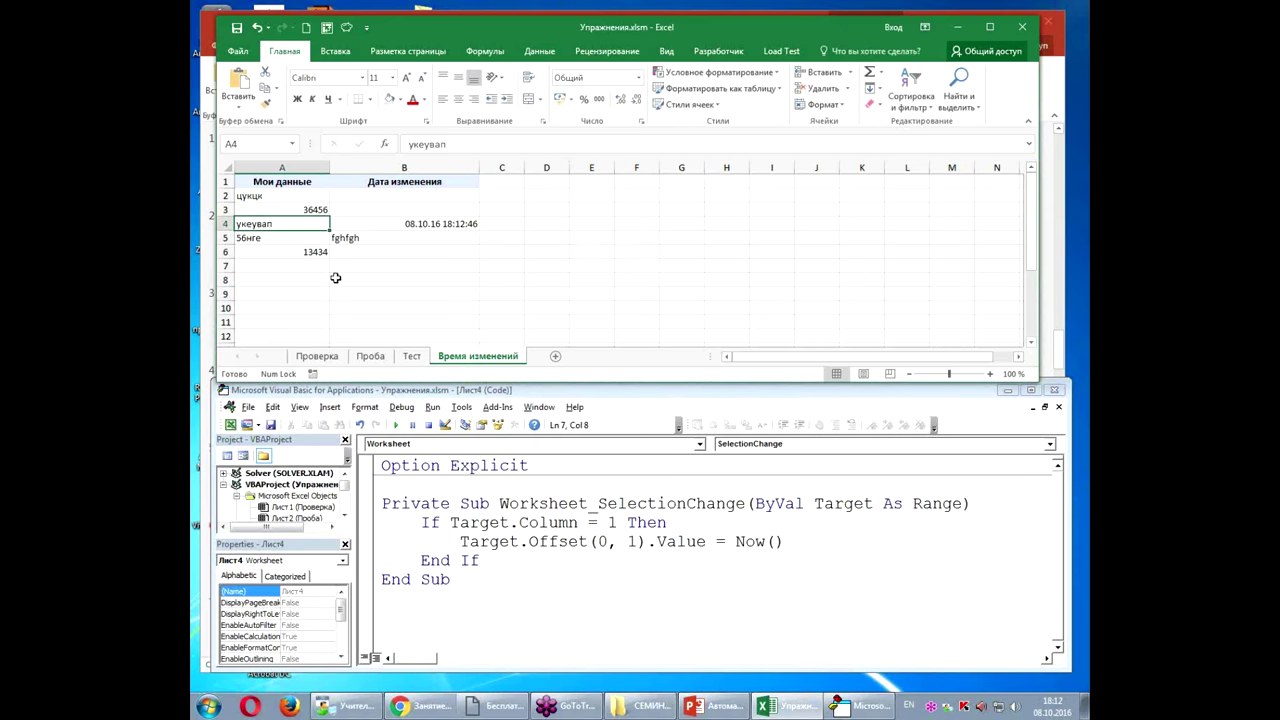
click(281, 209)
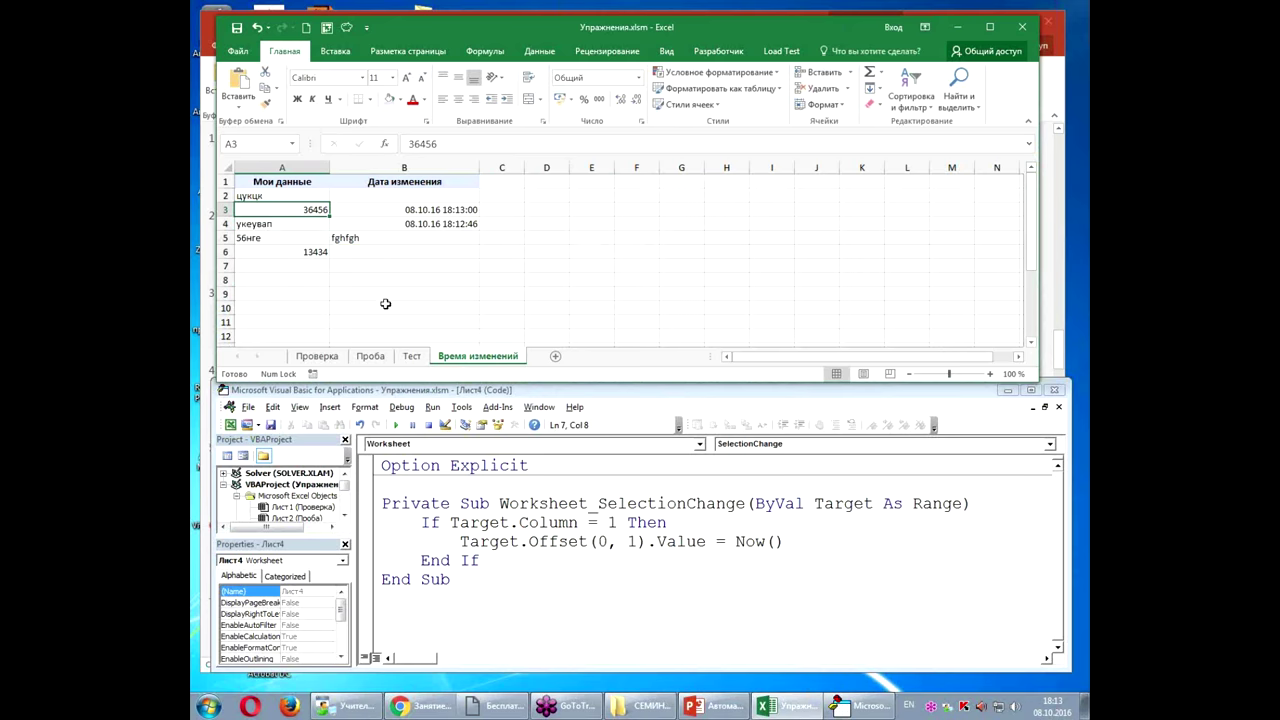
click(657, 506)
click(705, 511)
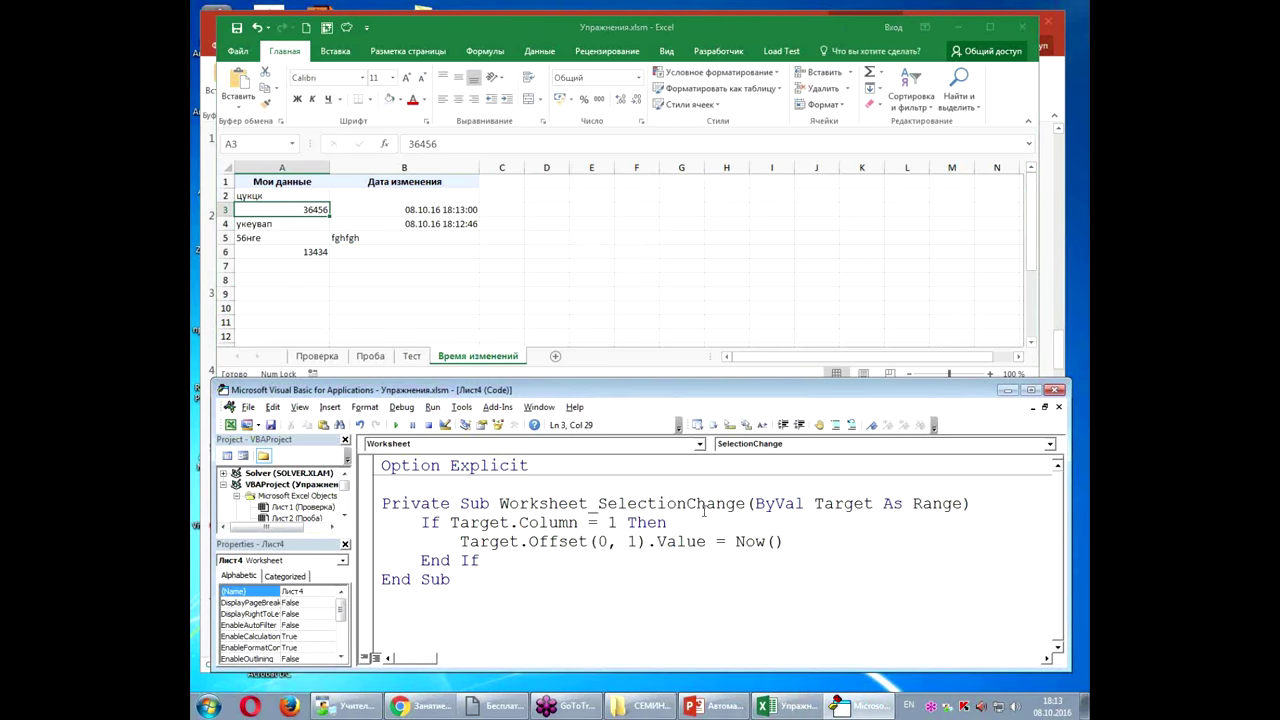
Step: Create a Worksheet_Change procedure and move the timestamp If…End If block into it
click(1052, 446)
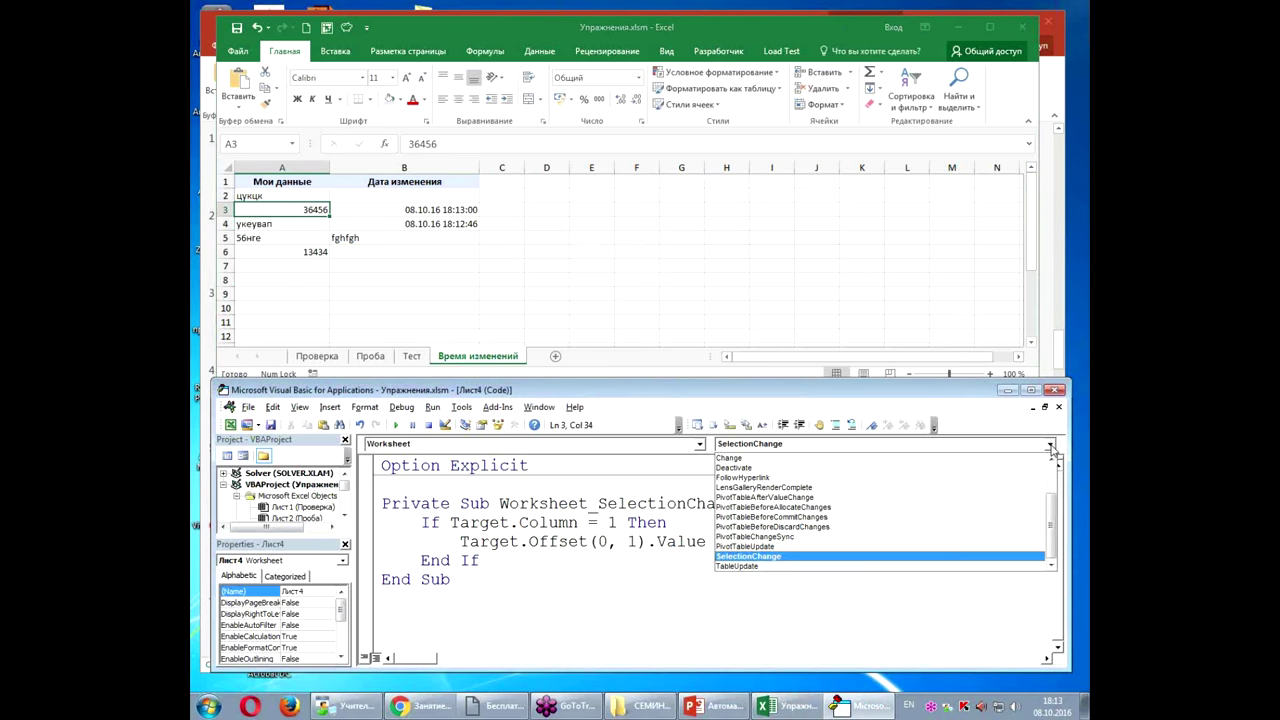
click(980, 458)
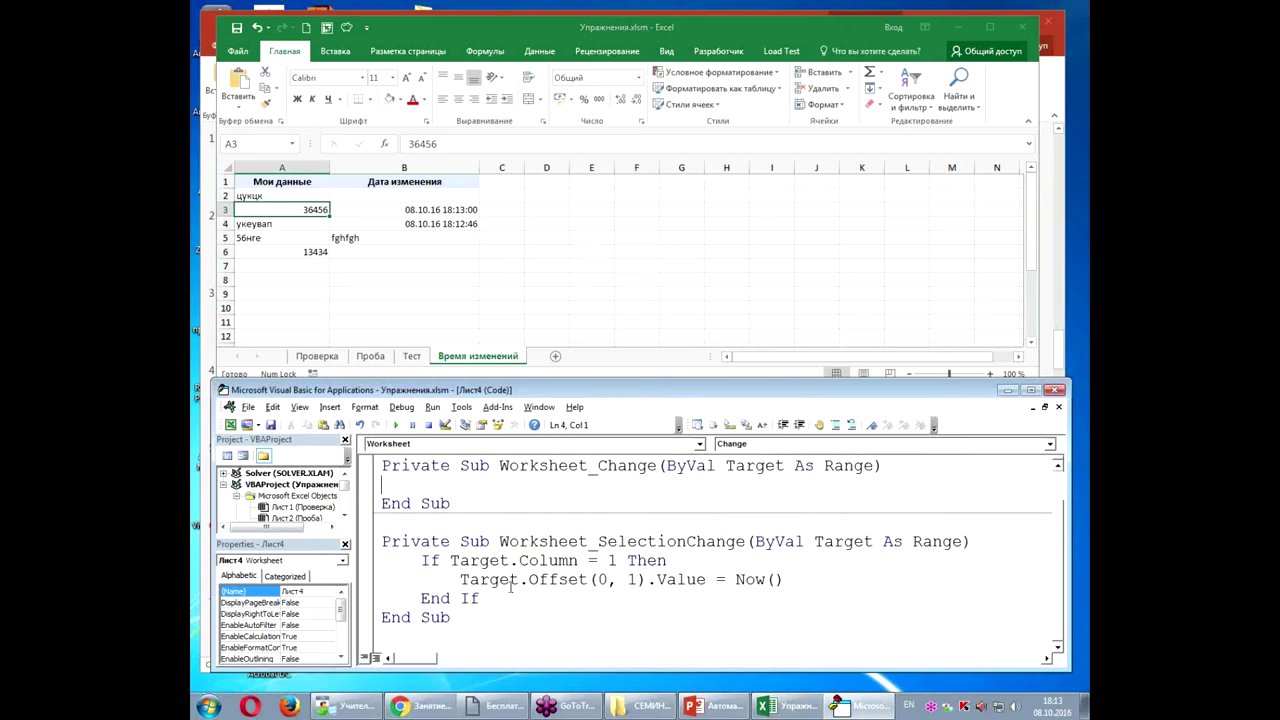
drag(491, 598, 381, 562)
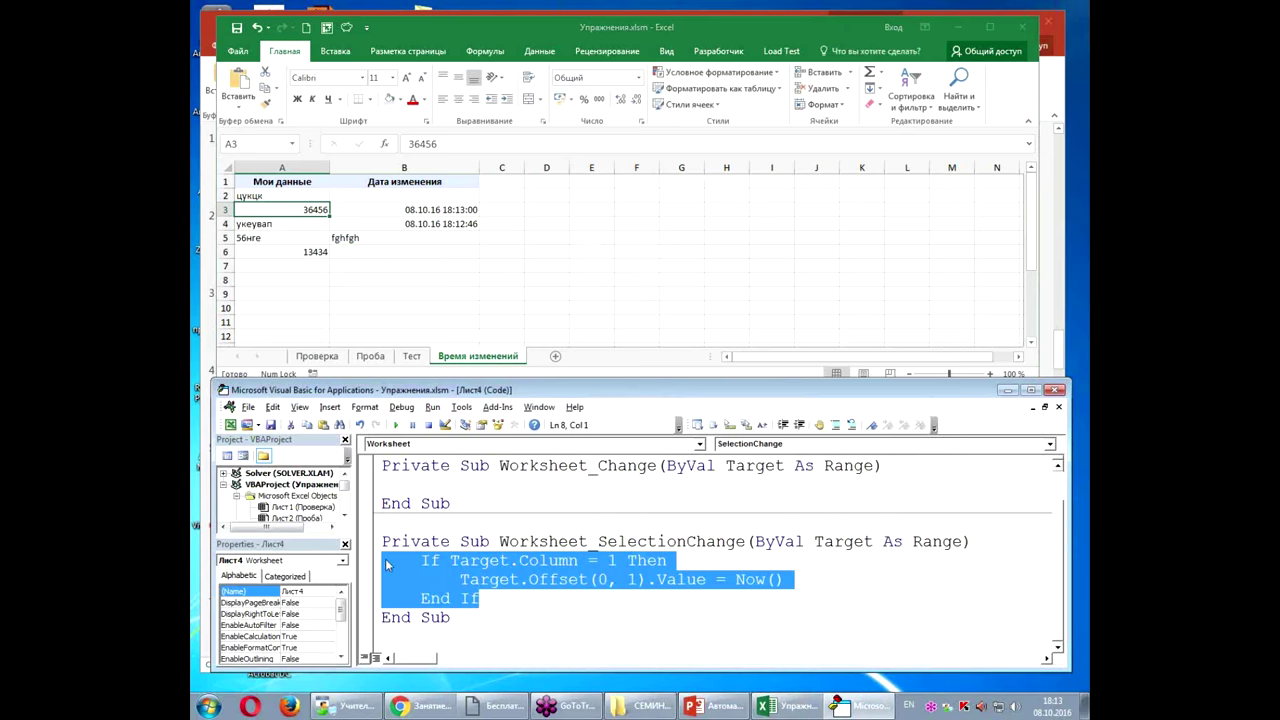
key(ctrl+x)
click(380, 484)
key(ctrl+v)
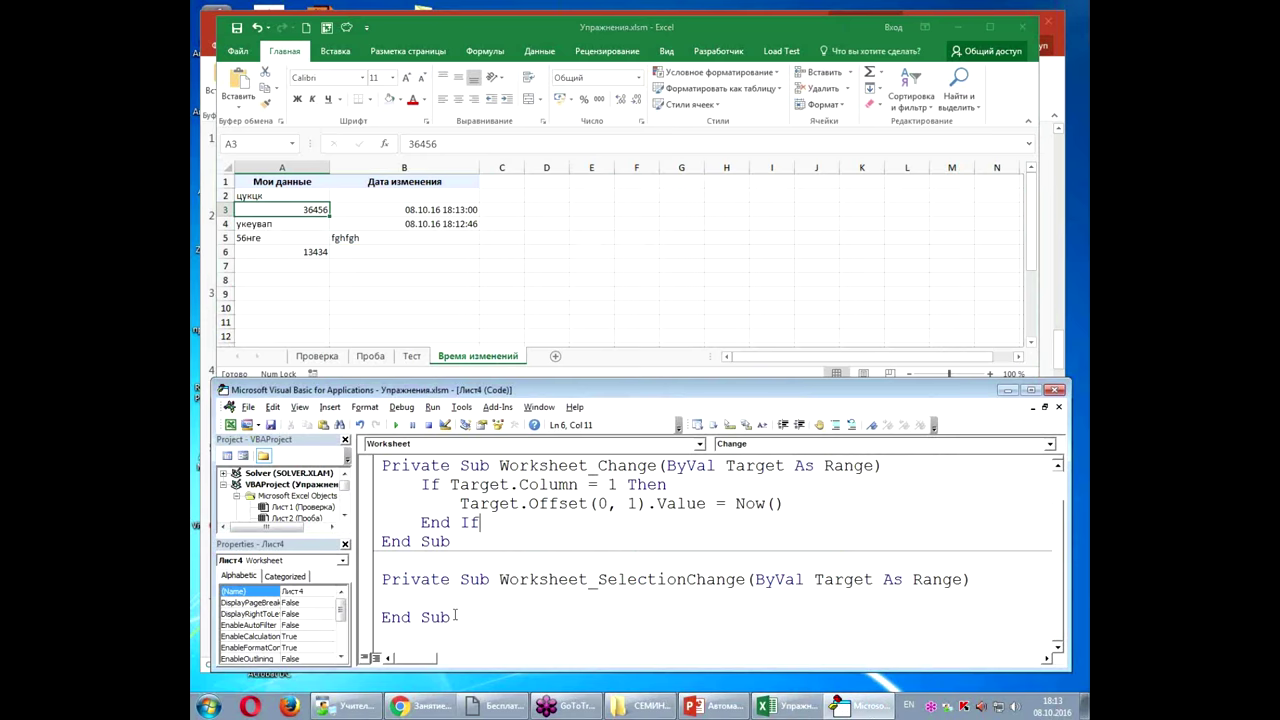
Step: Delete the now-empty Worksheet_SelectionChange procedure
click(381, 566)
key(ctrl+shift+End)
key(Delete)
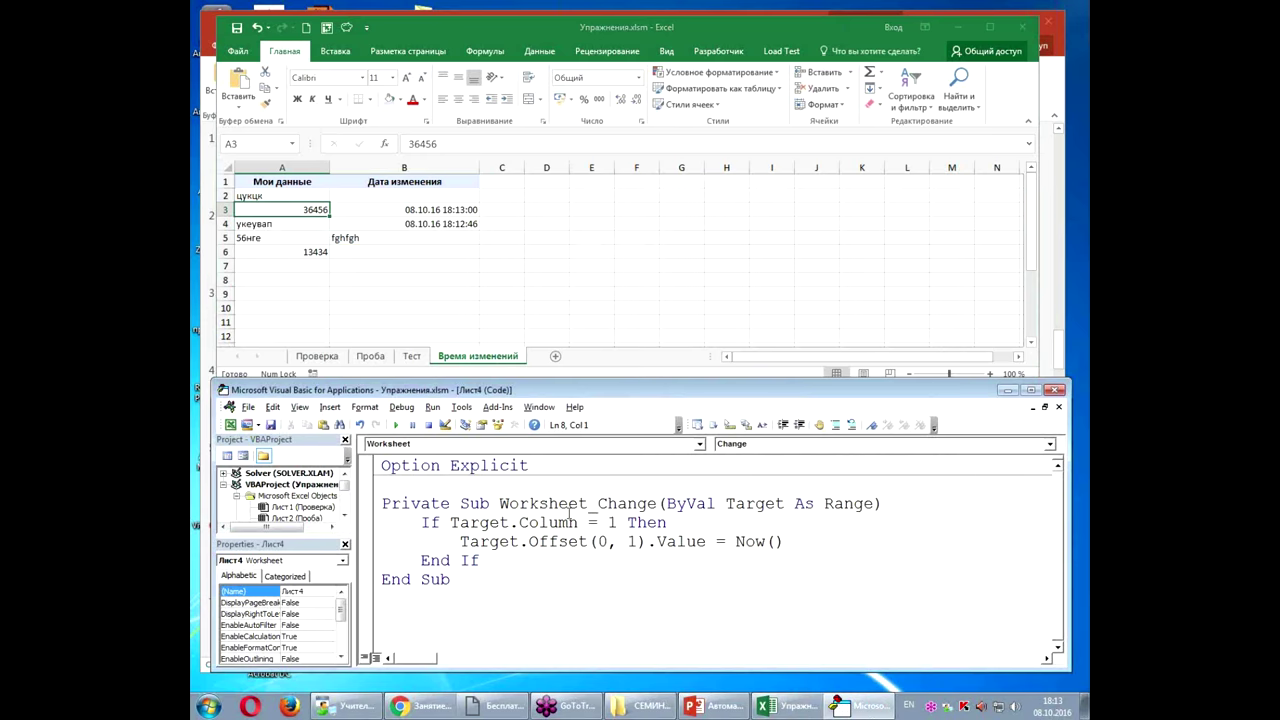
click(568, 503)
Step: Back on the worksheet, enter 11111 in A4 and 464 in A3
click(386, 240)
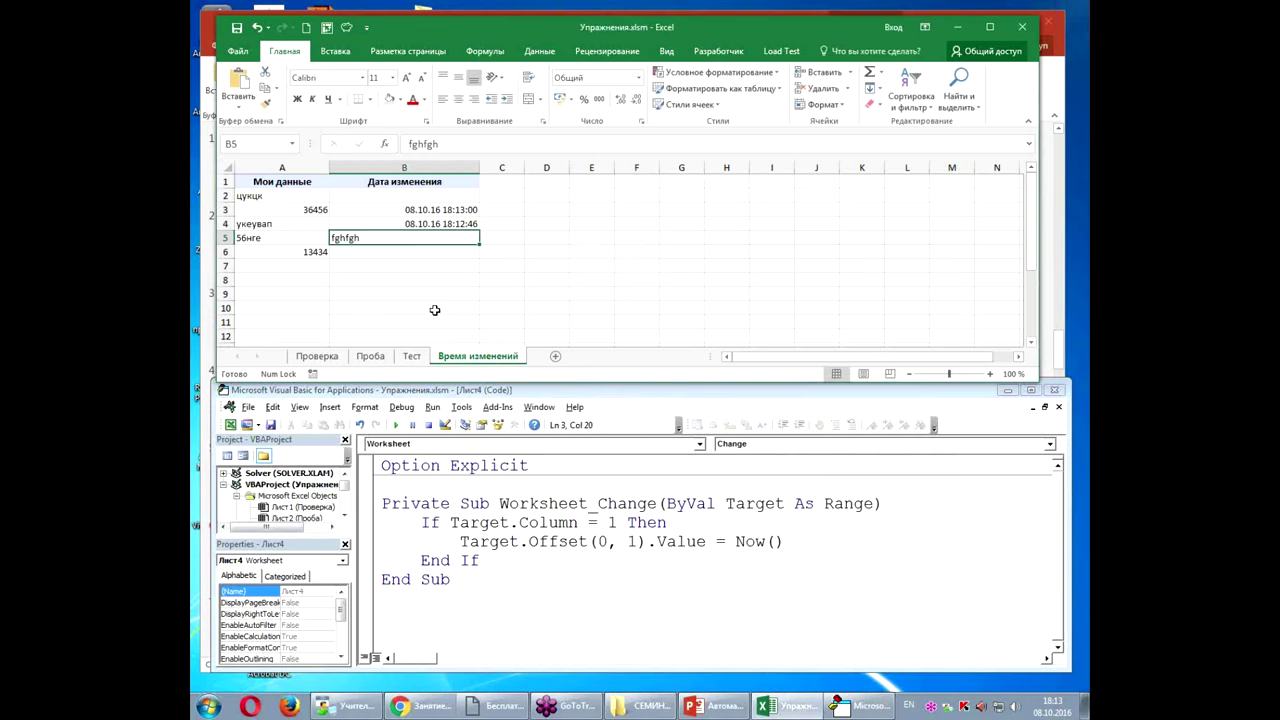
click(315, 240)
click(309, 221)
click(308, 214)
click(306, 223)
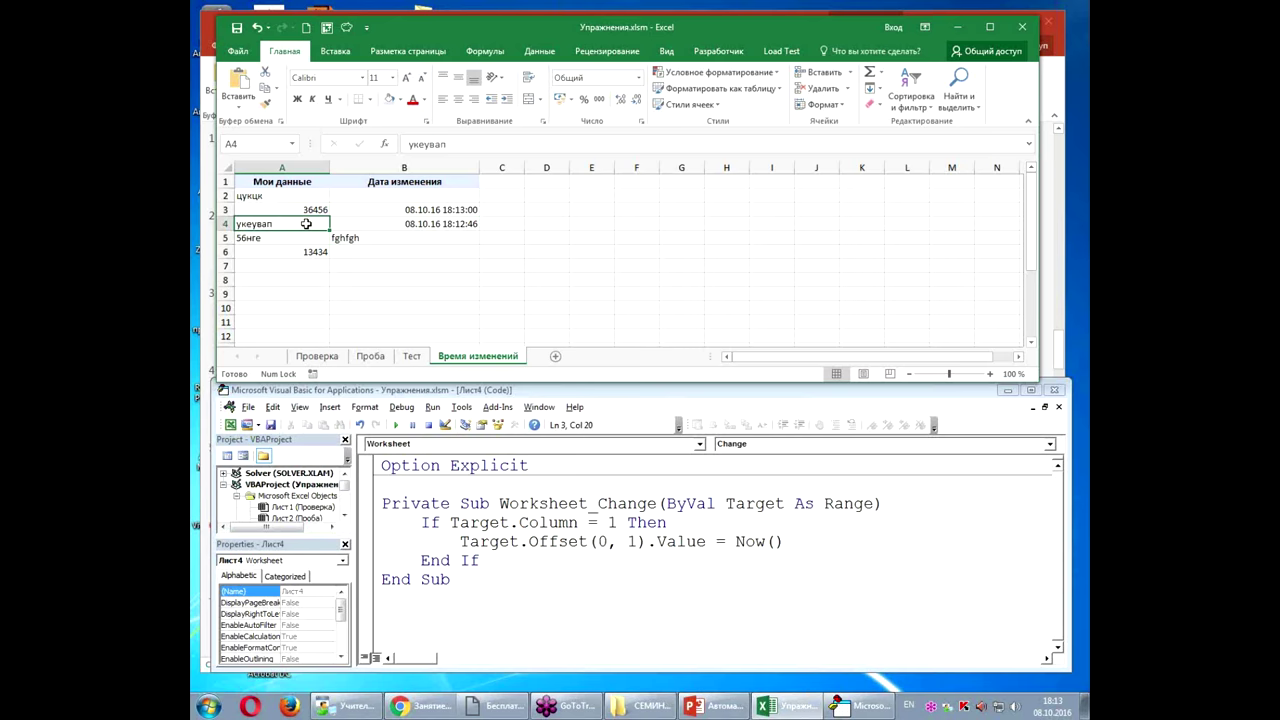
text(11111)
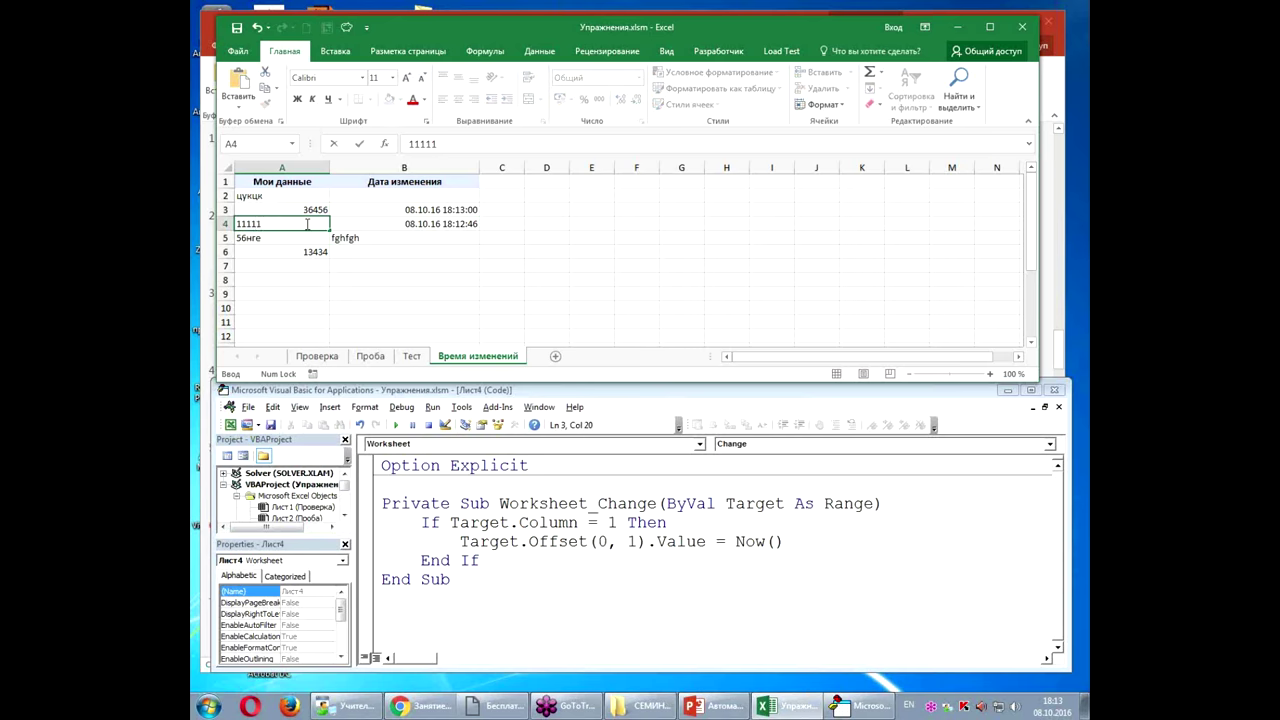
key(Return)
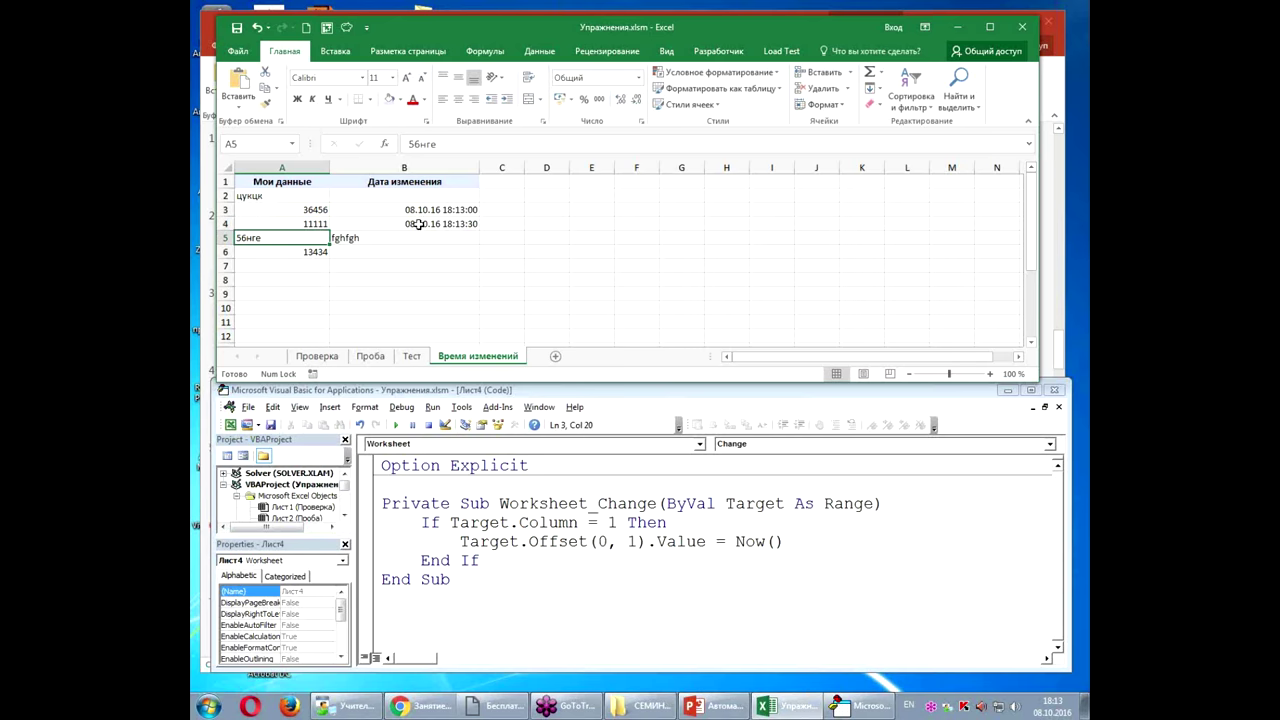
click(304, 211)
text(464)
key(Return)
Step: Enter dsfgdfgdg in A6 and dfgdfg in A9
click(324, 252)
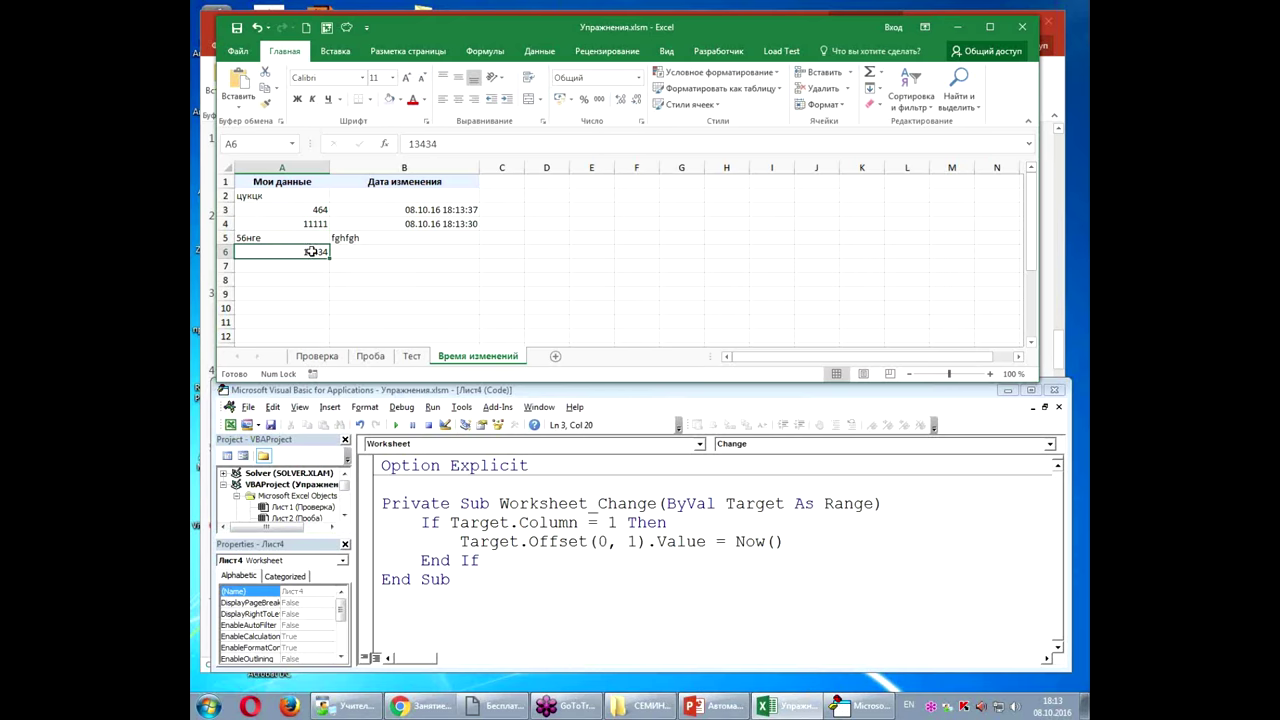
text(dsfgdfgdg)
key(Return)
click(292, 294)
text(dfgdfg)
click(387, 296)
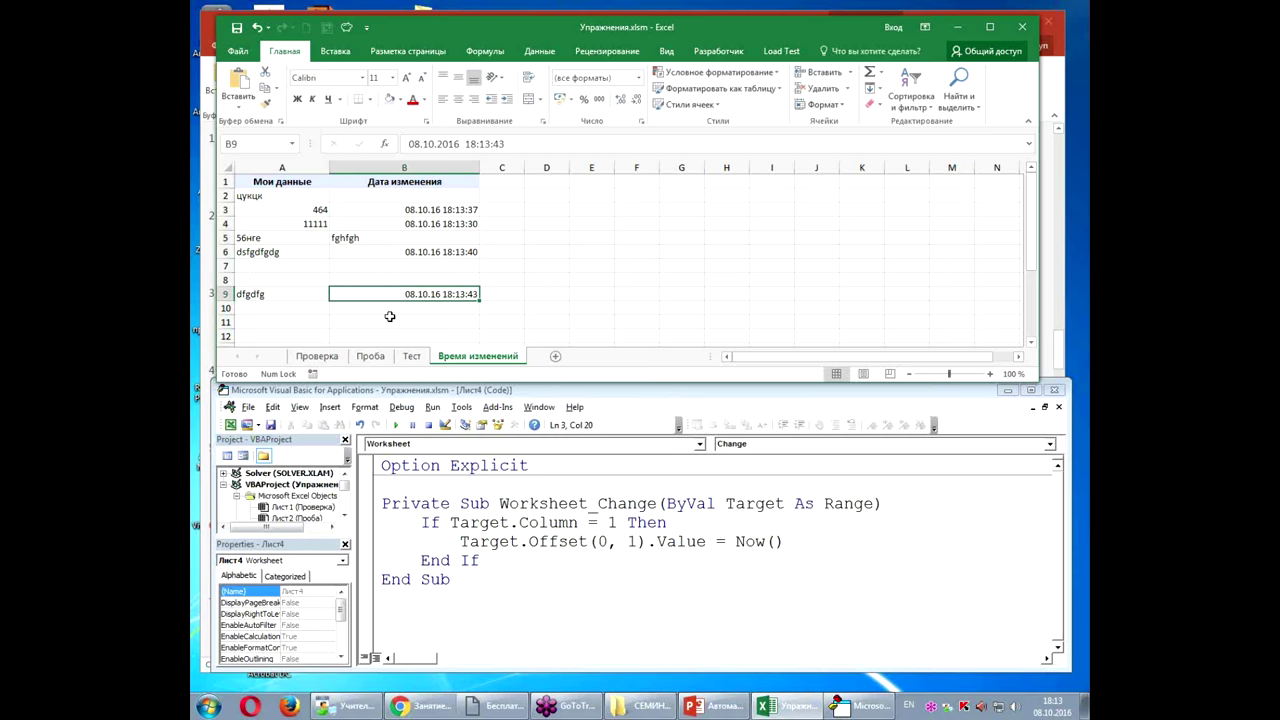
click(390, 317)
Step: Fill cells A3:A7 with AAAAA at once using Ctrl+Enter
drag(296, 213, 283, 264)
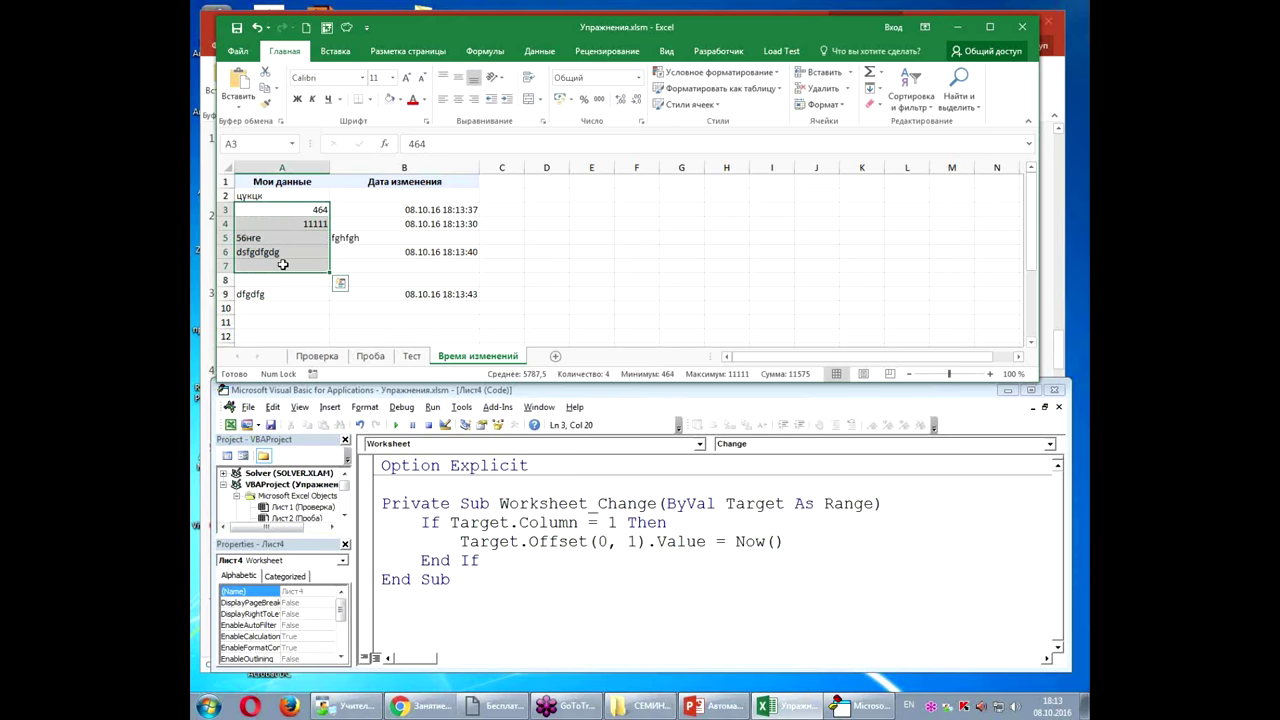
text(AAAAA)
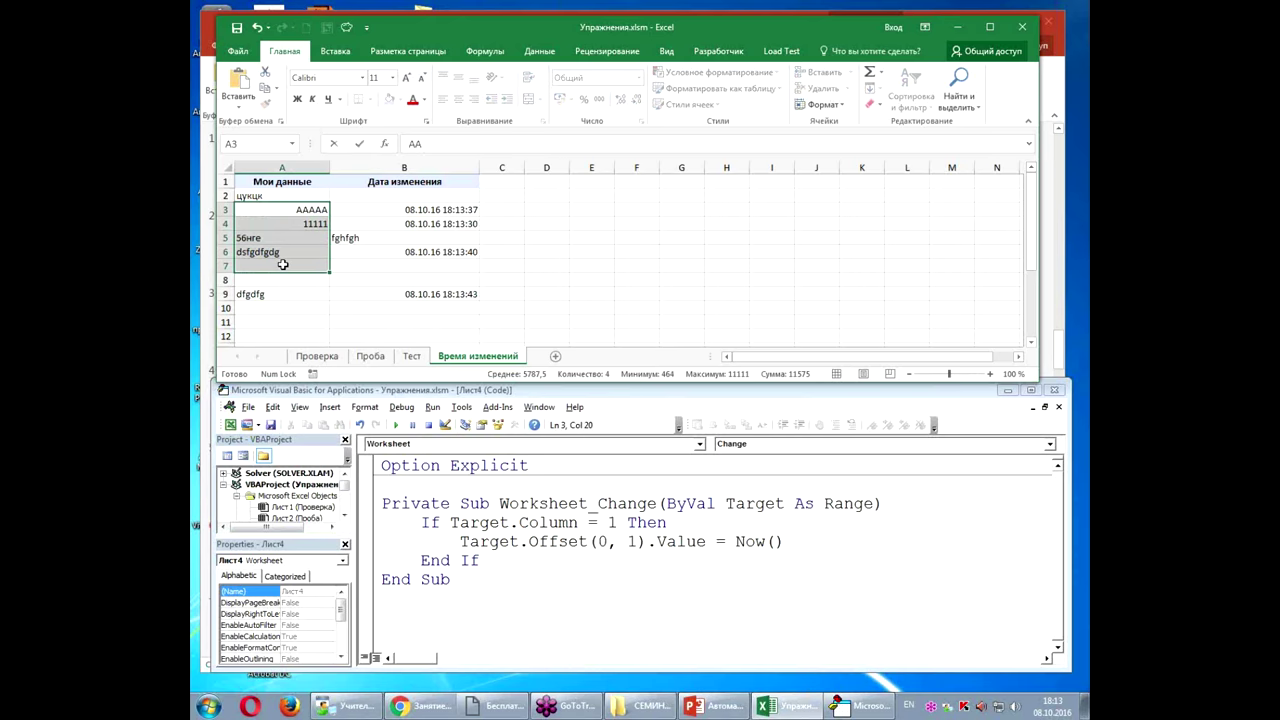
key(ctrl+Return)
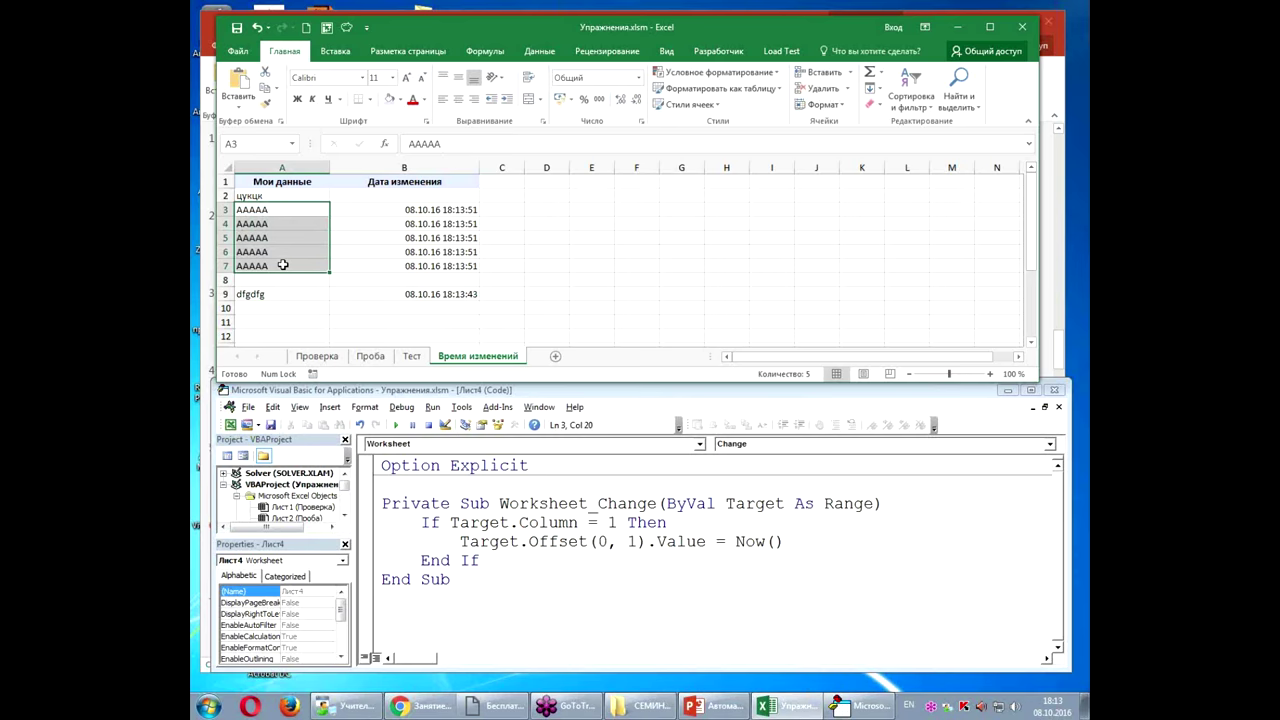
Step: Check the B4 timestamp against the If block in Worksheet_Change
click(463, 222)
click(530, 280)
mouse_move(480, 541)
mouse_down()
mouse_move(497, 563)
mouse_move(382, 522)
mouse_up()
click(586, 588)
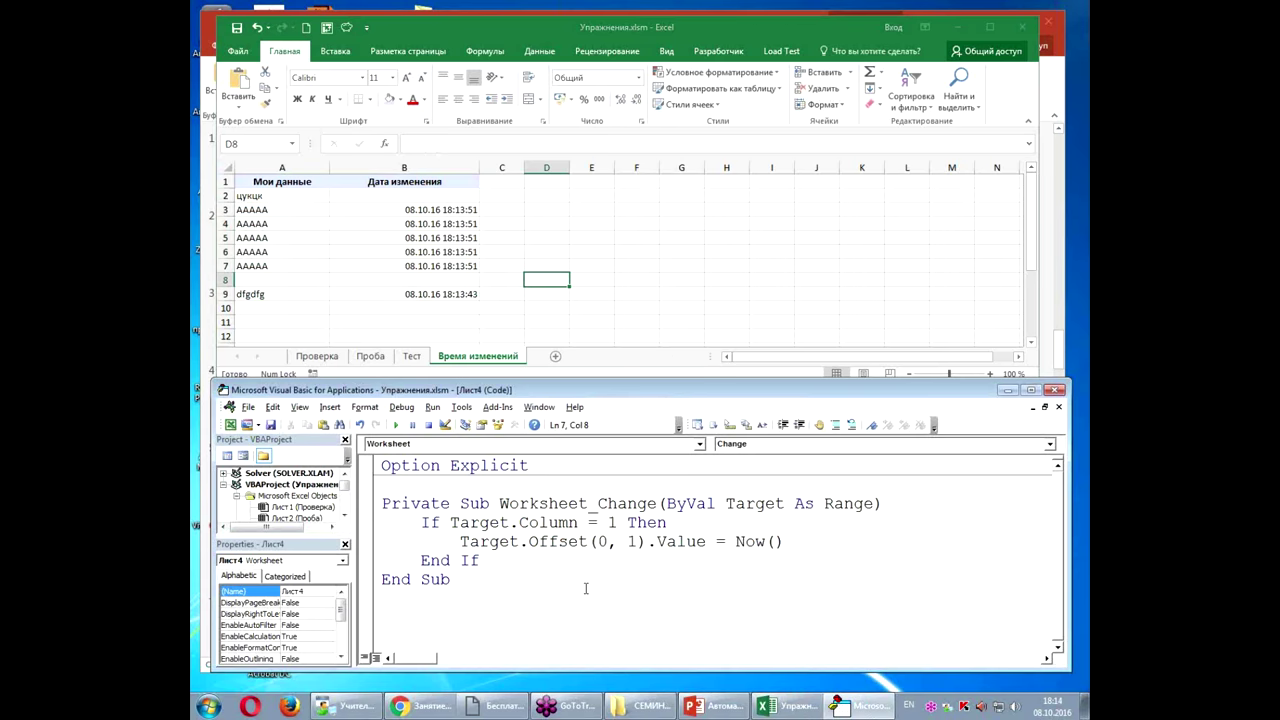
Step: Enter jdfjgjd in A8 and inspect the B6 timestamp without changing it
click(294, 279)
text(jdfjgjd)
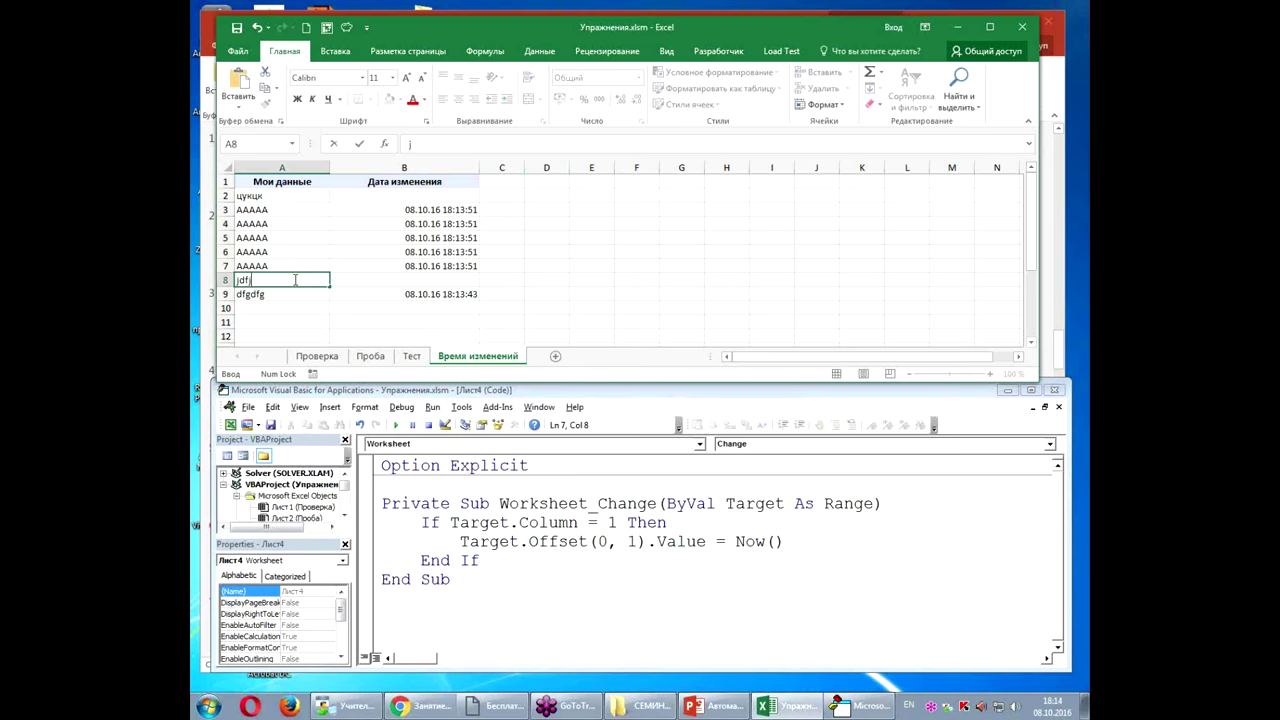
key(Return)
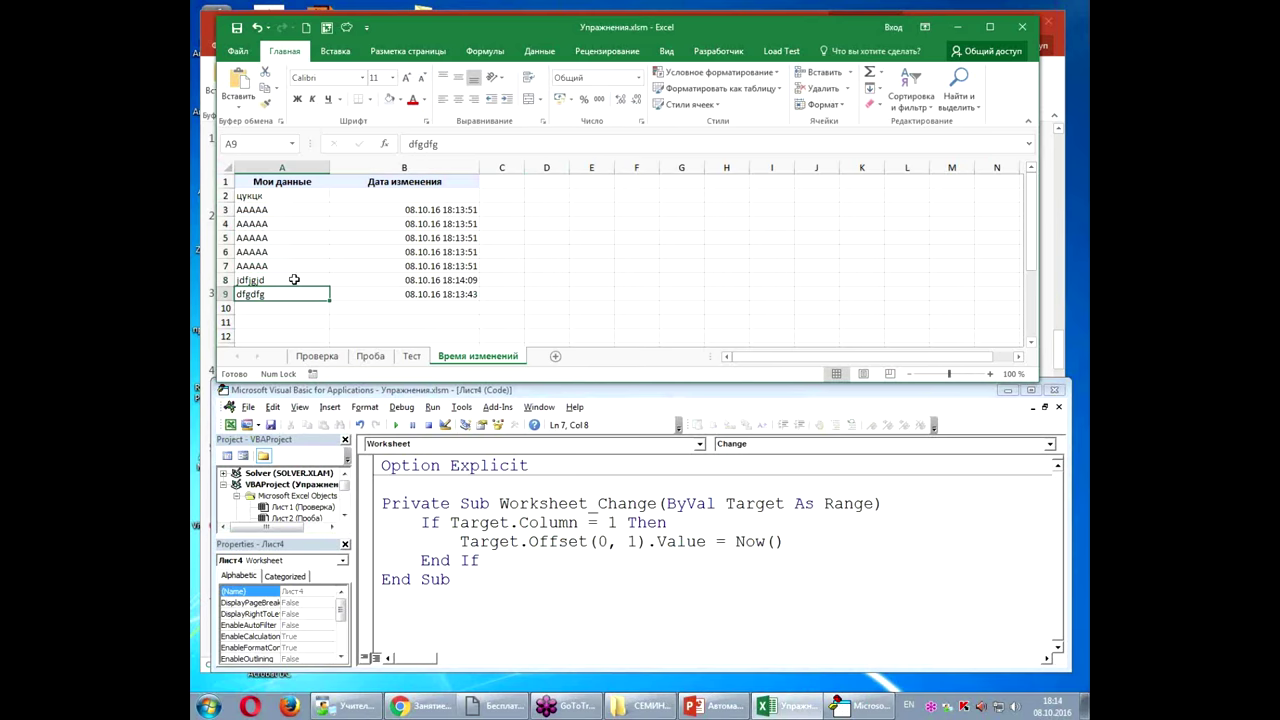
click(429, 254)
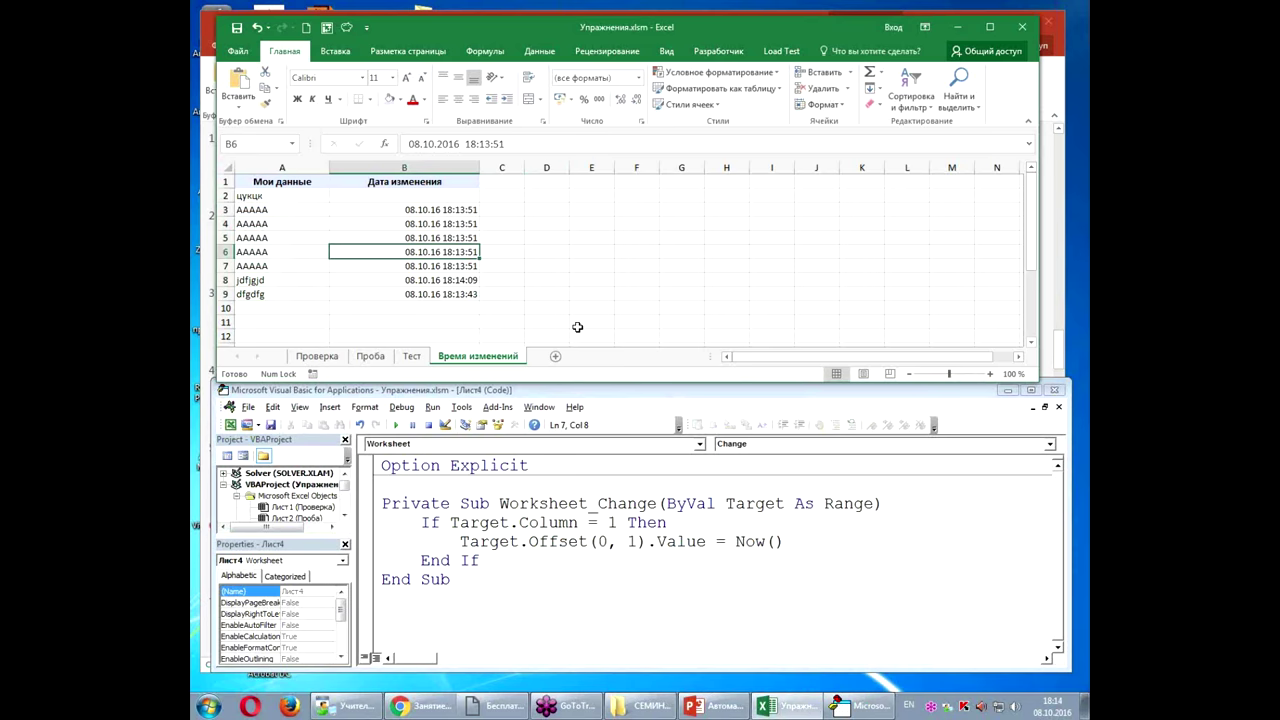
key(ctrl+apostrophe)
key(Escape)
Step: Switch from Excel to the PowerPoint presentation
click(616, 252)
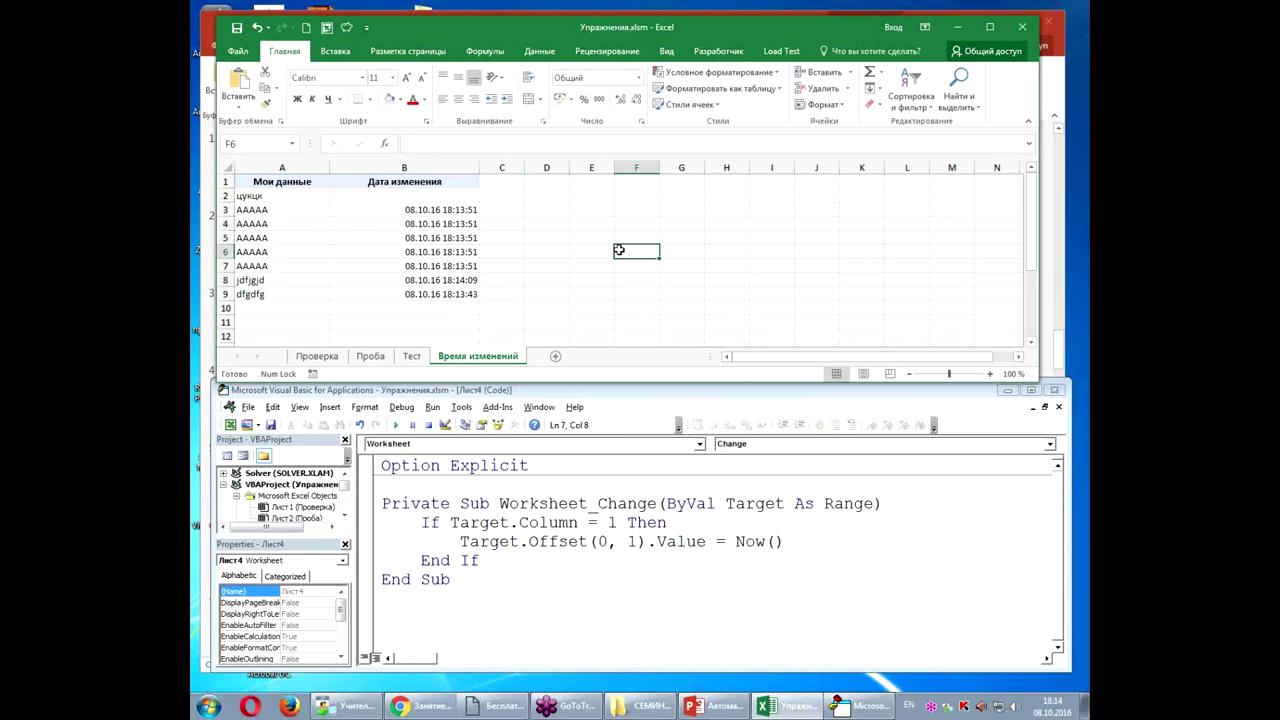
mouse_move(785, 712)
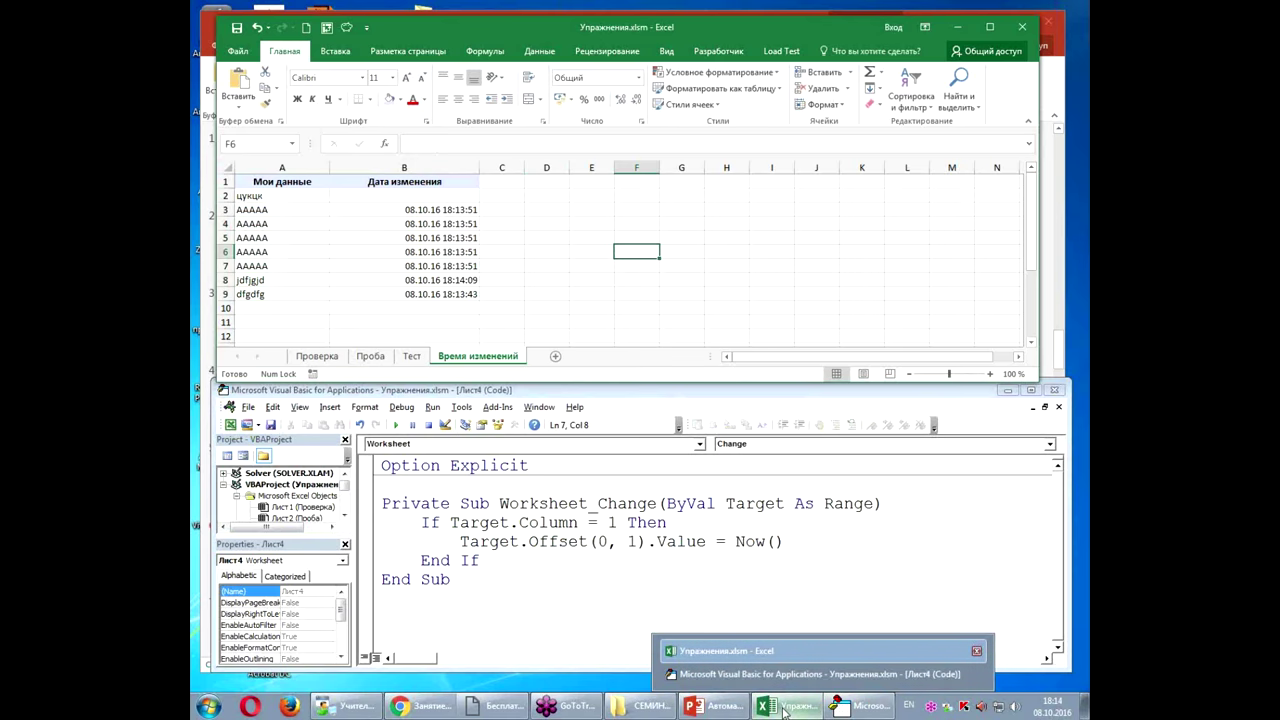
click(670, 264)
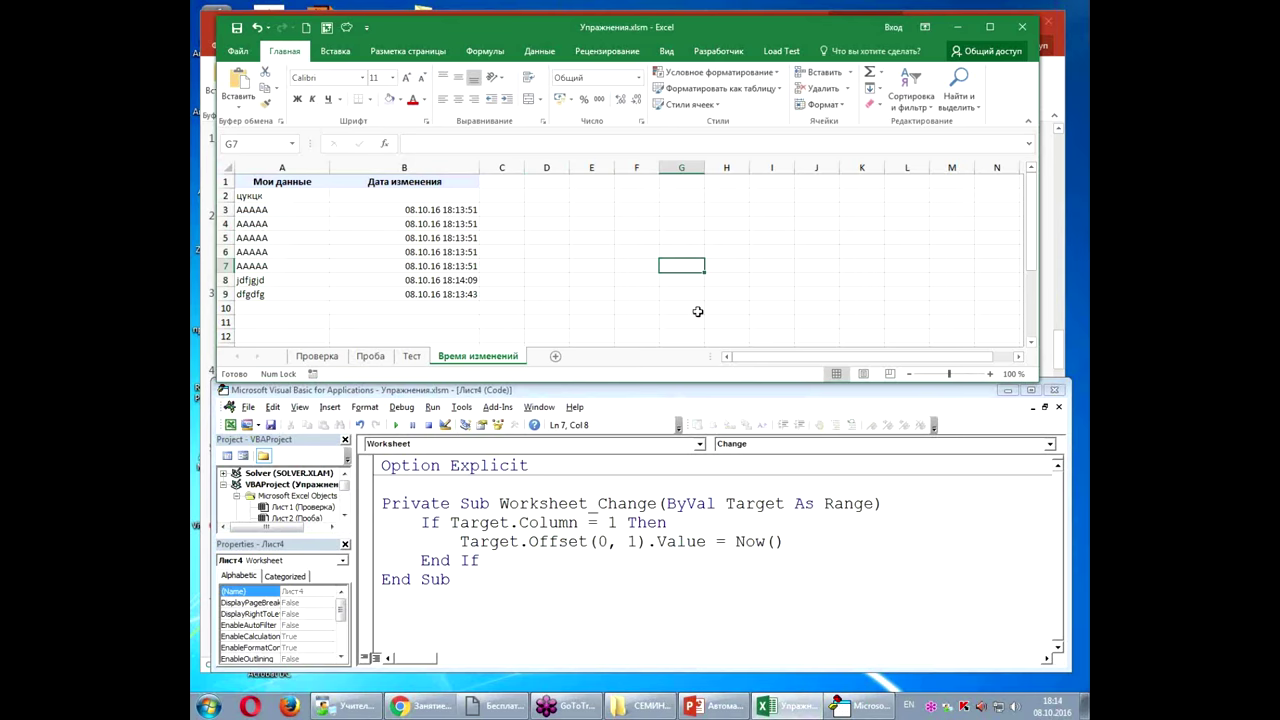
mouse_move(785, 711)
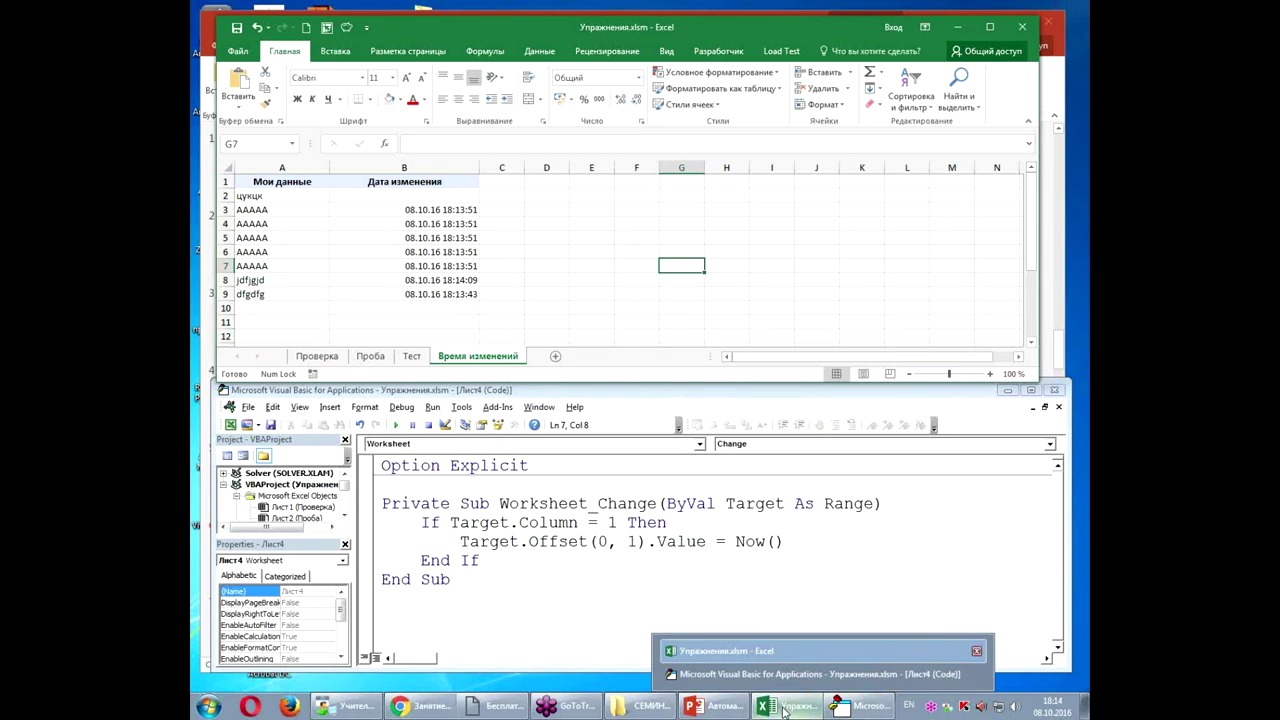
click(713, 706)
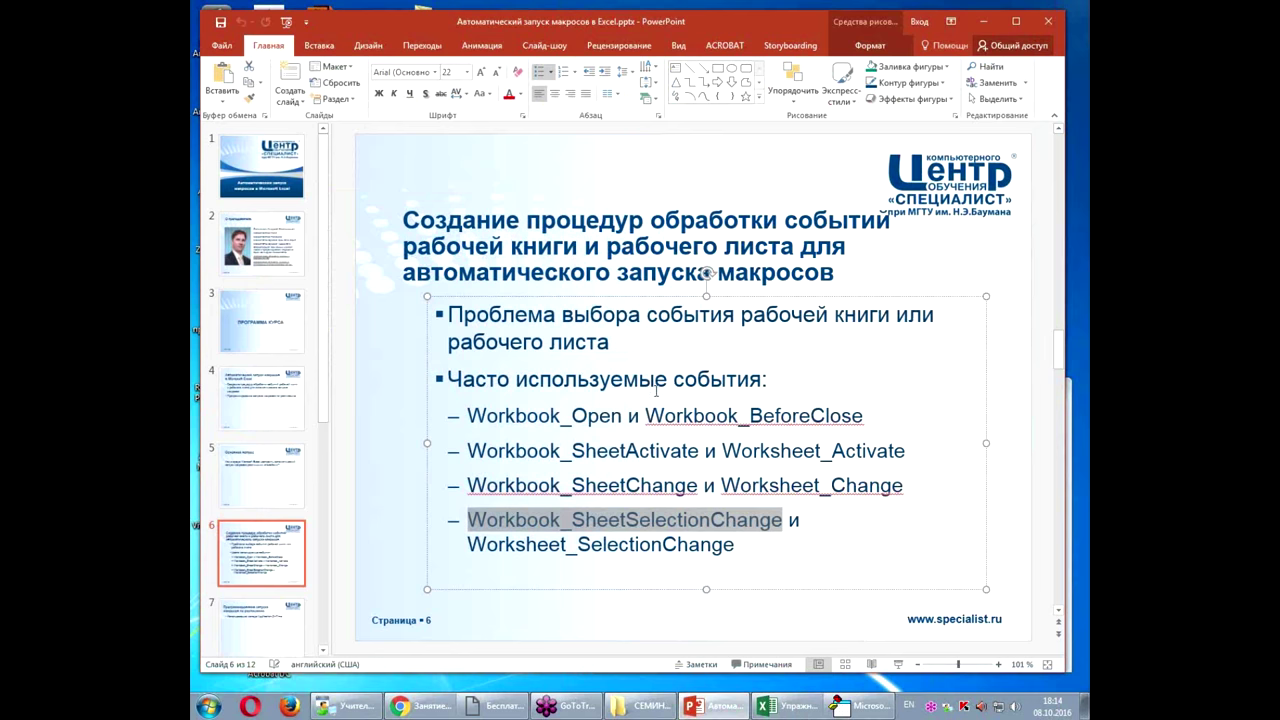
drag(468, 416, 624, 416)
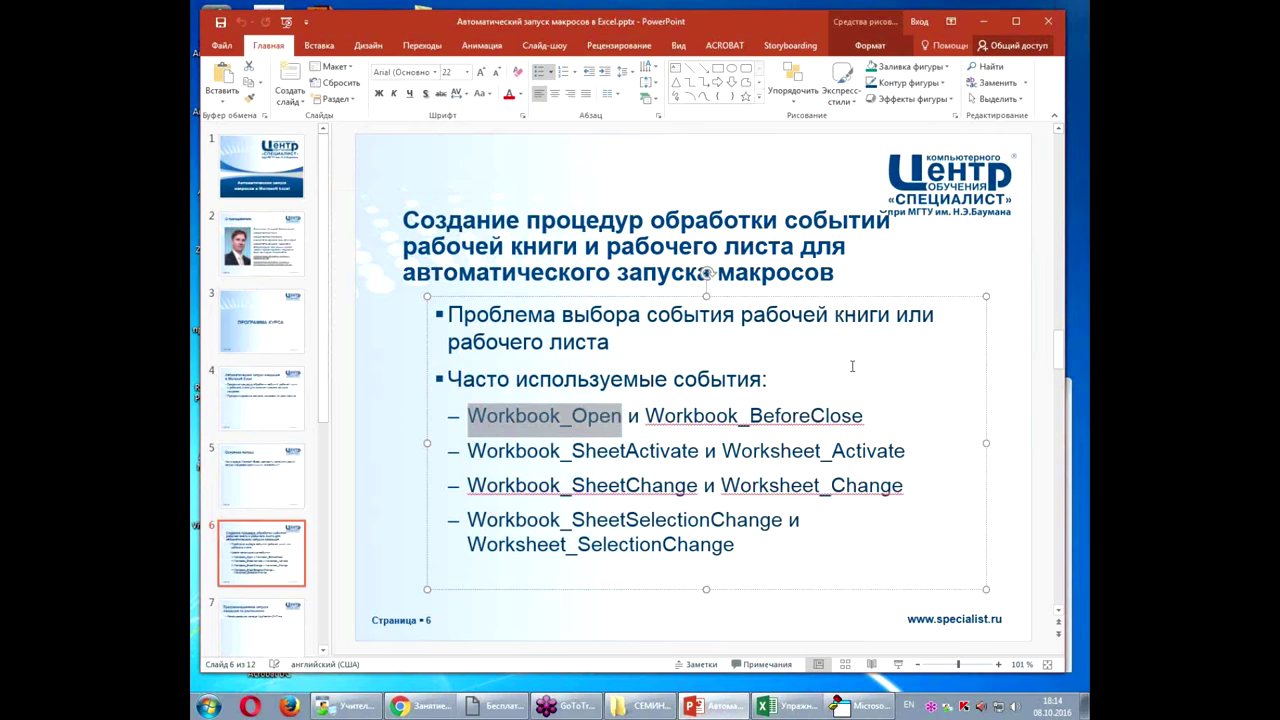
click(749, 379)
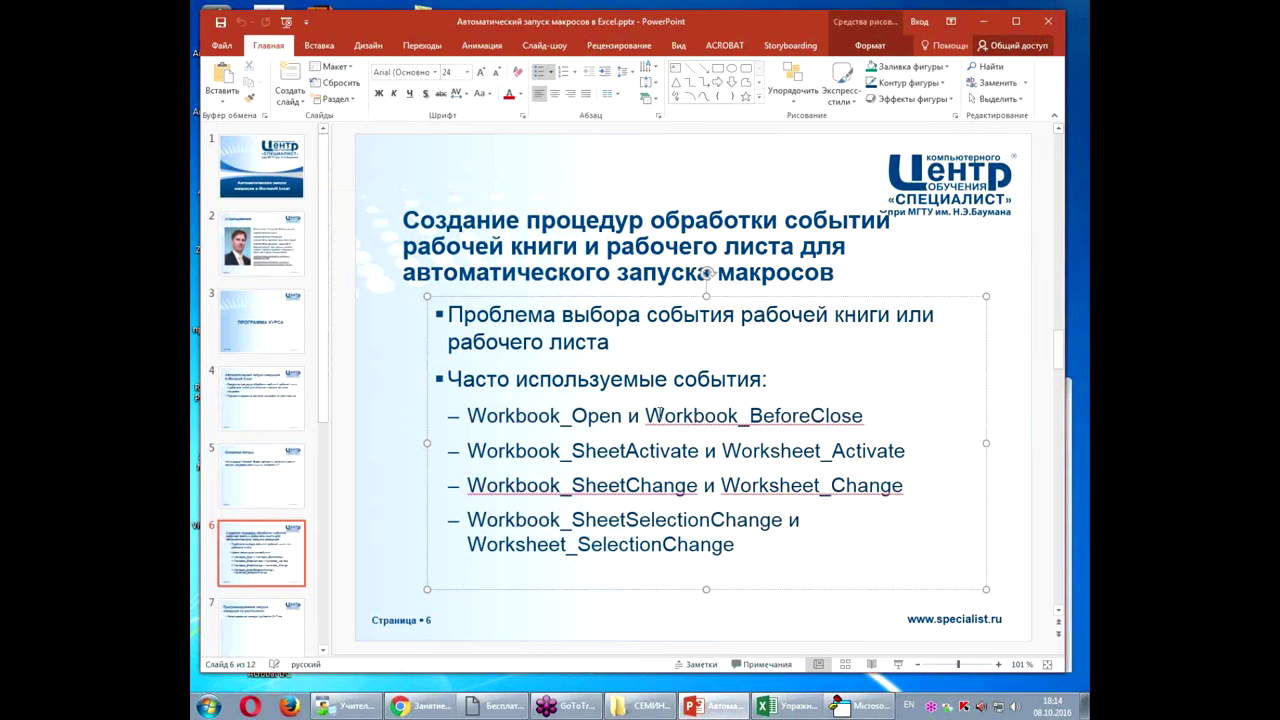
drag(646, 415, 861, 428)
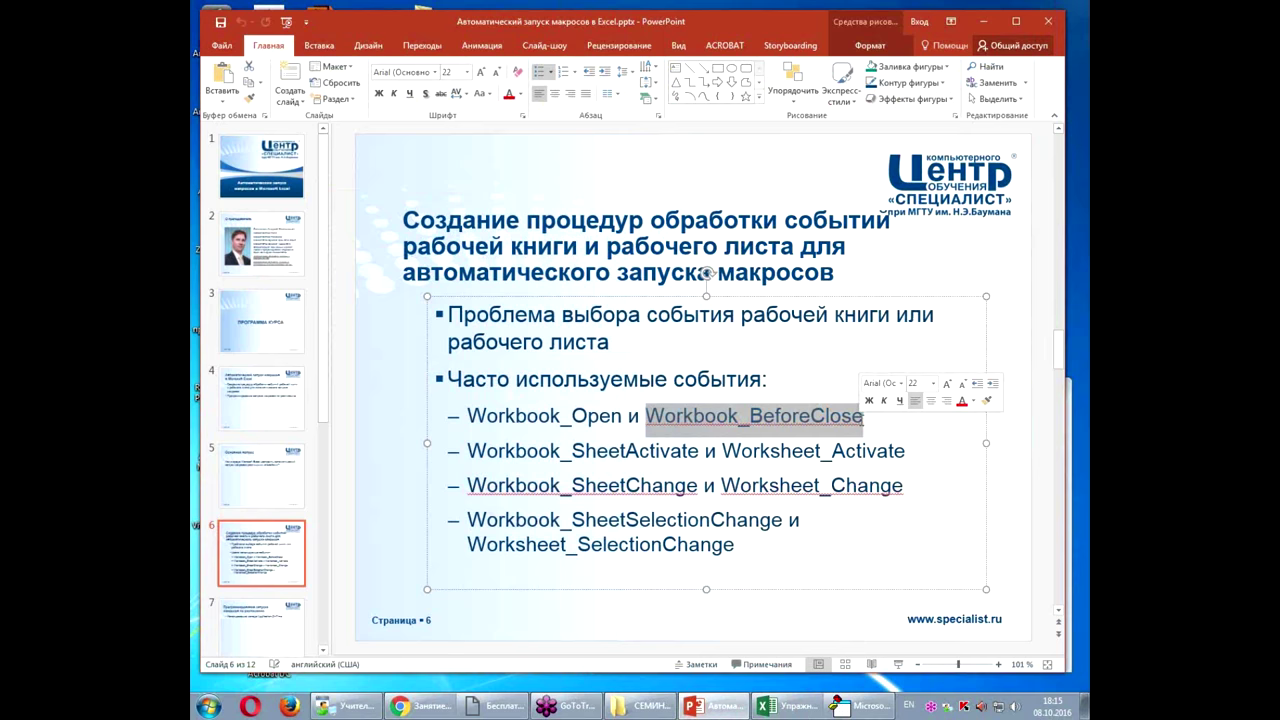
click(840, 377)
key(alt+shift)
mouse_move(795, 703)
click(720, 680)
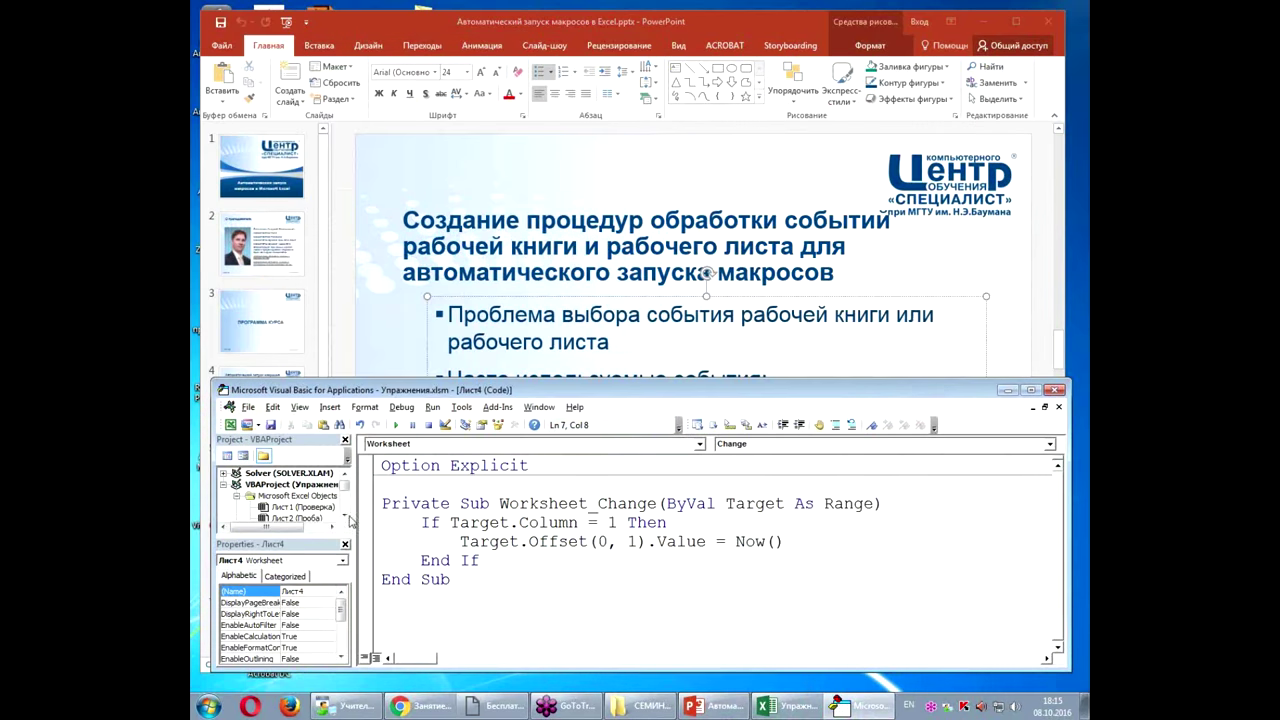
Step: Maximize the code window and open the ThisWorkbook event code
double_click(410, 391)
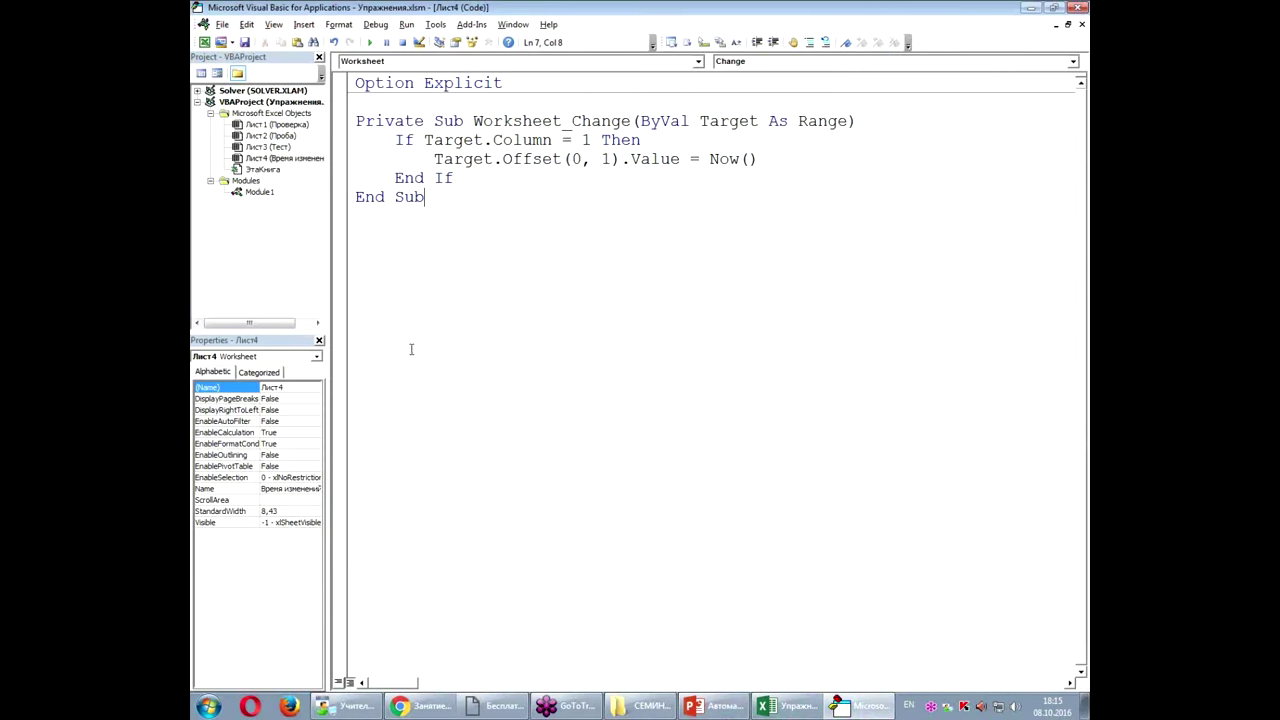
double_click(260, 192)
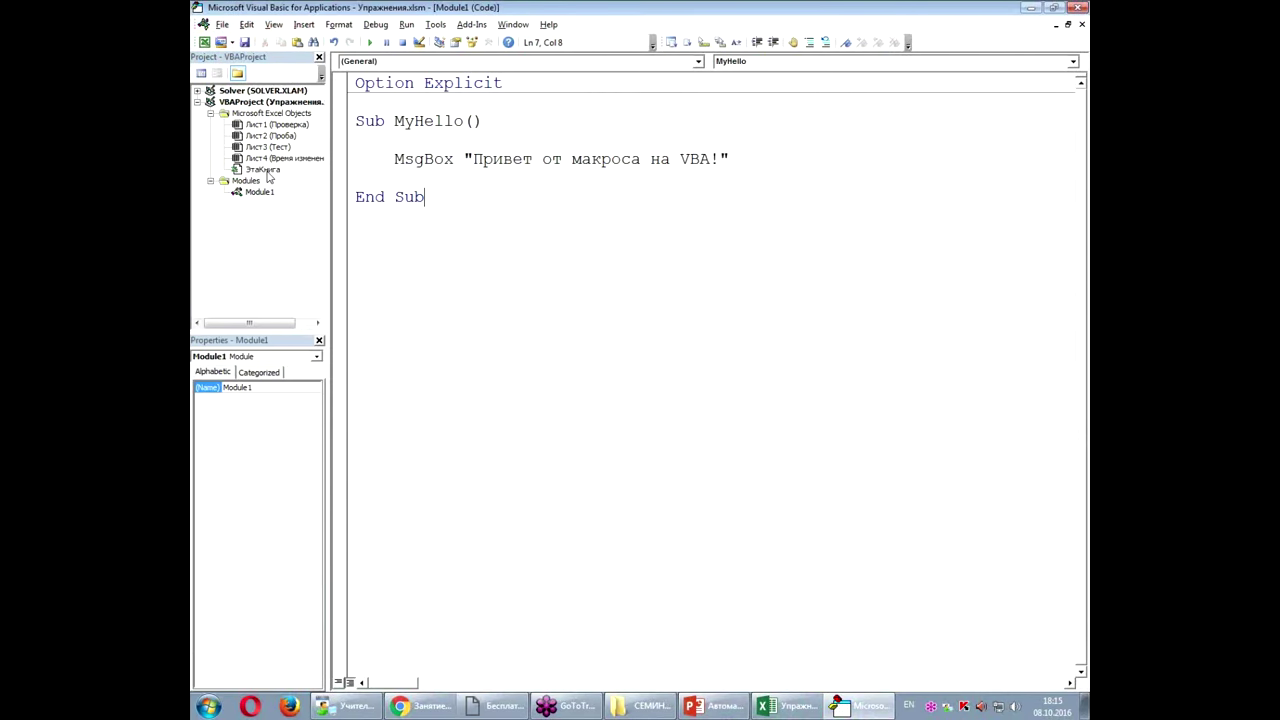
double_click(262, 170)
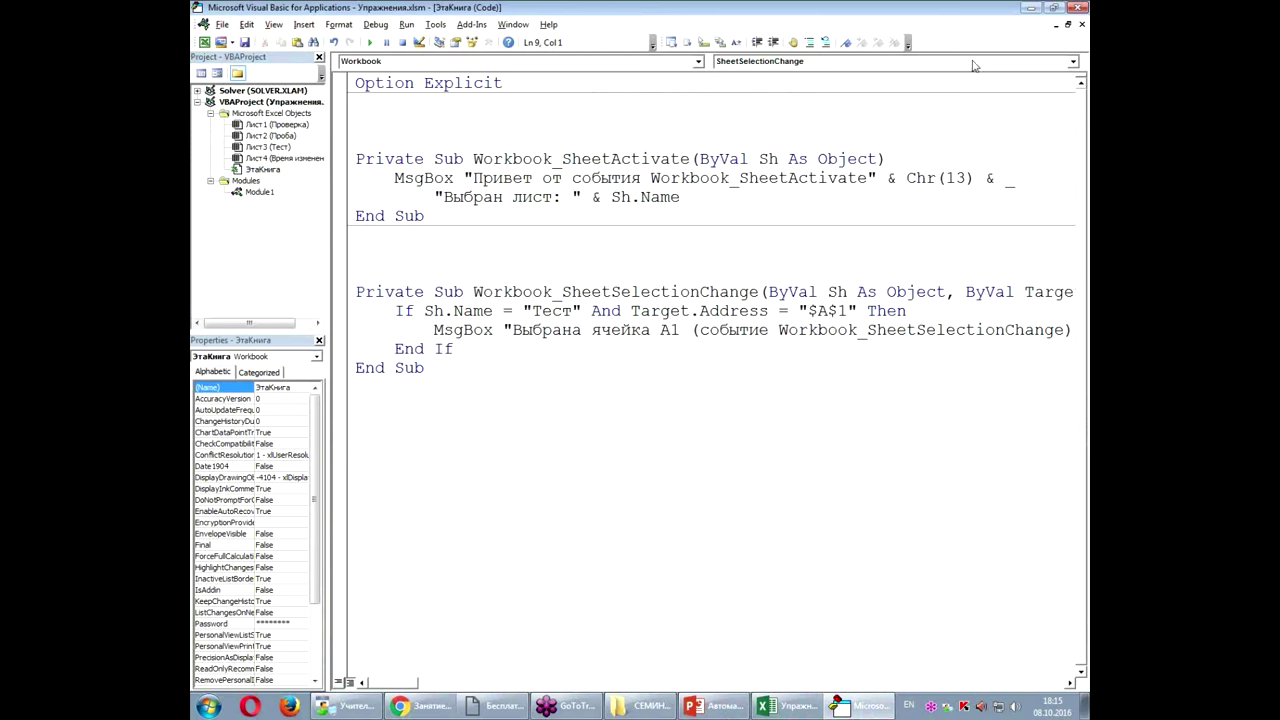
Step: Add empty Workbook_Open and Workbook_BeforeClose procedures from the event list
click(1073, 61)
scroll(1052, 103, up, 3)
scroll(1052, 103, up, 3)
scroll(1052, 103, up, 3)
scroll(970, 125, down, 1)
scroll(970, 125, down, 2)
scroll(970, 125, down, 1)
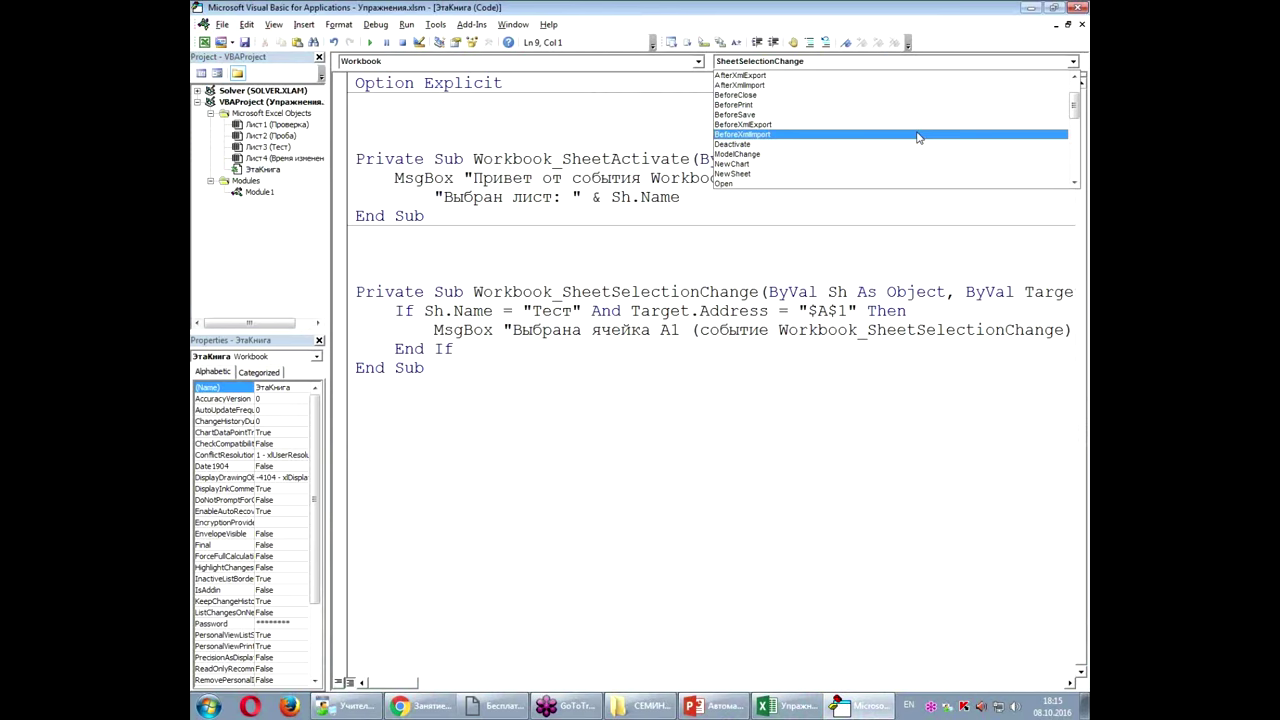
click(800, 184)
click(1073, 61)
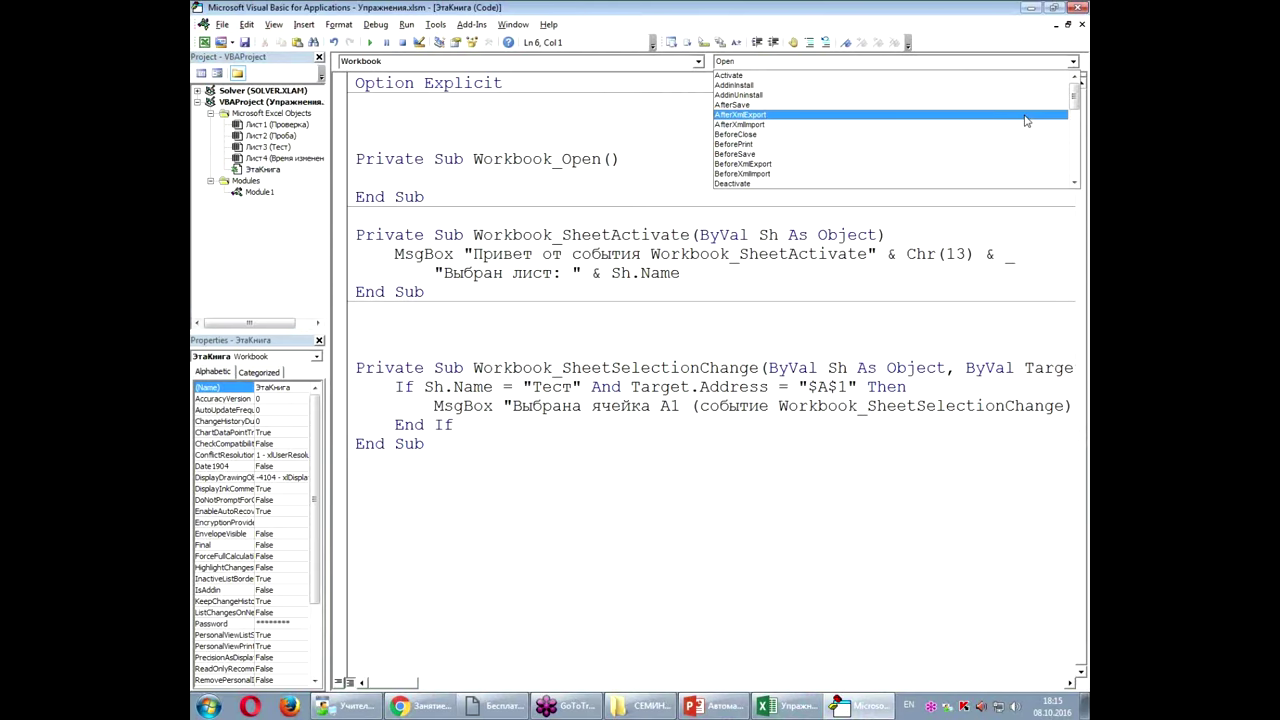
click(778, 134)
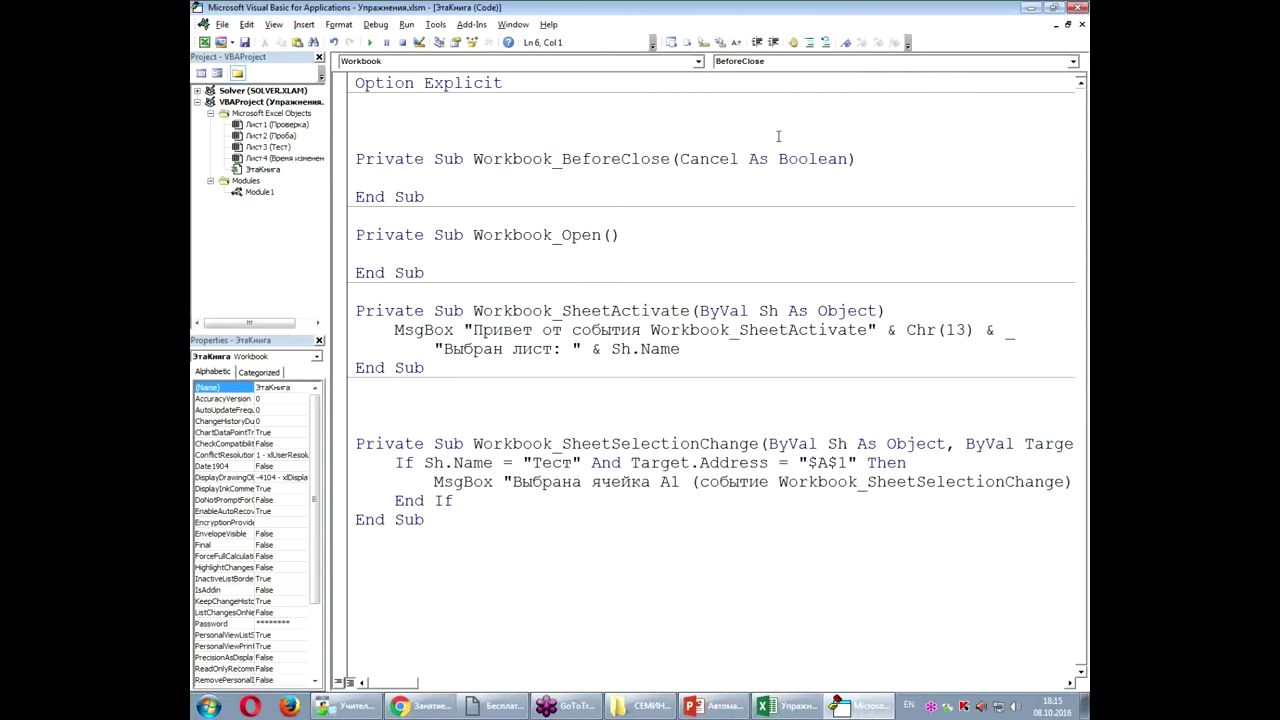
Step: In Workbook_Open, write MsgBox "Привет от события Workbook_Open"
click(483, 267)
double_click(416, 334)
click(403, 257)
key(Tab)
text(MsgBox "")
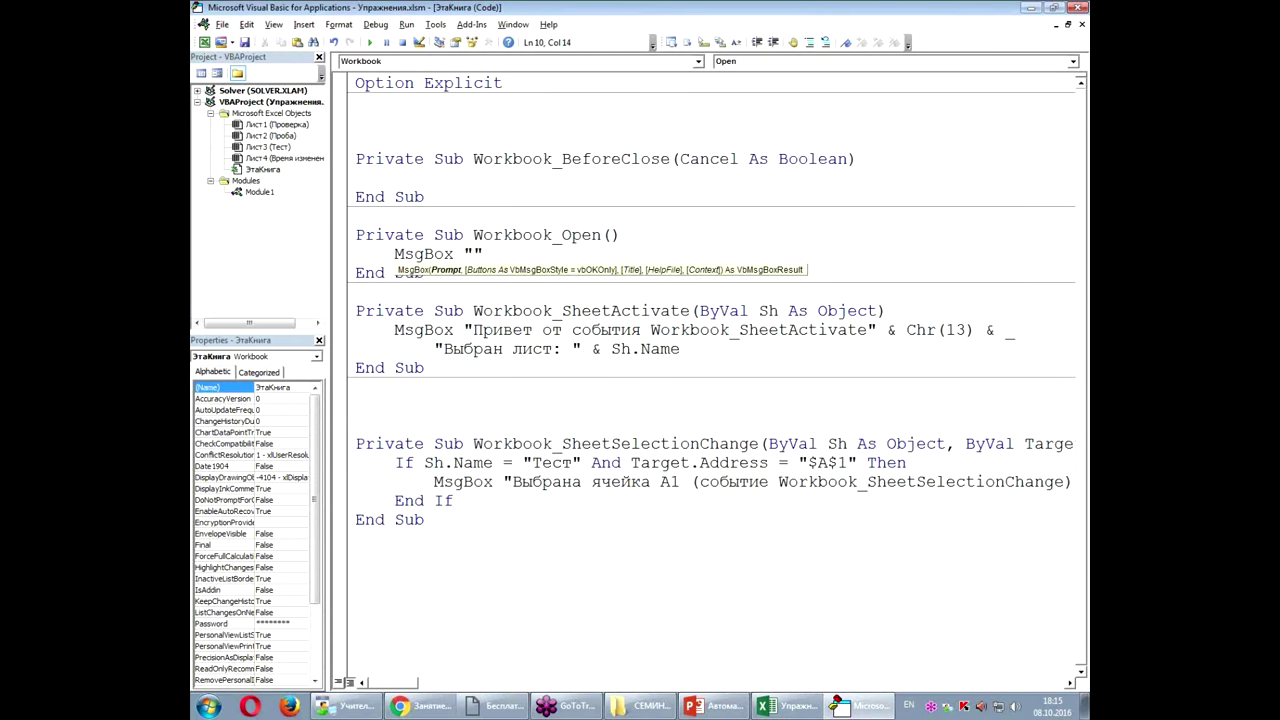
key(alt+shift)
text(Привет от )
text(события)
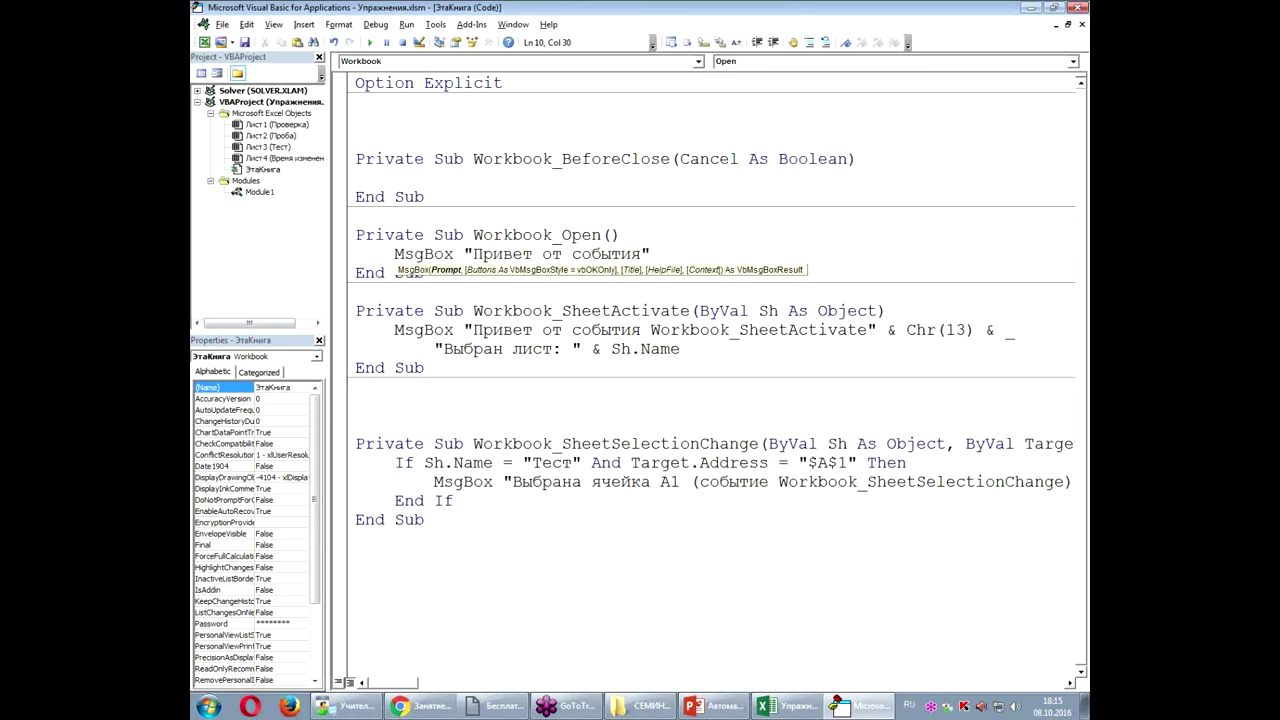
double_click(509, 236)
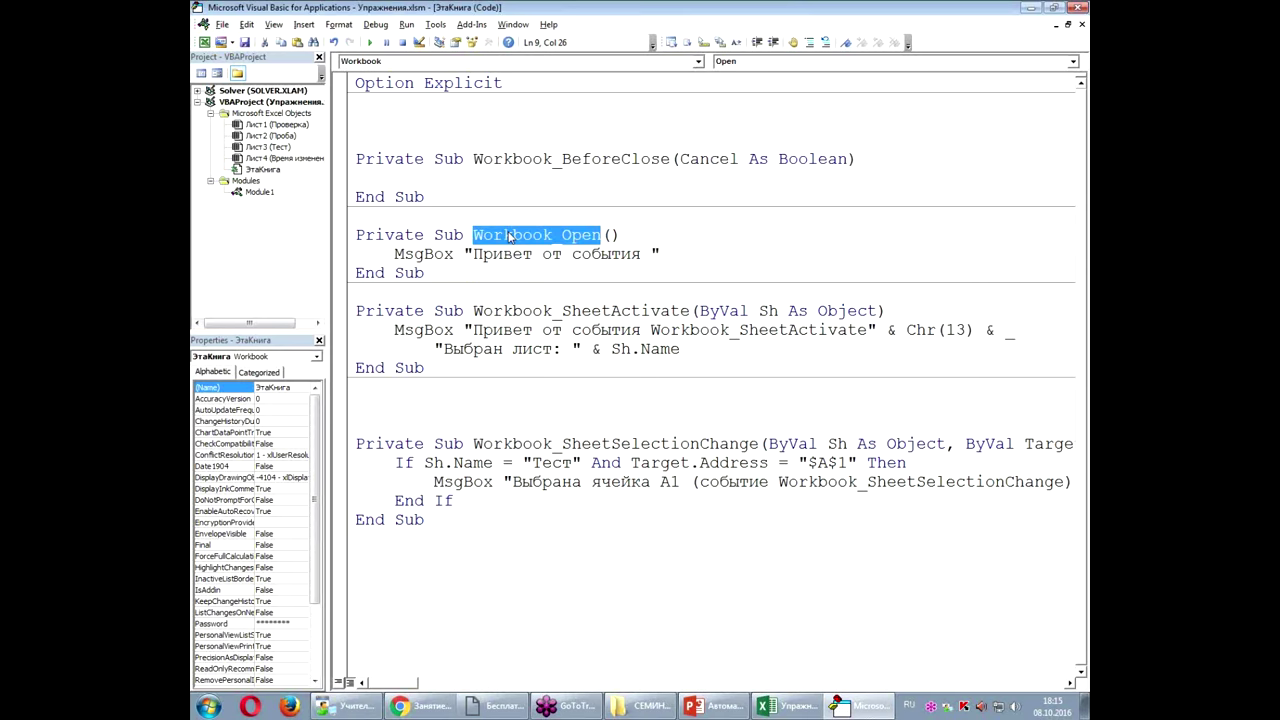
click(646, 254)
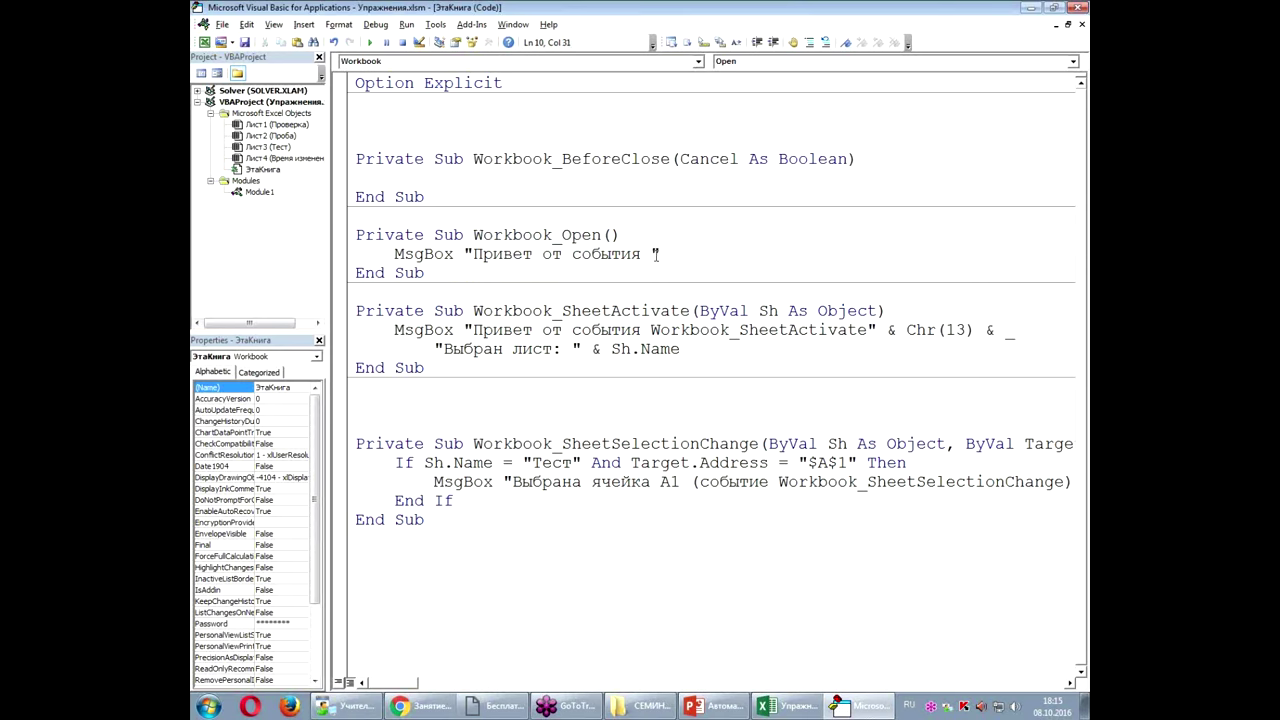
text(Workbook_Open)
click(653, 310)
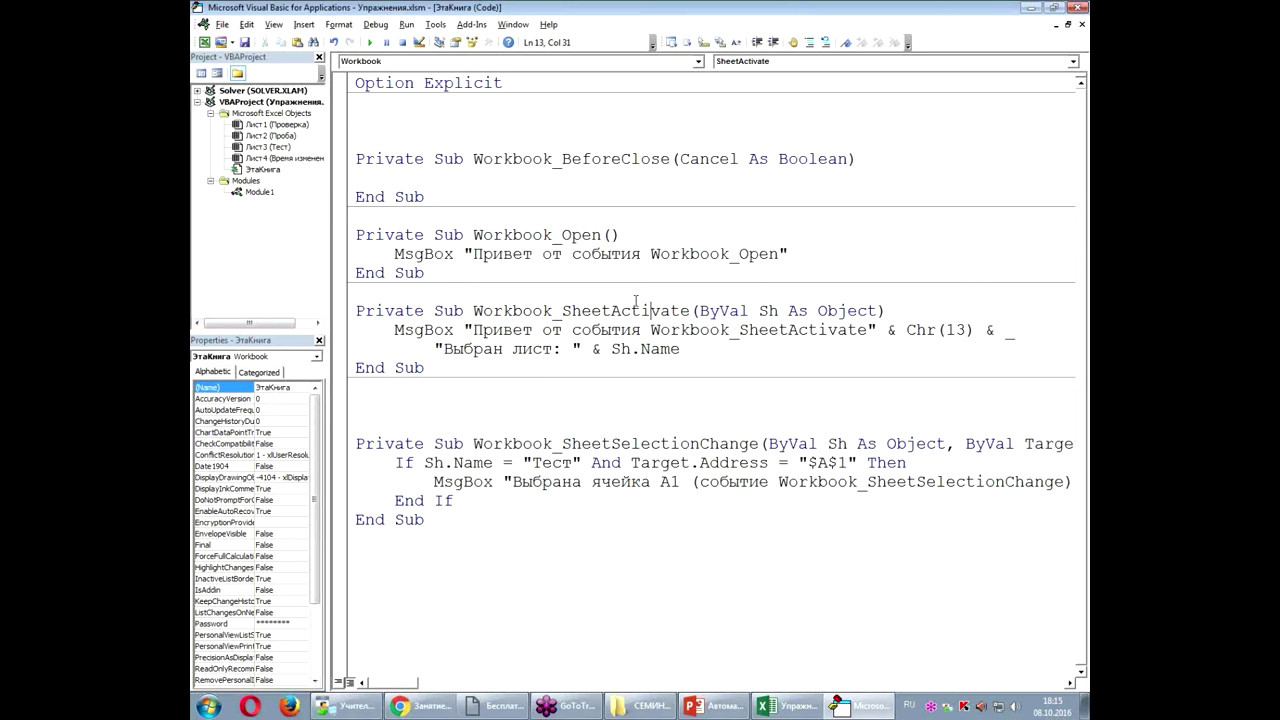
Step: Copy the greeting into Workbook_BeforeClose, naming Workbook_BeforeClose, then return to the workbook
click(346, 259)
key(ctrl+c)
click(349, 178)
key(ctrl+v)
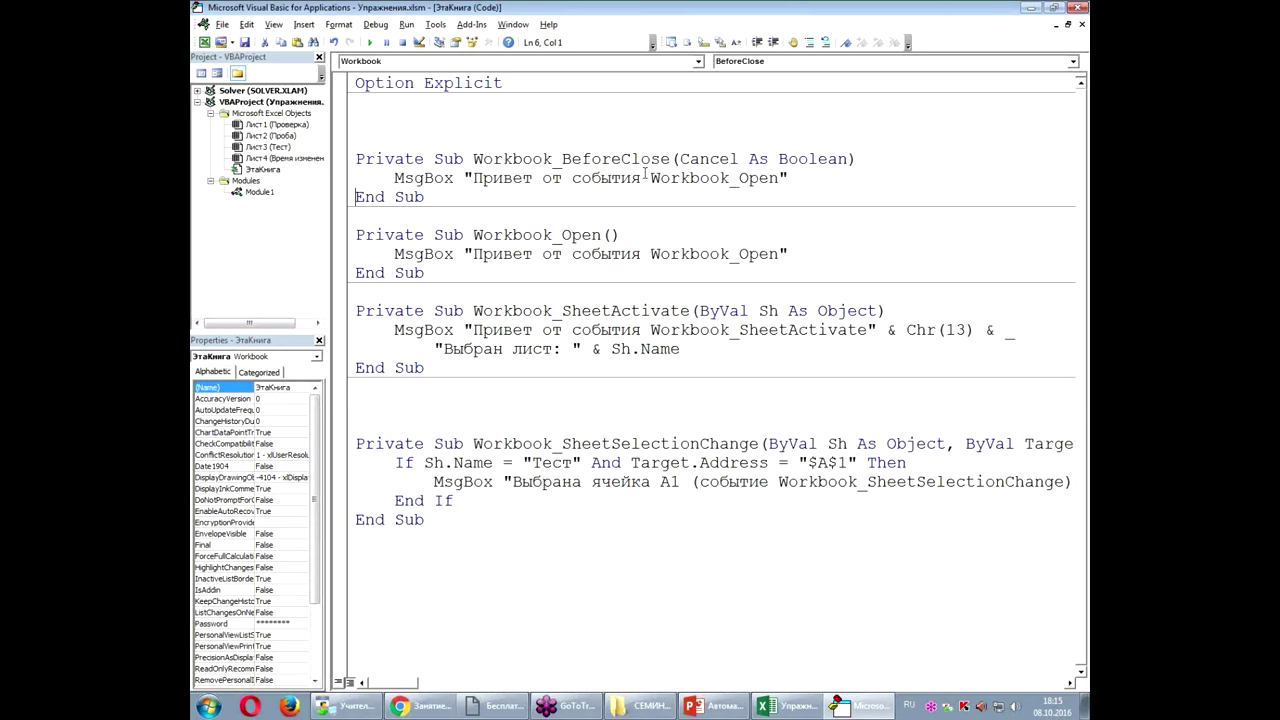
double_click(615, 160)
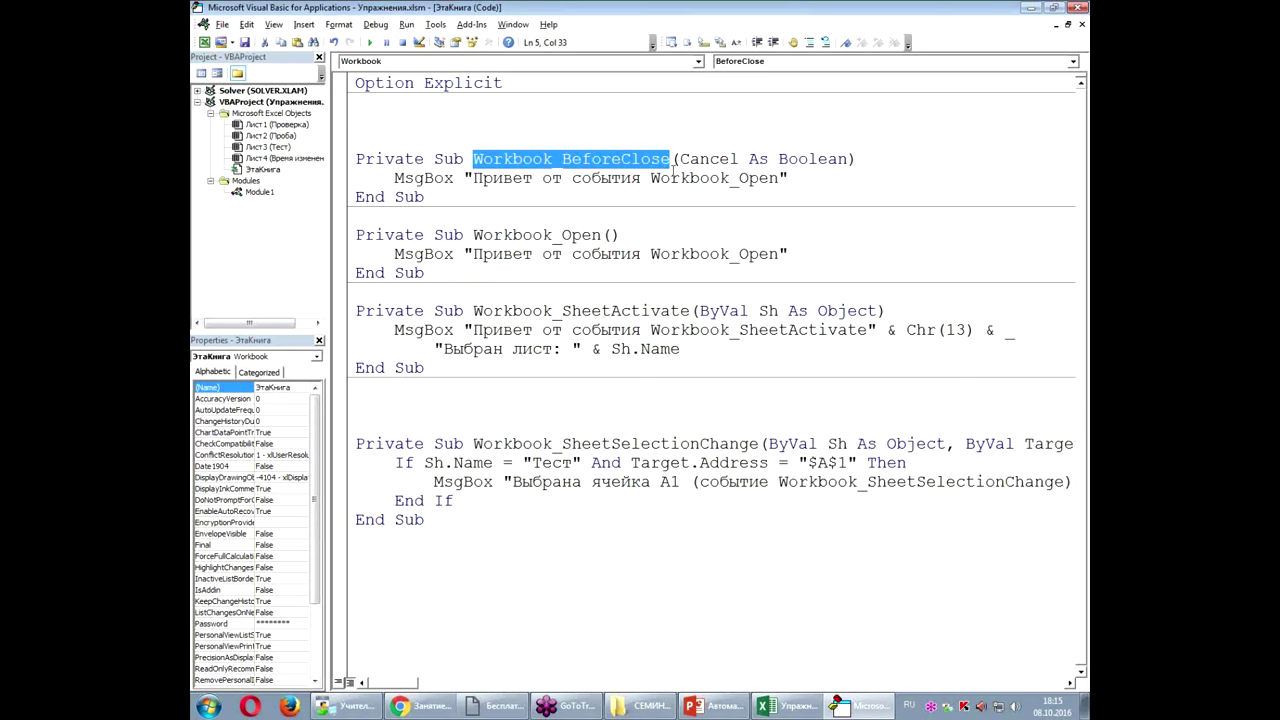
key(ctrl+c)
double_click(690, 178)
key(ctrl+v)
click(686, 238)
key(Up)
key(Up)
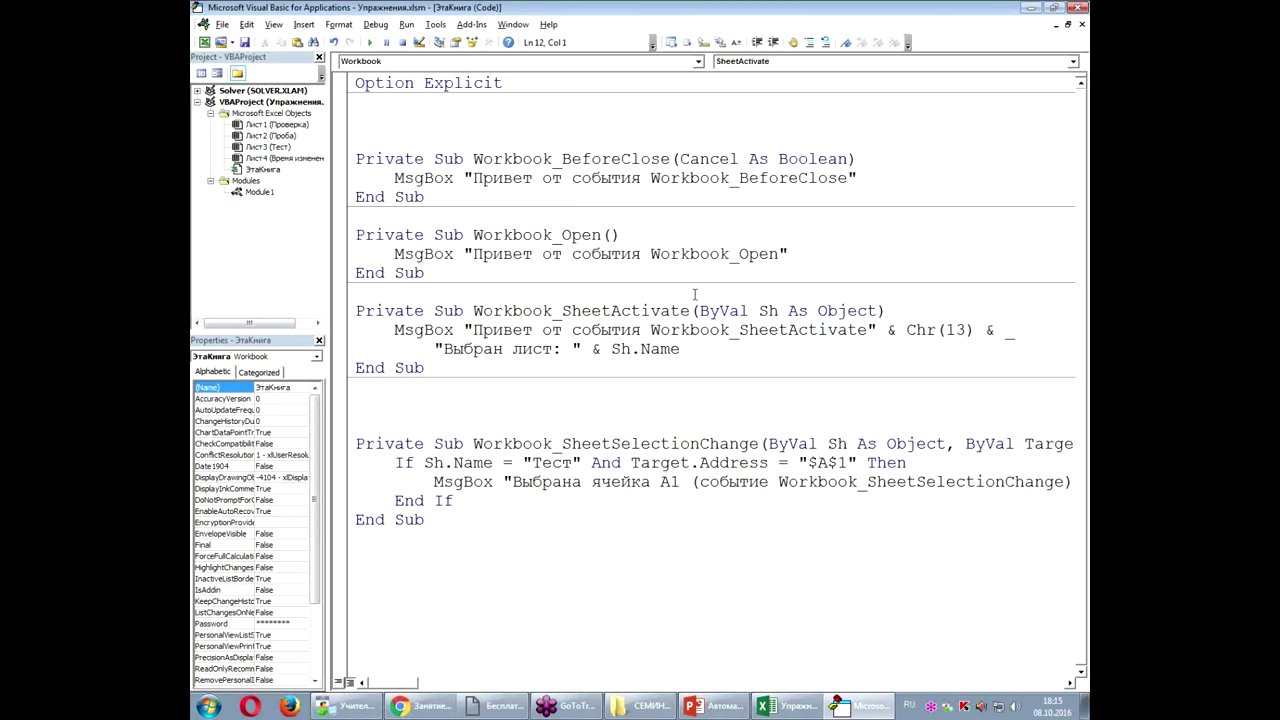
click(809, 296)
click(245, 43)
Step: Close the VBA editor and Excel, acknowledging the BeforeClose greeting
click(1081, 12)
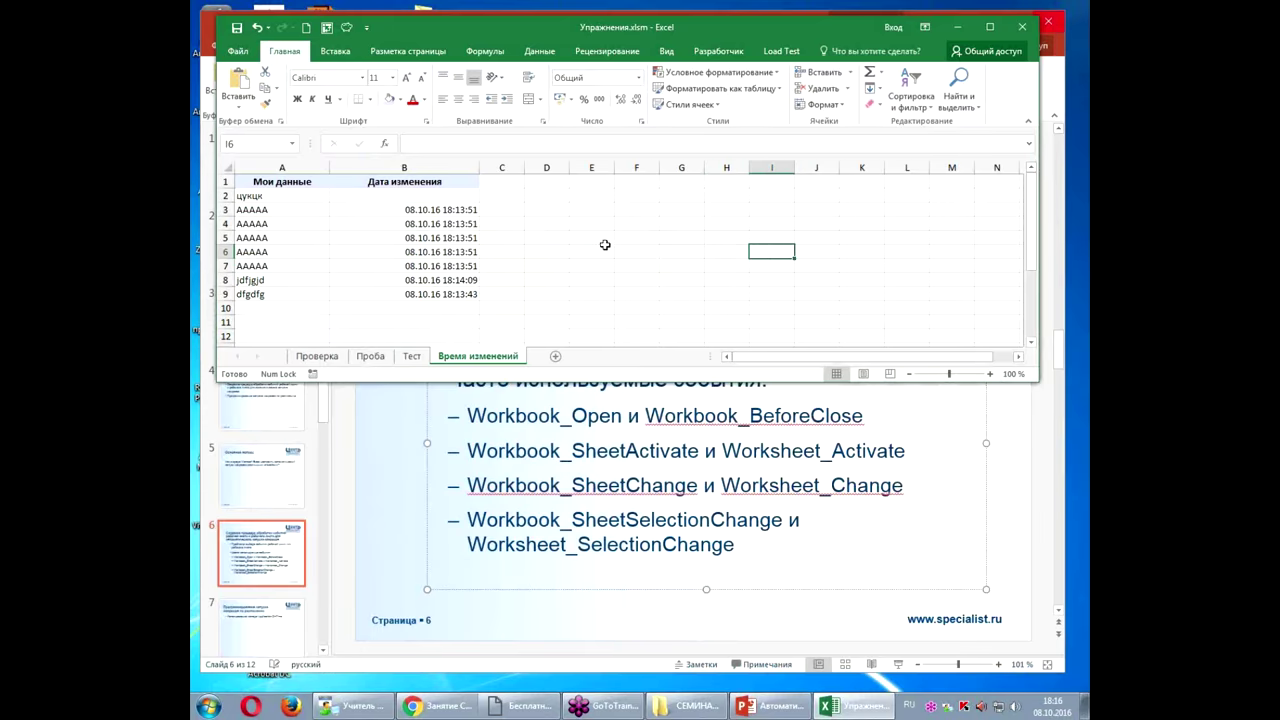
click(1022, 27)
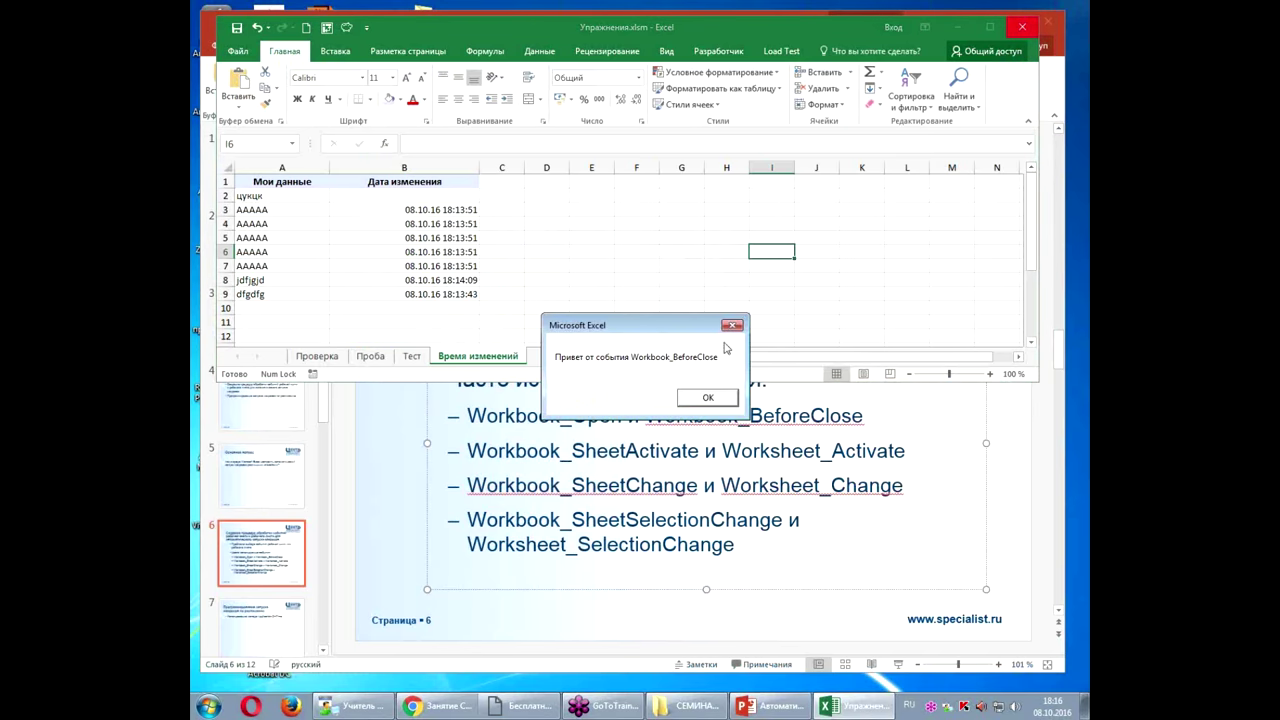
click(708, 397)
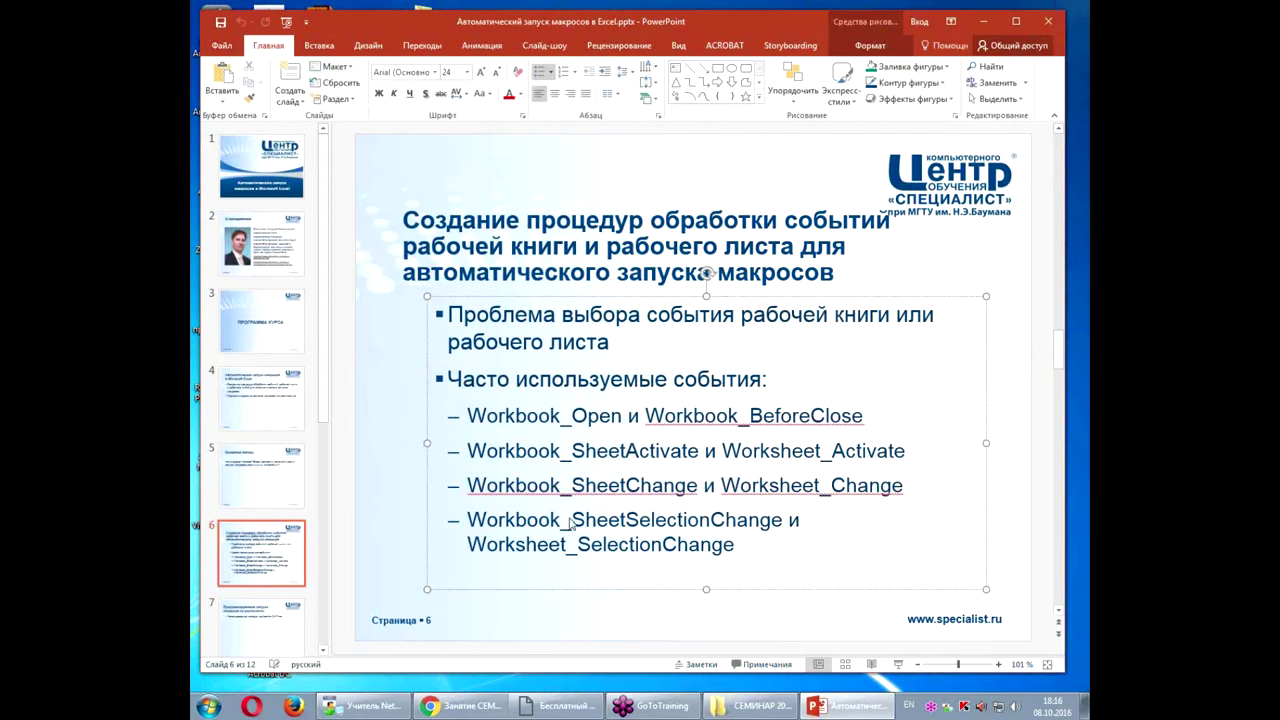
Step: Reopen Упражнения.xlsm from the seminar folder and dismiss the Workbook_Open greetings
click(743, 708)
double_click(555, 442)
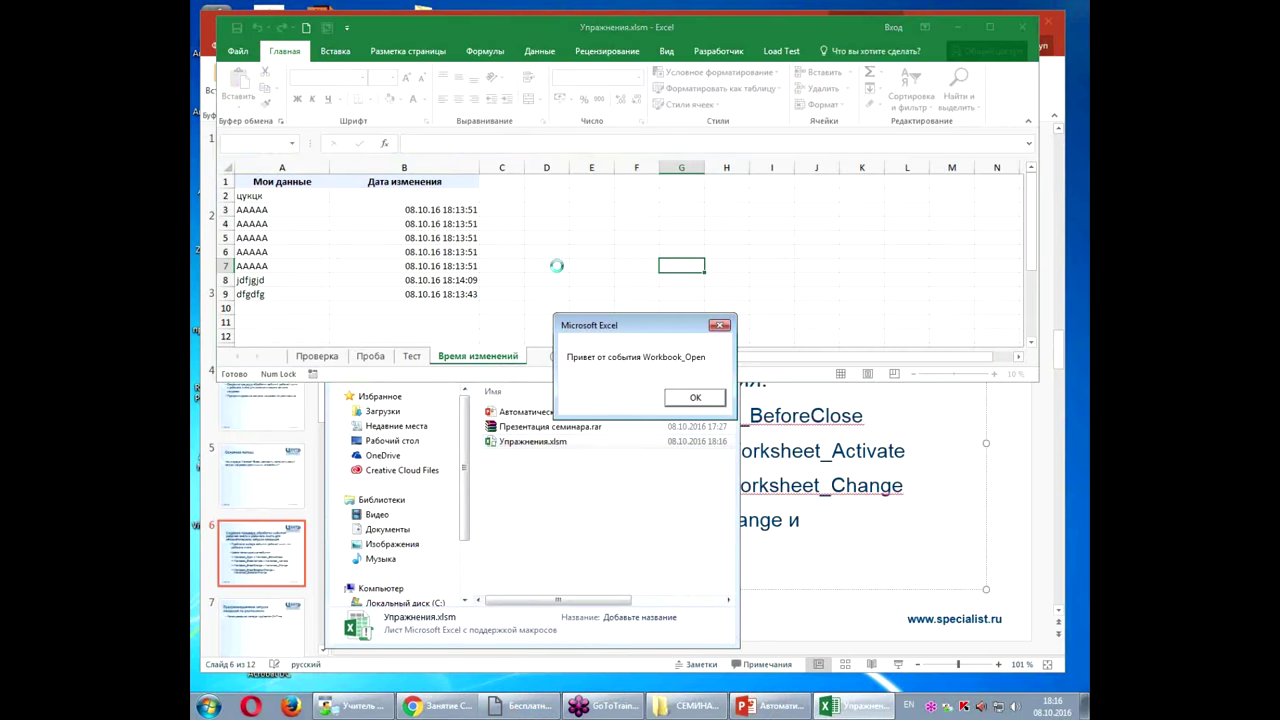
click(704, 398)
click(677, 322)
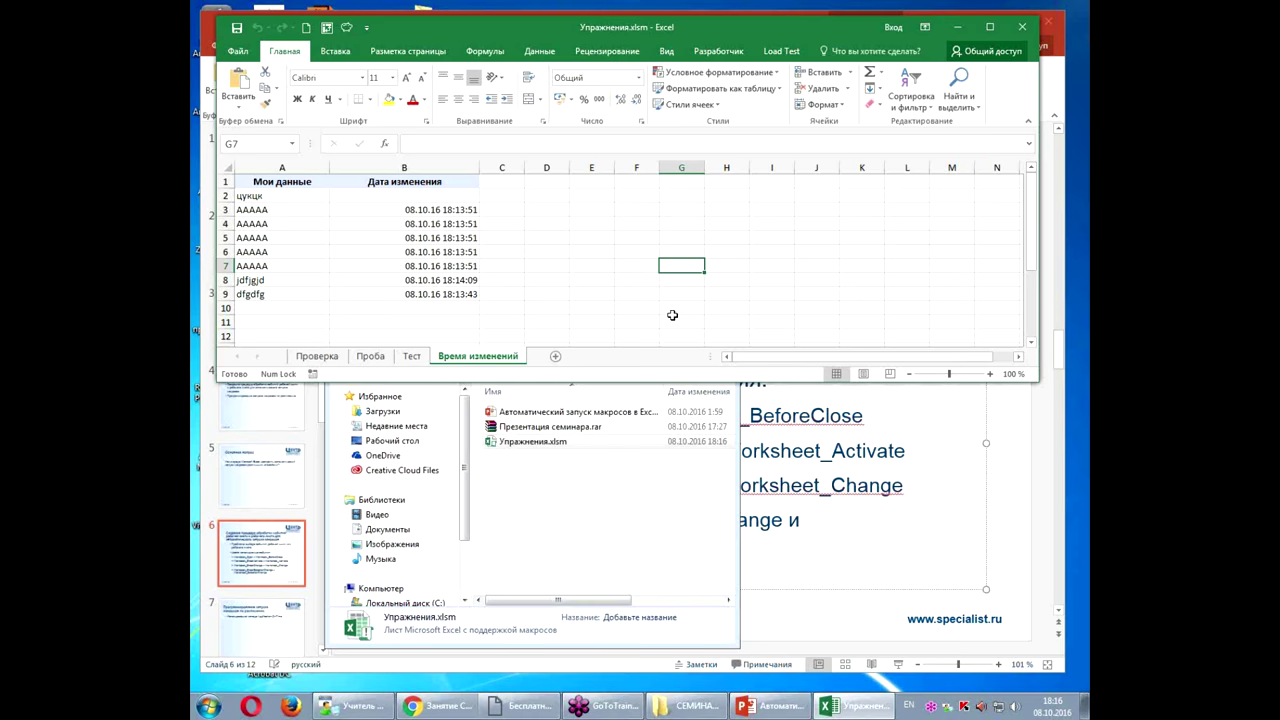
click(767, 238)
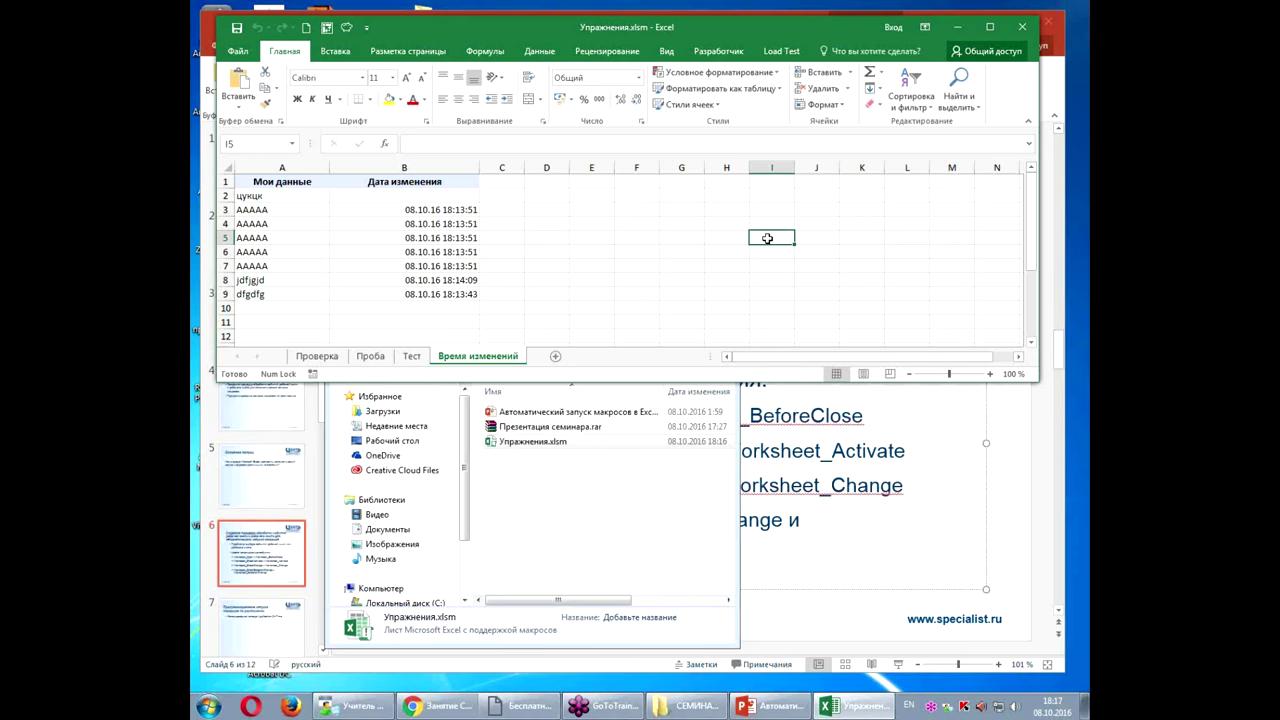
click(610, 225)
click(912, 562)
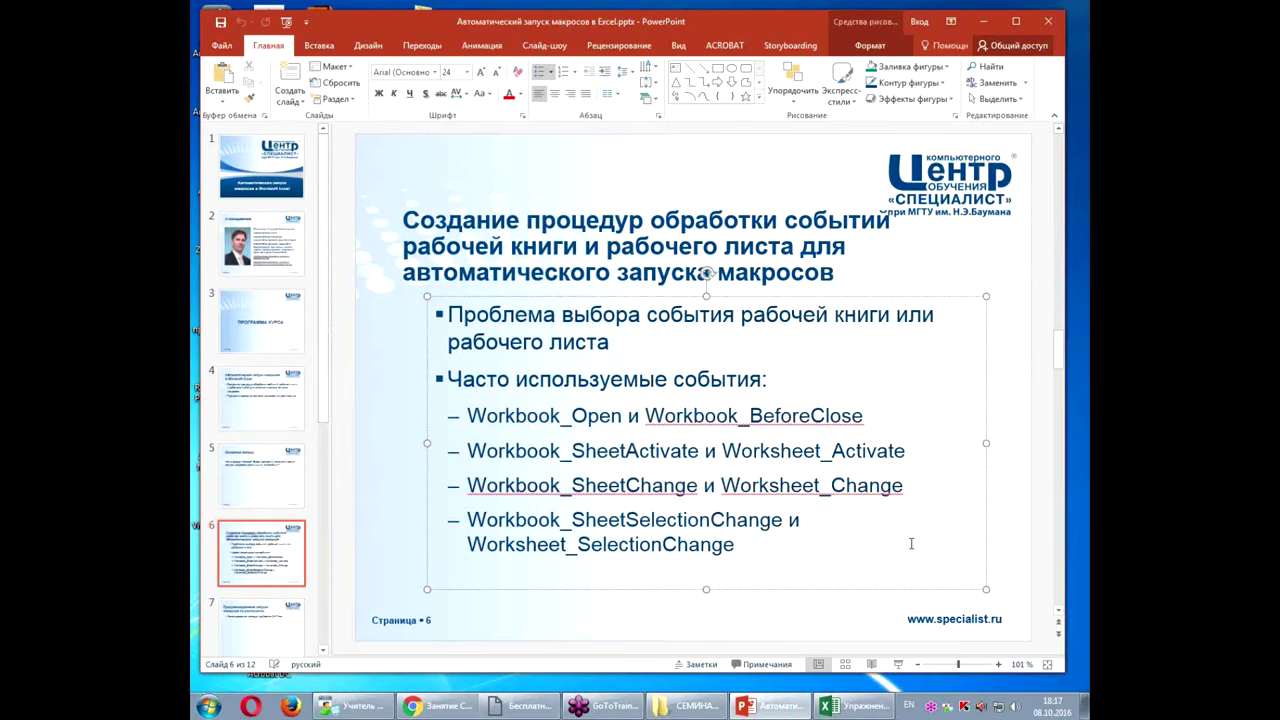
click(855, 706)
click(654, 263)
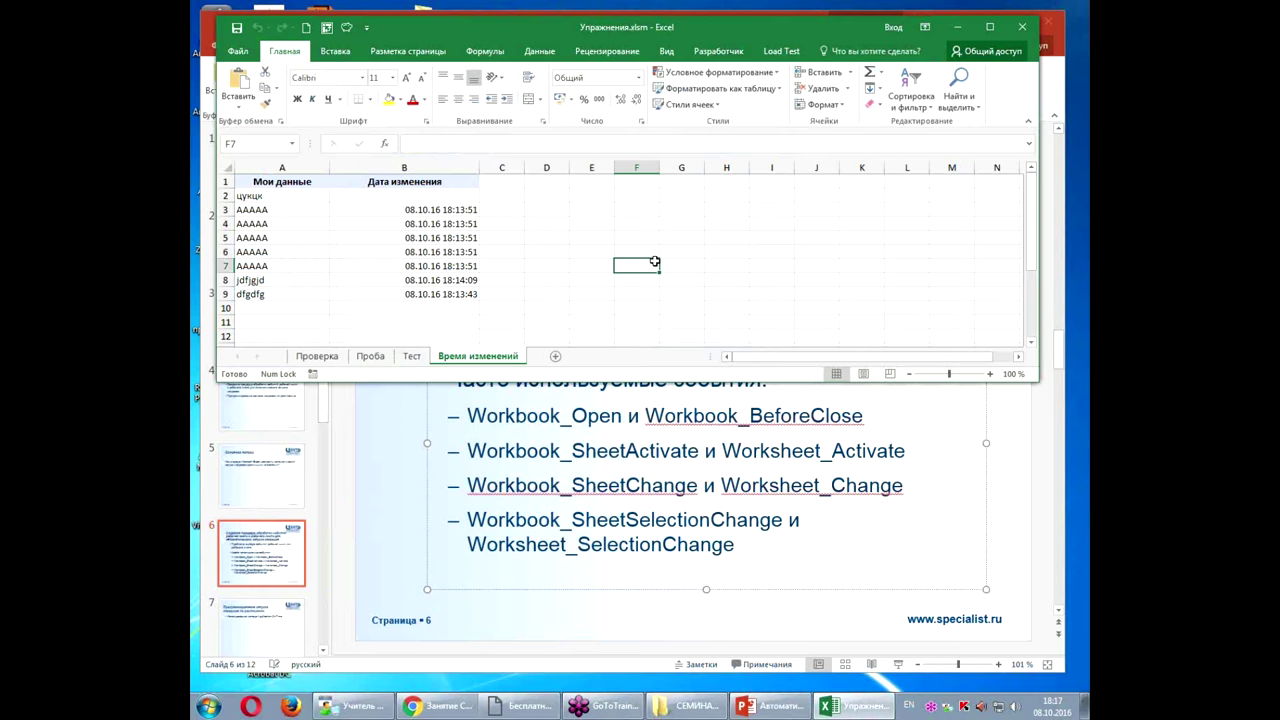
Step: Visit the Тест sheet, select A1, and return to Время изменений, dismissing each event message
click(412, 356)
click(697, 404)
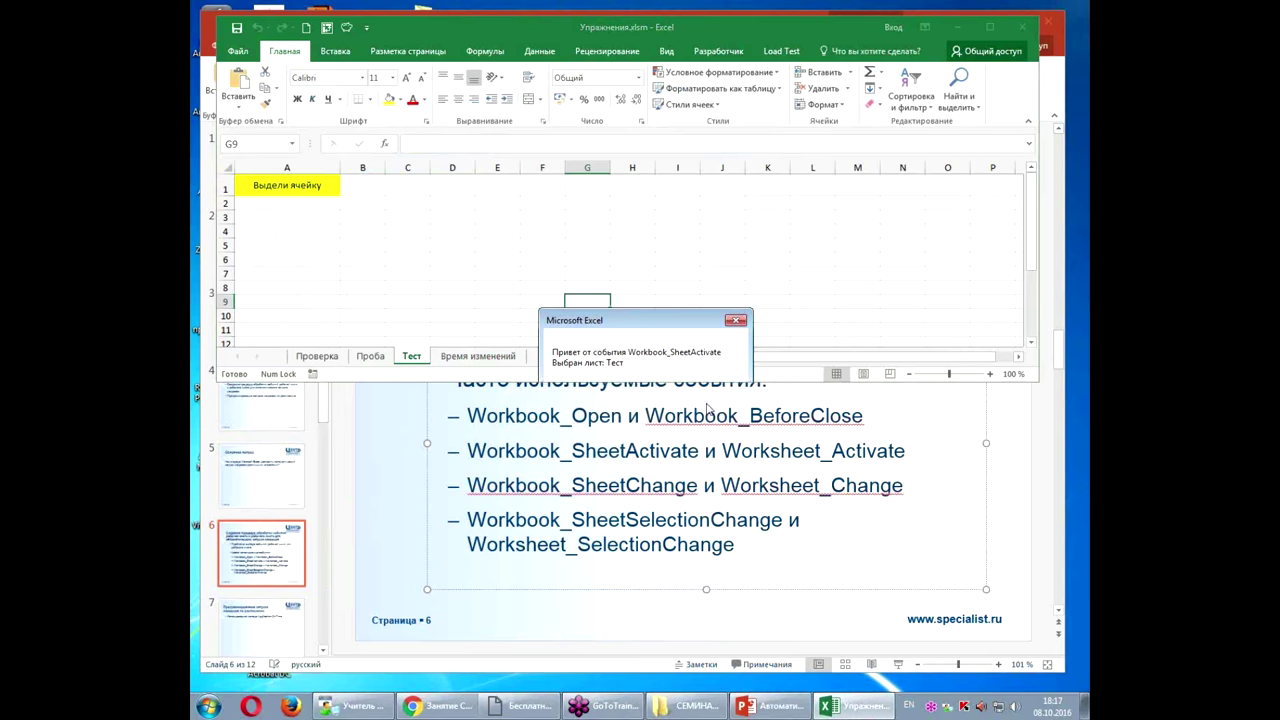
click(330, 191)
click(739, 403)
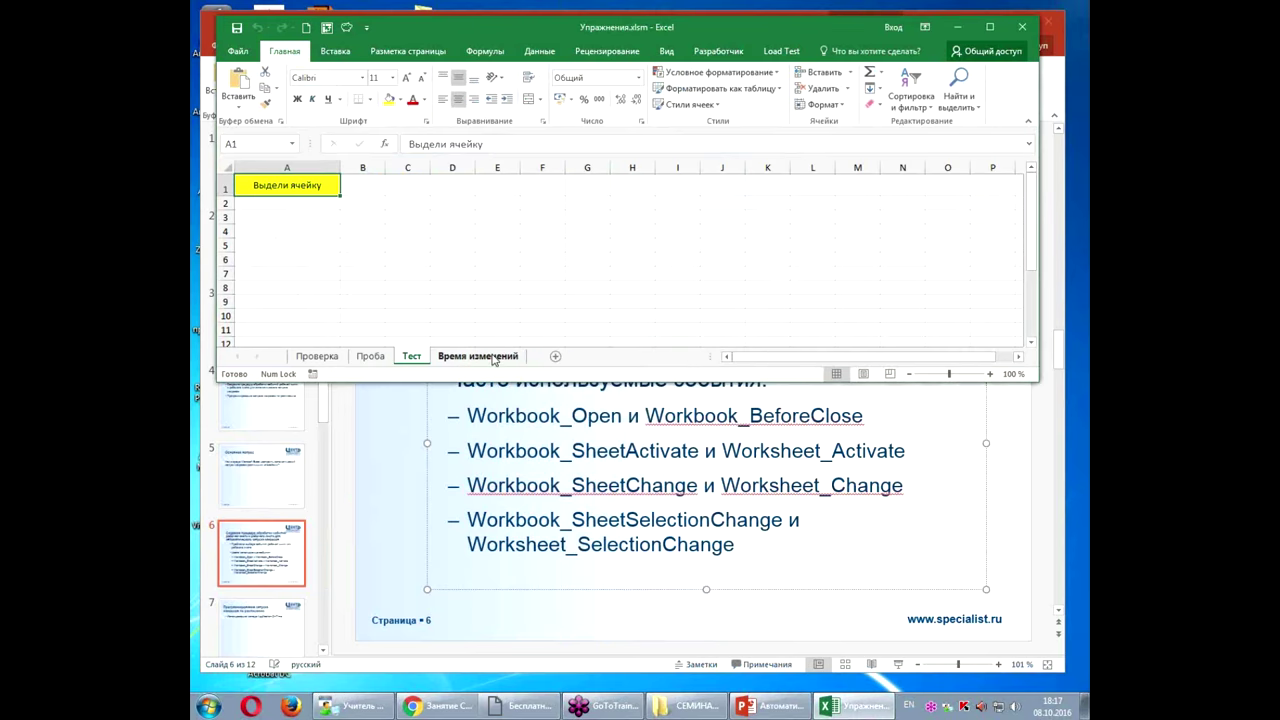
click(497, 356)
click(700, 405)
Step: Enter erte in A6, check the B6 and B9 timestamps, then show PowerPoint slide 7
click(277, 250)
text(erte)
key(Return)
click(370, 251)
click(446, 290)
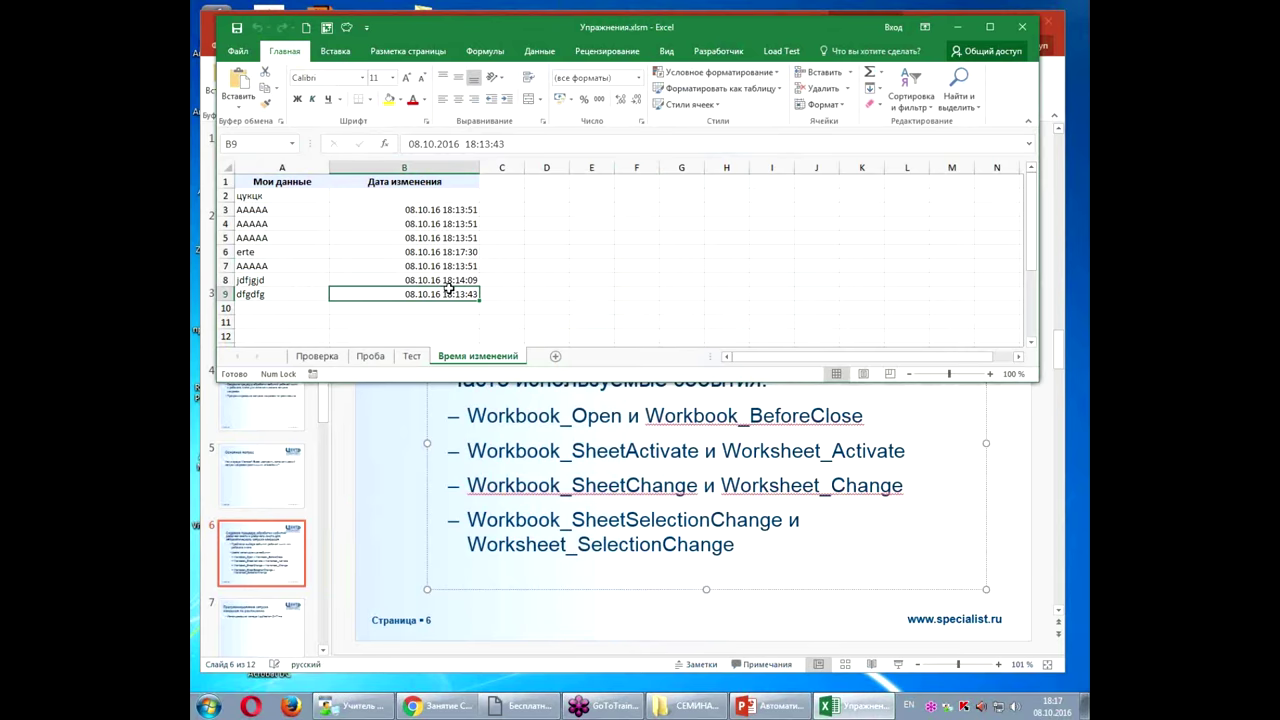
click(284, 617)
click(275, 620)
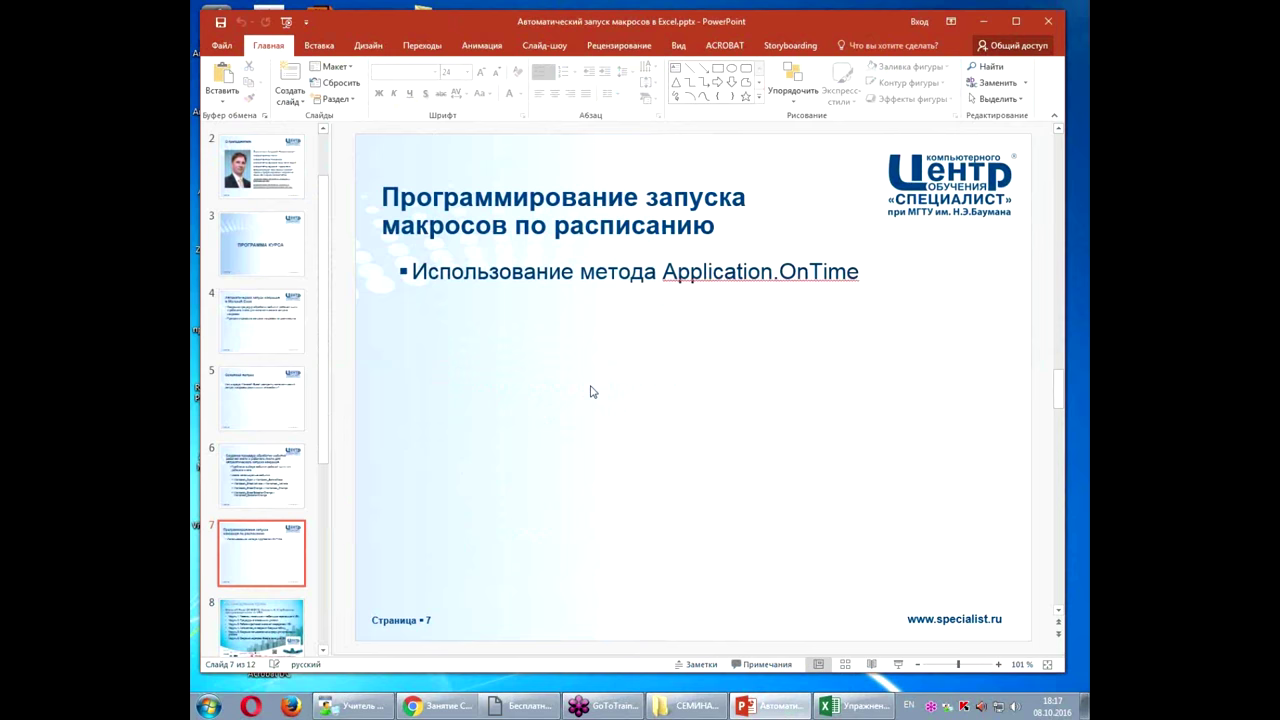
Step: Highlight Application.OnTime, then add an unbulleted line after that bullet
drag(663, 272, 772, 272)
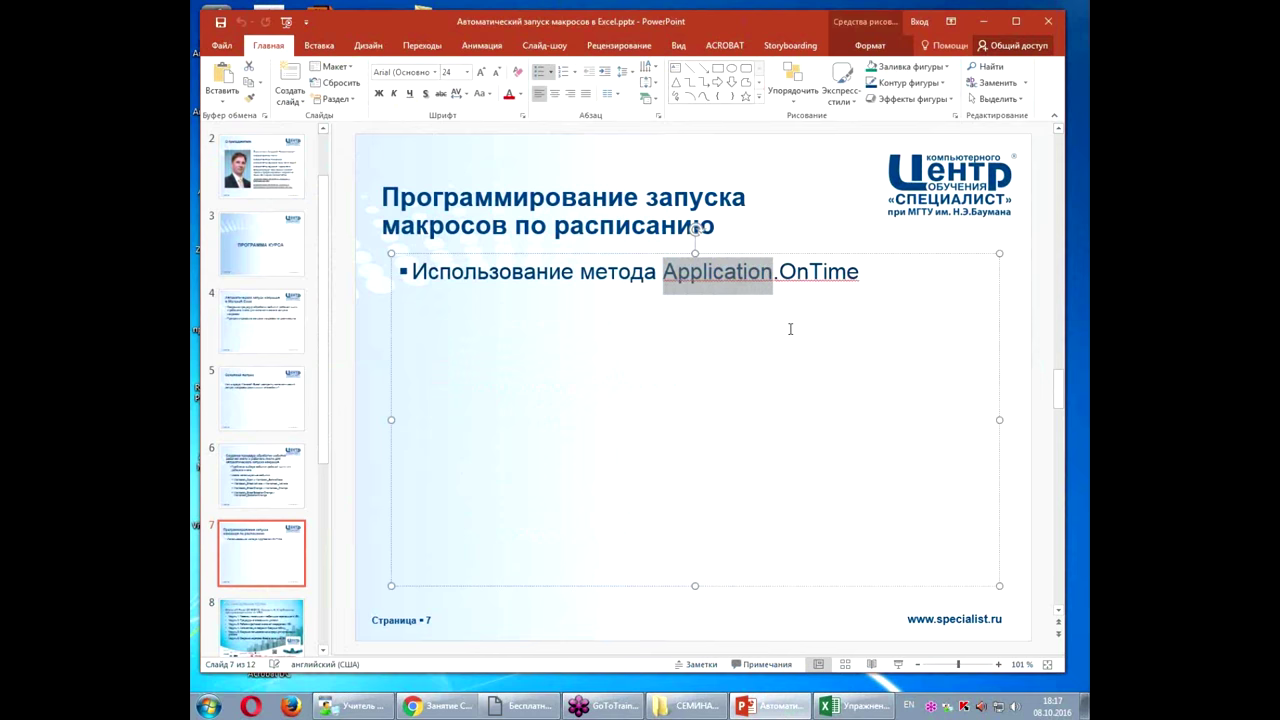
drag(779, 272, 858, 273)
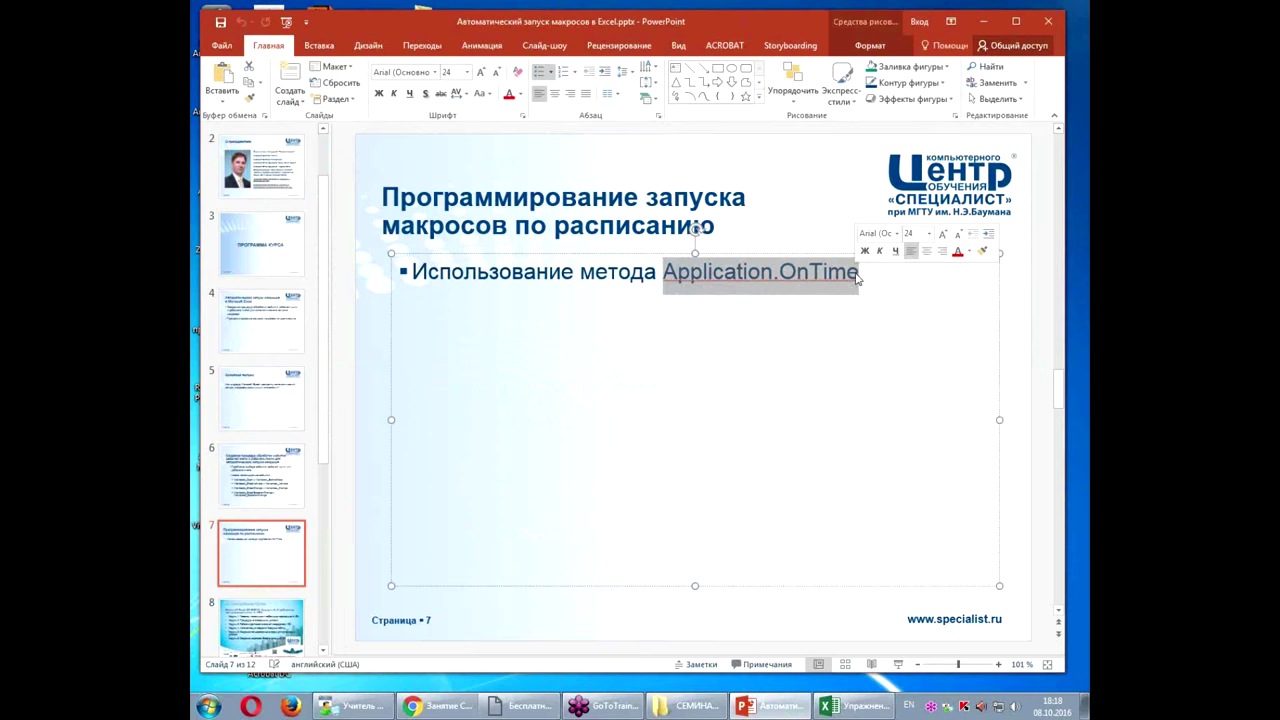
click(854, 311)
key(Return)
key(BackSpace)
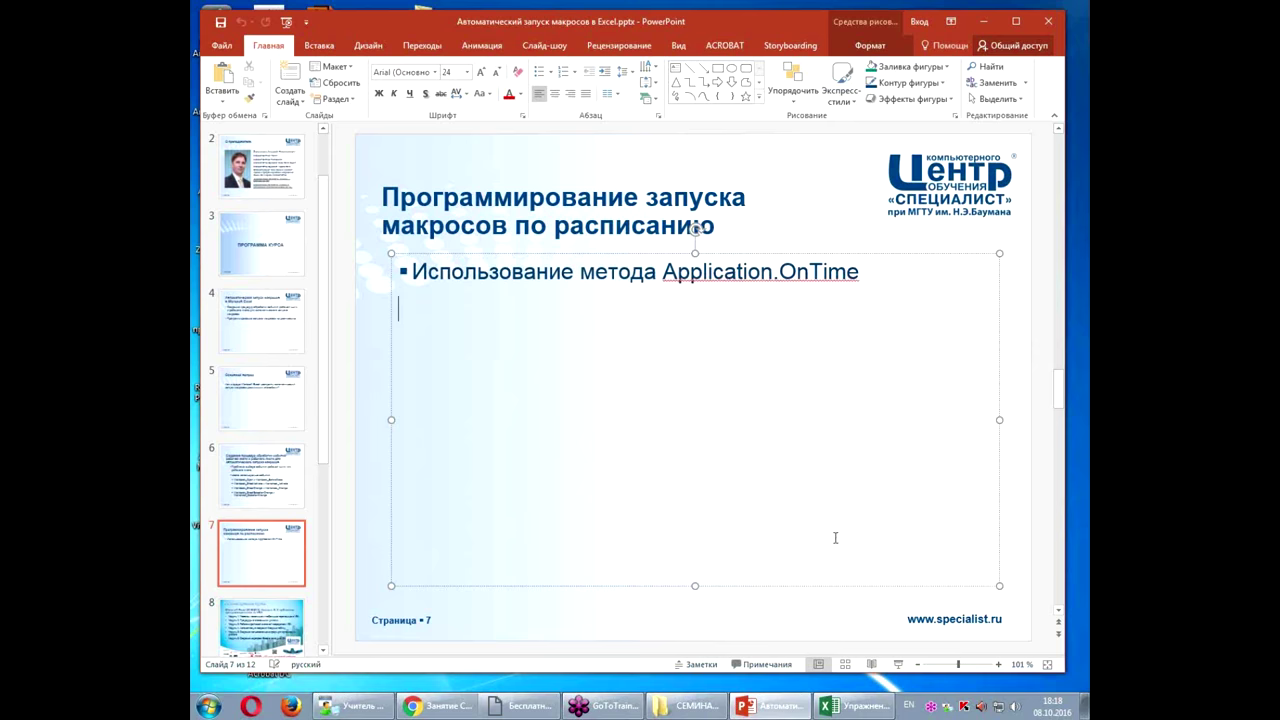
Step: Bring Excel forward and open Module1 in the Visual Basic editor
click(850, 710)
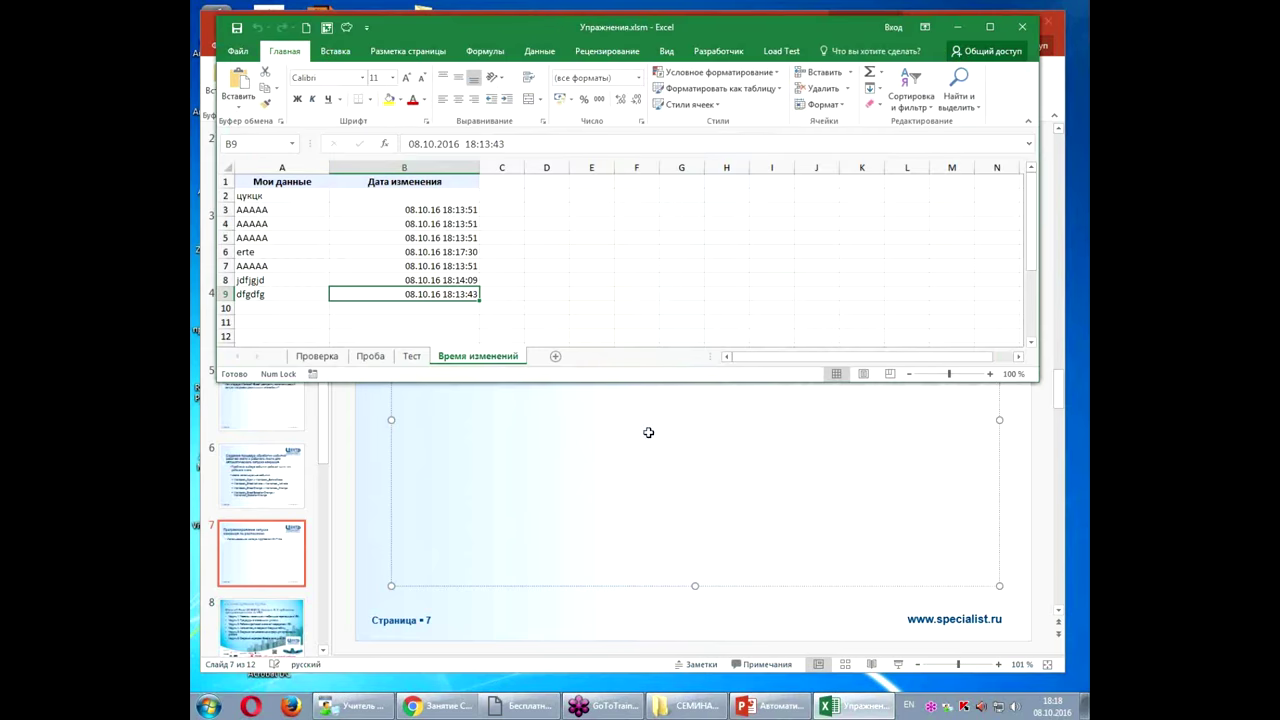
click(597, 267)
key(alt+F11)
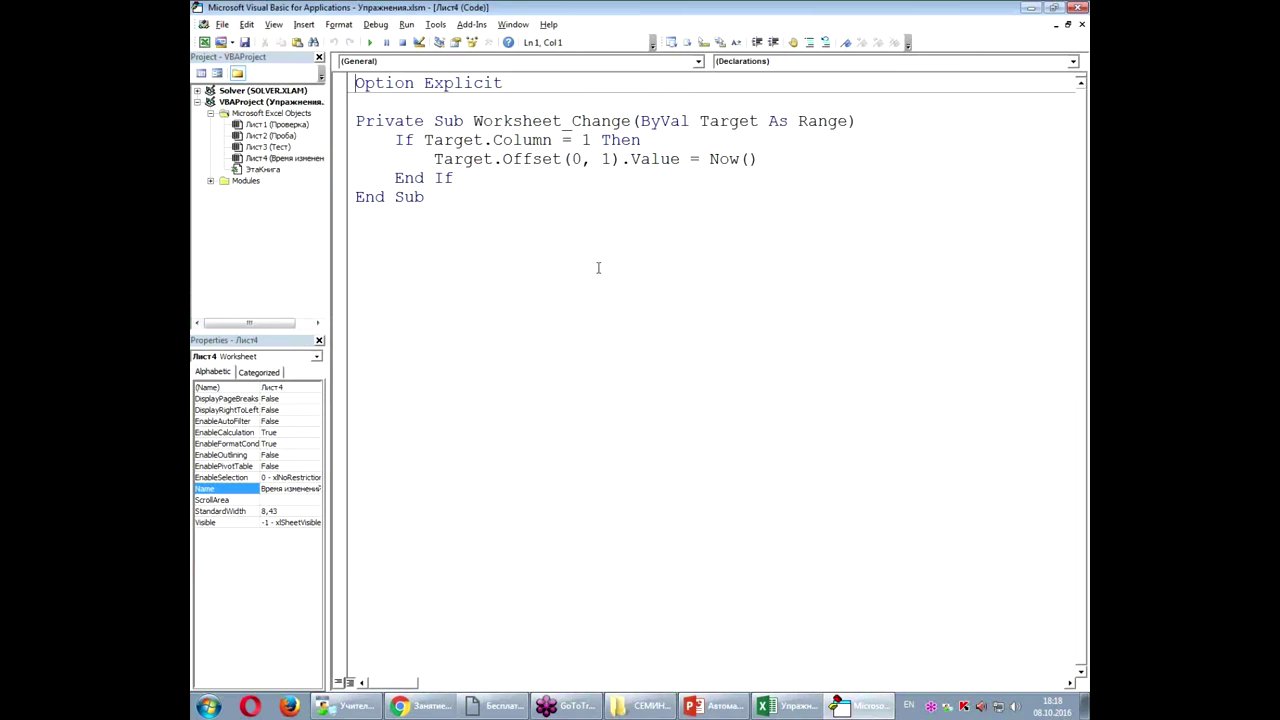
double_click(246, 181)
double_click(257, 193)
Step: Below MyHello, type Sub MyNewSheet and begin its first line with thisworkbook.wo
click(460, 240)
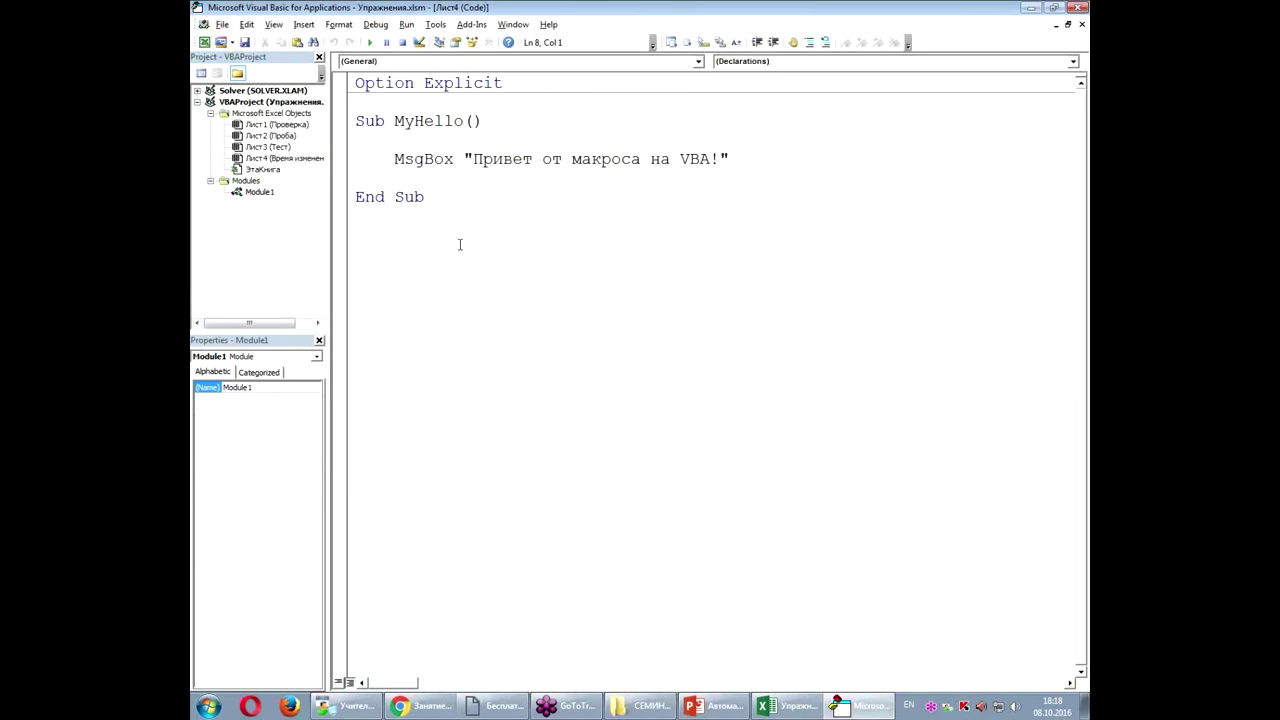
click(490, 191)
key(Return)
key(Return)
text(Sub )
text(Yjdsq)
text(k)
key(BackSpace)
key(BackSpace)
key(BackSpace)
key(BackSpace)
key(BackSpace)
key(BackSpace)
text(MyN)
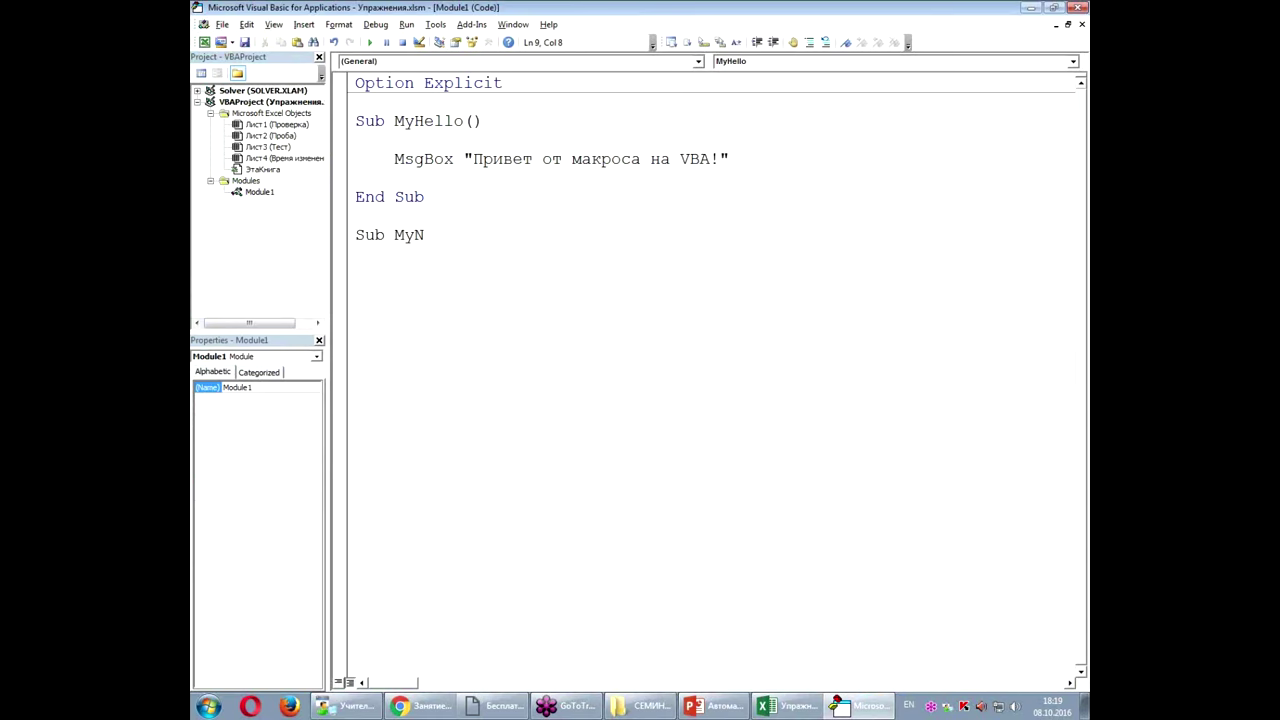
text(ewSheet)
key(Return)
key(Return)
key(Return)
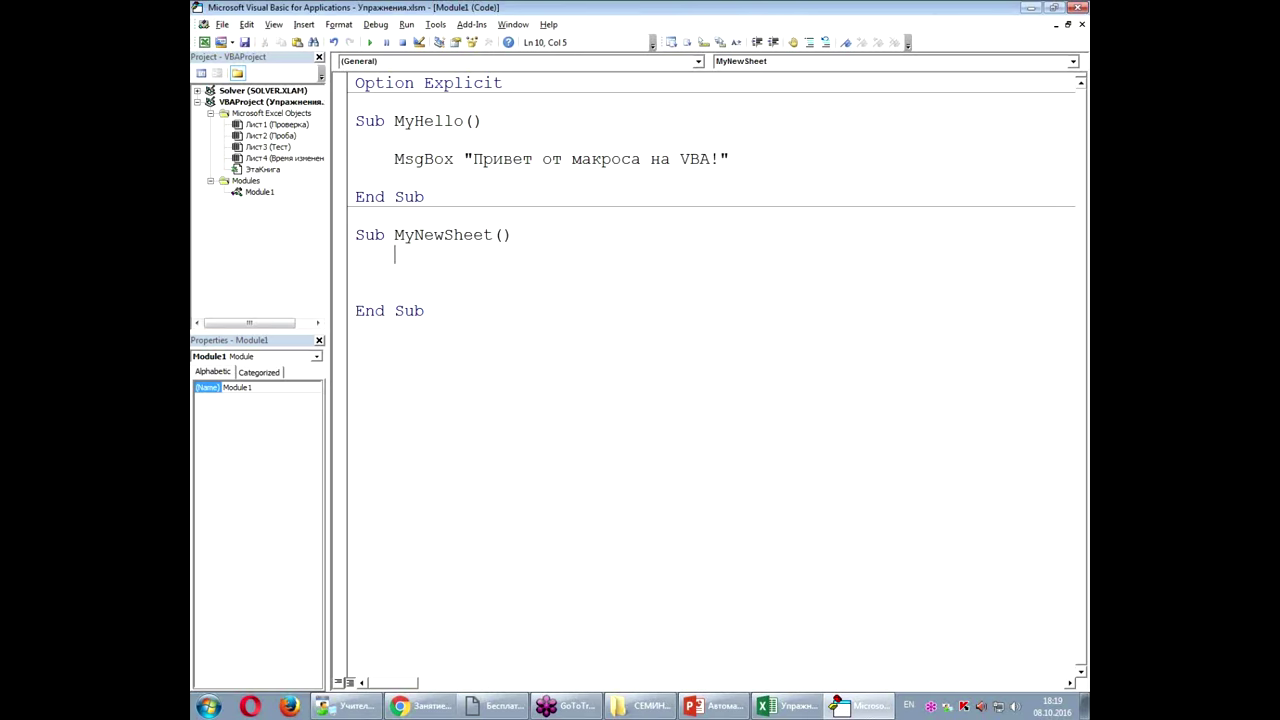
text(thisworkbook.)
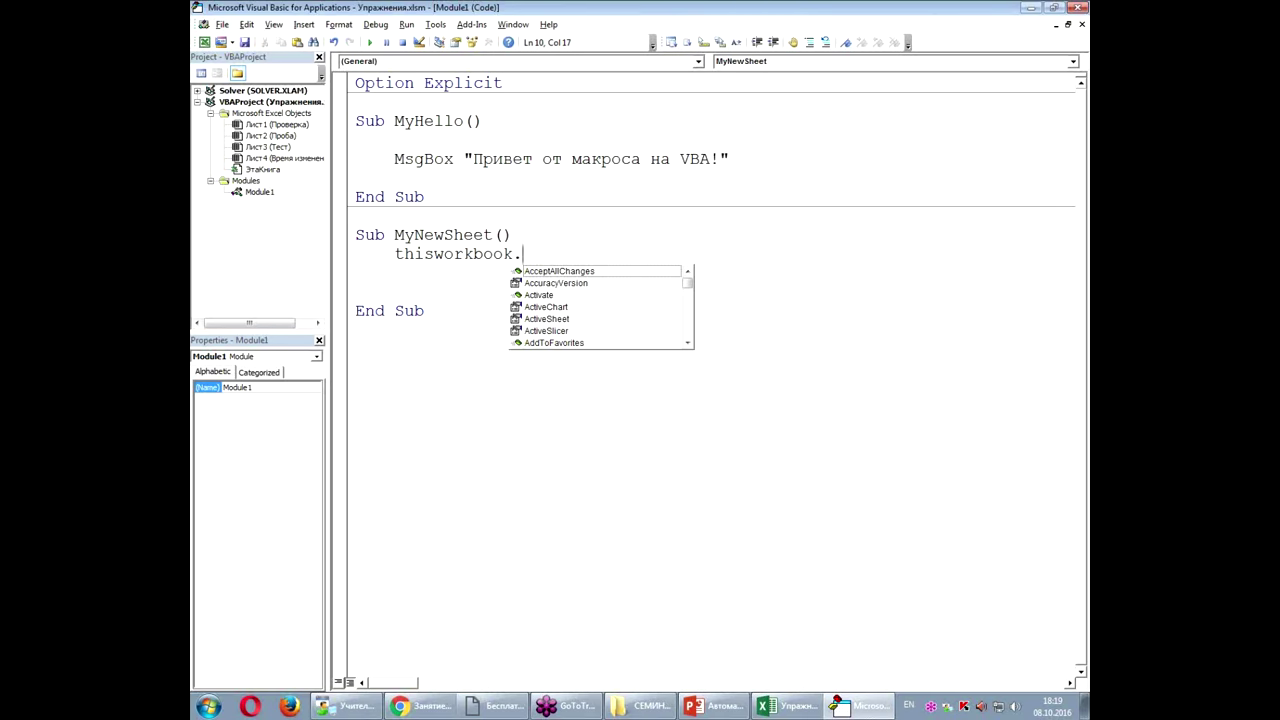
text(wo)
Step: Complete the line as ThisWorkbook.Worksheets.Add.Name = Format(Now, "hh_nn_ss")
key(Tab)
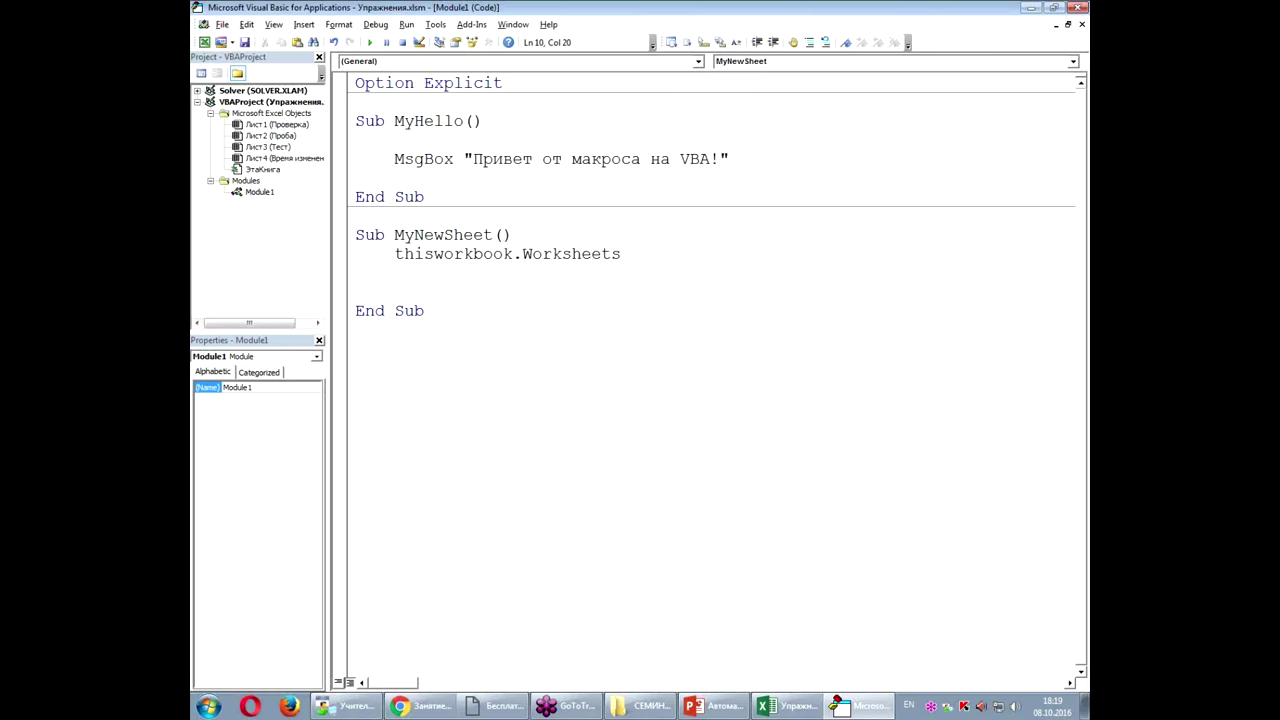
text(.ad)
key(Tab)
text(name)
text(=)
text(Fo)
text(rmat()
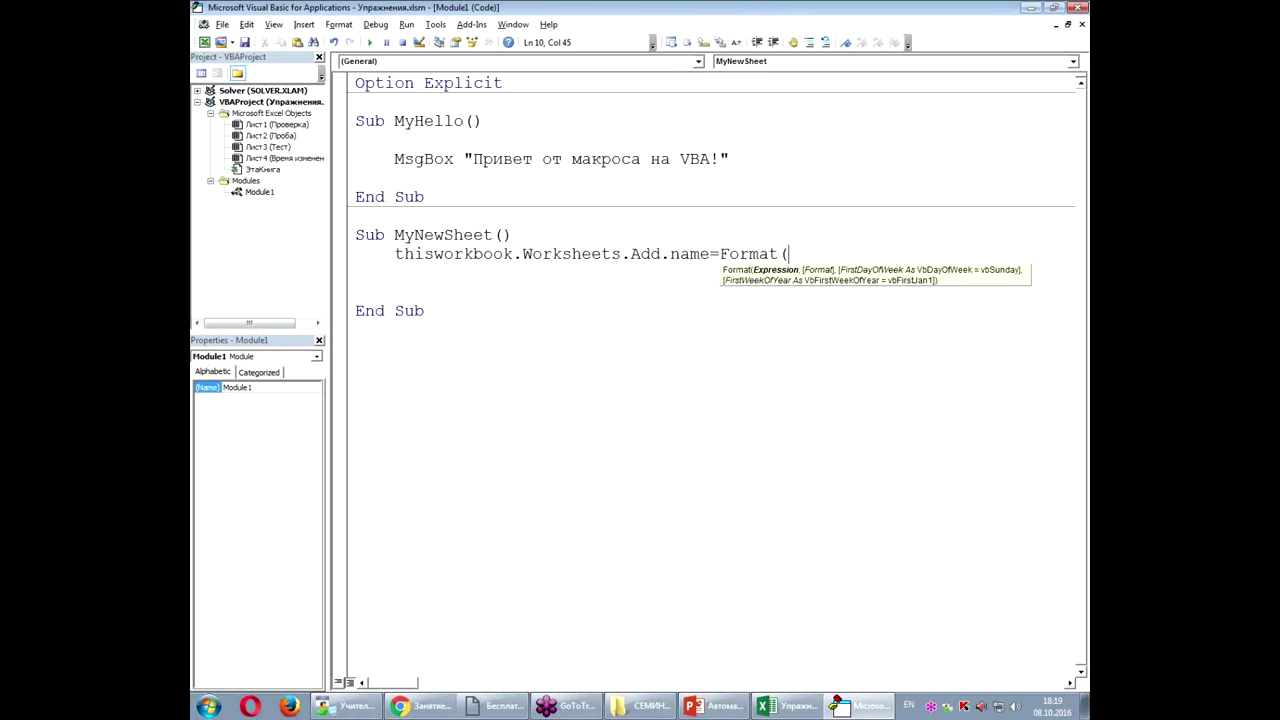
text(ti)
text(me)
key(BackSpace)
key(BackSpace)
key(BackSpace)
key(BackSpace)
text(Now)
text(,")
text())
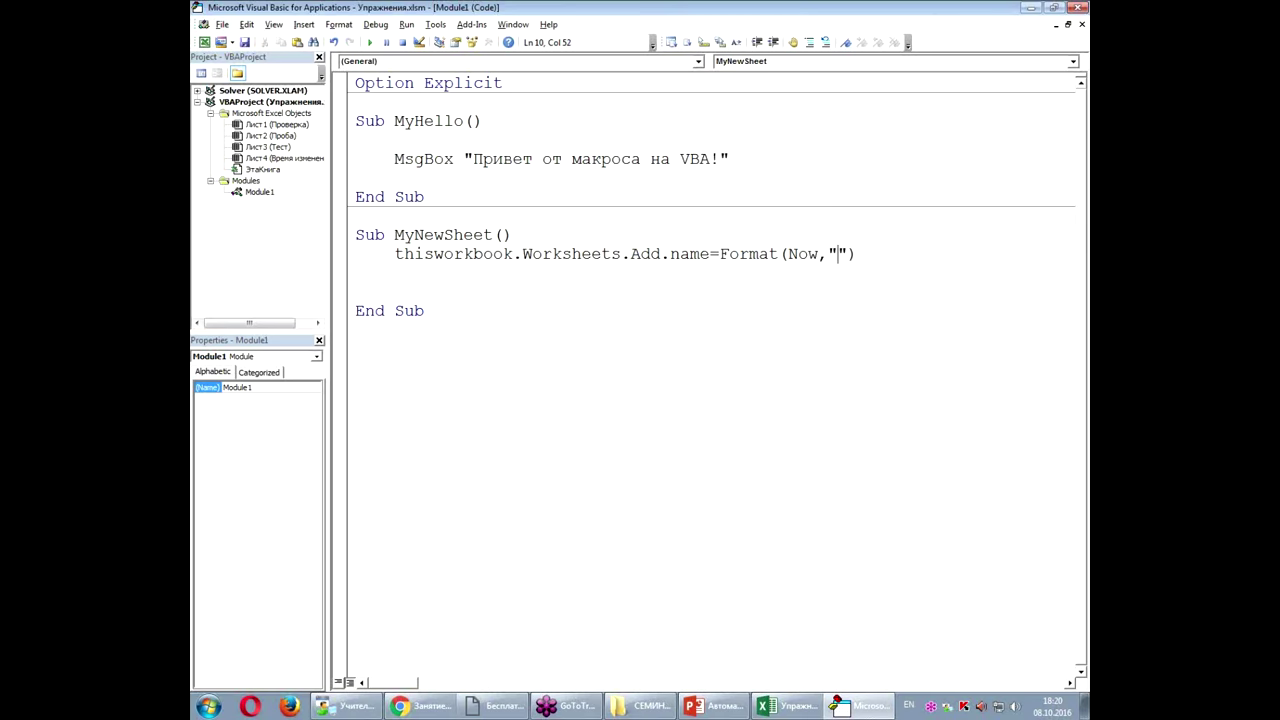
text(hh_nn_ss)
click(356, 272)
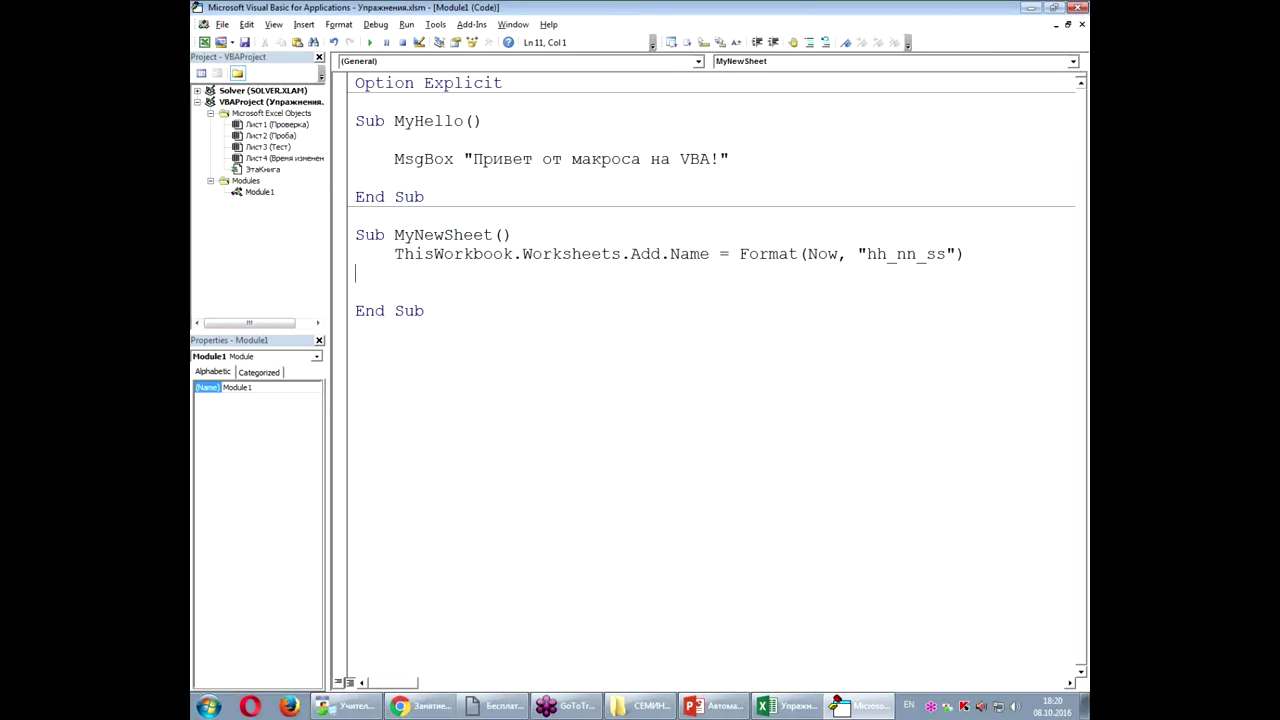
Step: Shrink the editor, run MyNewSheet to add sheet 18_20_33, and dismiss the activation message
click(428, 254)
click(1053, 9)
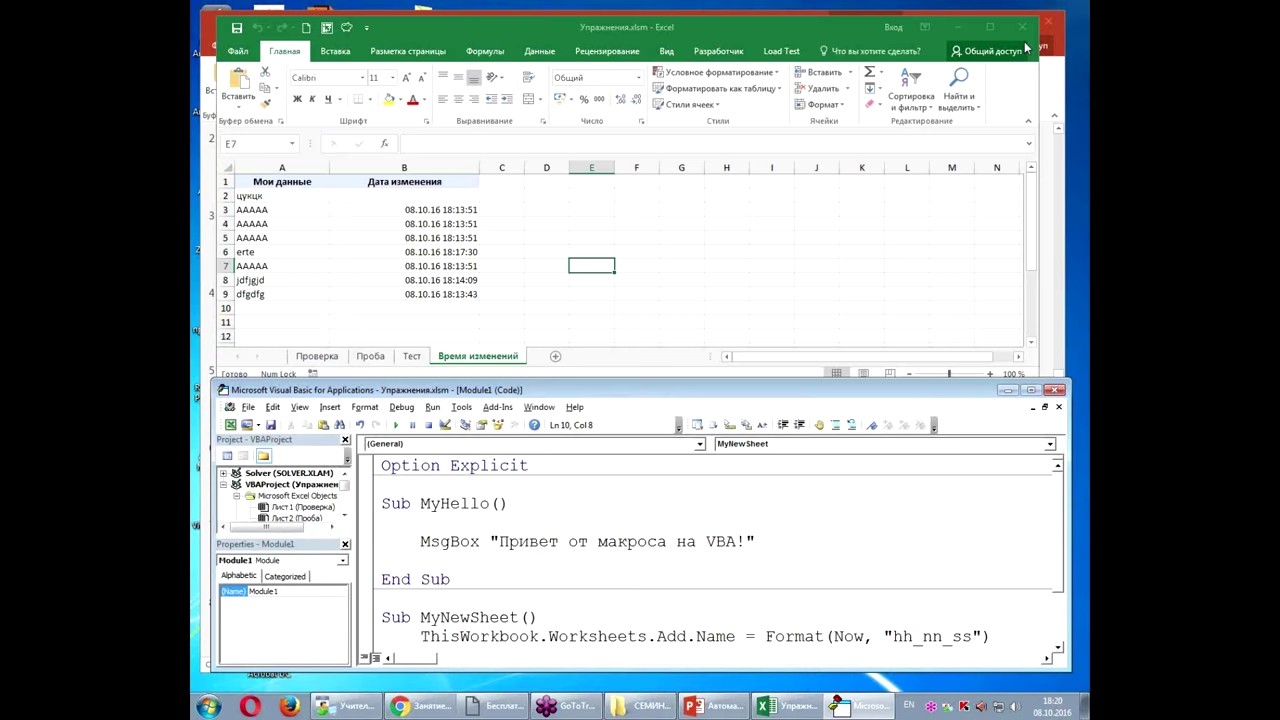
scroll(560, 555, down, 1)
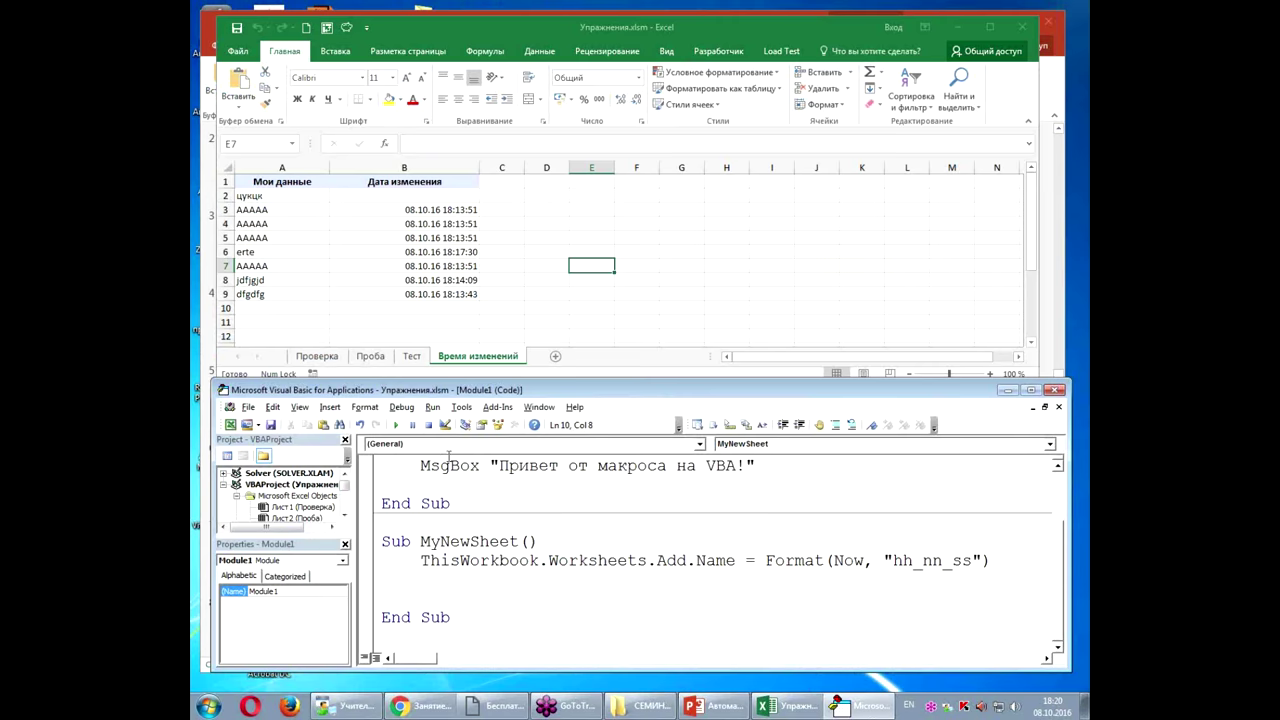
click(399, 426)
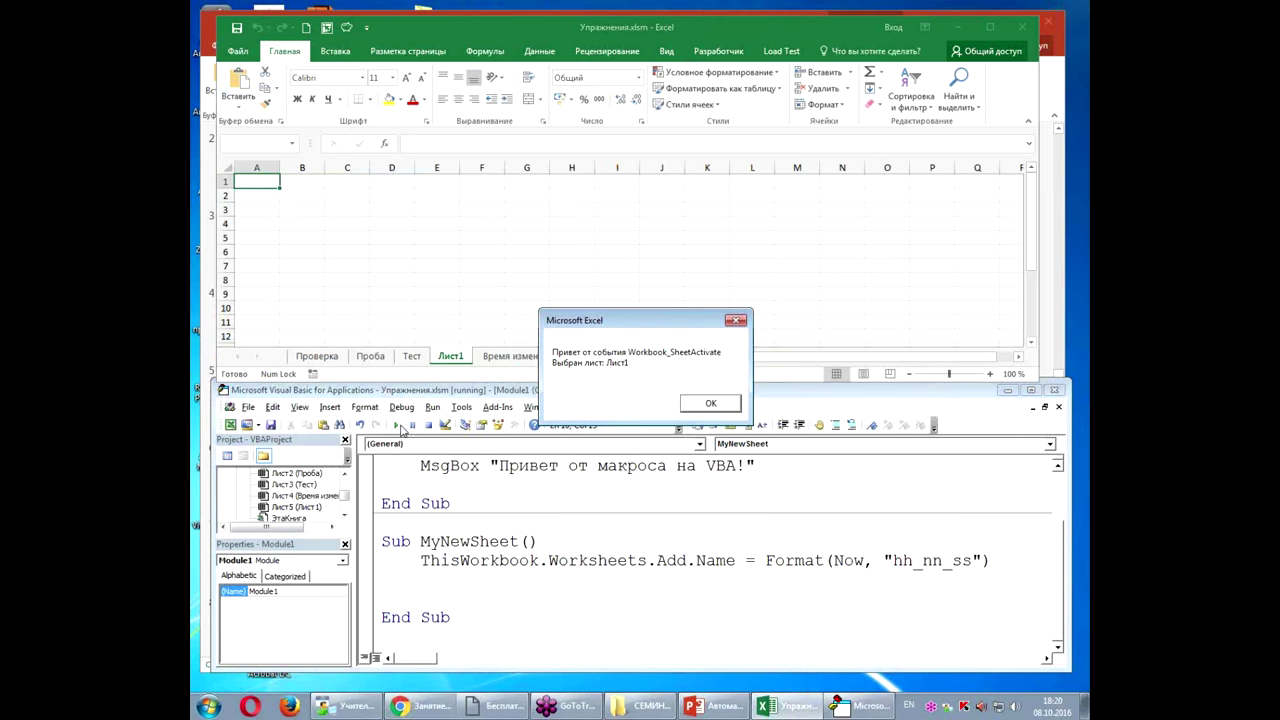
click(708, 407)
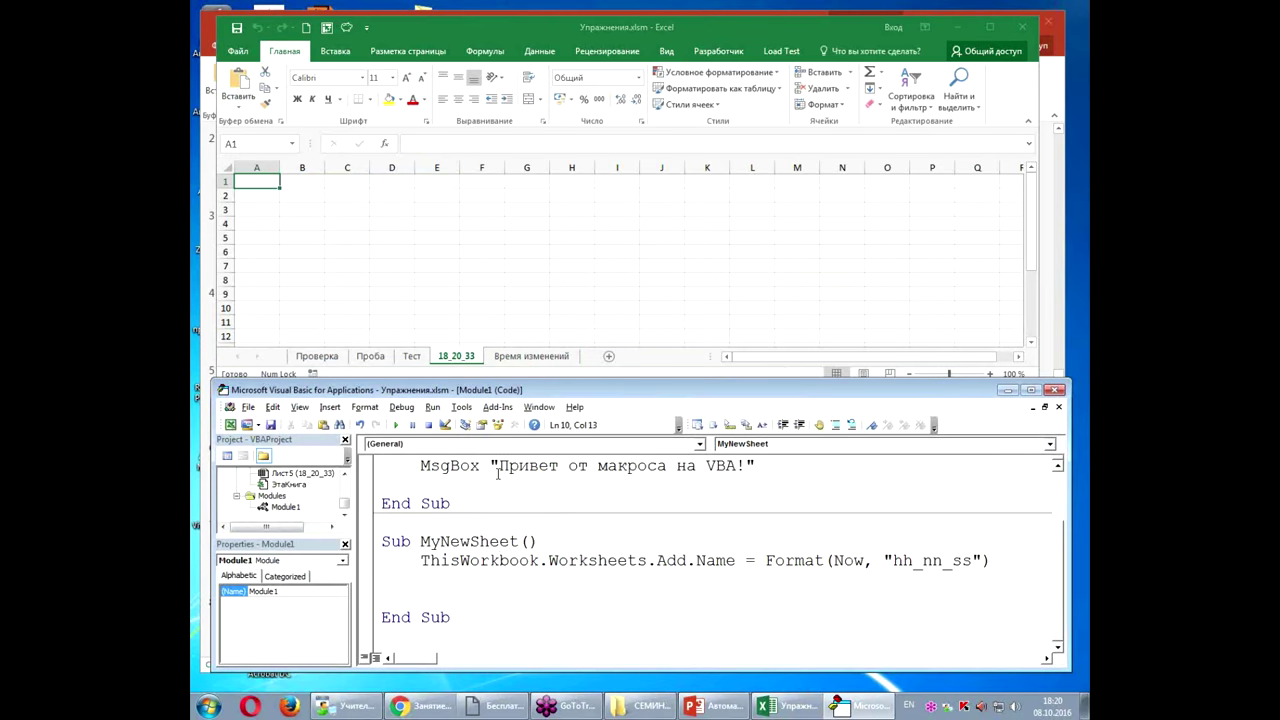
drag(532, 379, 532, 223)
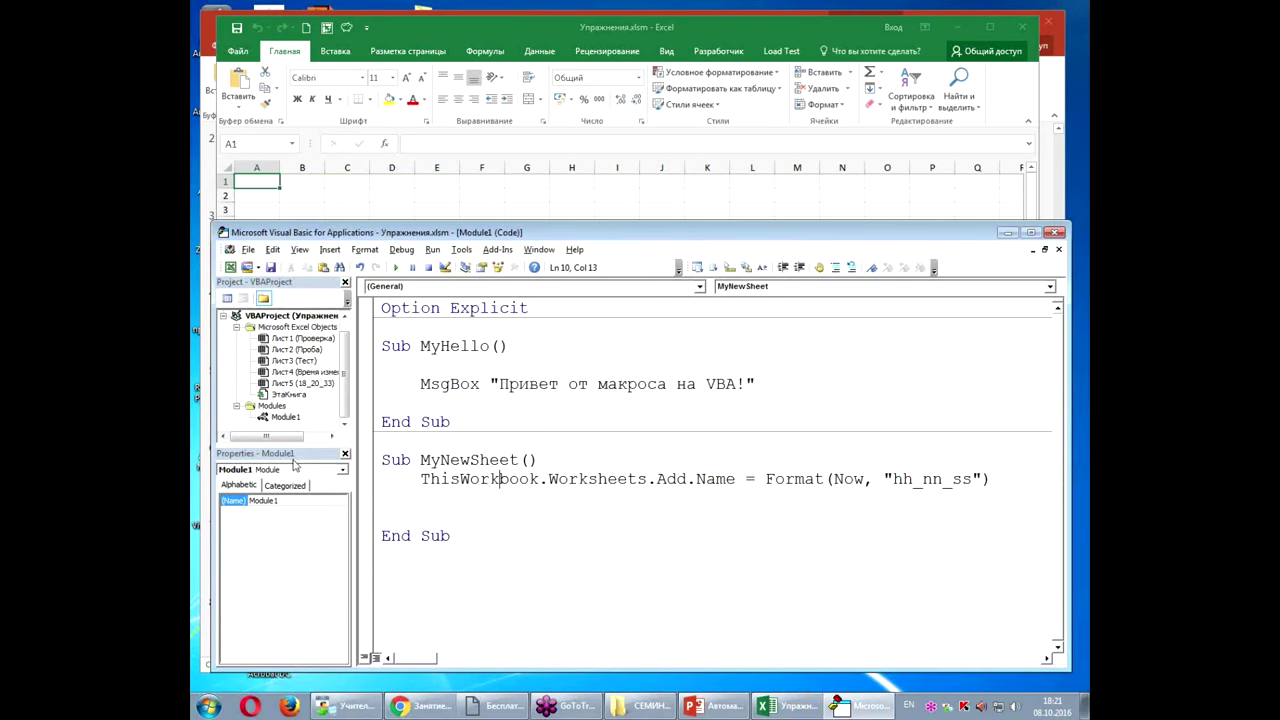
Step: Comment out the MsgBox line in ЭтаКнига's Workbook_SheetActivate with an apostrophe
click(290, 396)
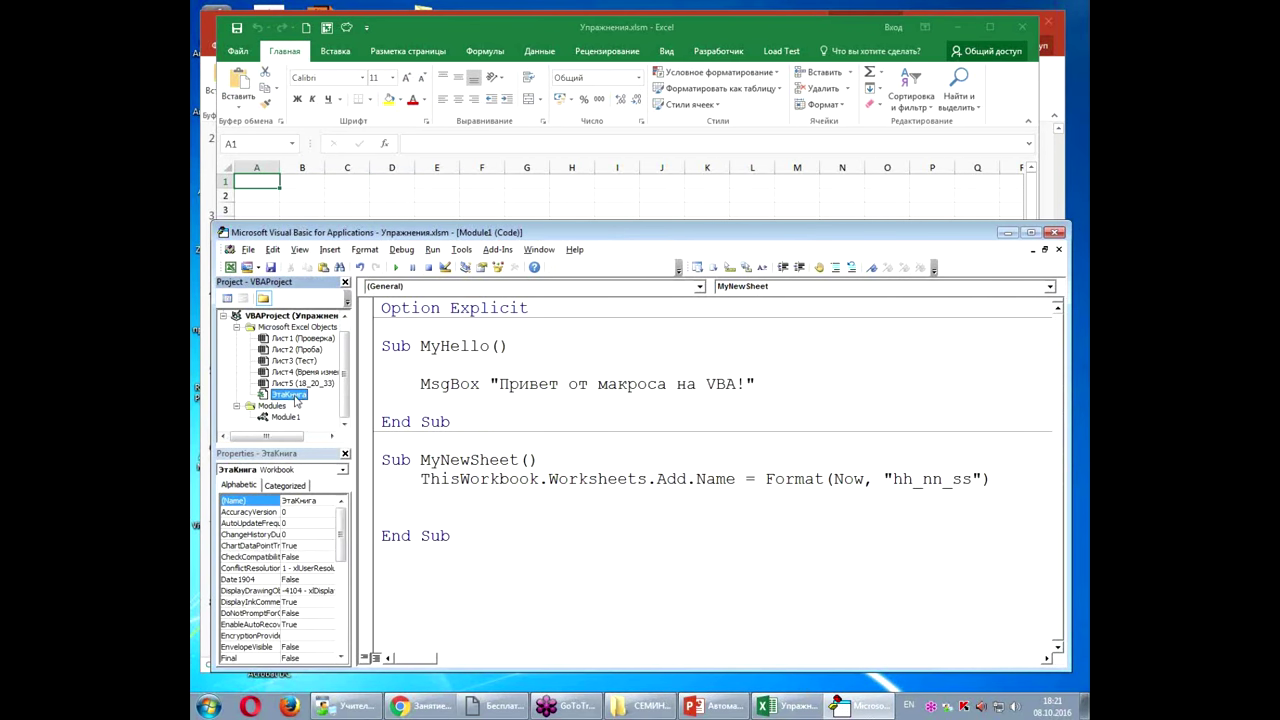
double_click(290, 396)
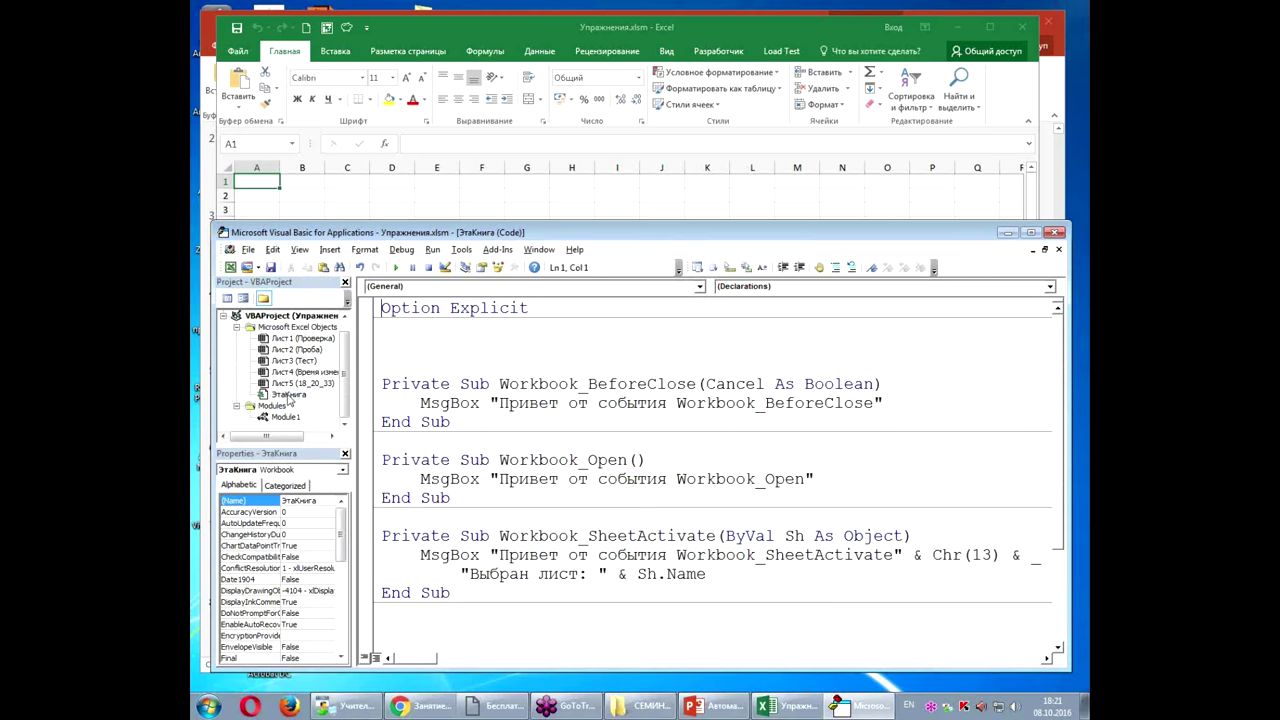
click(626, 538)
click(390, 555)
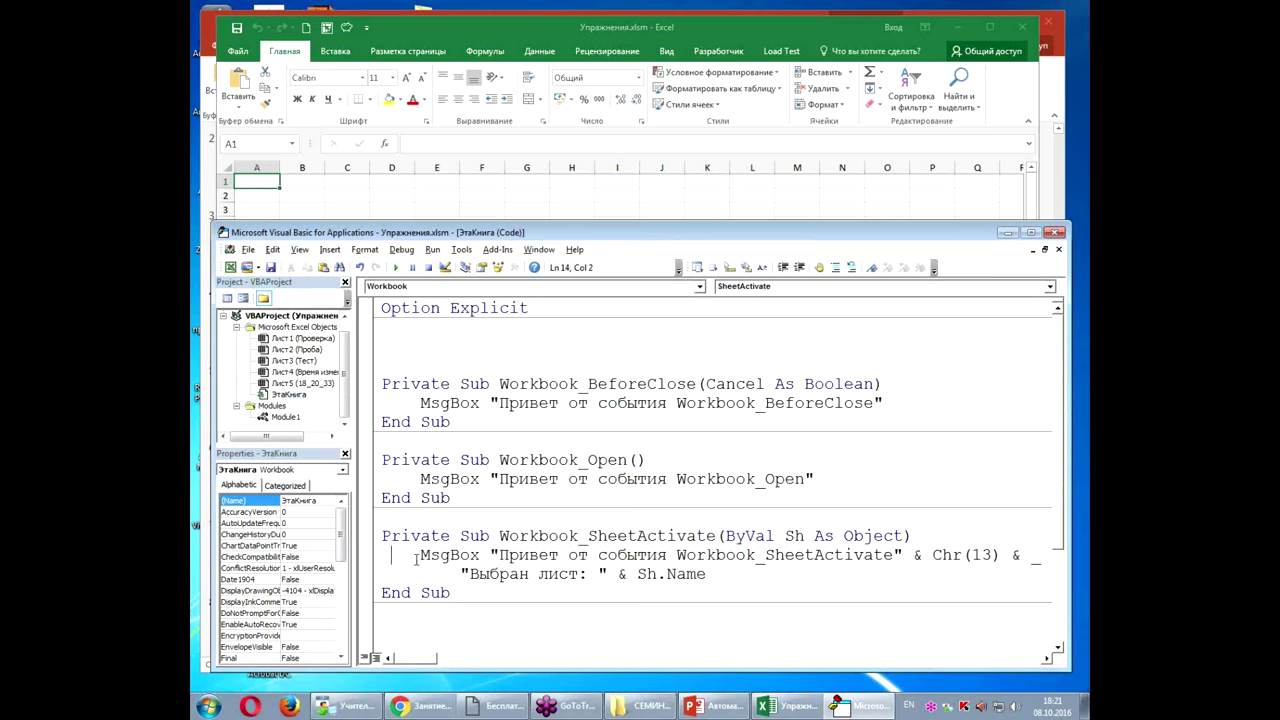
text(')
click(507, 437)
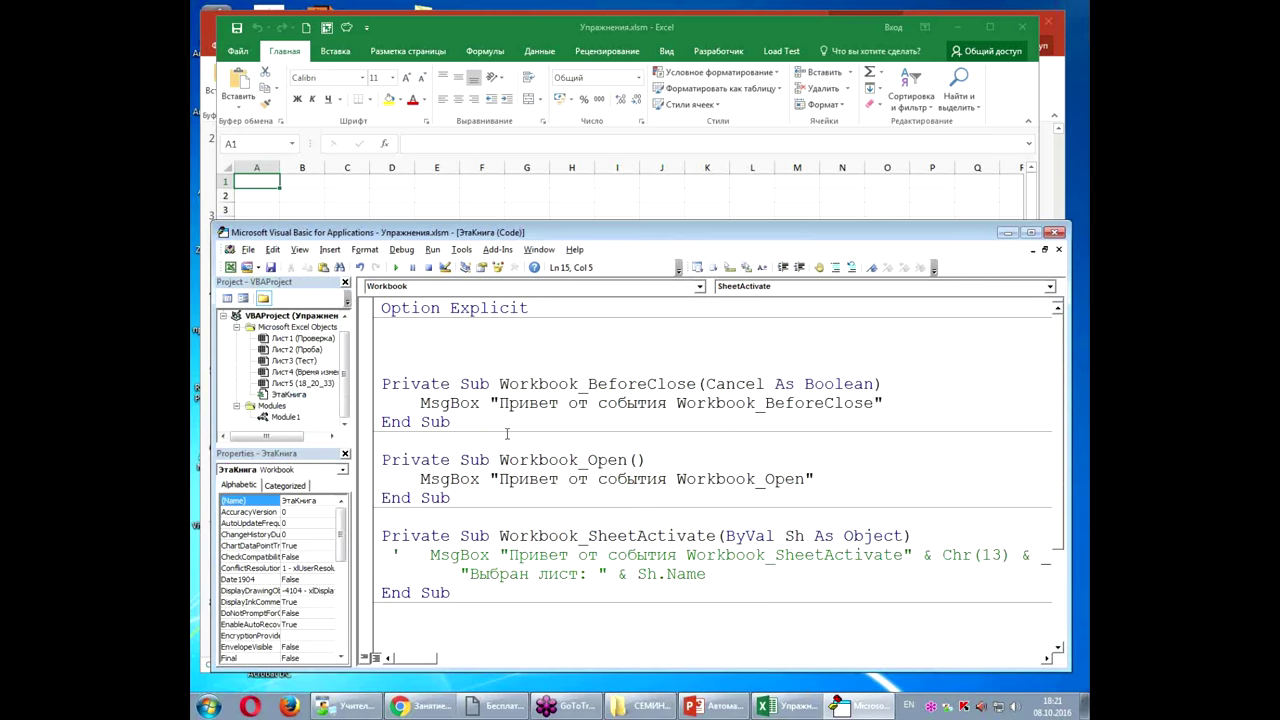
Step: Return to Module1's MyNewSheet code and run it with F5
double_click(265, 418)
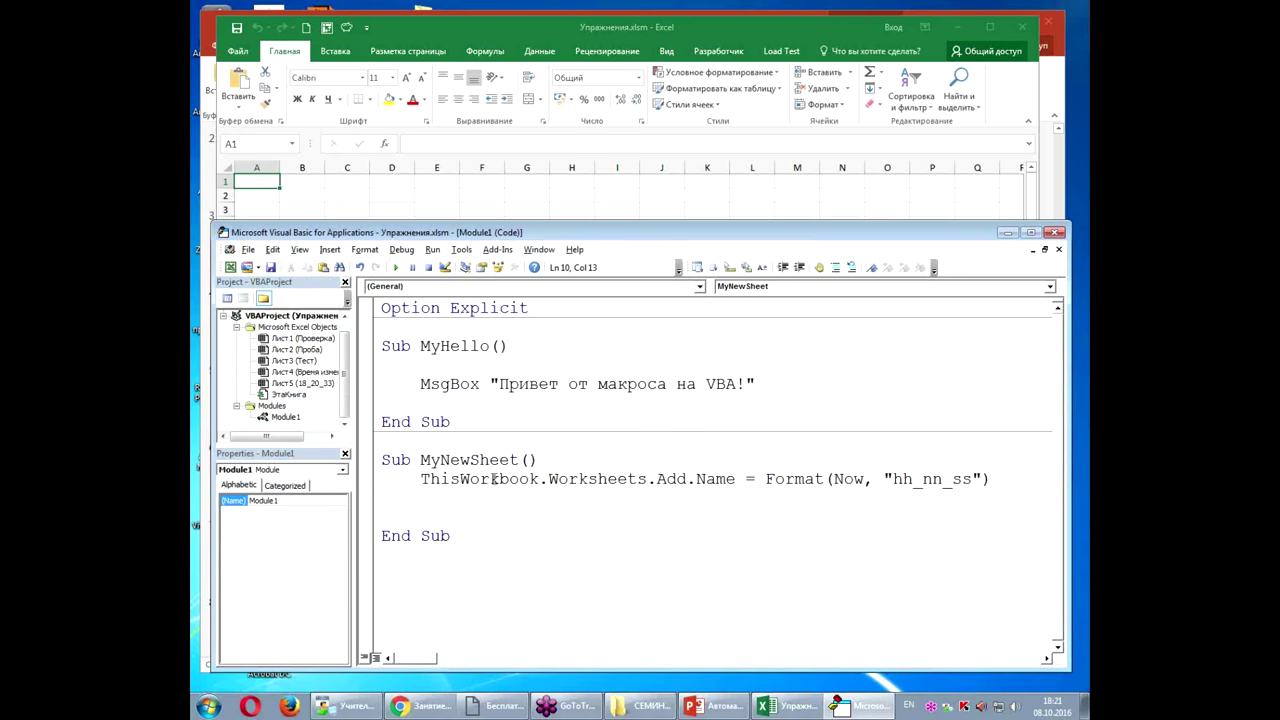
key(Left)
key(F5)
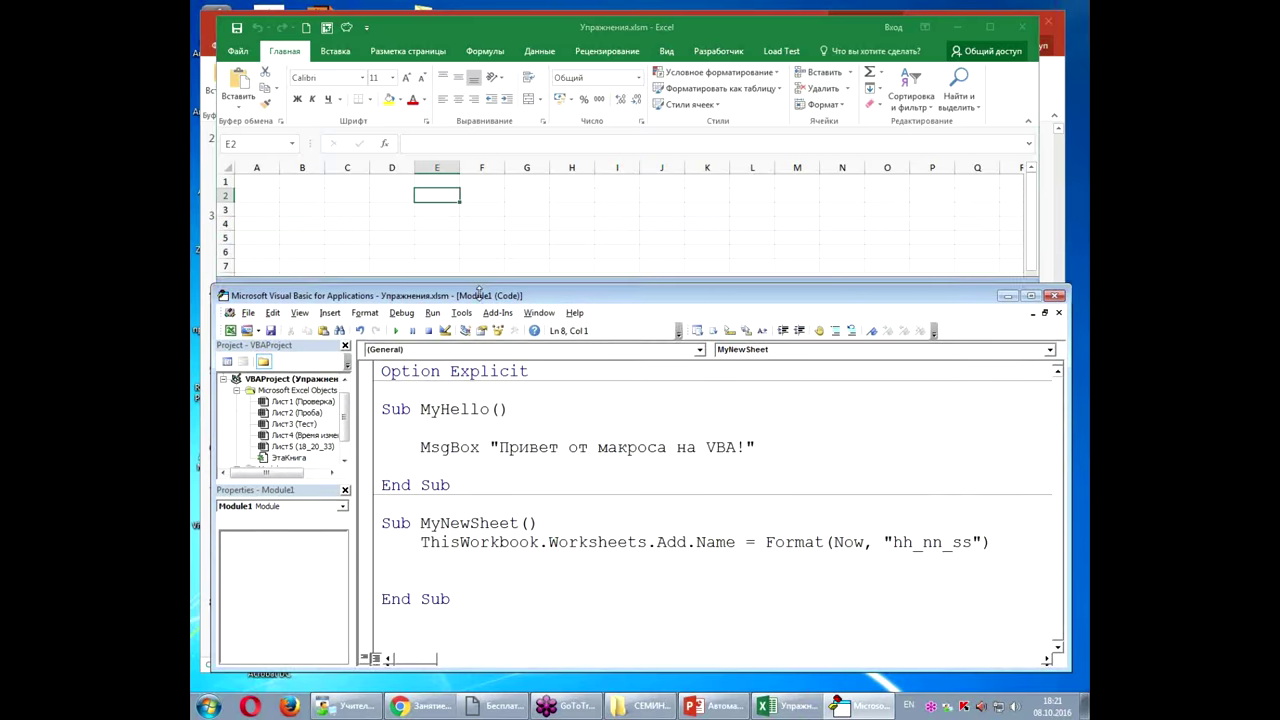
Step: Resize the VBA editor and rerun MyNewSheet twice, adding sheets 18_21_26 and 18_21_34
mouse_move(480, 225)
mouse_down()
mouse_move(495, 355)
mouse_move(496, 303)
mouse_up()
drag(517, 352, 514, 314)
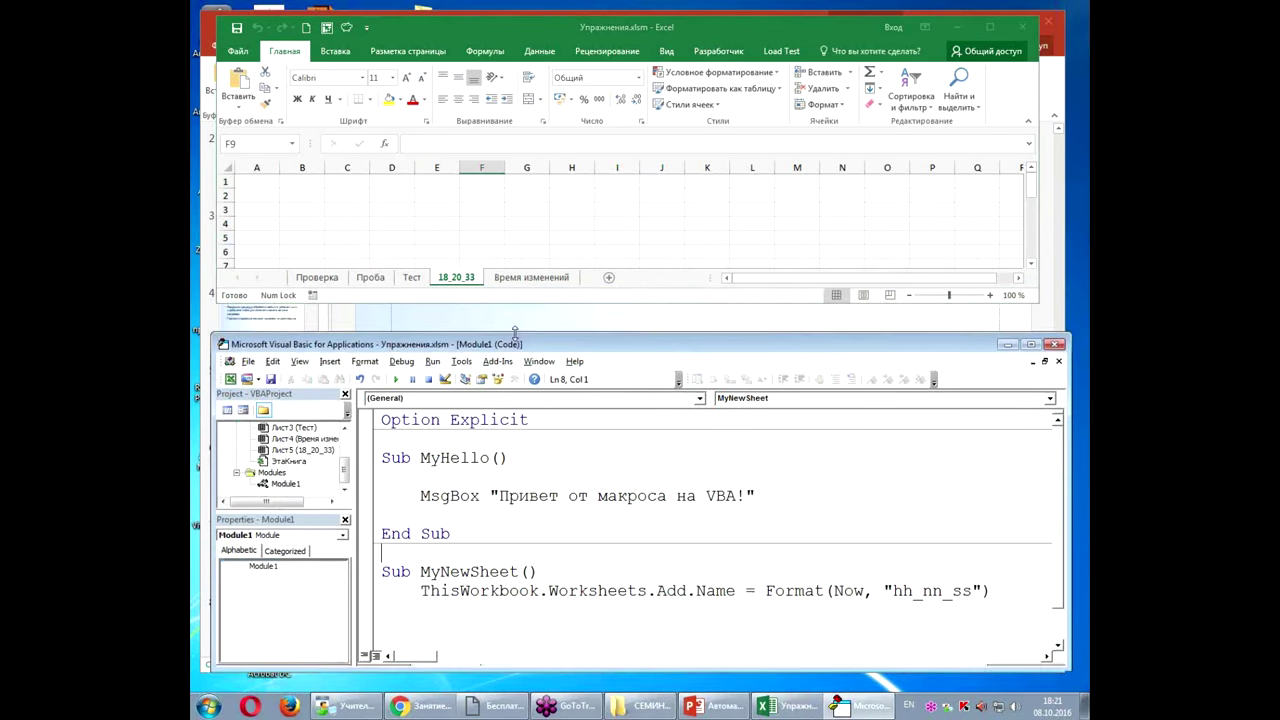
click(502, 570)
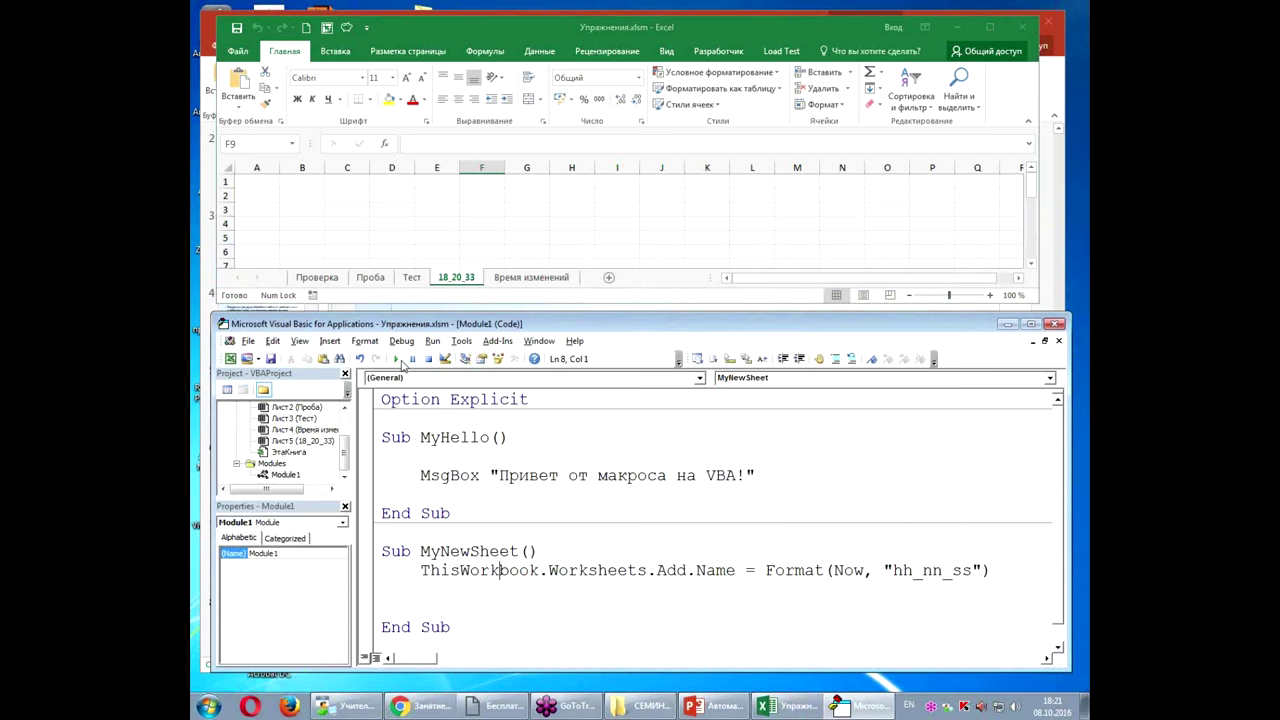
click(400, 362)
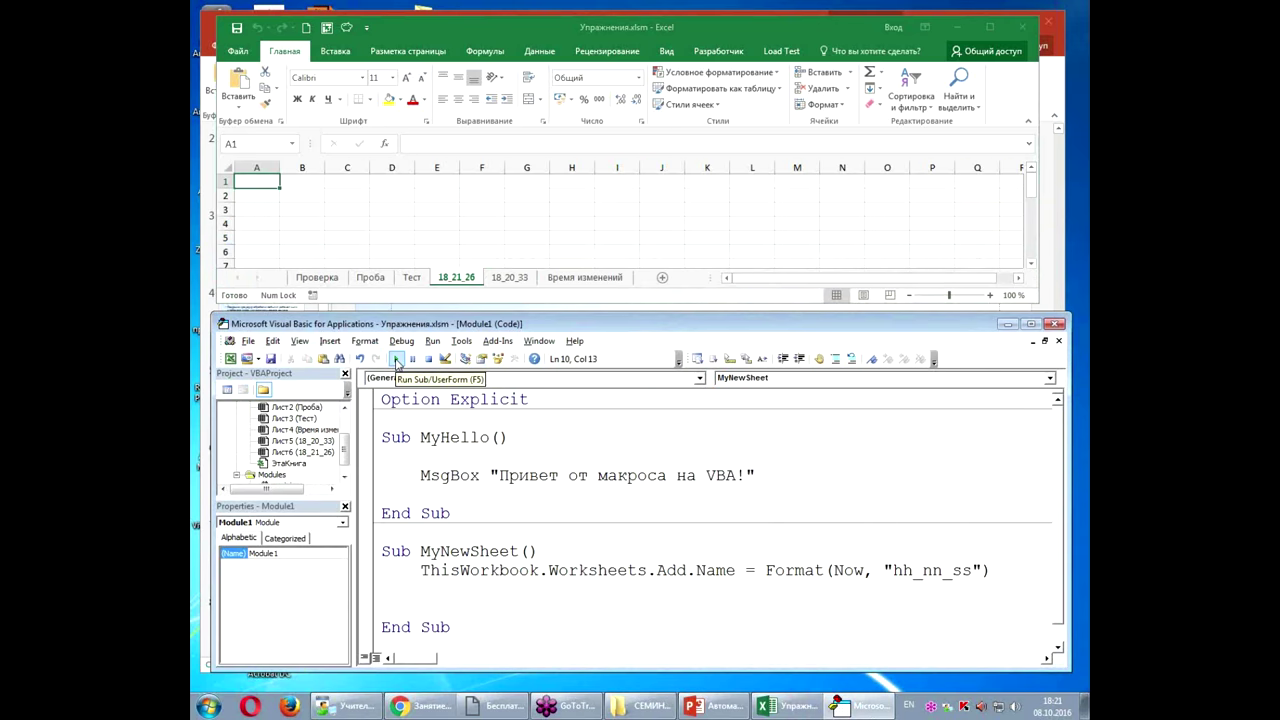
click(397, 360)
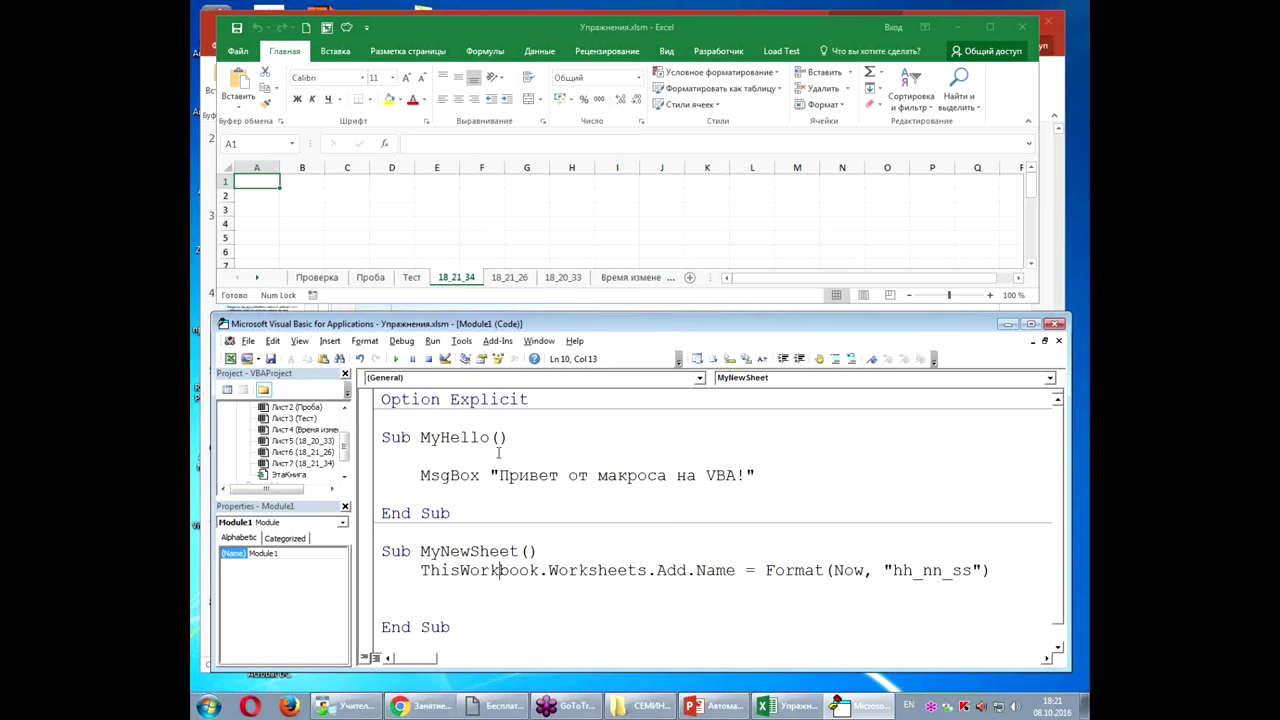
Step: Insert an empty Sub MyStart after MyHello, clearing the stray backslash and compile error
click(462, 530)
drag(501, 313, 509, 245)
text(\)
key(Return)
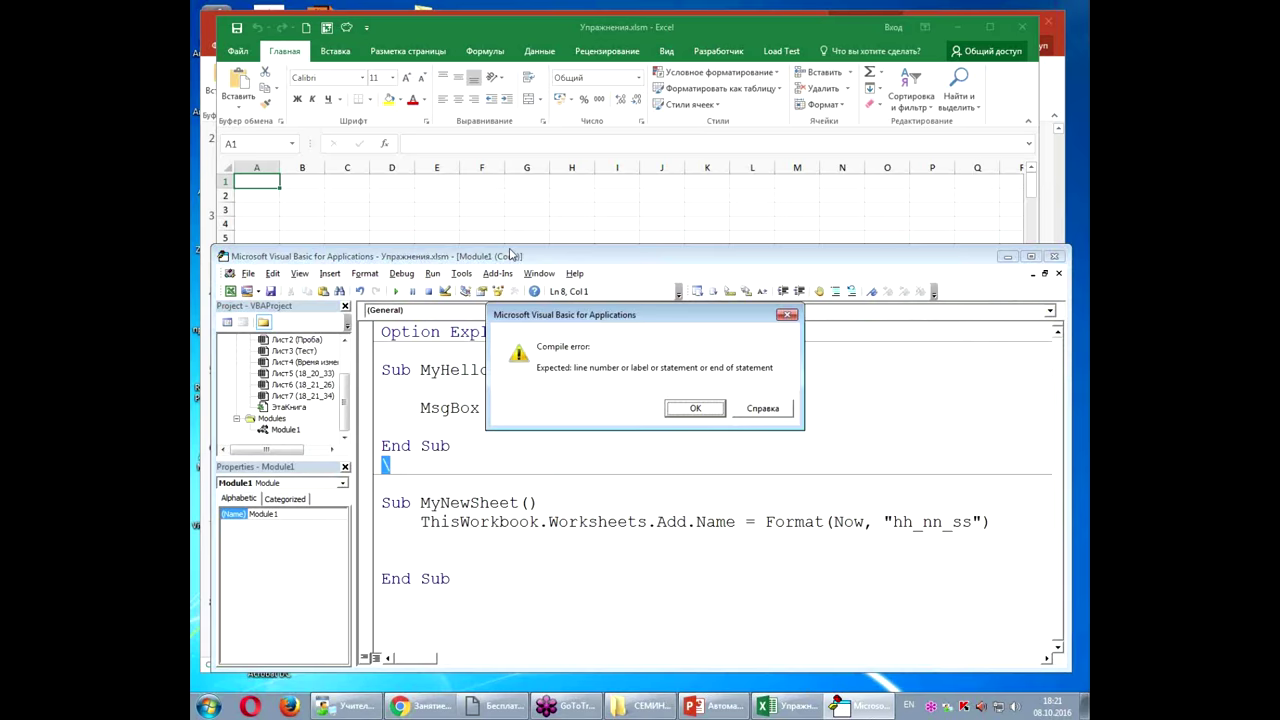
key(Return)
key(BackSpace)
key(Return)
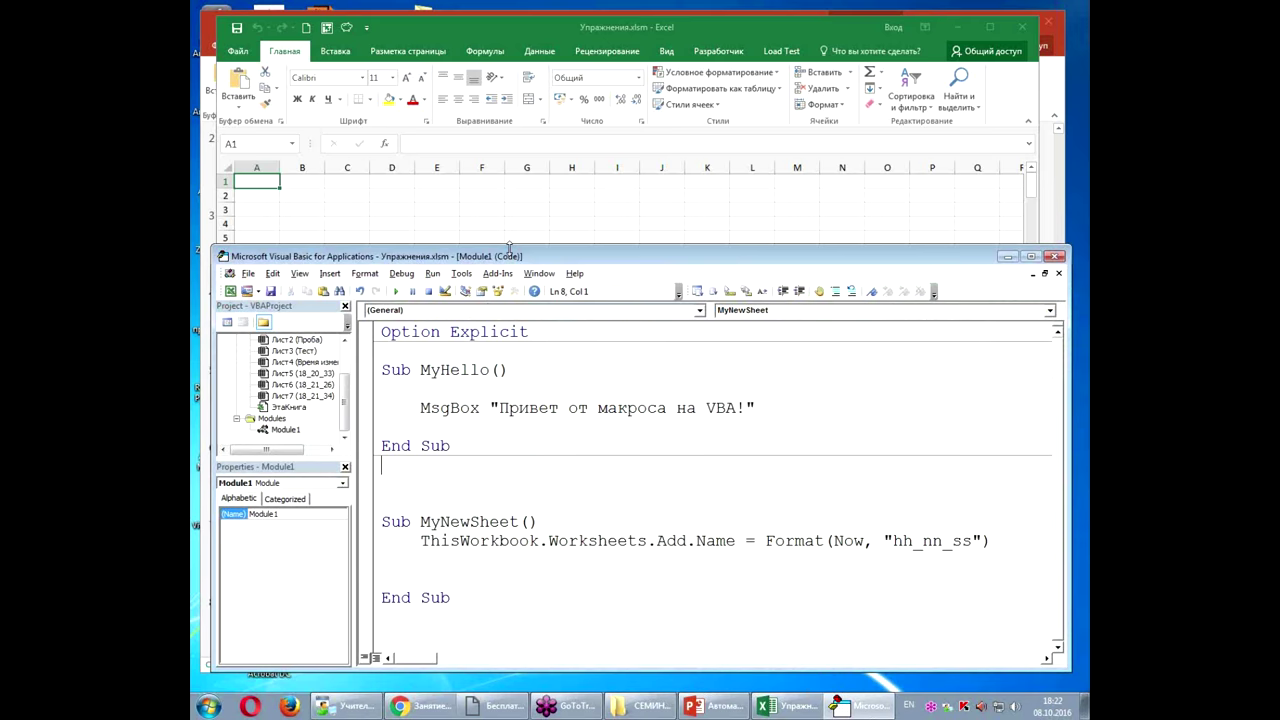
text(Sub )
text(My)
text(Start)
key(Return)
key(Return)
scroll(452, 427, down, 1)
click(443, 441)
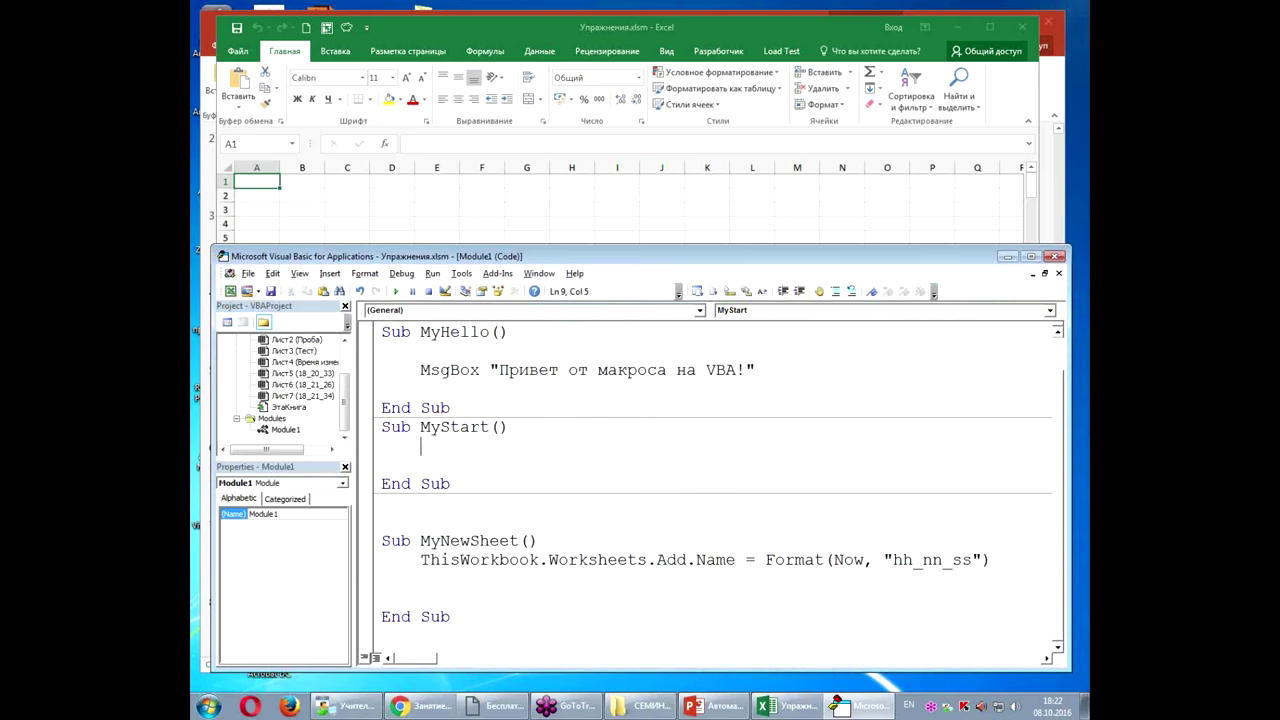
Step: Start MyStart's body with application.ont, completed to OnTime from IntelliSense
text(application)
text(.ont)
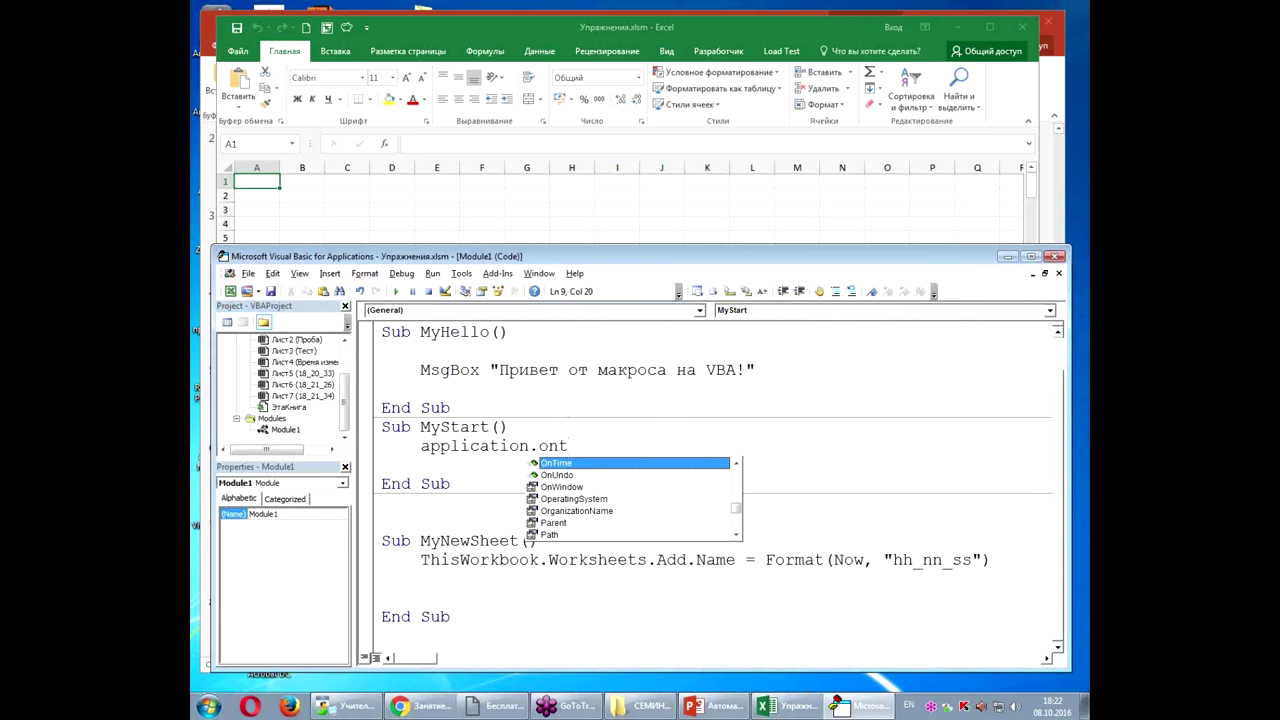
key(Tab)
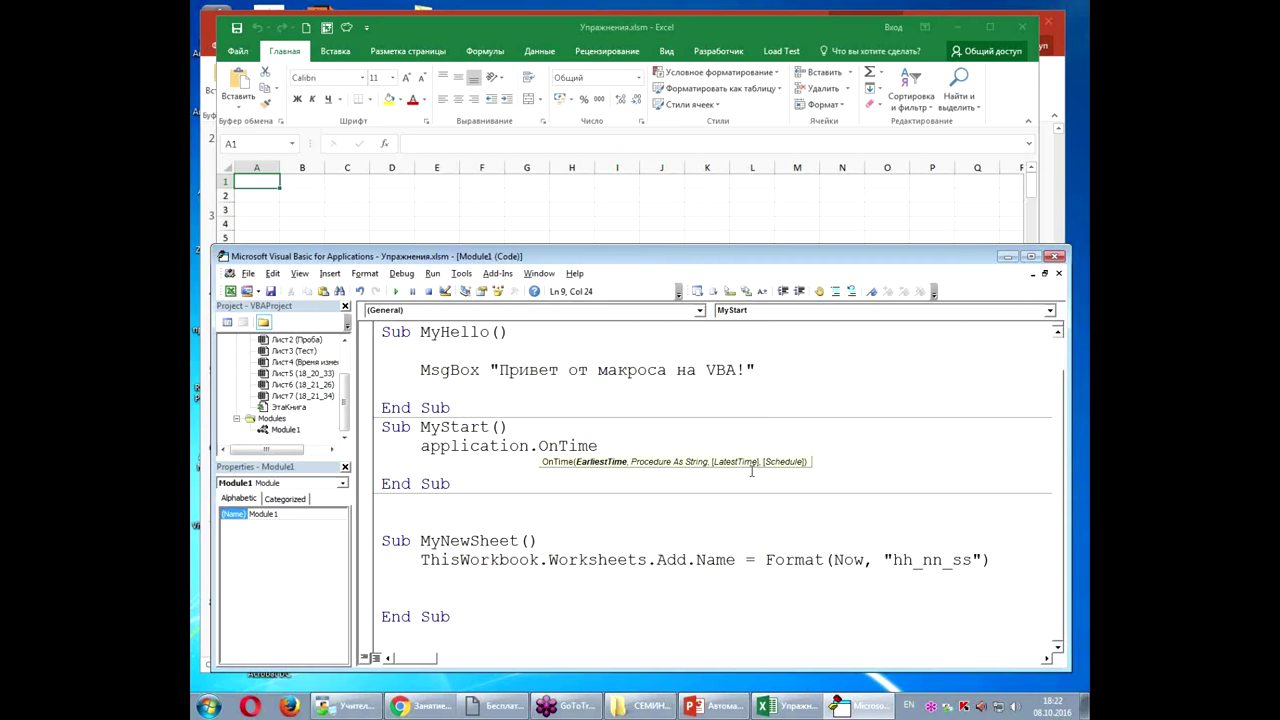
Step: Edit and confirm cell G3 in the workbook, then return to MyStart's Application.OnTime line
click(544, 211)
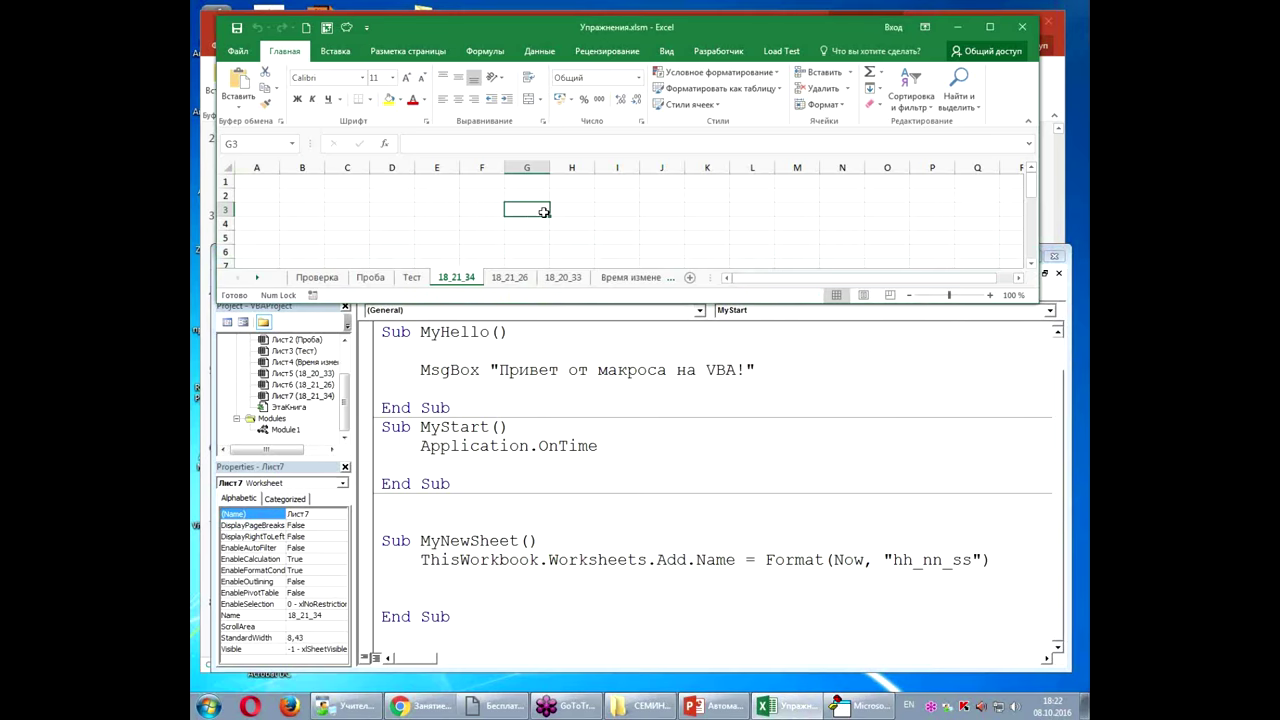
double_click(525, 207)
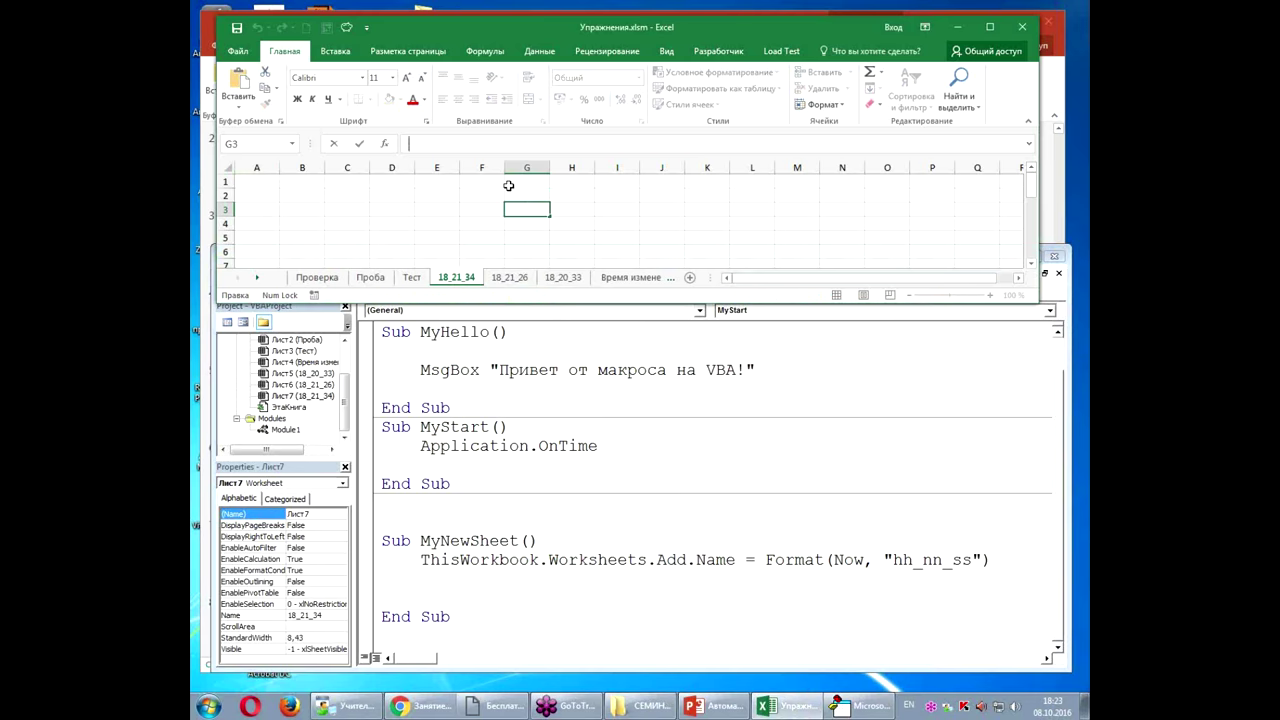
key(Return)
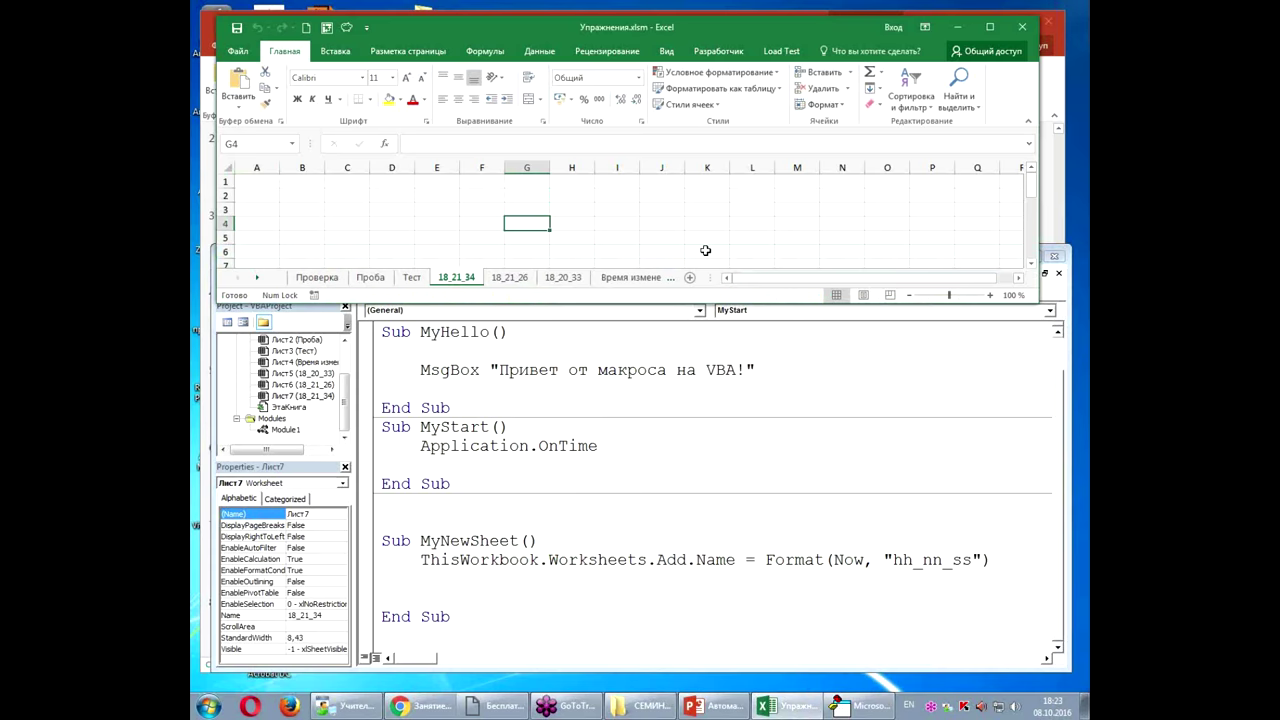
click(633, 441)
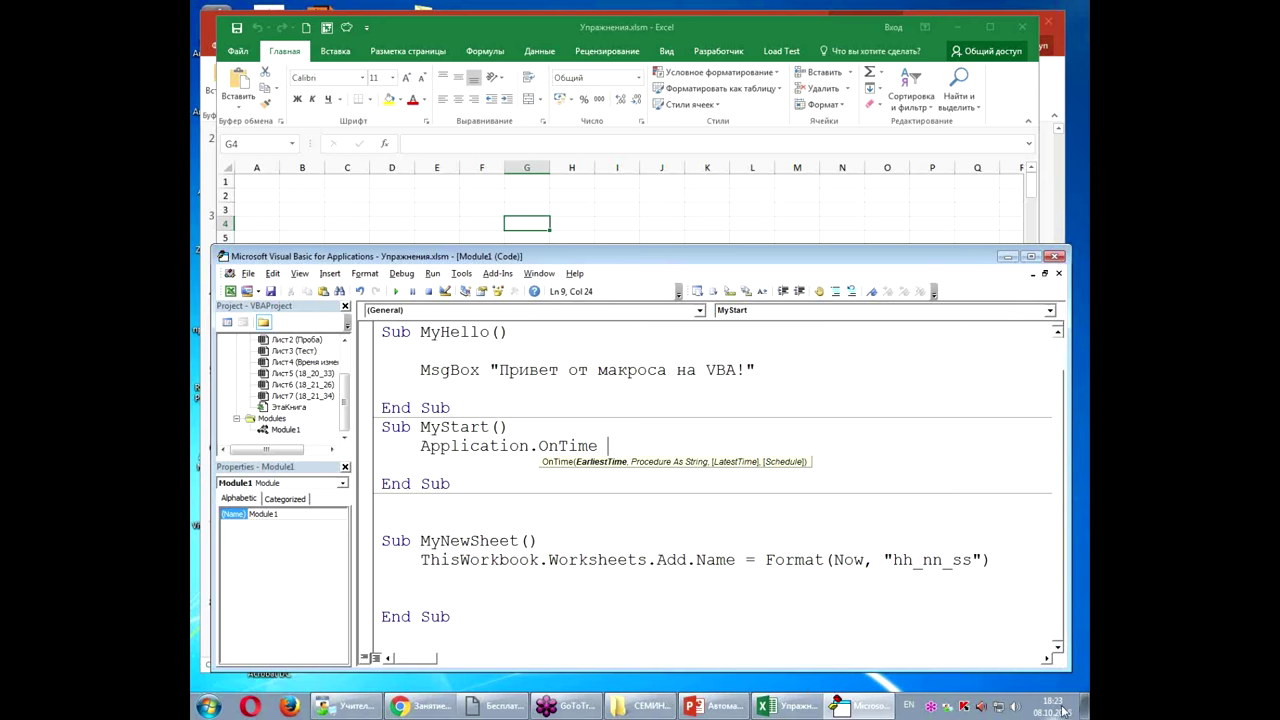
Step: Give Application.OnTime the arguments #18:24# and "MyNewSheet", pasting the procedure name
mouse_move(1062, 711)
text(##)
key(Left)
text(18:24)
text(,)
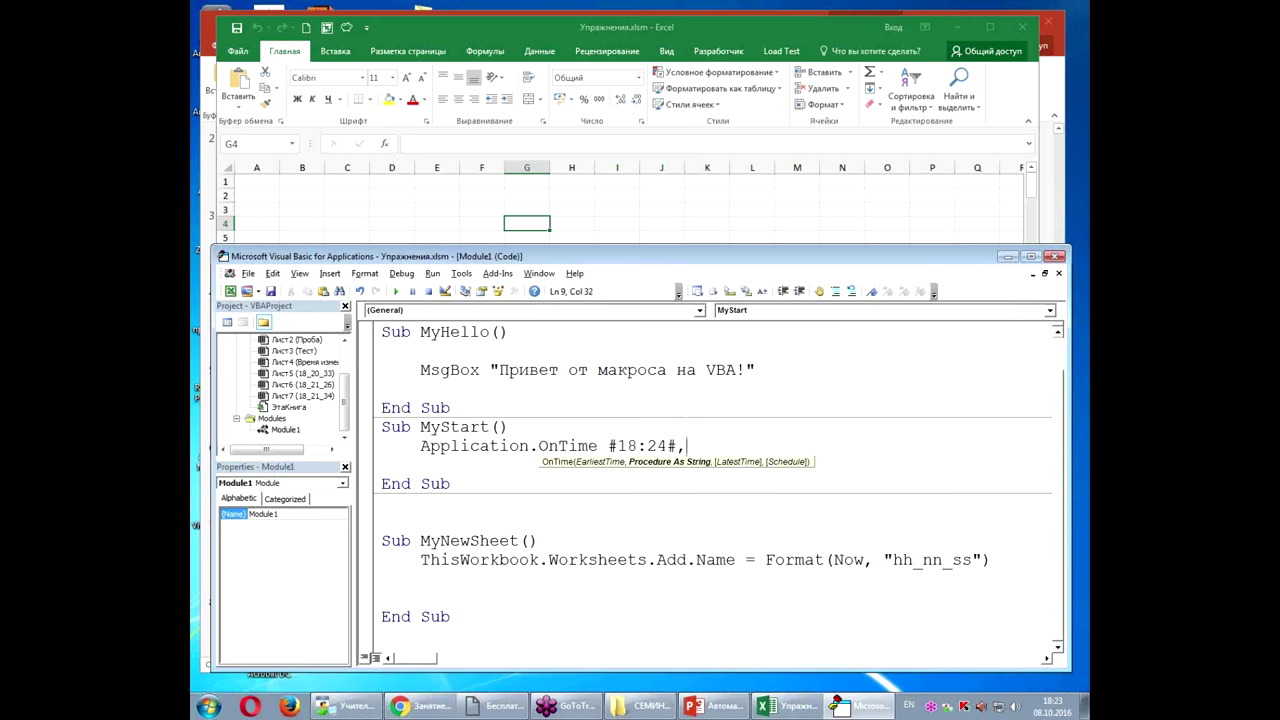
text("")
click(629, 410)
click(493, 540)
double_click(493, 540)
key(ctrl+c)
click(758, 443)
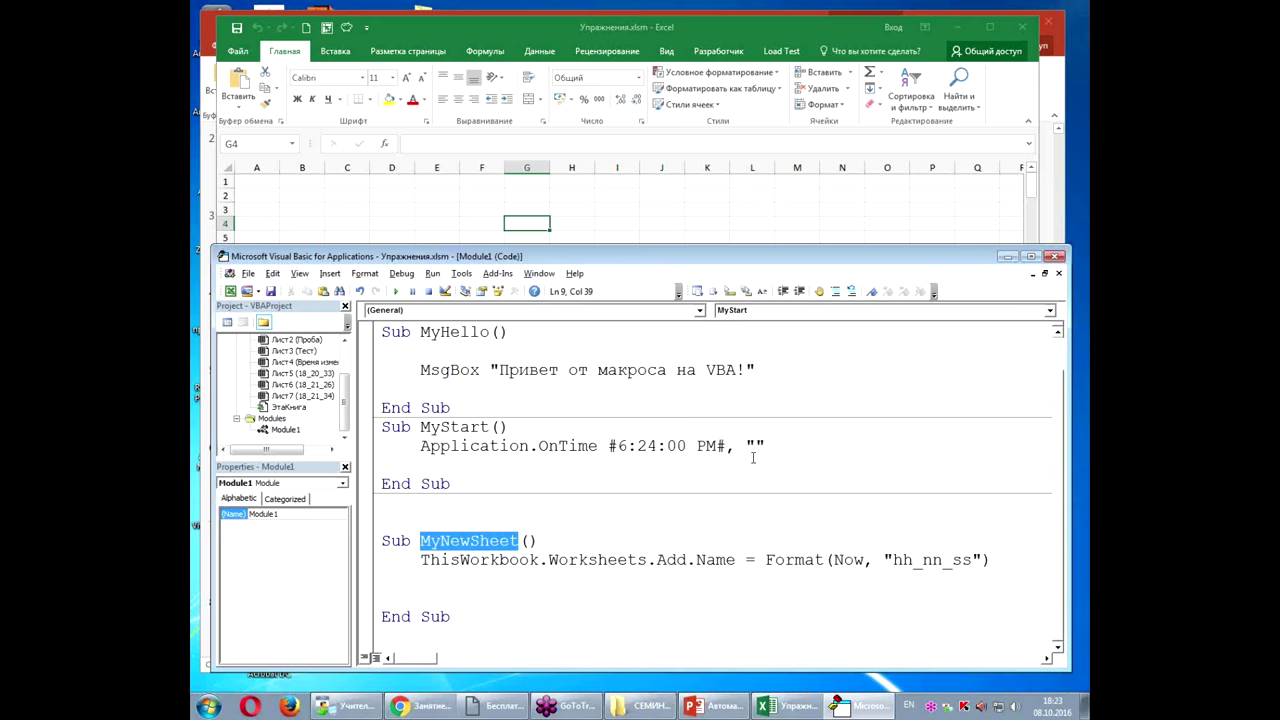
click(514, 449)
key(ctrl+v)
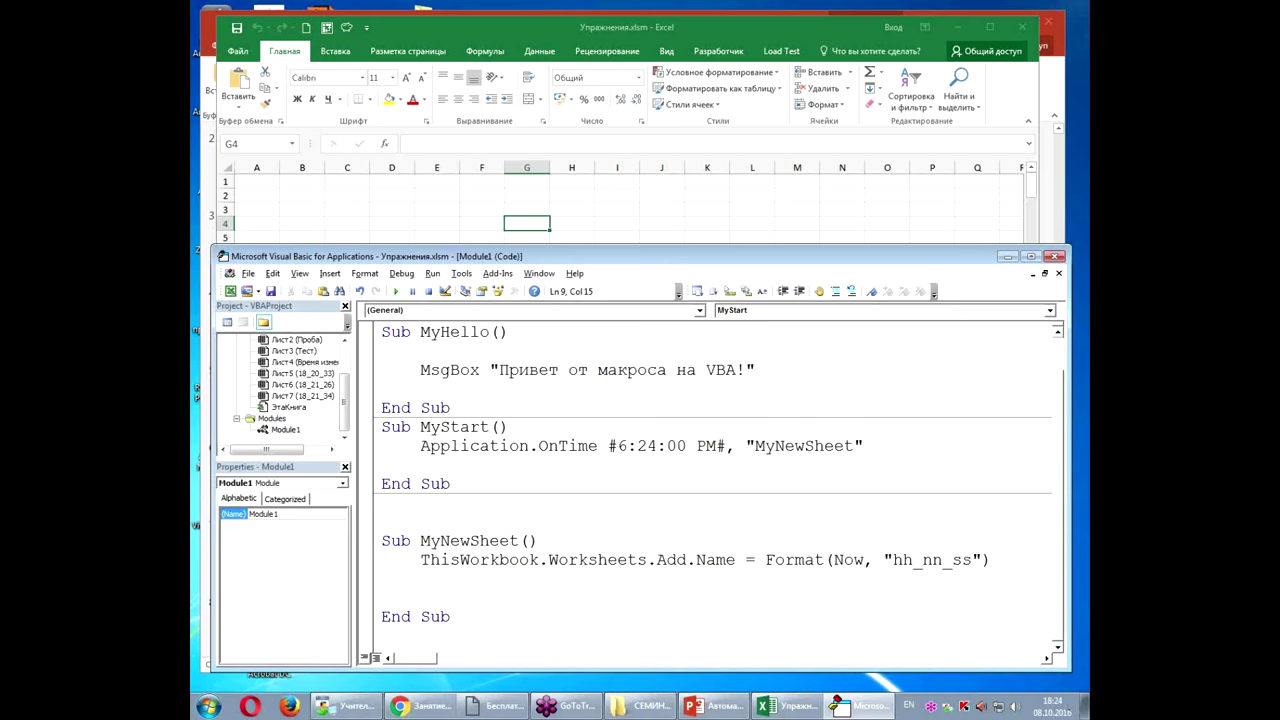
Step: Change the scheduled time to 6:24:30 and switch to the workbook to wait
drag(667, 446, 678, 446)
text(3)
key(Down)
click(445, 448)
click(454, 211)
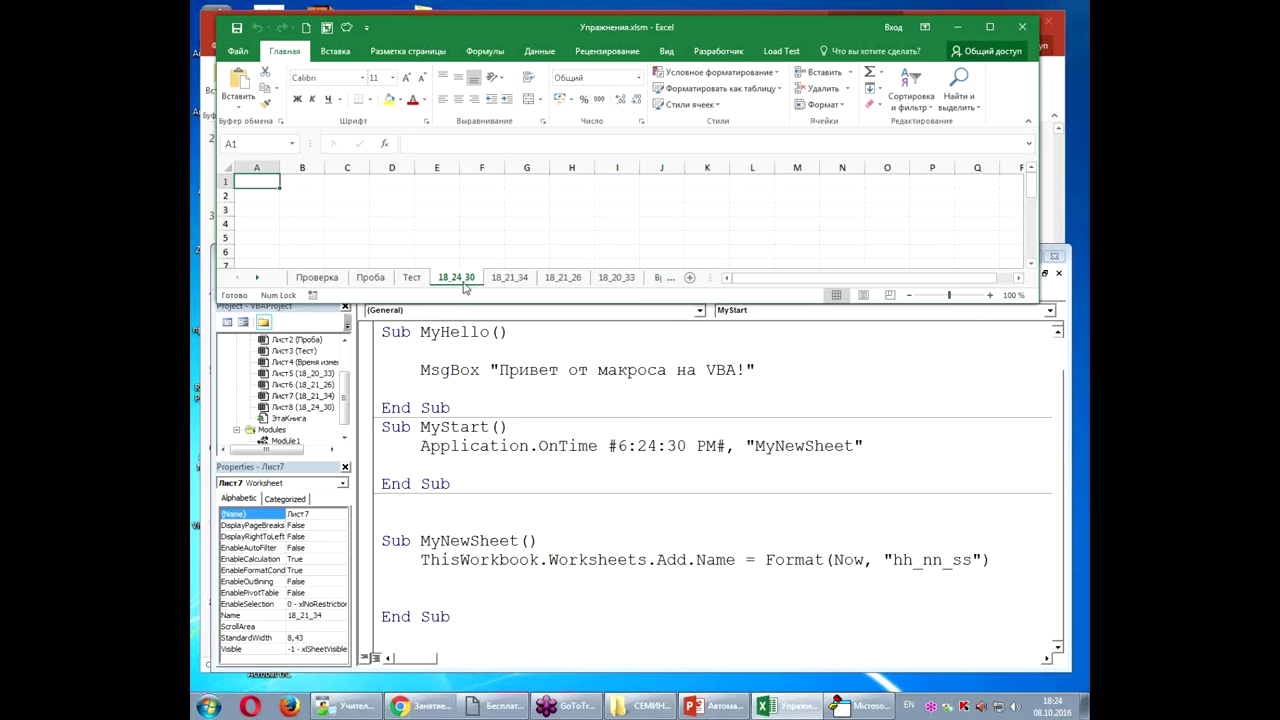
Step: After seeing the new 18_24_30 sheet, bring the MyStart macro code back up
click(557, 446)
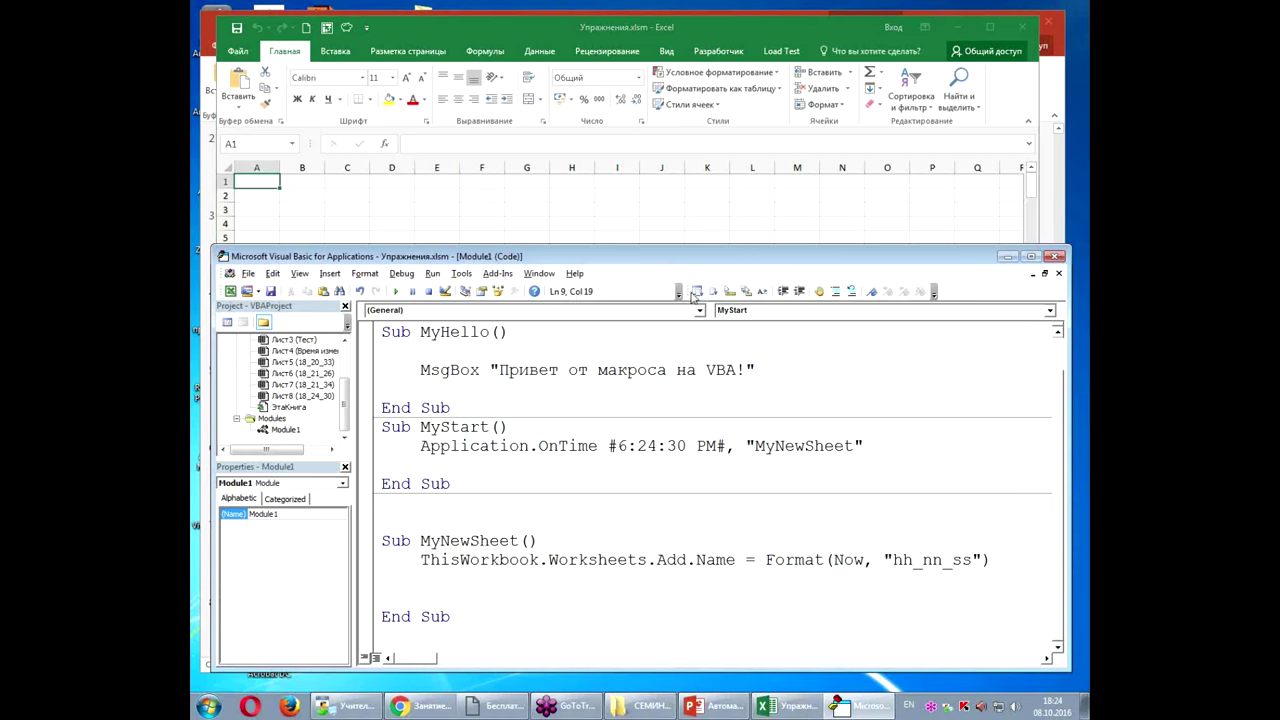
Step: Change the OnTime scheduled time from 6:24:30 to 6:30:00 PM
double_click(566, 447)
key(Down)
double_click(519, 446)
click(518, 460)
double_click(652, 446)
text(30)
drag(666, 446, 678, 446)
text(0)
click(666, 465)
Step: Rename the procedure Sub MyStart to MyStart_1
click(407, 446)
click(493, 428)
text(1)
key(Left)
text(_)
Step: Duplicate MyStart_1 below itself and rename the copy MyStart_2
mouse_move(452, 484)
mouse_down()
mouse_move(378, 447)
mouse_move(371, 484)
mouse_up()
key(ctrl+c)
click(385, 499)
key(ctrl+v)
drag(499, 503, 510, 503)
text(2)
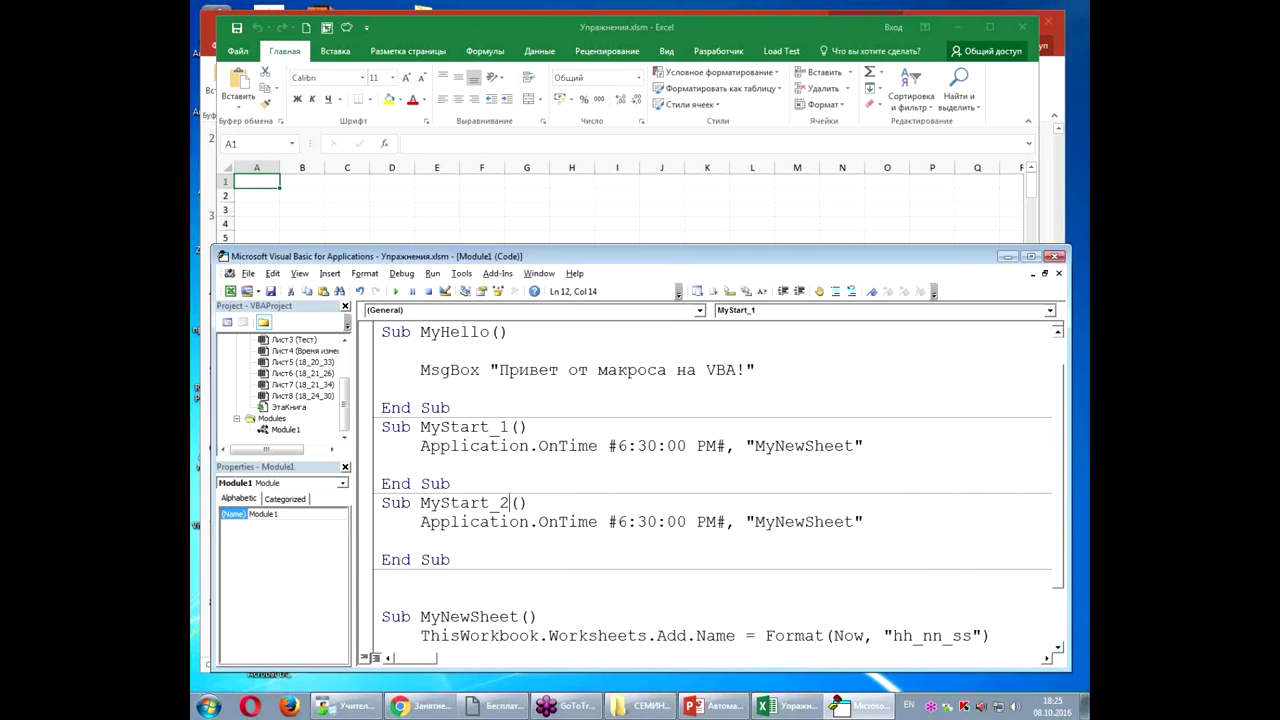
scroll(520, 510, down, 2)
key(Down)
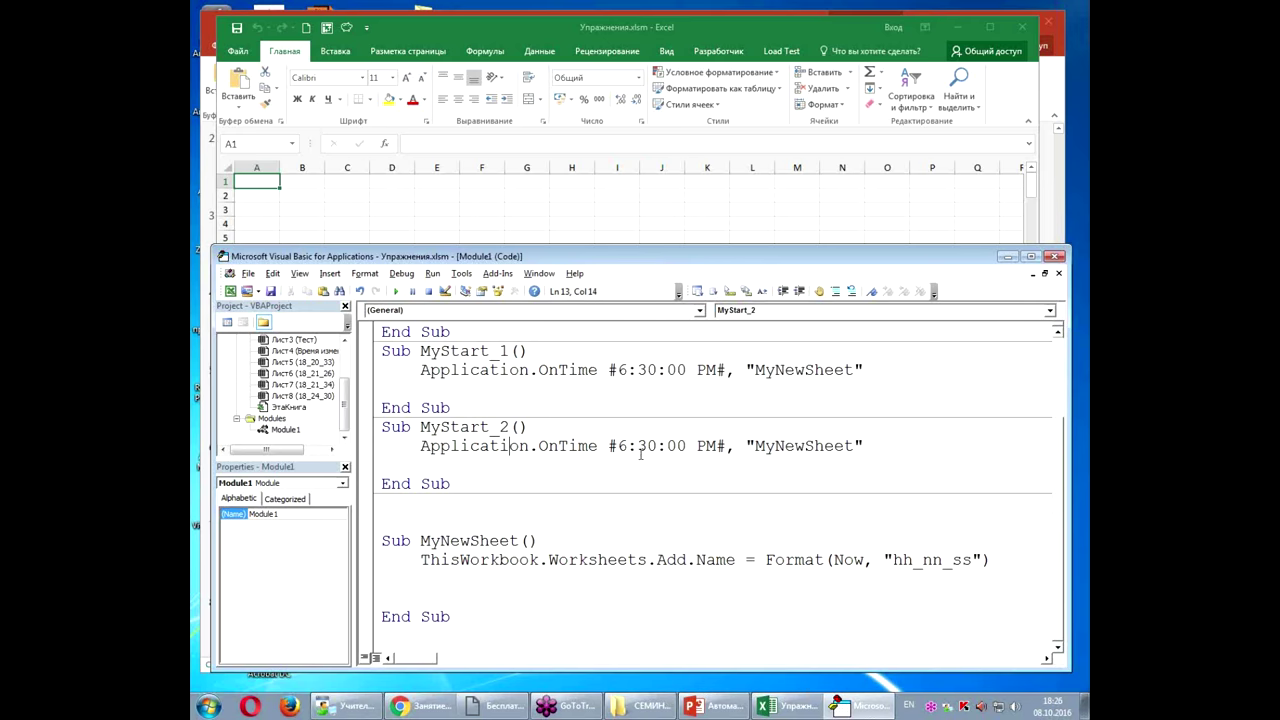
Step: Replace MyStart_2's fixed OnTime time with DateAdd("s", 10, Time)
drag(608, 446, 726, 448)
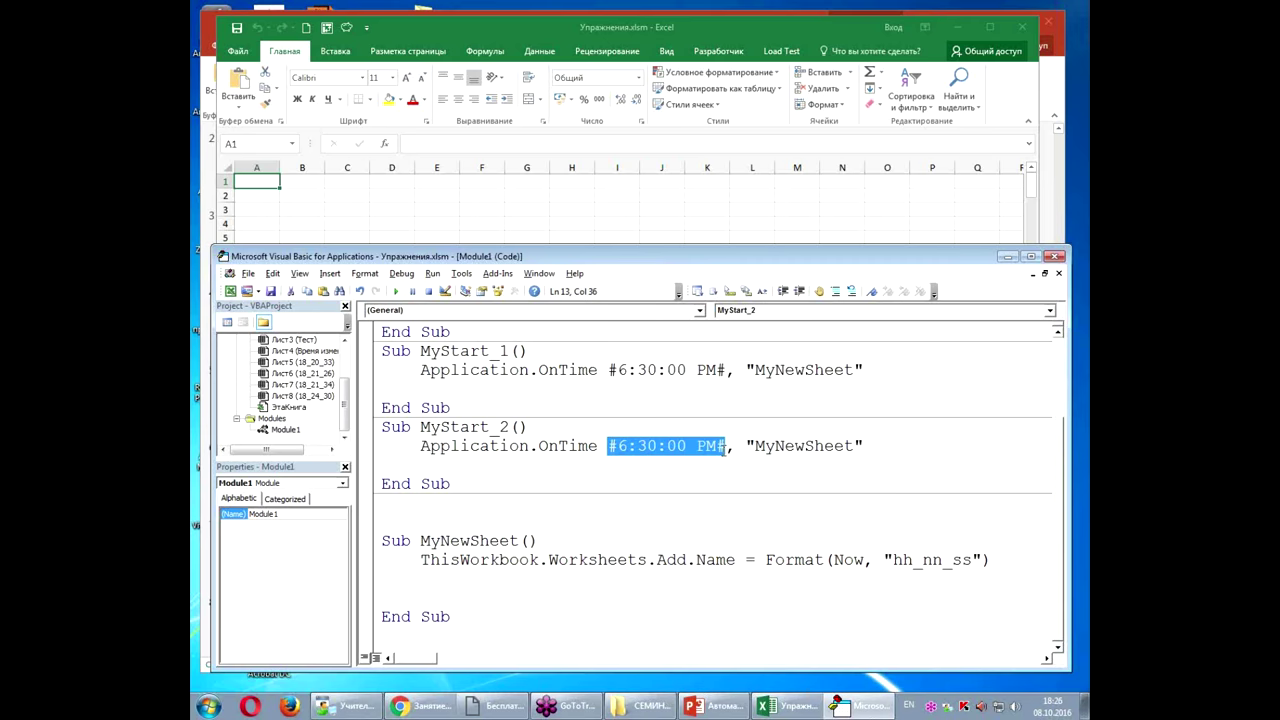
text(datea)
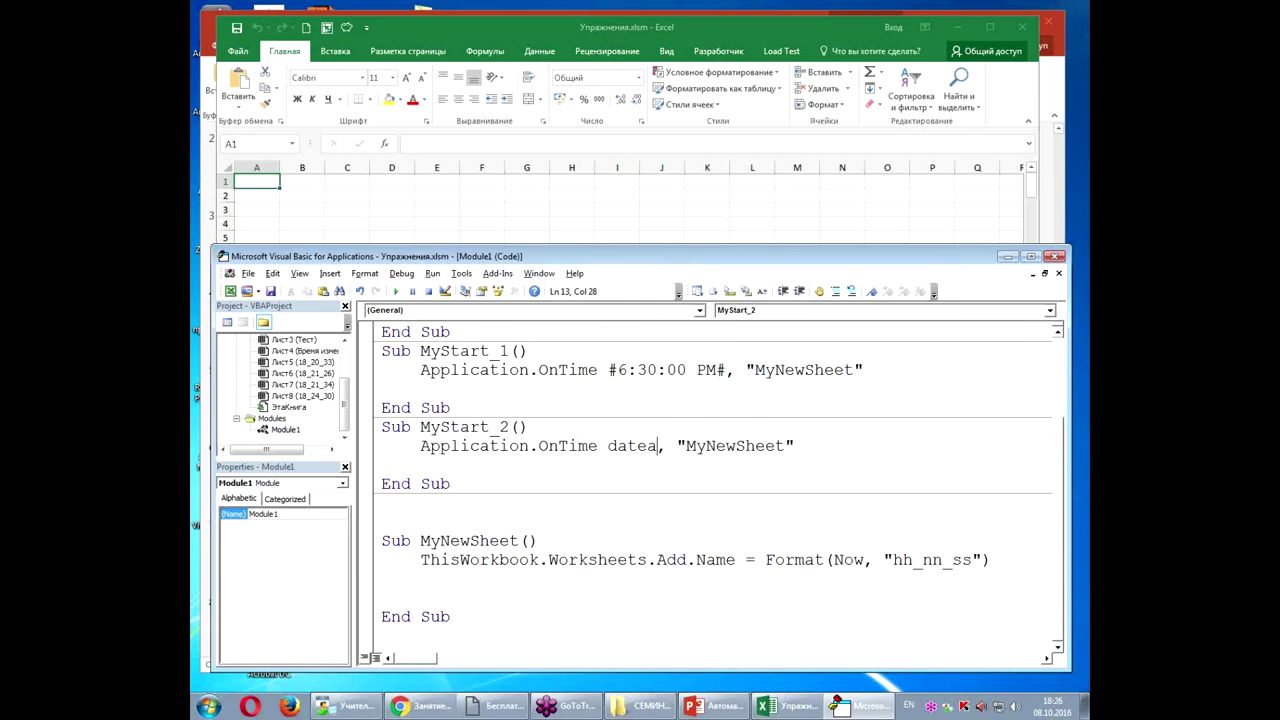
text(dd()
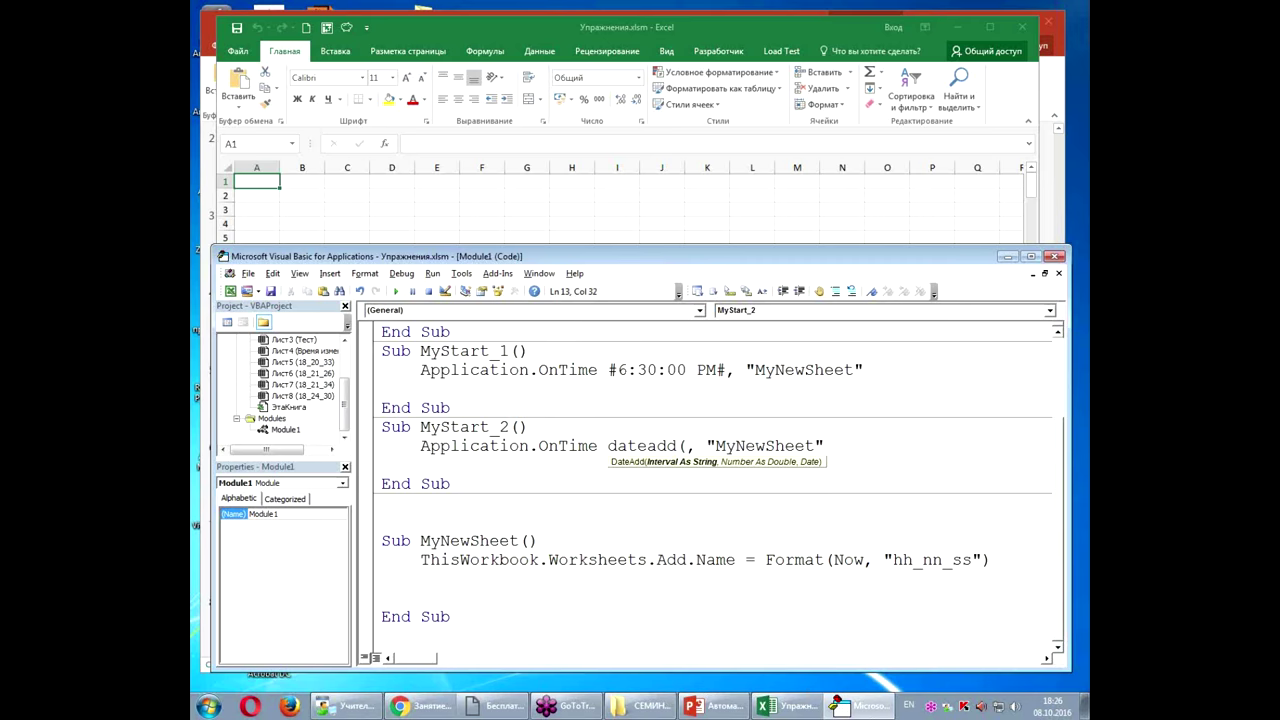
text("")
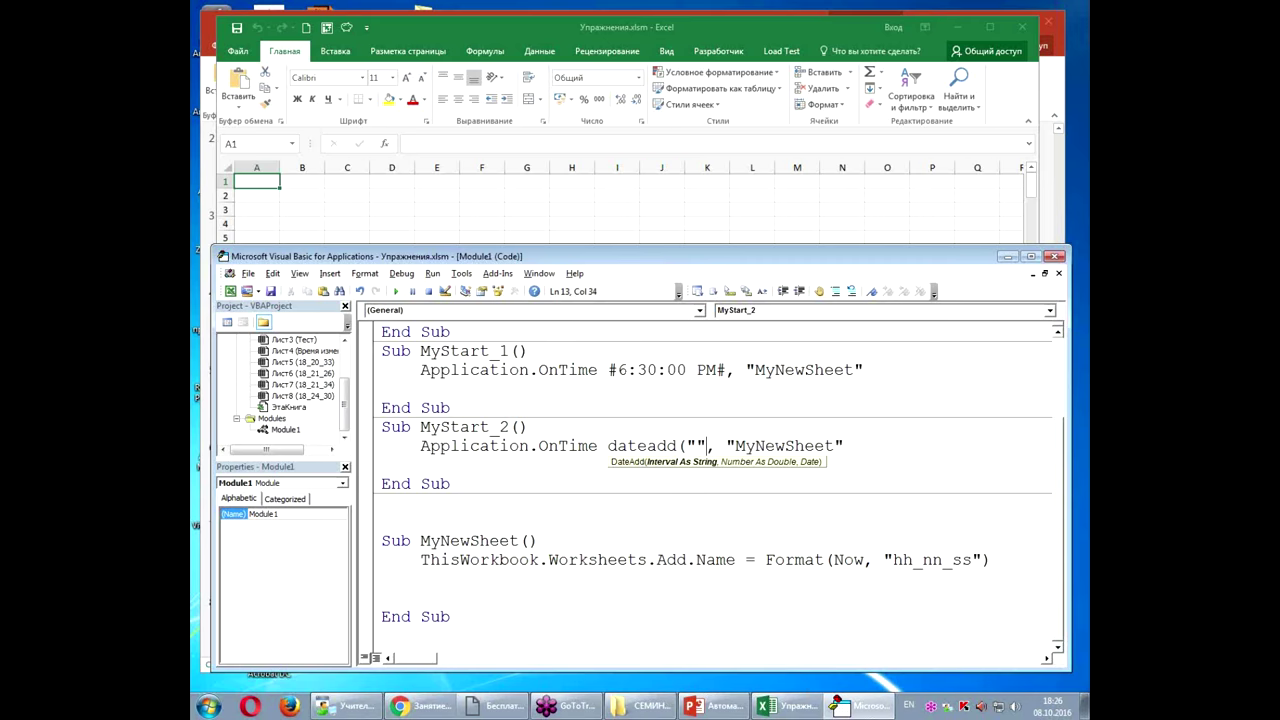
text())
text(s)
text(,)
text(5)
key(BackSpace)
text(10)
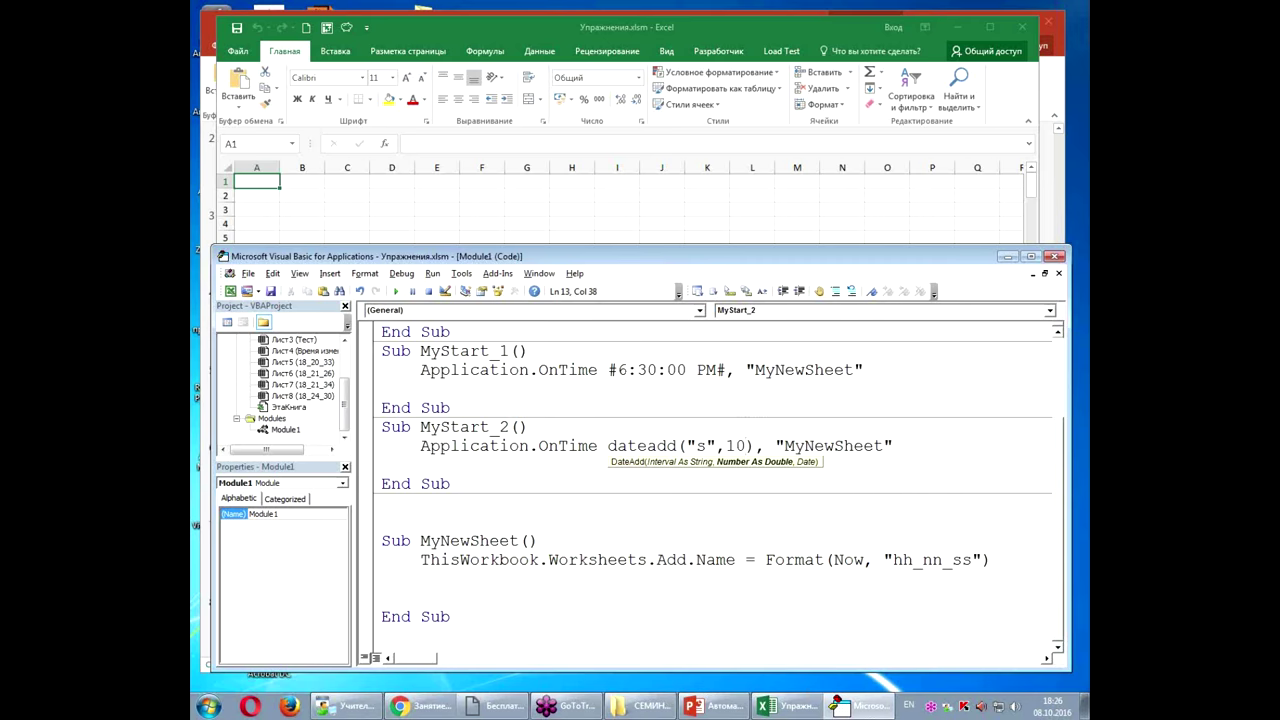
text(,time)
click(710, 480)
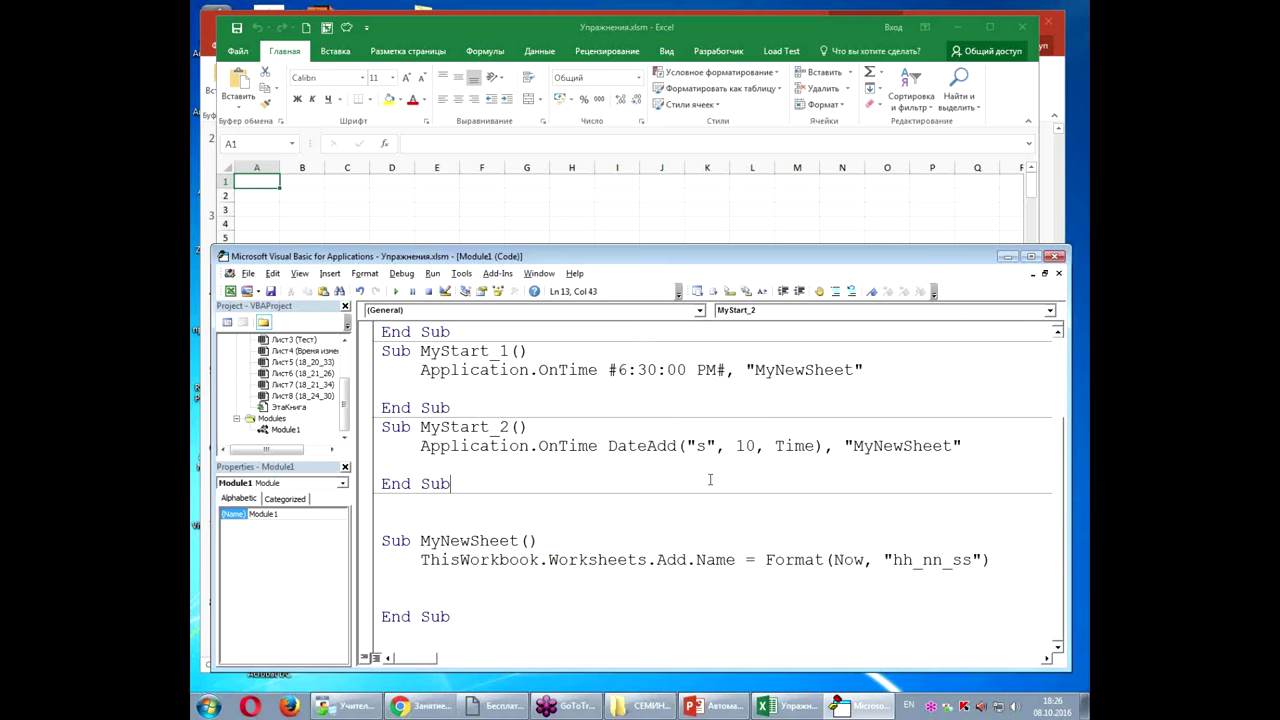
Step: Add the comment 'запуск каждые 10 секунд' under Sub MyStart_2
click(563, 427)
key(Return)
text(')
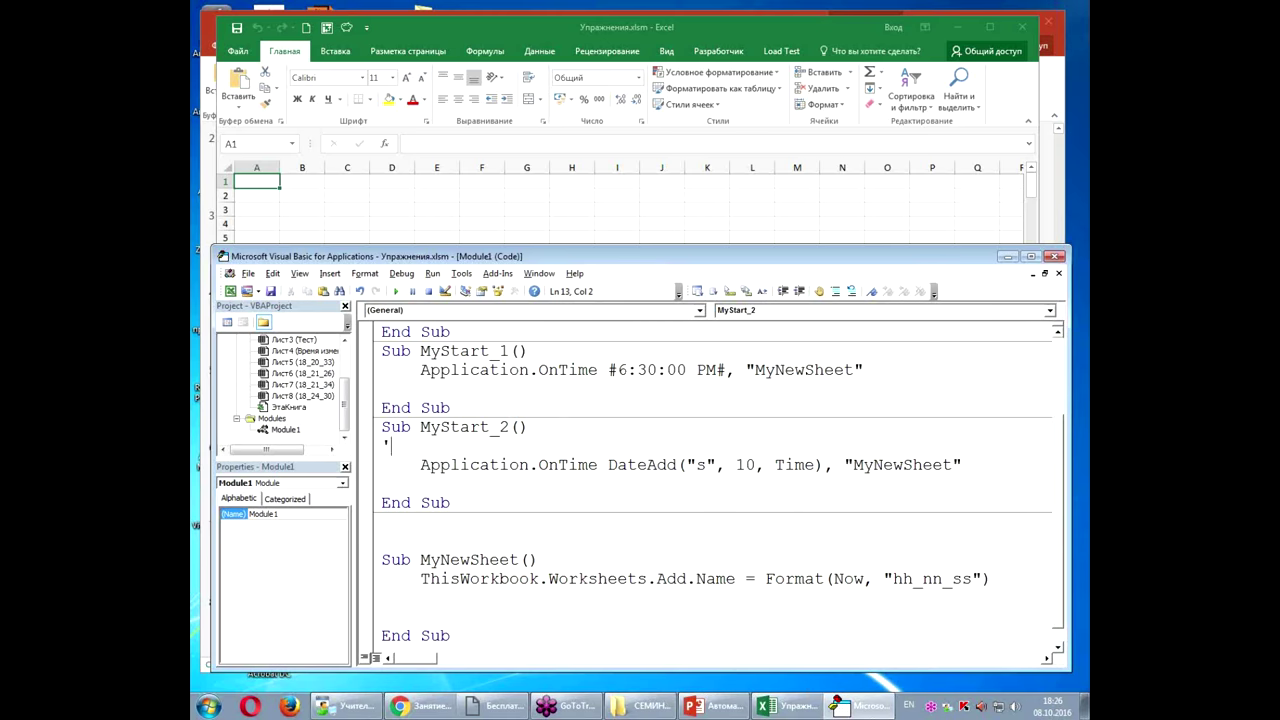
text(запуск ка)
text(ждые 10 секунд)
click(532, 491)
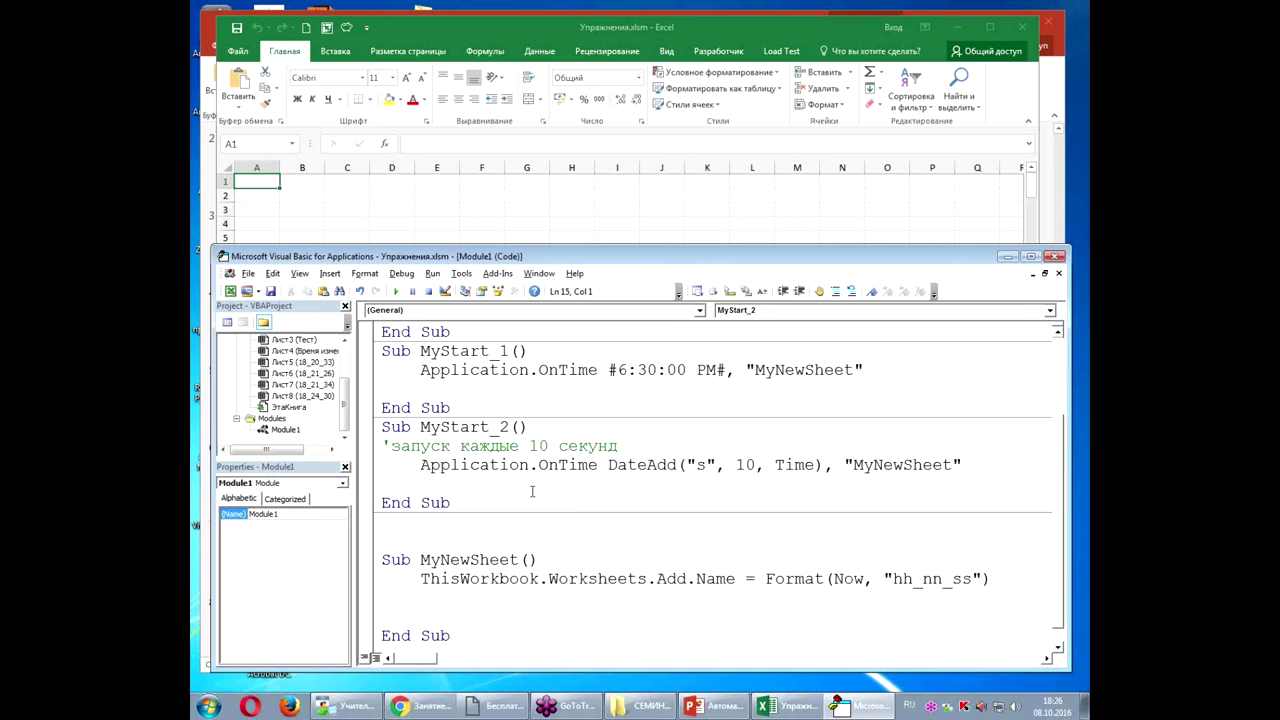
double_click(906, 465)
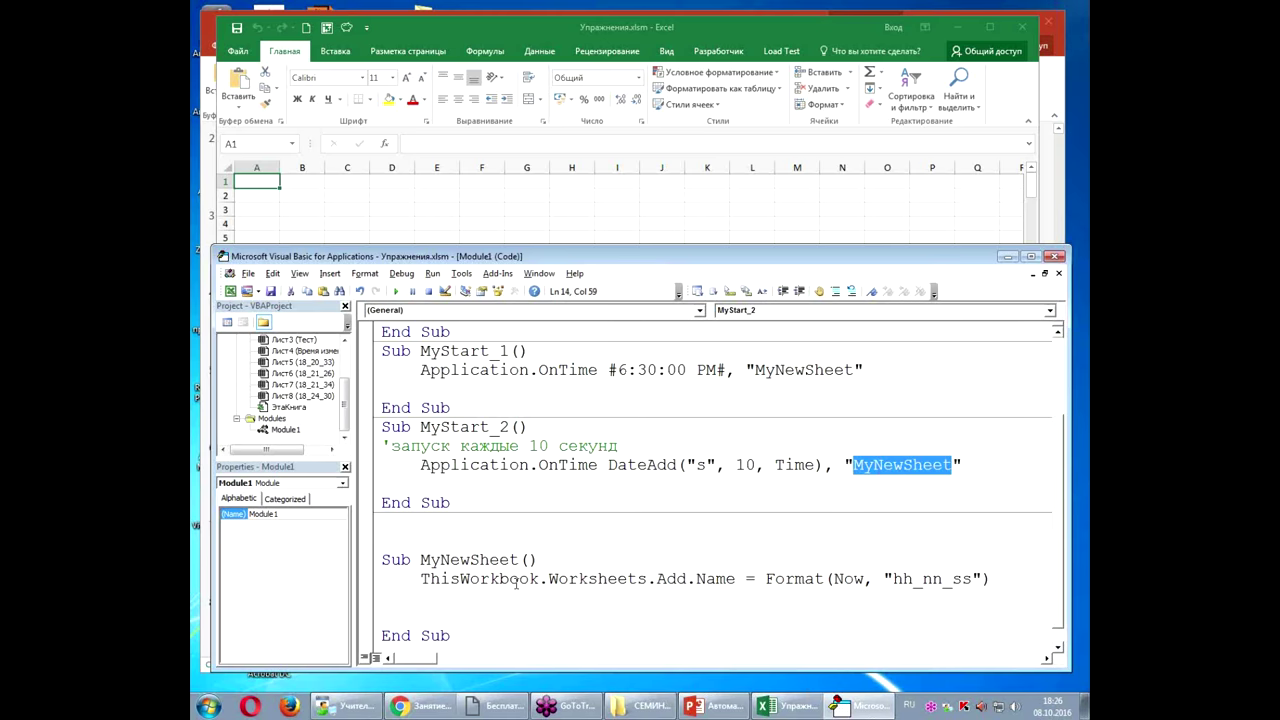
drag(421, 579, 990, 582)
click(857, 606)
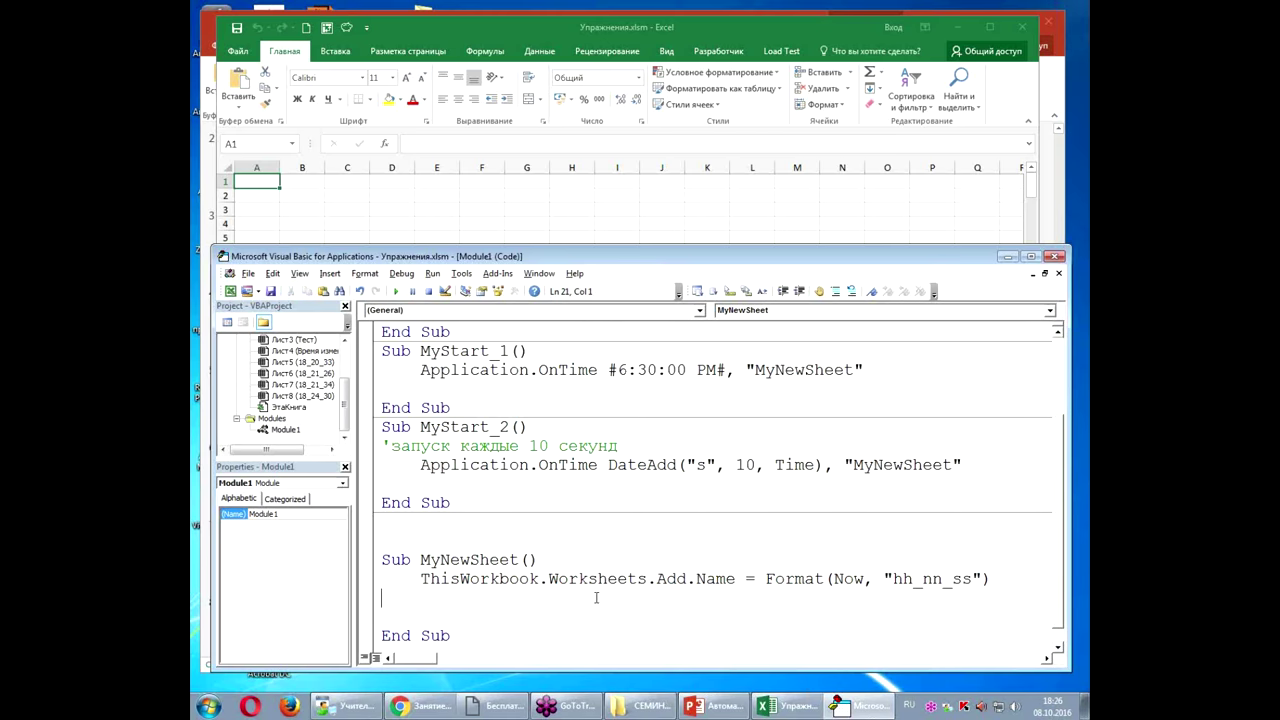
Step: Add a Call MyStart_2 line at the end of MyNewSheet
double_click(475, 430)
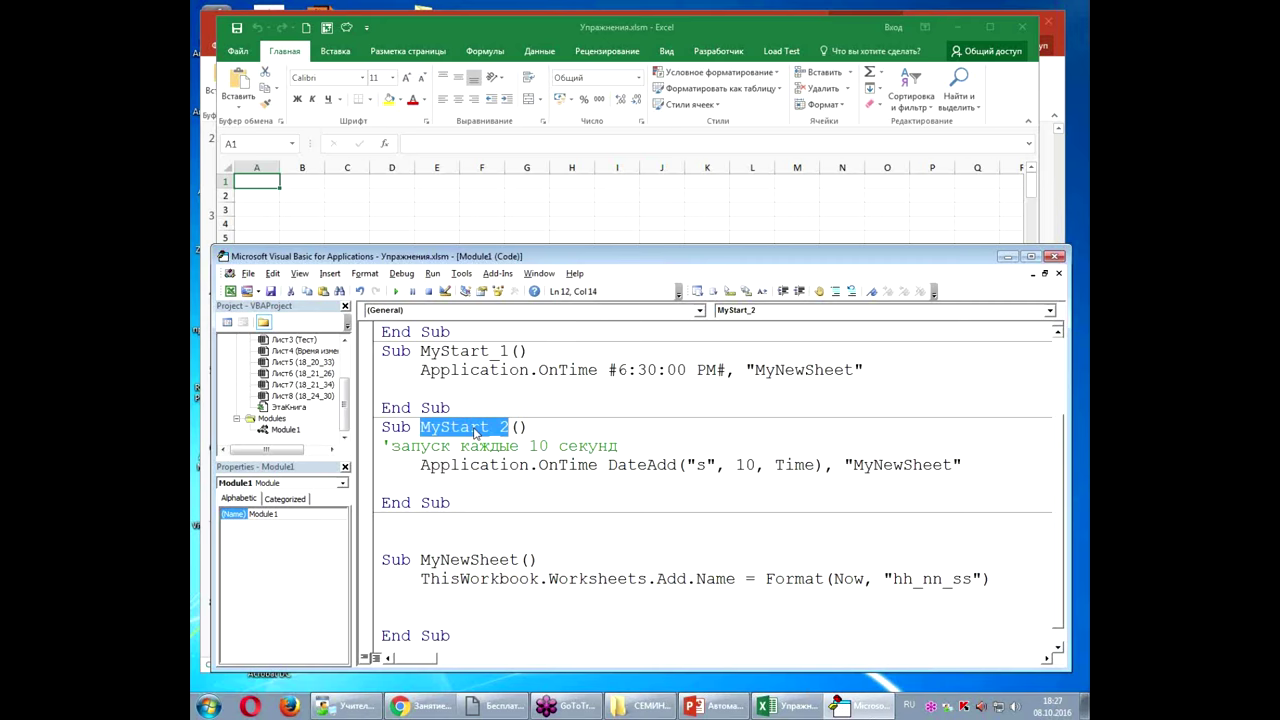
click(421, 597)
text(сф)
key(BackSpace)
key(BackSpace)
key(alt+shift)
text(call)
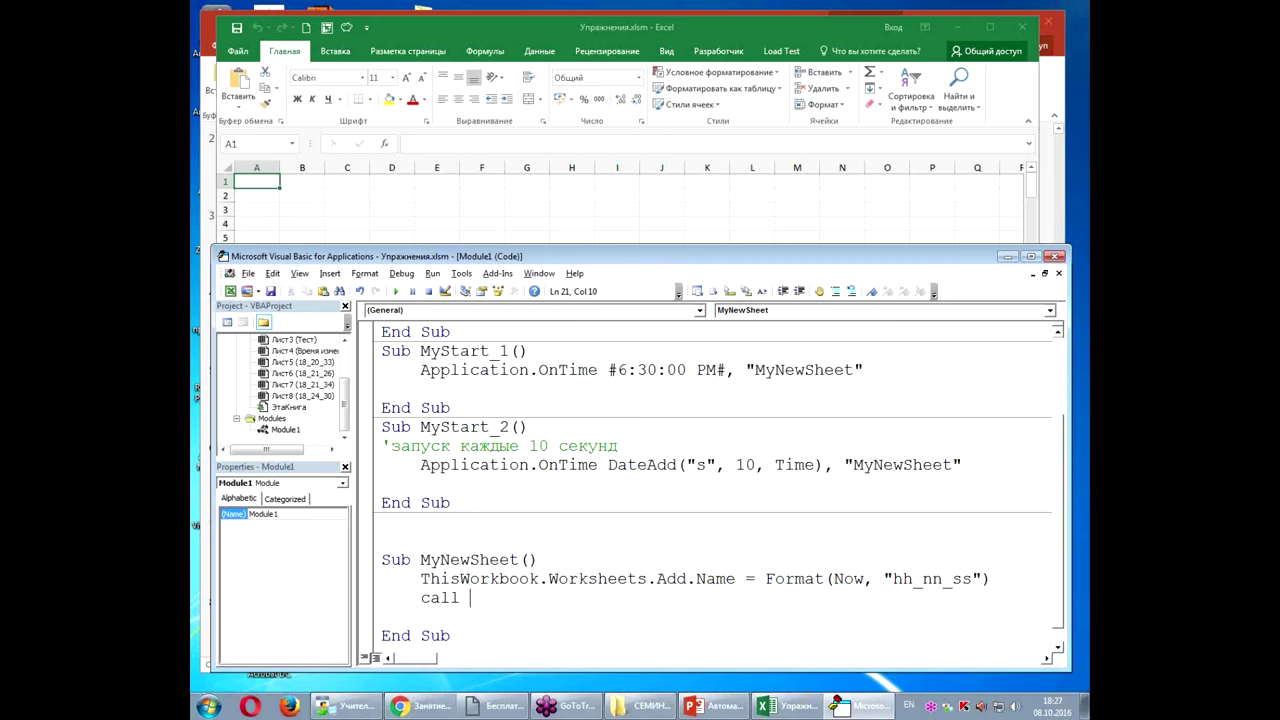
text( MyStart_2)
key(Return)
click(369, 623)
key(Delete)
click(500, 598)
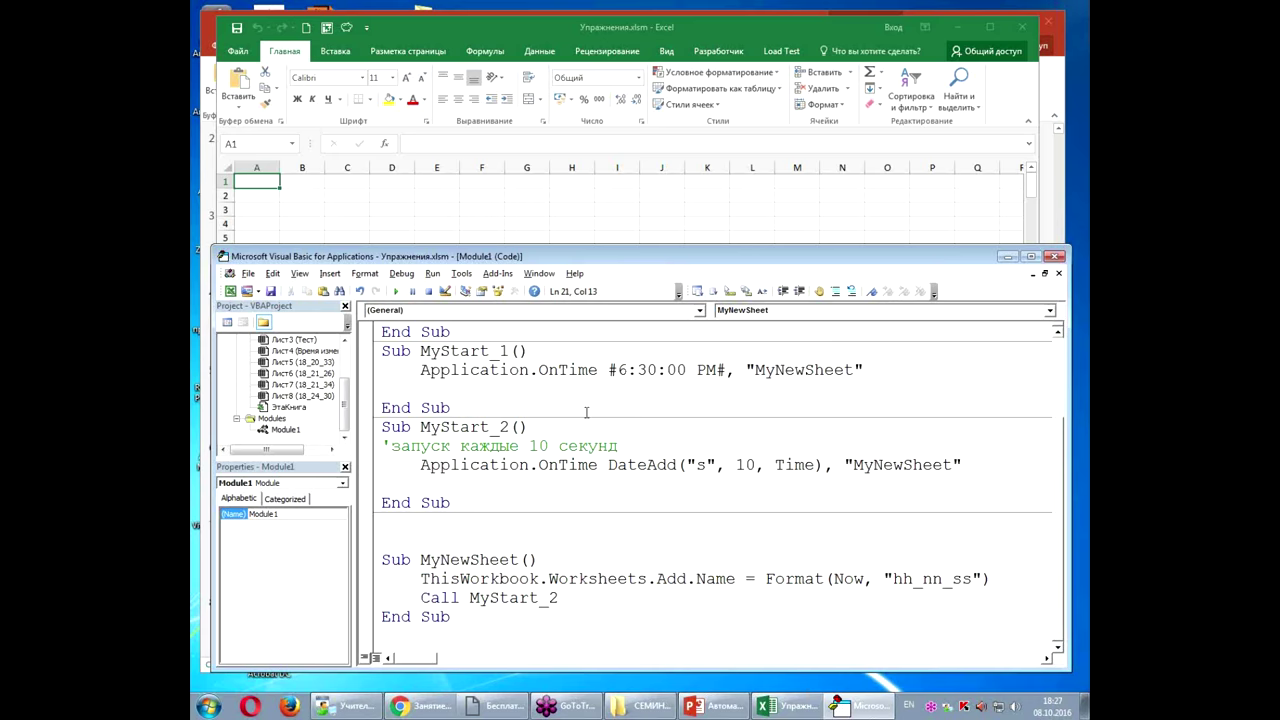
Step: Paste a copy of MyNewSheet above MyStart_2 and rename it MyNewSheet_1
click(384, 427)
key(Return)
key(Return)
scroll(523, 565, down, 1)
drag(452, 617, 370, 572)
key(ctrl+c)
click(387, 389)
key(ctrl+v)
click(519, 389)
text(_1)
Step: Point MyStart_1's OnTime at MyNewSheet_1 and remove Call MyStart_2 from MyNewSheet_1
click(855, 332)
text(_1)
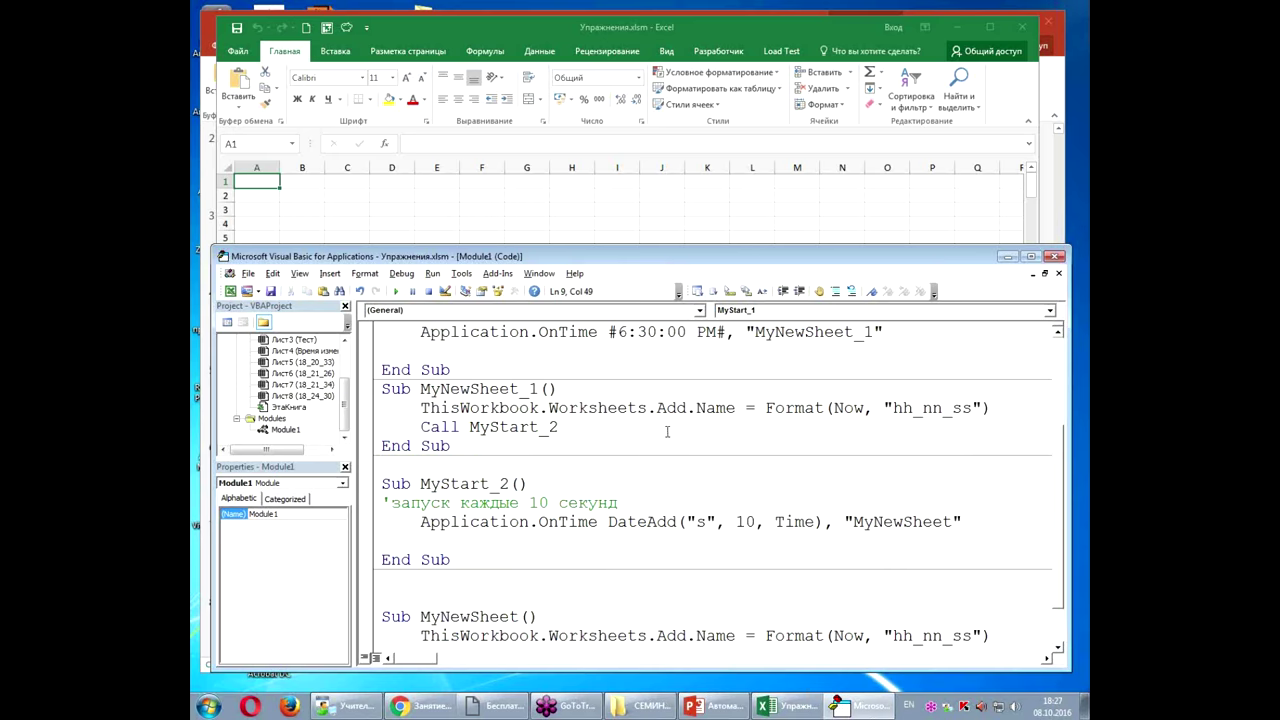
drag(558, 427, 362, 427)
key(Delete)
key(Delete)
key(End)
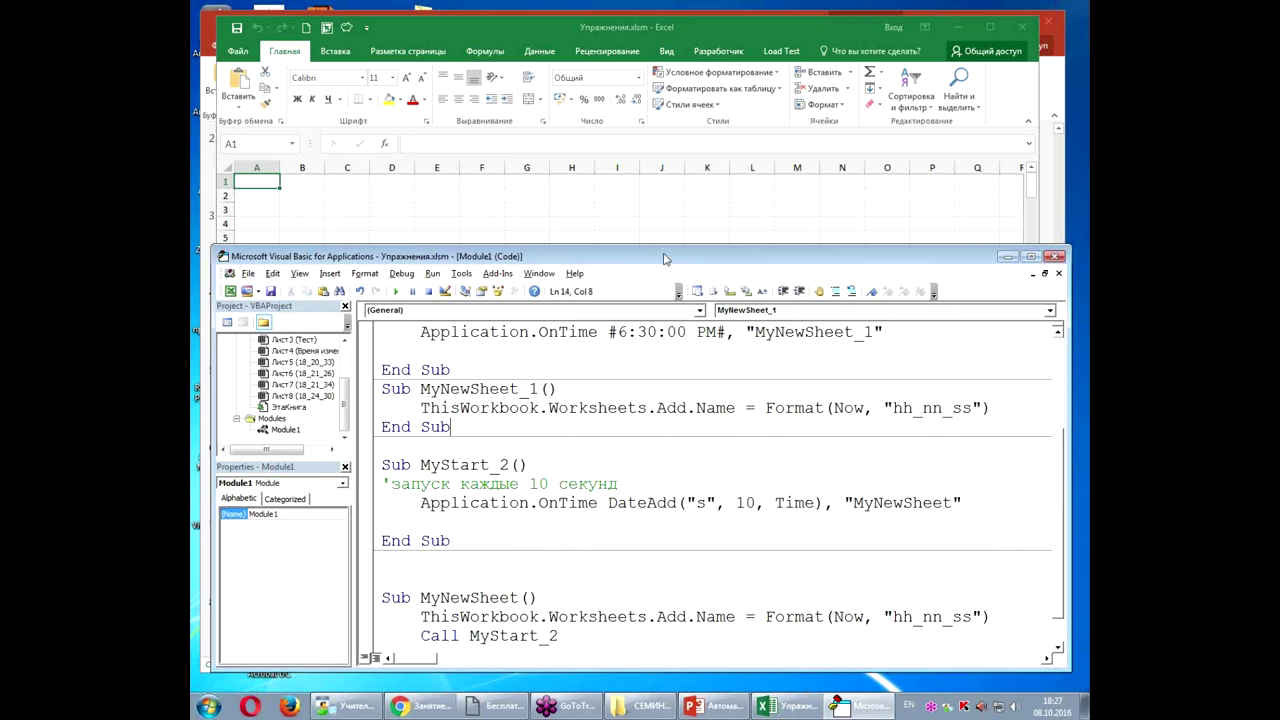
Step: Rename the original MyNewSheet to MyNewSheet_2 and make MyStart_2 schedule MyNewSheet_2
drag(664, 246, 663, 132)
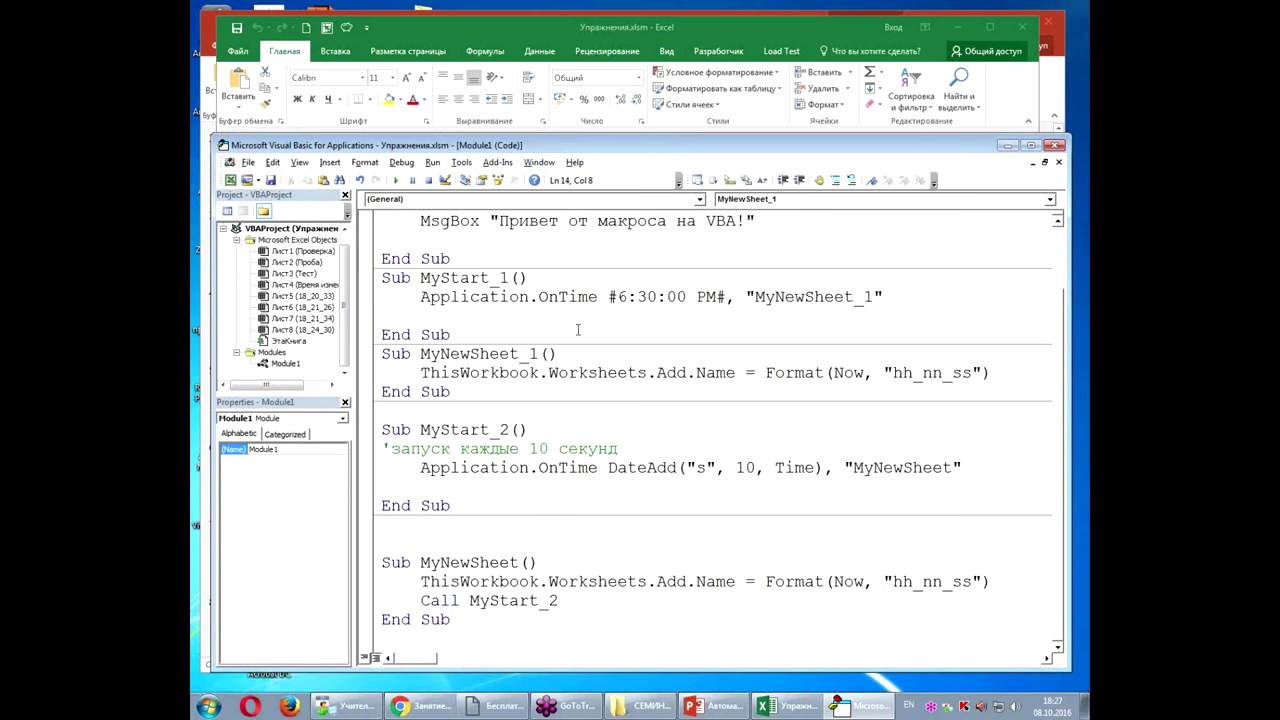
click(540, 467)
click(605, 562)
click(736, 582)
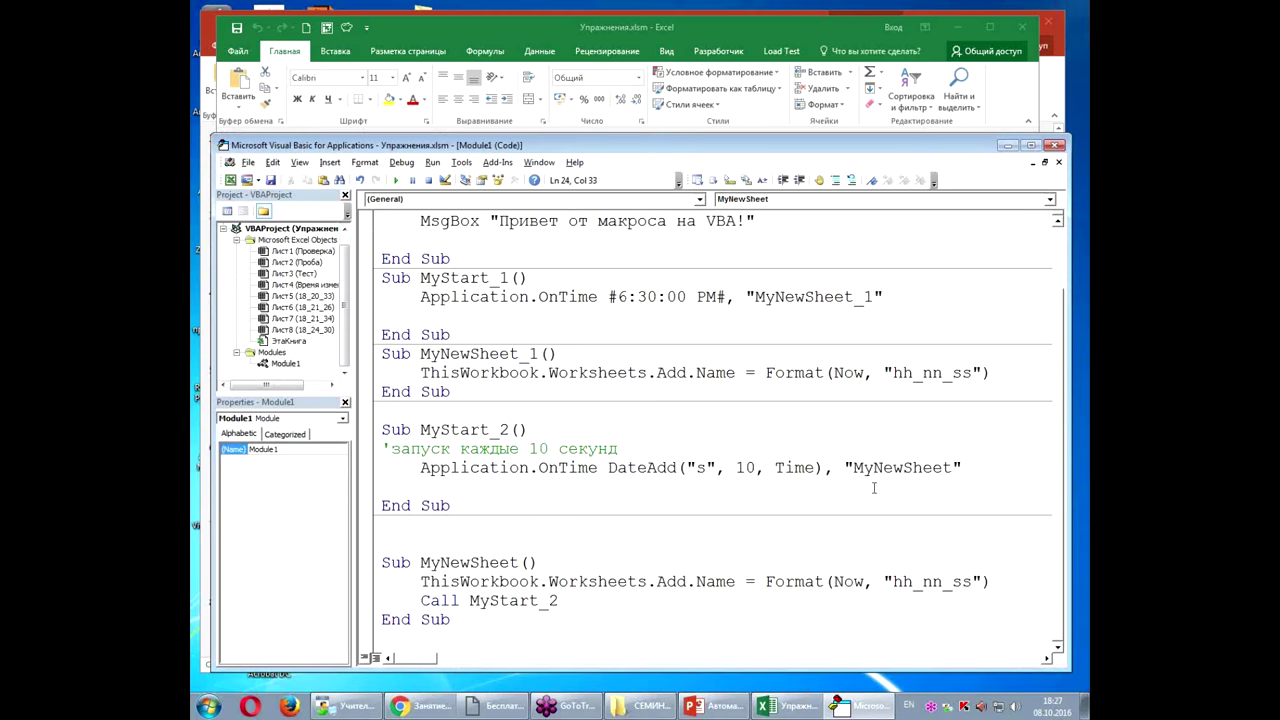
click(955, 467)
text(_2)
click(536, 562)
text(_2)
click(494, 524)
key(Delete)
Step: Minimize the VBA editor to show the workbook and select cell L6
click(548, 468)
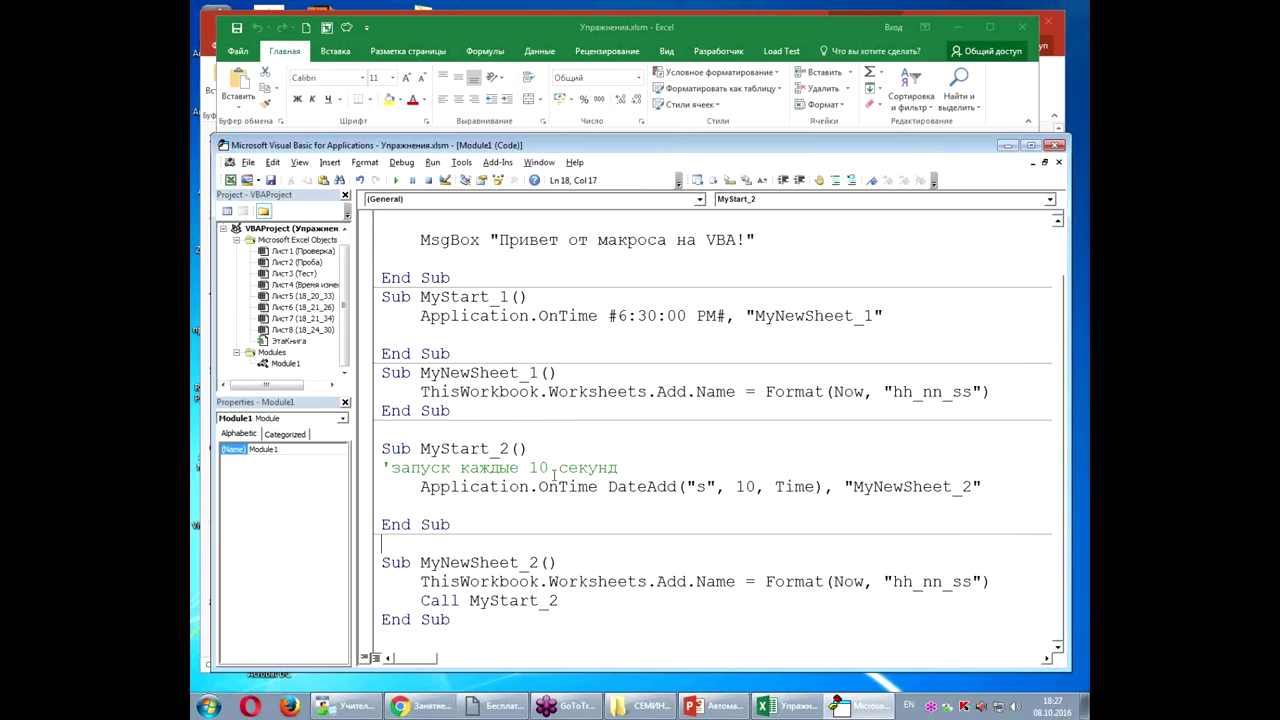
double_click(480, 449)
click(566, 466)
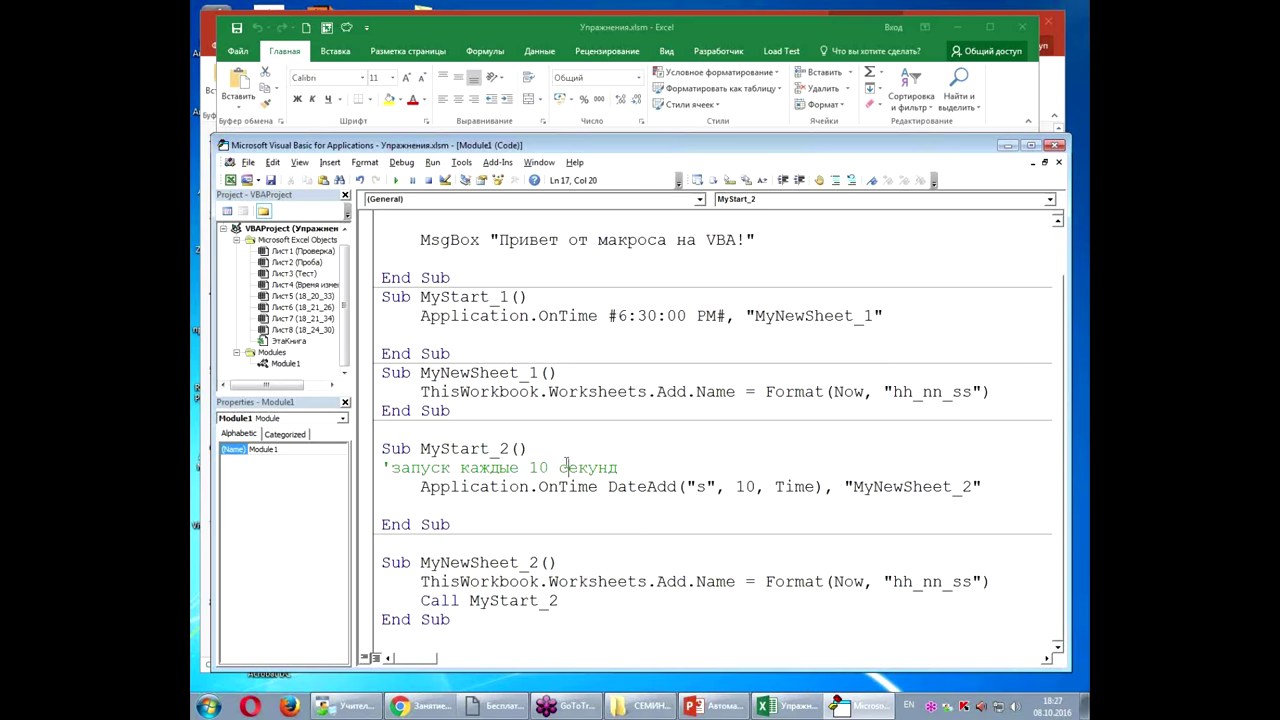
click(1008, 146)
click(745, 250)
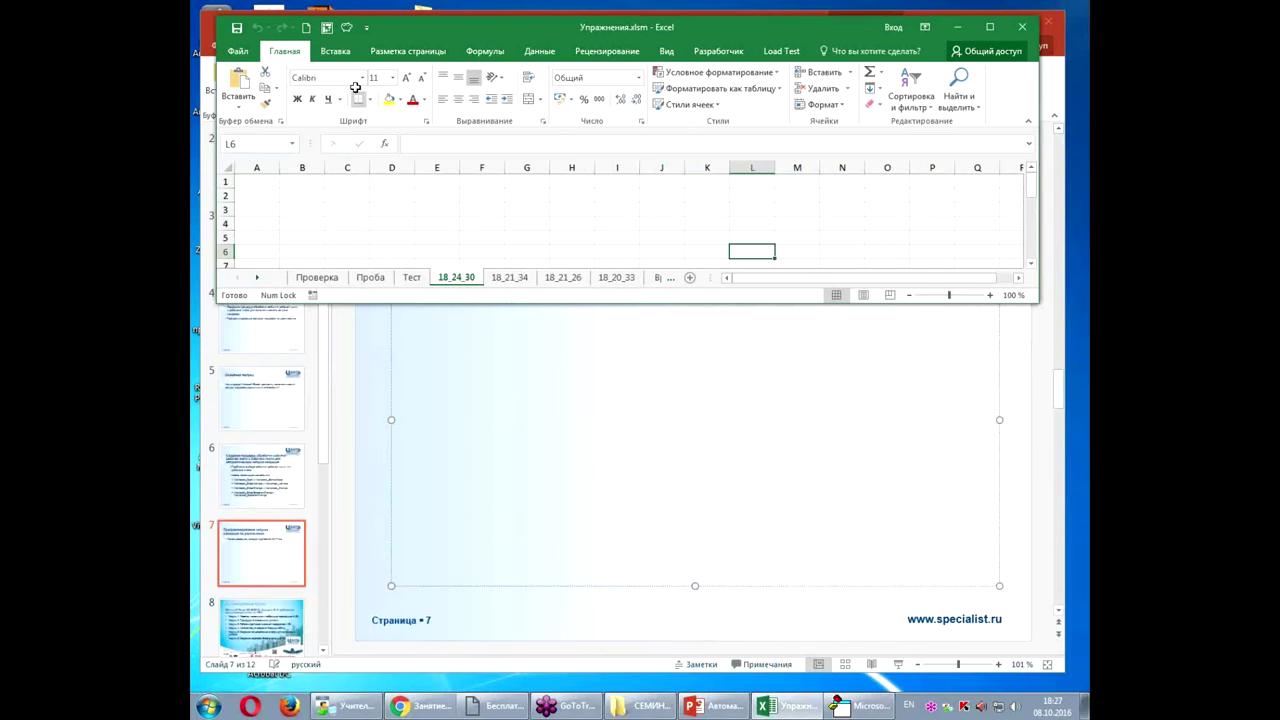
Step: Return to the VBA editor and open the ЭтаКнига code module
click(425, 210)
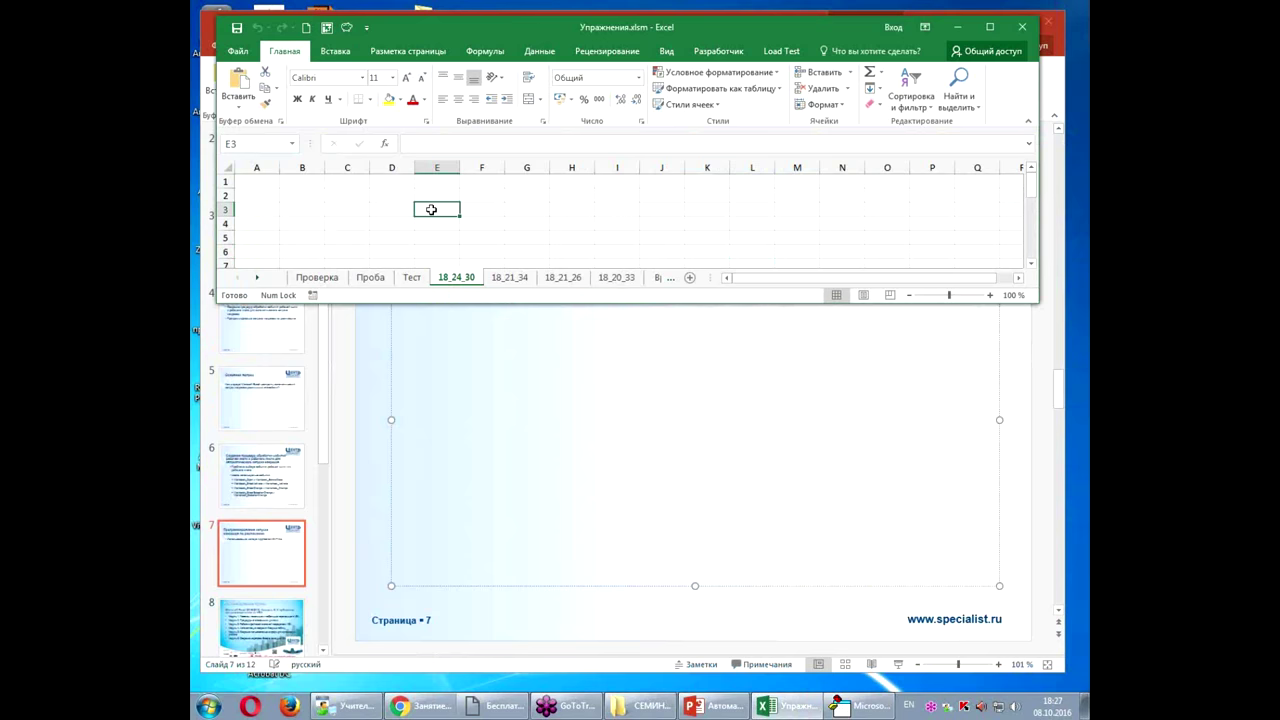
key(alt+F11)
double_click(482, 450)
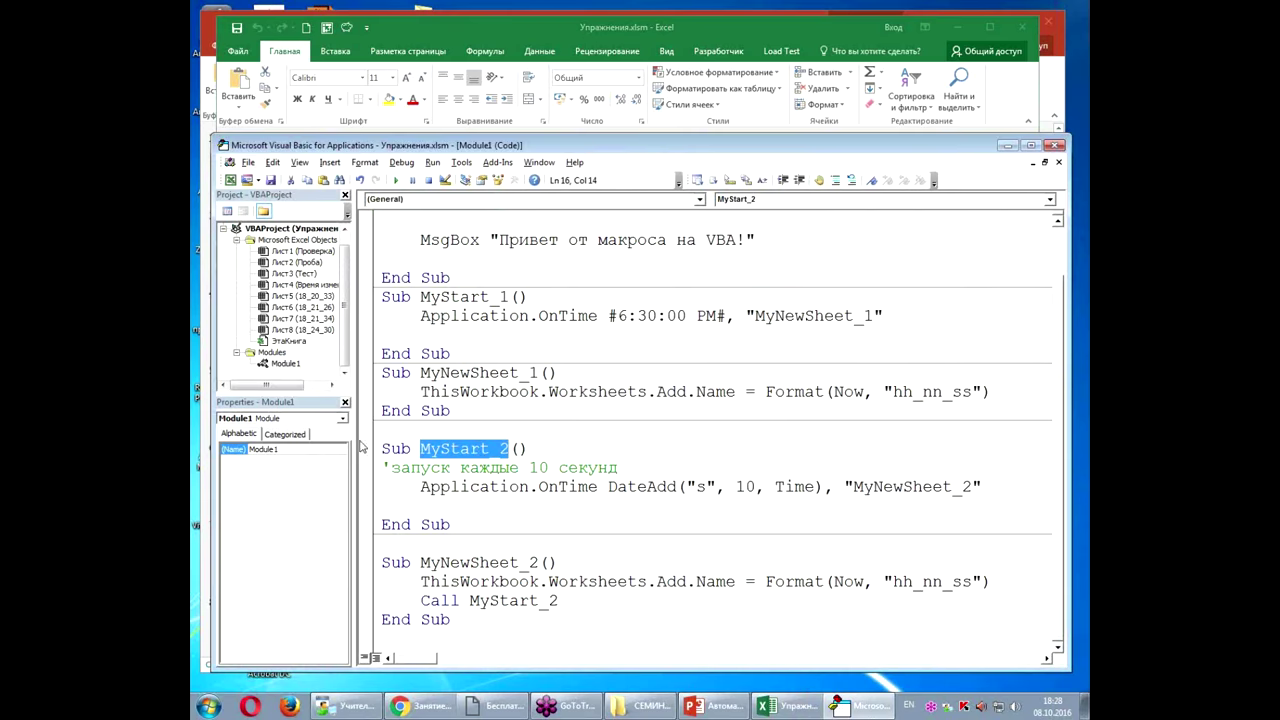
click(289, 342)
double_click(289, 343)
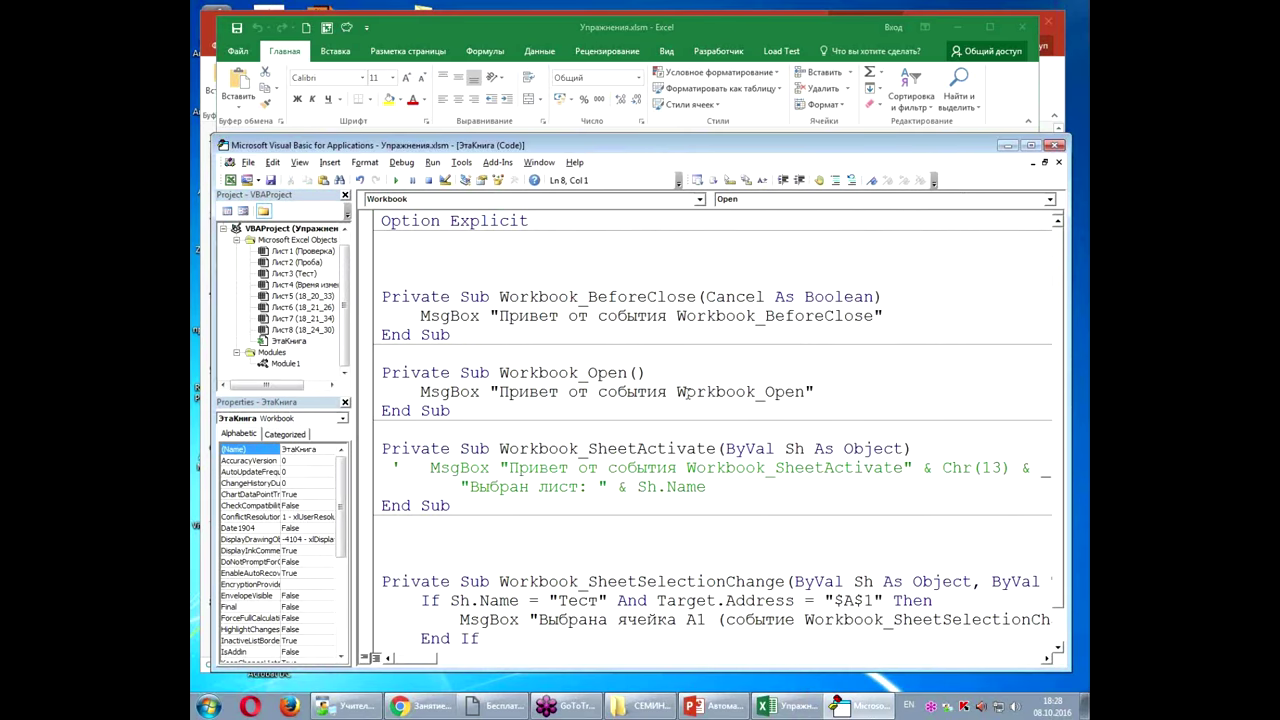
Step: Add 'Call MyStart_2' below the MsgBox in Workbook_Open and close the Visual Basic window
click(839, 389)
key(Return)
text(call MyStart_2)
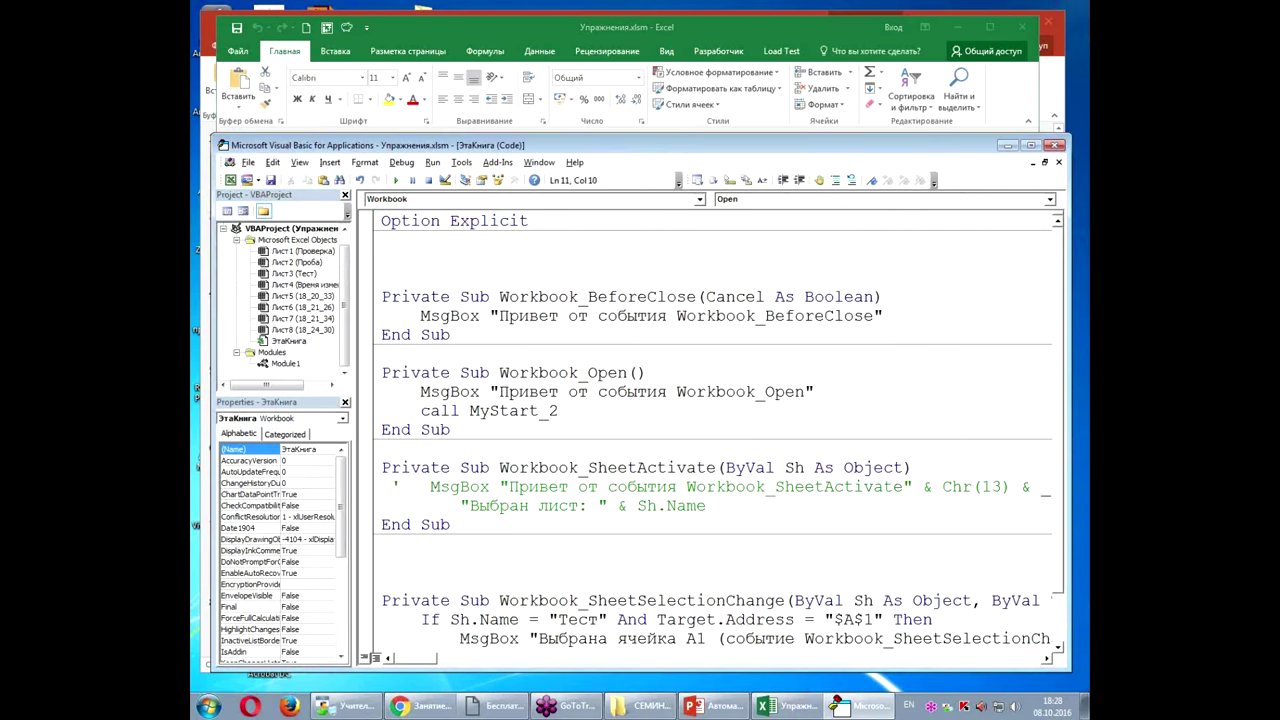
click(766, 486)
click(1057, 145)
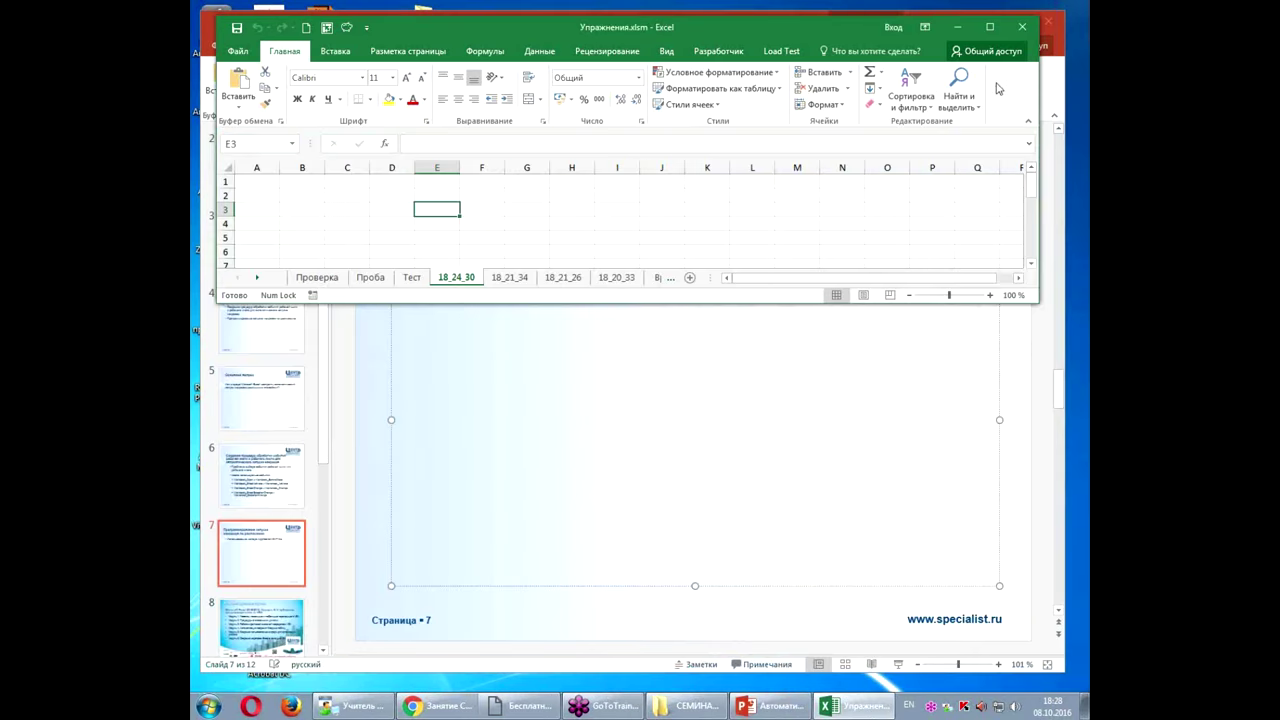
Step: Close Excel, acknowledging the BeforeClose message
click(989, 27)
click(1073, 11)
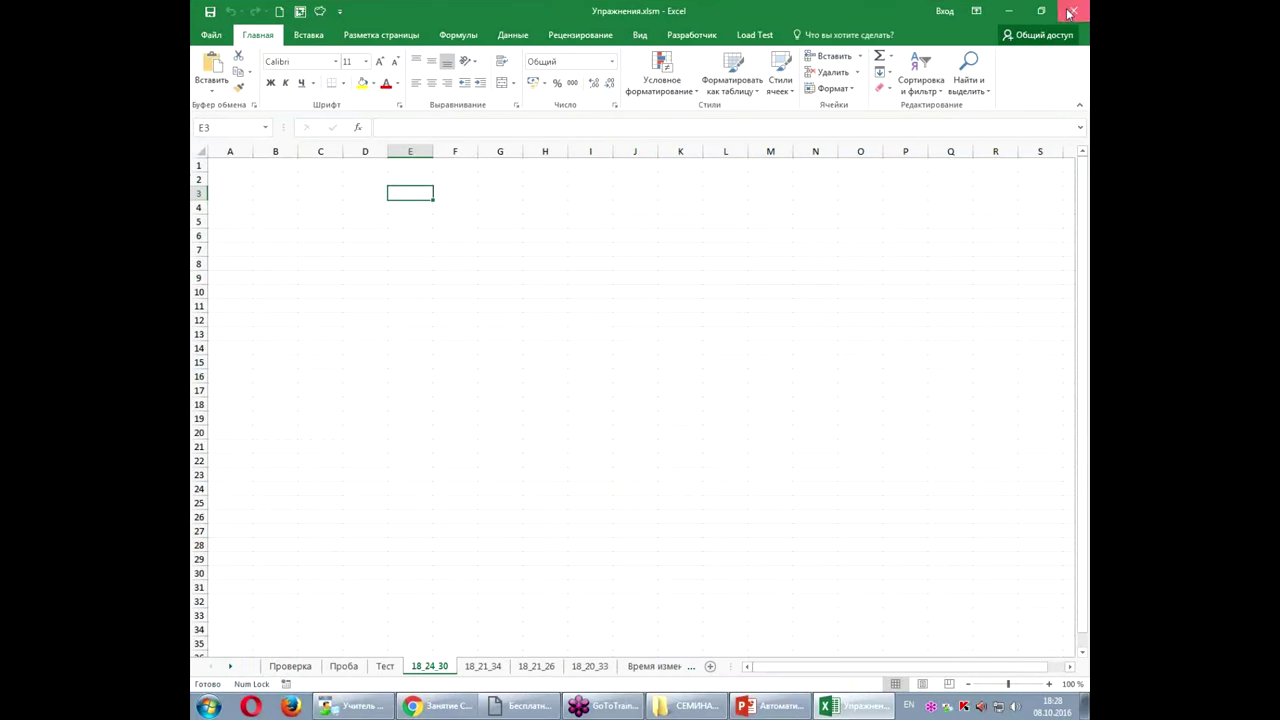
click(707, 397)
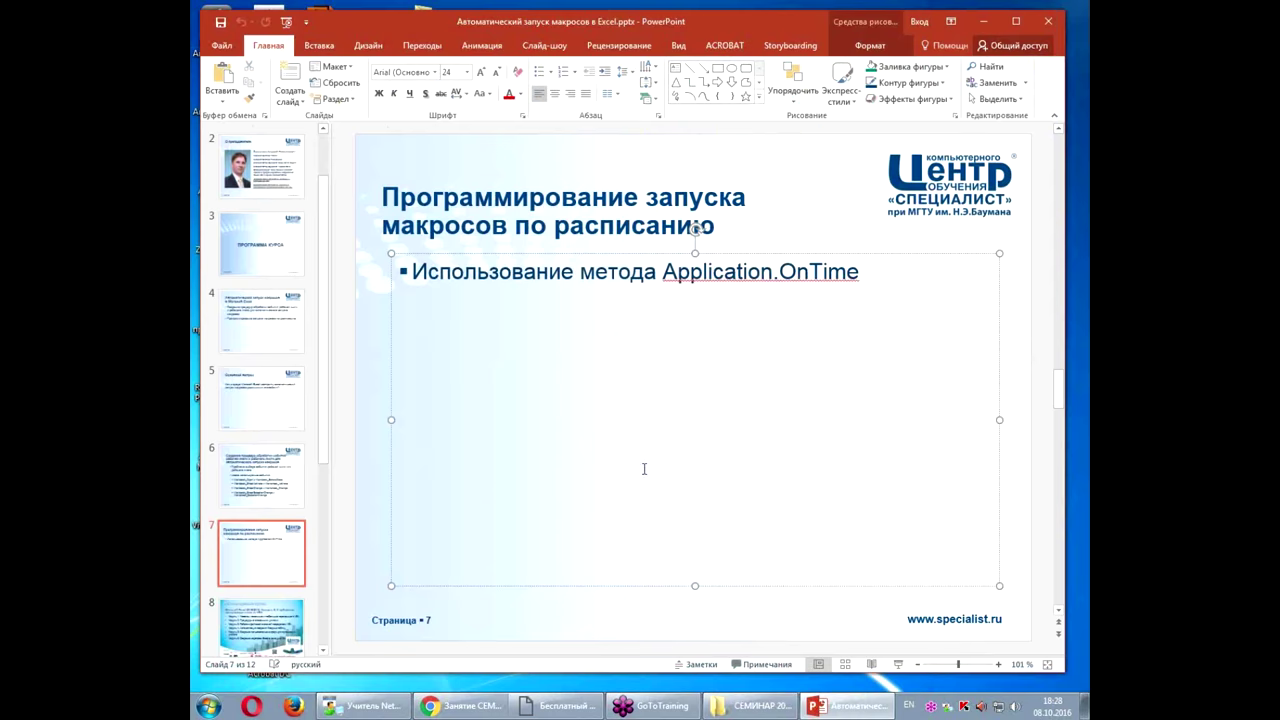
Step: Reopen Упражнения.xlsm from the seminar folder and dismiss the Workbook_Open greeting
click(742, 706)
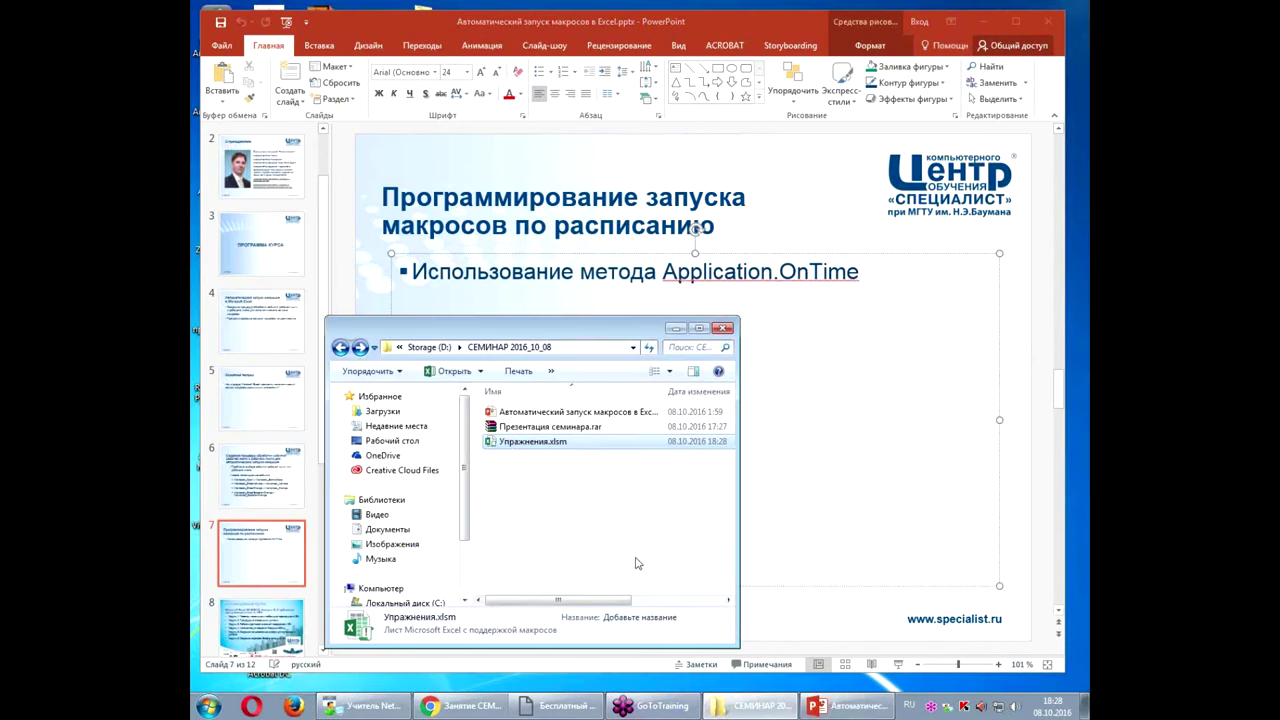
double_click(541, 443)
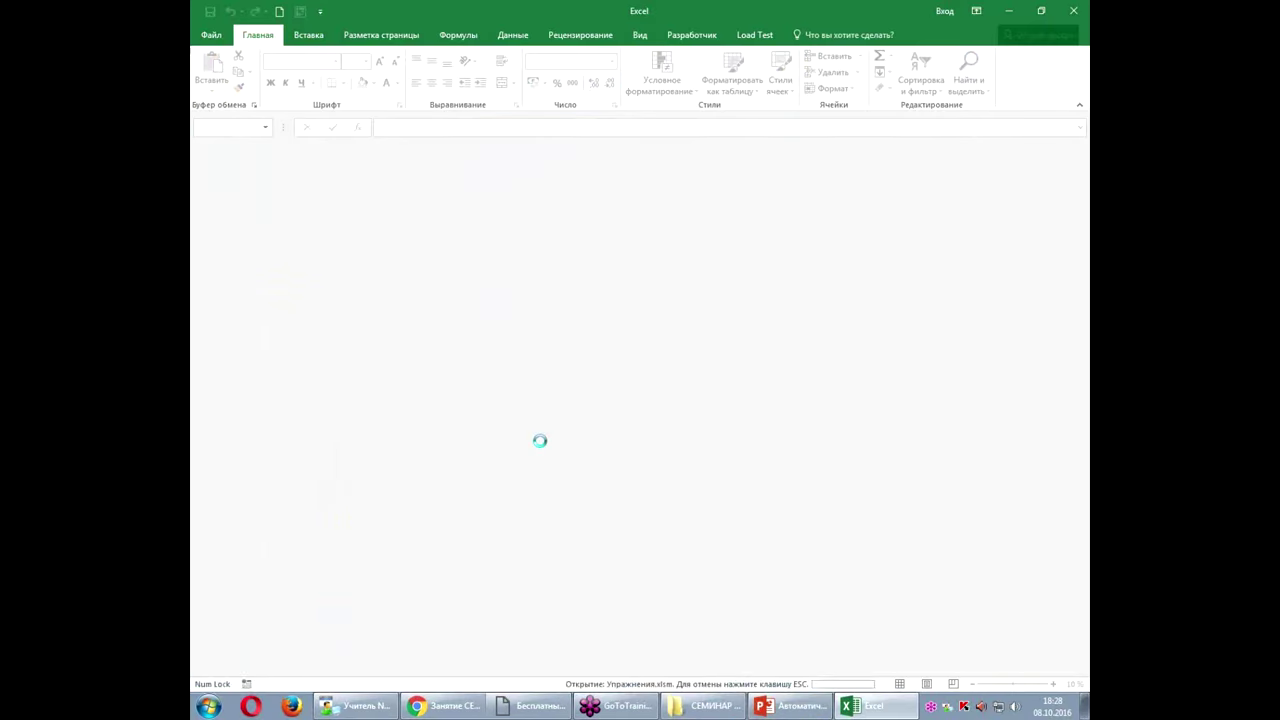
click(692, 400)
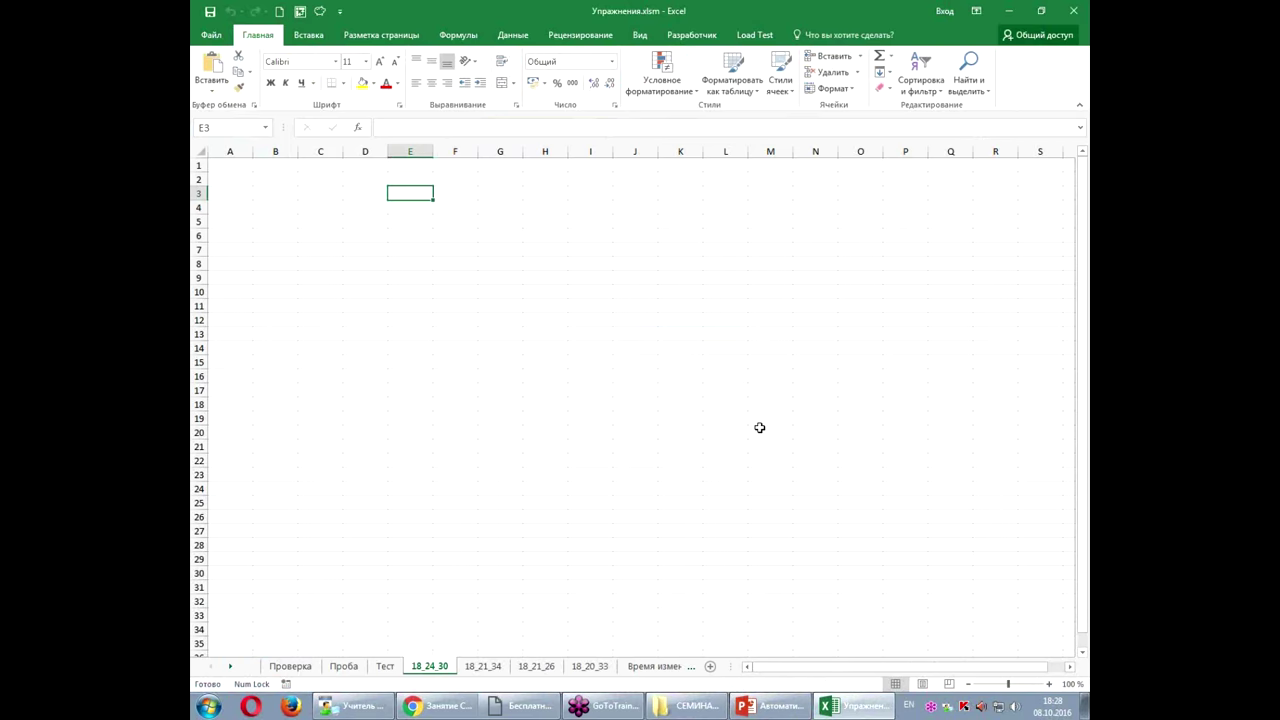
Step: Let sheets 18_28_37, 18_28_47 and 18_28_57 appear every ten seconds, then reopen the VBA editor
key(shift+F11)
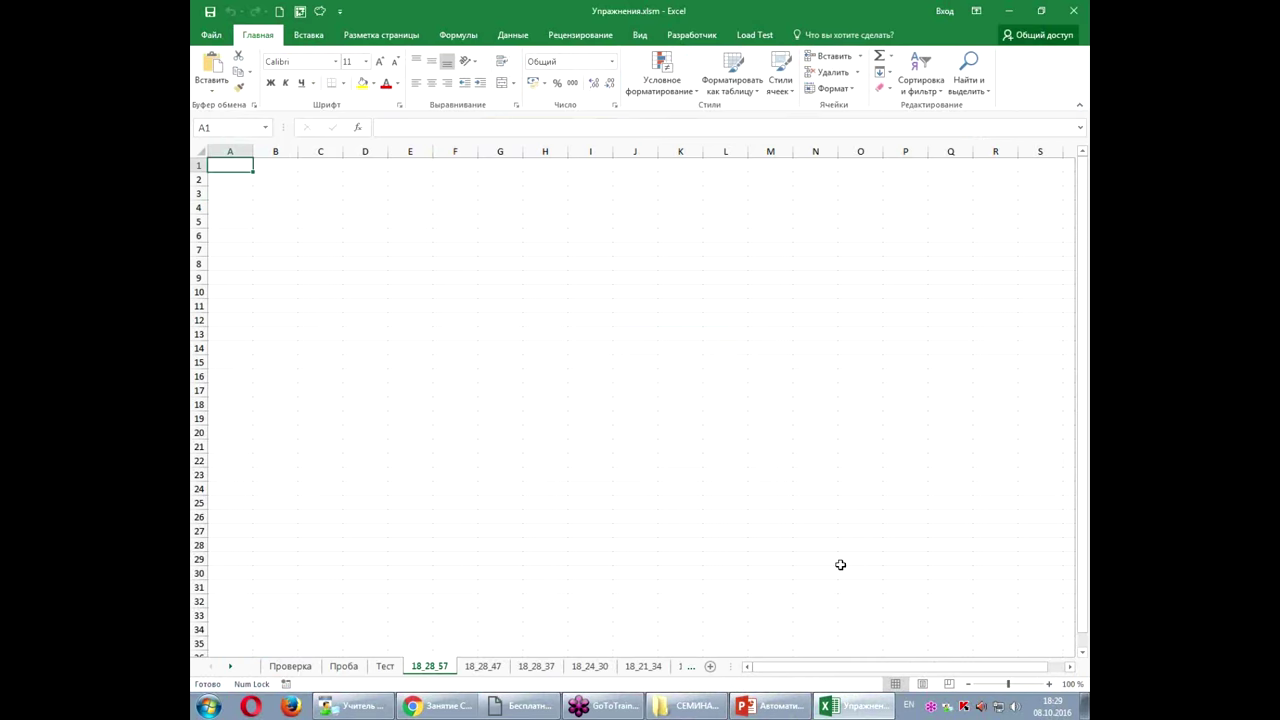
click(869, 365)
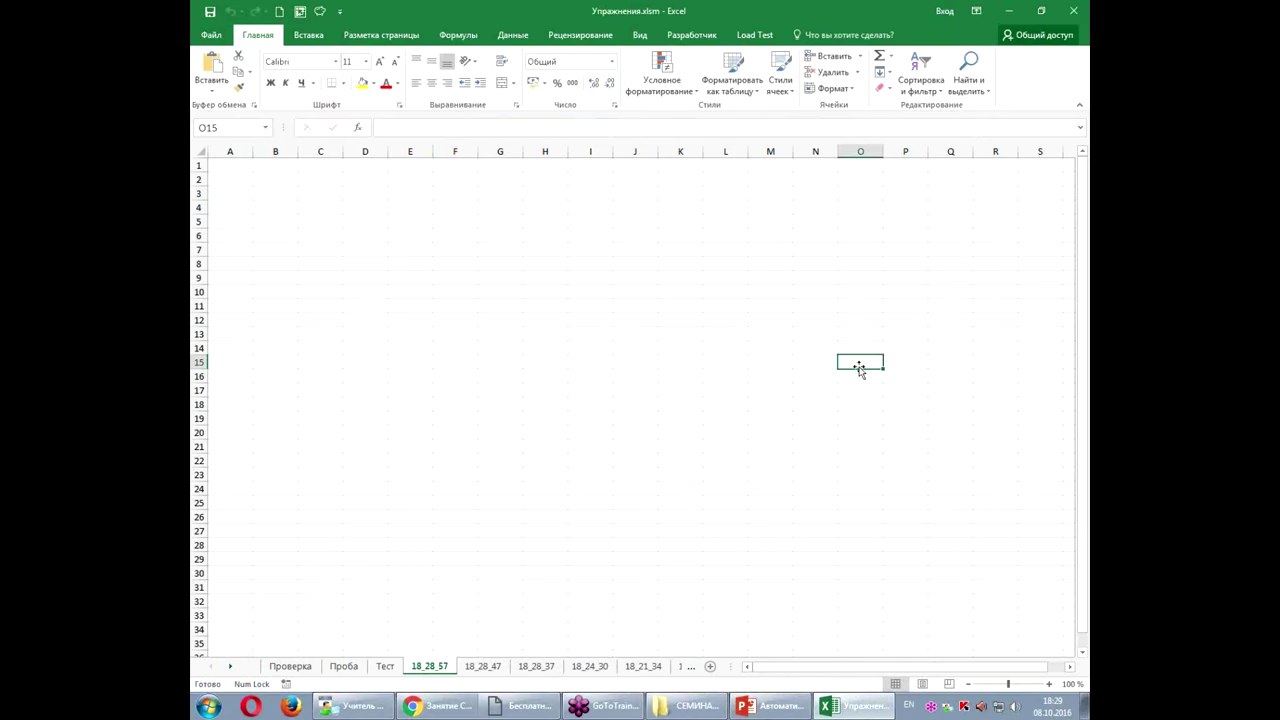
key(alt+F11)
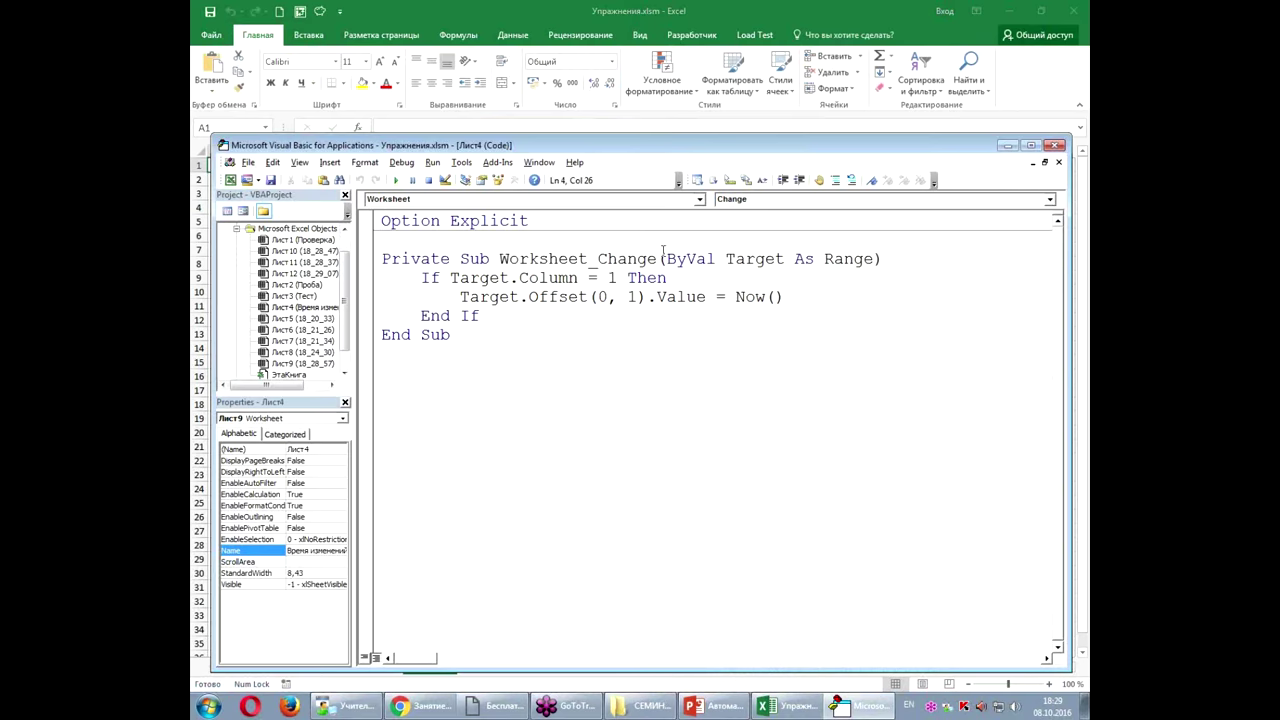
scroll(320, 340, down, 2)
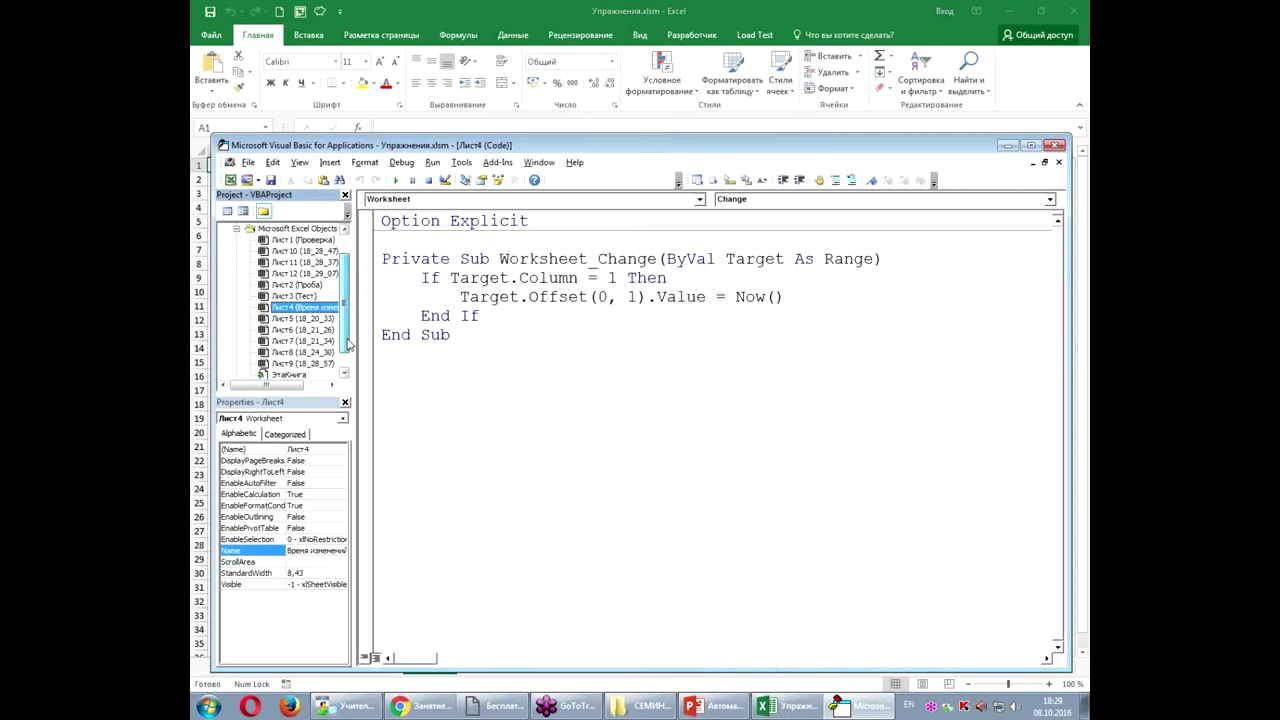
double_click(302, 354)
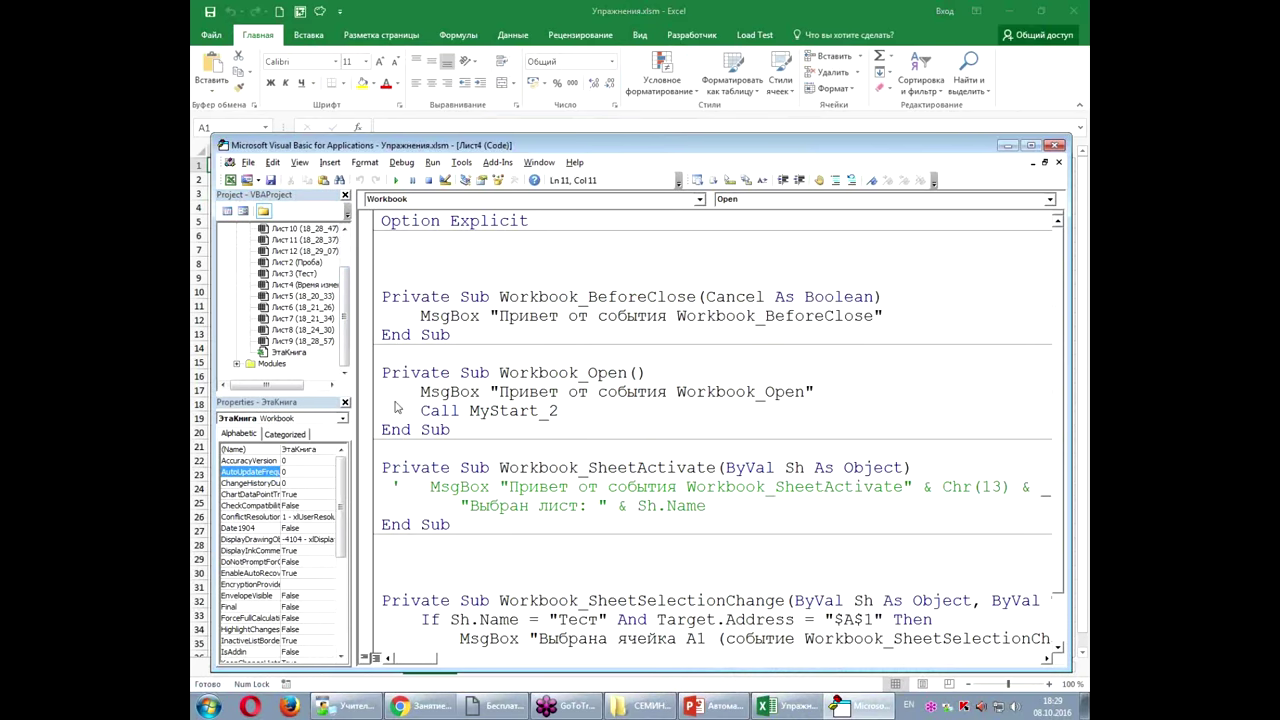
click(238, 364)
click(290, 365)
click(531, 400)
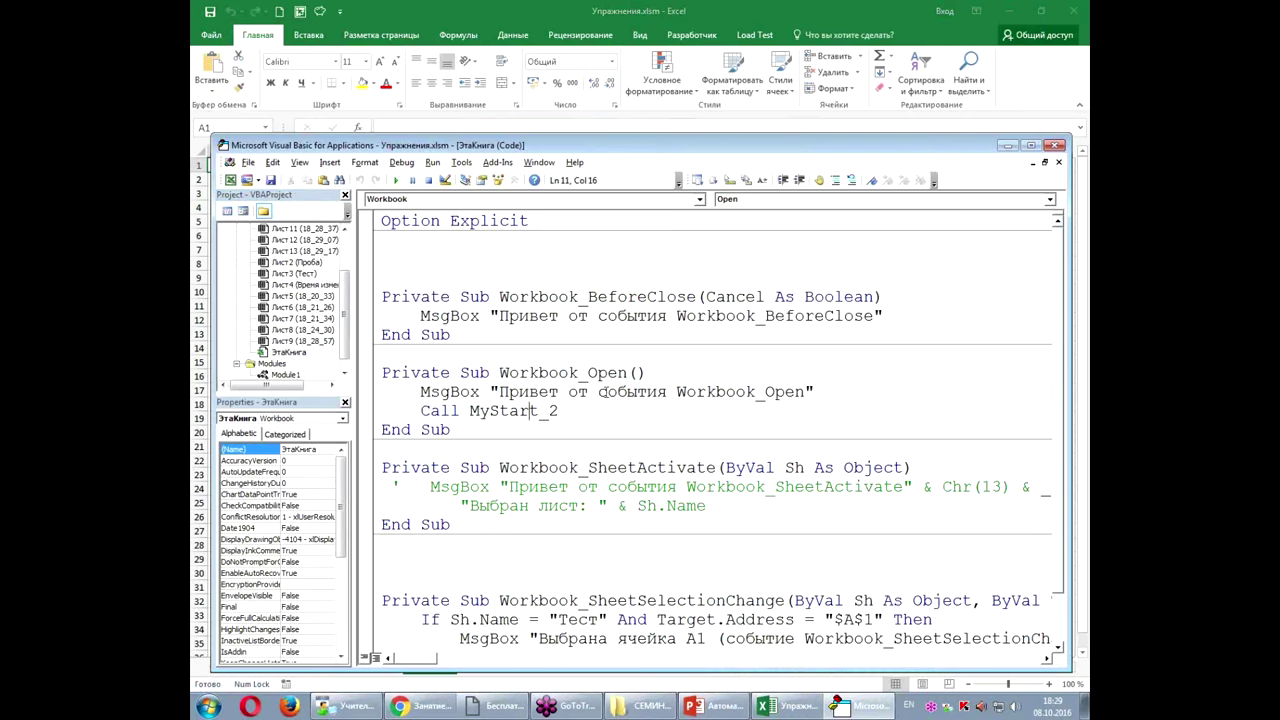
scroll(646, 422, down, 1)
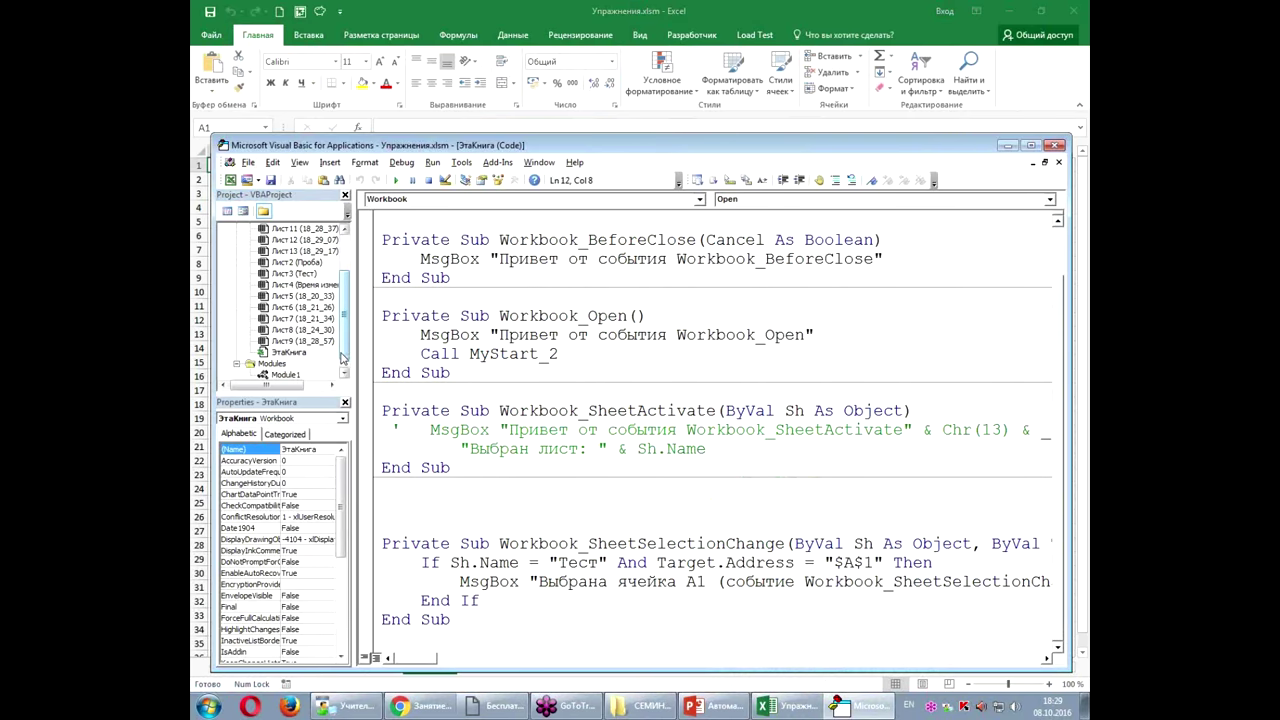
click(344, 373)
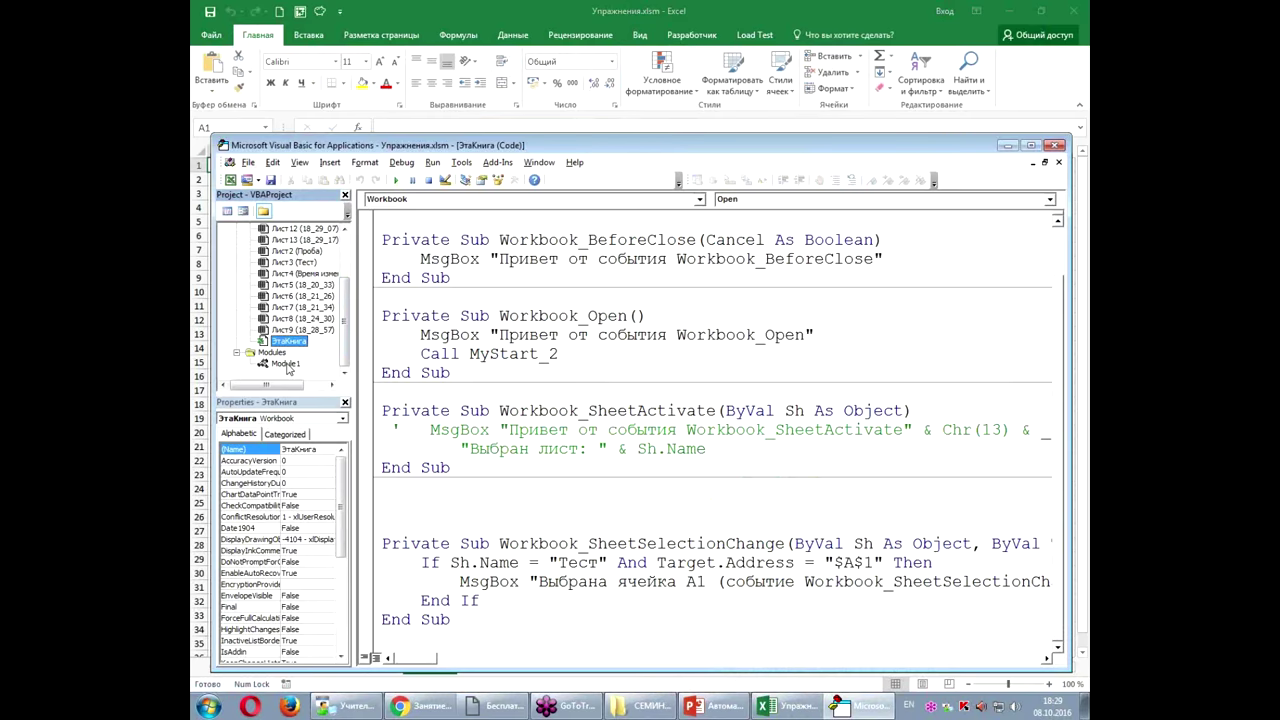
double_click(286, 364)
scroll(632, 510, down, 1)
double_click(560, 487)
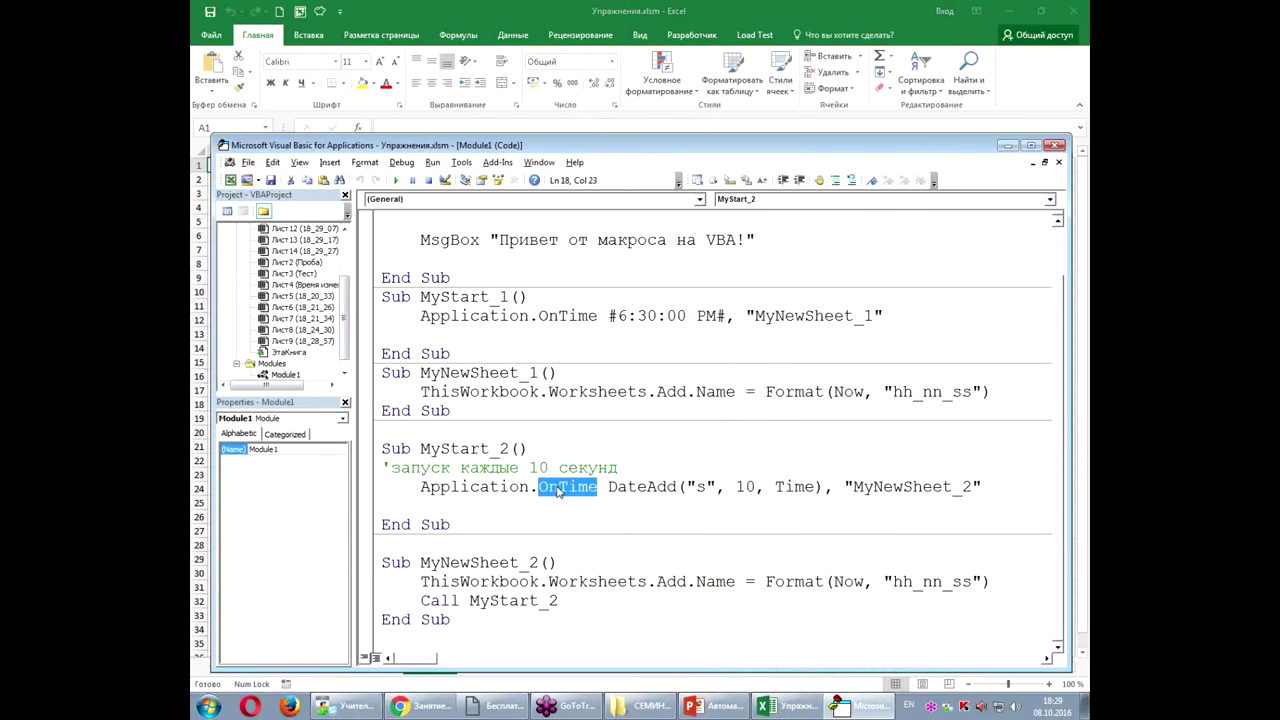
right_click(558, 489)
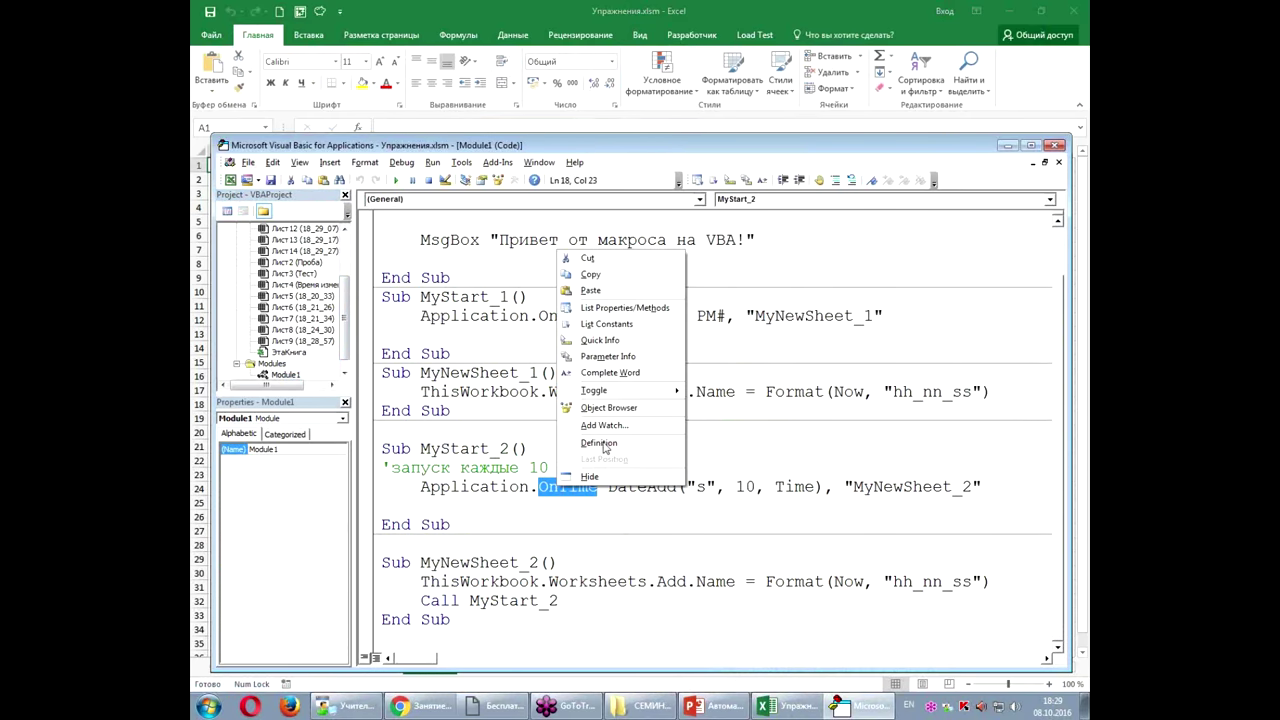
click(624, 342)
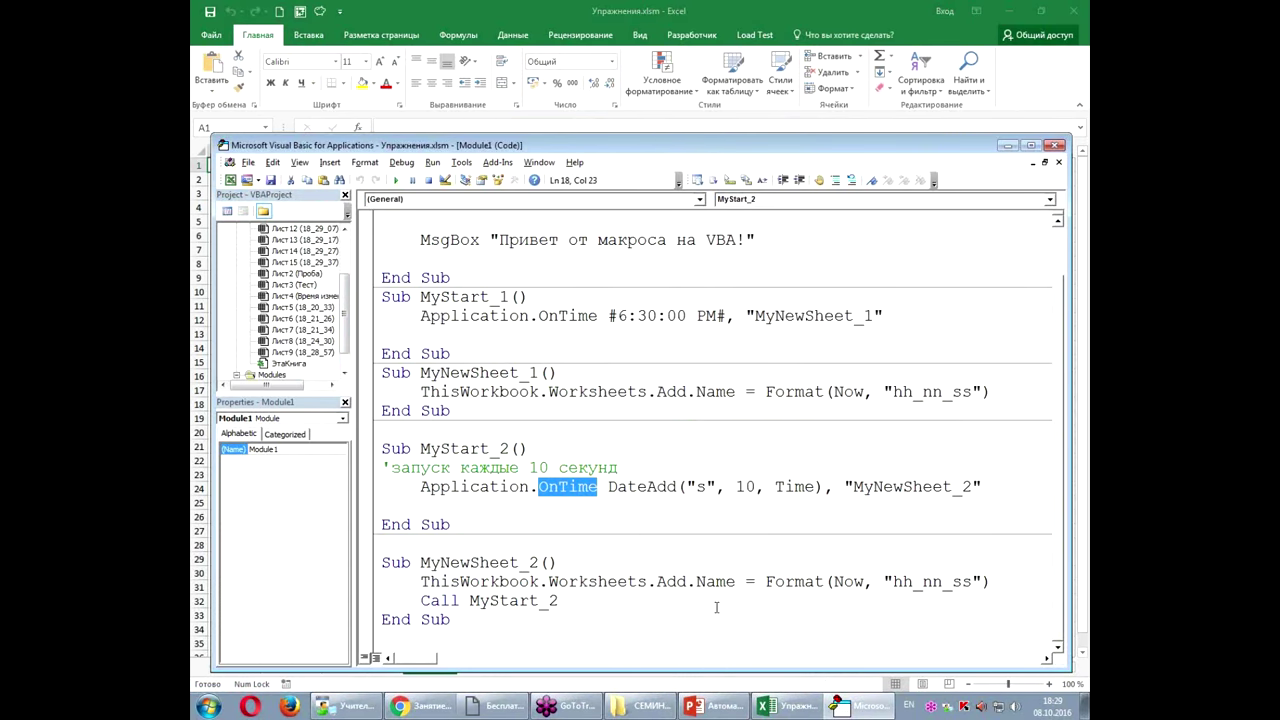
drag(576, 607, 517, 606)
click(376, 607)
click(458, 615)
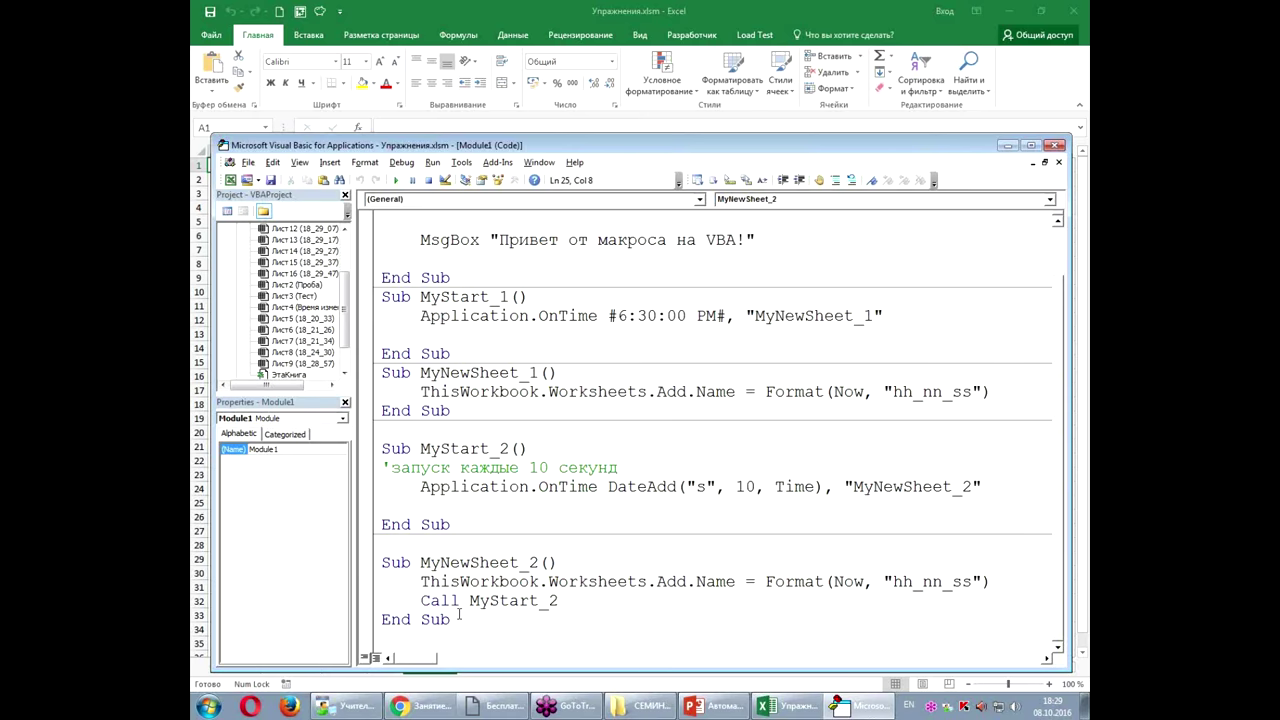
click(530, 411)
click(737, 20)
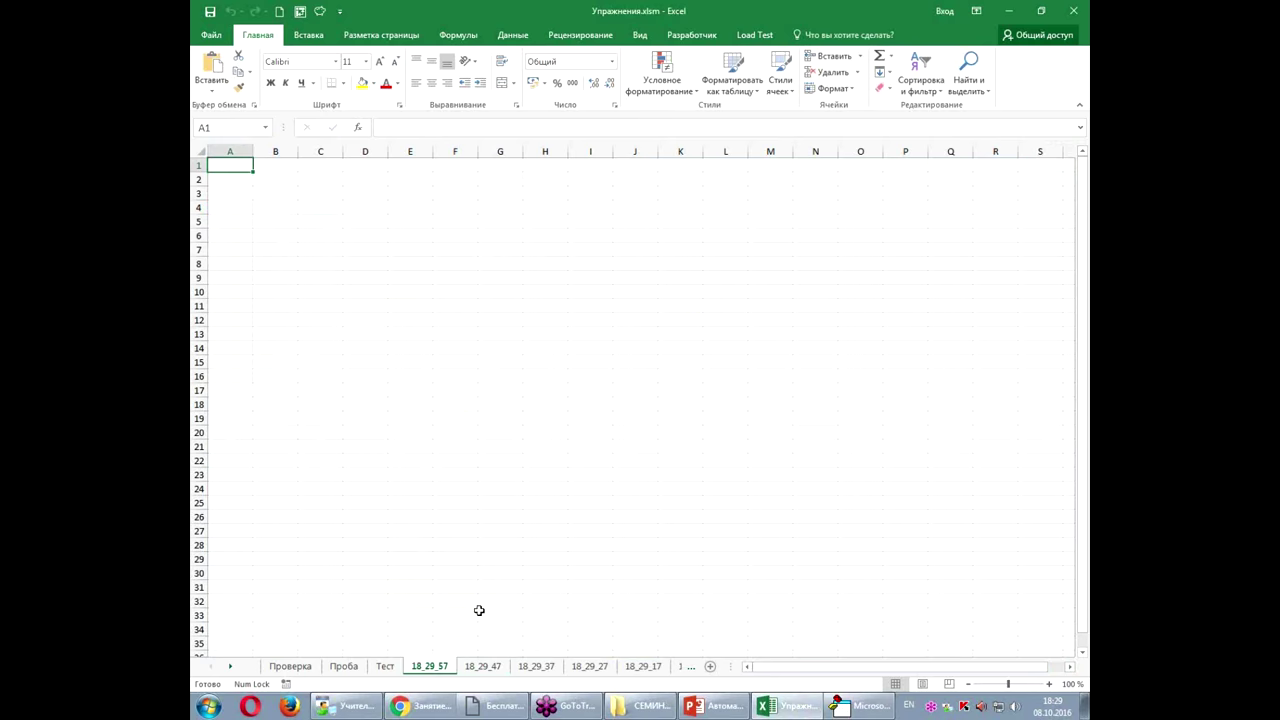
Step: Close Упражнения.xlsm, acknowledging the BeforeClose message and saving changes
click(1073, 10)
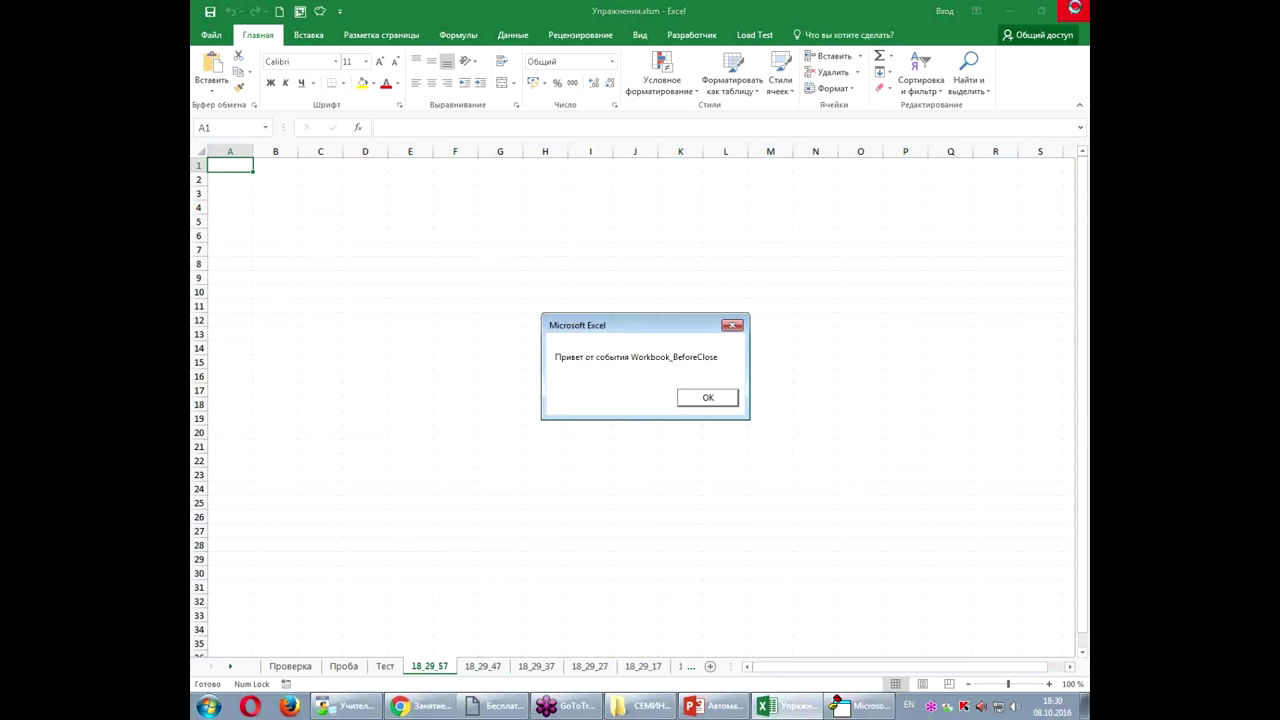
click(720, 400)
click(560, 369)
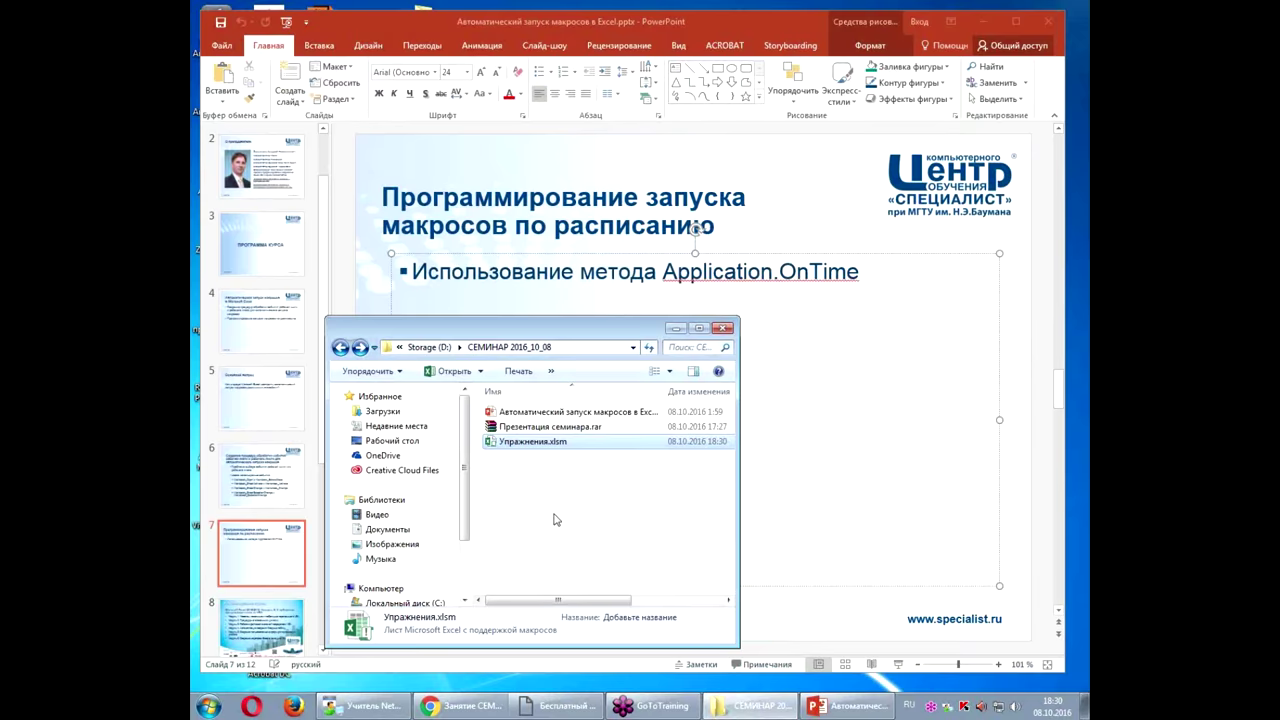
Step: Reopen Упражнения.xlsm from the seminar folder, dismiss its greeting, and open the VBA editor
double_click(822, 277)
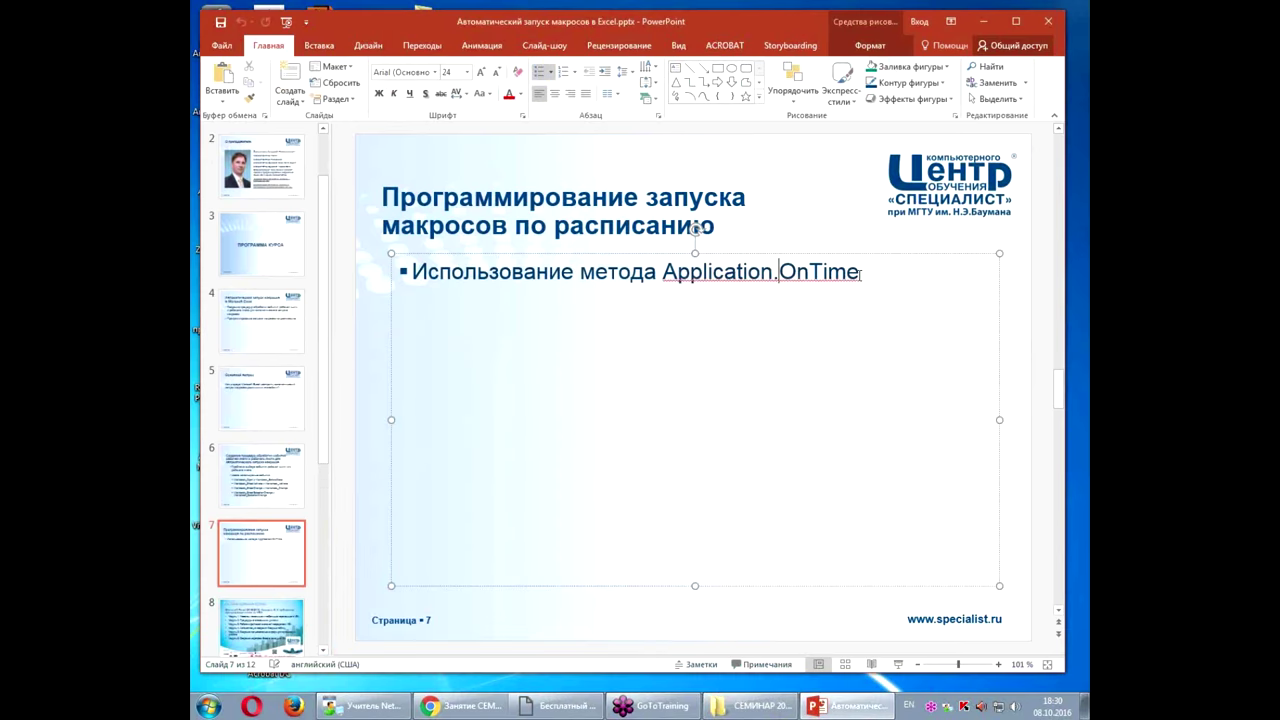
click(818, 300)
click(773, 703)
double_click(540, 449)
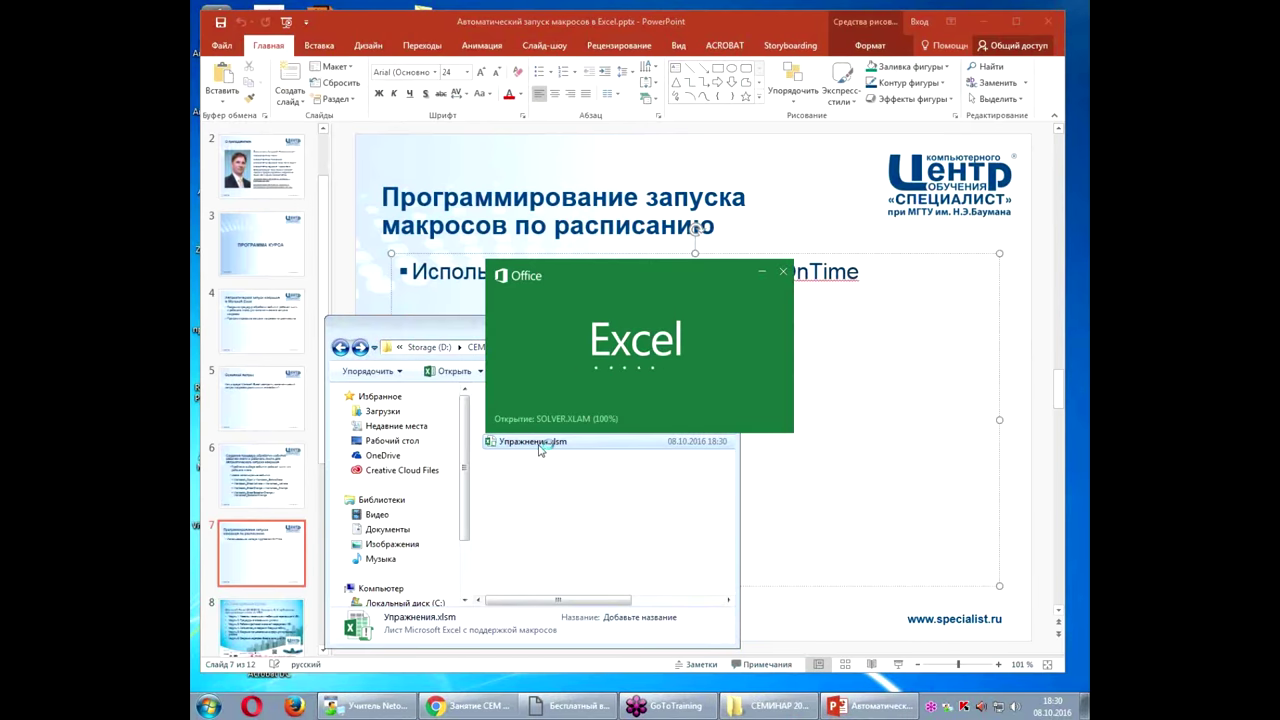
click(698, 399)
key(alt+F11)
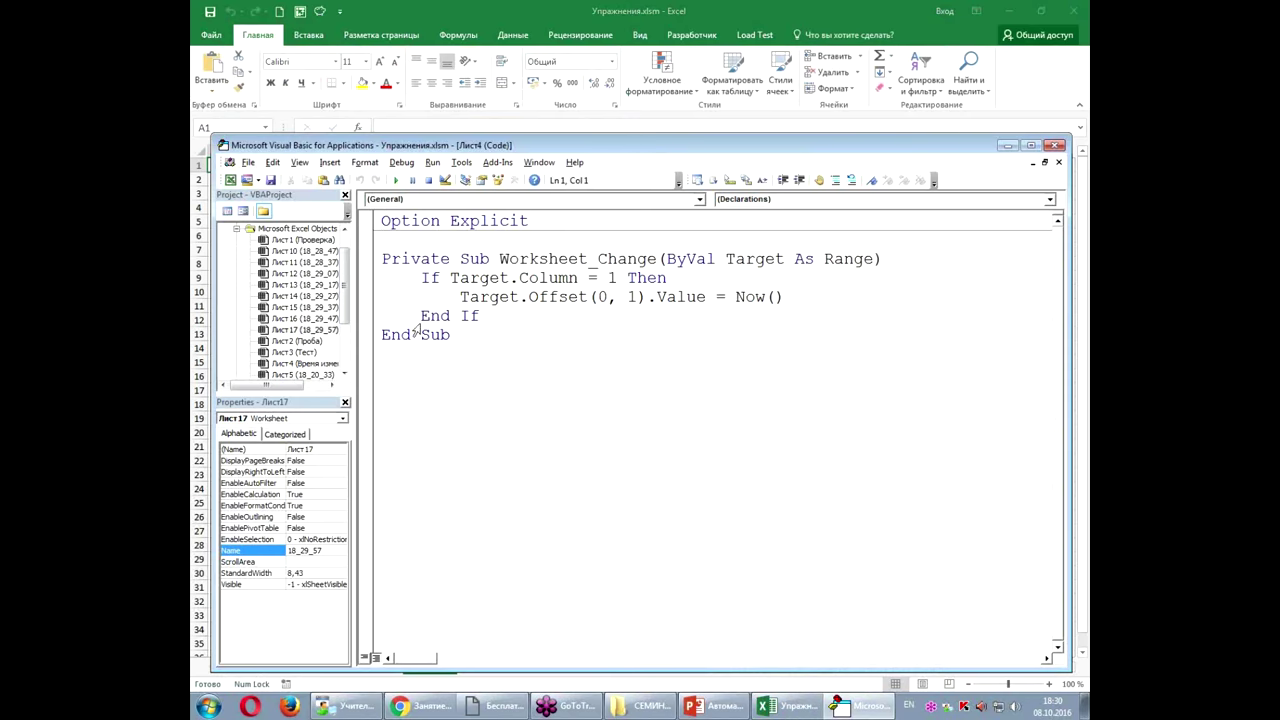
Step: Put an apostrophe before Call MyStart_2 in ЭтаКнига's Workbook_Open, then close the editor
scroll(300, 330, down, 3)
click(300, 353)
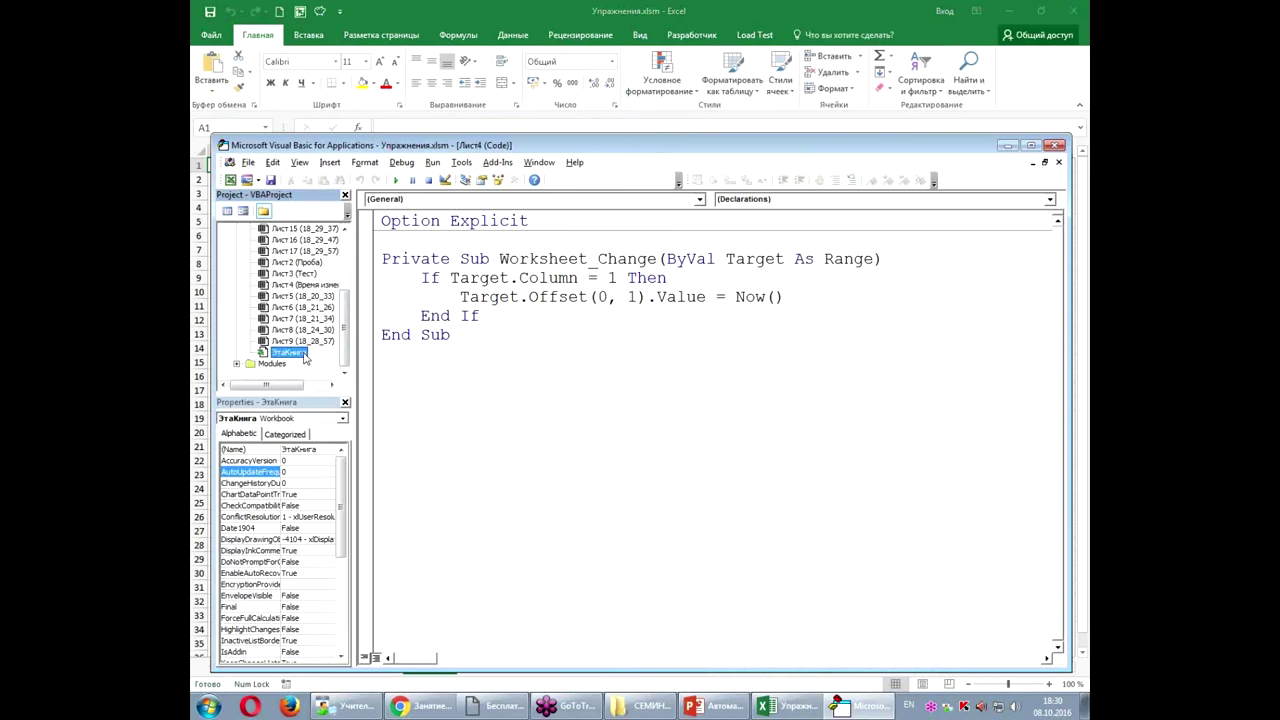
double_click(303, 354)
click(391, 410)
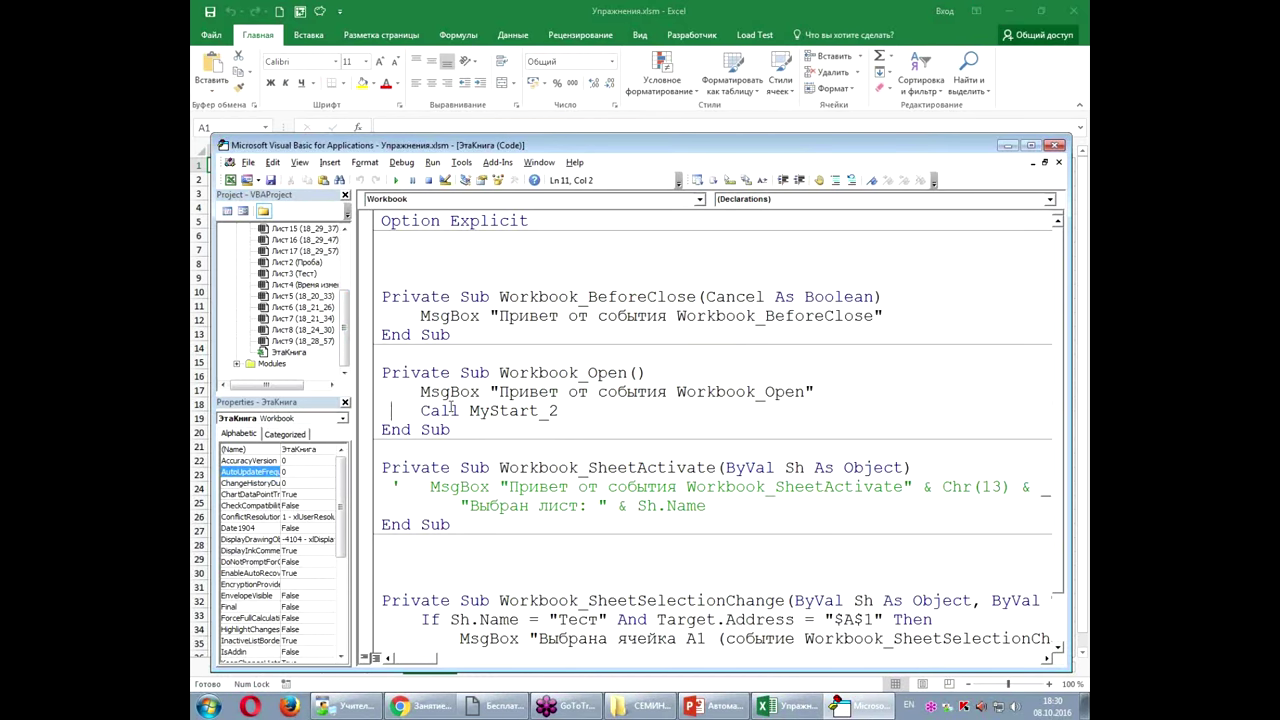
text(')
click(474, 457)
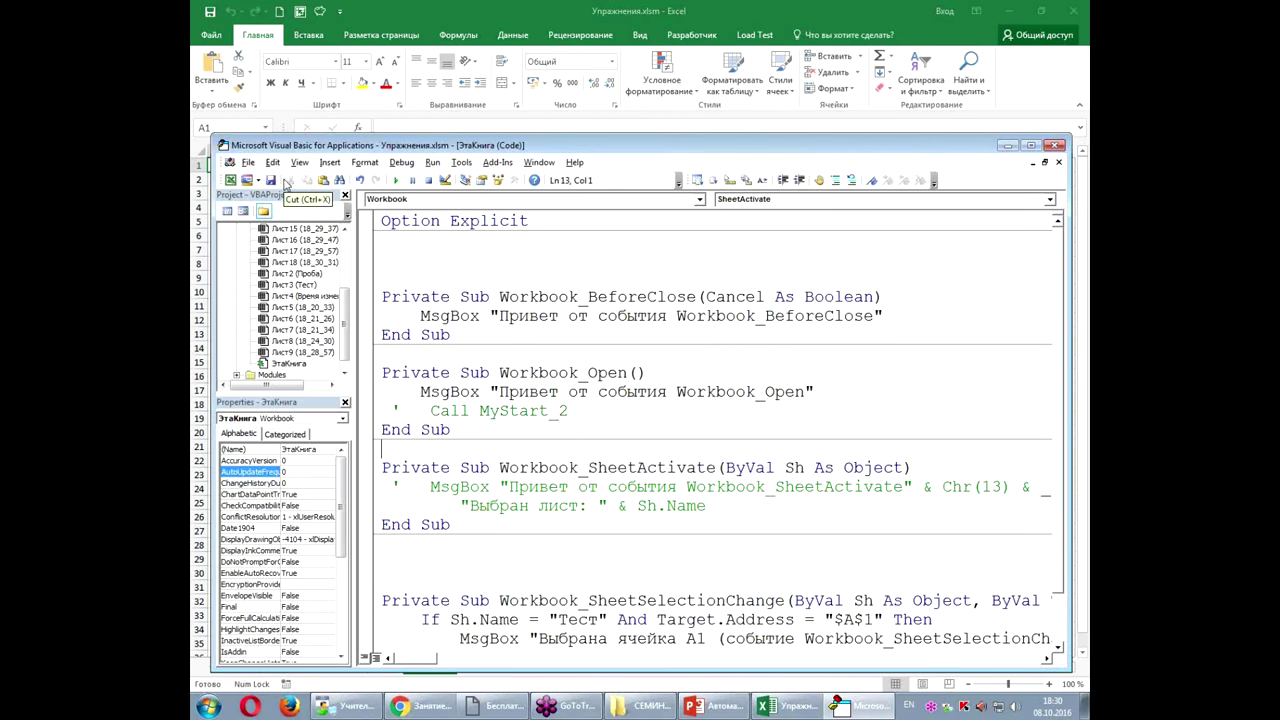
click(1056, 146)
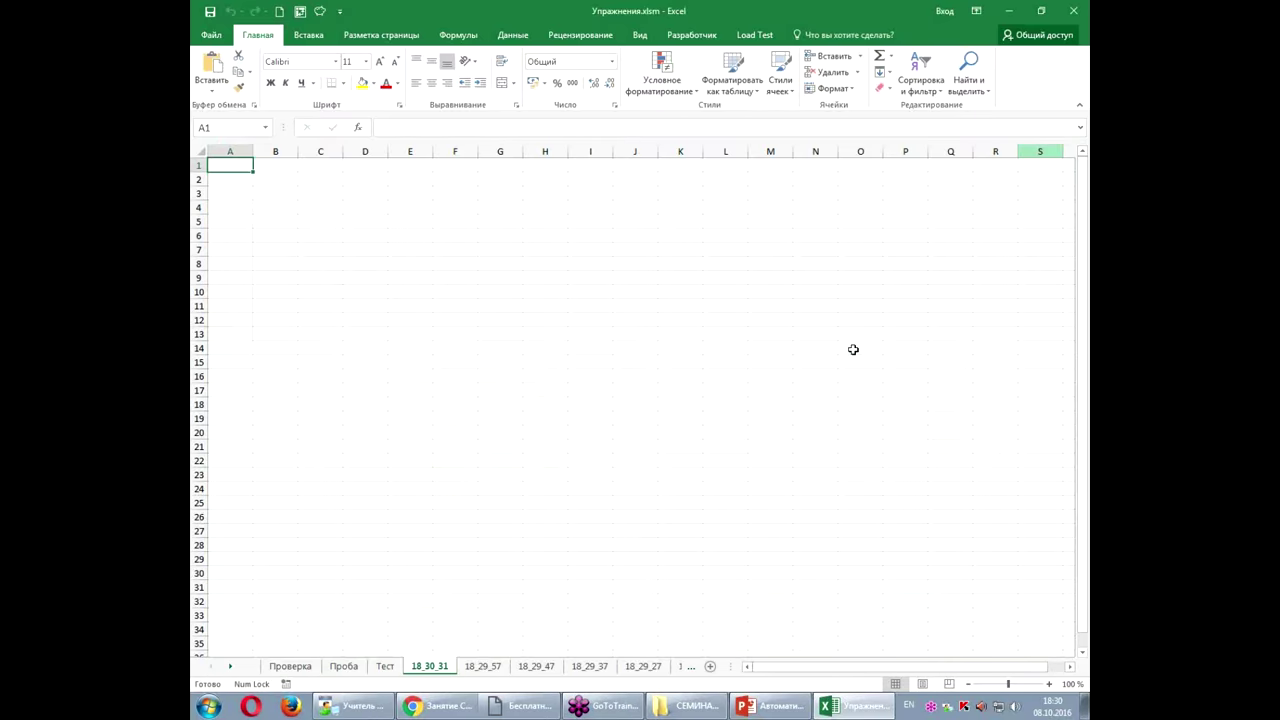
Step: Delete the time-named sheets in three grouped batches, from 18_30_31 down to 18_20_33
click(616, 456)
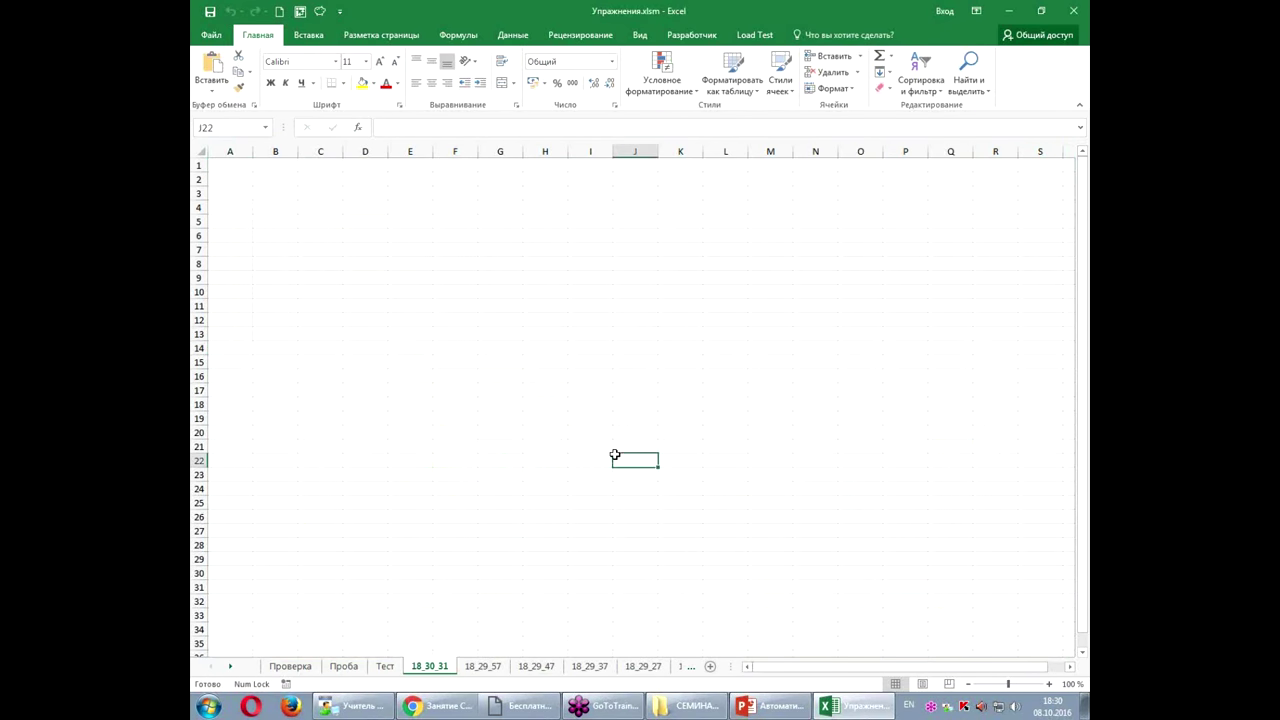
shift+click(637, 667)
right_click(637, 667)
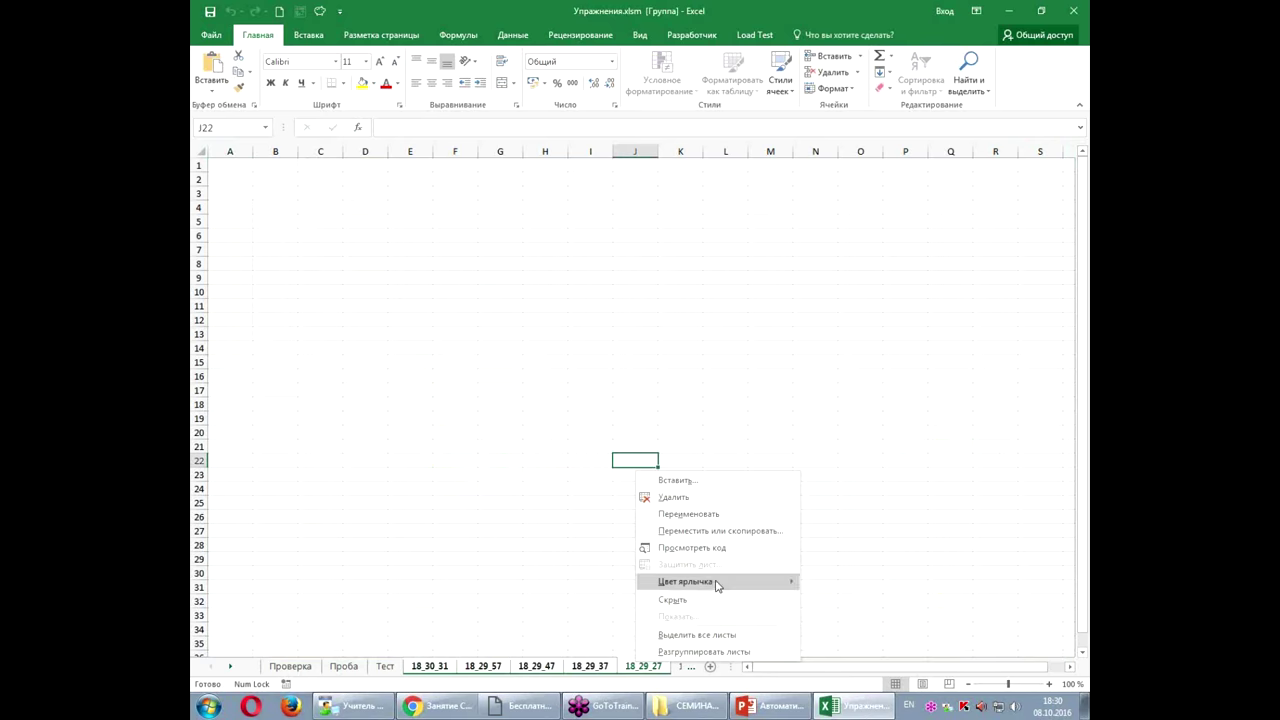
click(673, 497)
click(625, 392)
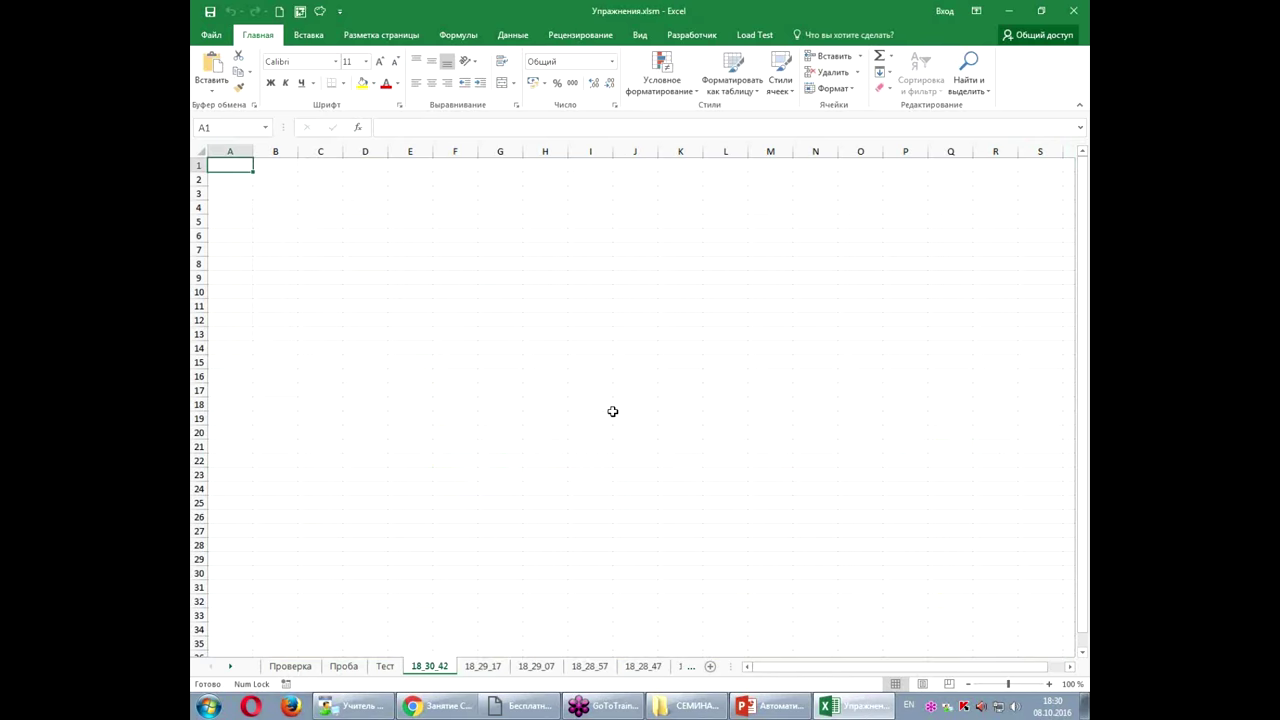
shift+click(641, 667)
right_click(641, 667)
click(699, 502)
click(620, 392)
shift+click(642, 667)
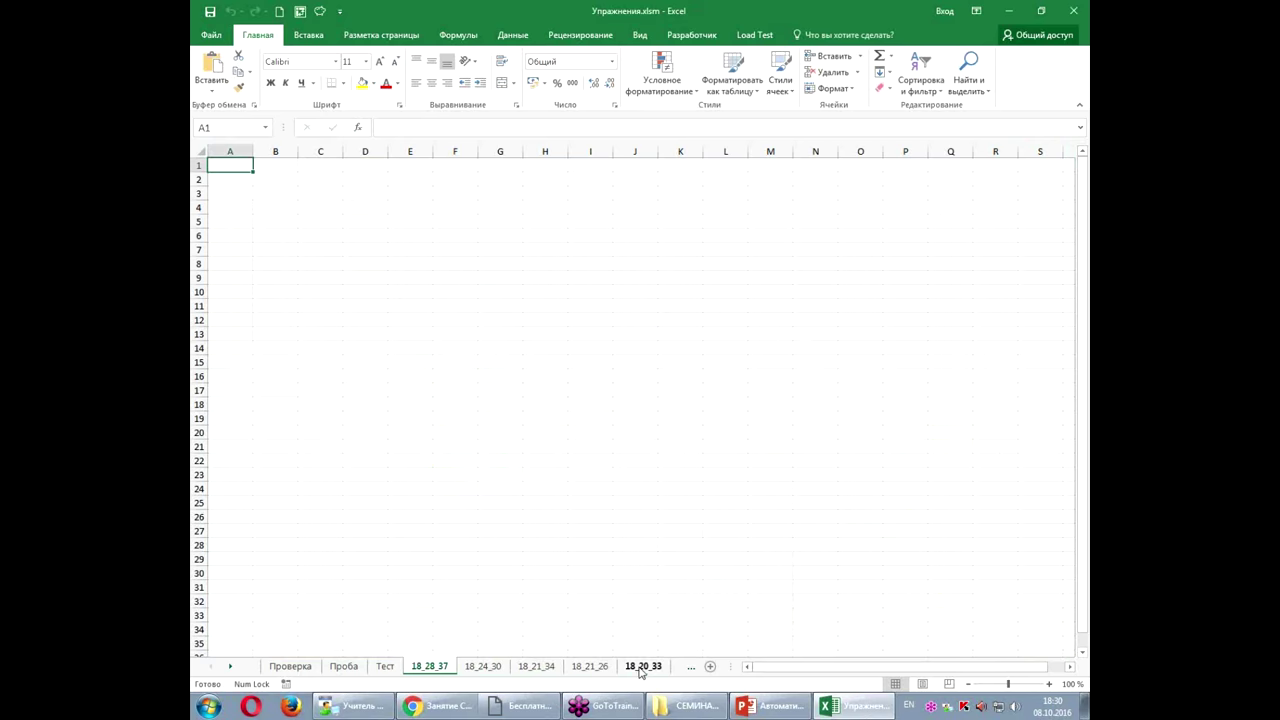
right_click(640, 669)
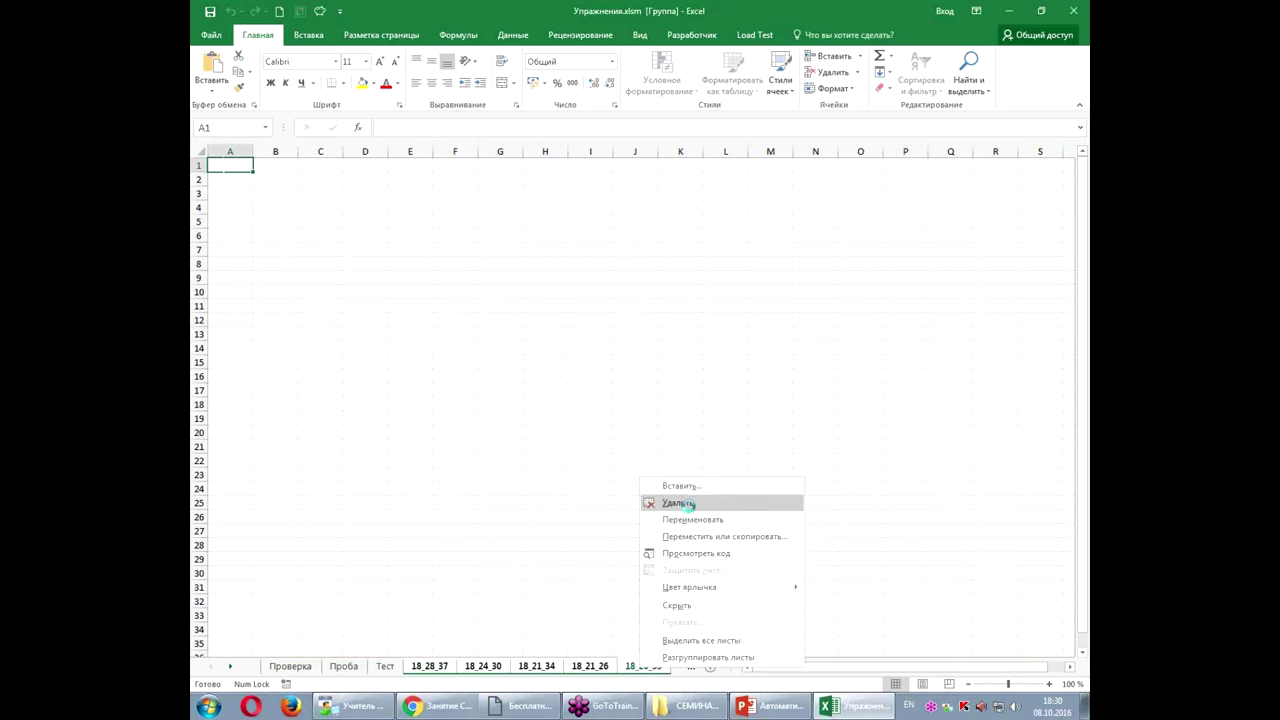
click(690, 510)
click(624, 396)
Step: Check the remaining sheets including Тест, then close the workbook past the BeforeClose message
click(562, 428)
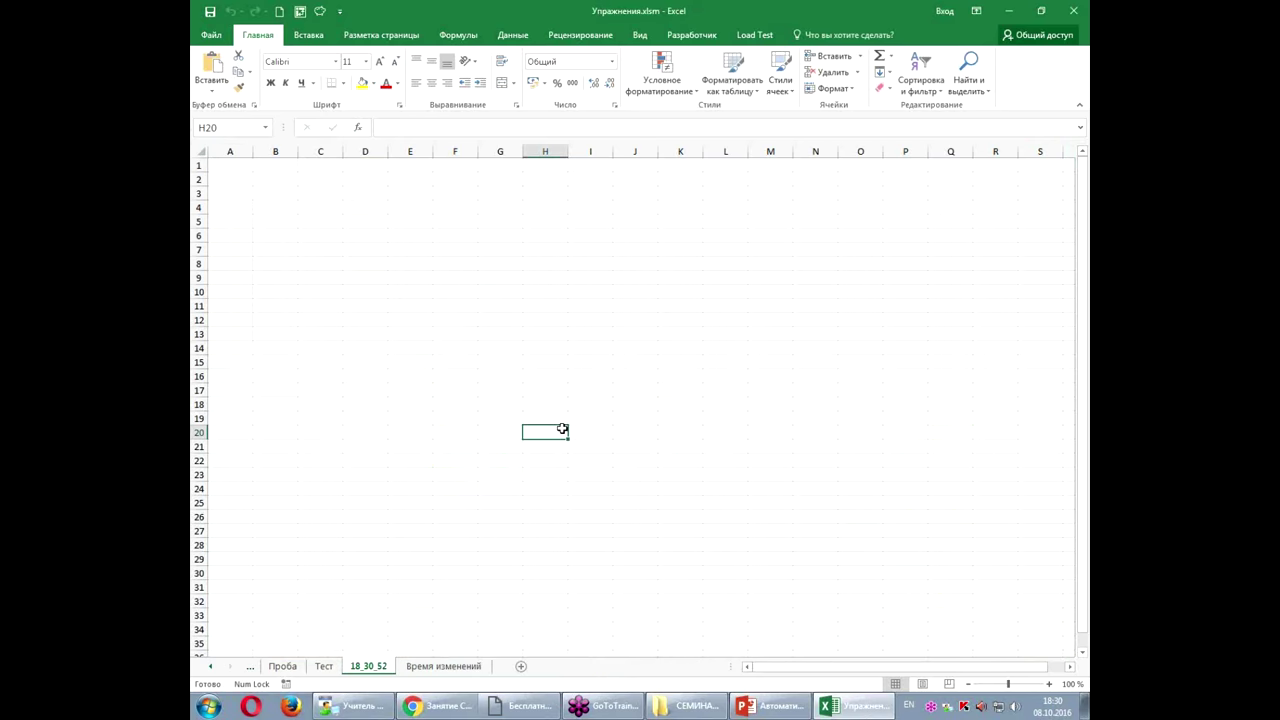
click(212, 667)
click(356, 558)
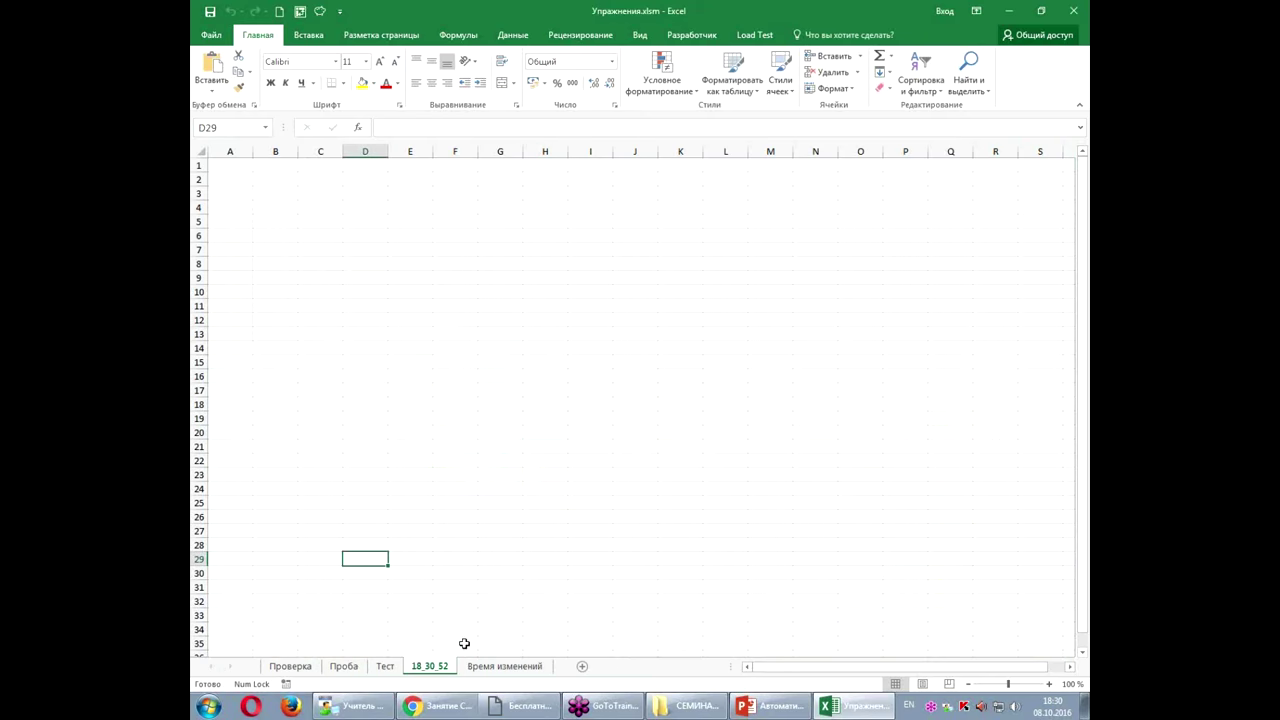
click(387, 667)
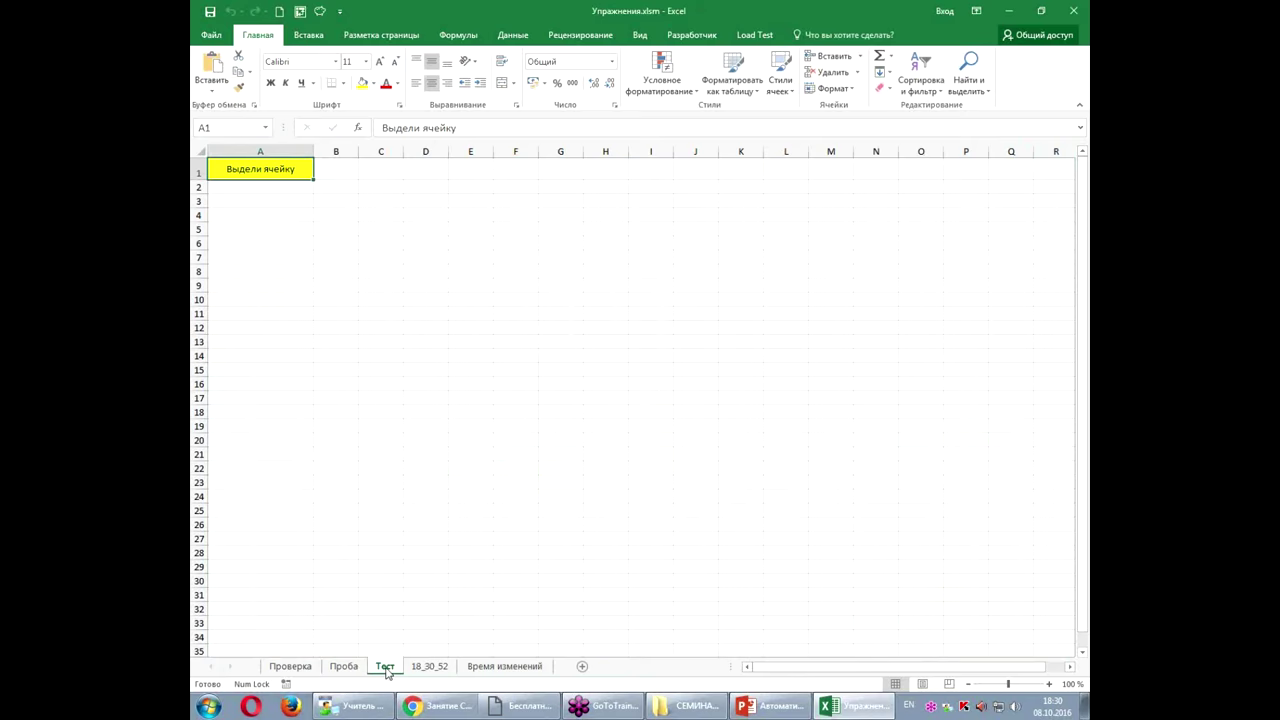
click(408, 350)
click(384, 250)
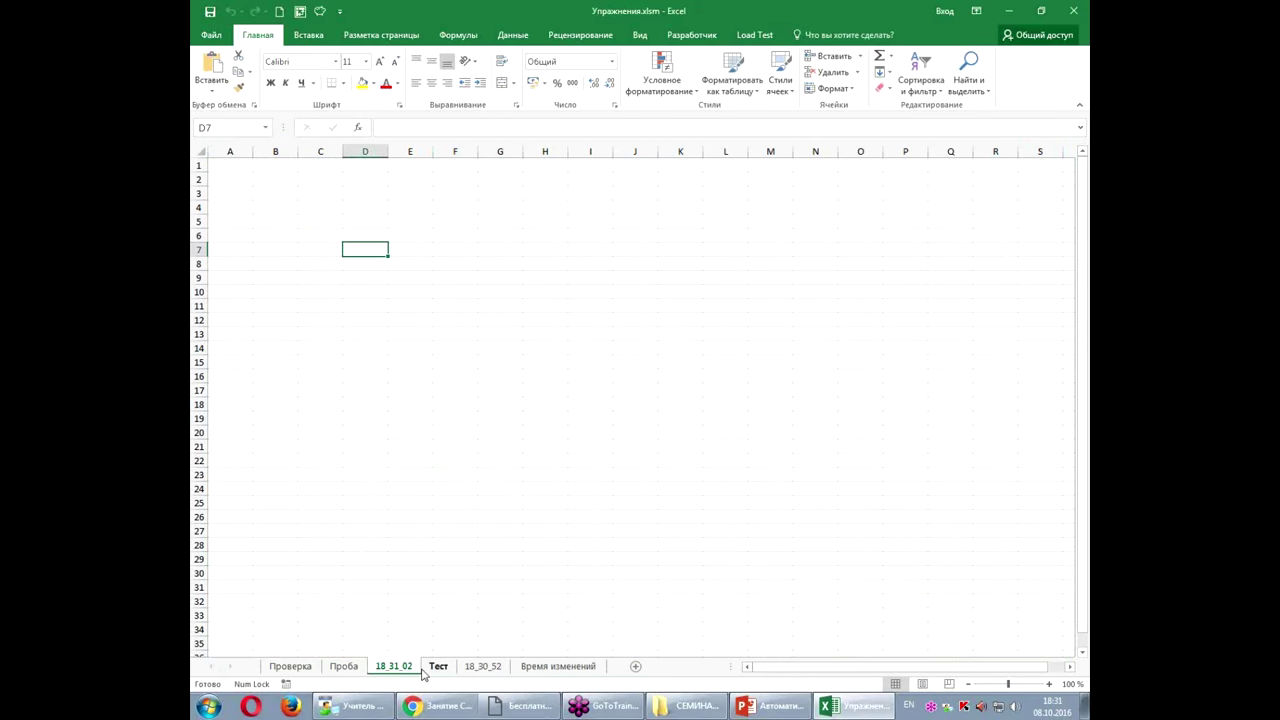
click(500, 516)
click(1073, 10)
click(718, 398)
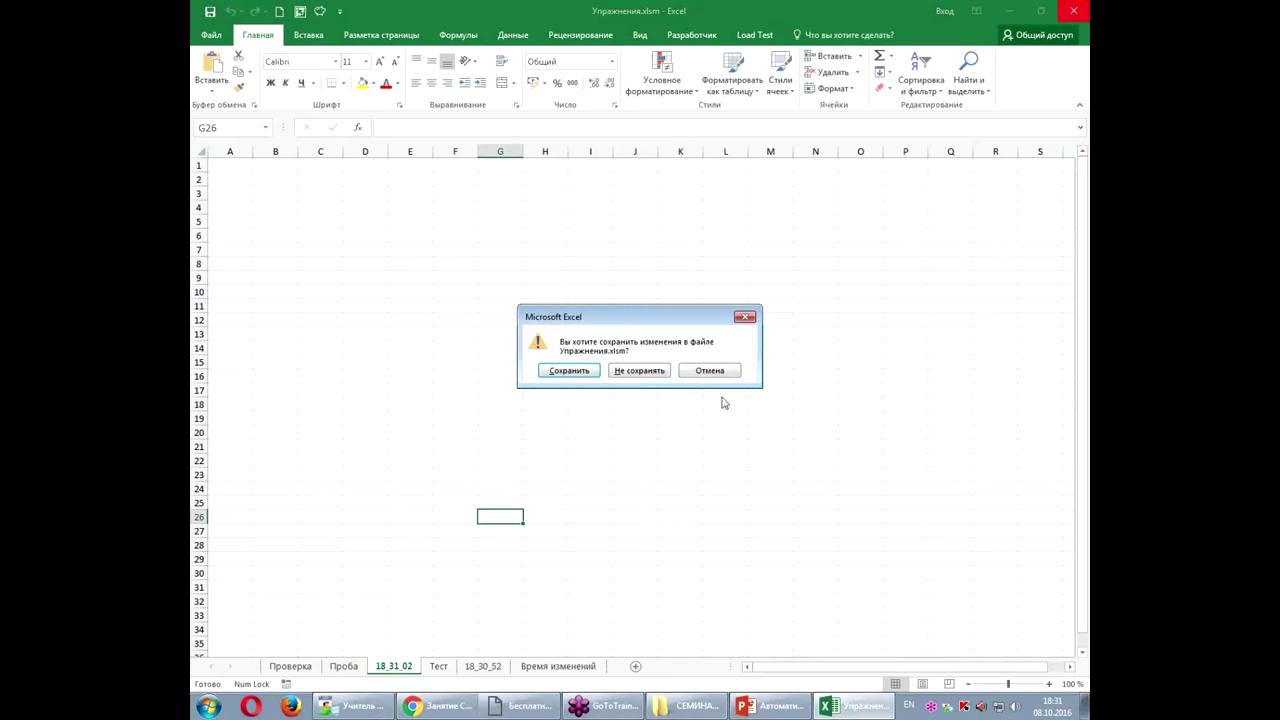
Step: Save the workbook, then reopen Упражнения.xlsm and dismiss its startup message
click(583, 372)
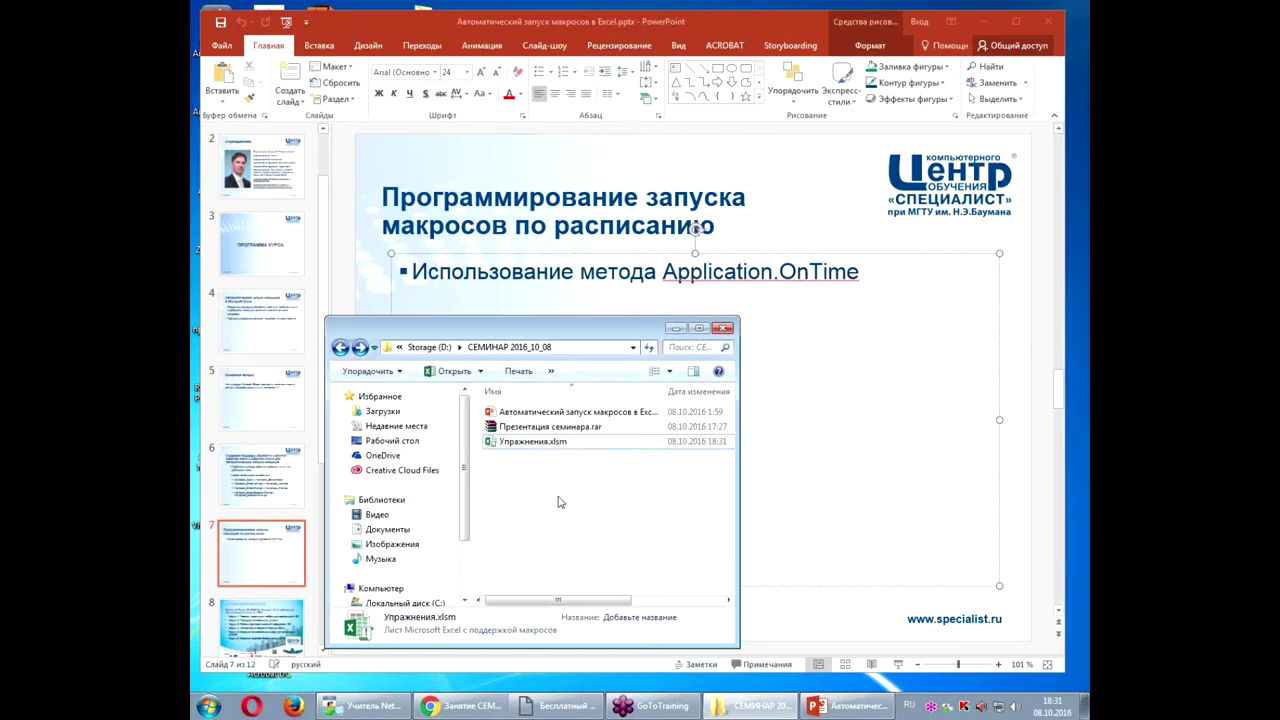
click(533, 447)
double_click(533, 447)
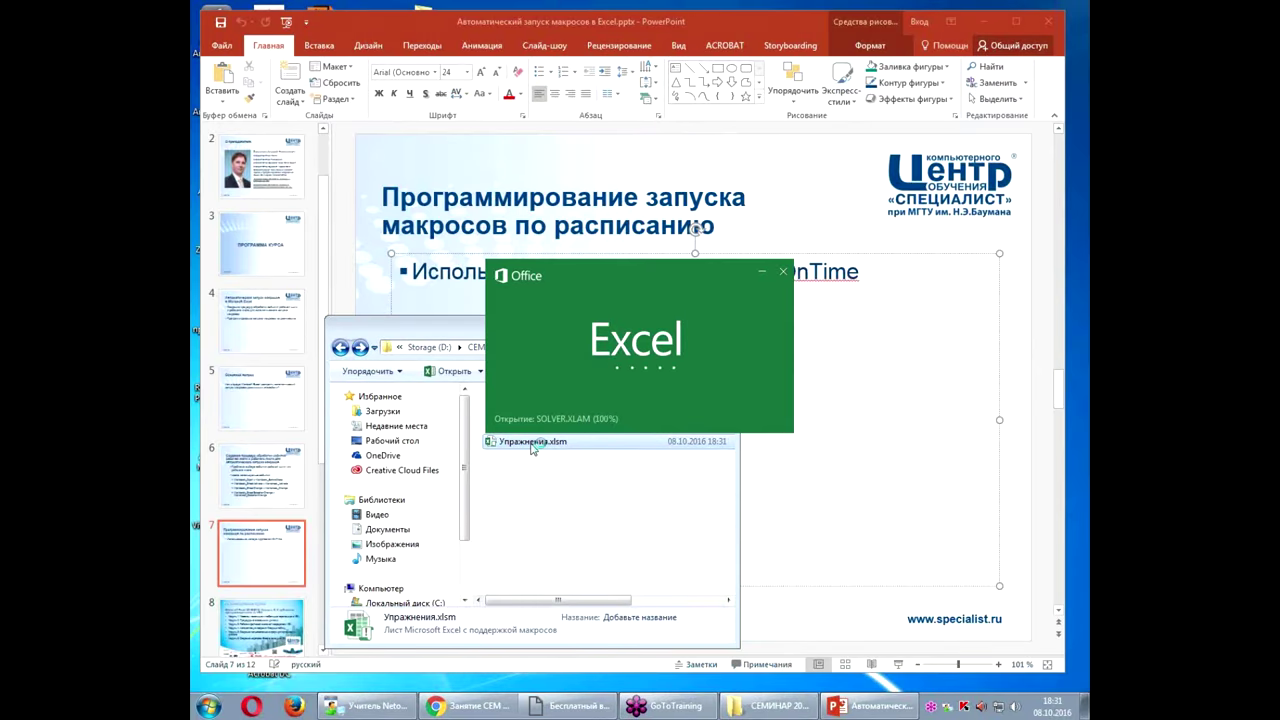
click(696, 398)
click(366, 262)
click(410, 234)
click(514, 237)
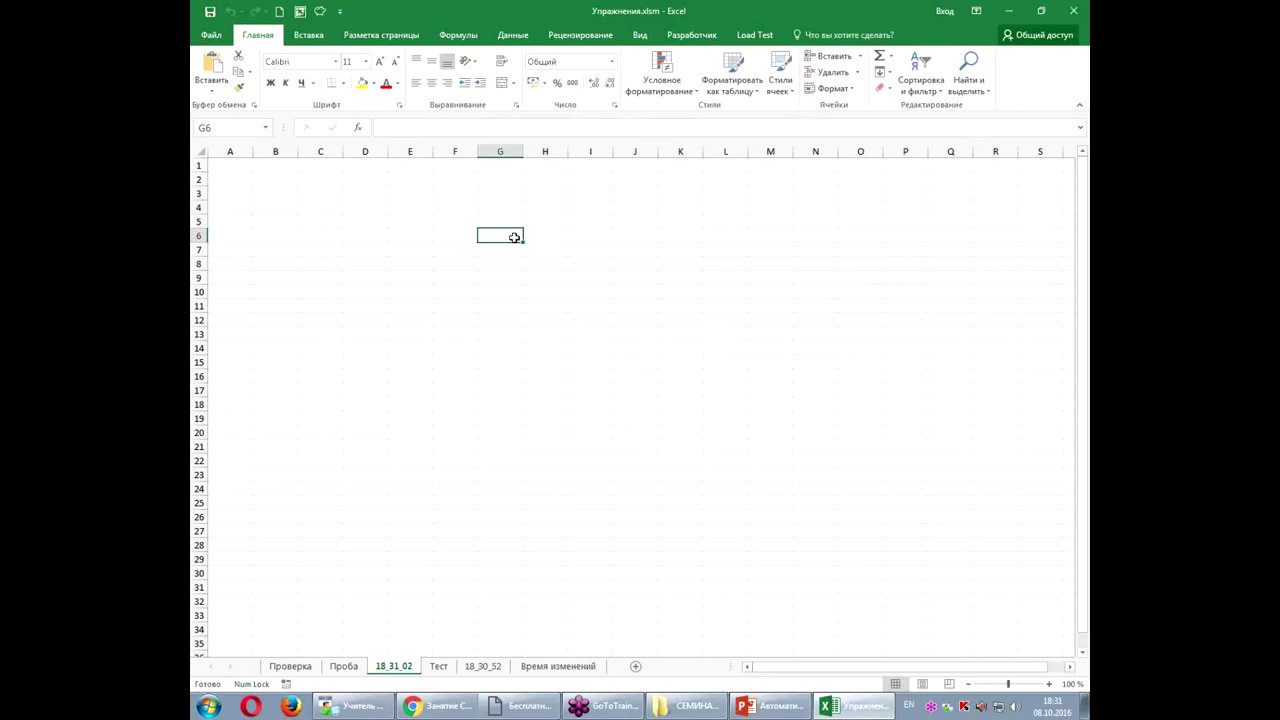
Step: Review the Время изменений sheet, then close Excel and return to PowerPoint
click(550, 666)
click(526, 546)
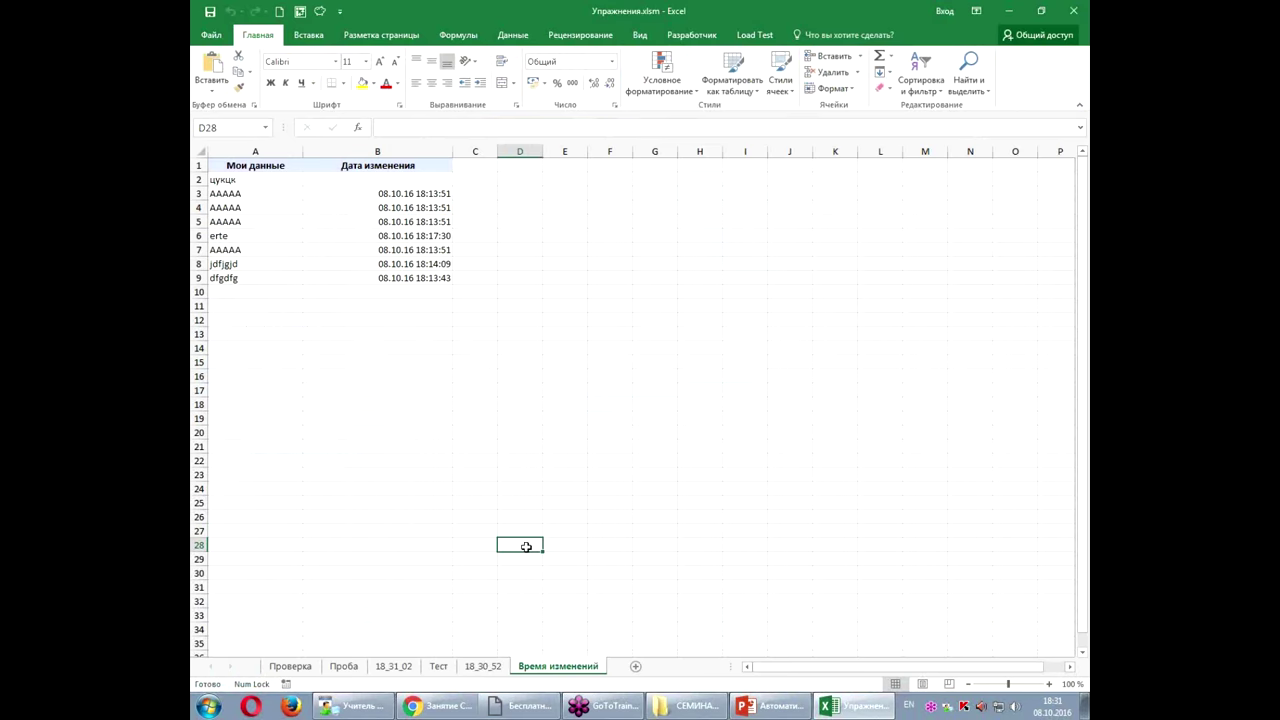
click(646, 388)
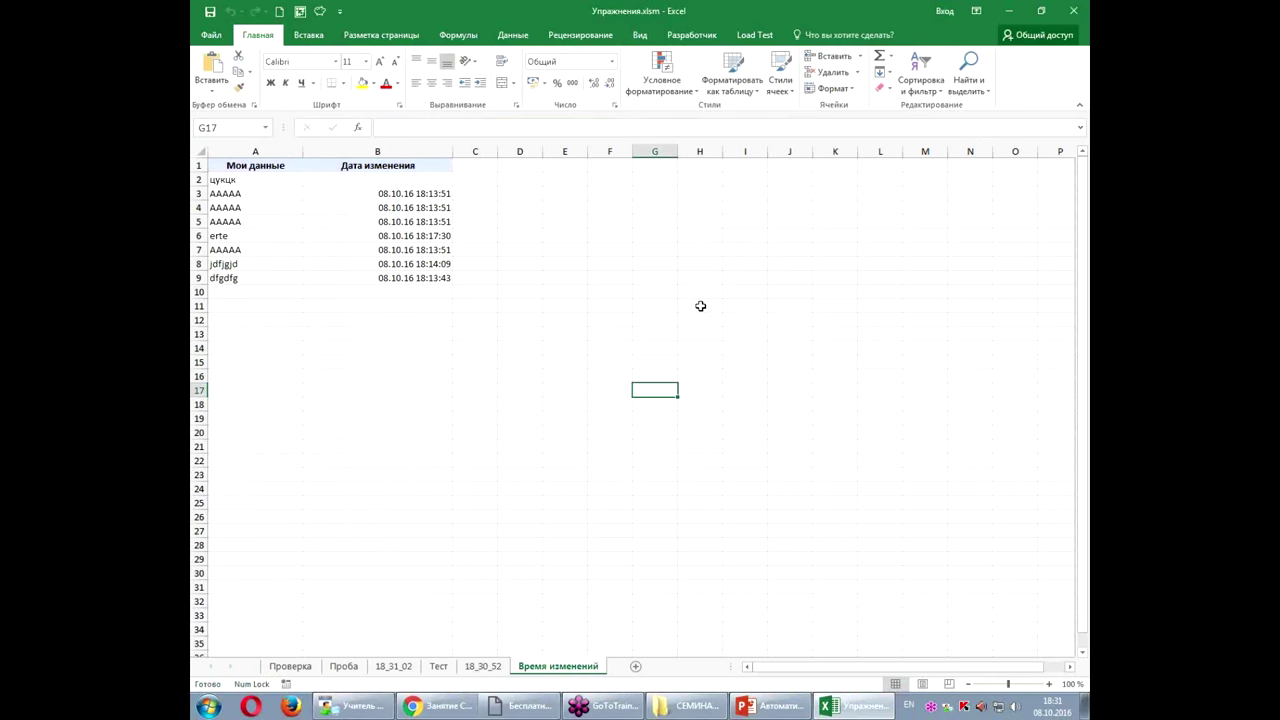
click(755, 250)
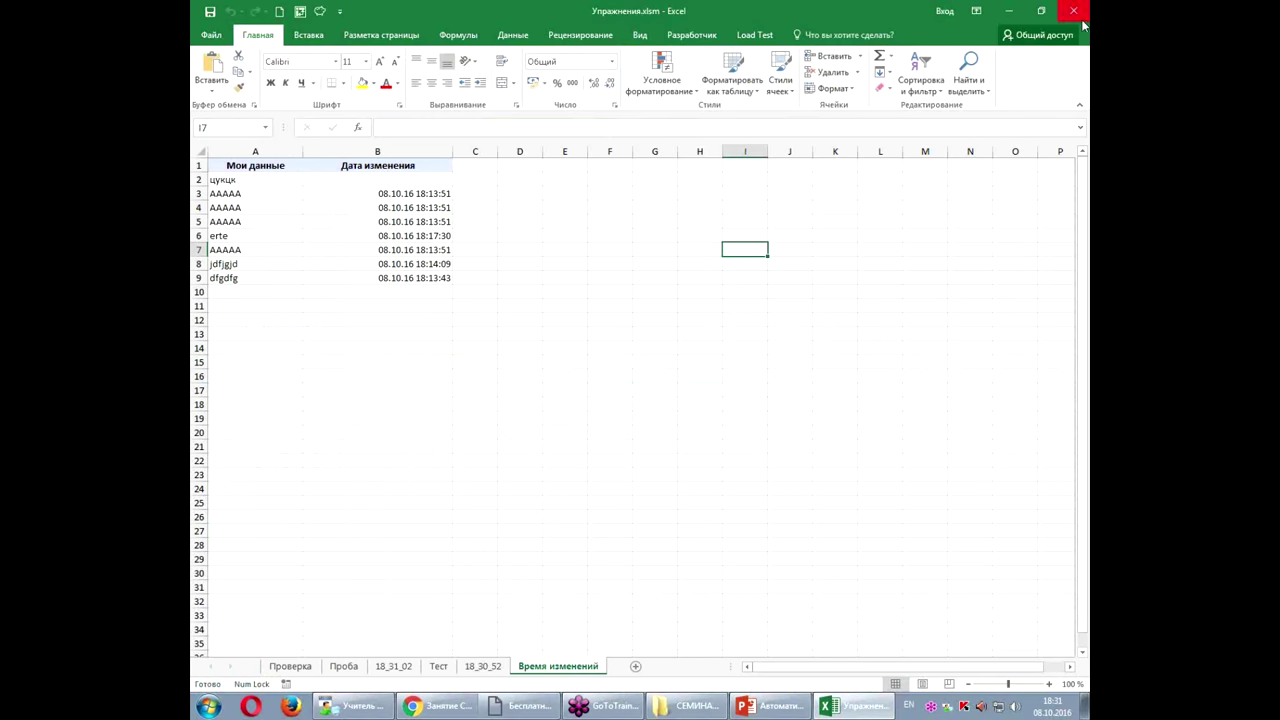
click(793, 287)
click(1073, 10)
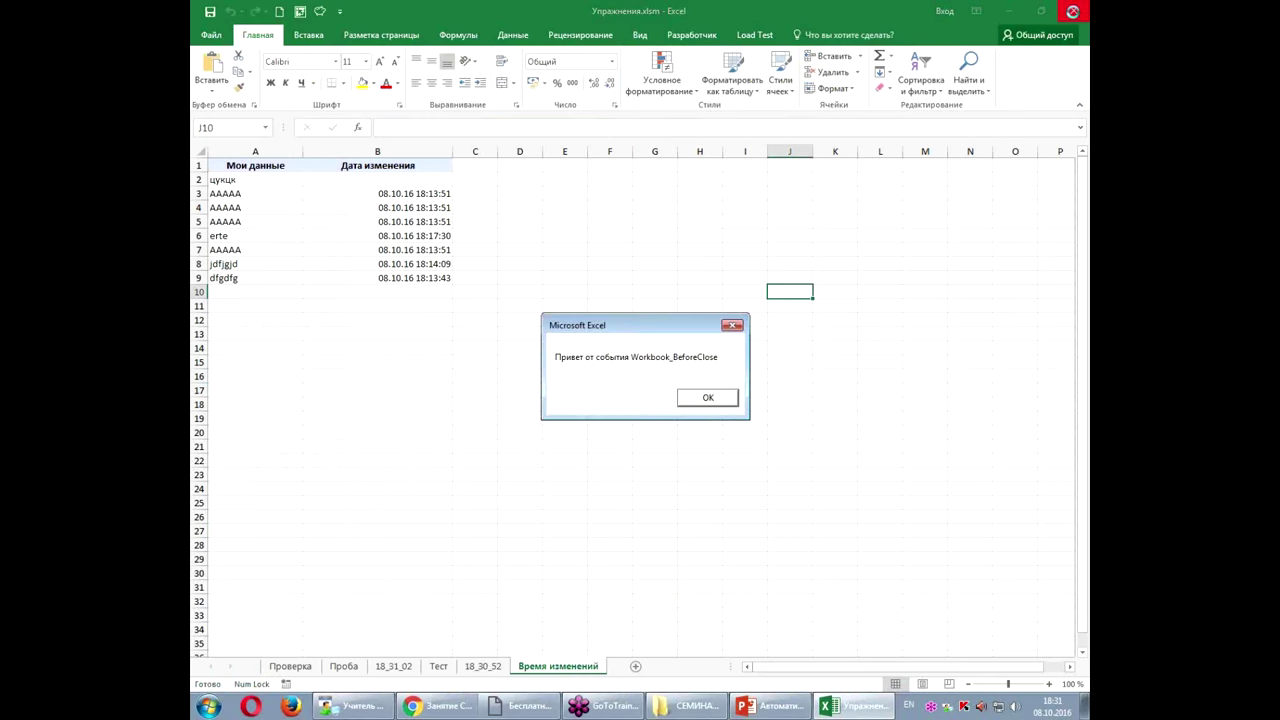
click(711, 400)
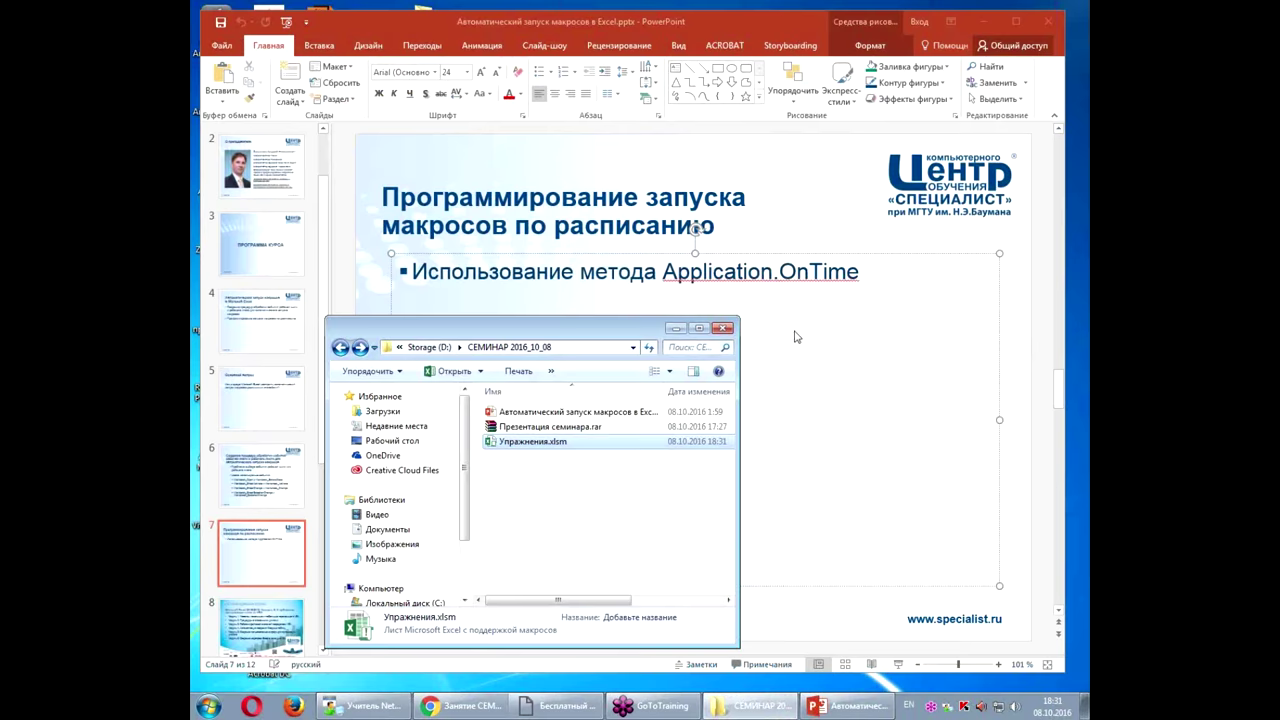
click(365, 443)
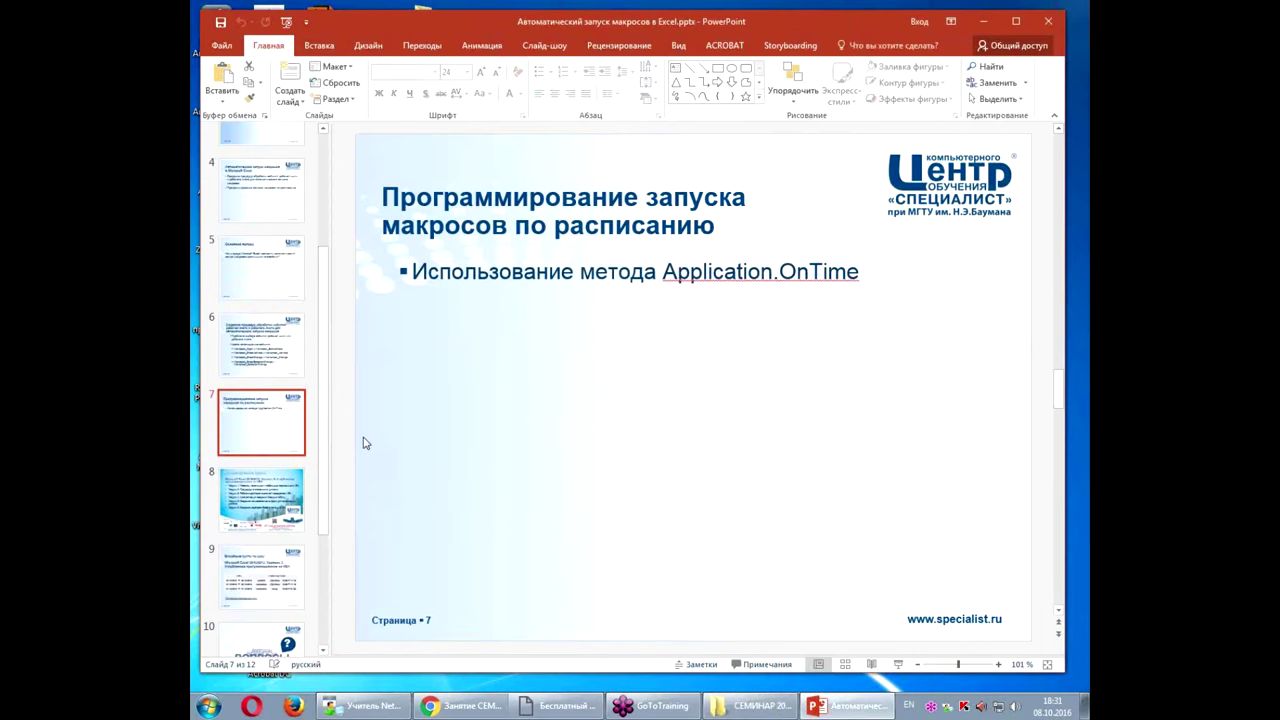
Step: Show slide 8 'Рекомендуемые курсы' and highlight 'пользовательских форм' in its module list
click(268, 495)
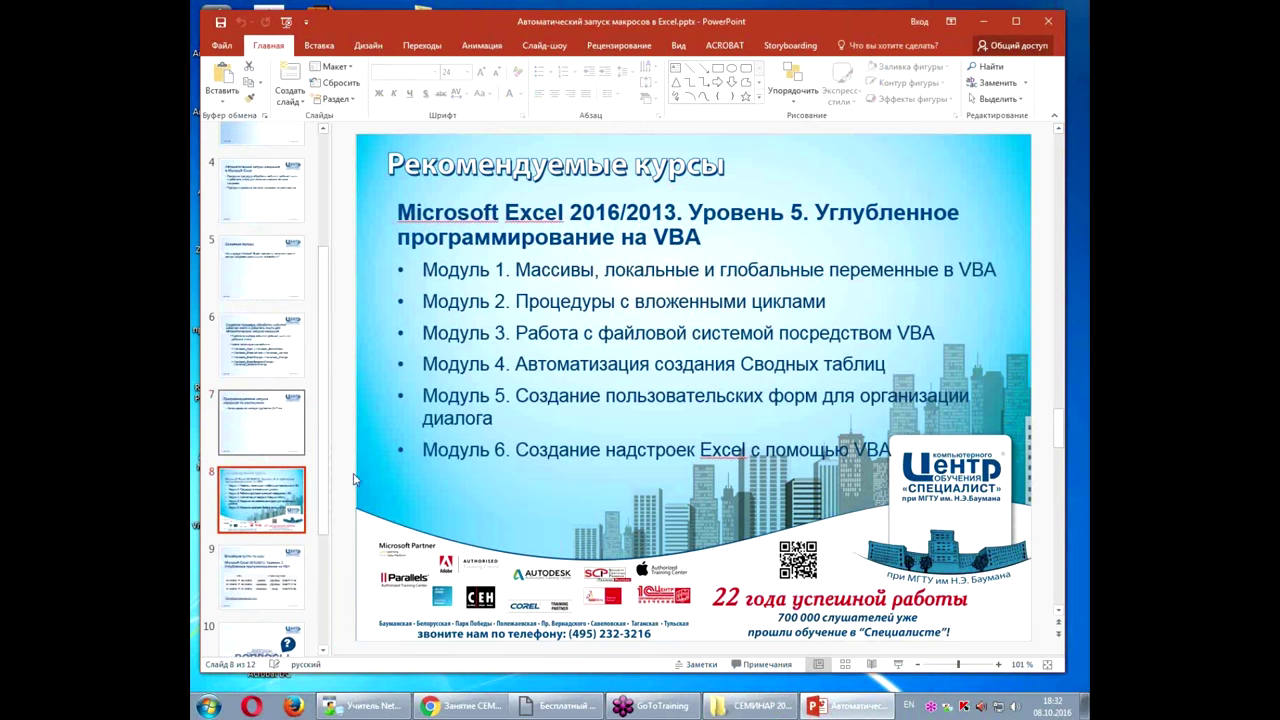
click(606, 399)
drag(668, 397, 820, 397)
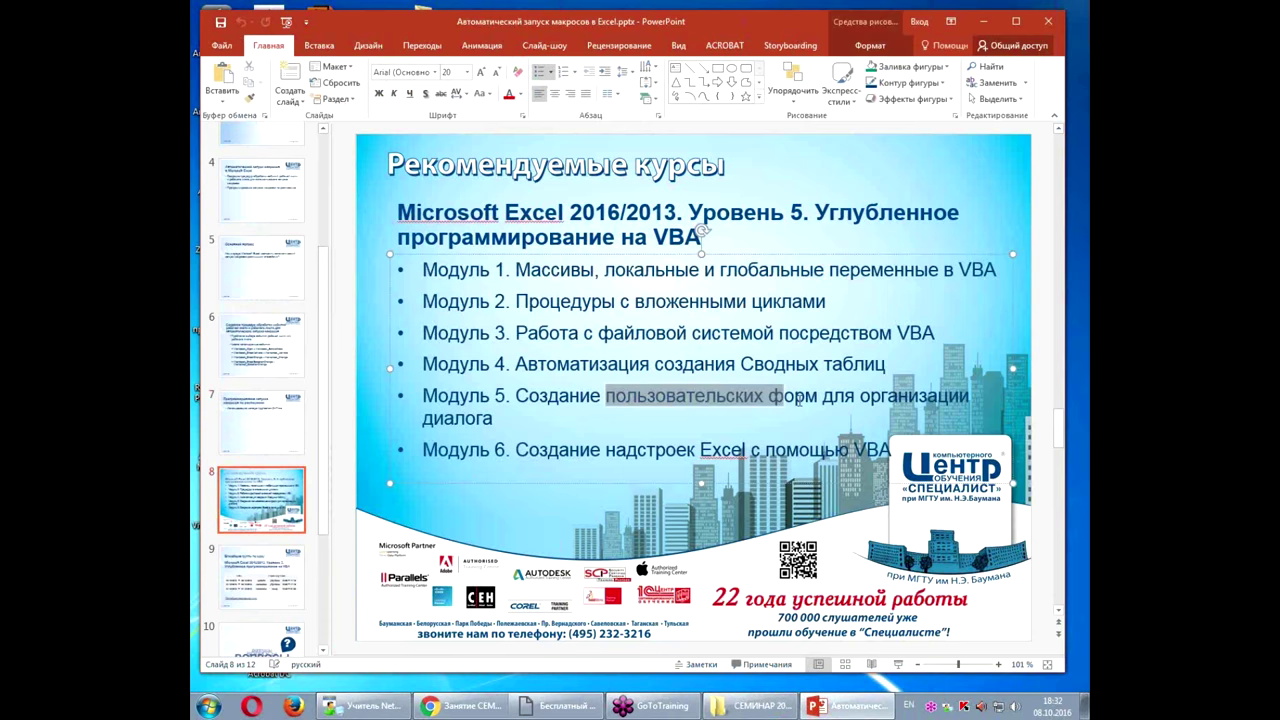
click(492, 418)
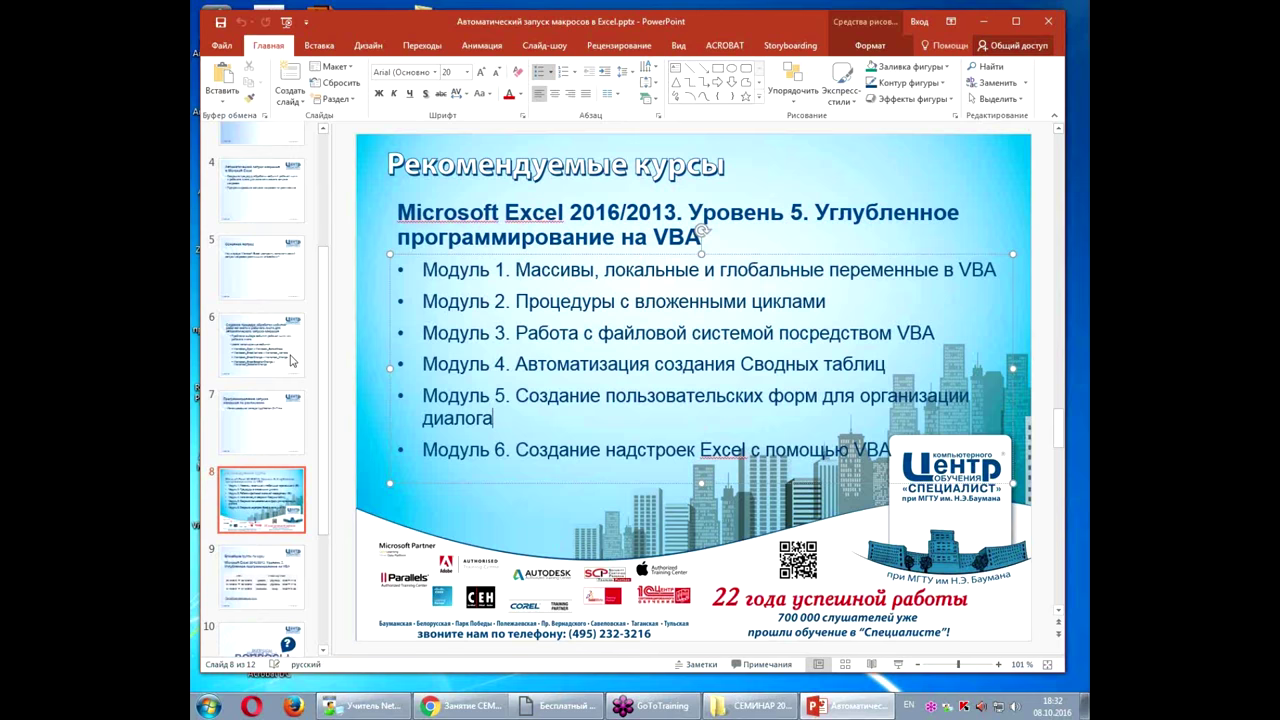
Step: Highlight Workbook_Open on slide 6, then go back to slide 8
click(294, 360)
drag(468, 416, 623, 416)
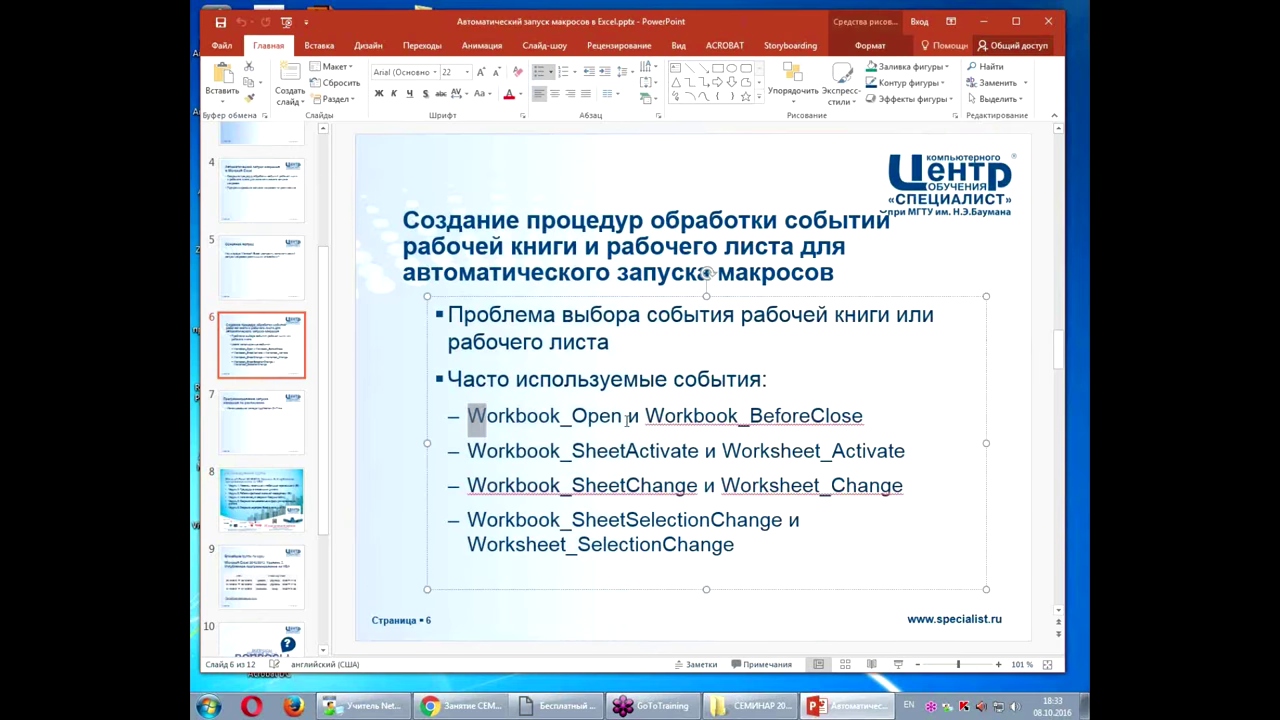
click(268, 515)
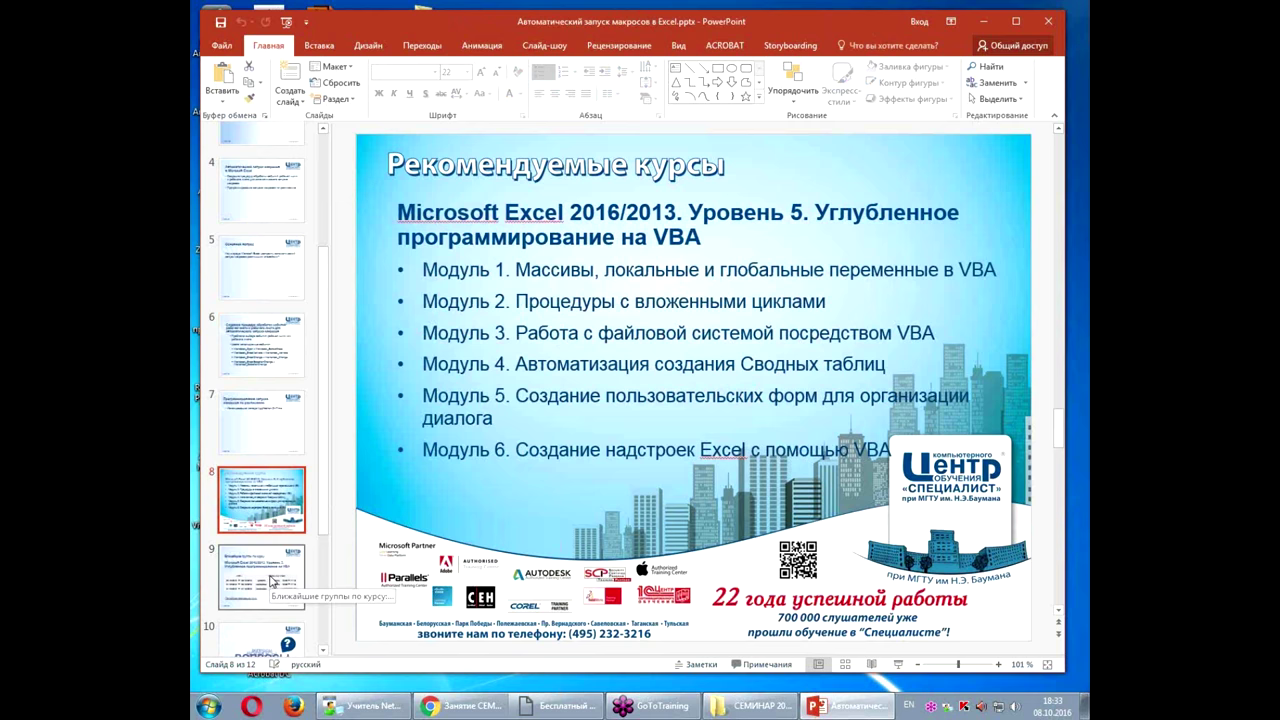